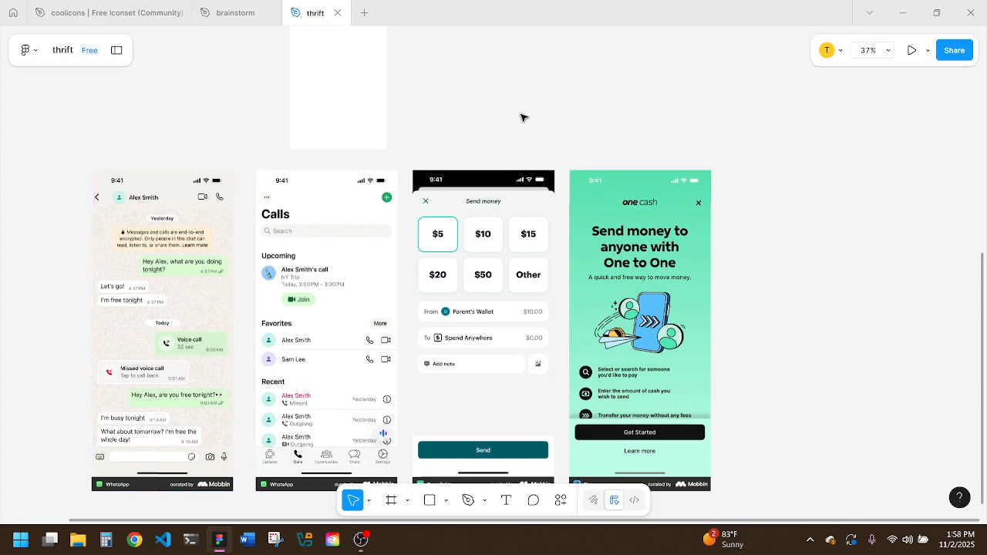
Step: Examine the dark payment app mockups above the empty send money frame, including the Send Money and Transaction Success screens
scroll(522, 117, "up", 2)
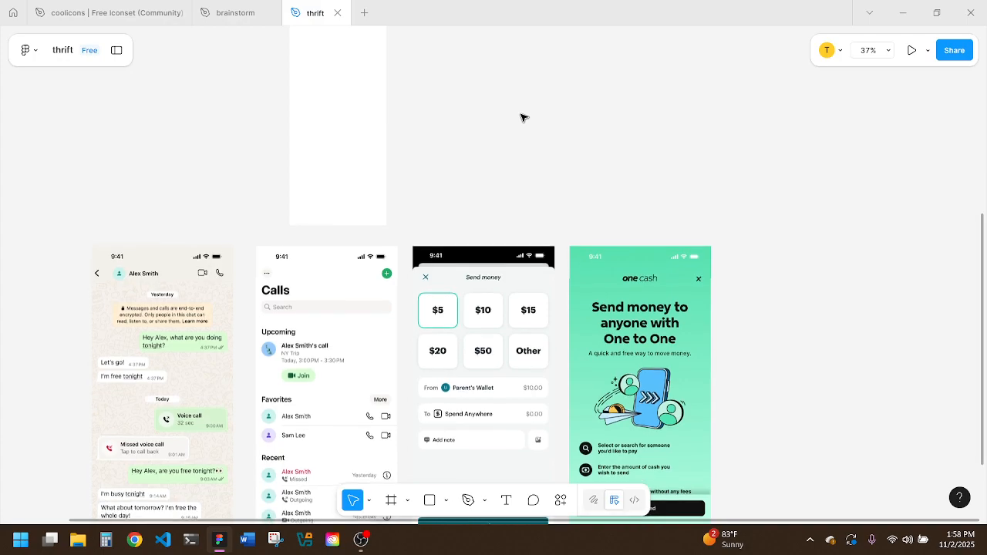
scroll(521, 117, "up", 2)
scroll(522, 118, "up", 1)
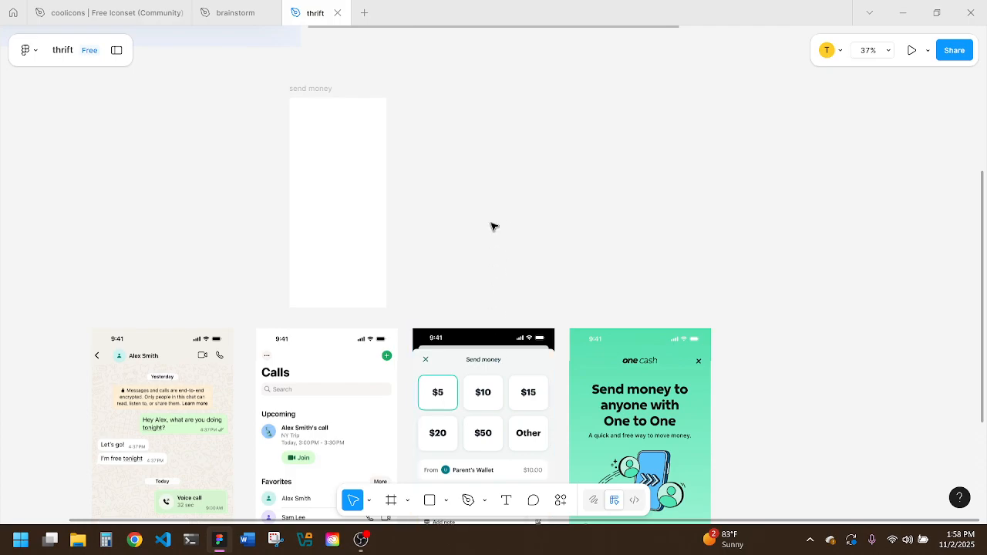
scroll(492, 225, "up", 3)
scroll(493, 226, "up", 5)
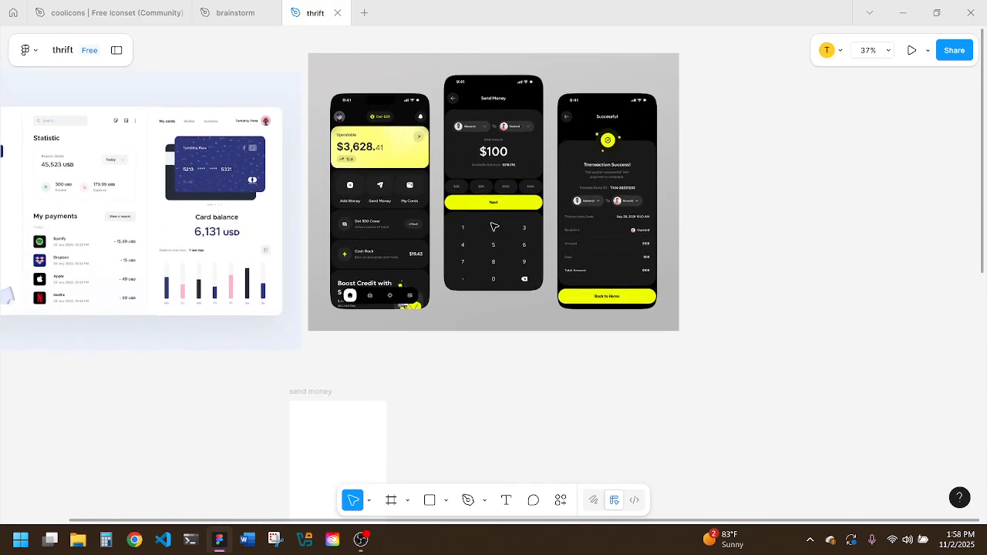
scroll(494, 226, "up", 1)
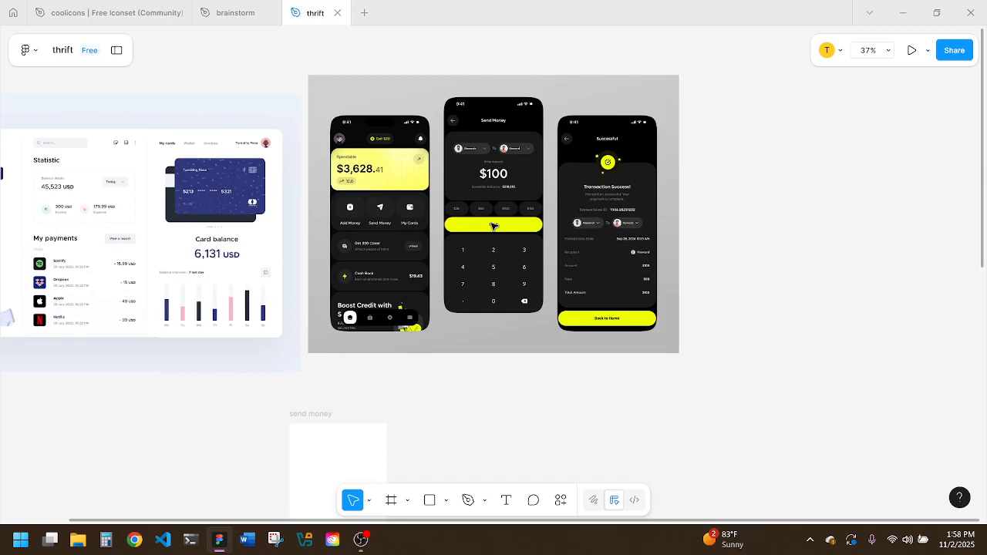
scroll(493, 226, "down", 2)
scroll(494, 226, "up", 2)
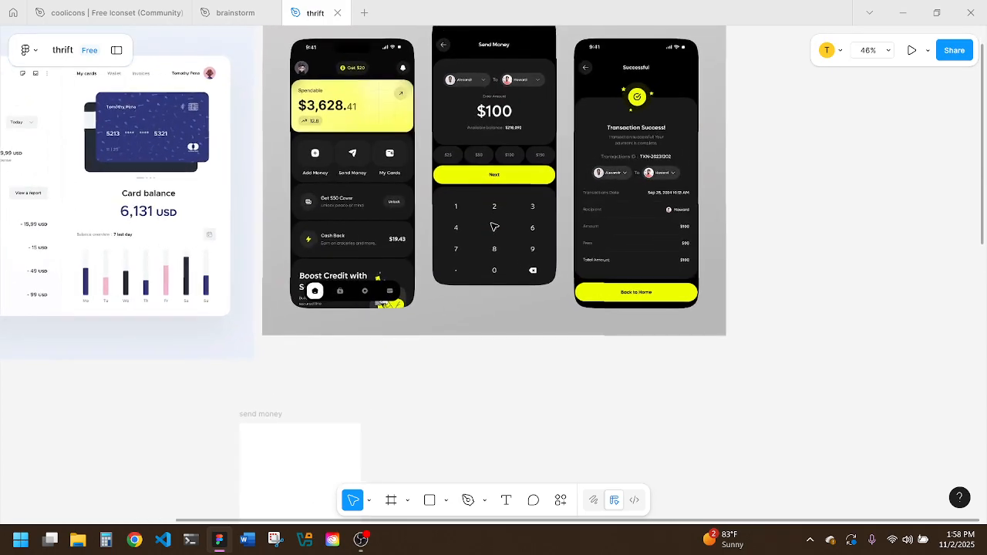
scroll(495, 226, "up", 2)
scroll(495, 226, "up", 1)
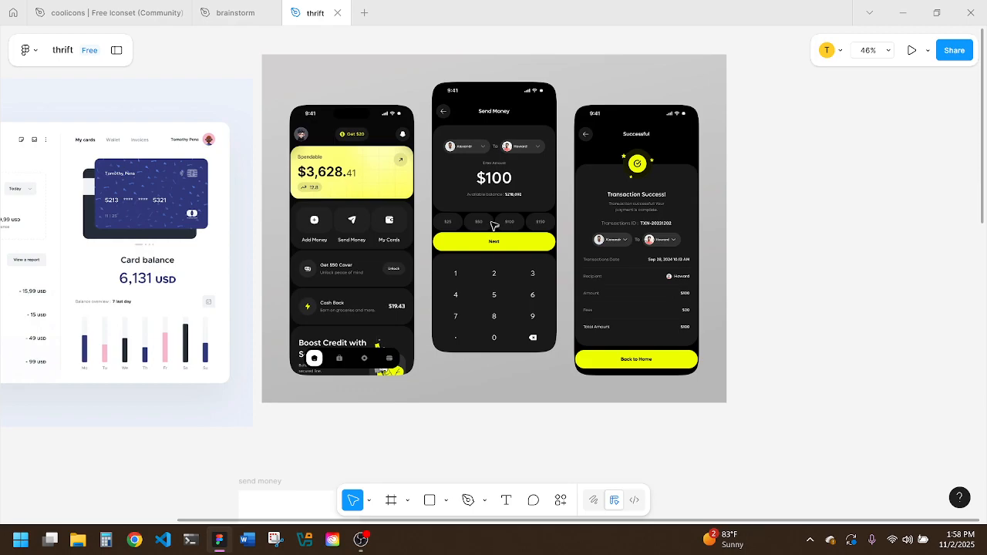
scroll(531, 202, "up", 3)
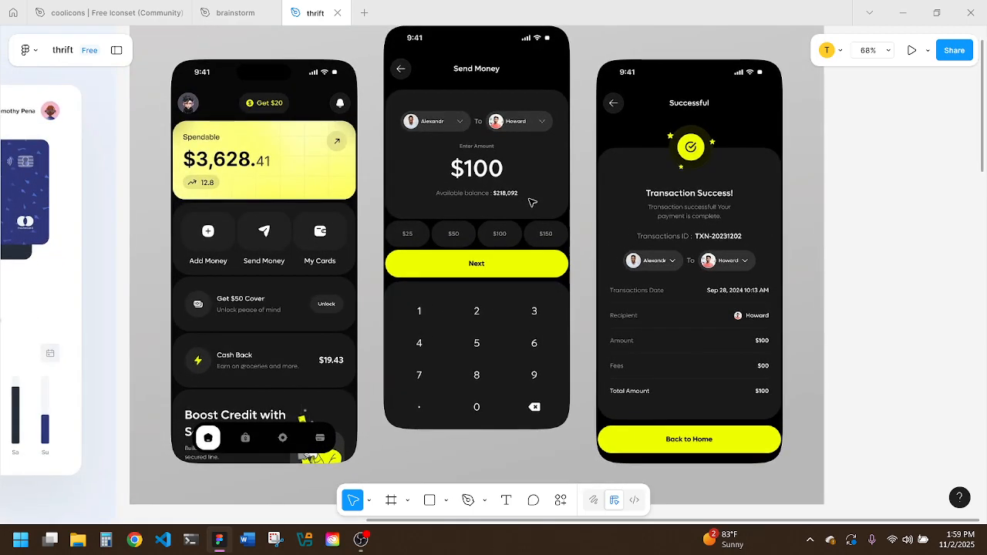
scroll(532, 202, "up", 1)
scroll(532, 202, "up", 1)
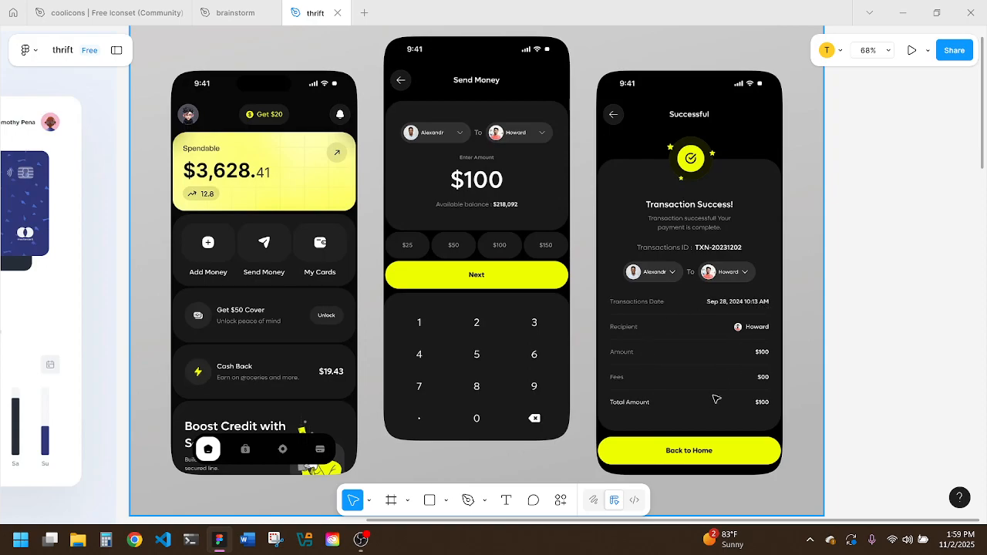
Step: Examine the WhatsApp, Greenlight Send money and One Cash reference screens below the empty send money frame
scroll(714, 399, "down", 4)
scroll(715, 399, "down", 8)
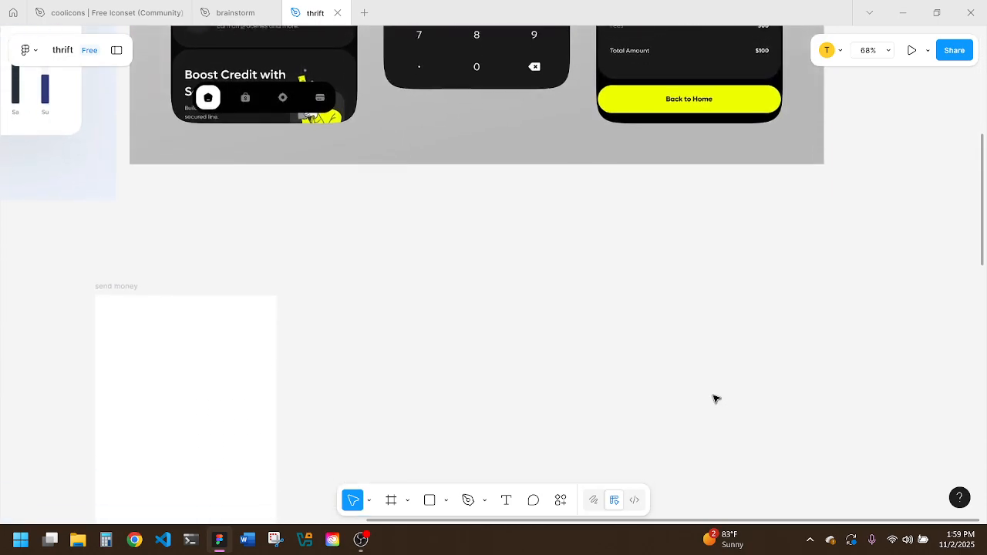
scroll(714, 399, "down", 3)
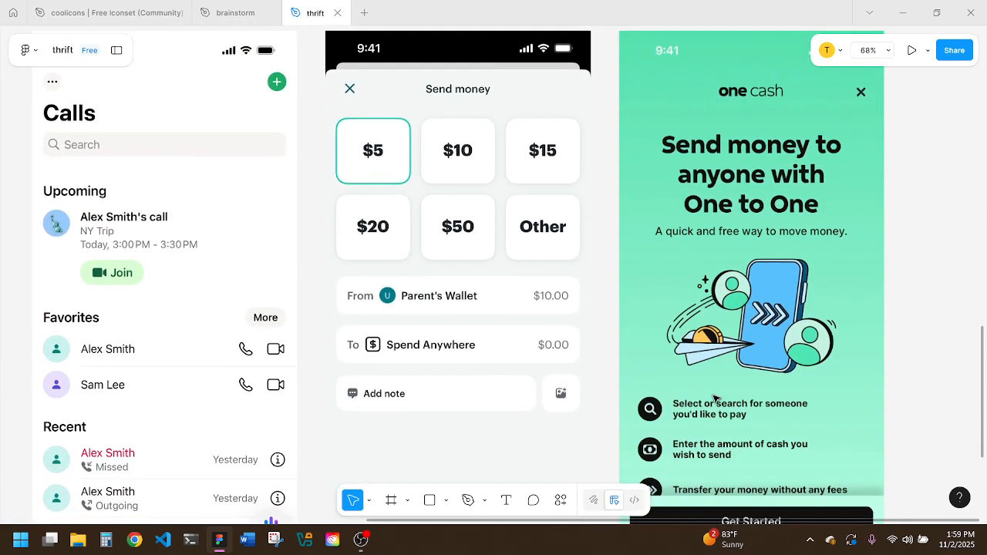
scroll(714, 399, "down", 5, "ctrl")
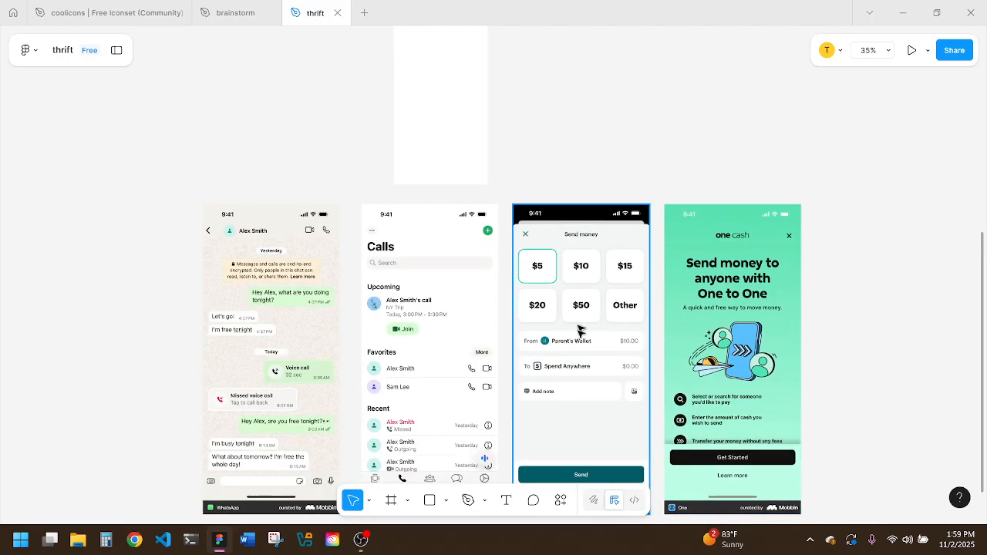
scroll(633, 387, "up", 2, "ctrl")
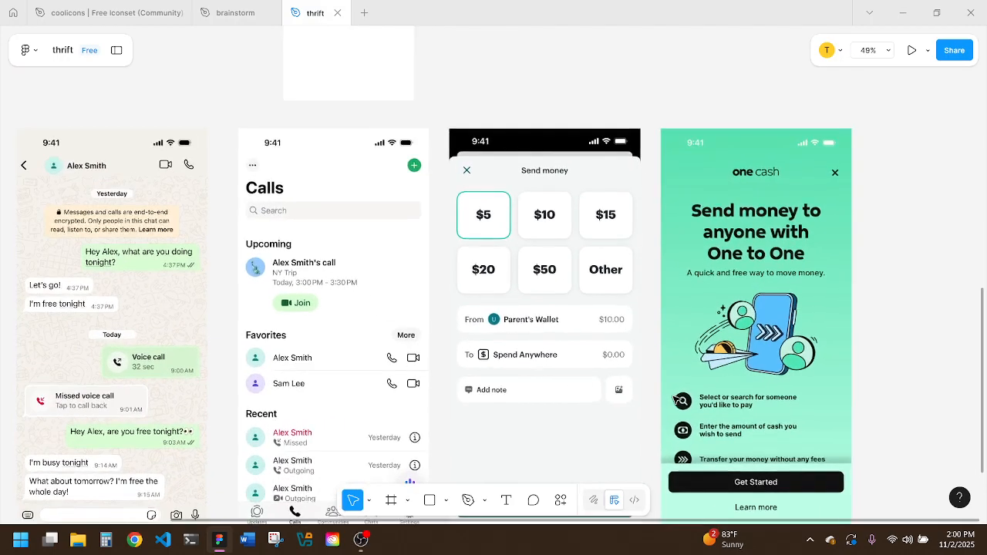
scroll(664, 393, "down", 3)
scroll(676, 400, "down", 1)
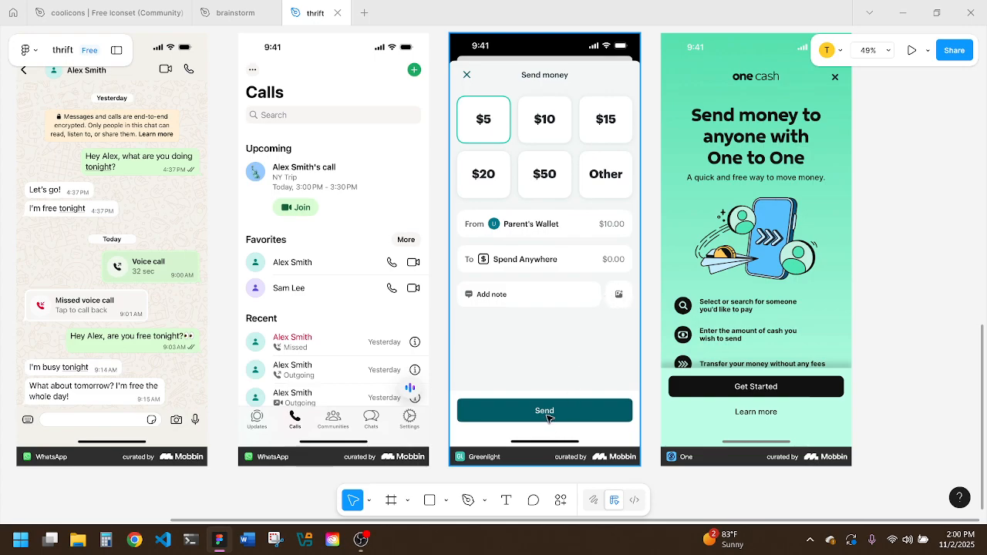
scroll(540, 319, "down", 3)
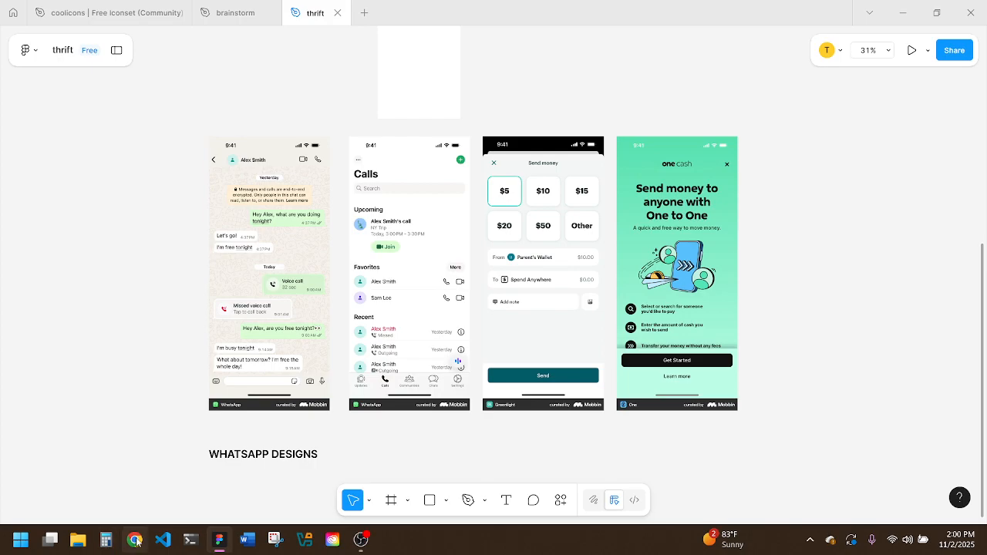
Step: Switch to Chrome and open the Mobbin website
left_click(137, 542)
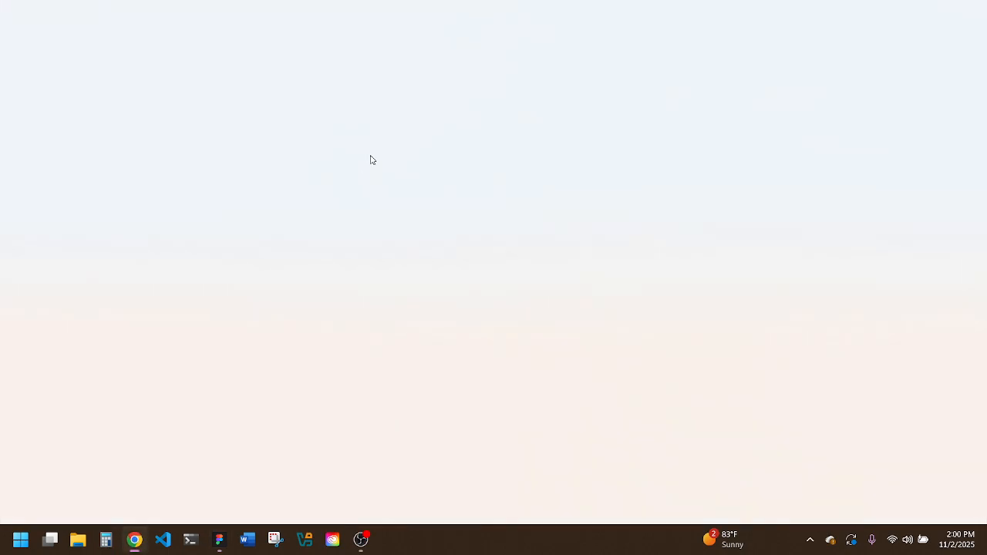
key("ctrl+l")
type("mob")
key("Return")
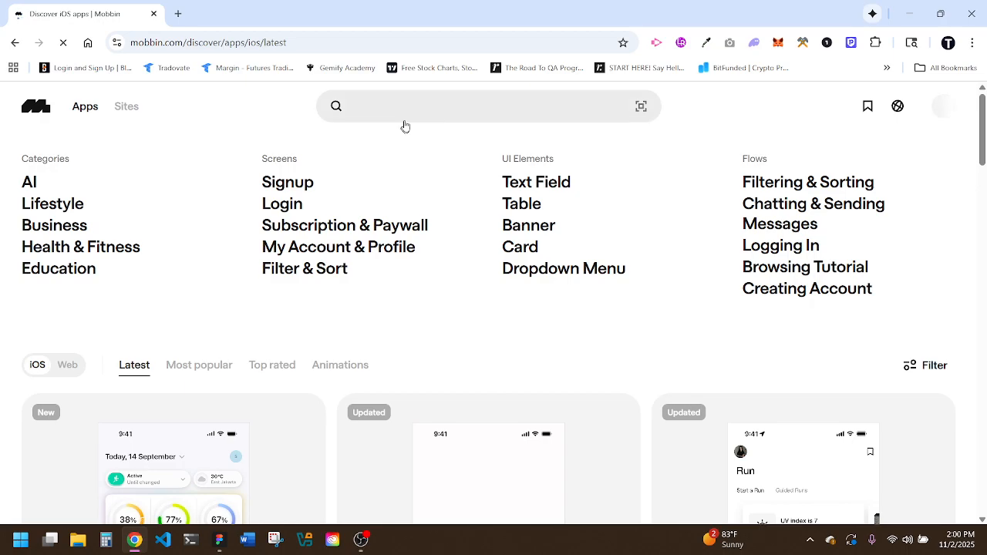
Step: Search Mobbin's iOS library for "cashapp"
left_click(409, 112)
type("ash")
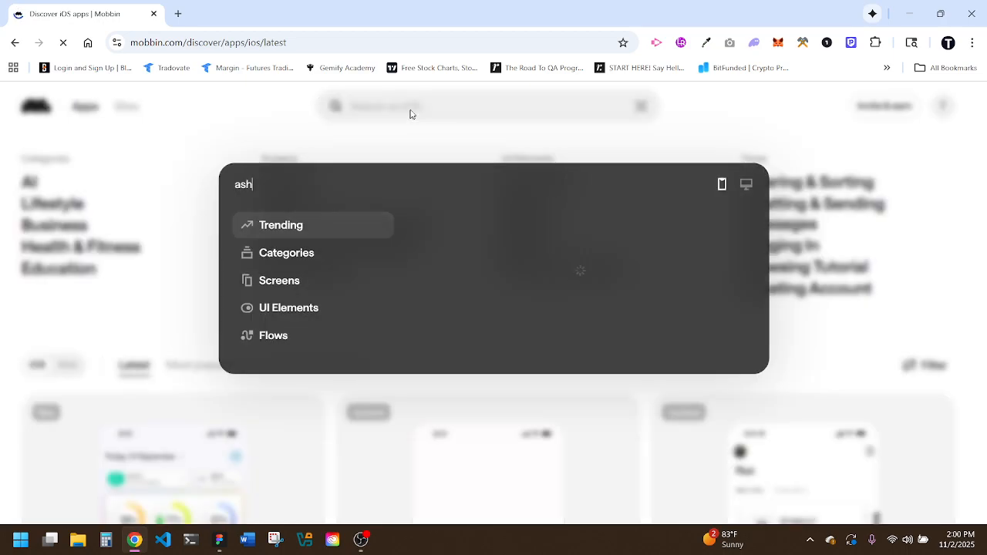
key("BackSpace")
key("BackSpace")
key("BackSpace")
type("casha")
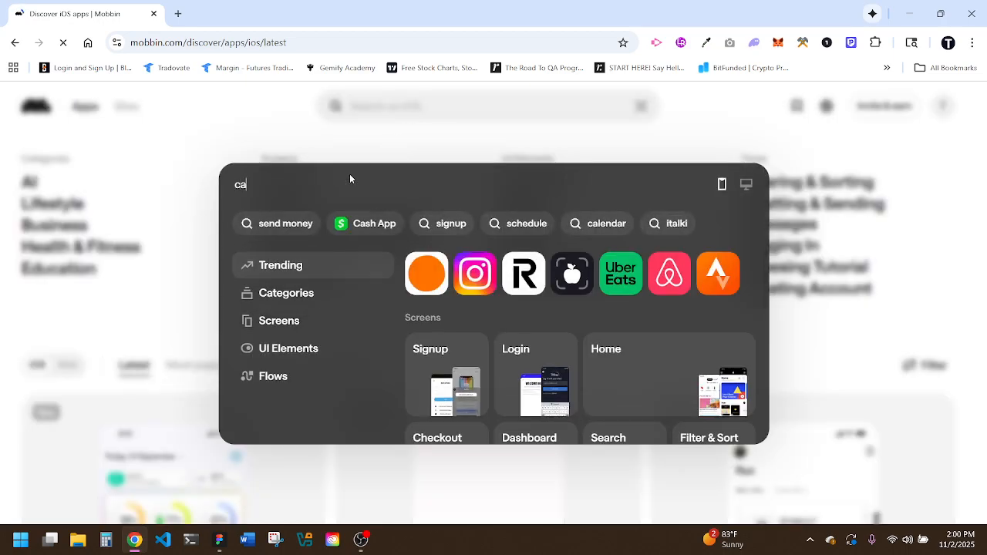
type("pp")
key("Return")
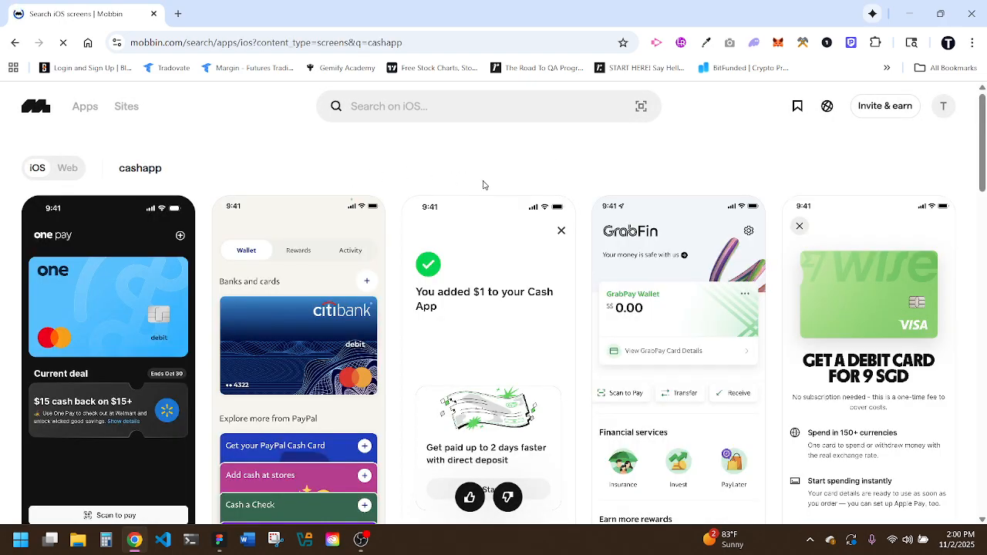
Step: Refine the Mobbin search to "cashapp send money"
left_click(419, 108)
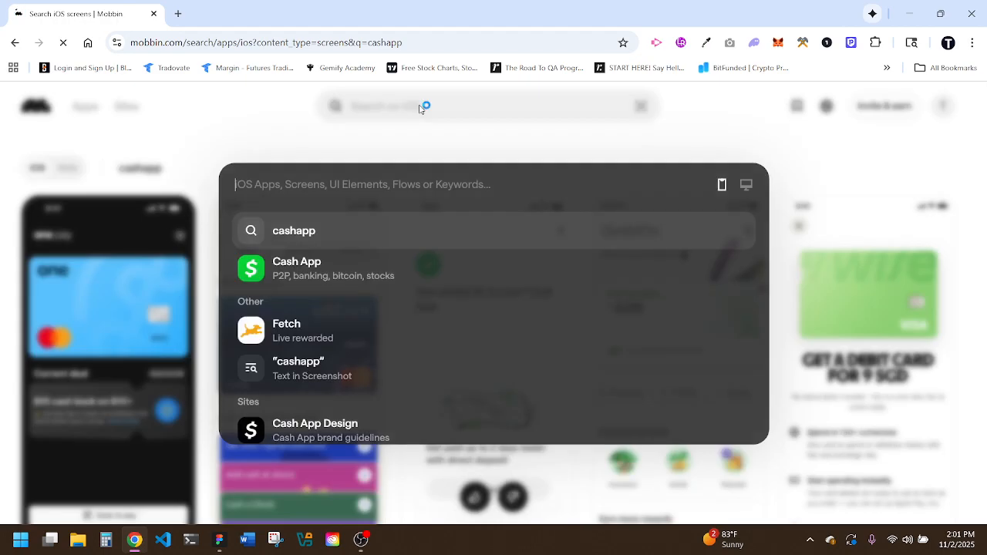
type("cashapp sen")
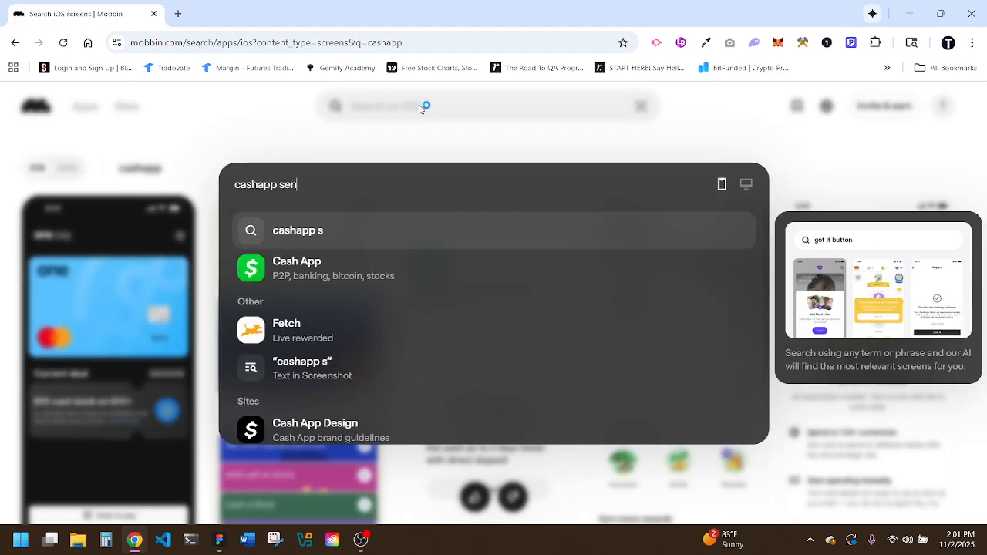
type("d money")
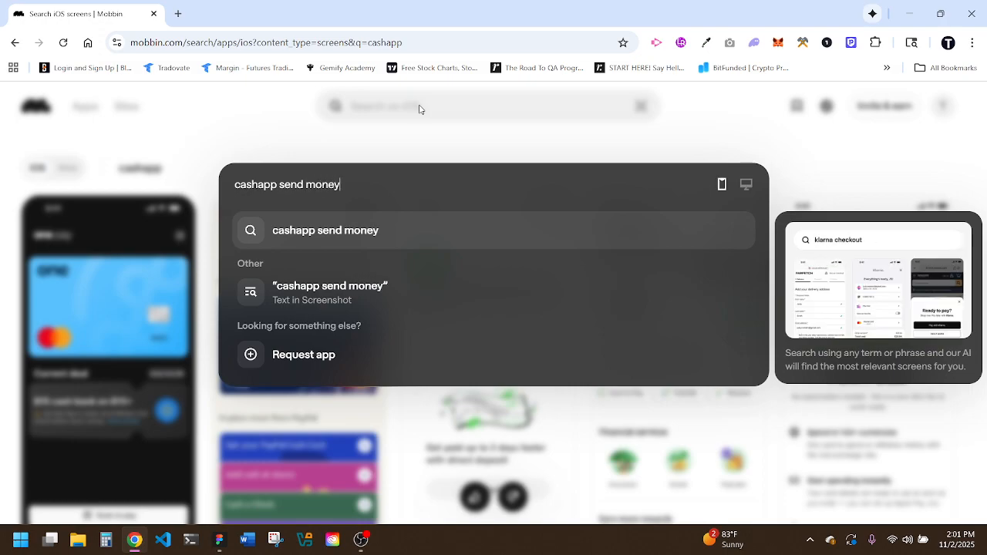
key("Return")
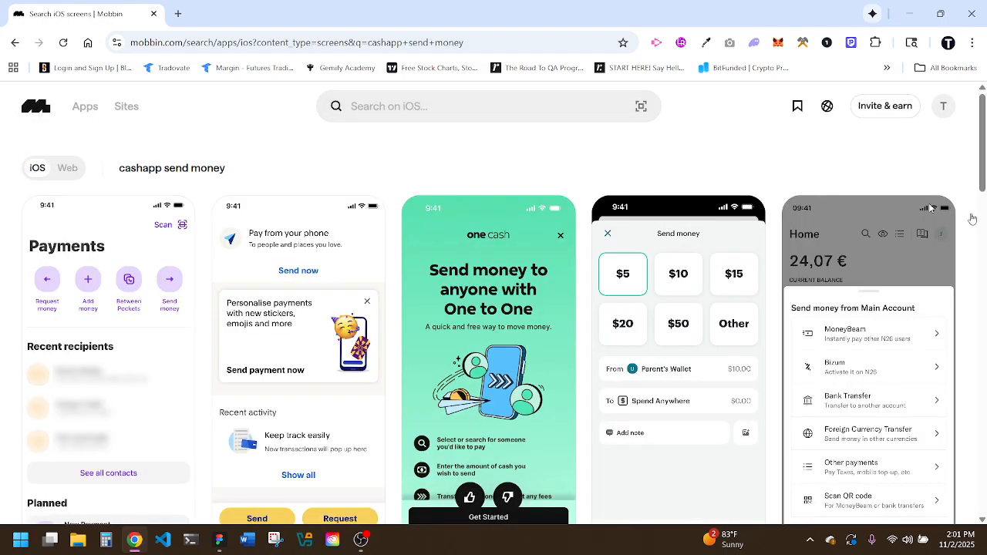
Step: Open the Cash App payment screen from the results and compare it with the Send money reference in Figma
left_click_drag(986, 137, 986, 247)
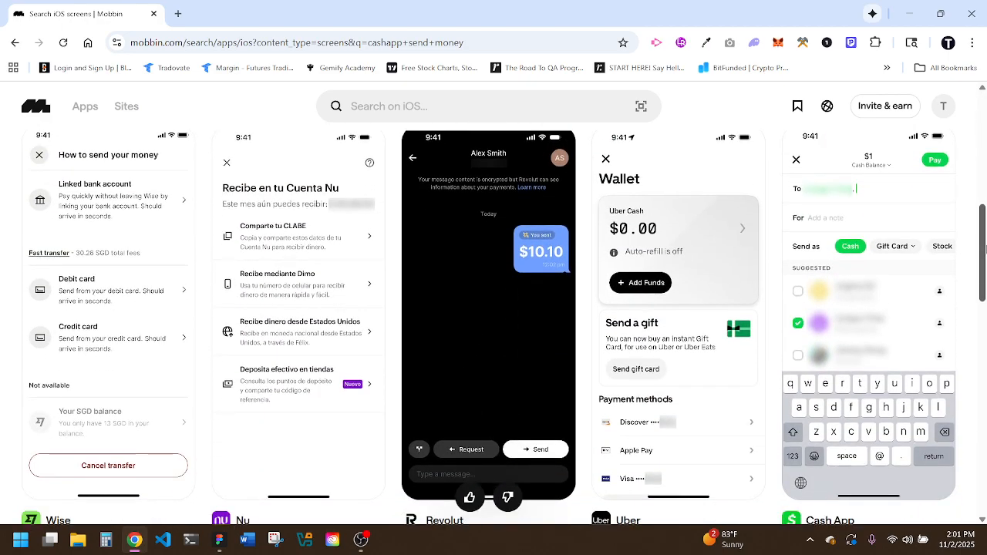
left_click(947, 245)
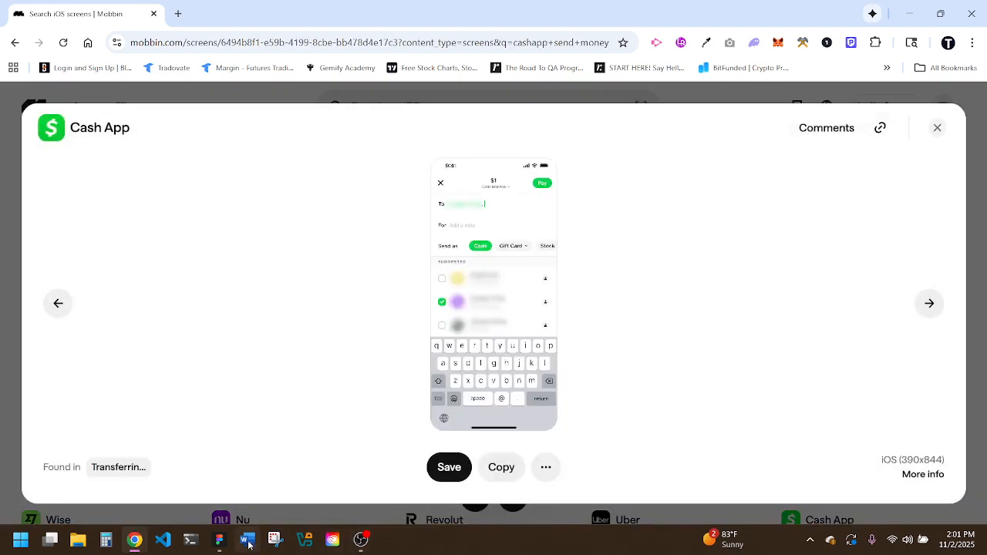
left_click(223, 544)
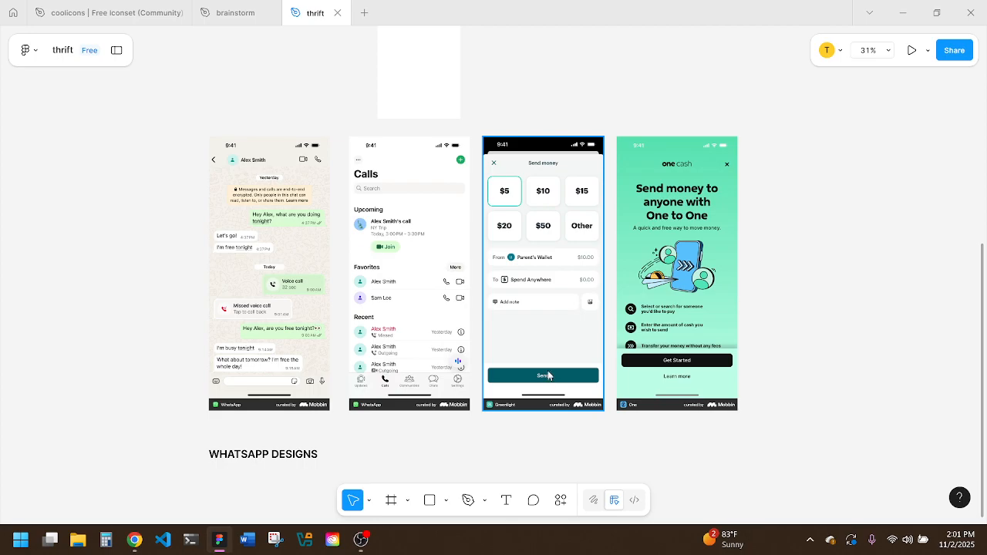
left_click(135, 542)
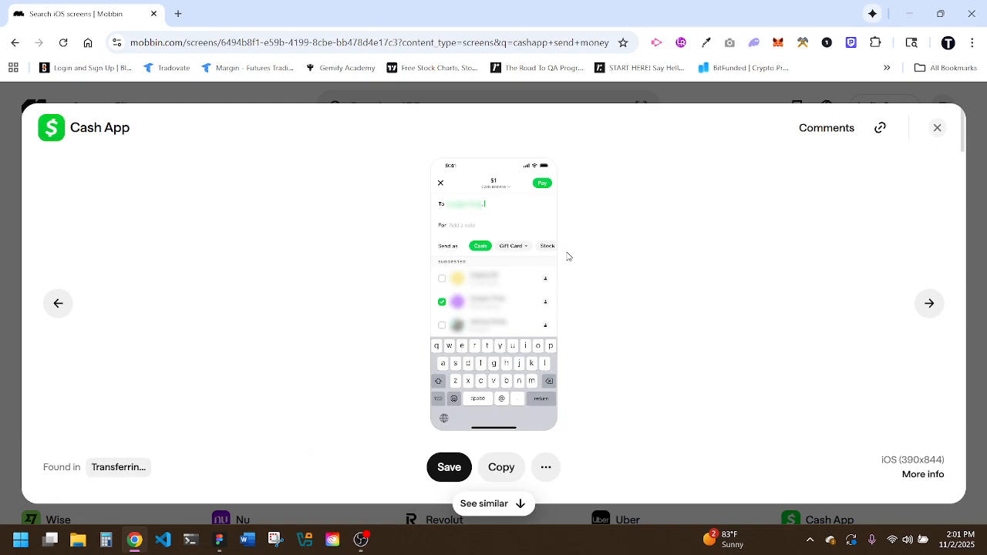
left_click(221, 544)
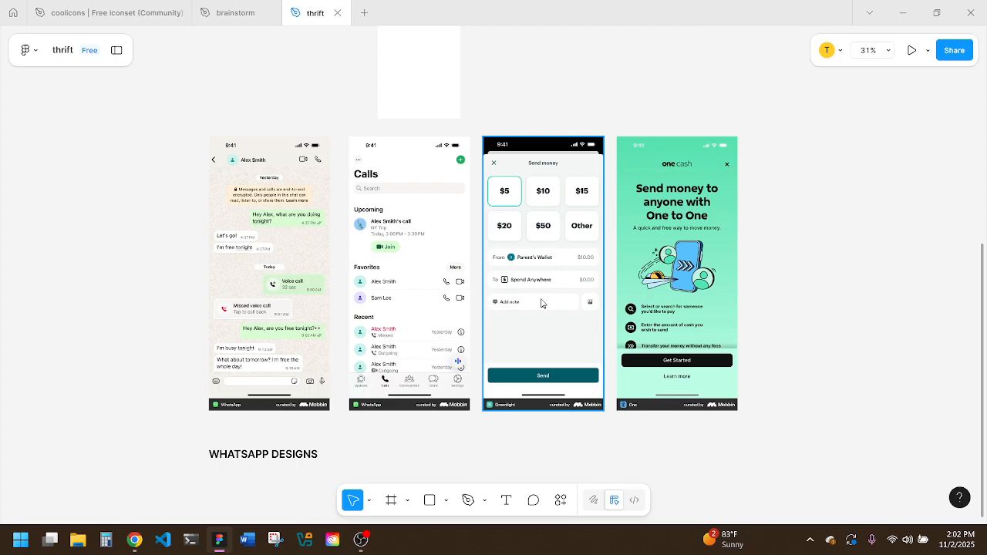
Step: Compare the dark Send Money mockups with the WhatsApp, Send money and One Cash reference screens around the empty frame
scroll(582, 202, "up", 5)
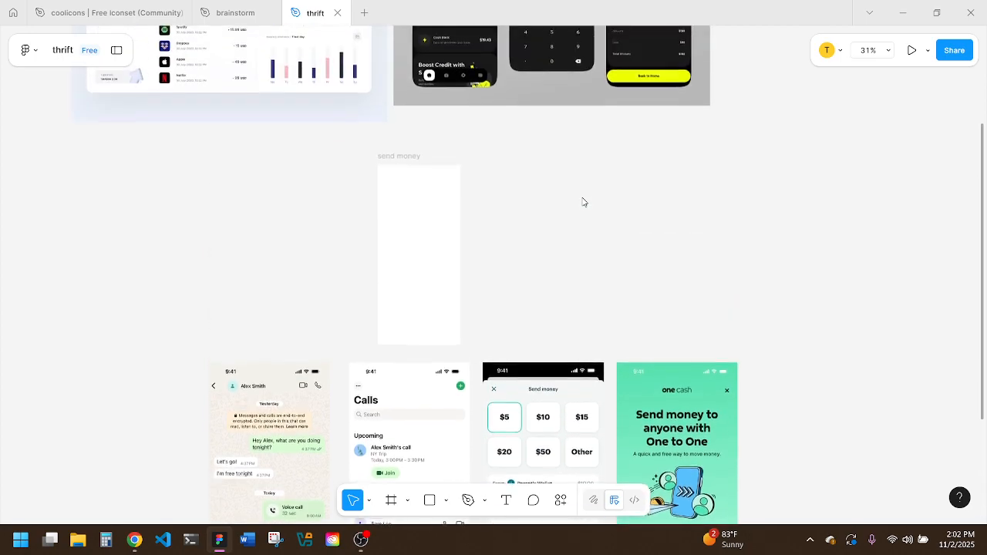
scroll(583, 201, "up", 2)
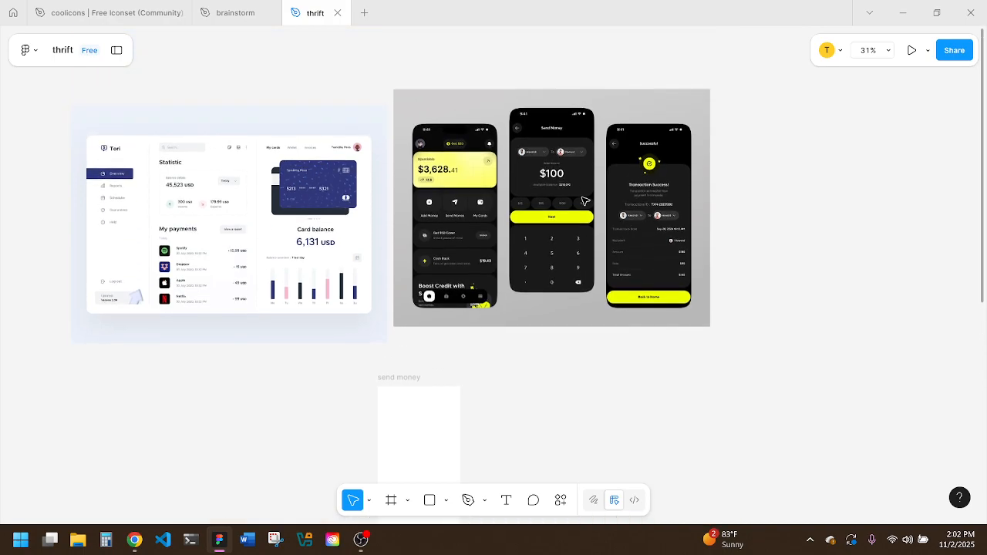
scroll(574, 168, "up", 1)
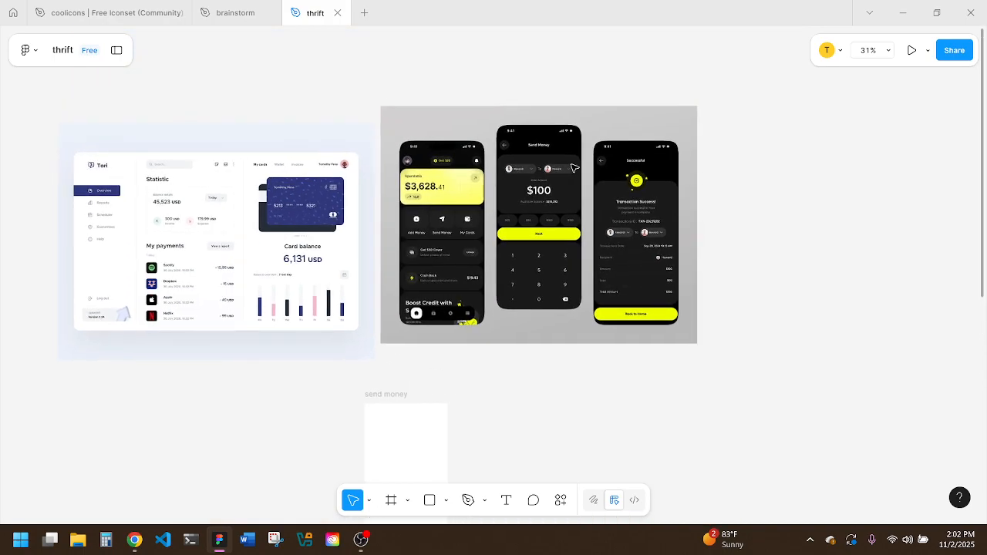
scroll(574, 167, "up", 5)
scroll(570, 191, "down", 1)
scroll(569, 192, "down", 2)
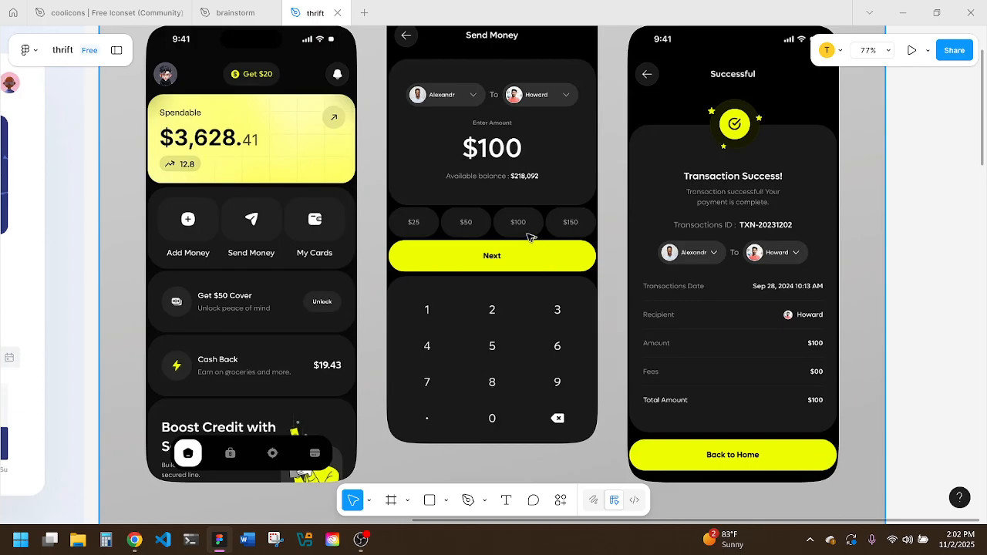
scroll(510, 330, "down", 5)
scroll(510, 332, "down", 10)
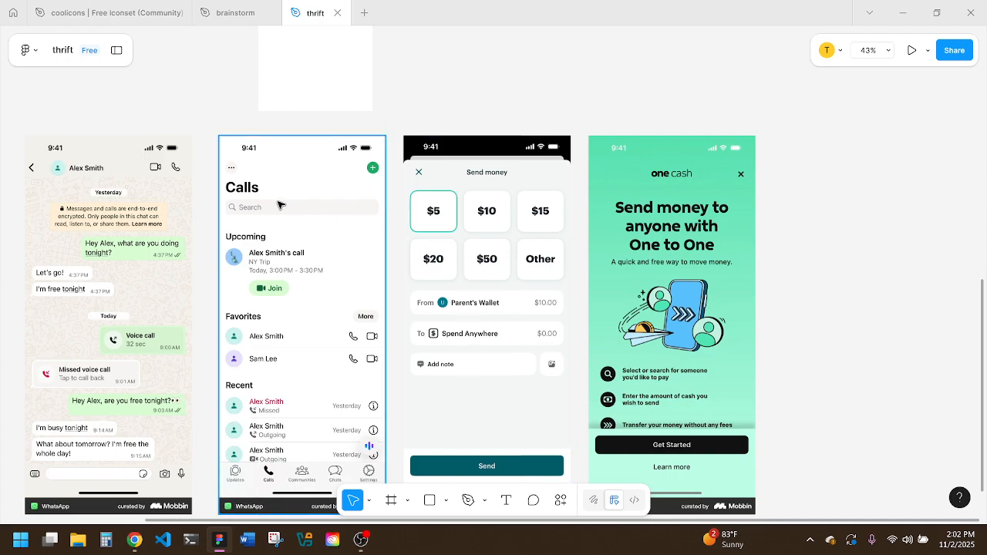
scroll(280, 205, "left", 3)
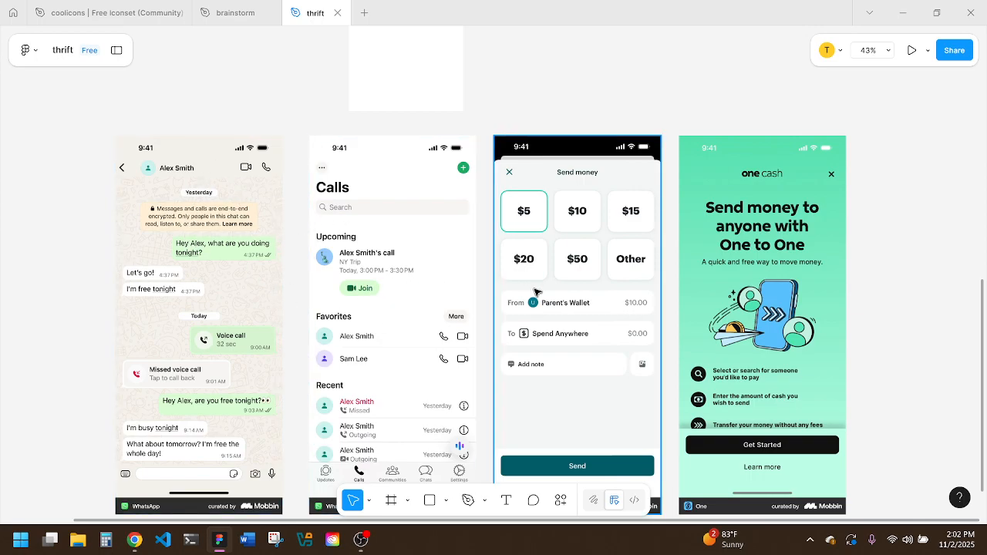
scroll(590, 267, "up", 5)
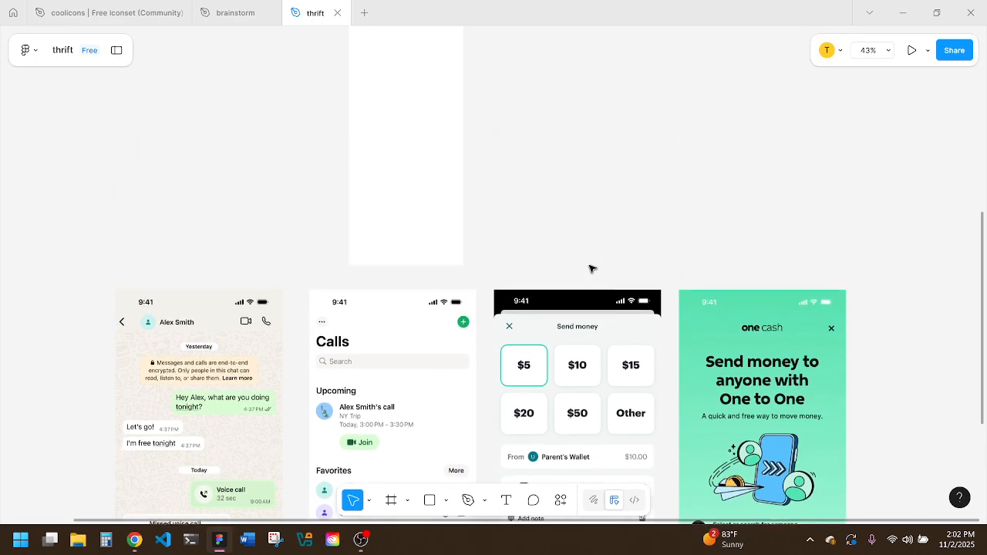
Step: Study the dark Send Money mockup's recipient selectors and amount entry against the preset-amount Send money reference
scroll(590, 268, "up", 5)
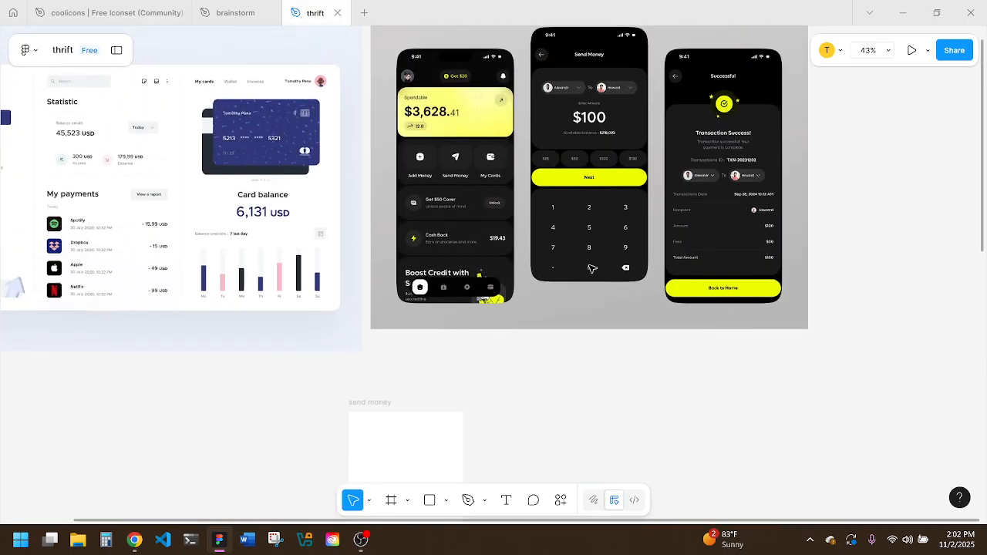
scroll(590, 267, "down", 1)
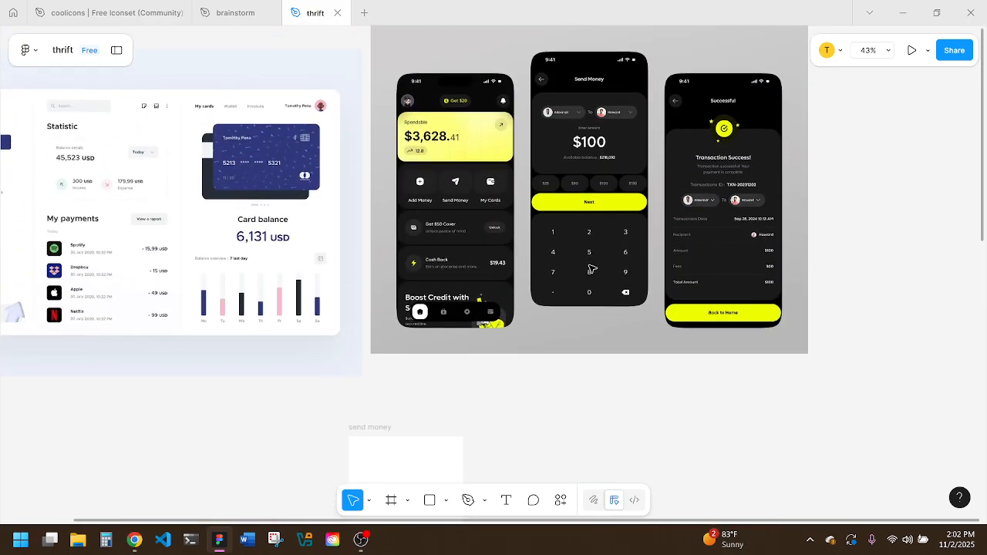
scroll(590, 268, "down", 1)
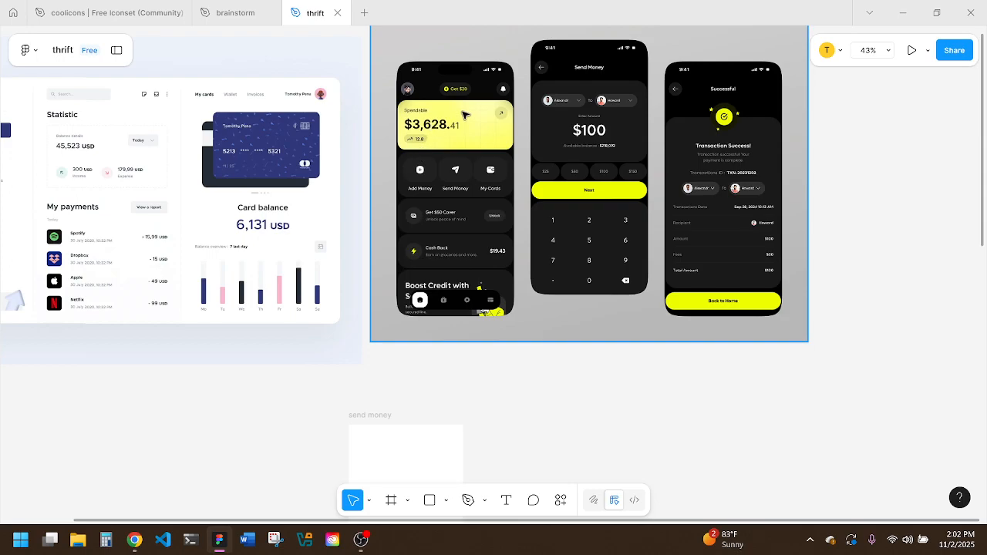
scroll(583, 202, "down", 5)
scroll(583, 206, "up", 5)
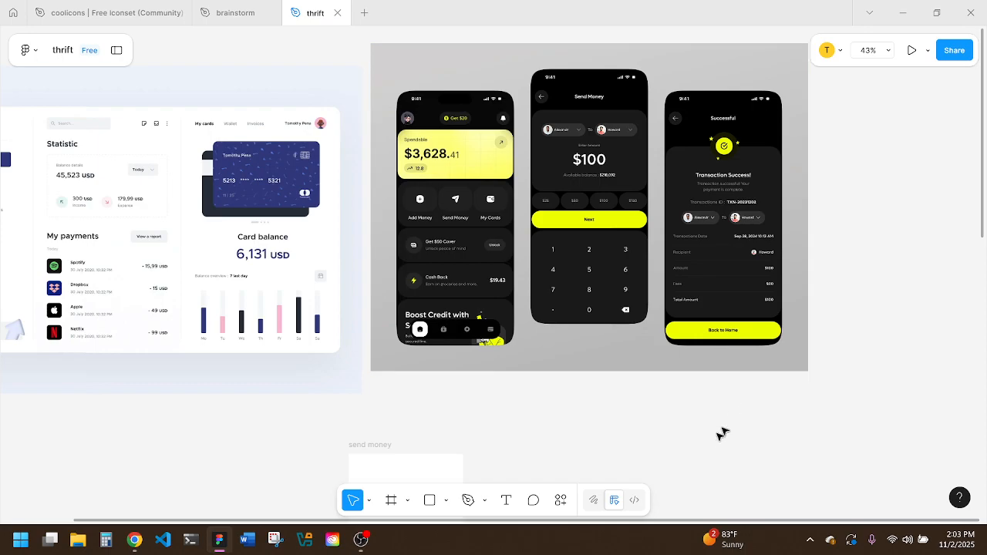
scroll(699, 441, "down", 5)
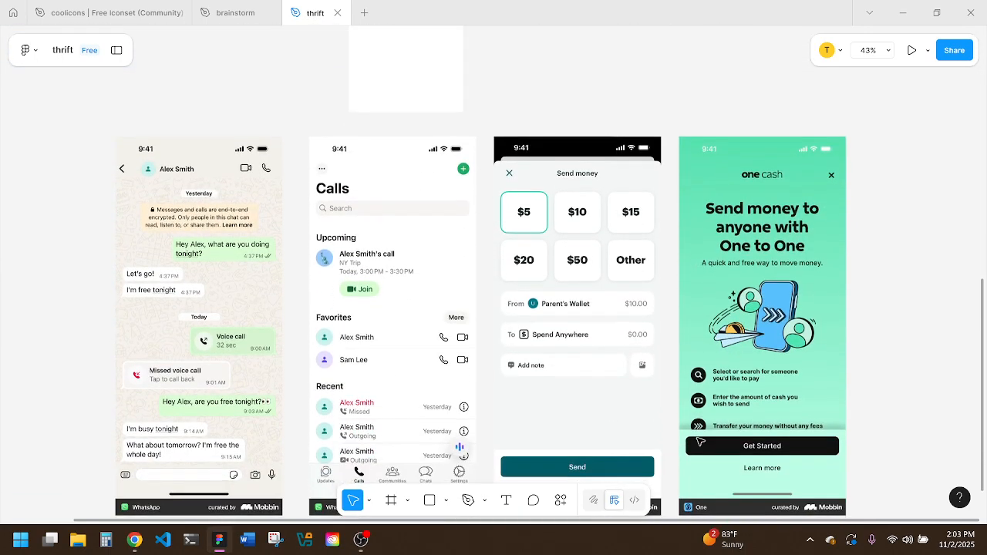
scroll(699, 441, "down", 2)
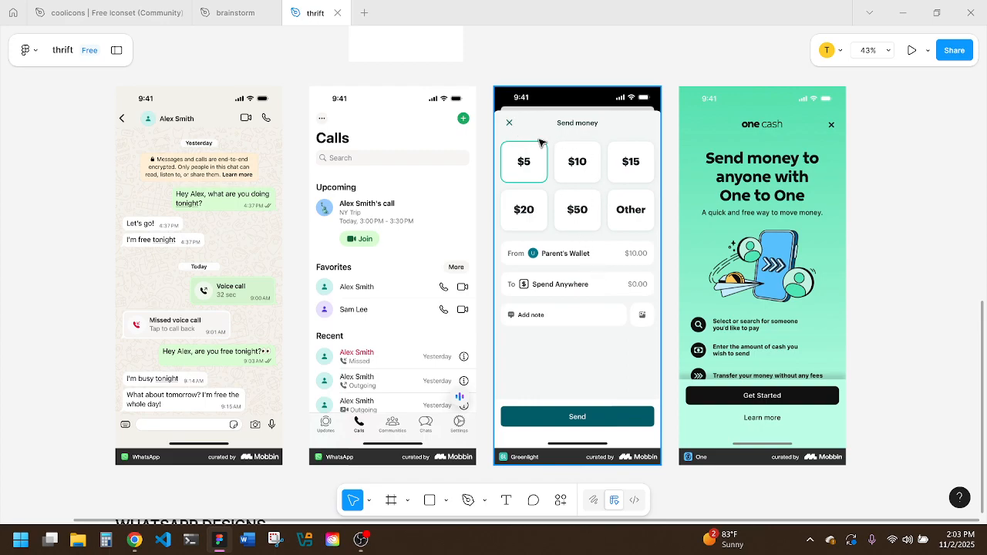
scroll(597, 167, "up", 5)
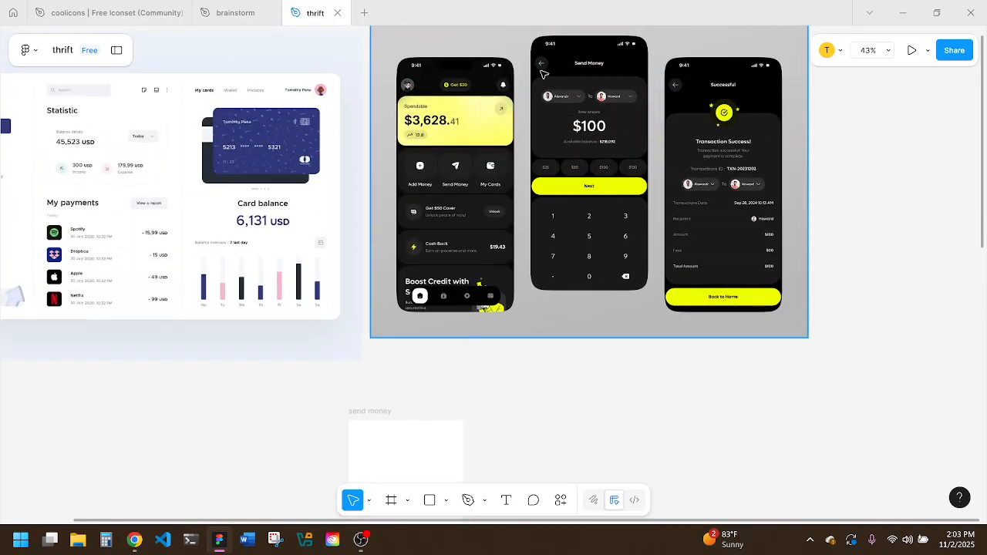
scroll(618, 325, "down", 5)
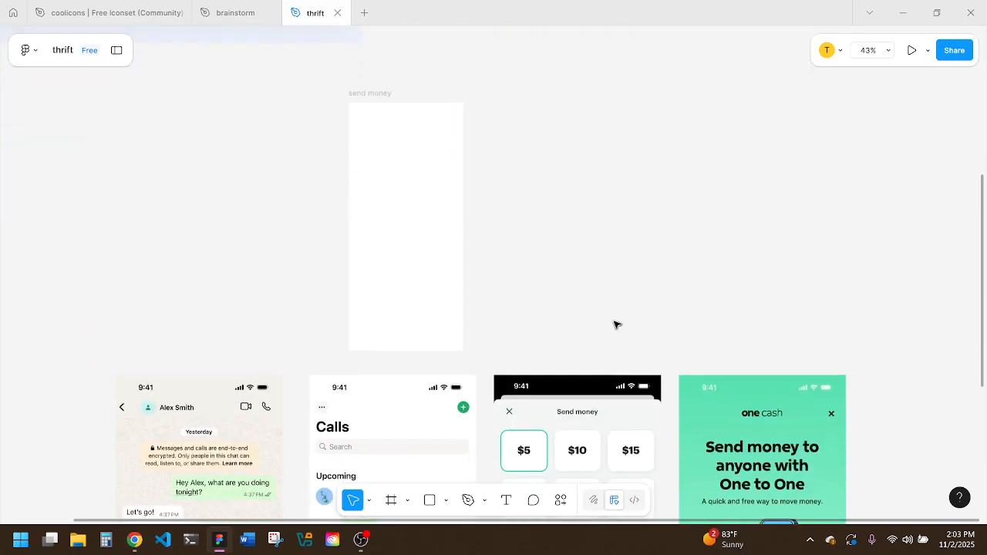
scroll(615, 325, "down", 1)
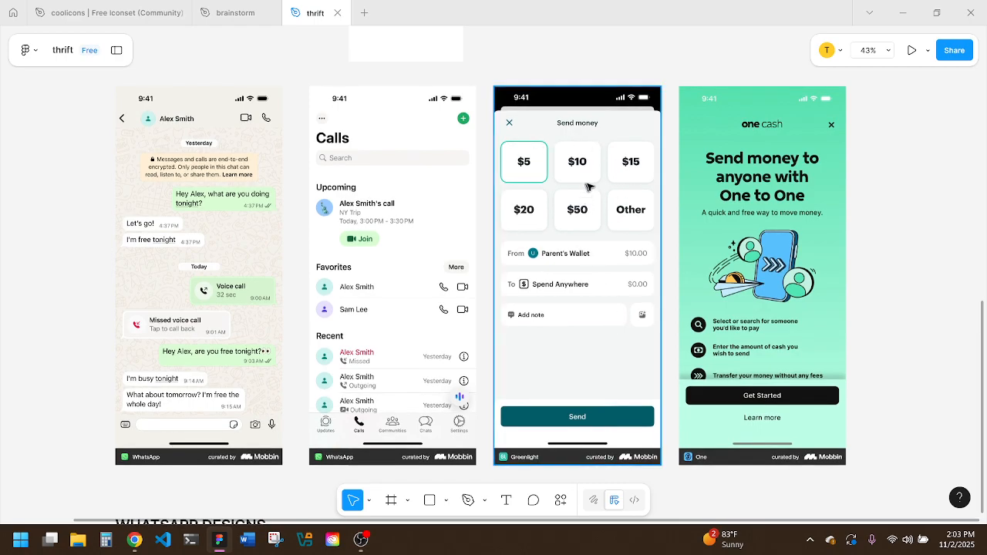
scroll(594, 187, "up", 6)
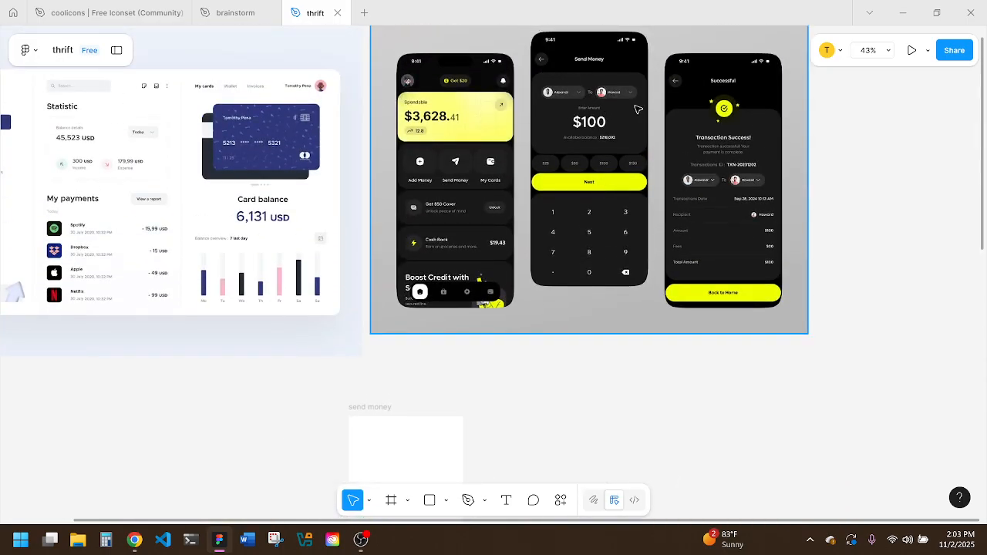
scroll(630, 296, "down", 4)
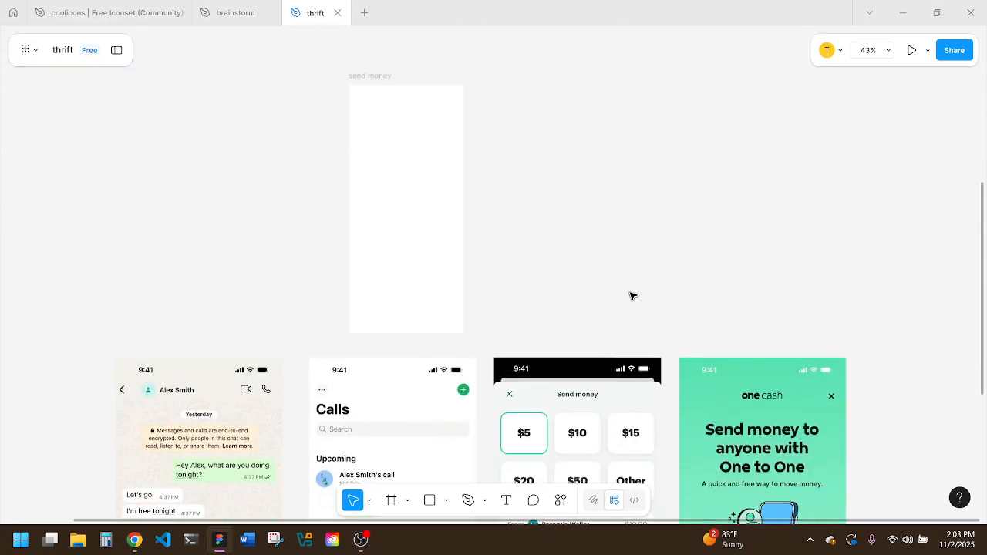
scroll(631, 296, "down", 3)
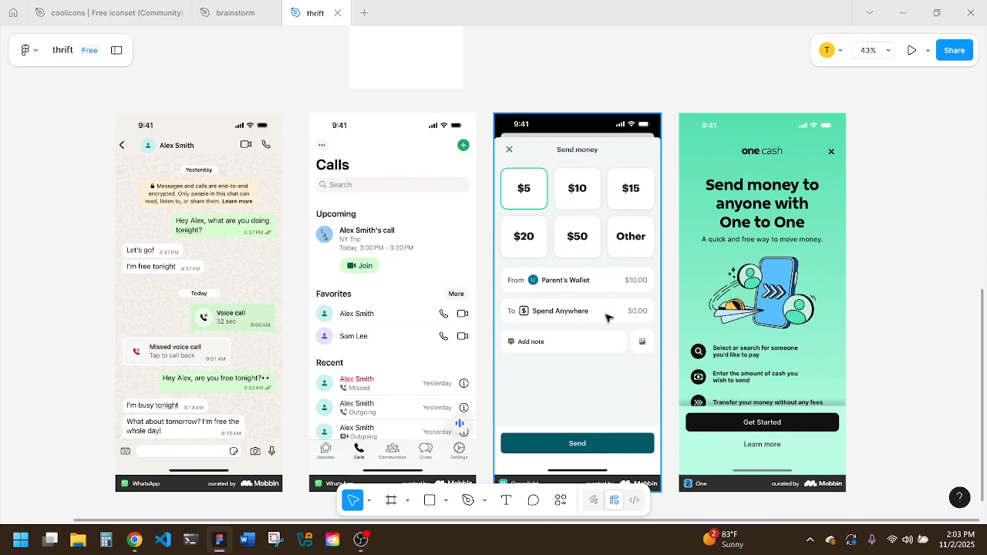
scroll(627, 161, "up", 6)
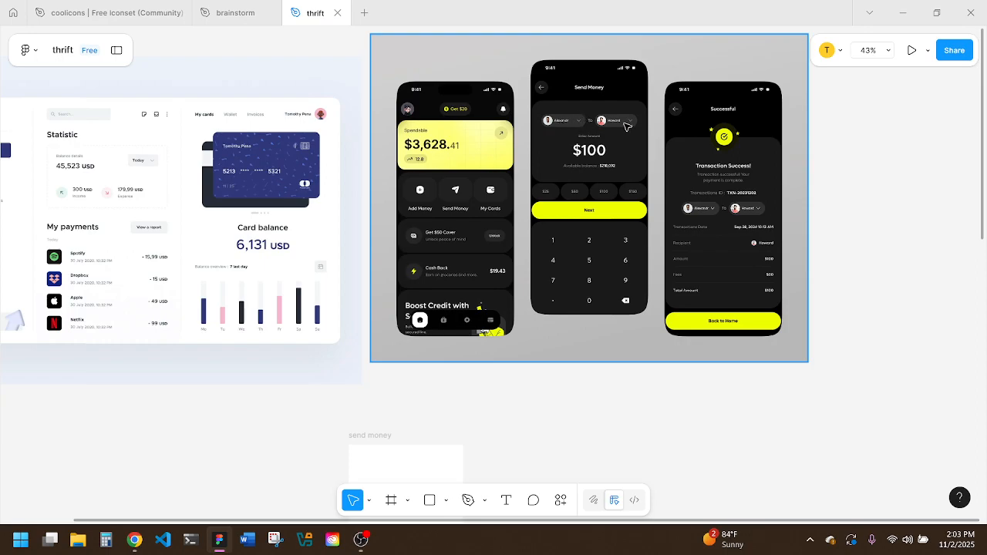
Step: Move the dark mobile mockup image beside the empty send money frame, at X 523, Y -417
scroll(601, 259, "down", 5)
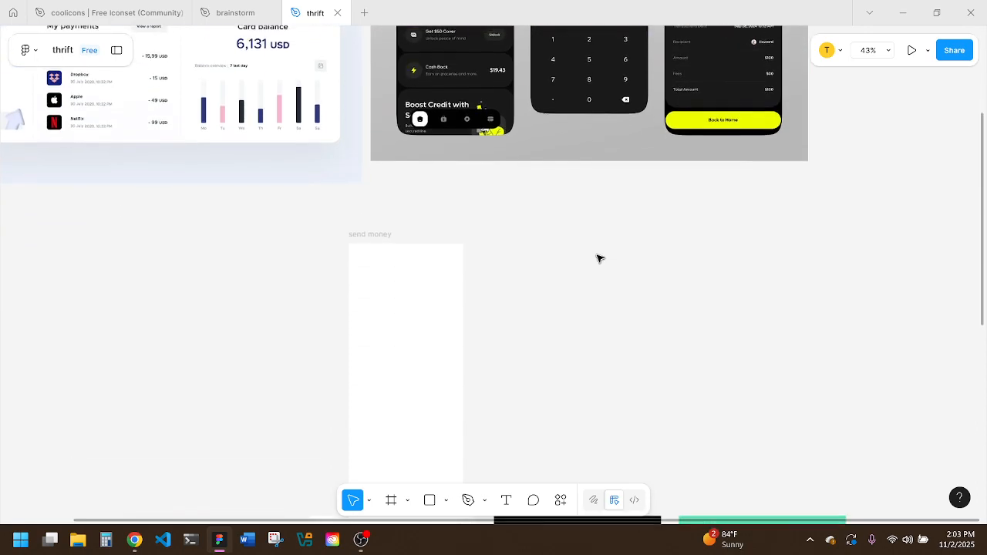
left_click_drag(527, 146, 662, 422)
scroll(371, 375, "up", 3)
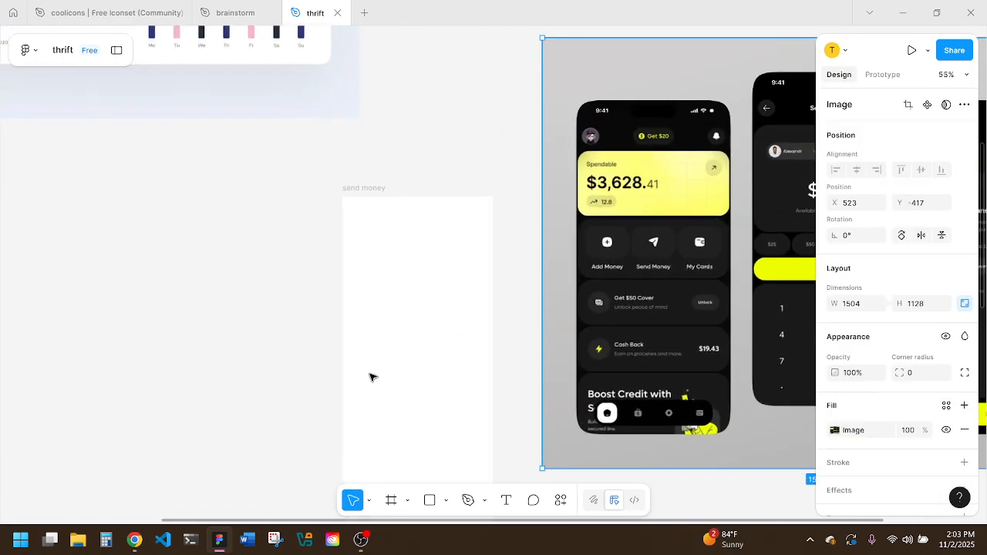
scroll(408, 364, "right", 3)
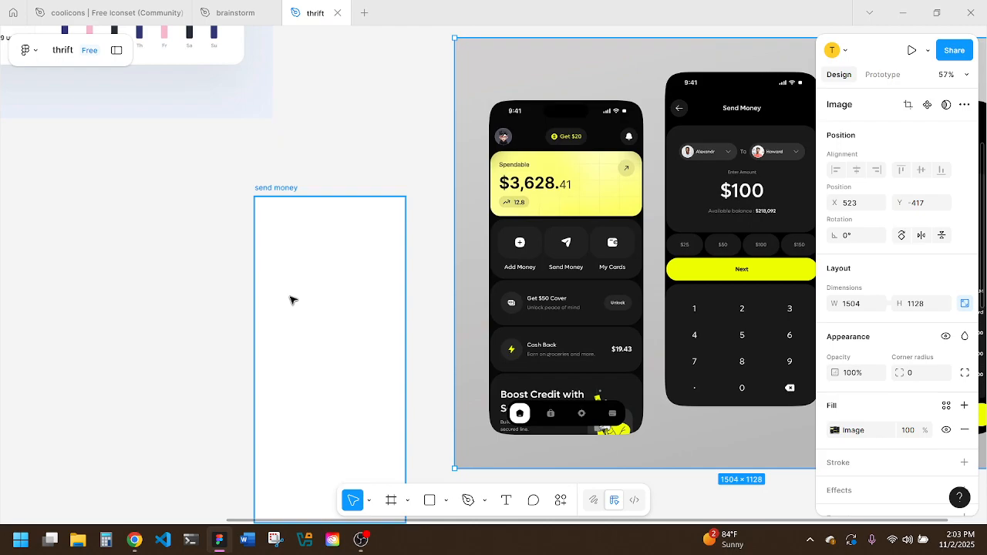
Step: Draw a rectangle about 117 × 41 near the upper left of the send money frame
left_click(449, 500)
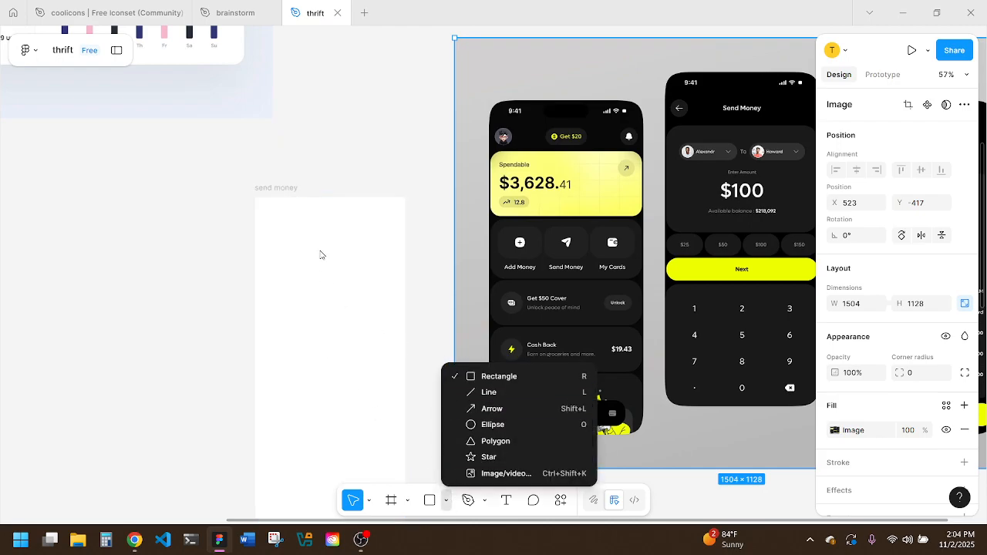
key("Escape")
key("r")
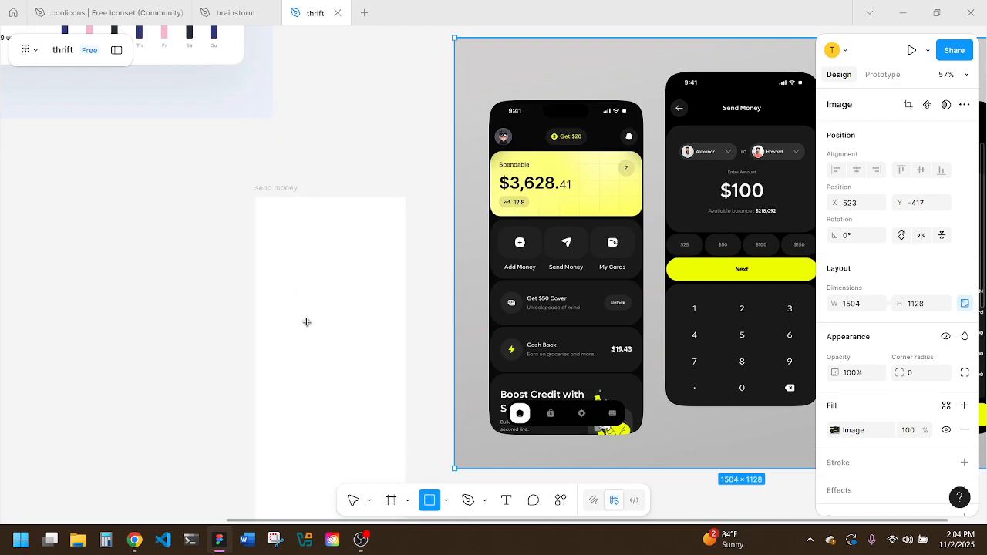
left_click_drag(271, 261, 319, 277)
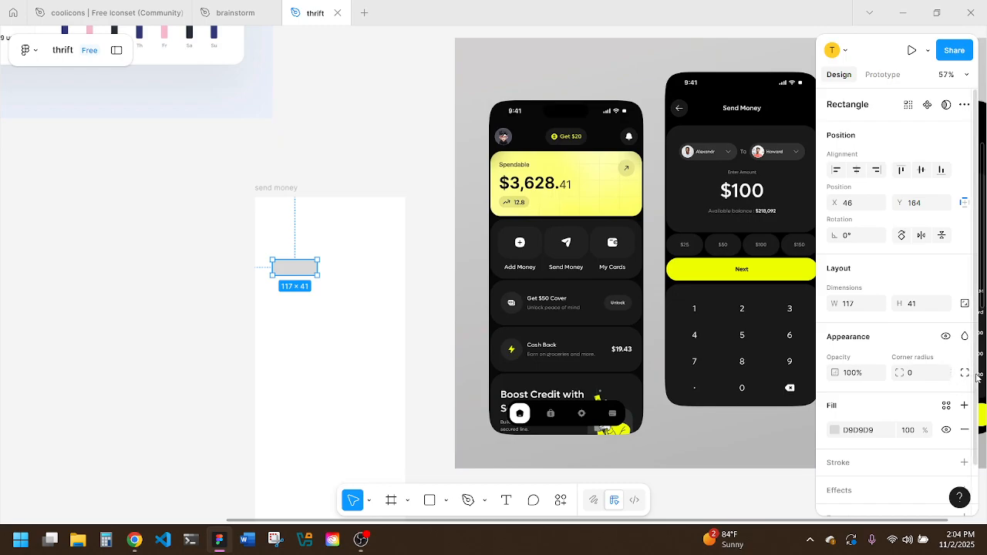
Step: Round the new rectangle into a pill with a corner radius of 25
left_click_drag(978, 377, 978, 425)
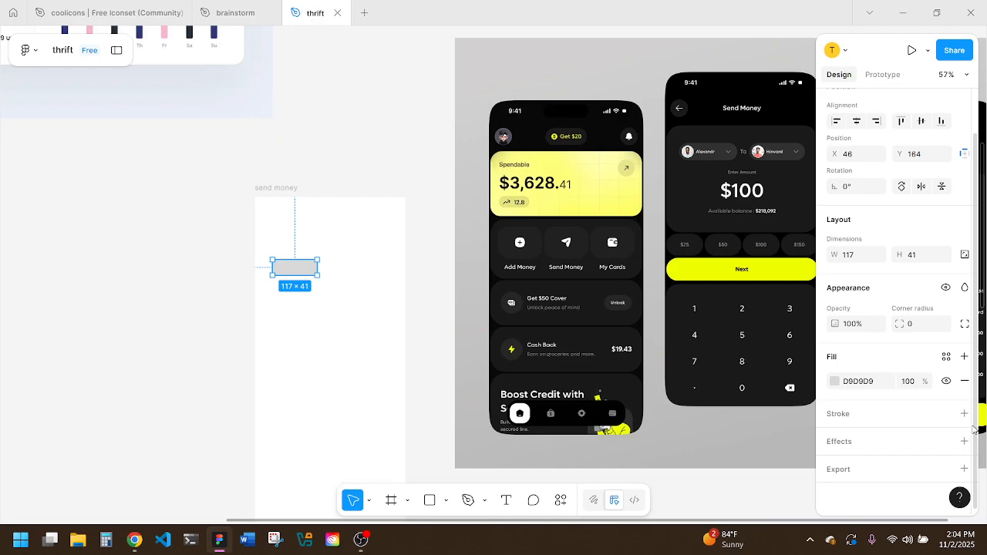
scroll(973, 423, "up", 1)
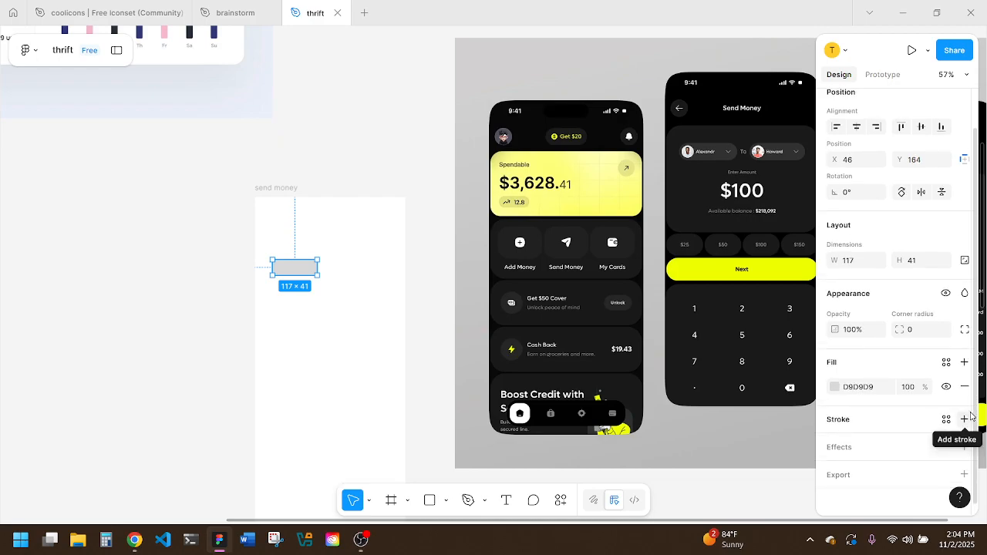
left_click(928, 331)
type("5")
key("Return")
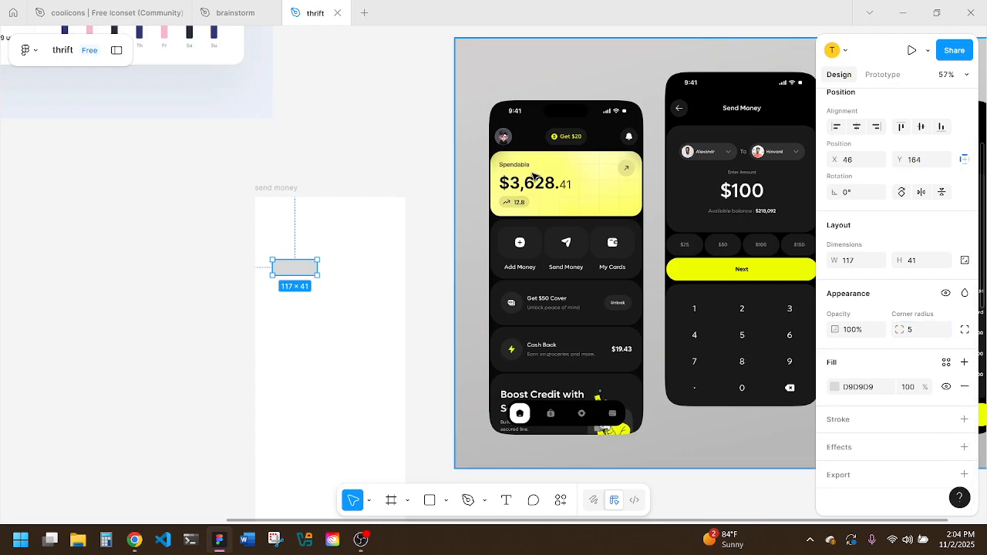
left_click(336, 282)
left_click(306, 267)
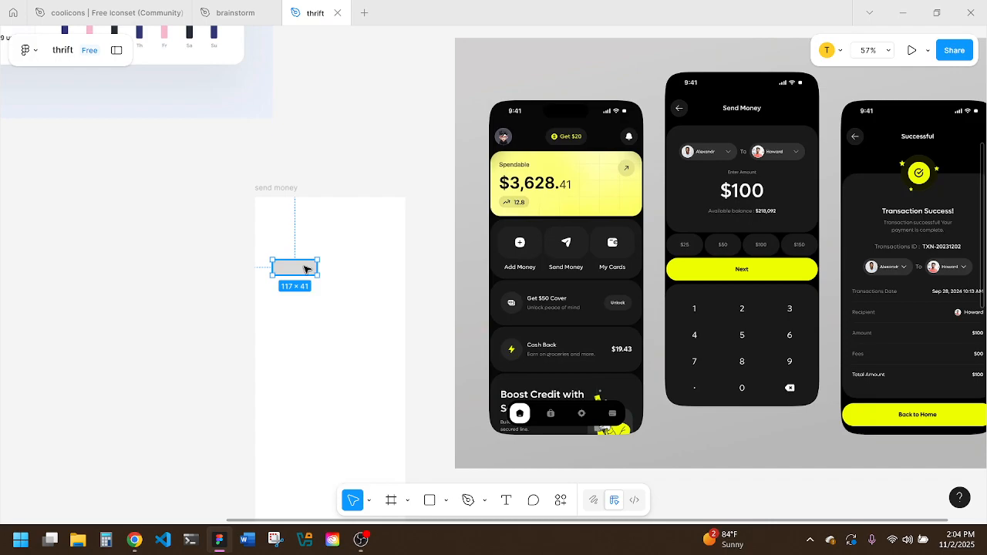
left_click(923, 379)
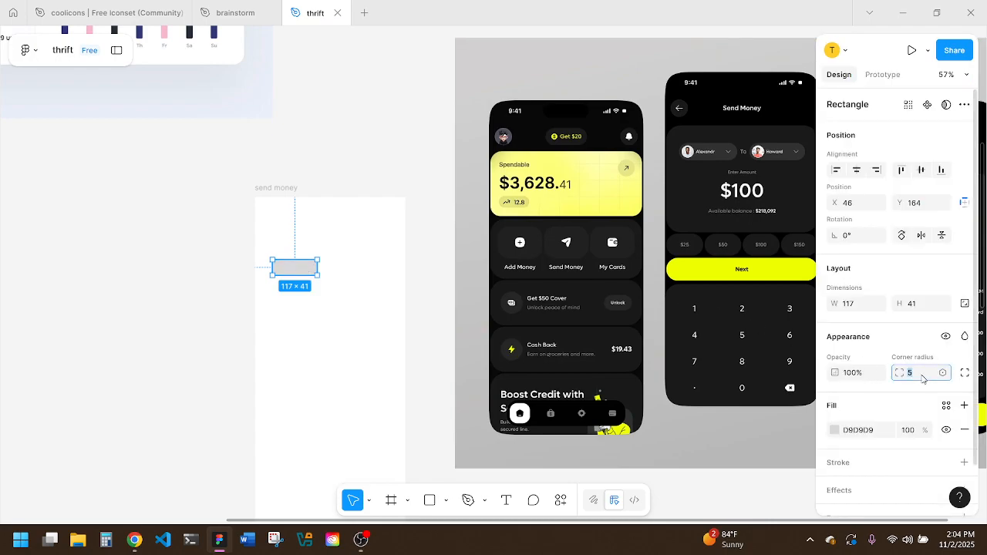
key("Return")
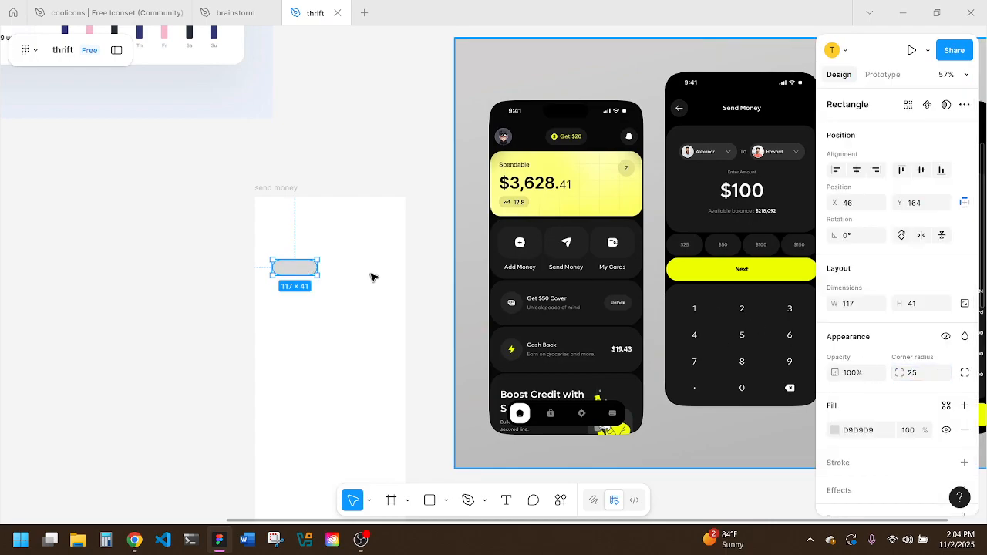
Step: Duplicate the pill to its right at the same height and set the width of both pills to 130
left_click_drag(303, 272, 358, 270)
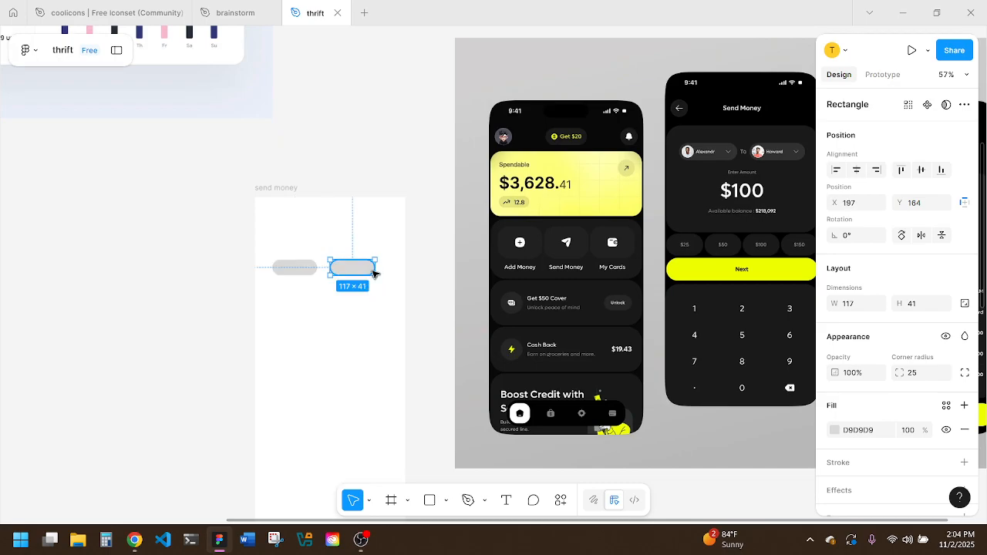
left_click(292, 268)
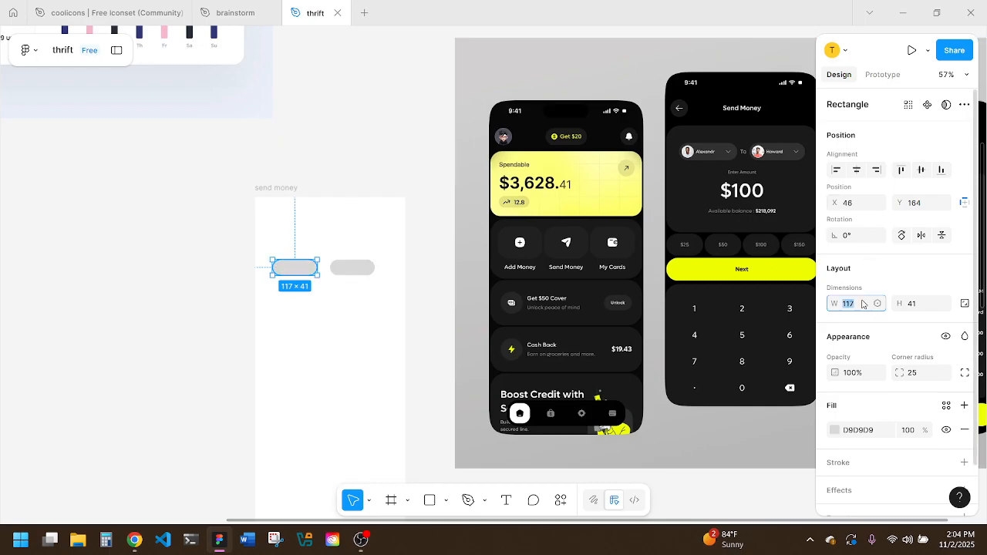
left_click(863, 303)
type("130")
key("Return")
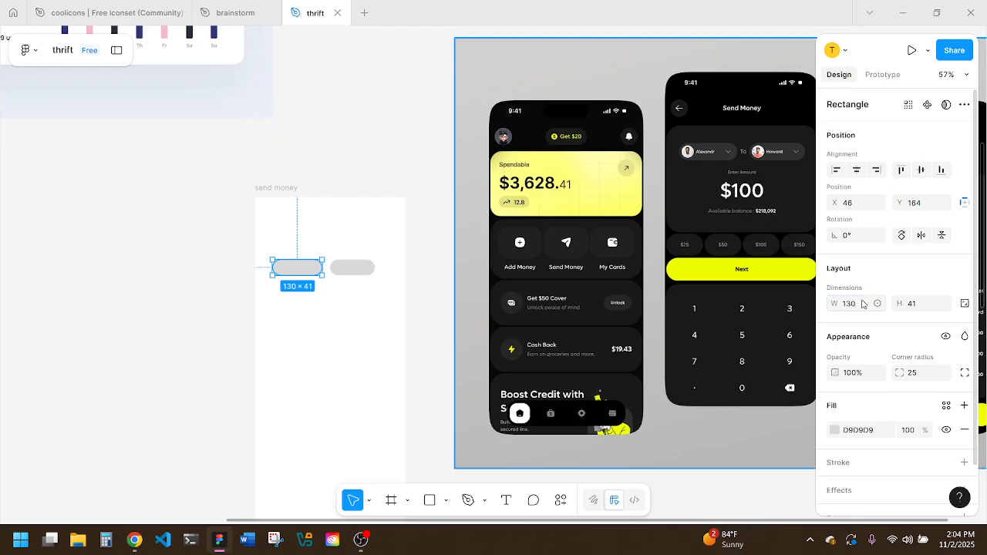
left_click(371, 267)
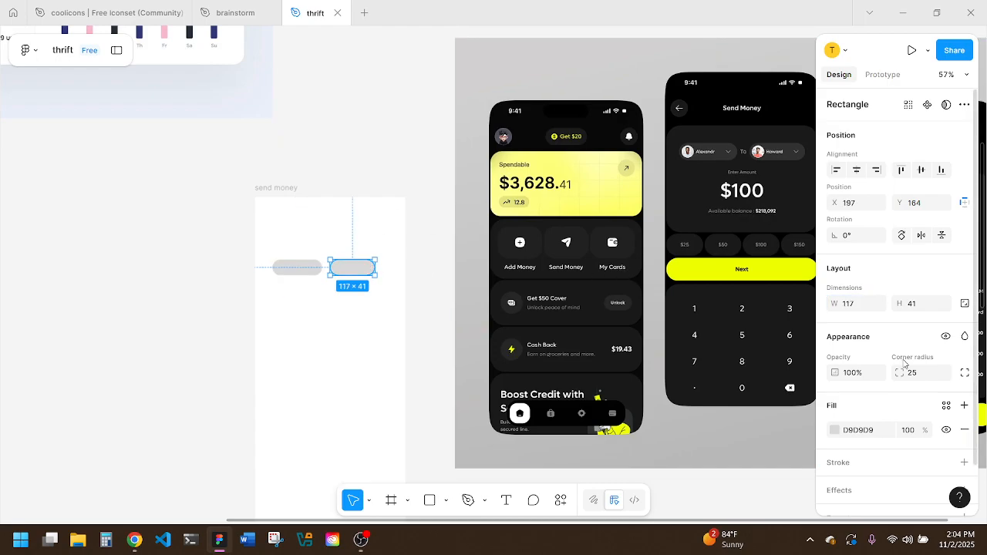
left_click(862, 304)
type("130")
key("Return")
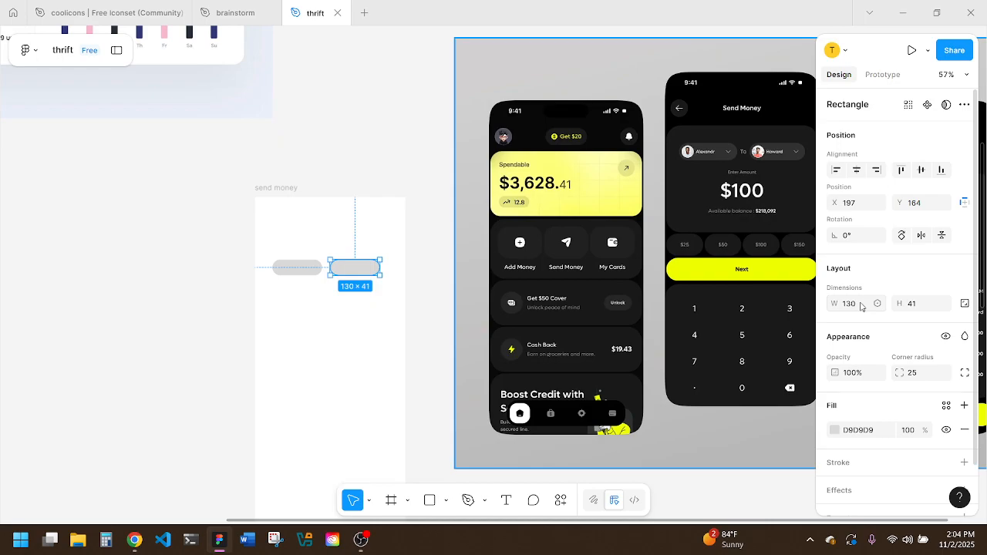
Step: Widen the gap between the two pills slightly and centre the pair horizontally in the send money frame
left_click(310, 266, "shift")
left_click_drag(355, 267, 357, 268)
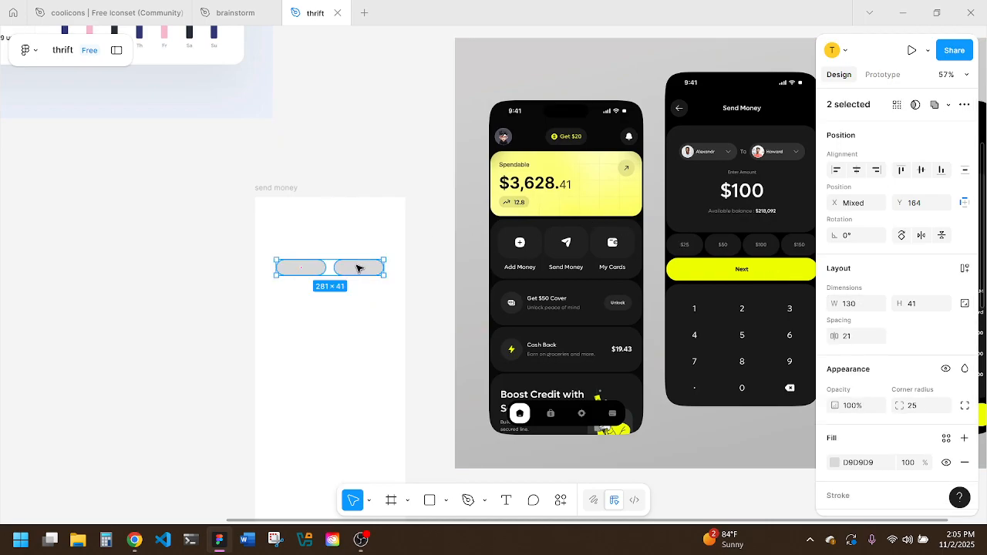
left_click(380, 320)
left_click(358, 271)
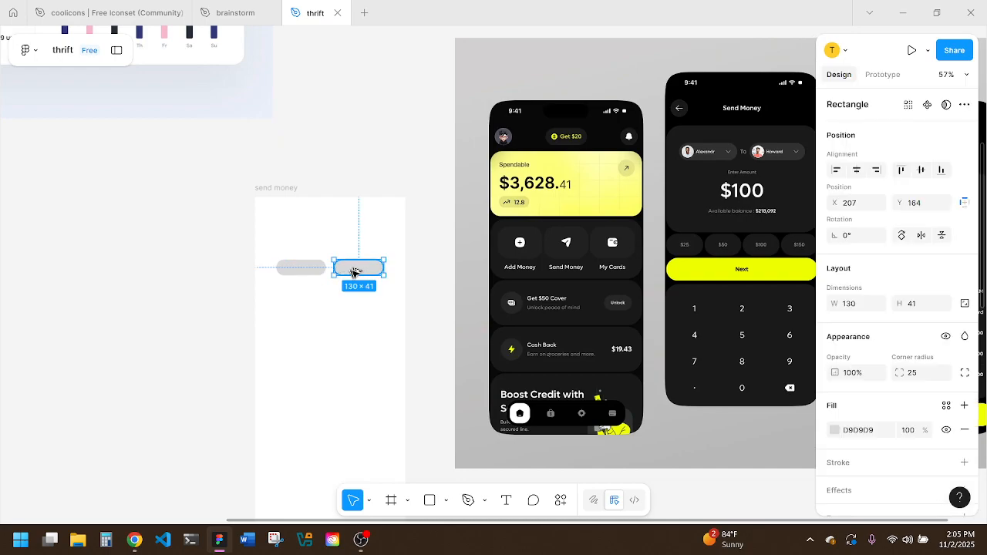
left_click_drag(353, 273, 357, 275)
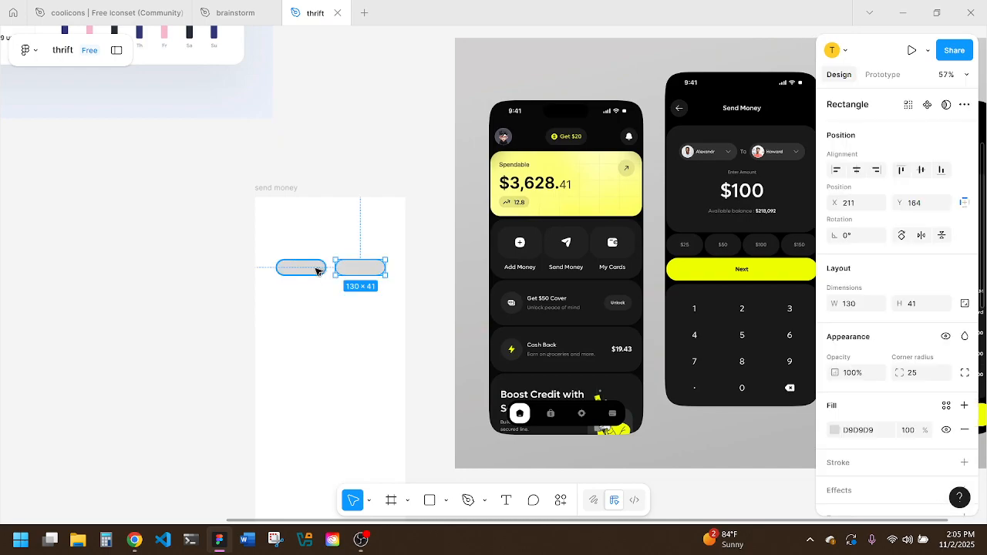
left_click(302, 268)
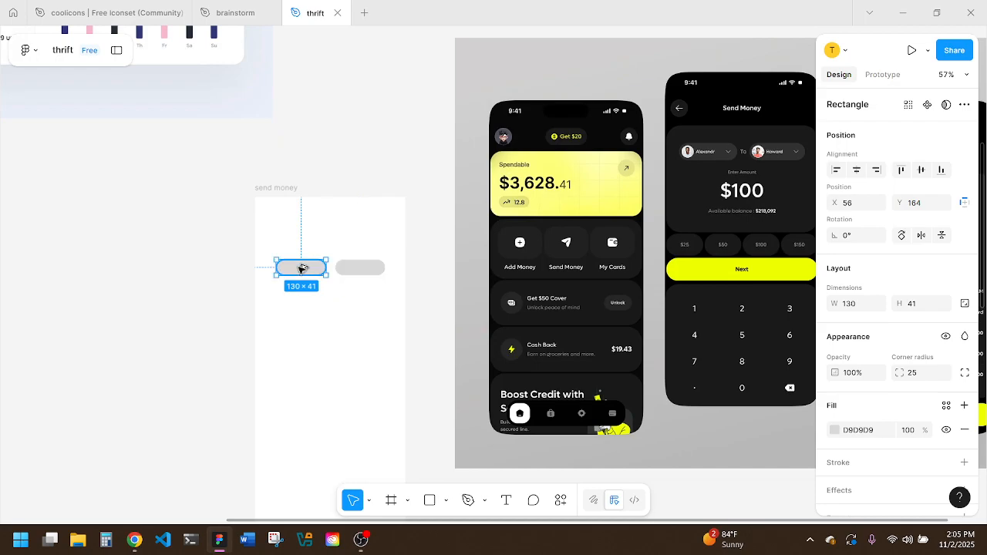
left_click(357, 268, "shift")
left_click_drag(360, 267, 358, 270)
left_click(336, 313)
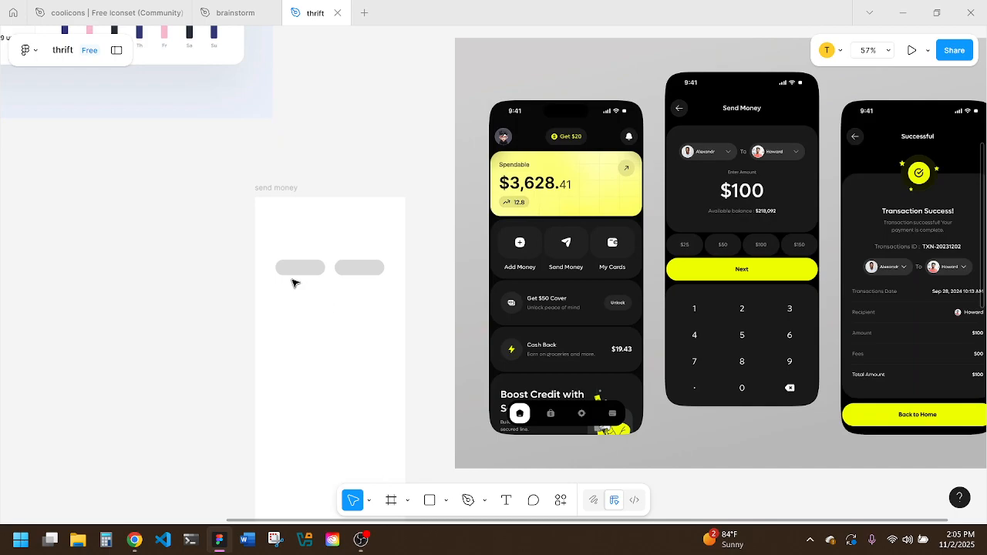
Step: Select both pills in the send money frame and increase their height to 44
scroll(293, 282, "up", 5)
left_click(315, 268)
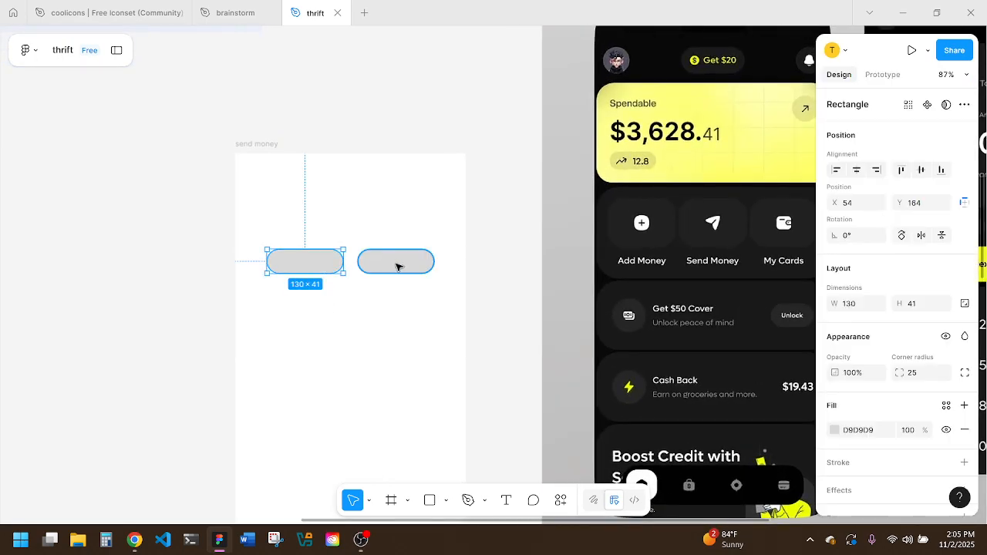
left_click(384, 270, "shift")
left_click_drag(381, 275, 382, 275)
left_click(395, 308)
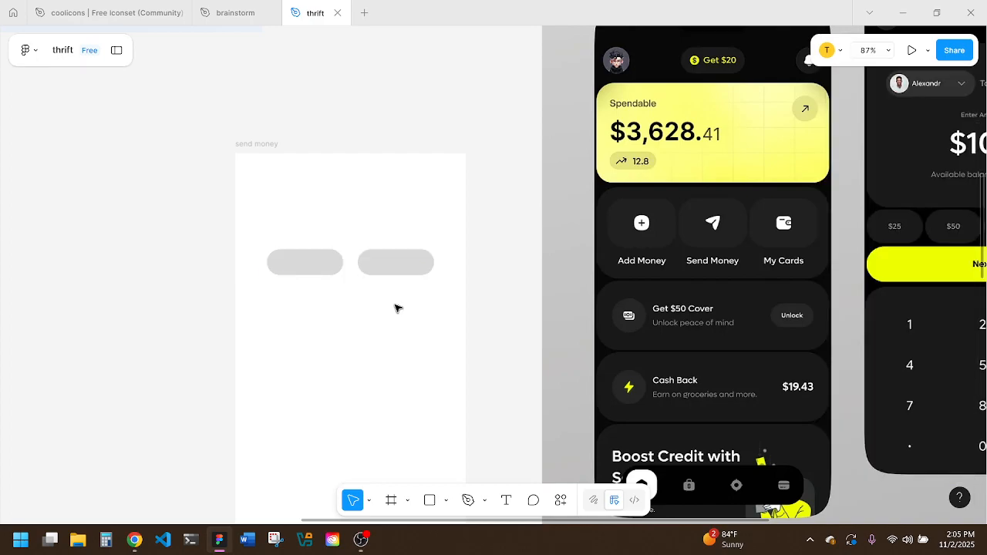
Step: Draw a circle about 38 × 38 inside the left end of the left pill with the Ellipse tool
left_click(447, 502)
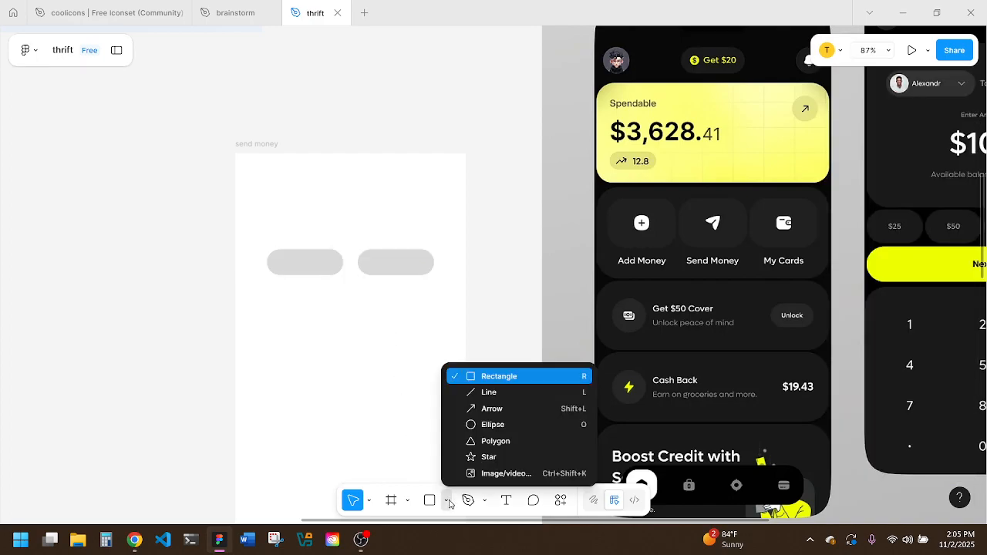
left_click(435, 503)
left_click(434, 503)
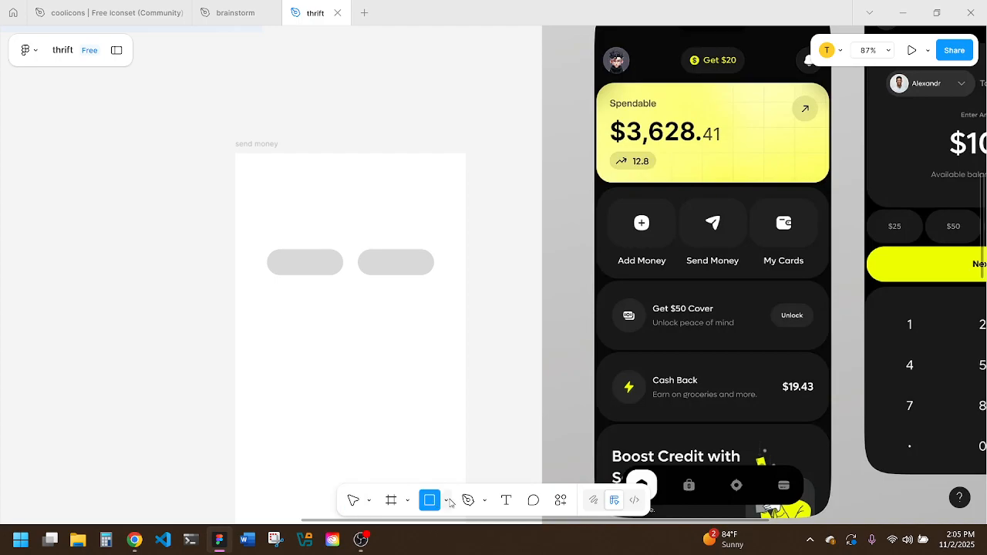
left_click(447, 501)
left_click(493, 424)
left_click_drag(272, 253, 288, 272)
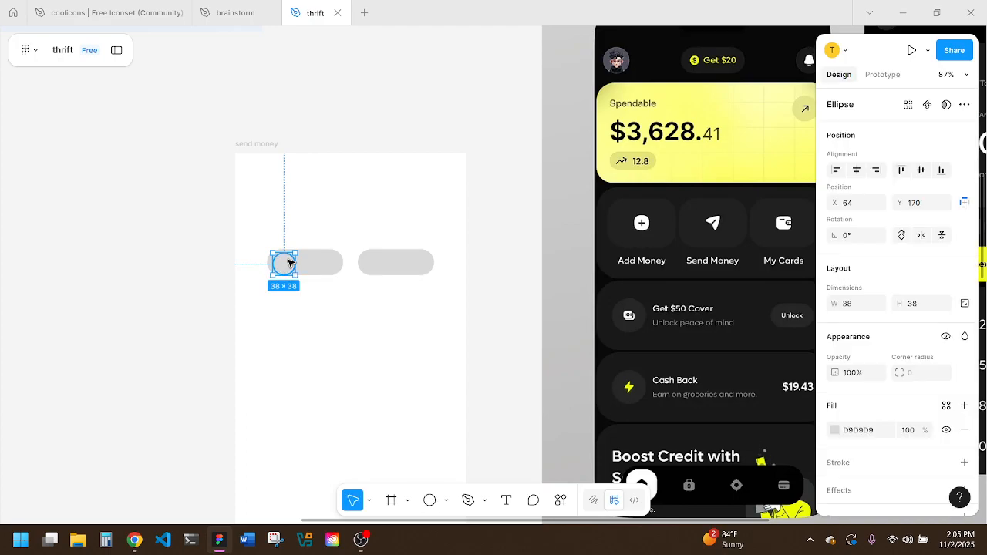
Step: Nudge the circle up to Y 164 and fill it with white FFFFFF
key("Up")
key("Up")
key("Up")
key("Up")
key("Up")
key("Up")
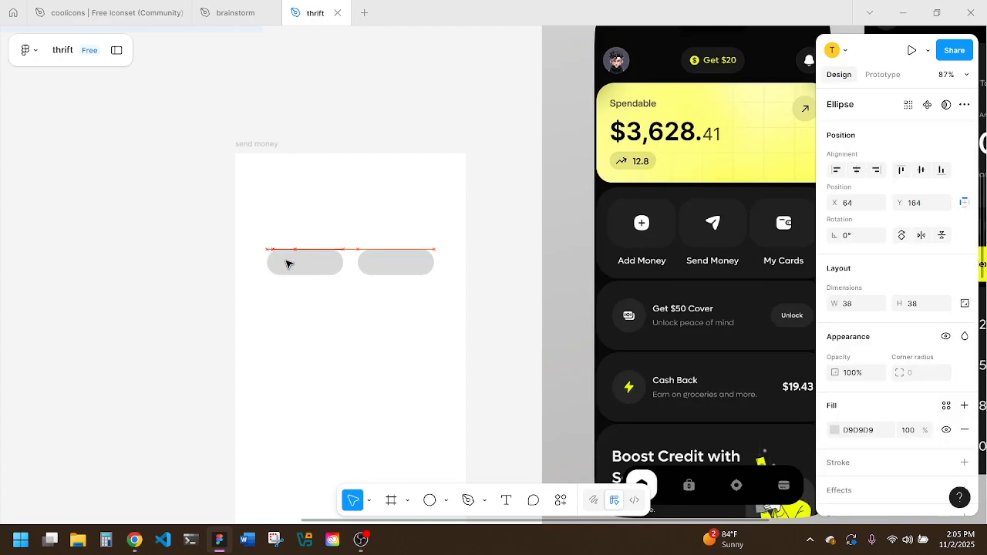
left_click(835, 429)
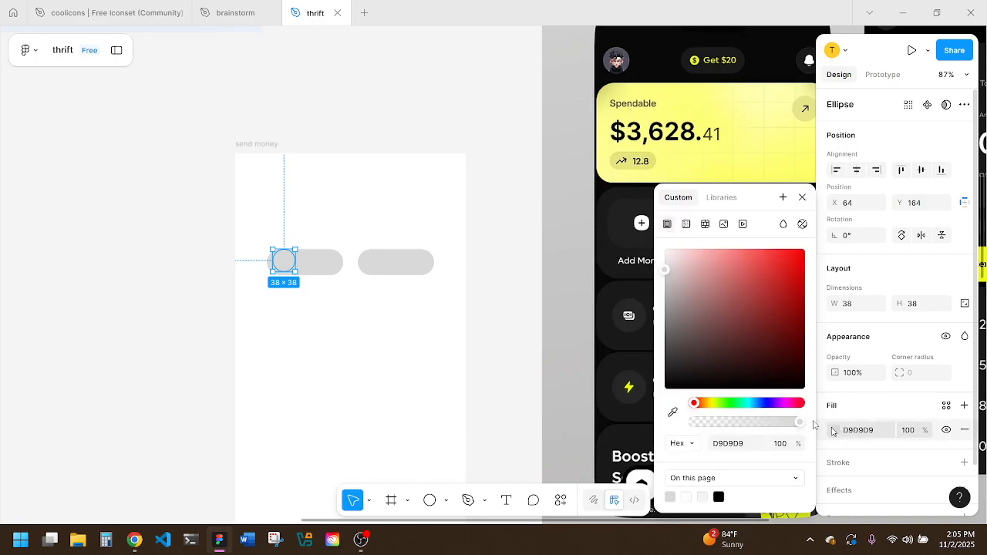
left_click(665, 251)
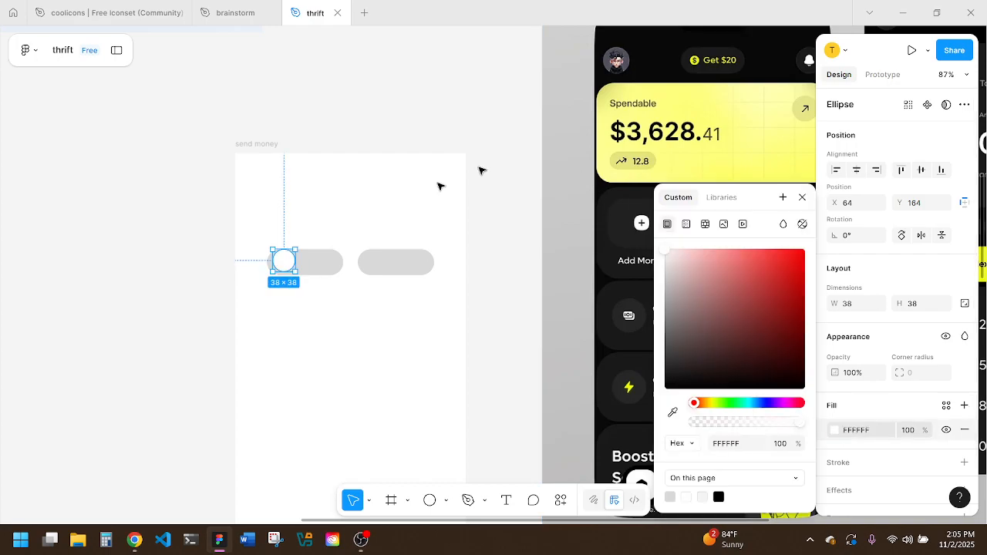
Step: Centre the white circle vertically in the left pill at X 61 and duplicate it into the right pill at X 215
left_click(315, 261, "shift")
left_click(918, 174)
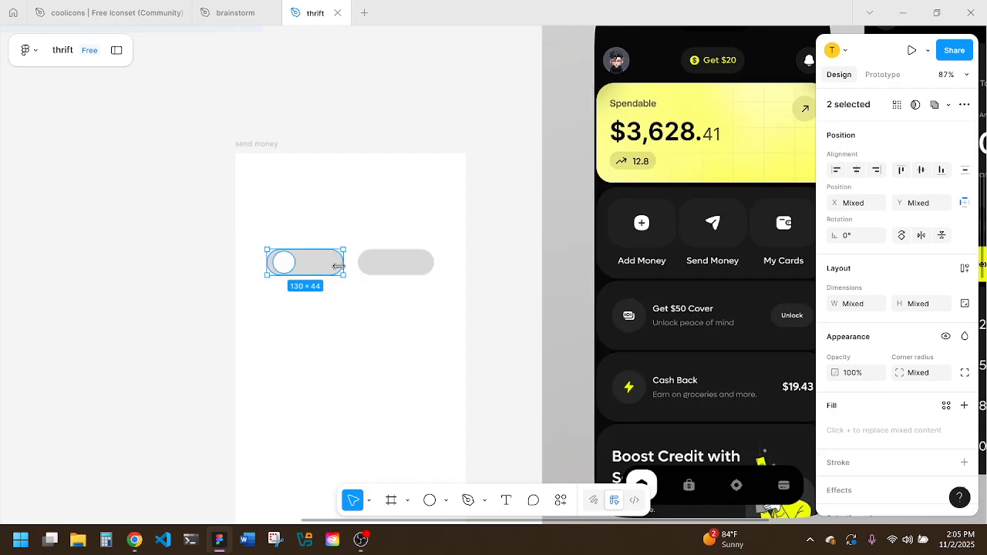
scroll(371, 332, "right", 3)
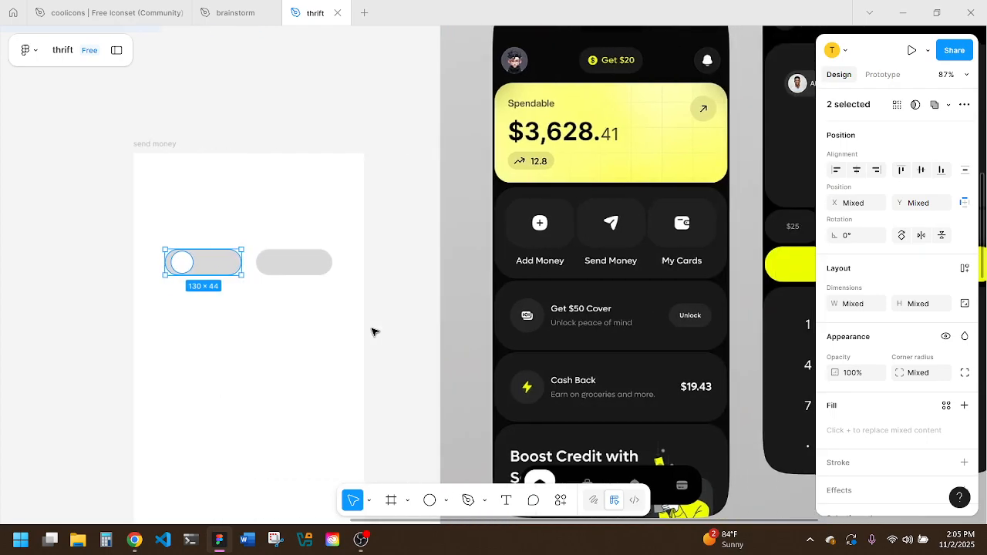
left_click(207, 282)
left_click(185, 267)
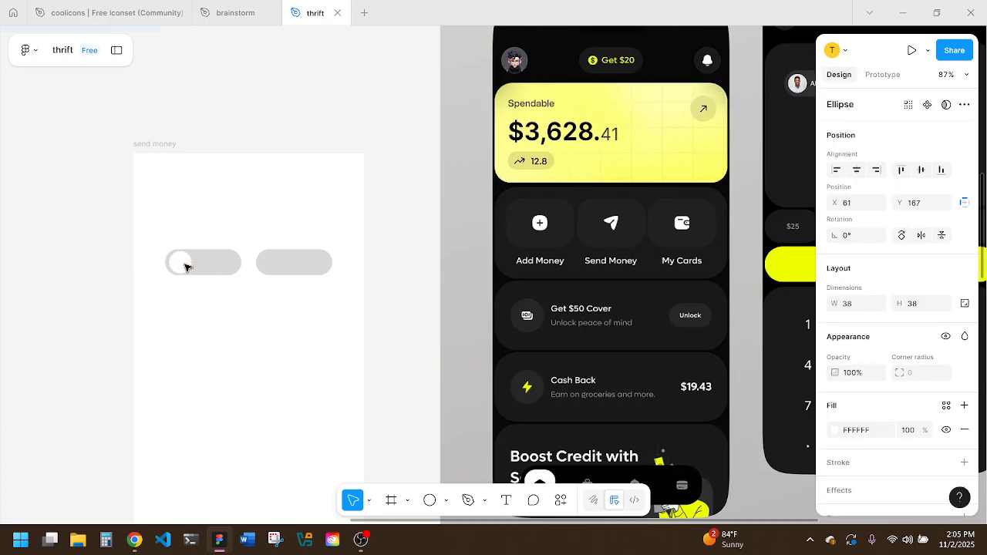
left_click_drag(185, 267, 276, 266)
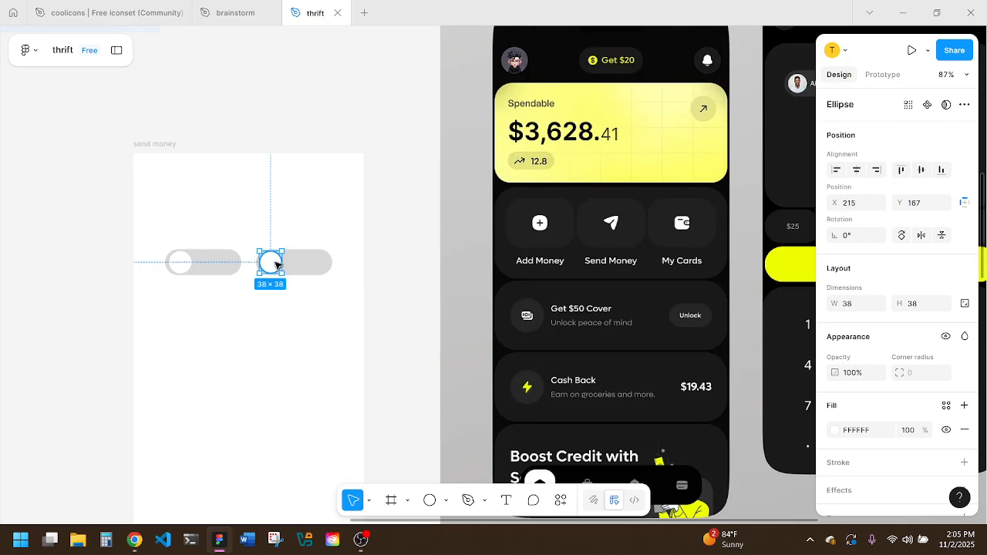
Step: Examine the dark Send Money mockup and the other reference screens for what the sender and recipient pills should contain
scroll(441, 326, "right", 5)
scroll(442, 327, "left", 7)
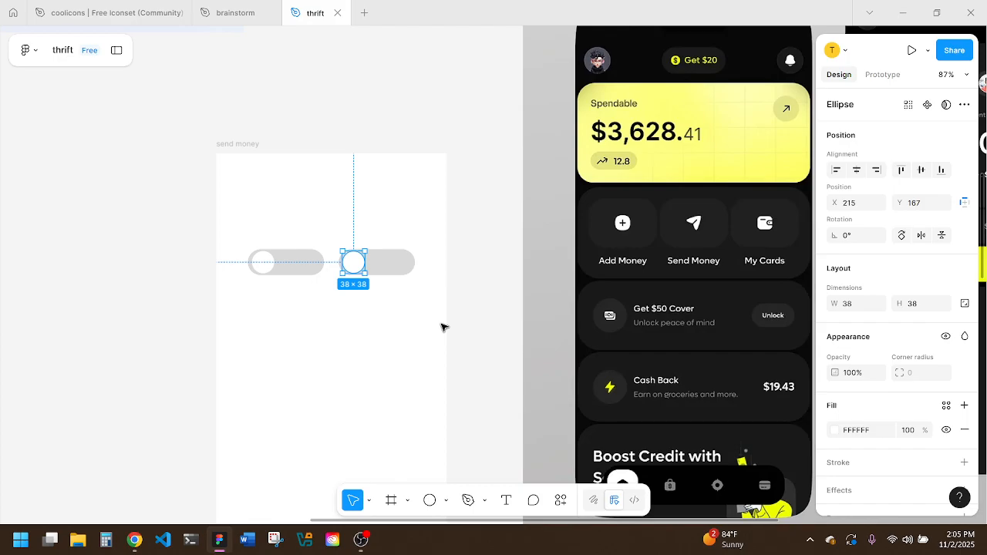
scroll(442, 327, "right", 5)
scroll(442, 327, "left", 5)
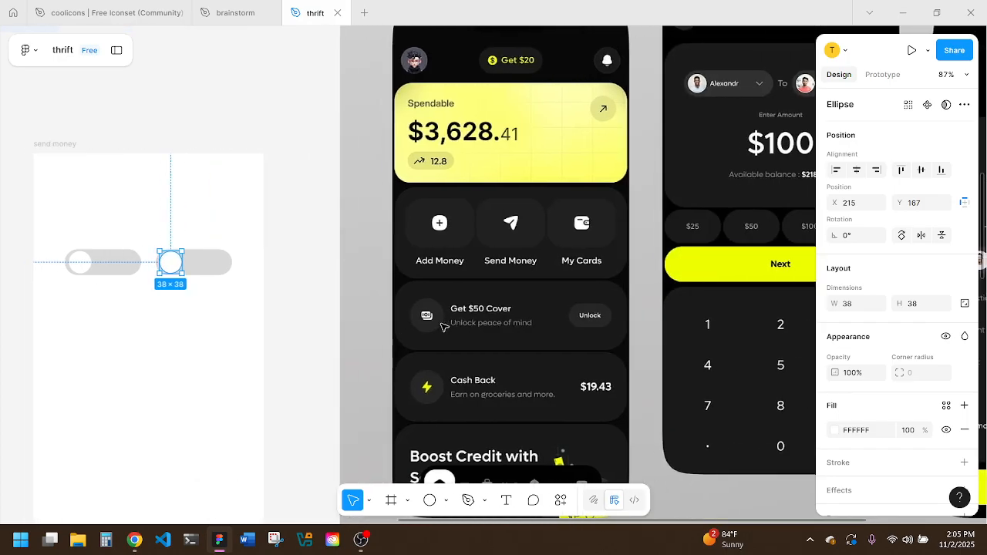
scroll(444, 327, "down", 5)
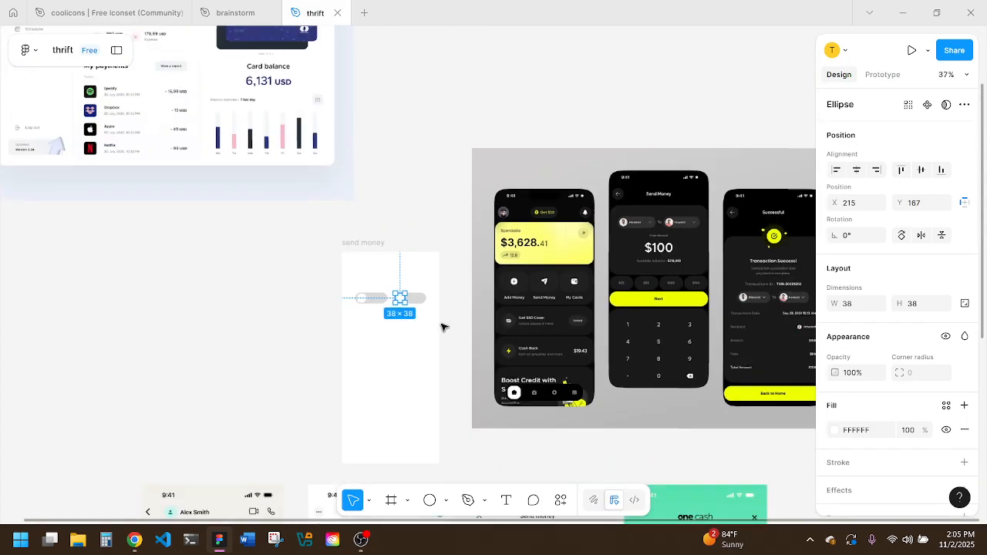
scroll(443, 327, "down", 5)
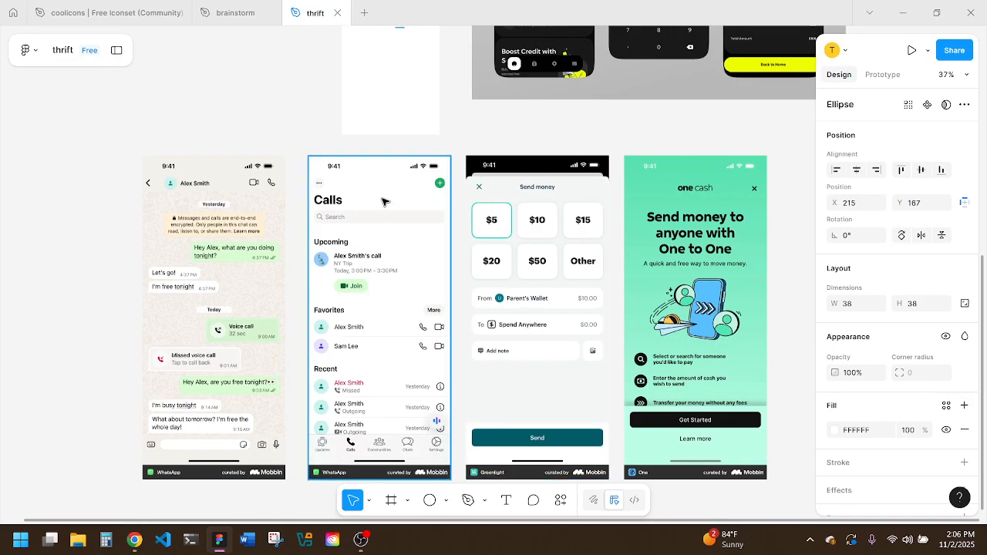
scroll(386, 199, "up", 5)
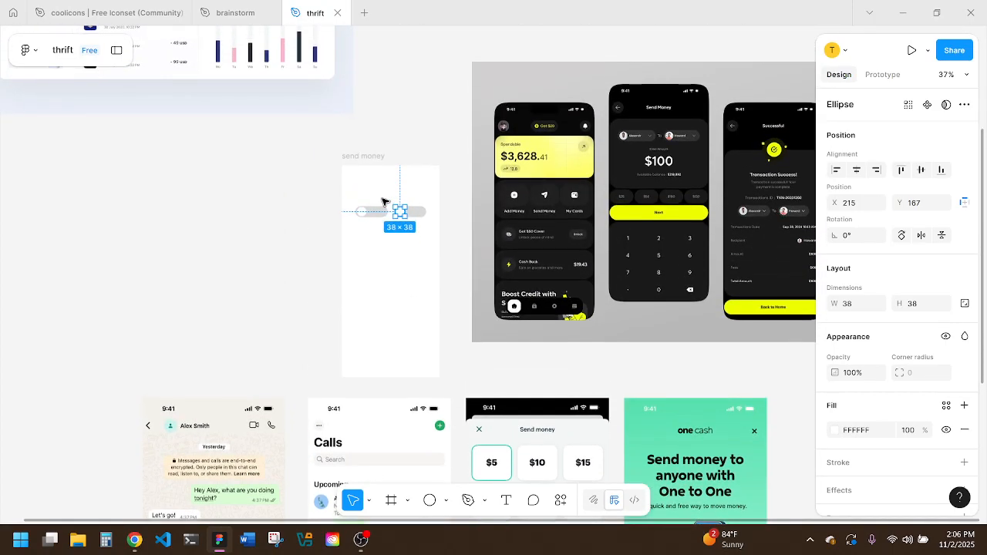
scroll(383, 216, "up", 5)
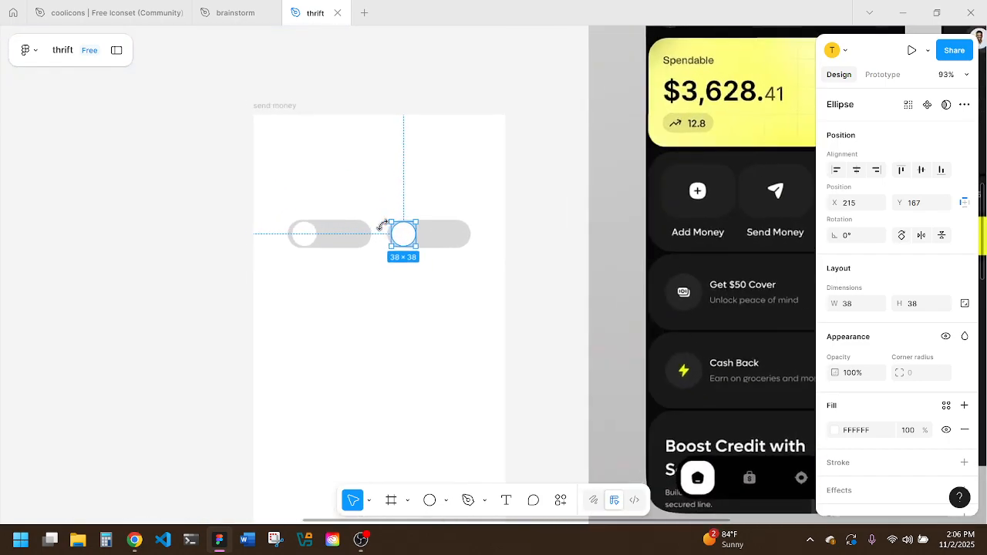
scroll(382, 225, "down", 3)
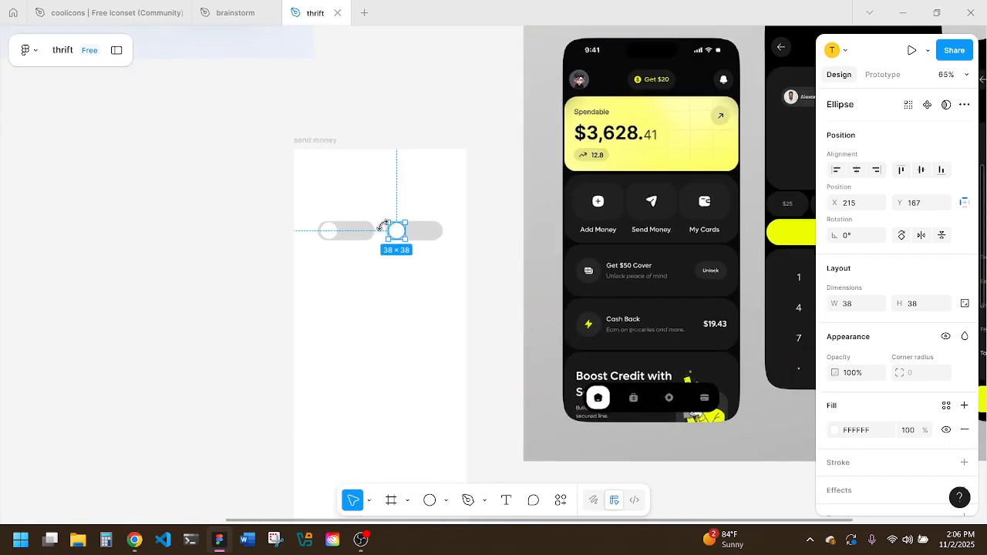
scroll(540, 239, "right", 3)
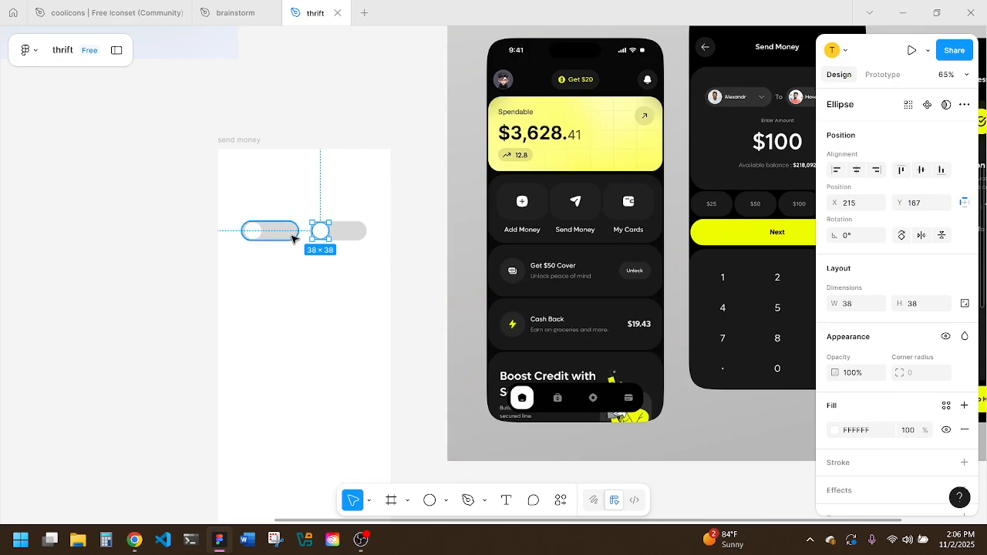
scroll(678, 247, "right", 3)
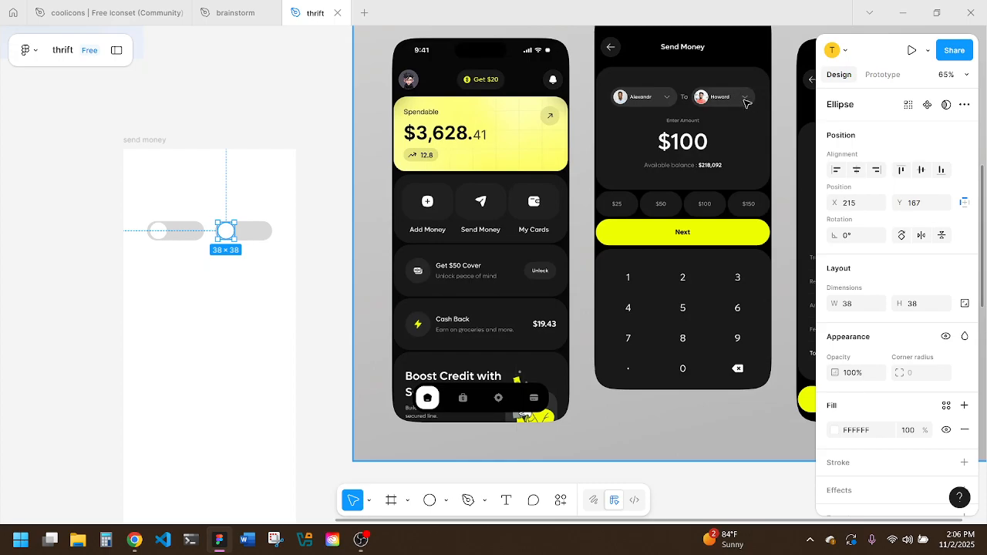
left_click(242, 267)
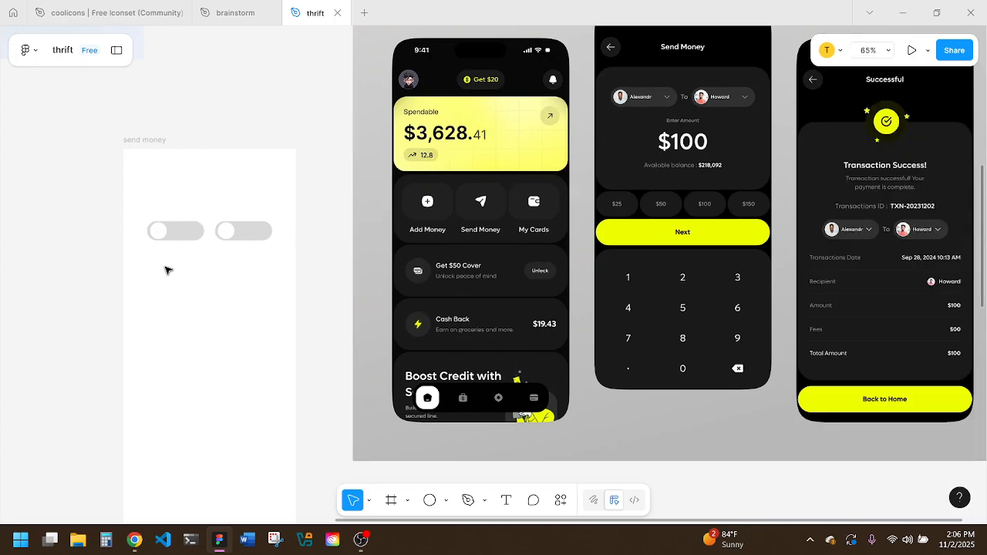
Step: Add the sender's first name as a text label beside the circle in the left pill, centred vertically in the pill
scroll(165, 270, "up", 5)
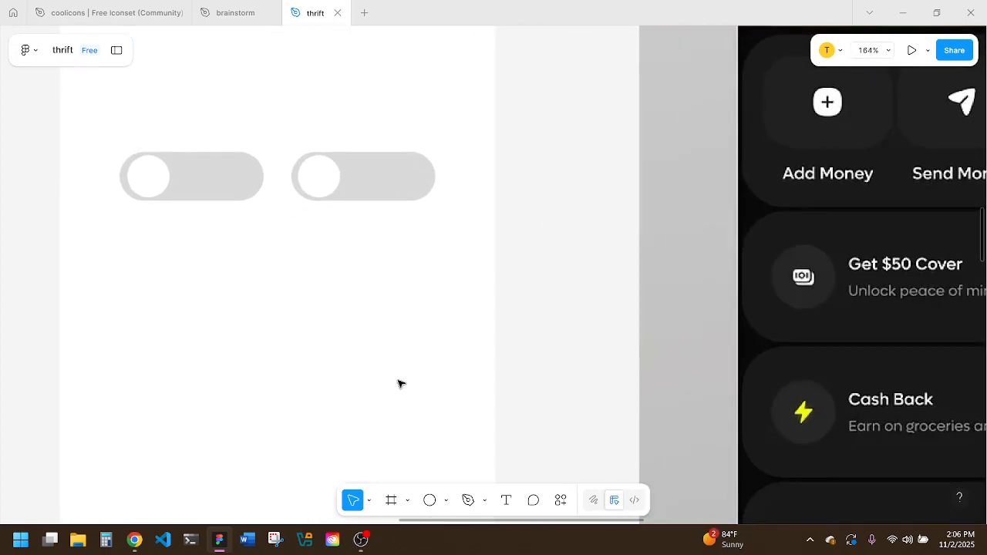
left_click(506, 500)
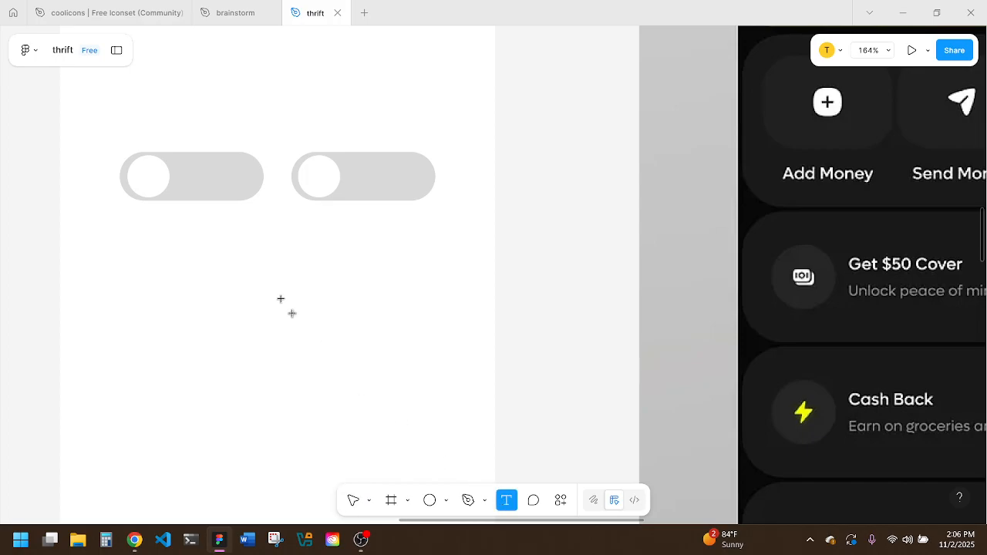
left_click(191, 183)
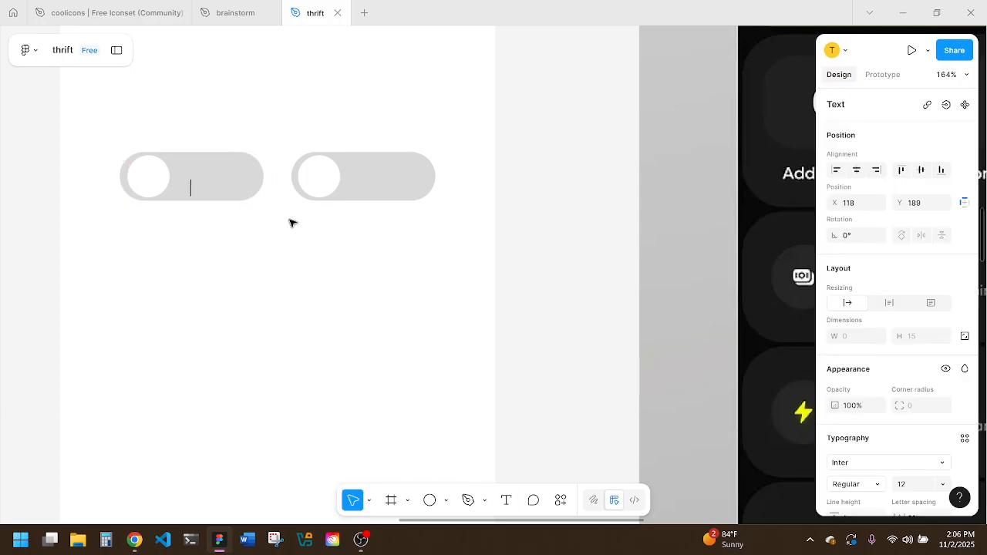
type("Treana")
key("Escape")
mouse_move(214, 192)
left_mouse_down()
mouse_move(193, 189)
mouse_move(212, 180)
left_mouse_up()
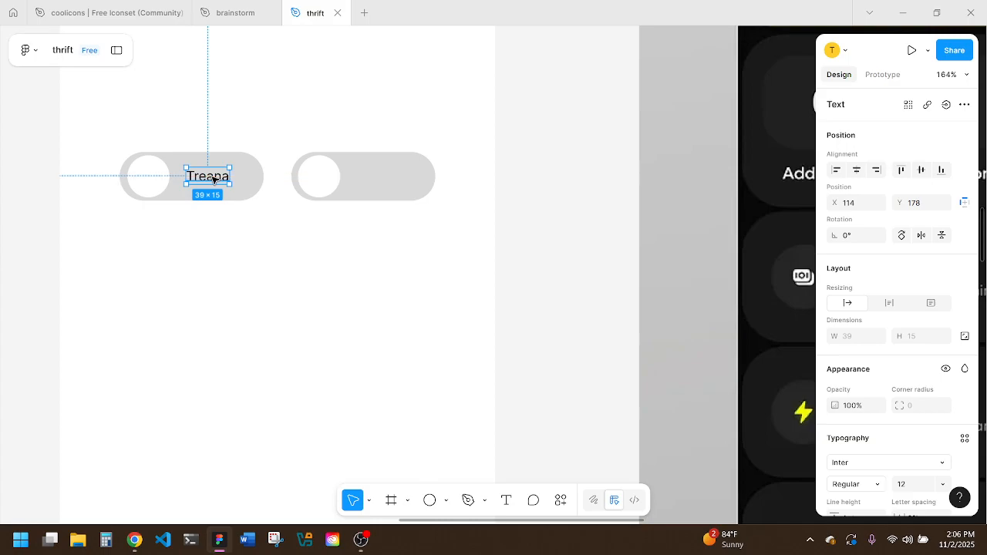
Step: Duplicate the name label into the right pill at the same height and change its text to "Mom"
left_click_drag(214, 180, 386, 180)
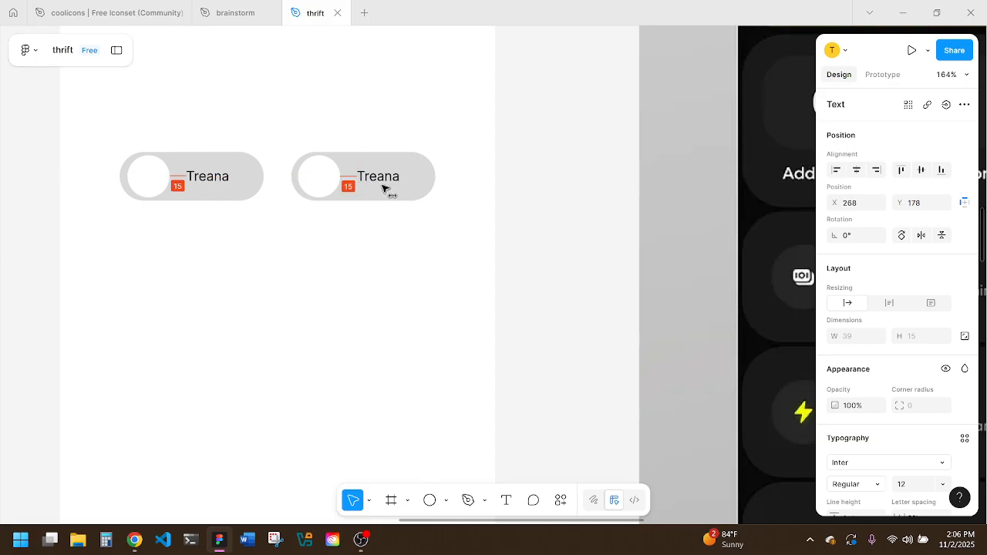
double_click(387, 182)
type("Mom")
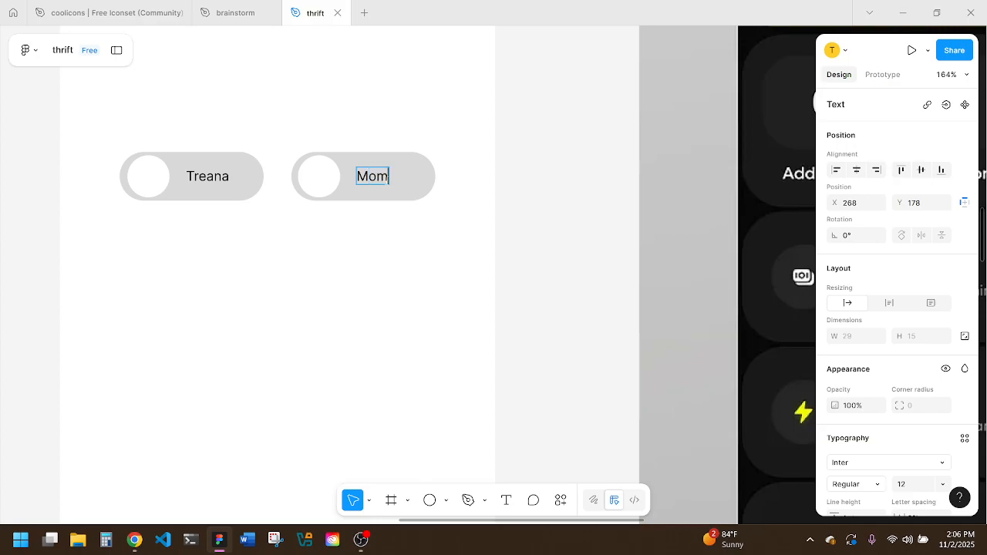
key("Escape")
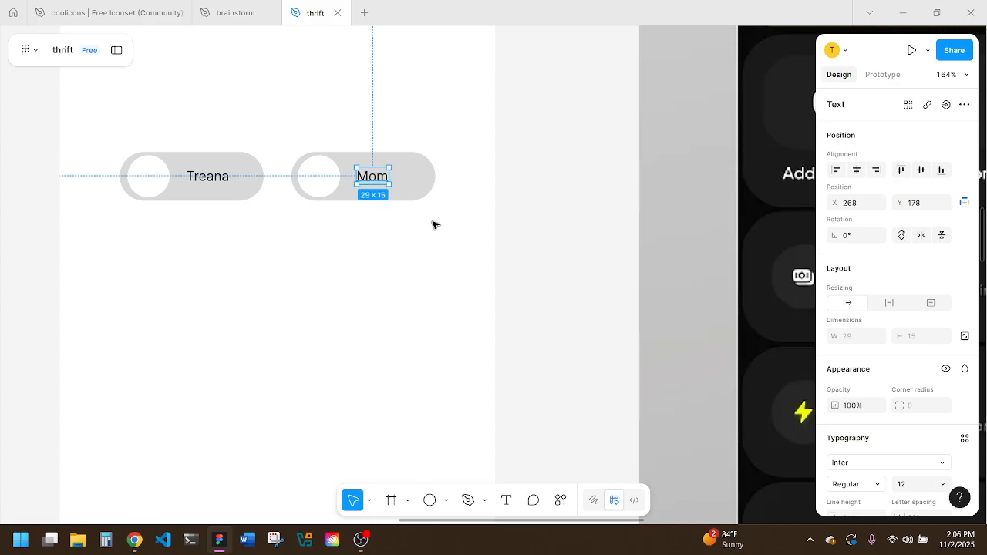
key("c")
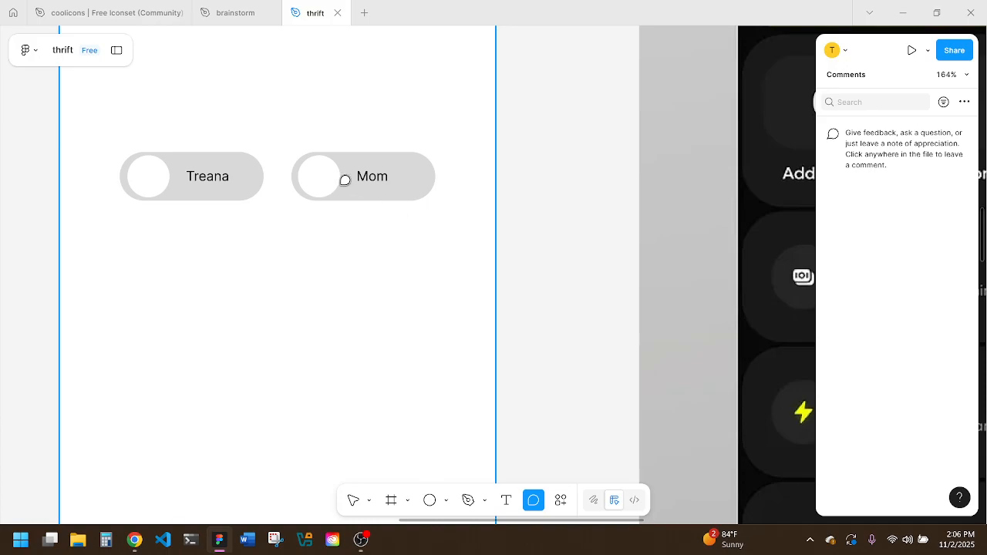
left_click(352, 499)
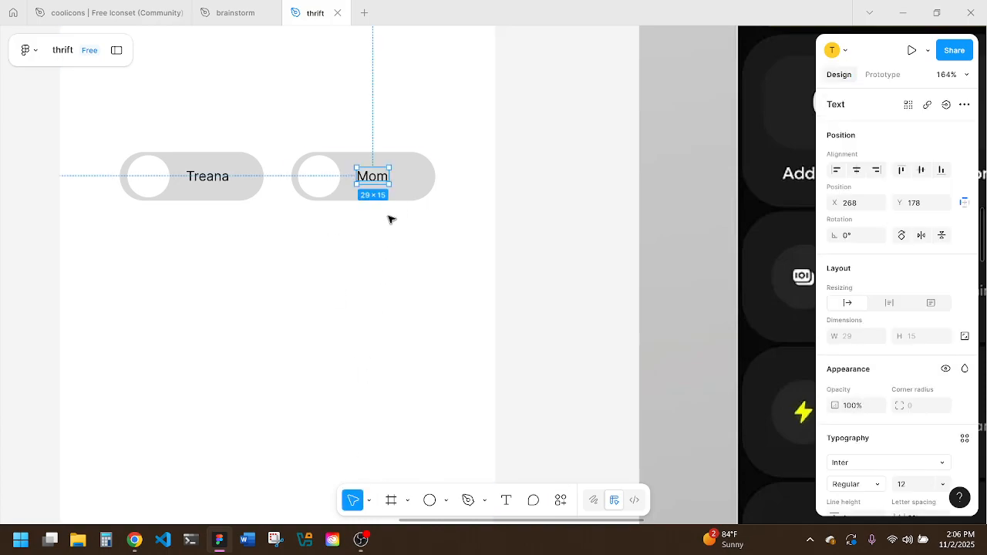
Step: Find the Caret_Down_SM icon in the Arrow section of the coolicons file and copy its inner vector path
left_click(108, 14)
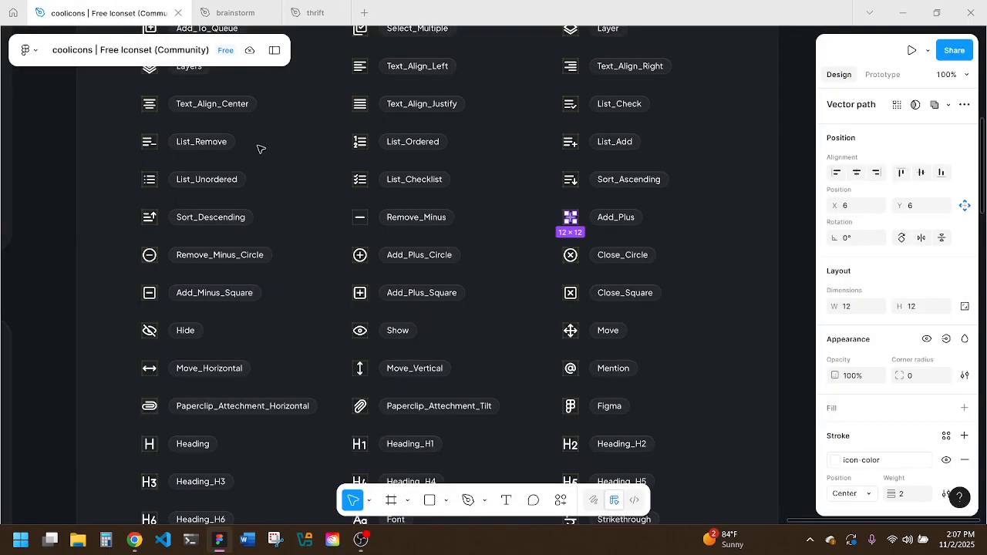
scroll(276, 205, "down", 5)
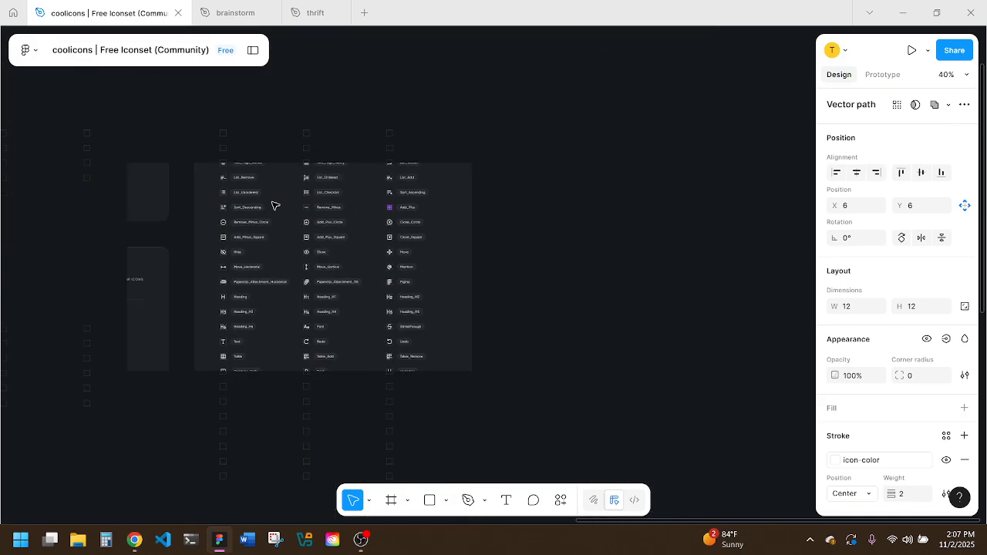
scroll(276, 206, "left", 10)
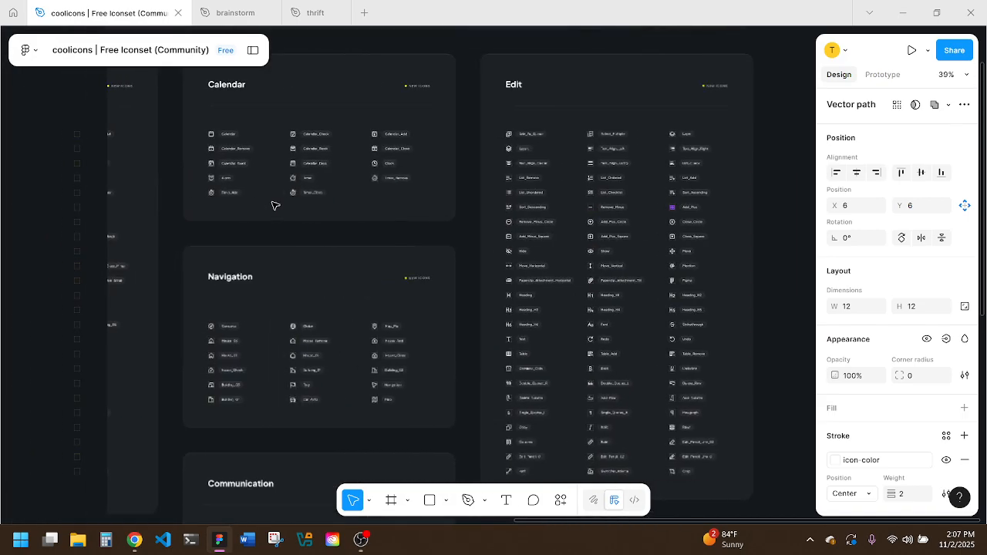
scroll(276, 206, "left", 14)
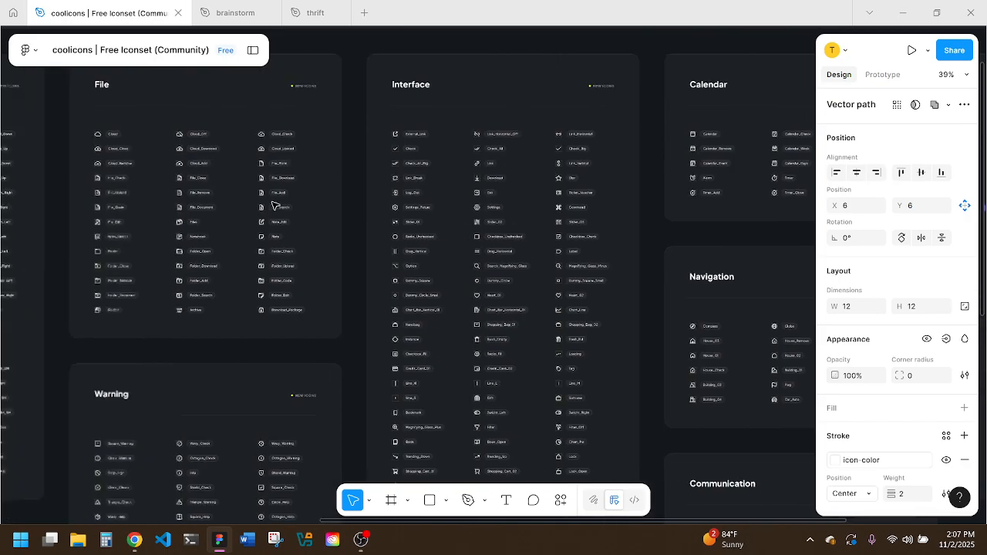
scroll(274, 205, "left", 8)
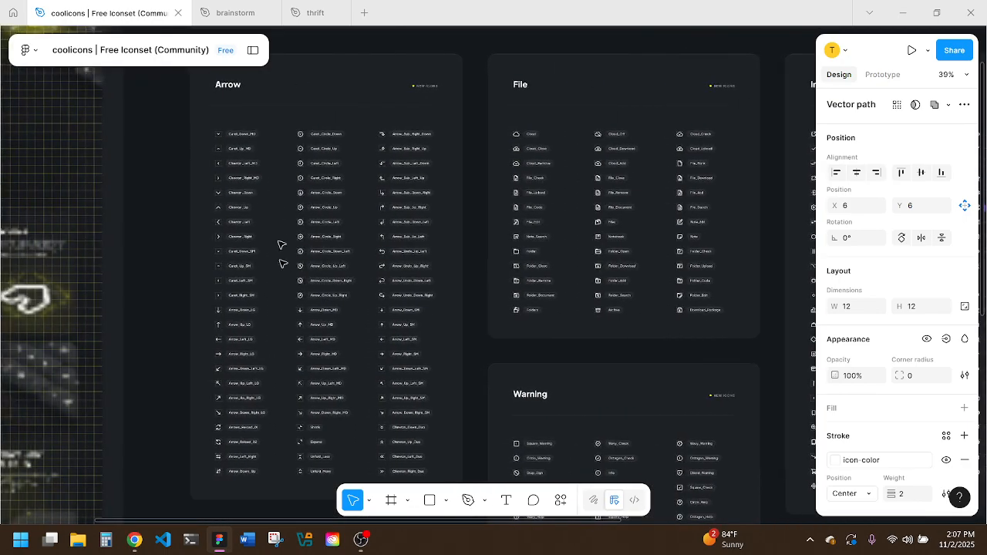
scroll(280, 300, "up", 3)
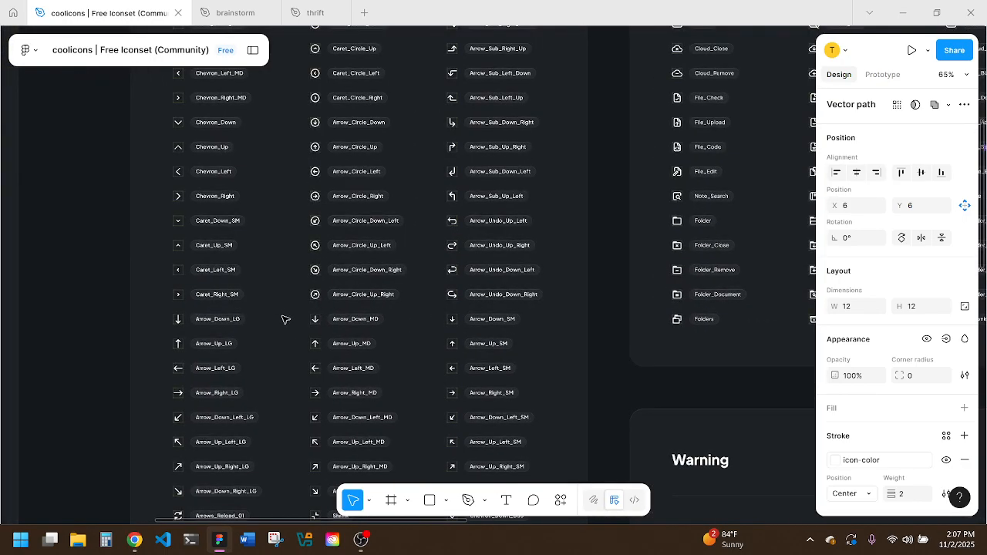
scroll(284, 319, "down", 5)
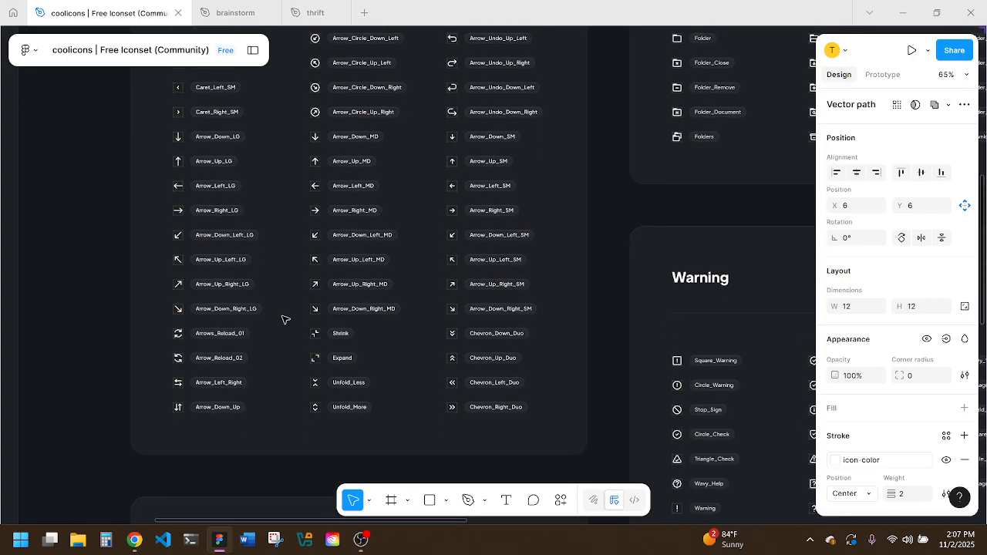
scroll(285, 319, "up", 4)
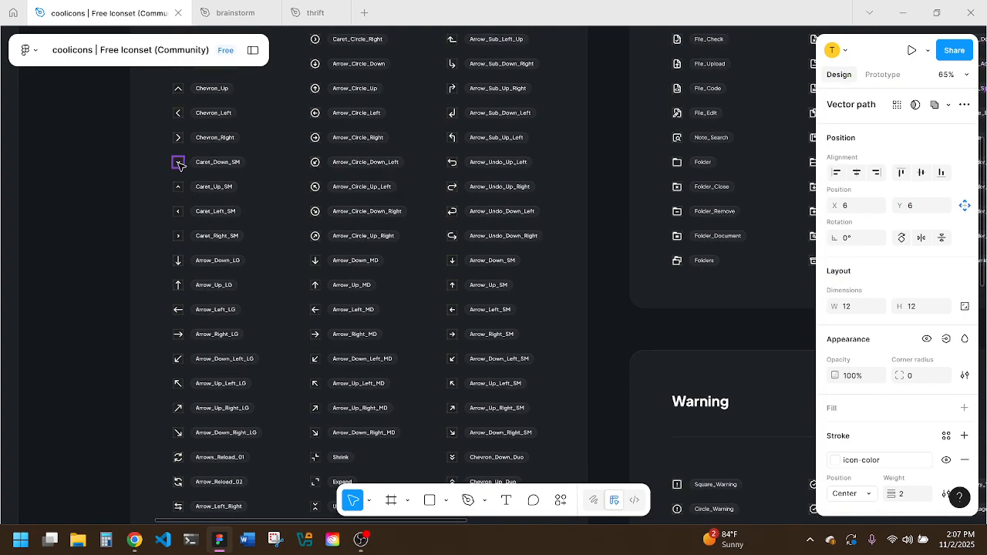
left_click(178, 163)
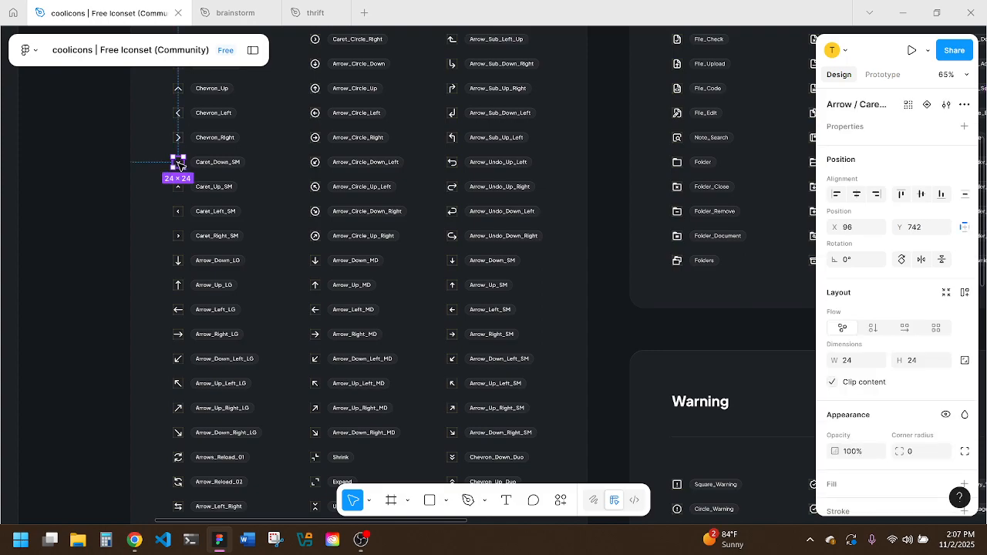
double_click(178, 163)
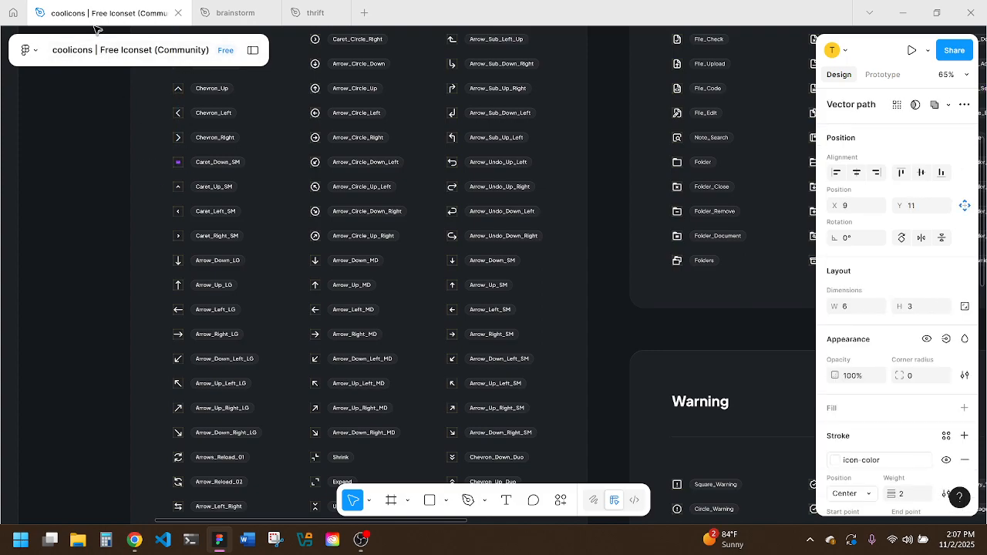
Step: Paste the caret into the send money frame of the thrift file and place it beside "Mom" at about X 312
left_click(305, 14)
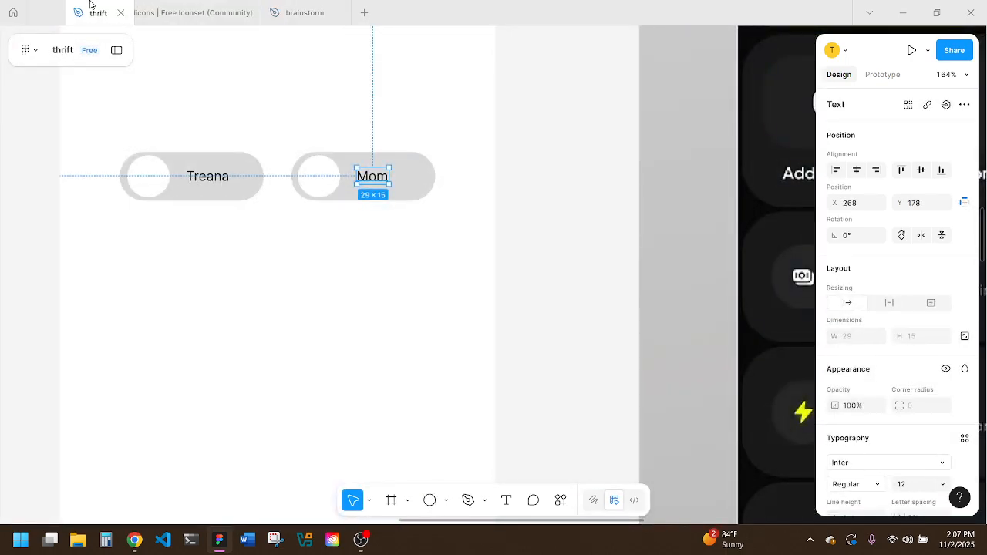
left_click(414, 185)
key("ctrl+v")
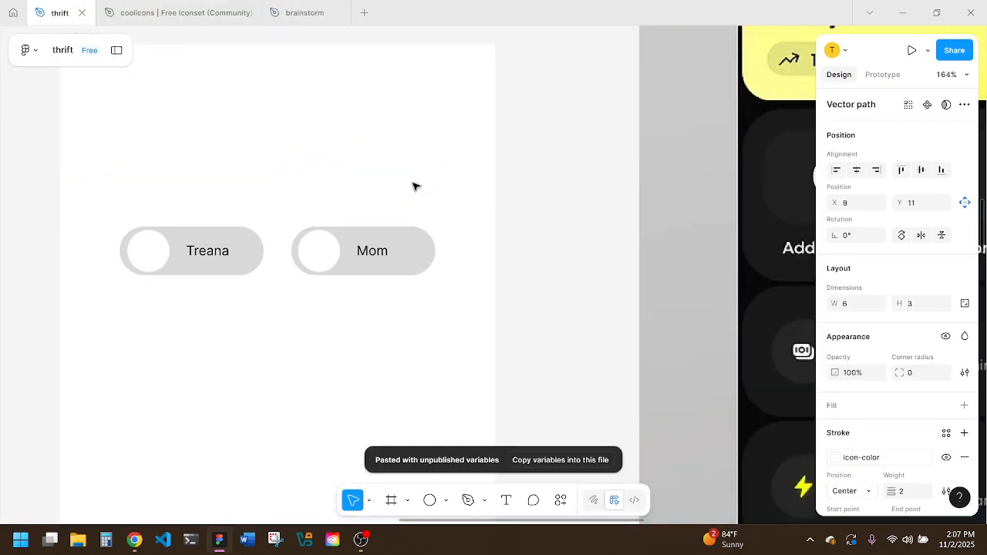
scroll(262, 158, "down", 3)
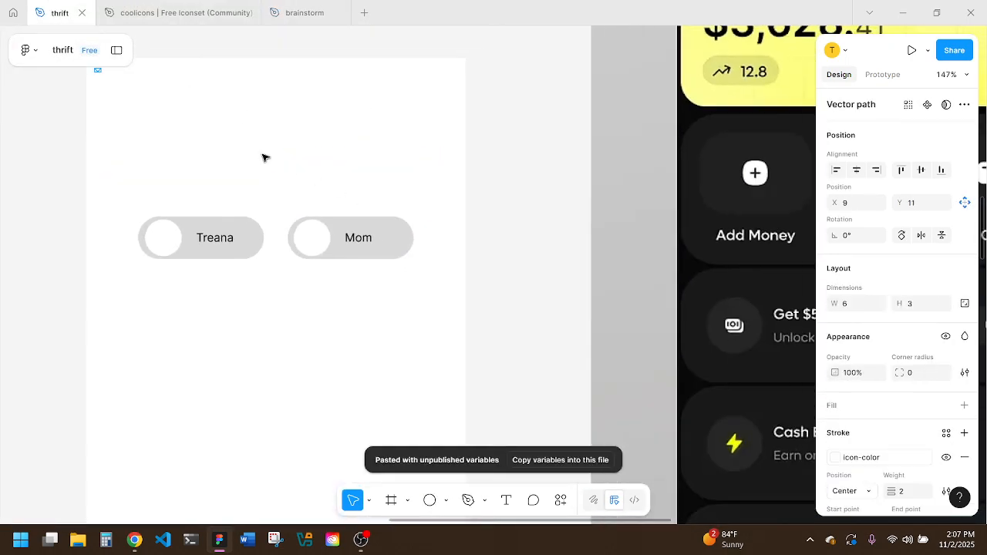
left_click_drag(121, 84, 375, 228)
scroll(376, 228, "up", 5)
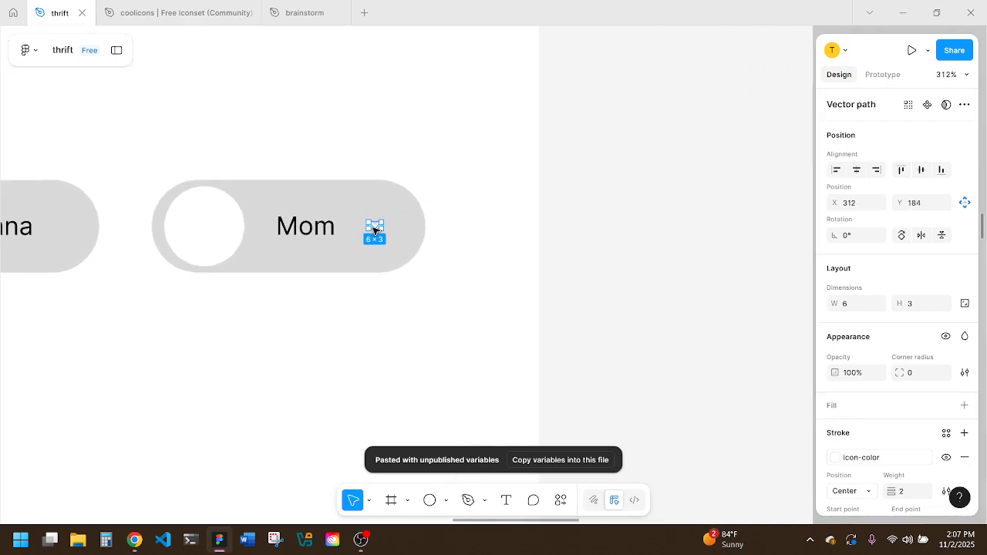
Step: Centre the caret vertically within the right pill
left_click(398, 229, "shift")
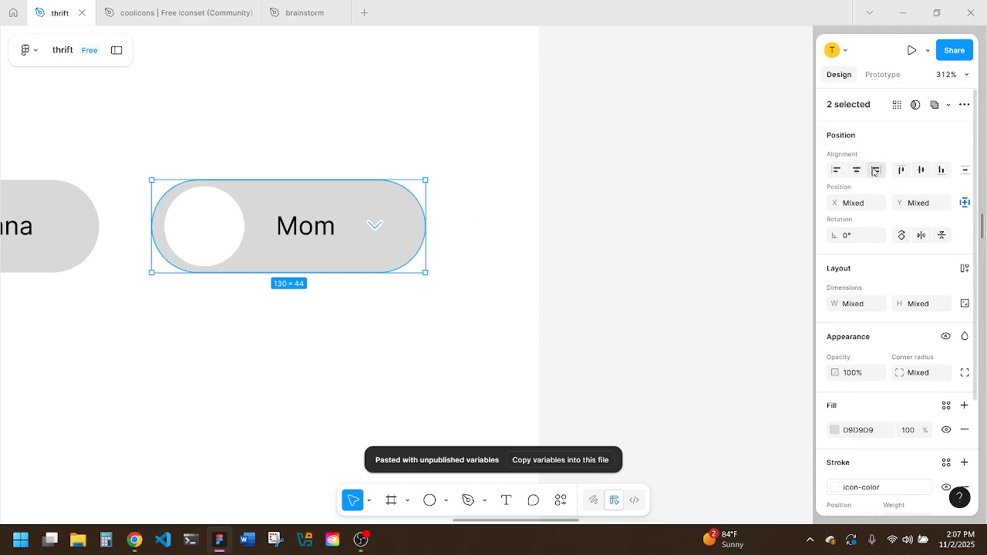
left_click(920, 170)
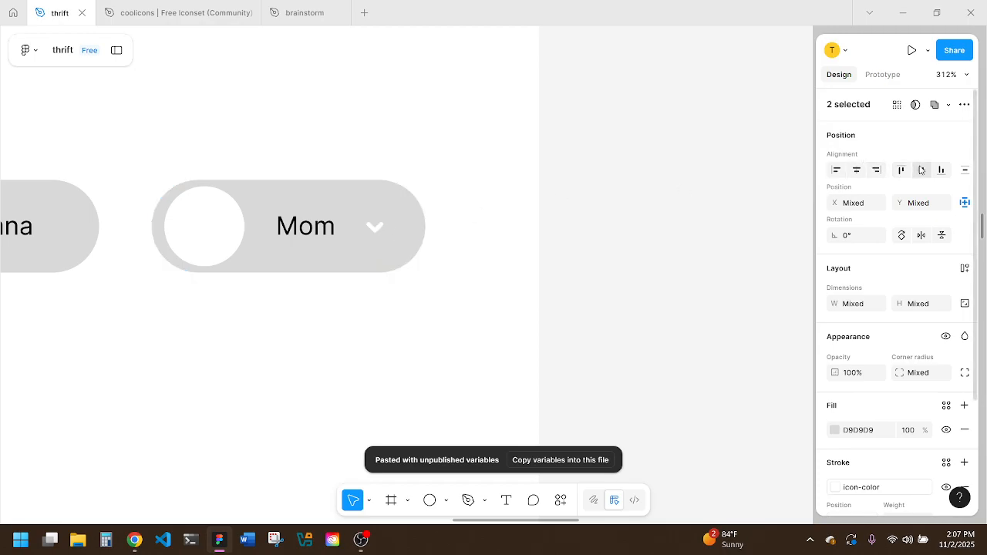
left_click(411, 225, "shift")
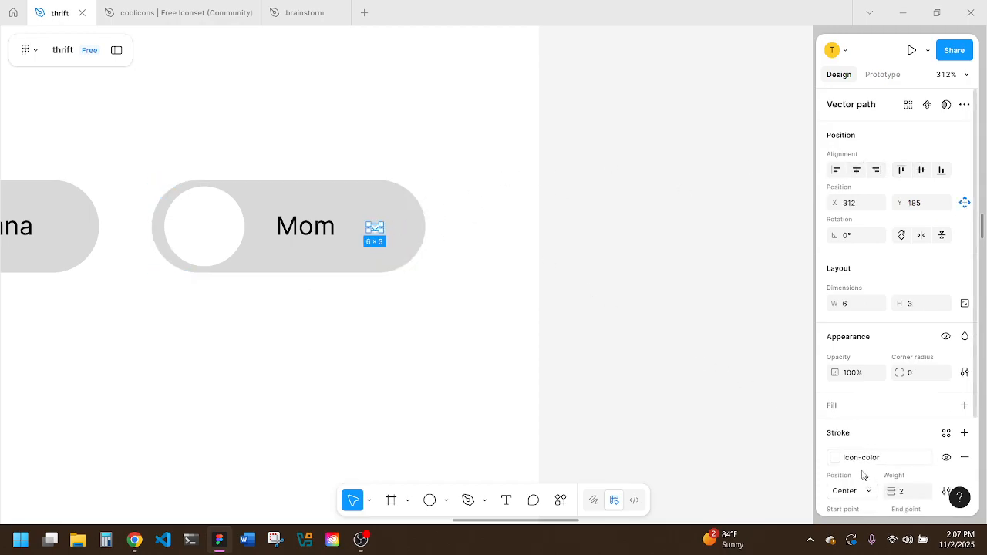
left_click(461, 306)
scroll(463, 307, "down", 3)
scroll(461, 306, "down", 3)
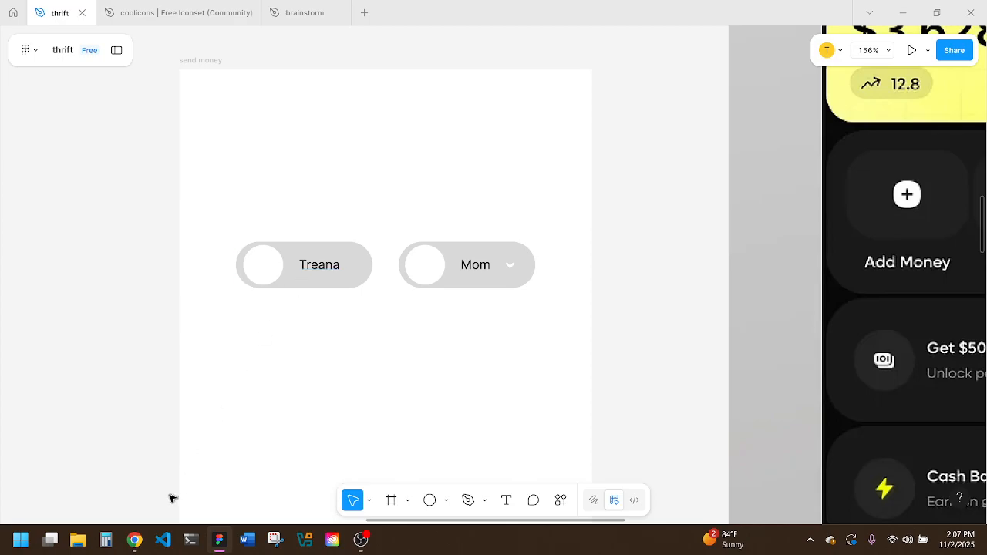
Step: Switch to Chrome, open figma.com in a new tab and show the saved Community resources
left_click(134, 540)
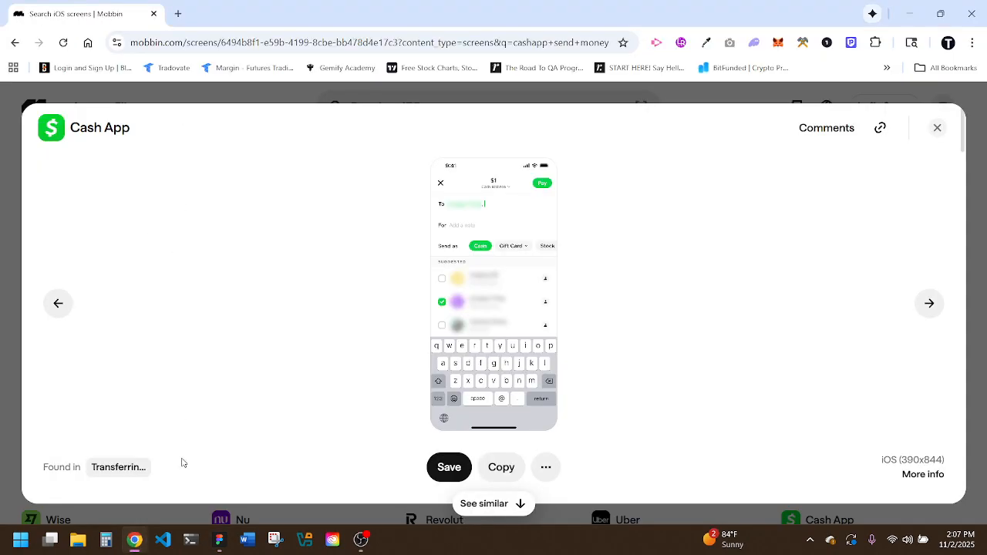
left_click(177, 13)
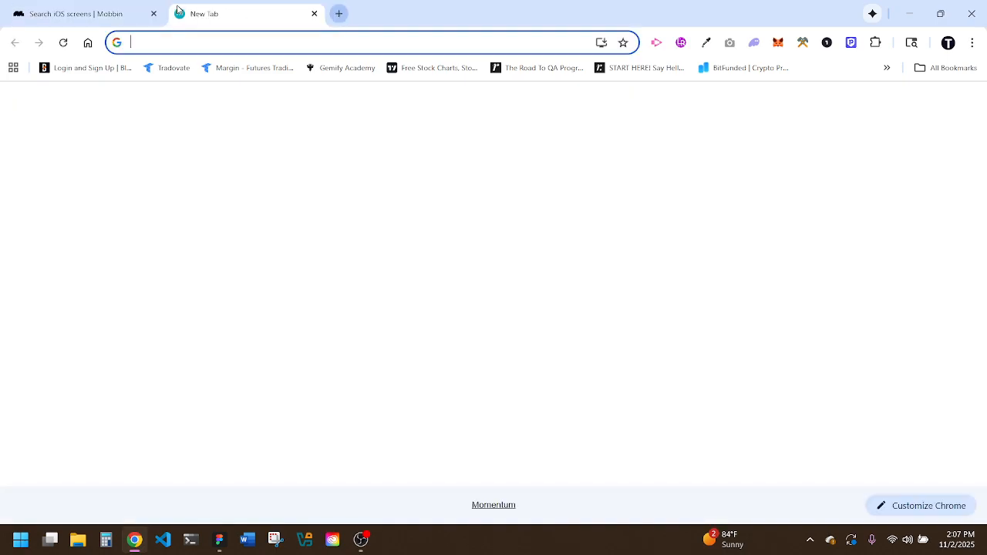
type("fi")
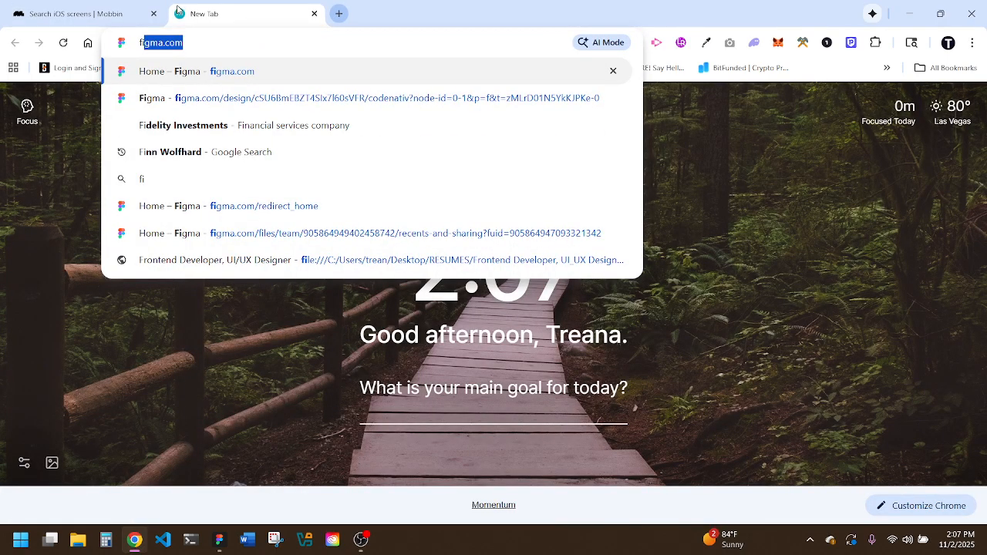
key("Return")
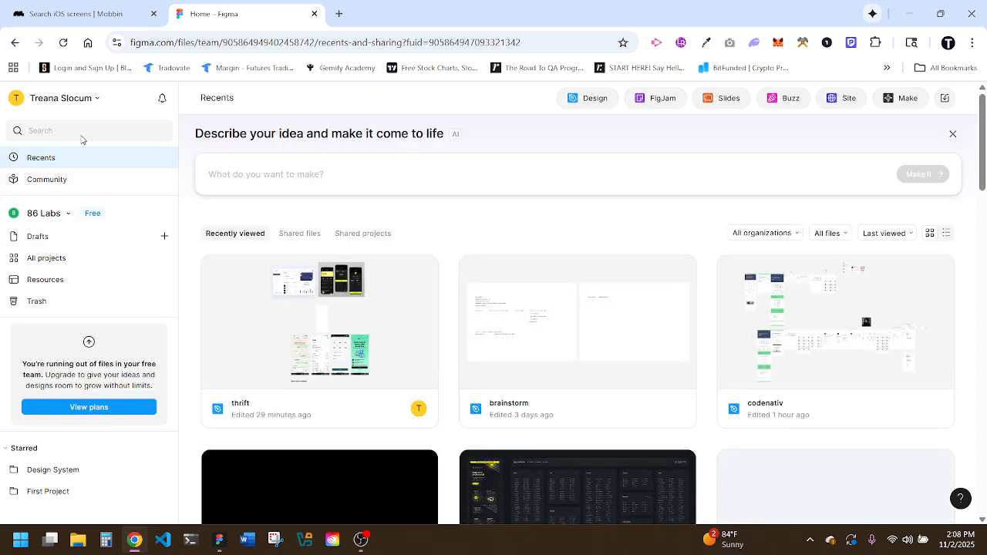
left_click(80, 186)
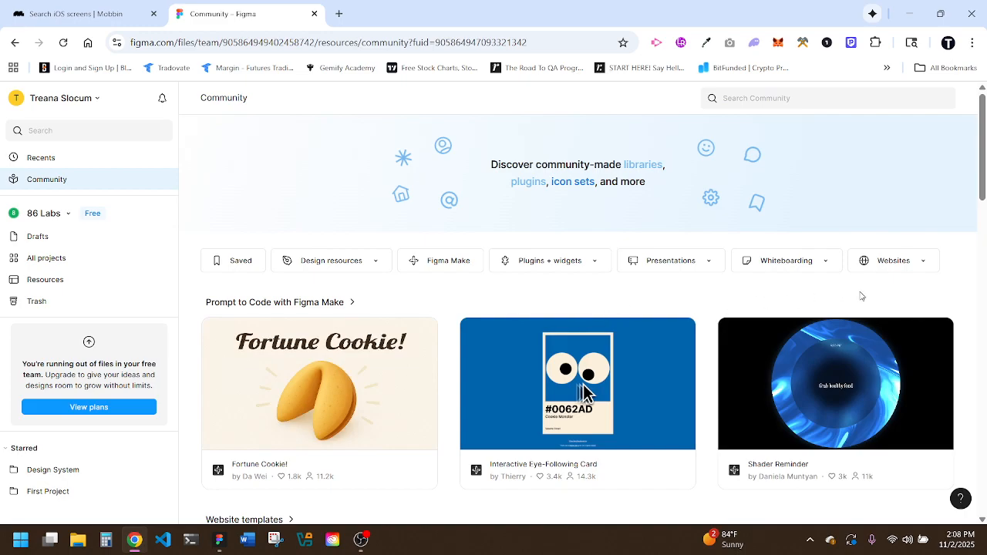
left_click(264, 262)
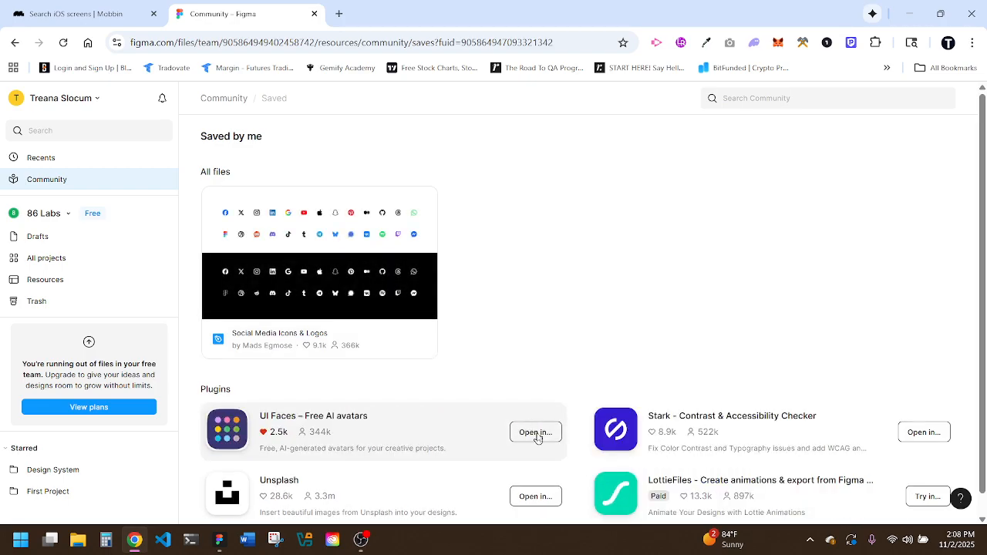
Step: Open the UI Faces – Free AI avatars plugin in the thrift file and run it
left_click(538, 436)
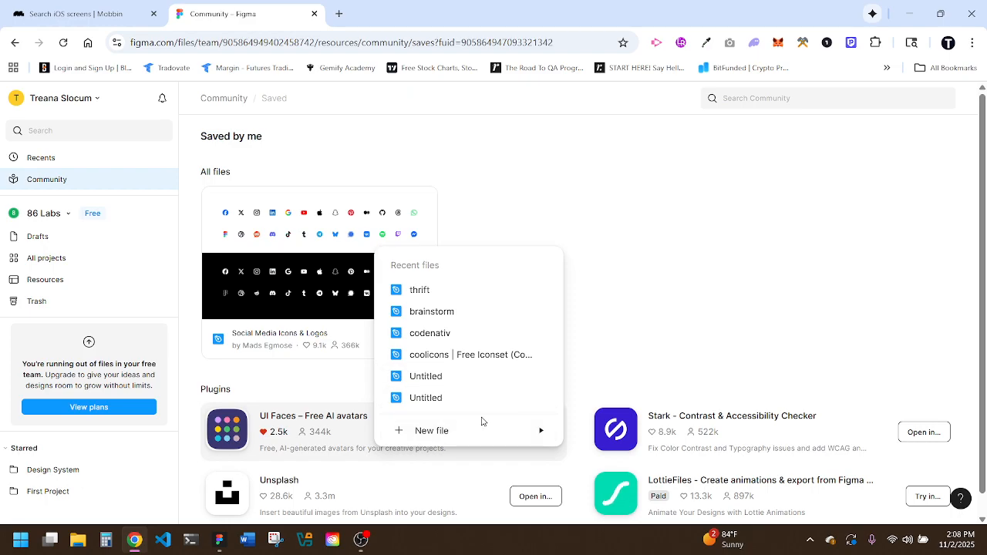
left_click(436, 291)
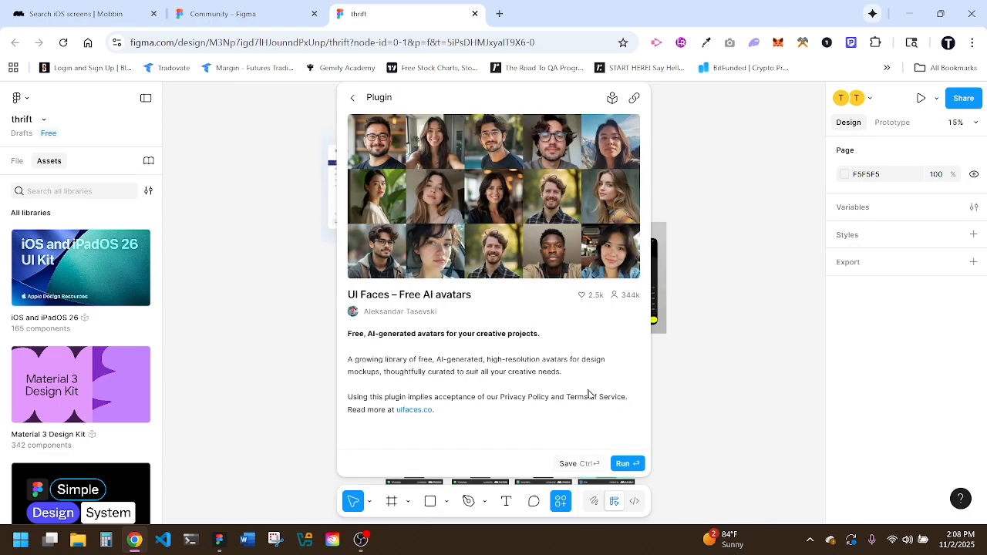
left_click(628, 463)
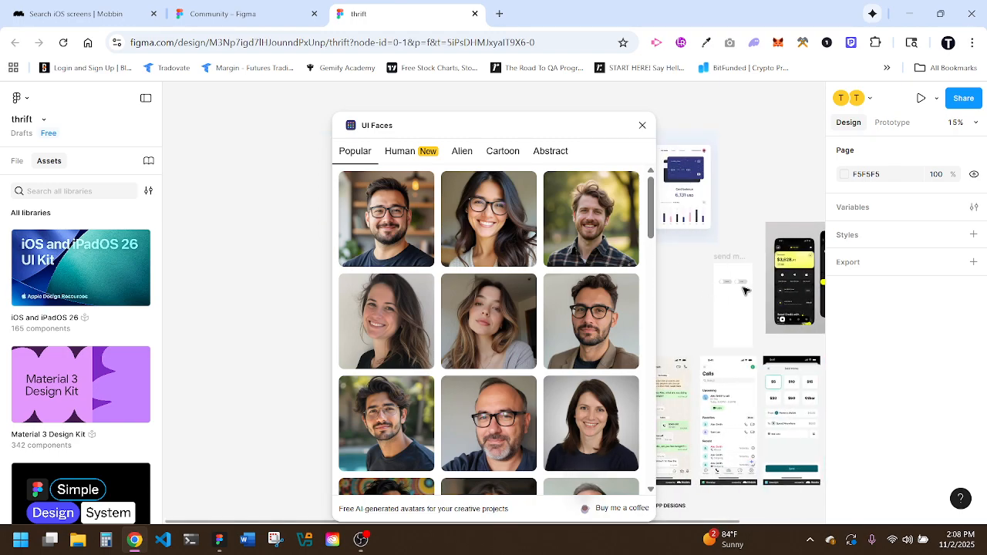
Step: Fill the white circle in the left pill with the UI Faces portrait of the curly-haired woman in a black turtleneck
scroll(745, 290, "right", 2)
scroll(745, 290, "up", 1)
scroll(745, 290, "up", 10, "ctrl")
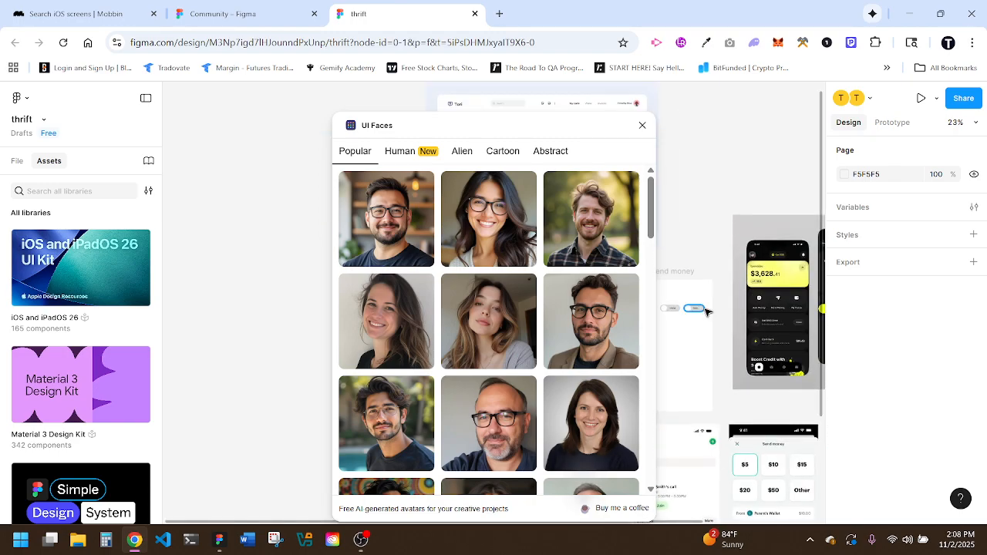
scroll(709, 312, "left", 10)
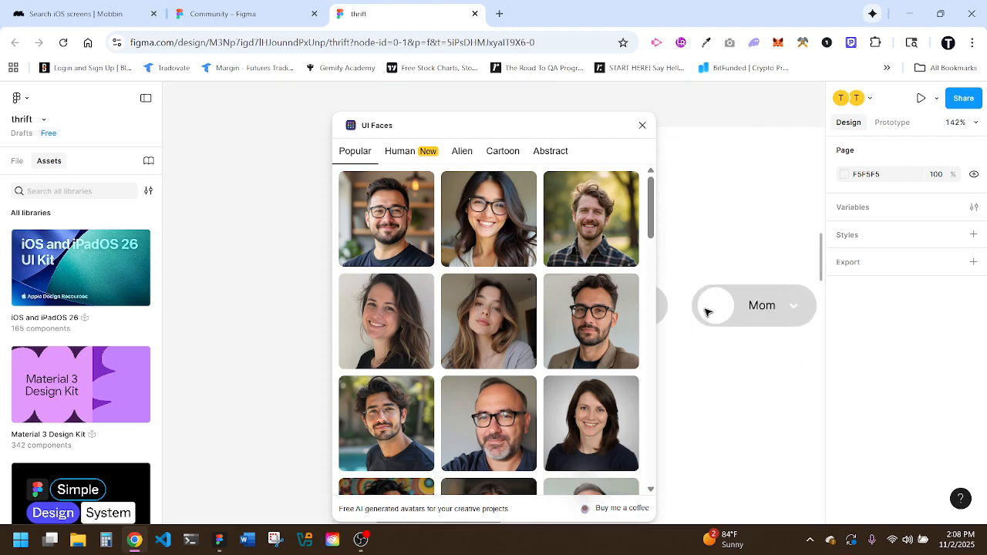
left_click(691, 301)
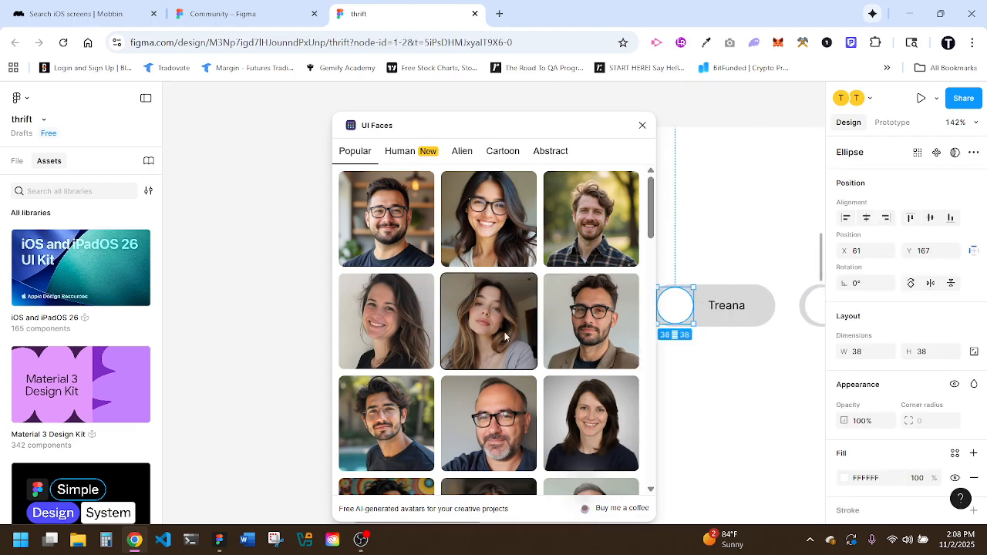
scroll(505, 336, "down", 3)
scroll(505, 336, "down", 2)
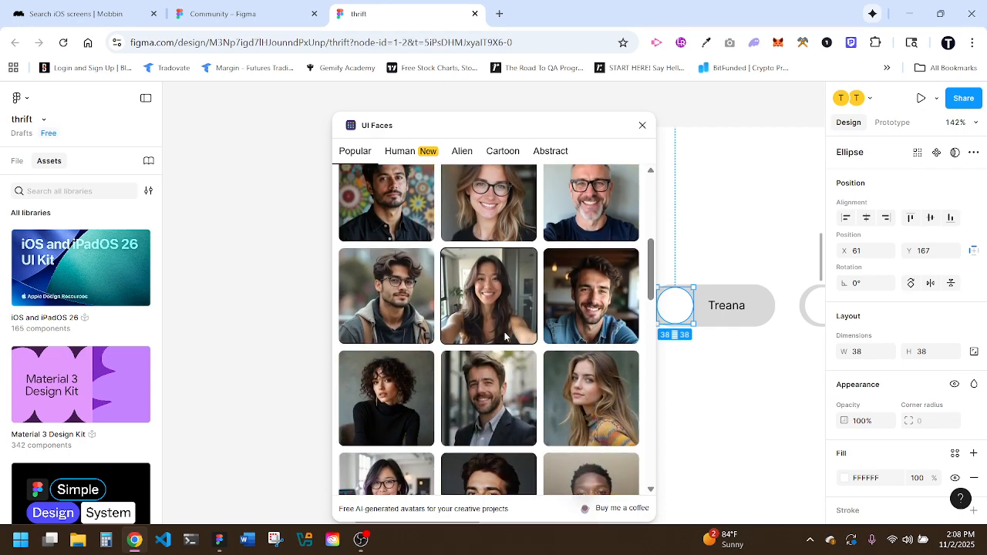
left_click(367, 314)
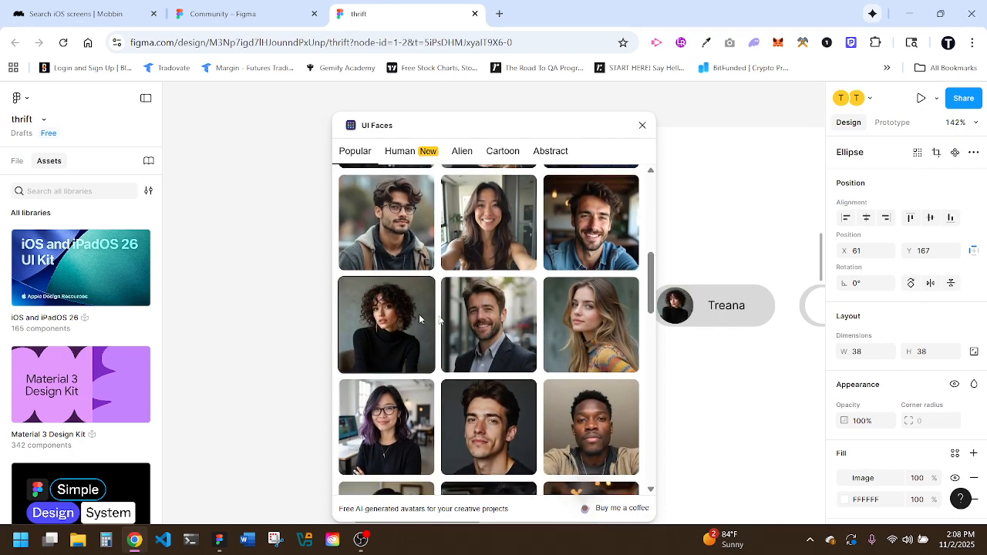
Step: Fill the white circle in the Mom pill with the UI Faces portrait of the dark-haired woman on a park lawn
scroll(756, 371, "right", 3)
left_click(687, 314)
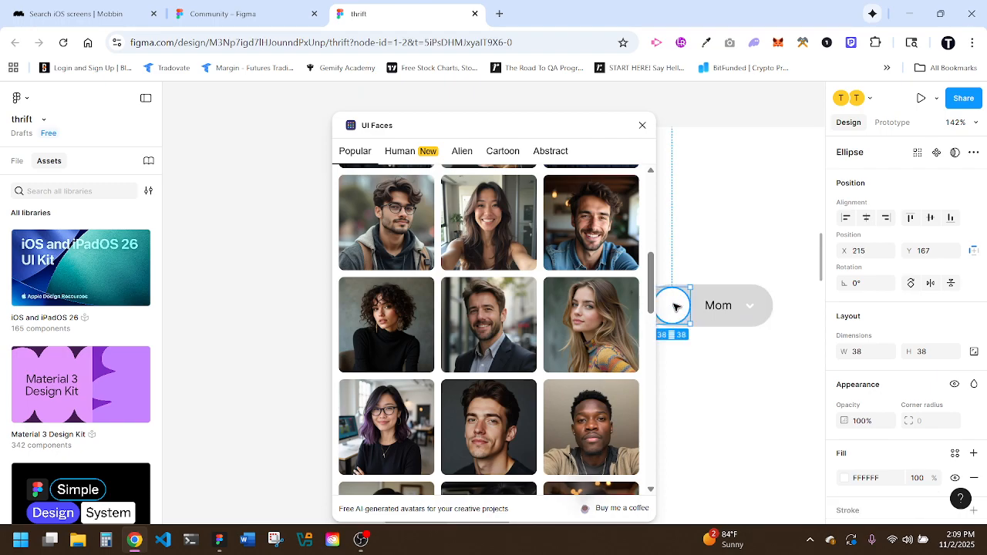
scroll(572, 407, "down", 1)
scroll(571, 407, "down", 2)
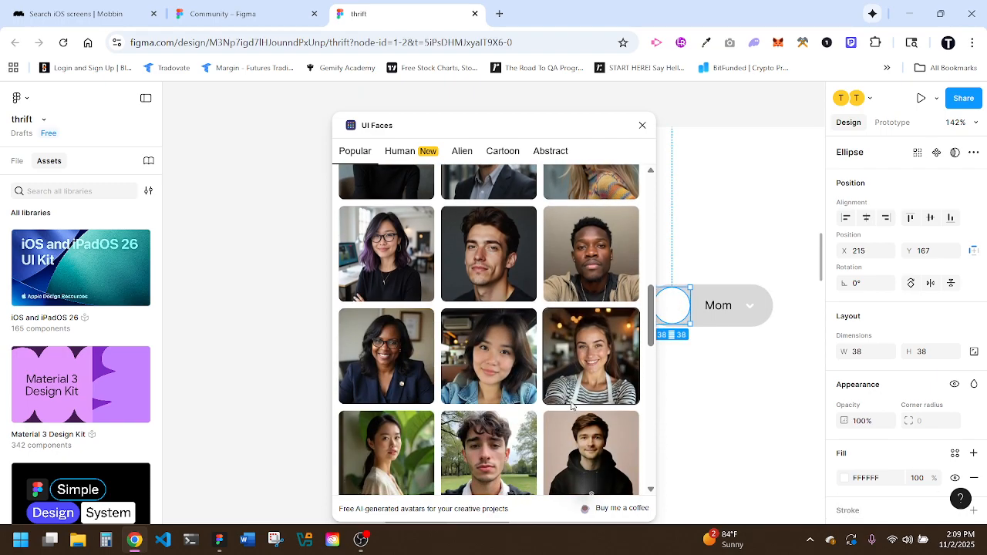
scroll(572, 407, "down", 3)
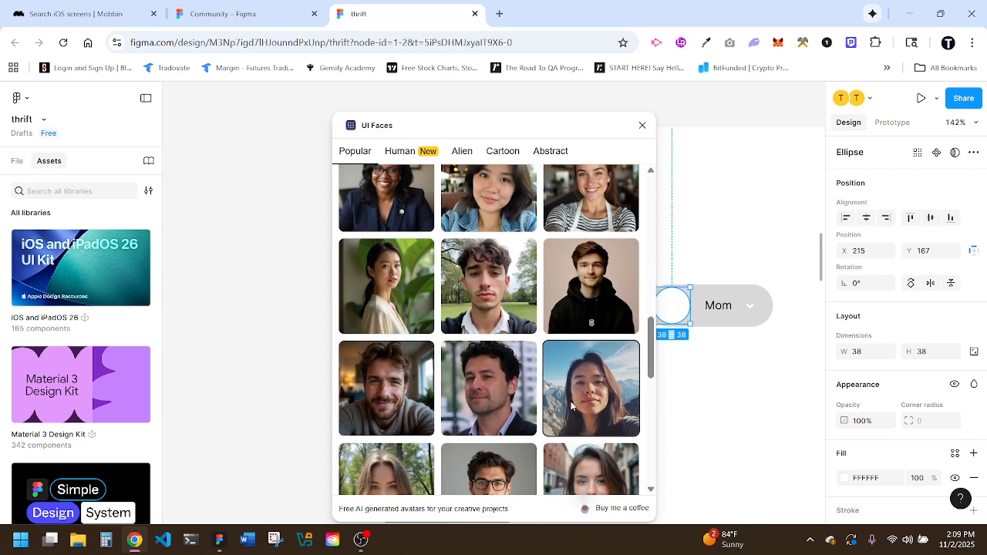
scroll(572, 406, "down", 2)
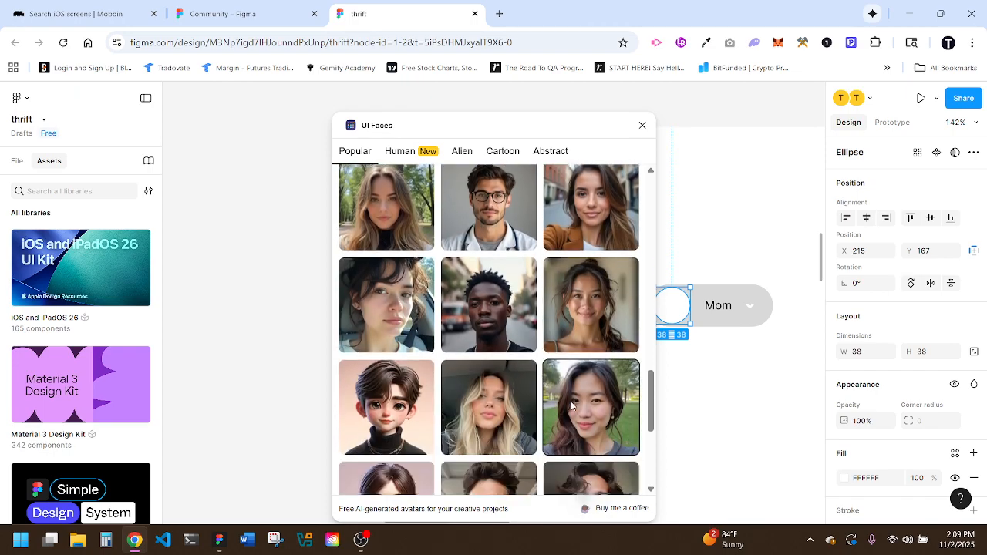
left_click(584, 346)
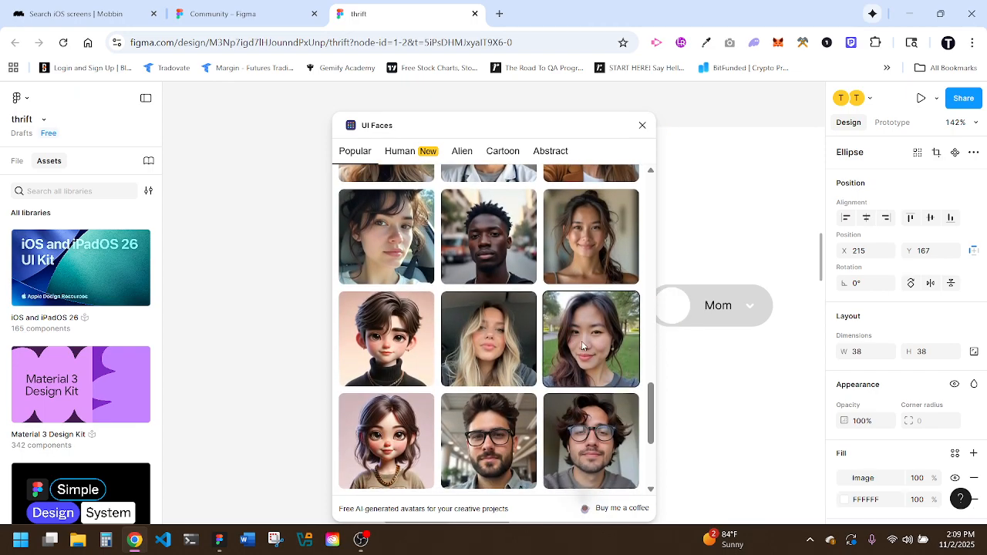
Step: Close the UI Faces plugin and the thrift browser tab, and return to the thrift file in the Figma desktop app
left_click(643, 125)
left_click(677, 366)
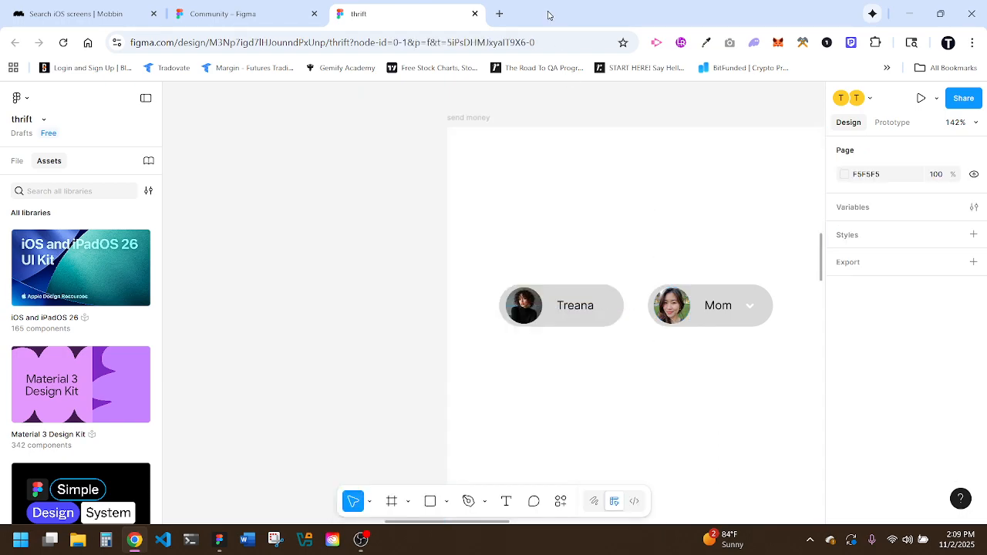
left_click(476, 14)
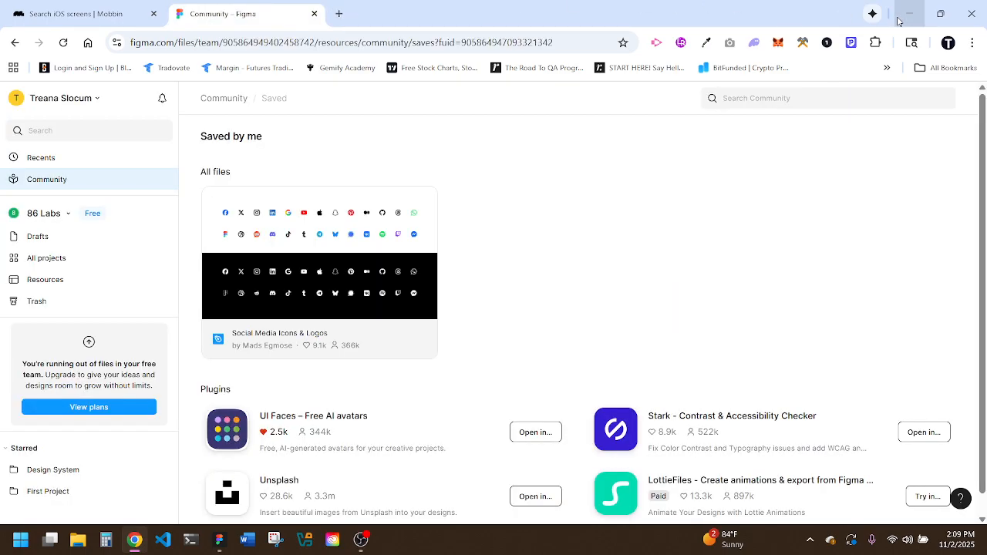
left_click(907, 14)
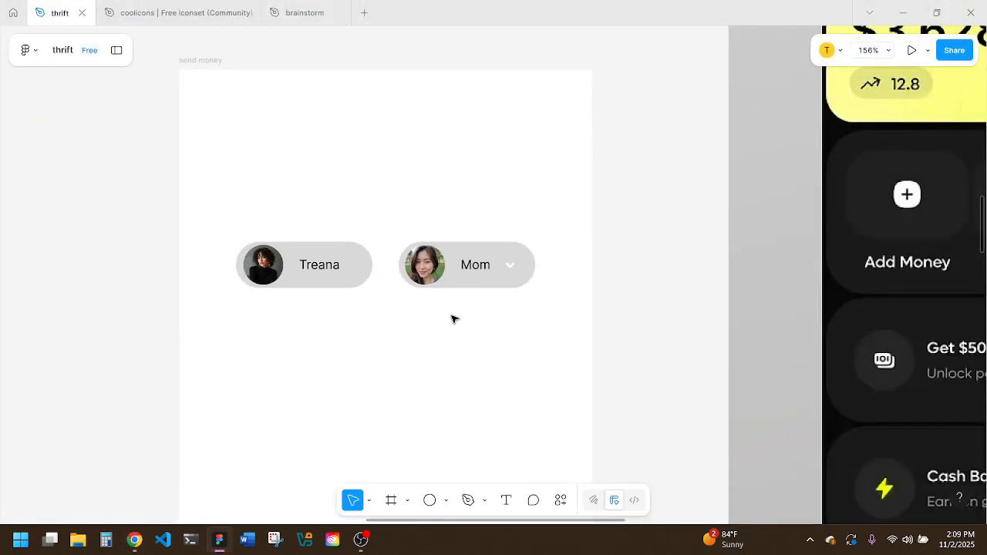
Step: Duplicate the Mom label into the gap between the two pills and change the copy's text to "To"
scroll(454, 320, "down", 1)
scroll(454, 319, "left", 2)
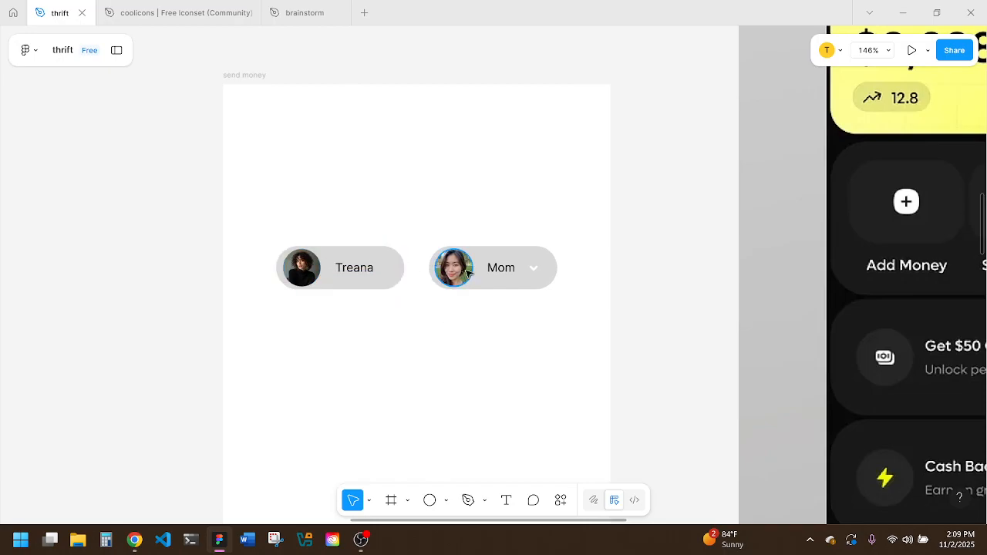
left_click(501, 269)
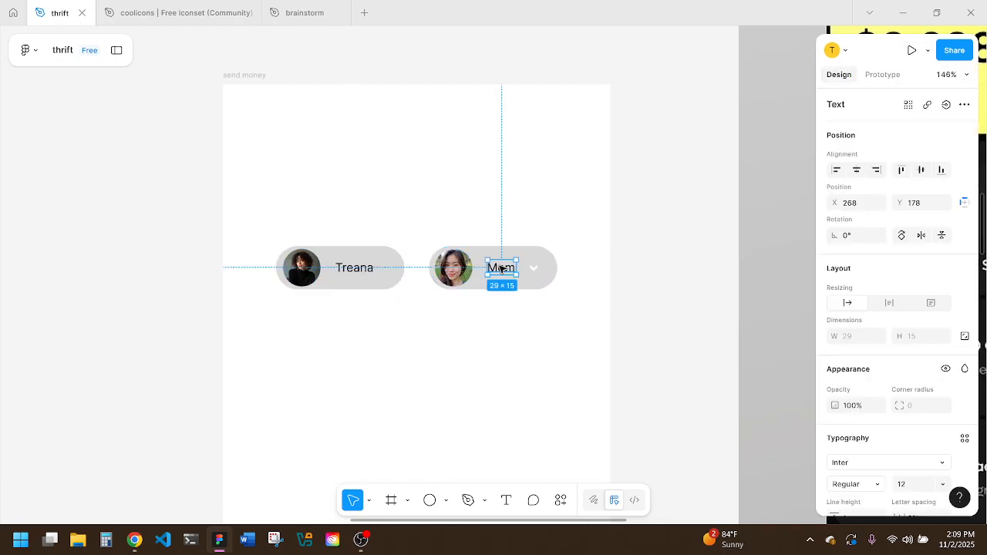
left_click_drag(501, 269, 416, 266)
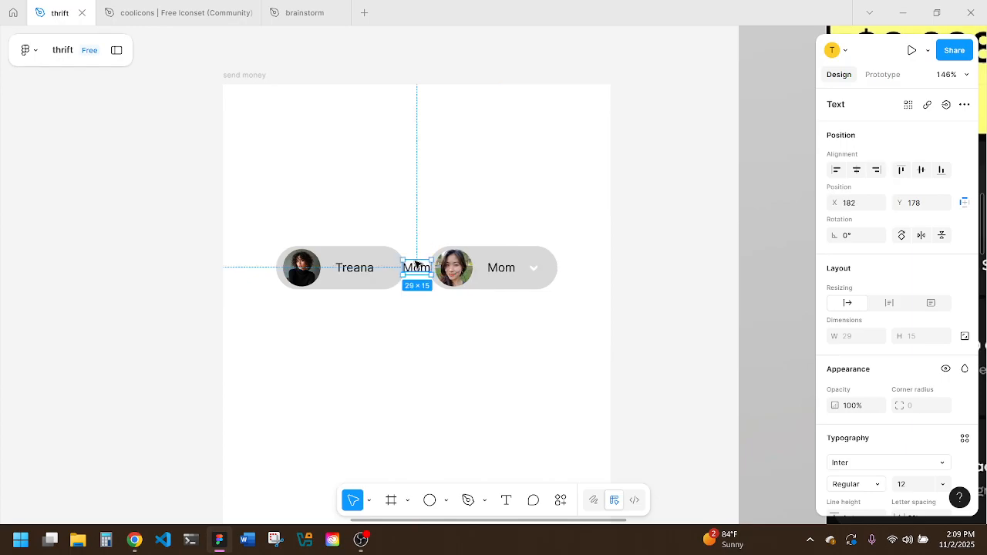
double_click(421, 270)
type("To")
key("Escape")
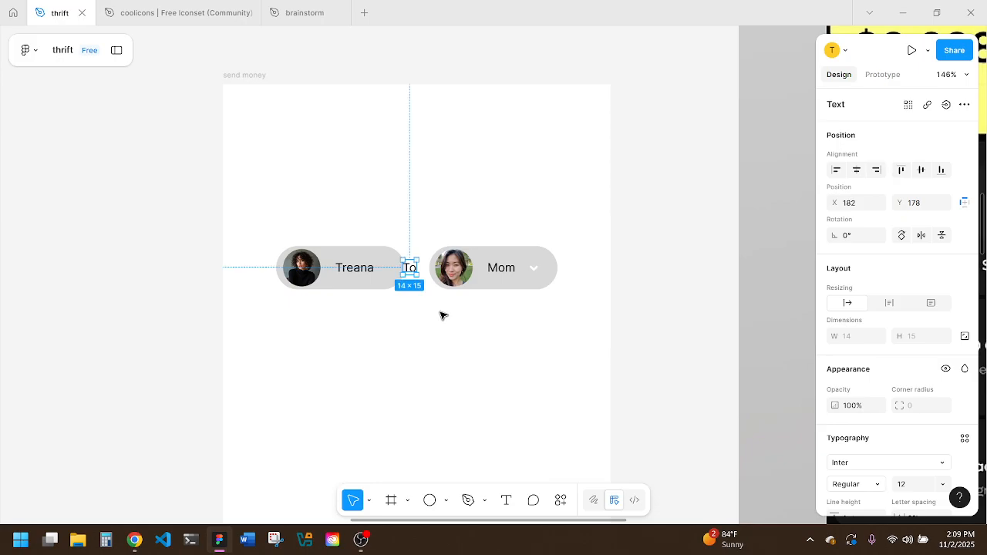
Step: Shift the Mom pill with its contents right to widen the gap and place the "To" label between the pills at X 199
left_click_drag(413, 271, 417, 270)
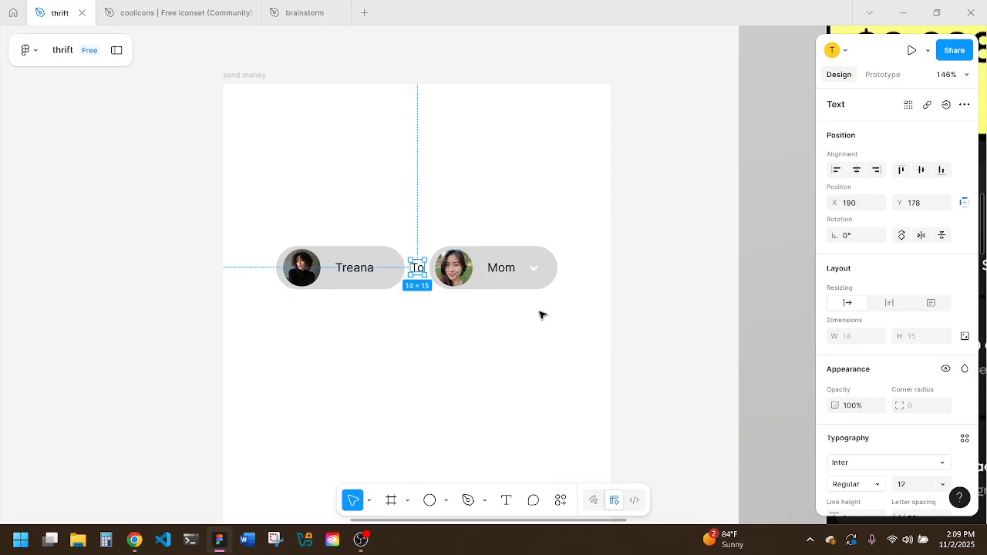
left_click_drag(571, 302, 506, 254)
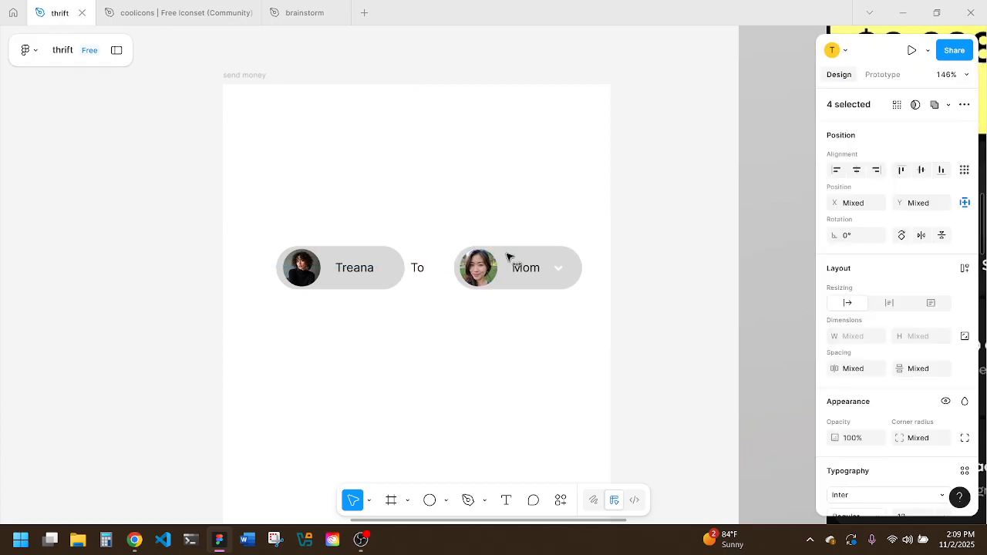
left_click(424, 267)
left_click_drag(424, 266, 430, 266)
key("alt")
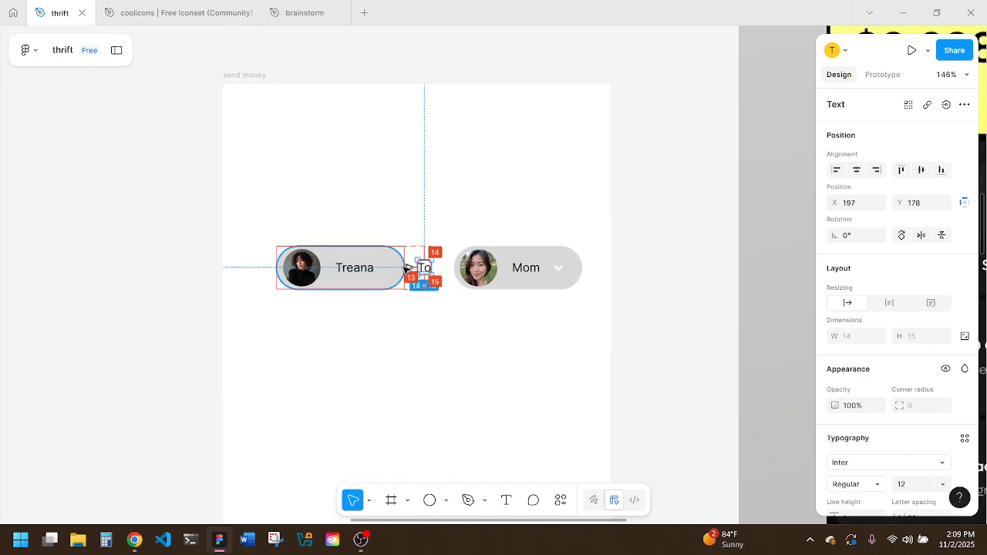
key("Right")
key("Right")
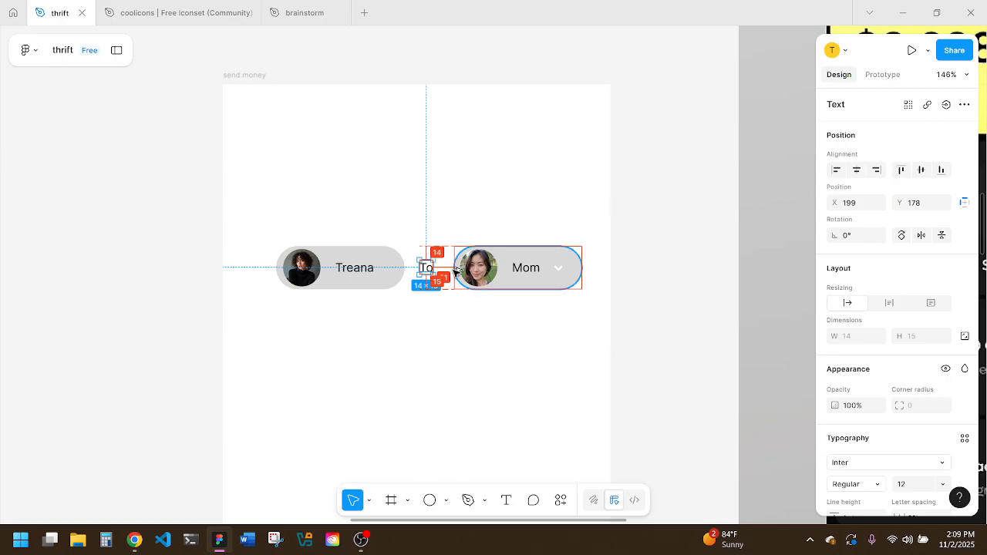
Step: Nudge the Mom pill with its portrait and name until its gap to the "To" label is 15, matching the other side
scroll(454, 360, "up", 5)
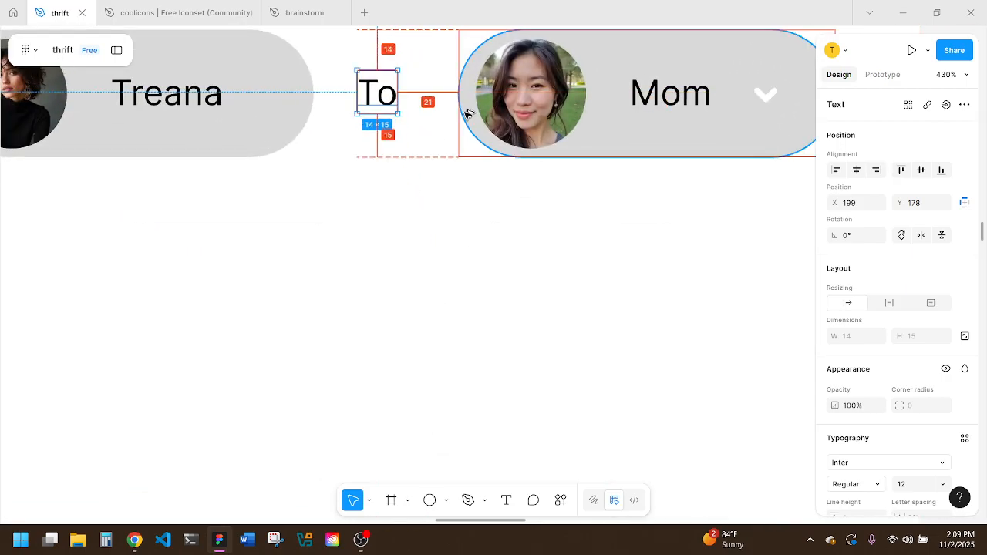
left_click_drag(669, 198, 538, 90)
key("Left")
key("Left")
key("Left")
key("Left")
key("Left")
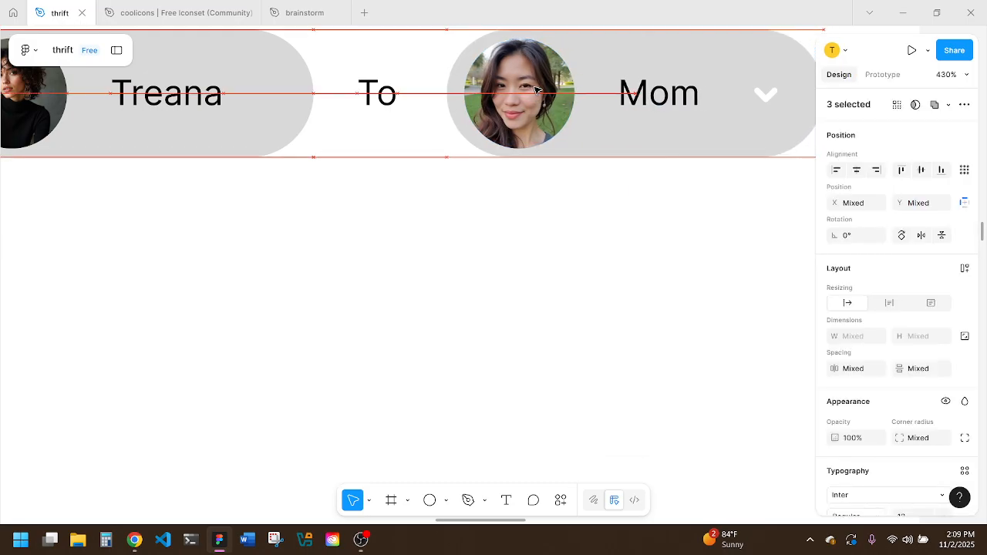
key("Right")
key("Right")
key("Right")
key("Right")
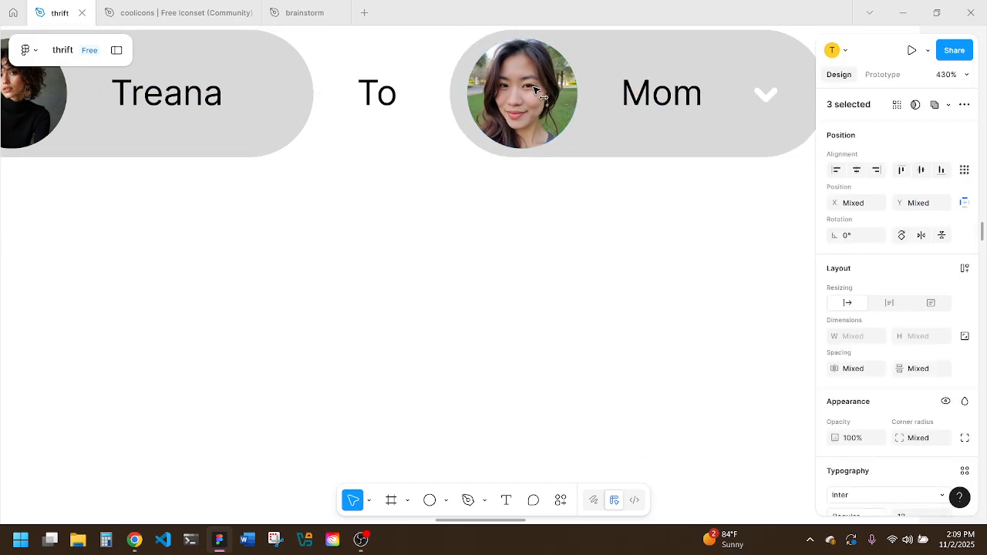
key("Left")
key("Left")
key("Left")
key("Left")
key("Left")
key("Left")
key("Left")
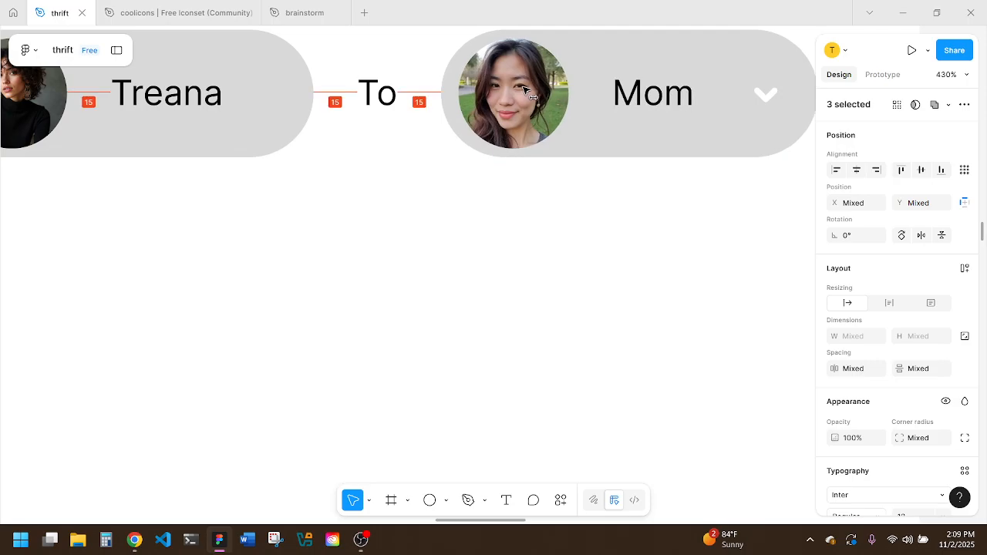
Step: Select the row of pills with the "To" label and centre it horizontally in the send money frame
left_click(441, 214)
scroll(440, 213, "down", 5)
left_click_drag(547, 216, 331, 147)
scroll(331, 147, "down", 3)
left_click_drag(440, 170, 433, 171)
left_click(414, 220)
scroll(414, 221, "up", 2)
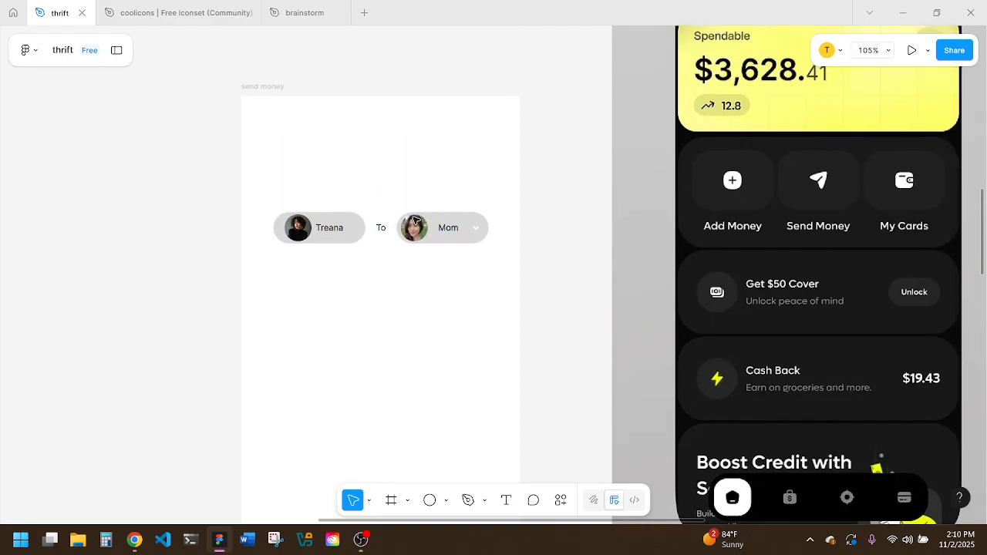
Step: Move the portrait in the sender pill to X 52, leaving a gap of 15 to the sender's name
scroll(414, 221, "down", 4)
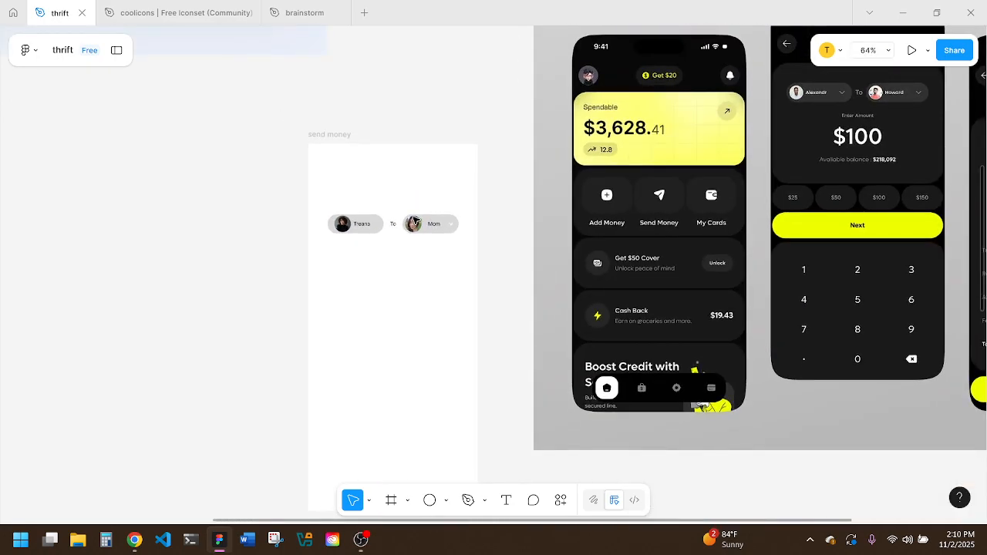
scroll(415, 221, "up", 1)
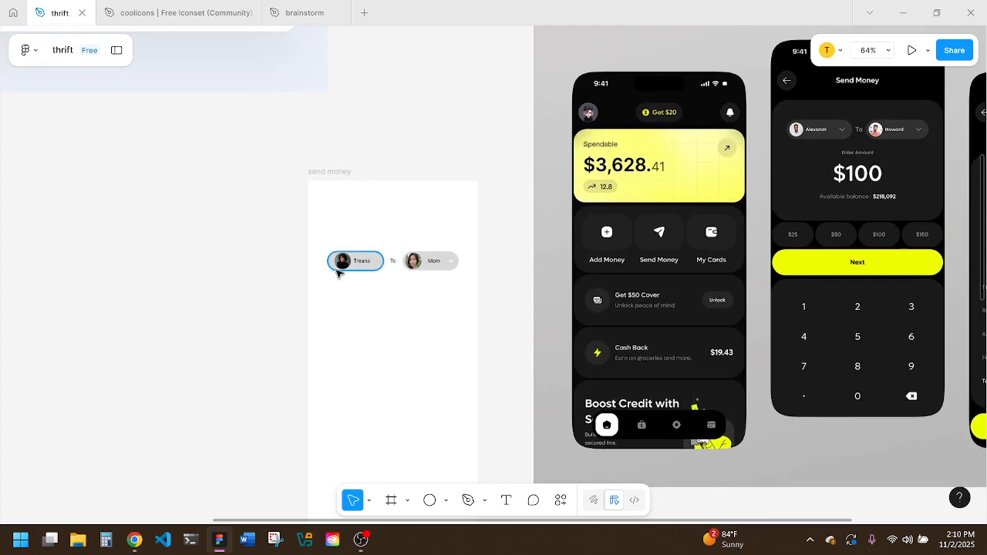
scroll(337, 272, "up", 5)
left_click(497, 244)
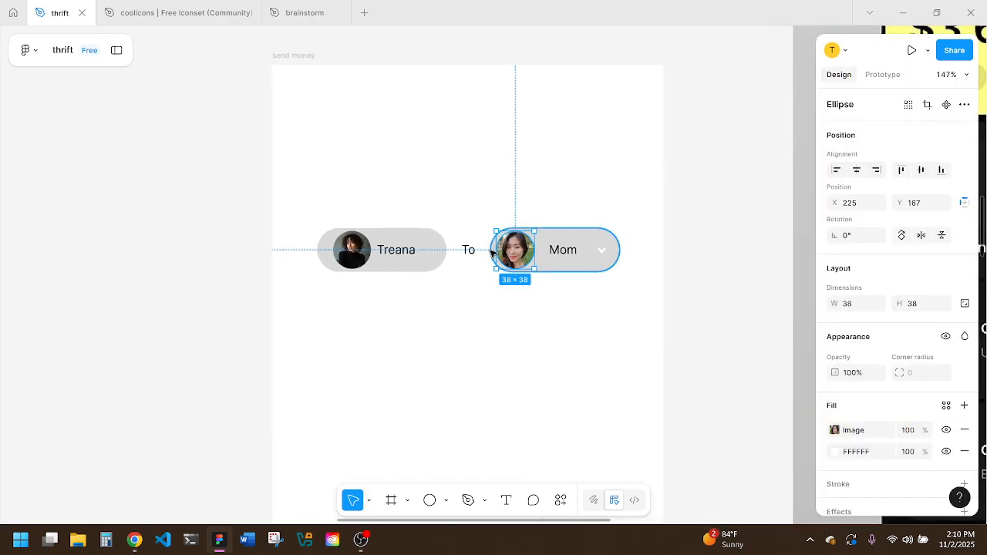
left_click(363, 249)
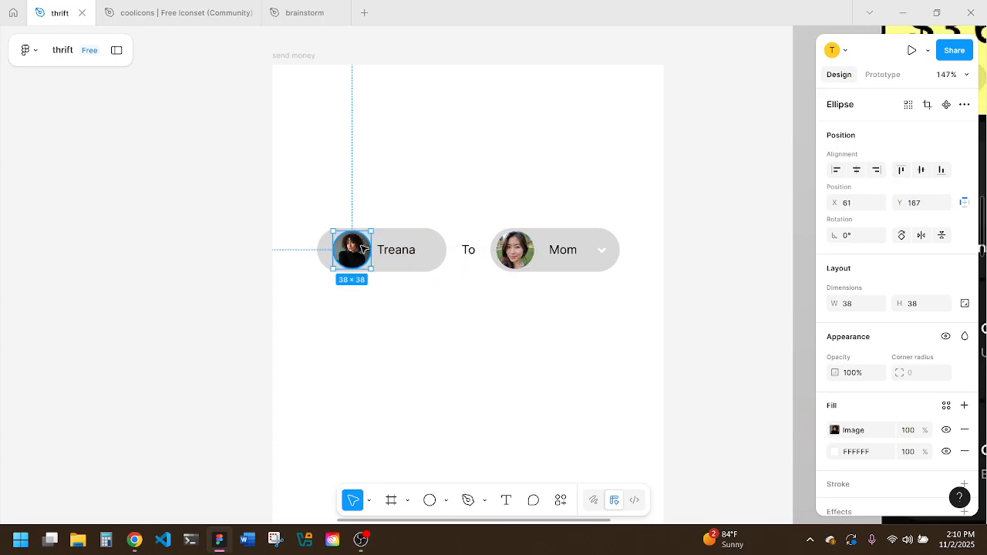
left_click_drag(363, 248, 354, 249)
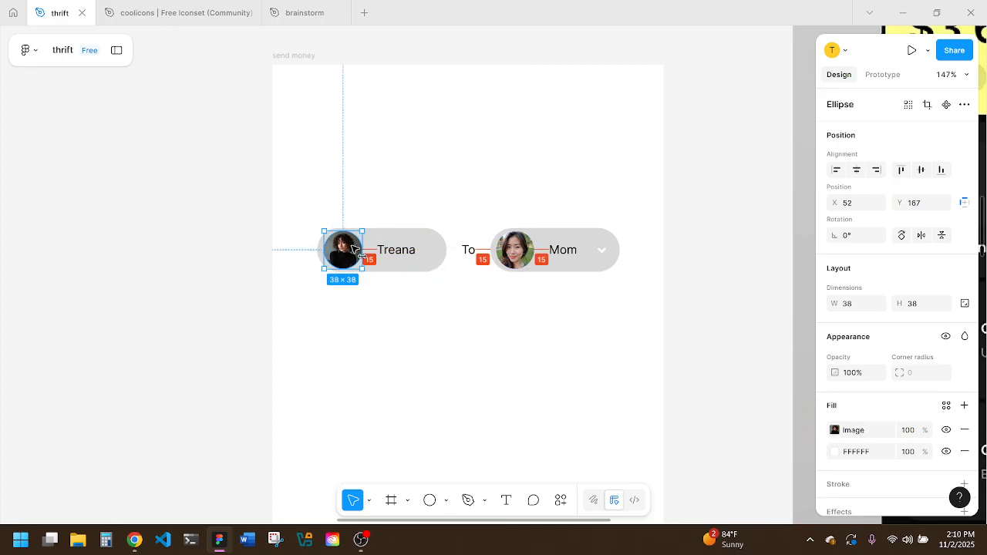
left_click(407, 311)
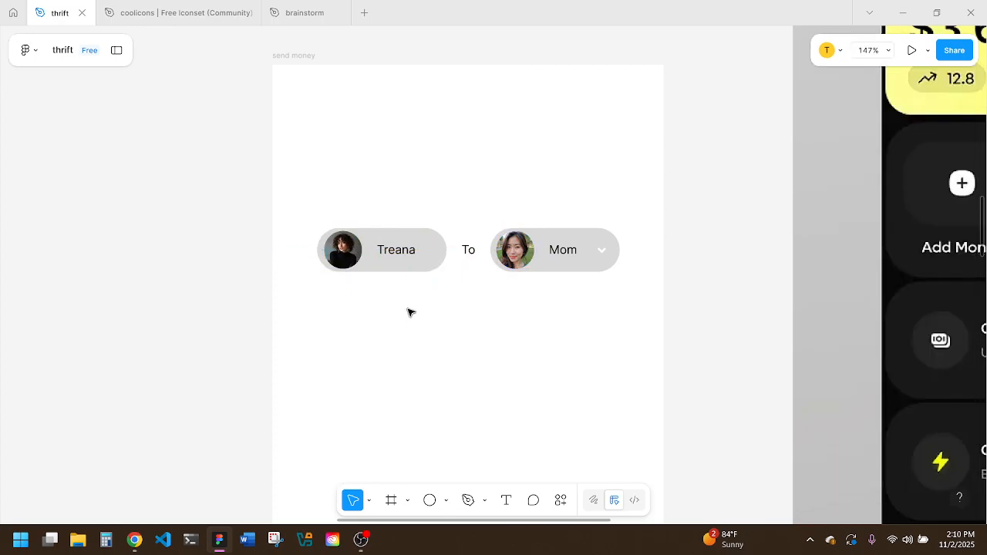
Step: Examine the reference send money screens around the frame for their amount, sender and recipient layouts
scroll(409, 313, "down", 2)
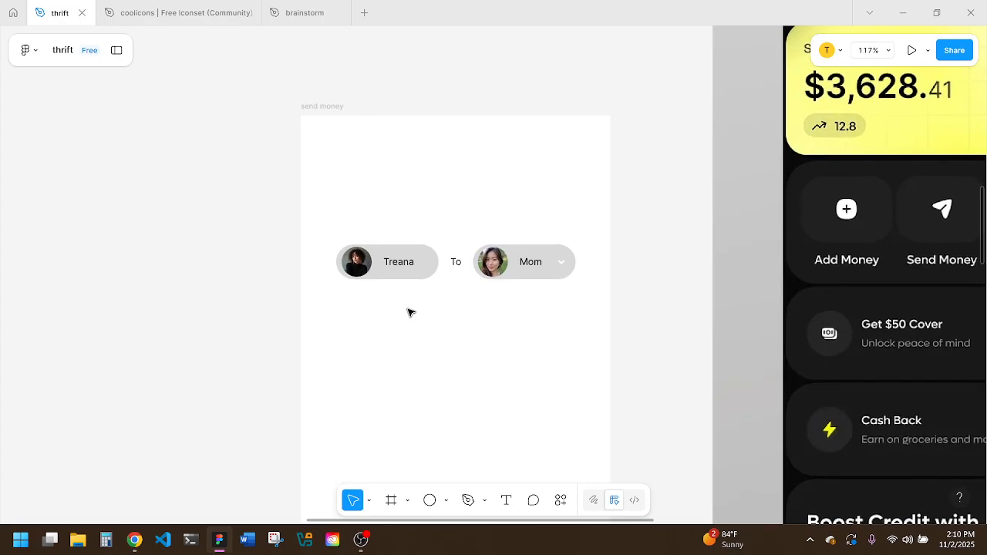
scroll(409, 312, "down", 5)
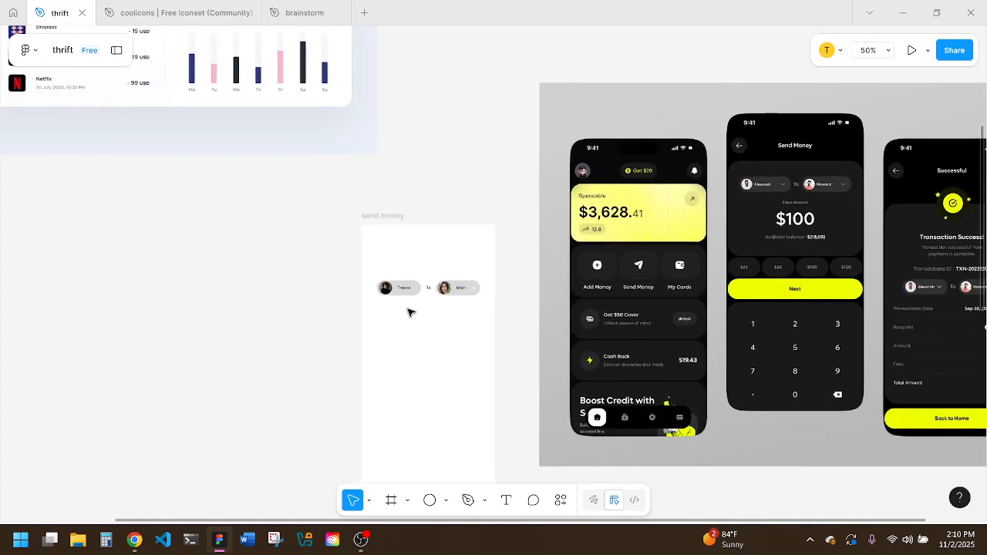
scroll(423, 337, "down", 10)
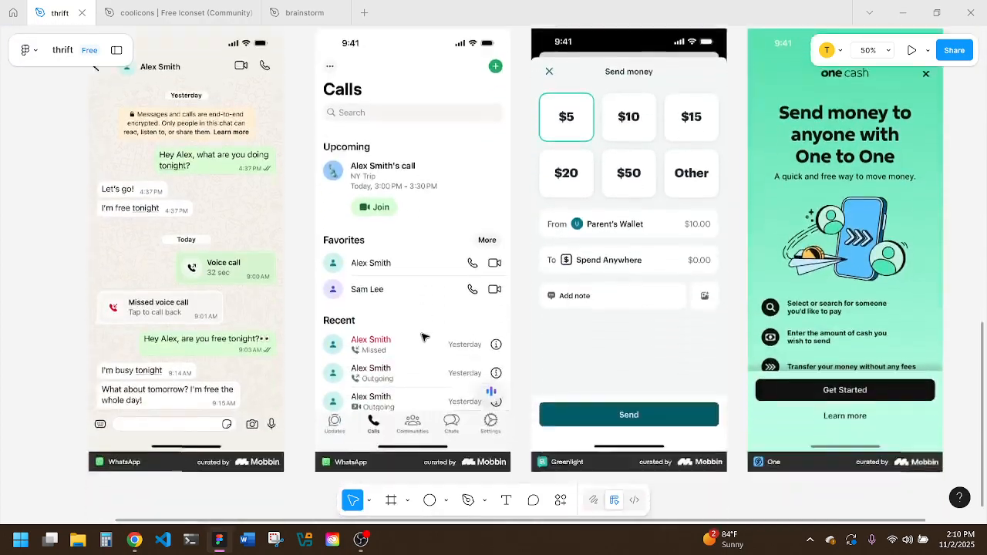
scroll(423, 337, "up", 2)
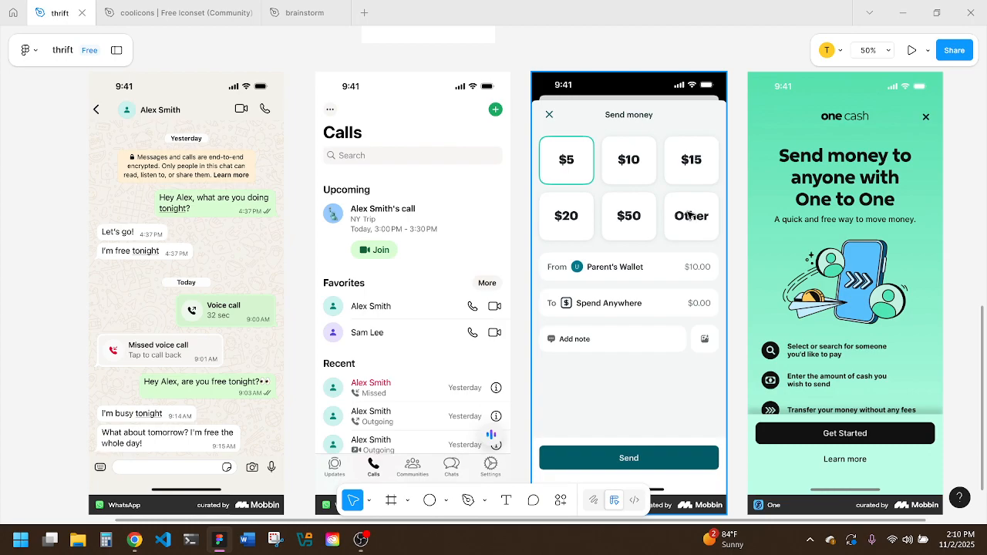
scroll(671, 202, "up", 8)
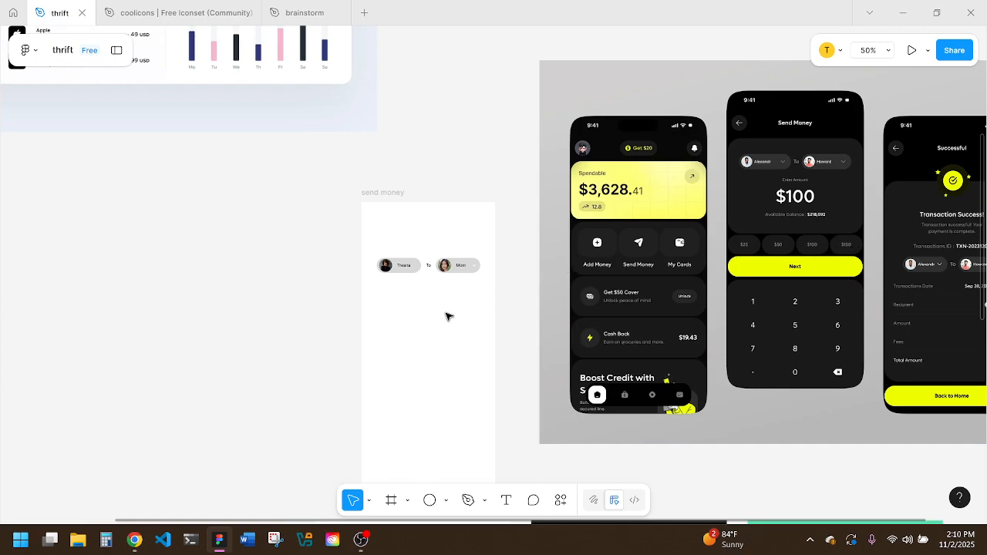
scroll(448, 316, "down", 3, "ctrl")
scroll(607, 398, "down", 4)
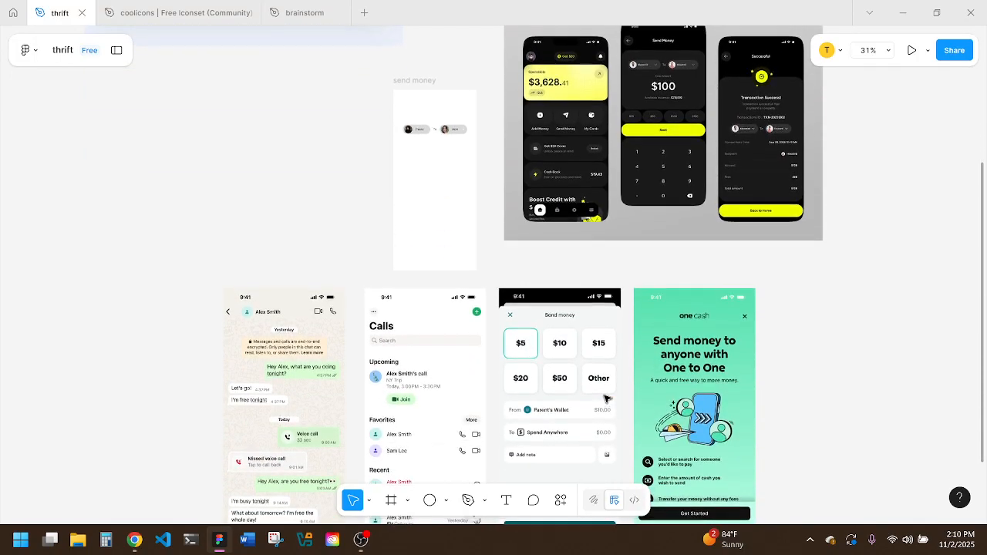
scroll(606, 398, "up", 5)
Step: Switch to Mobbin in the browser, closing the Figma Community page and the open Cash App screen preview
left_click(134, 539)
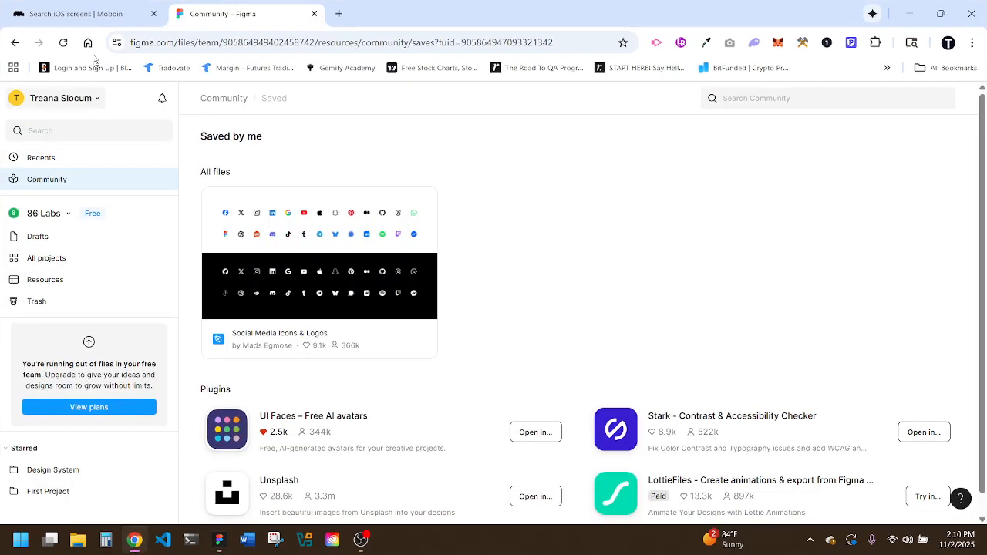
left_click(65, 13)
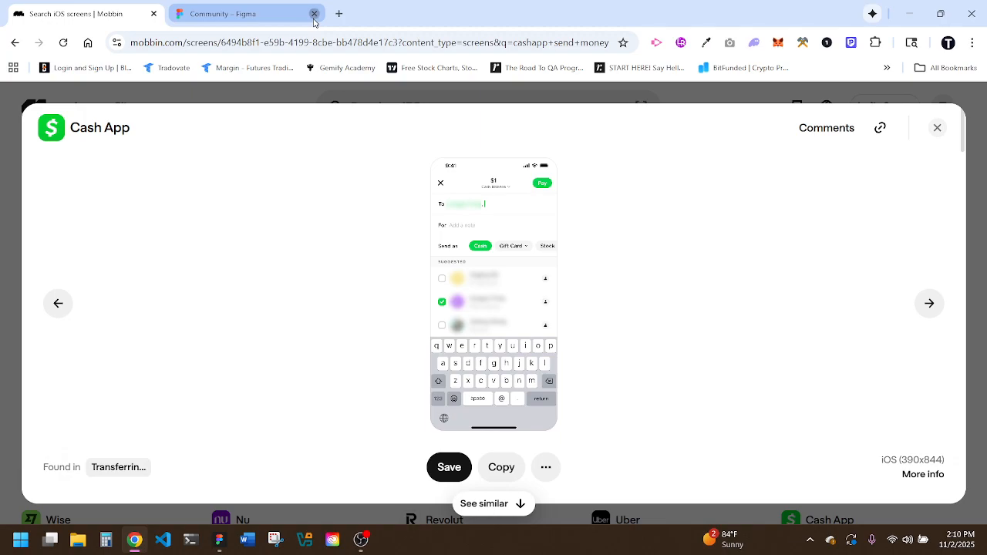
left_click(314, 14)
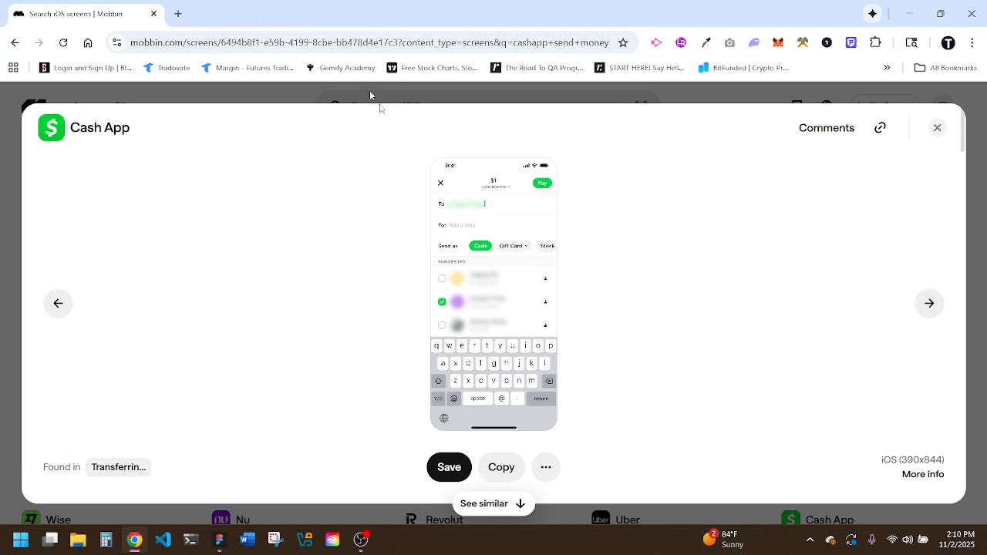
left_click(936, 130)
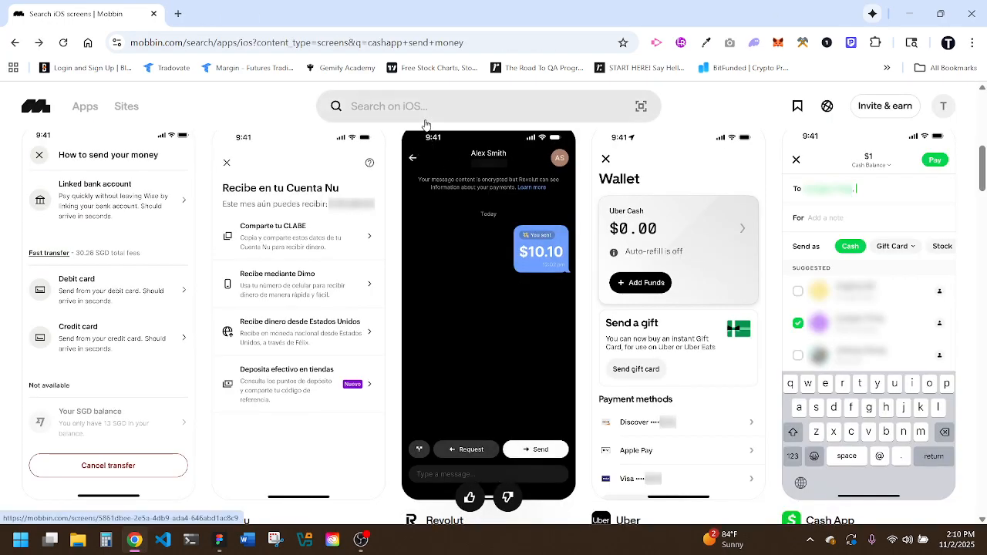
left_click(415, 114)
type("cash")
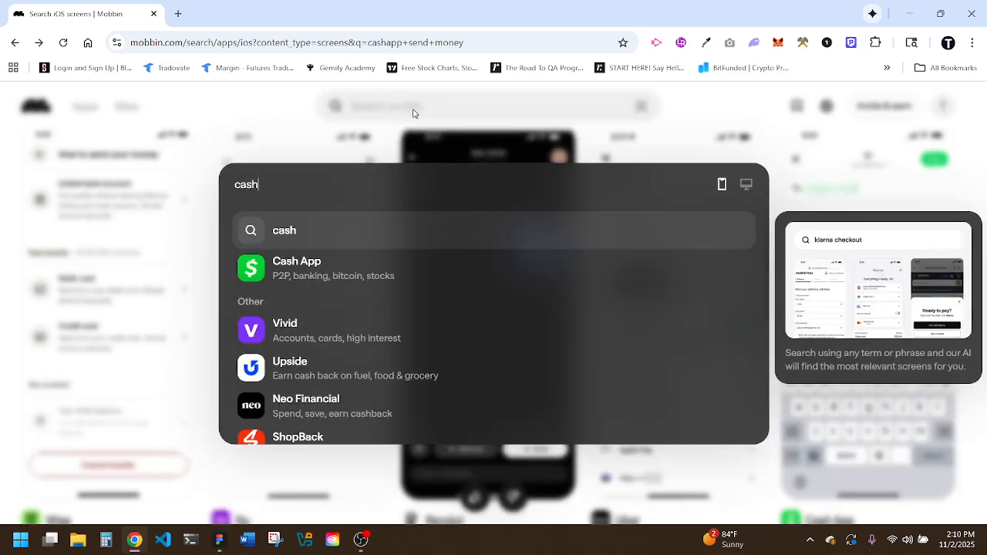
left_click(681, 128)
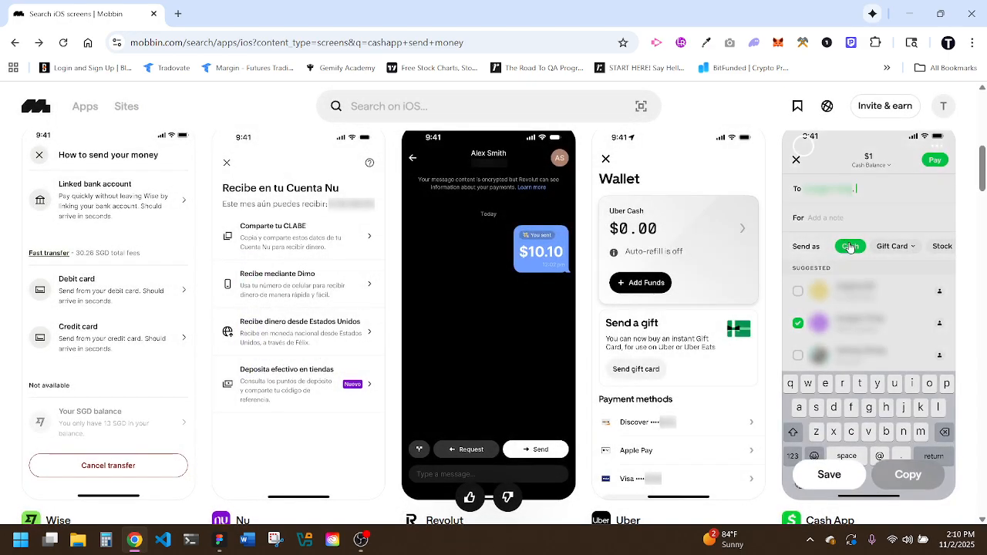
Step: Copy the Cash App payment screen with the recipient list as PNG and paste it into the thrift file in Figma
right_click(859, 253)
left_click(892, 295)
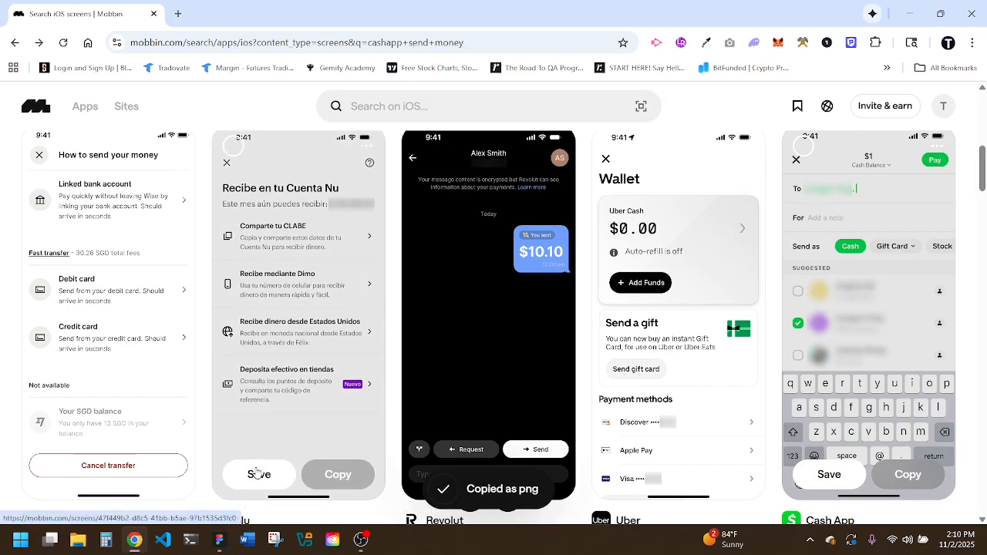
left_click(219, 542)
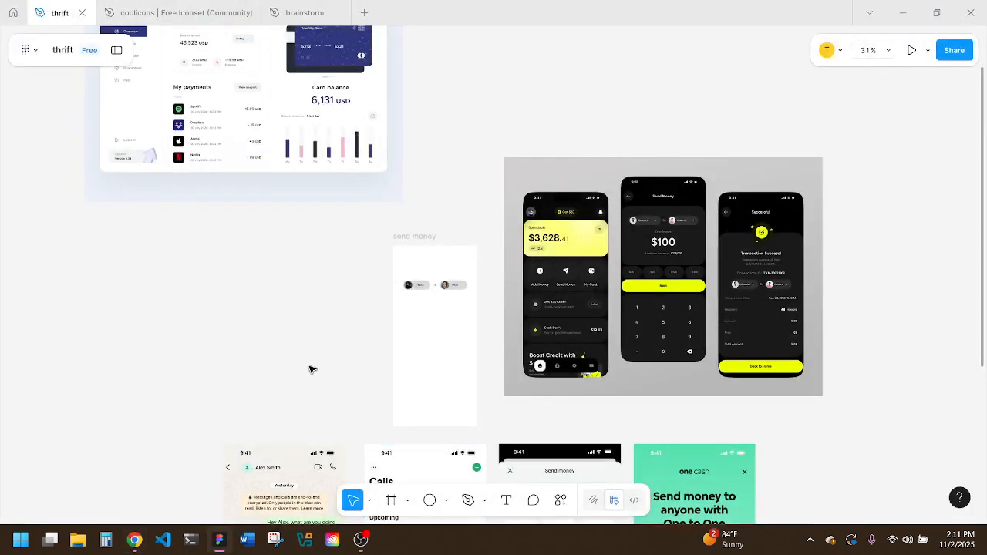
scroll(311, 370, "down", 5)
key("ctrl+v")
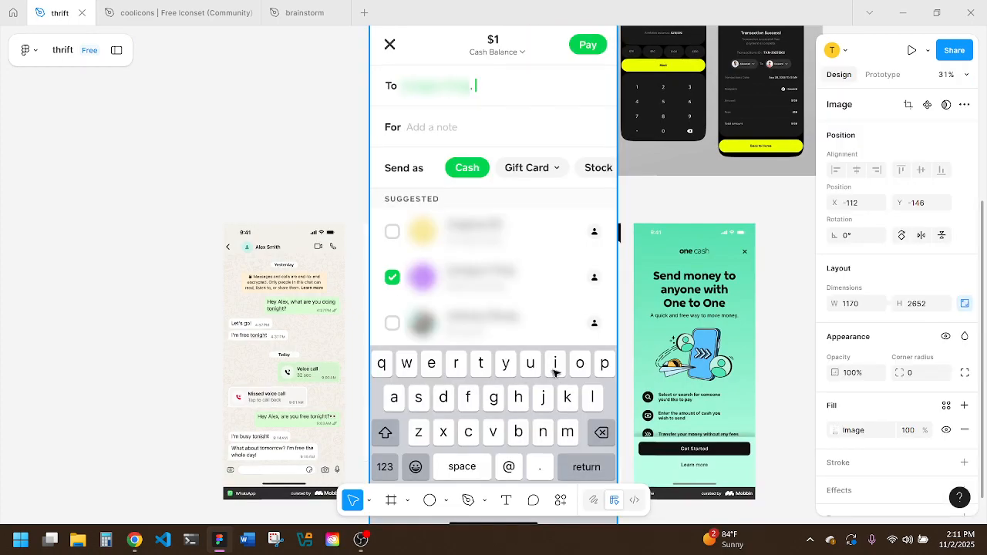
Step: Align the pasted Cash App payment screen with the reference row, scale it to about 574 × 1301, and place it before the WhatsApp chat screen
left_click_drag(533, 304, 767, 419)
left_click_drag(723, 333, 350, 441)
left_click(344, 445)
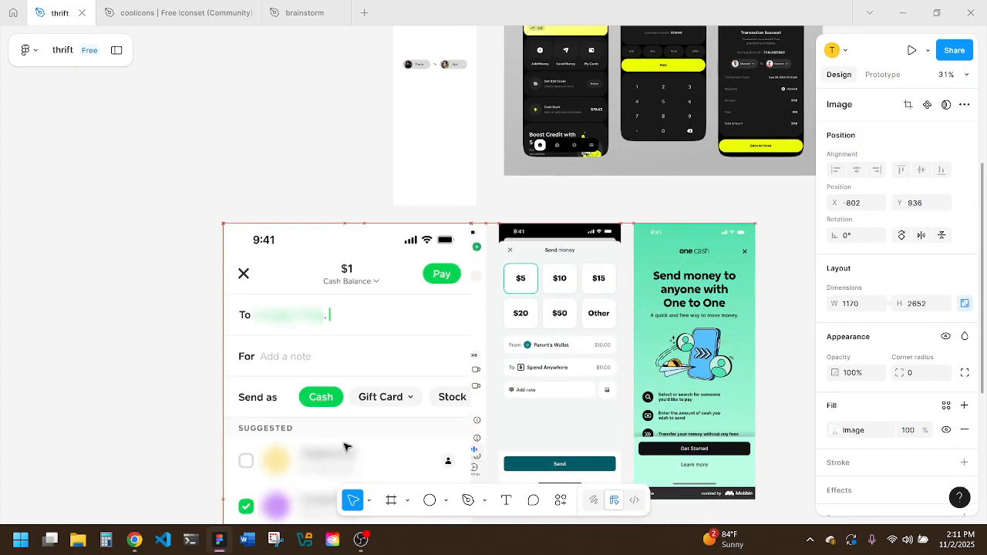
scroll(346, 440, "down", 3)
scroll(411, 417, "down", 3)
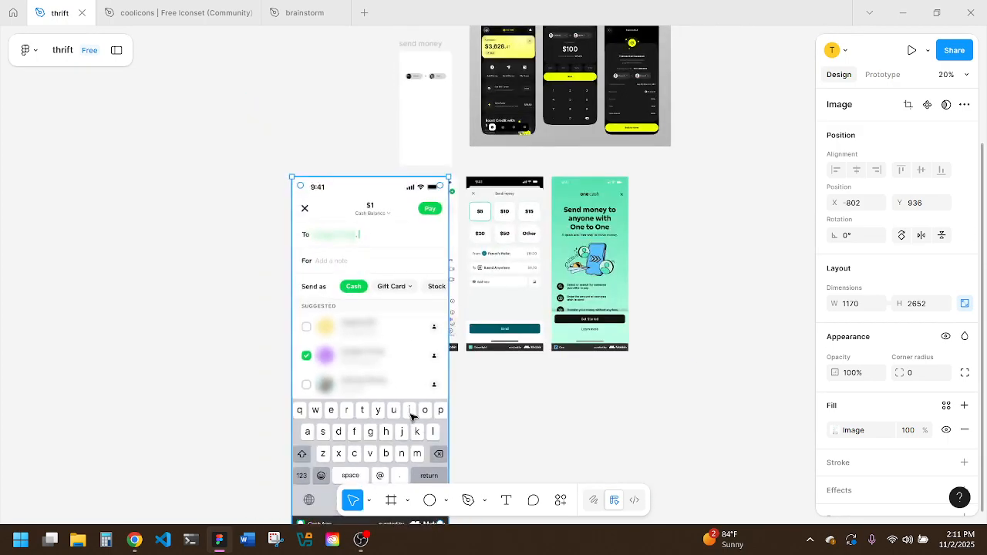
scroll(421, 428, "down", 3)
scroll(424, 448, "down", 1)
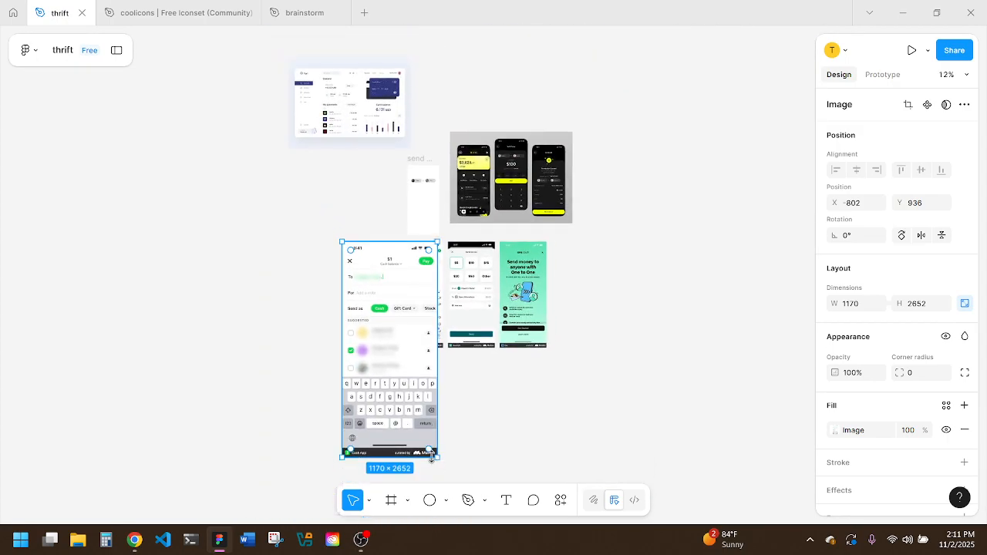
left_click_drag(436, 456, 391, 347)
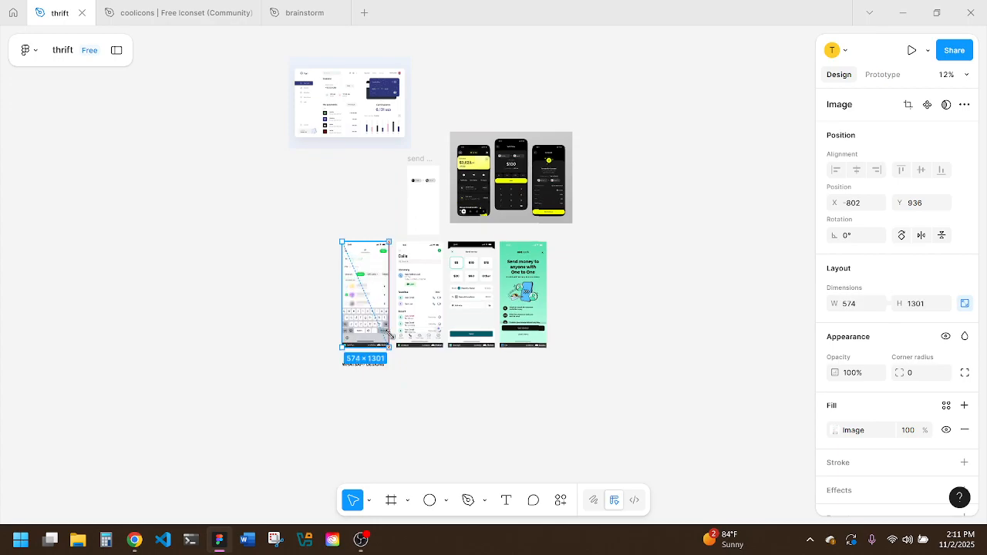
left_click_drag(366, 293, 316, 289)
scroll(420, 256, "up", 5)
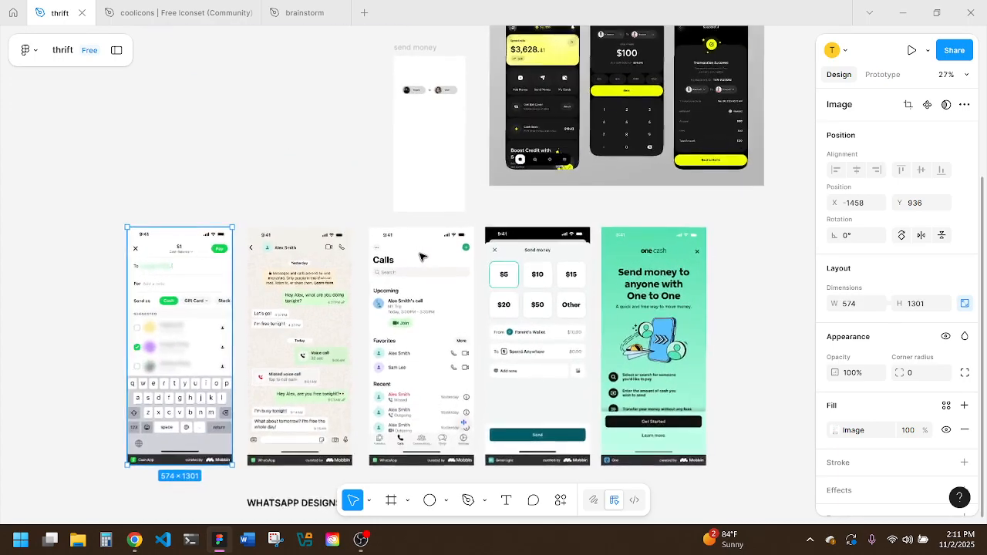
scroll(420, 256, "up", 2)
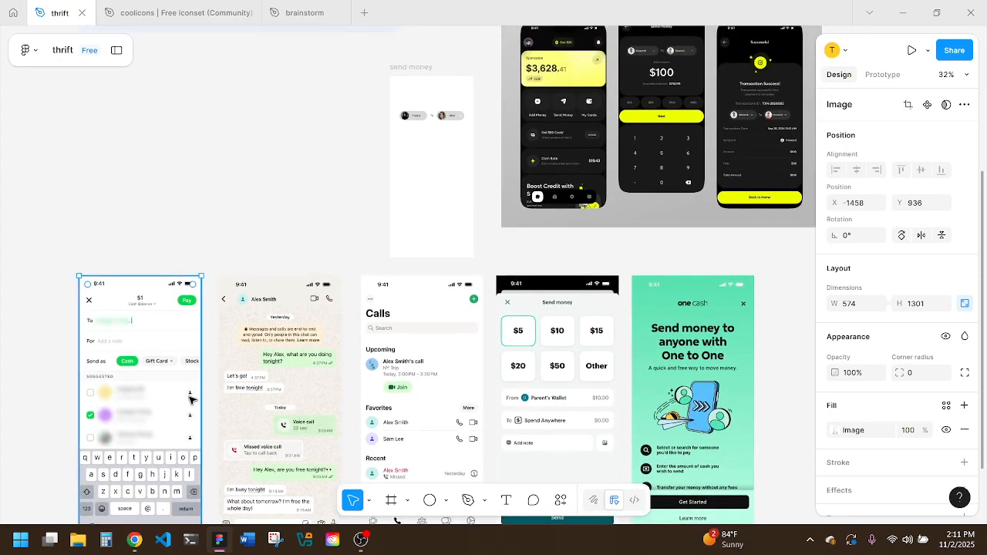
Step: Switch back to Mobbin in the browser, search for "cashapp" and open the Cash App page
left_click(135, 540)
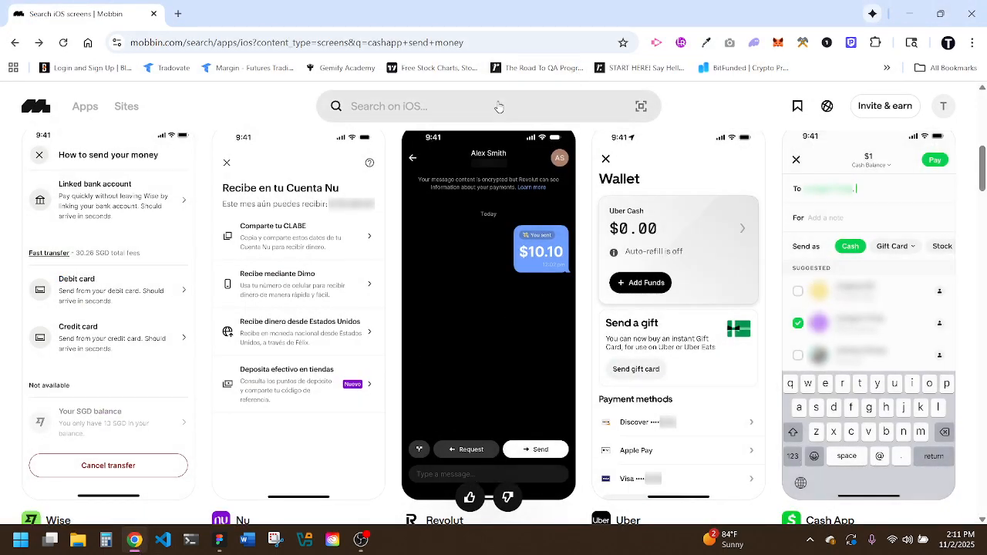
left_click(498, 106)
type("cashapp")
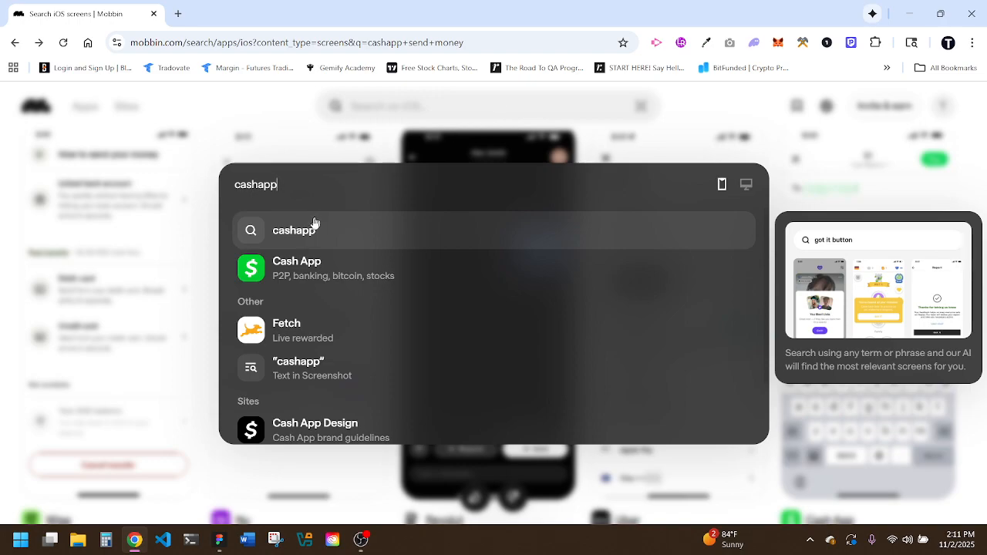
left_click(324, 258)
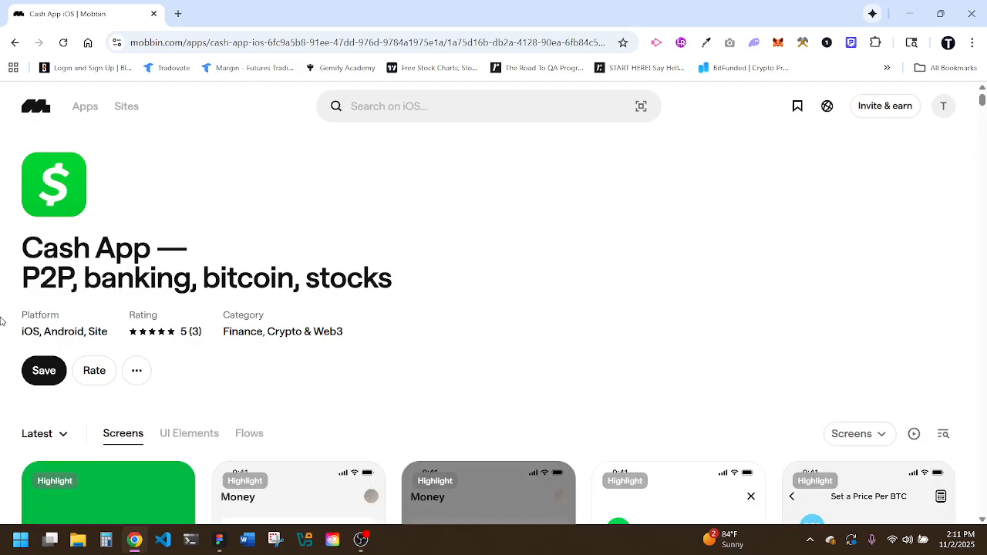
Step: Find the green $0 keypad screen among the Cash App screens and copy it as PNG
scroll(7, 349, "down", 3)
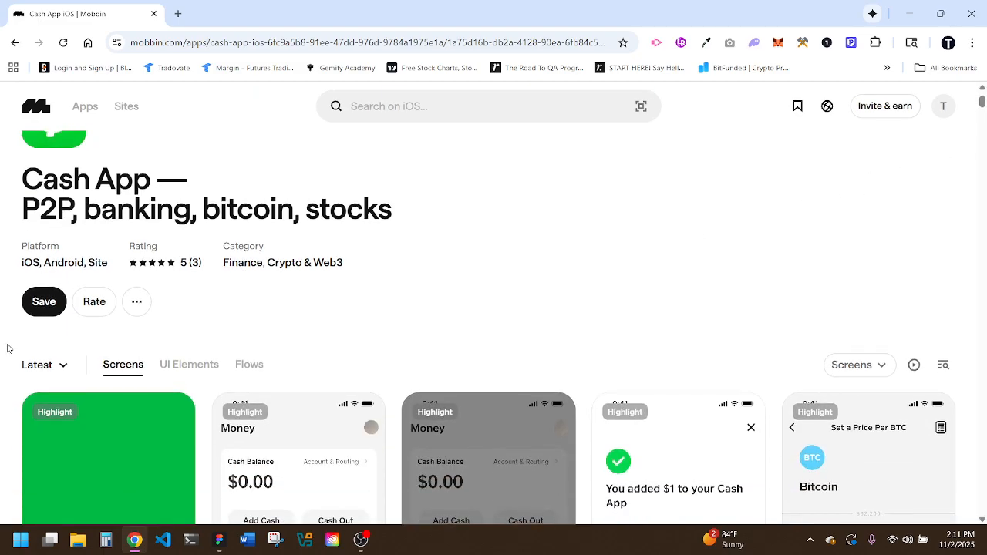
scroll(7, 348, "down", 1)
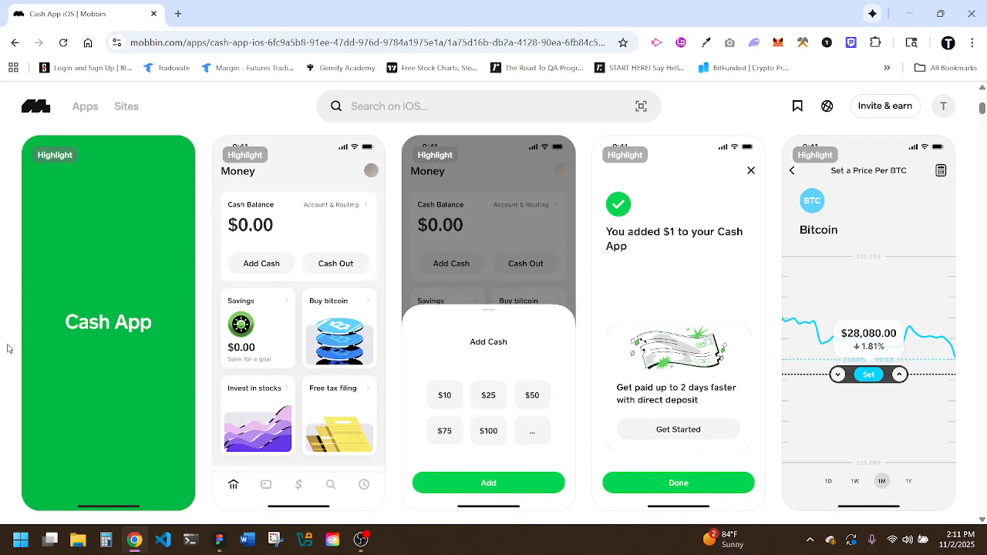
scroll(7, 349, "down", 1)
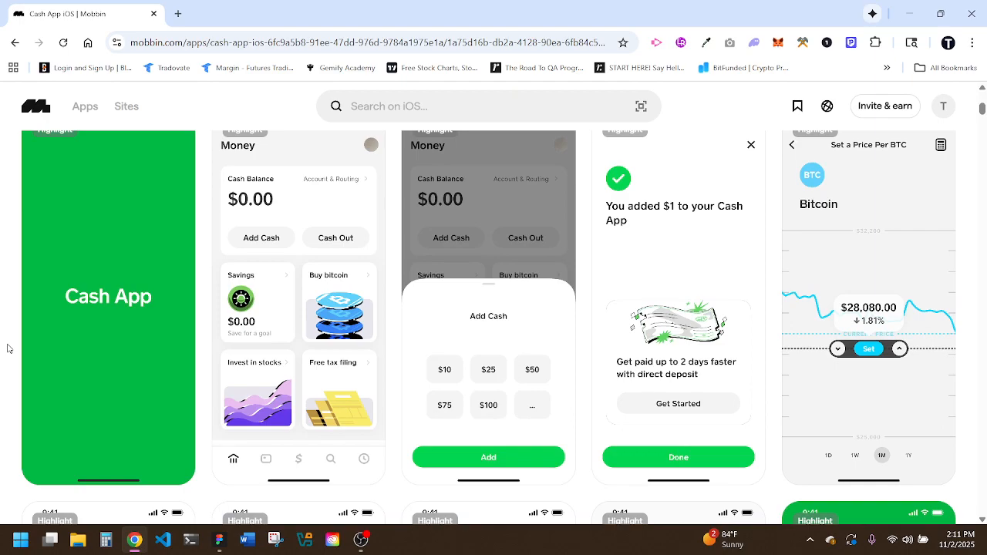
scroll(7, 349, "down", 5)
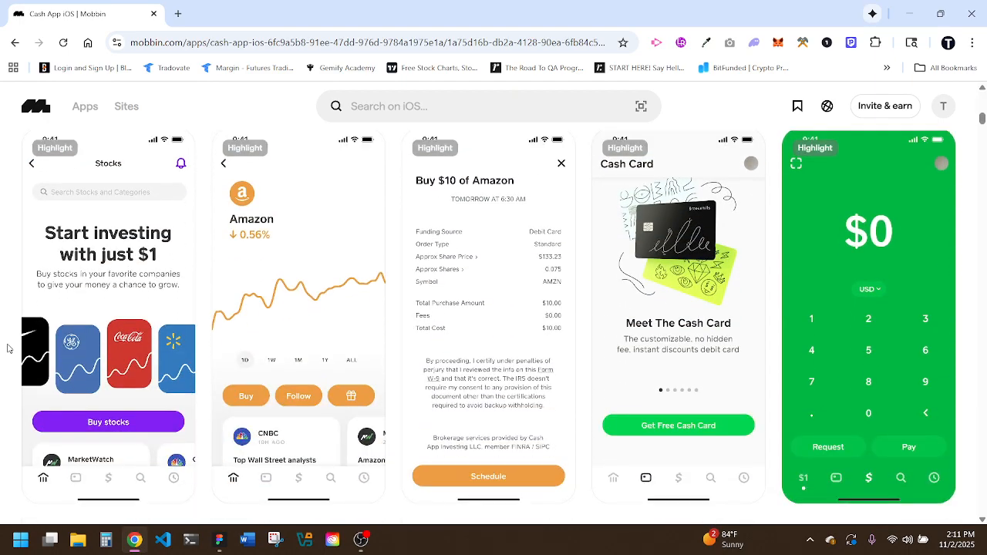
mouse_move(817, 403)
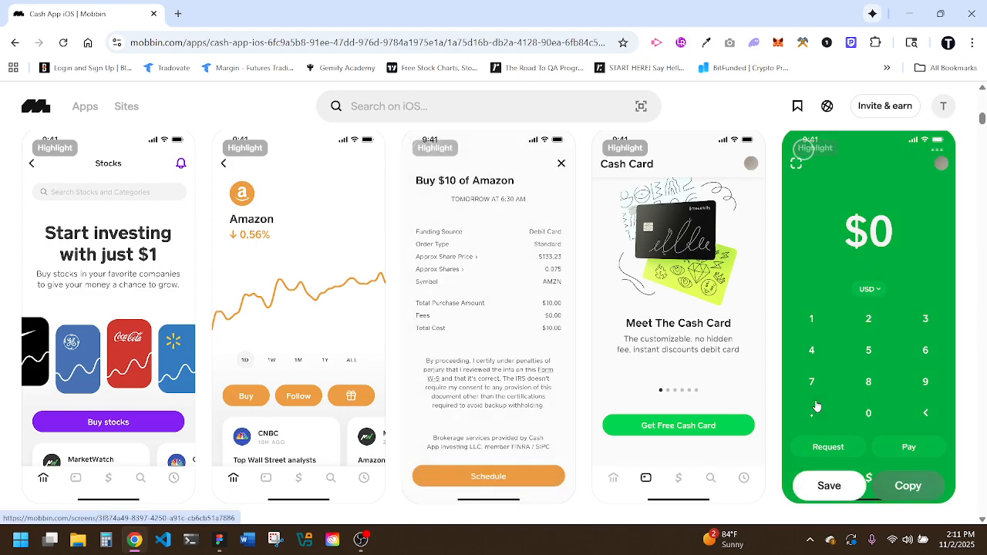
left_click(847, 366)
right_click(491, 298)
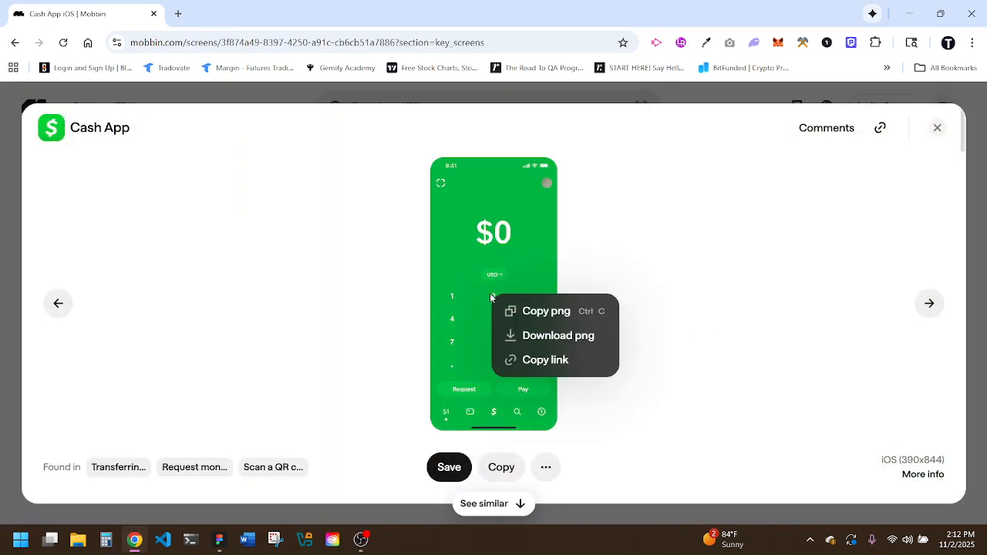
left_click(525, 311)
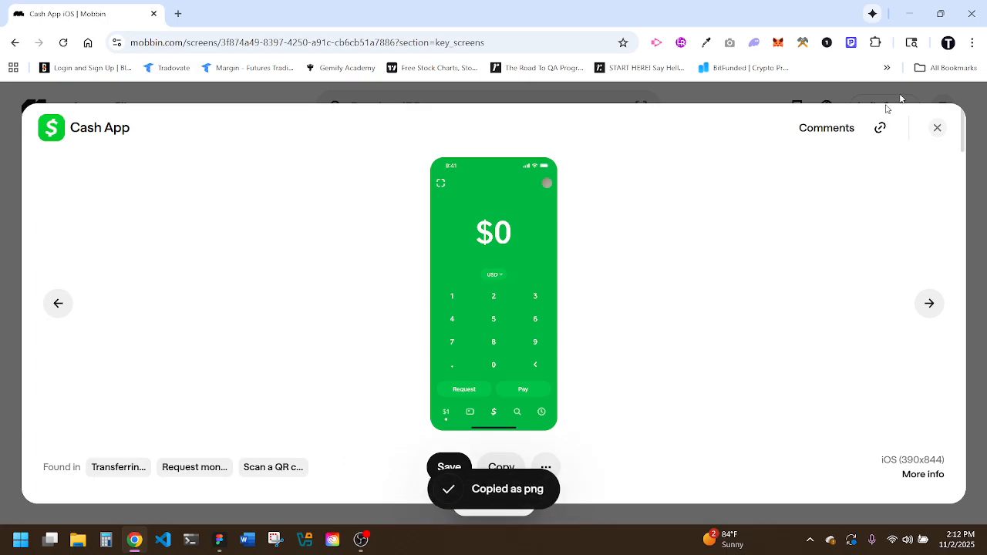
Step: Return to the thrift file in Figma, paste the green keypad screen and align it with the top of the reference row
left_click(912, 23)
scroll(432, 309, "down", 5)
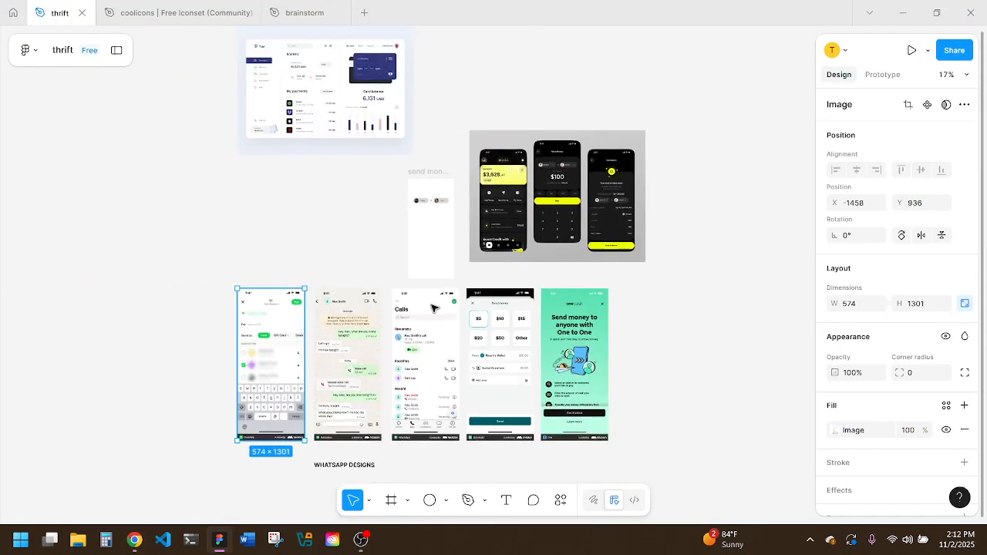
left_click(221, 306)
key("ctrl+v")
left_click_drag(473, 237, 282, 393)
Step: Scale the green keypad screen to about 575 × 1303 and place it at the start of the reference row
scroll(282, 393, "down", 3)
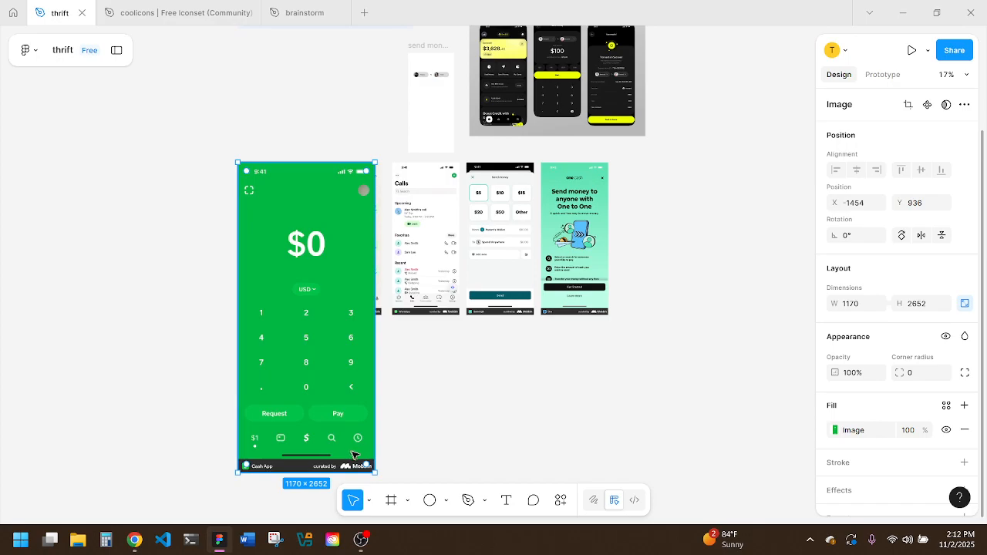
left_click_drag(375, 475, 288, 313)
left_click_drag(281, 240, 207, 235)
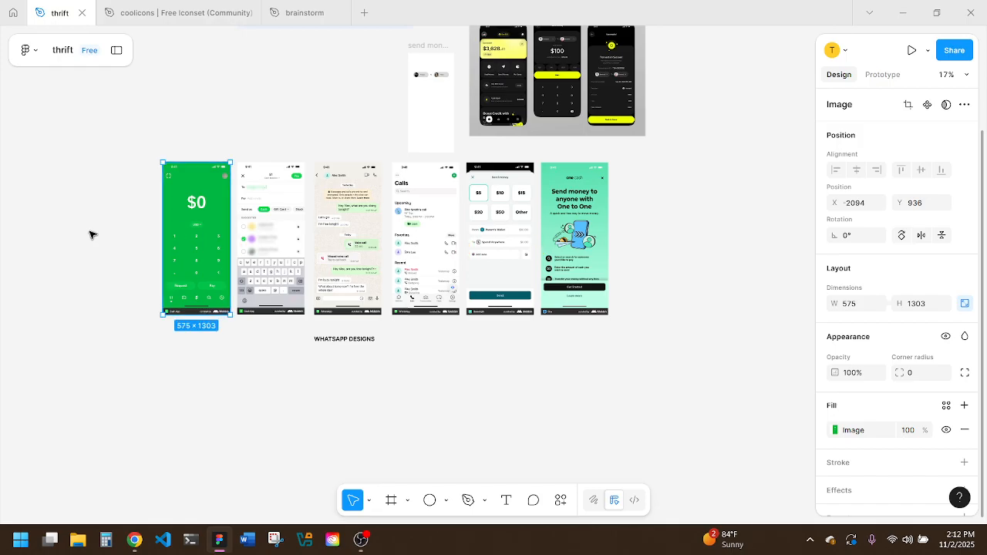
Step: Duplicate the sender's name text below the pills, centred in the send money frame at X 177, Y 331, and centre-align its text
scroll(90, 233, "up", 3)
scroll(90, 234, "up", 2)
scroll(91, 233, "down", 2)
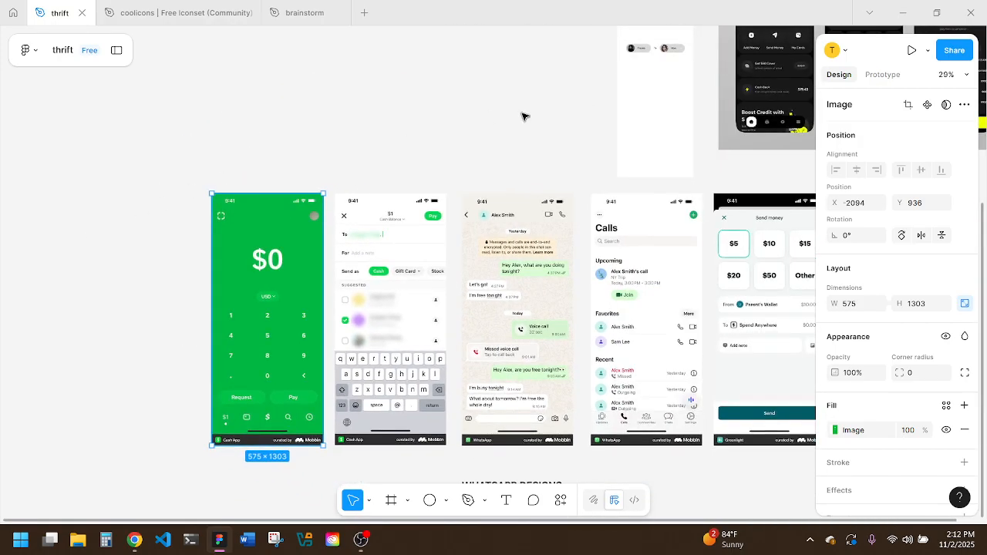
scroll(522, 117, "up", 2)
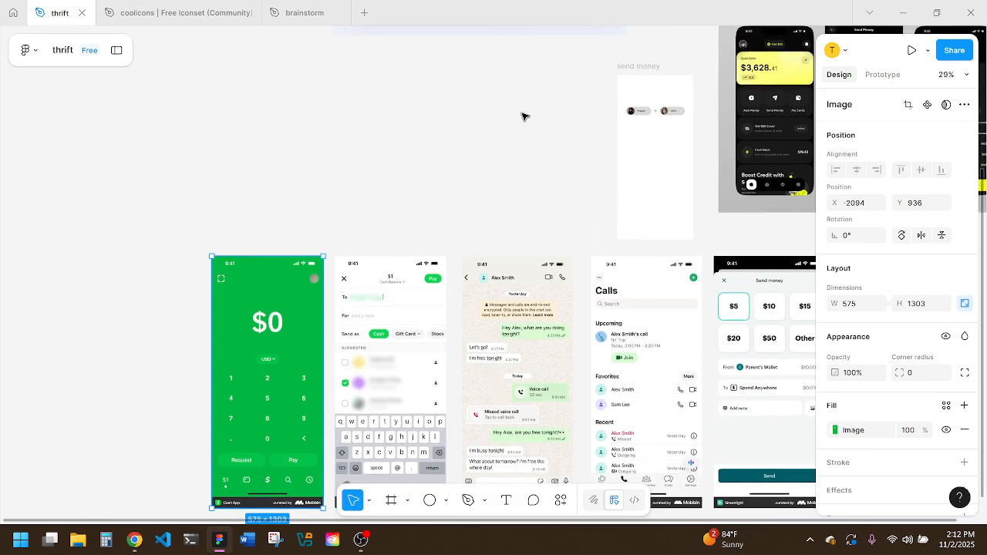
scroll(522, 117, "right", 2)
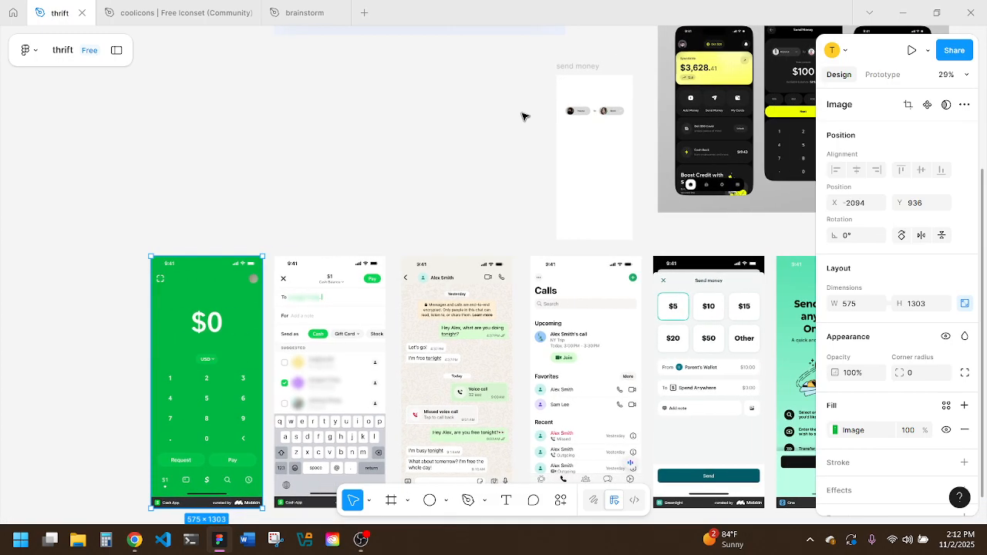
scroll(522, 116, "right", 3)
scroll(522, 117, "left", 1)
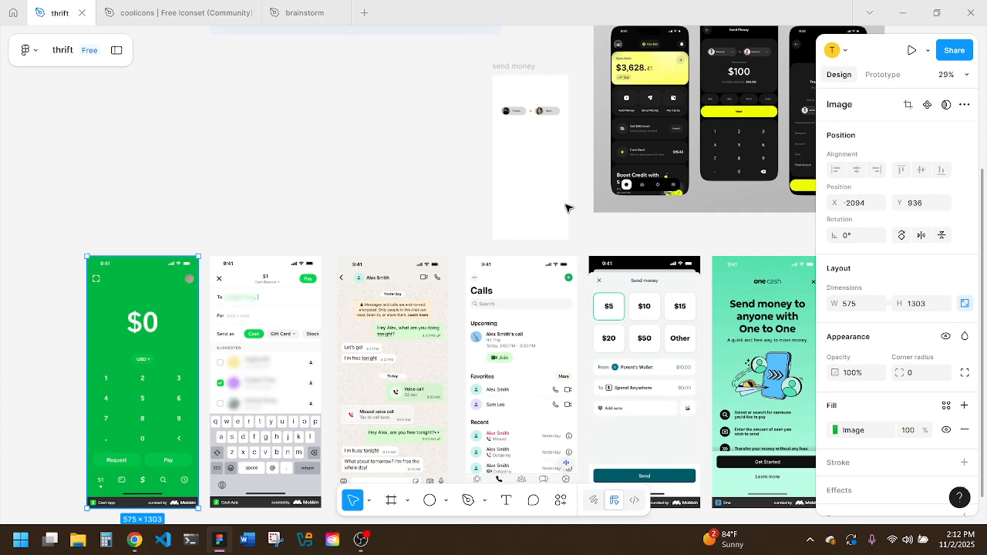
left_click(522, 114)
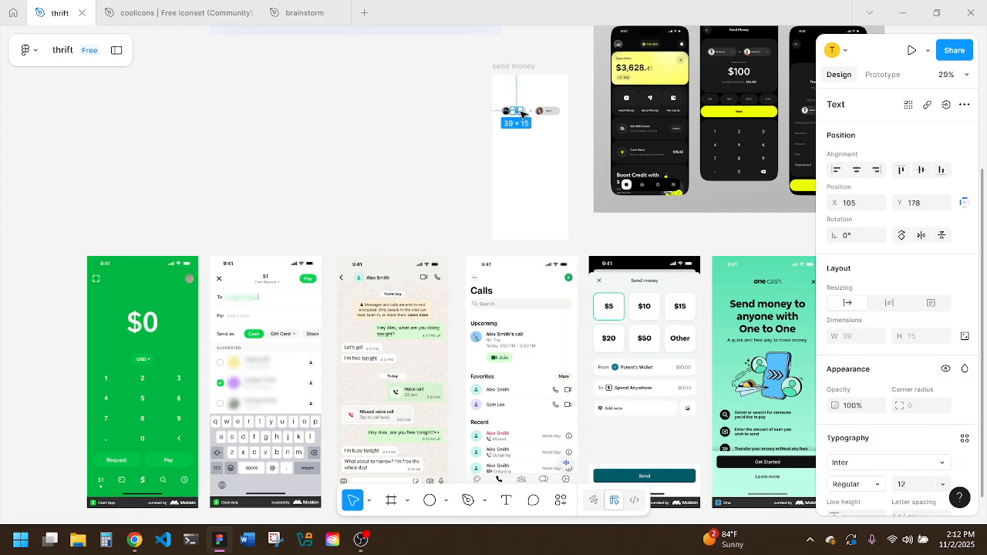
left_click_drag(522, 114, 539, 143)
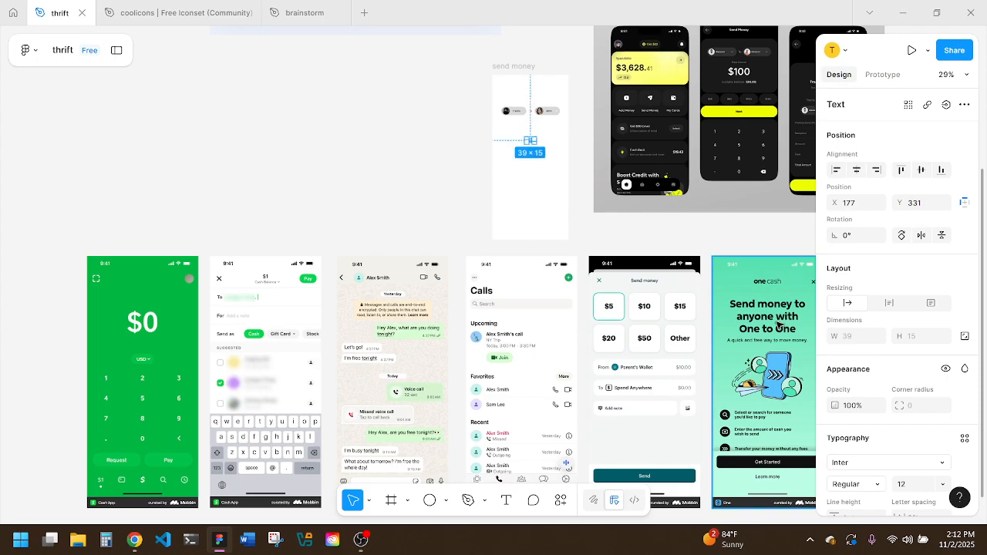
scroll(843, 360, "down", 2)
left_click(856, 415)
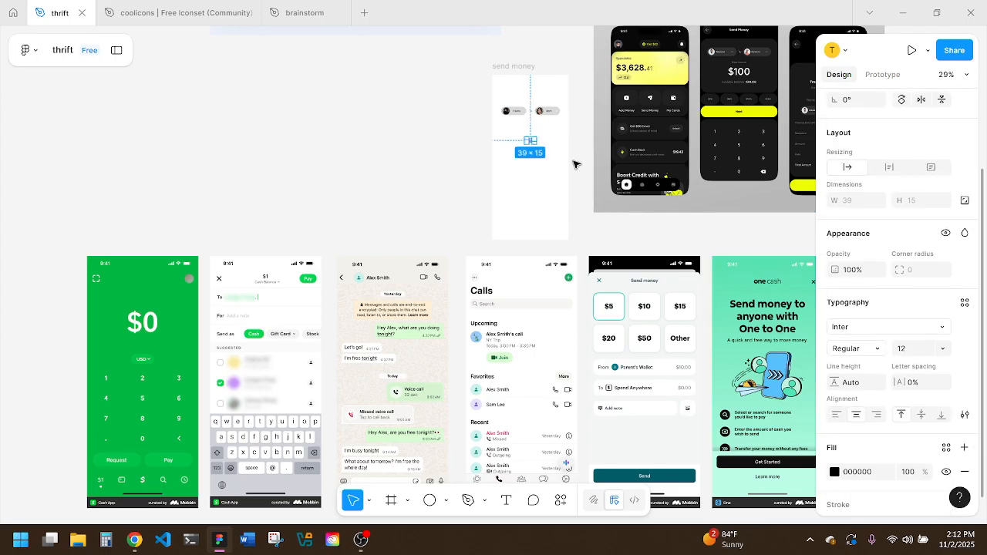
Step: Replace the duplicated name text with $0, set its font size to 50 and centre it horizontally in the frame at X 165, Y 307
double_click(531, 141)
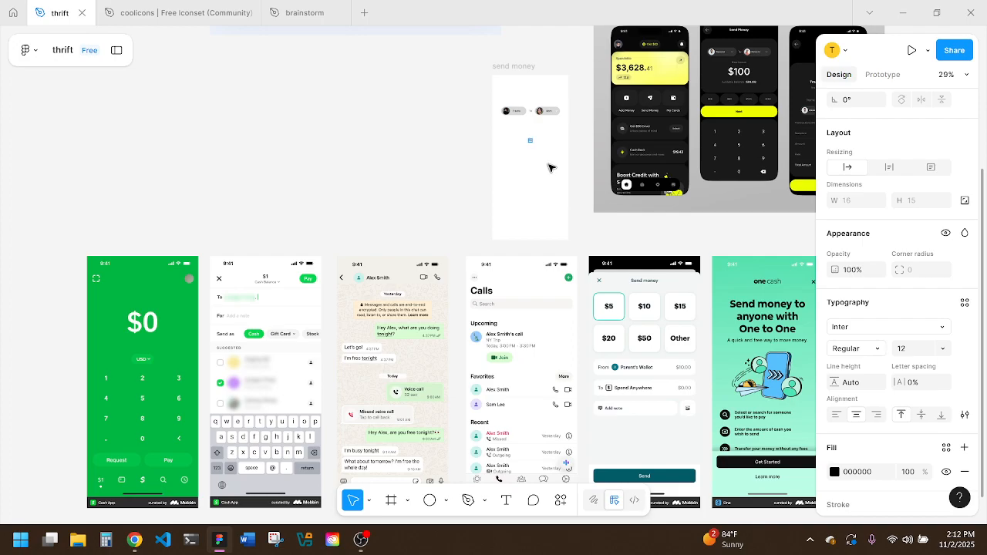
left_click(911, 353)
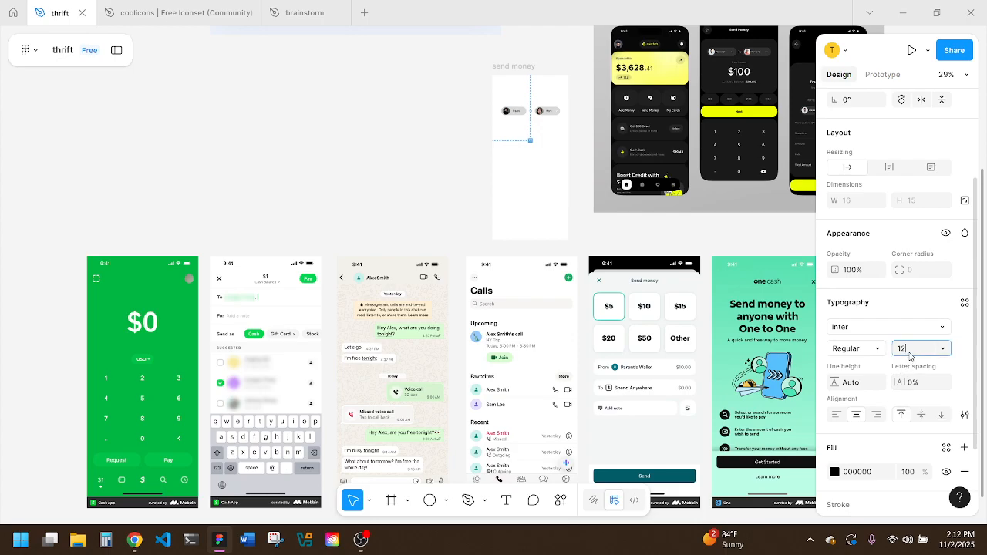
key("Return")
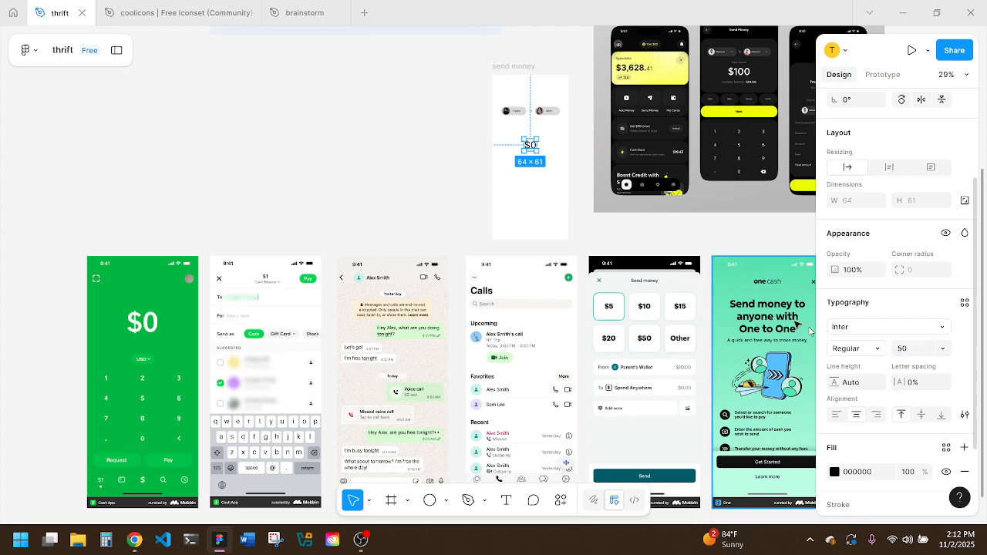
left_click_drag(533, 147, 531, 142)
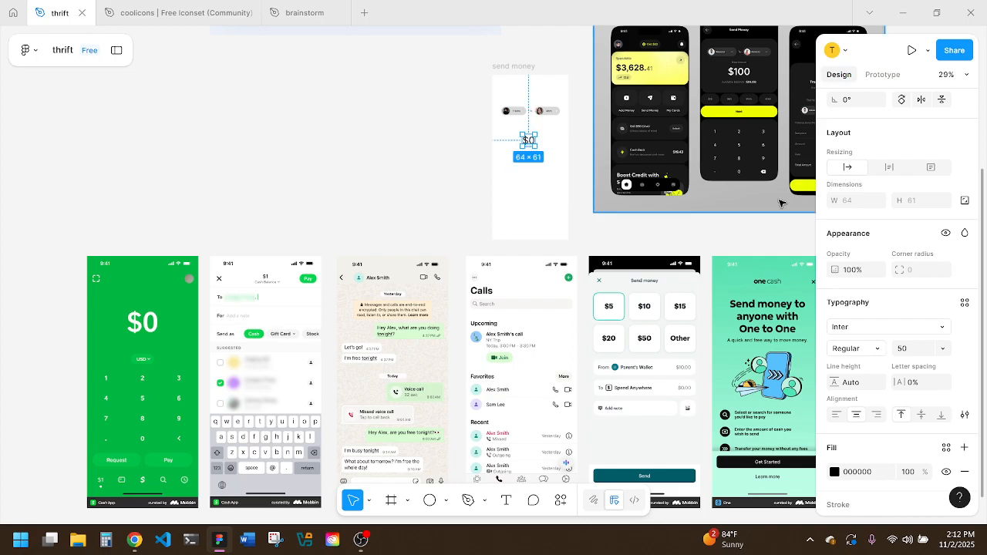
scroll(903, 154, "up", 3)
left_click(856, 171)
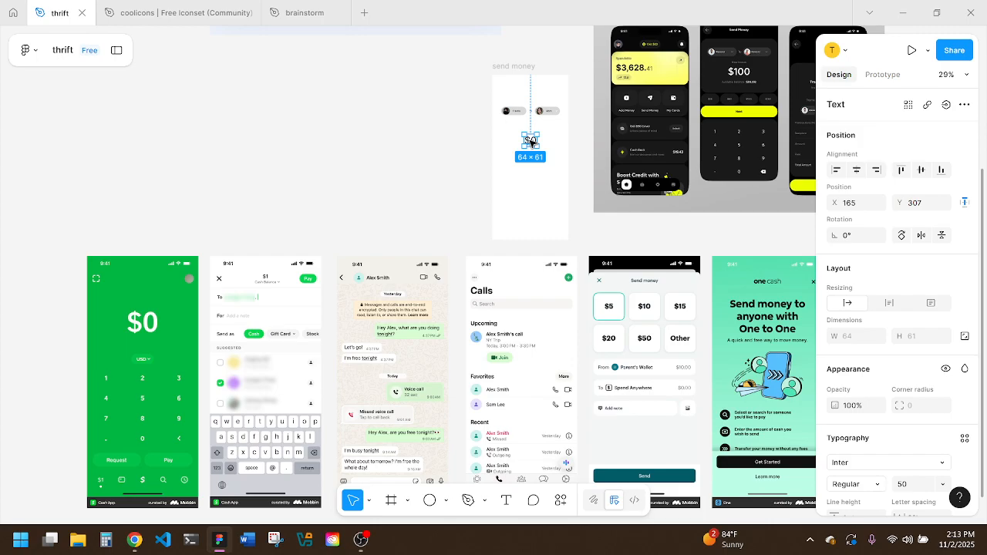
Step: Duplicate the $0 text below and to the left of the original, and set the copy's font size to 25
left_click_drag(530, 141, 509, 160)
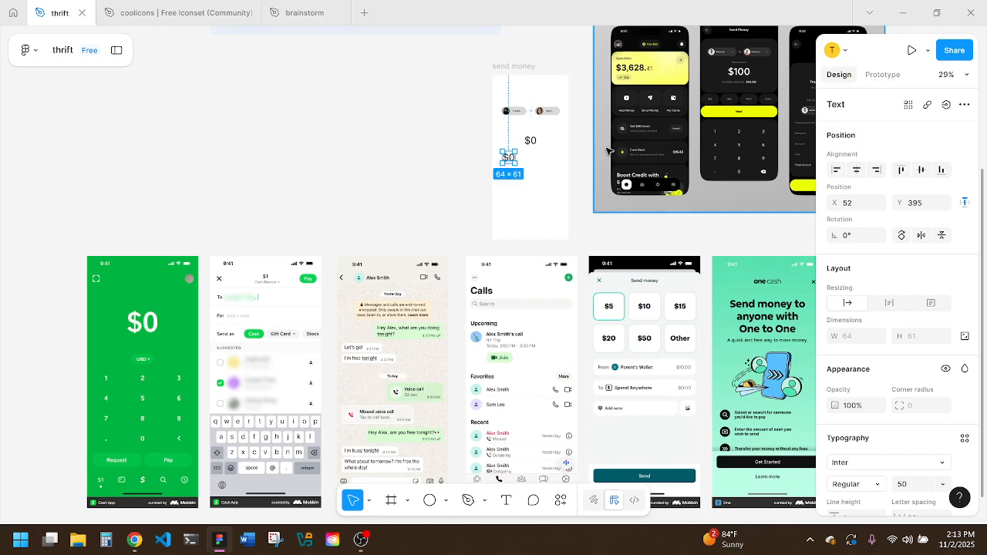
scroll(607, 151, "up", 5)
scroll(608, 151, "up", 1)
scroll(608, 152, "right", 2)
scroll(608, 151, "up", 2)
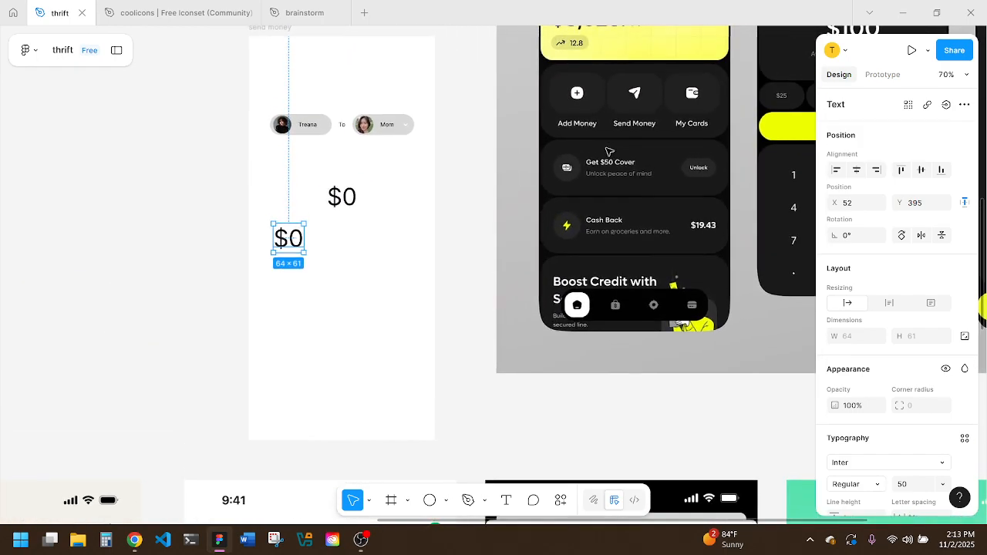
scroll(609, 152, "right", 3)
scroll(609, 152, "right", 2)
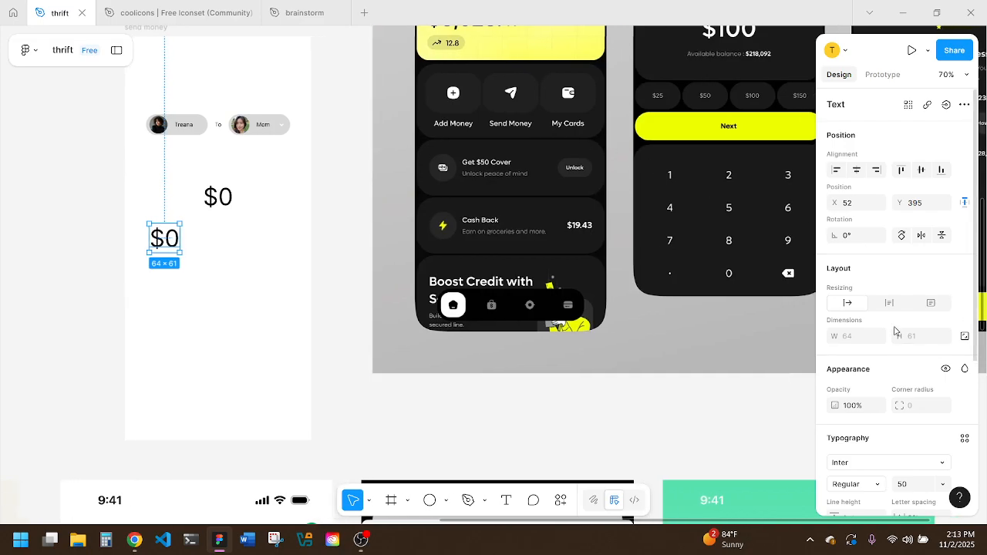
left_click(906, 486)
type("25")
key("Return")
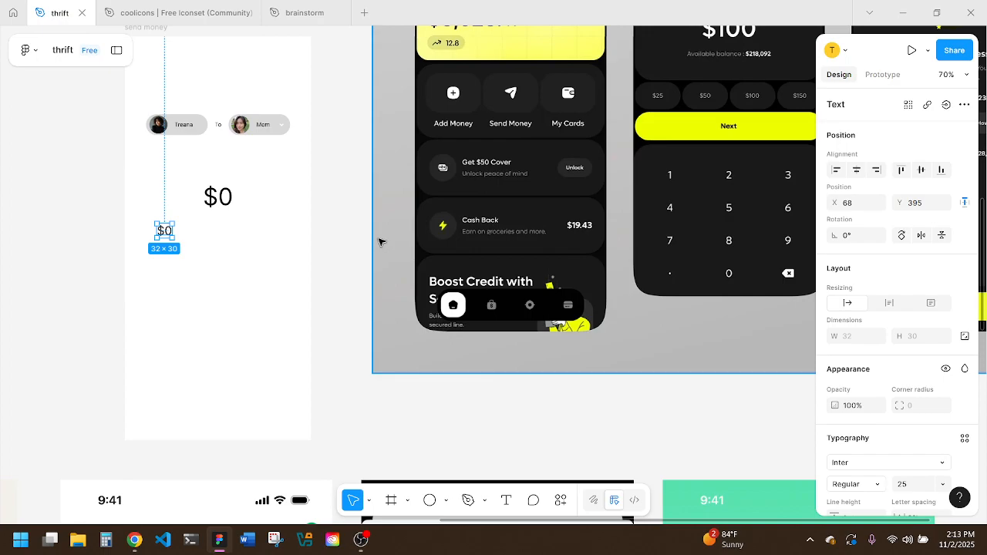
Step: Change the copied amount to $25 and set its font size to 20
double_click(171, 234)
left_click(171, 231)
key("BackSpace")
type("25")
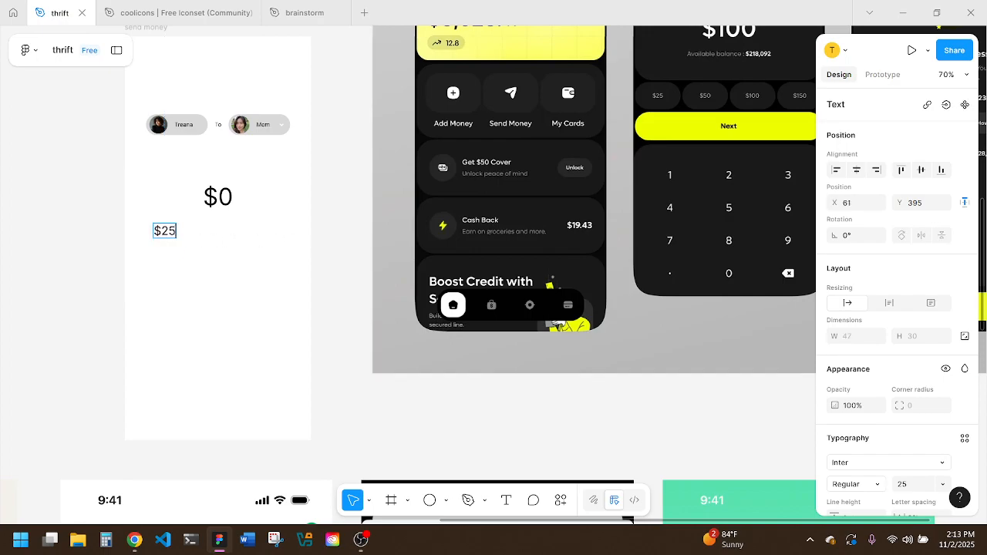
key("Escape")
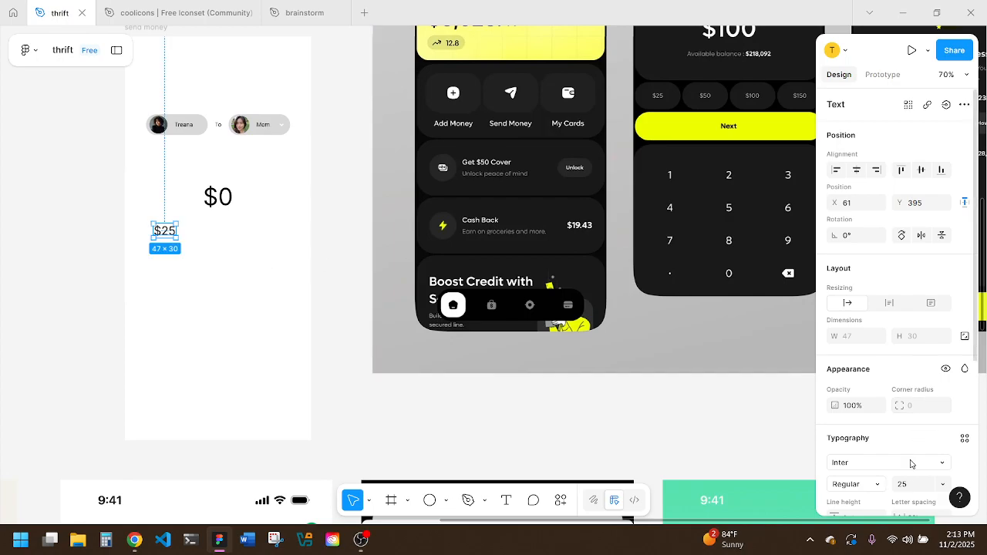
left_click(910, 488)
type("20")
key("Return")
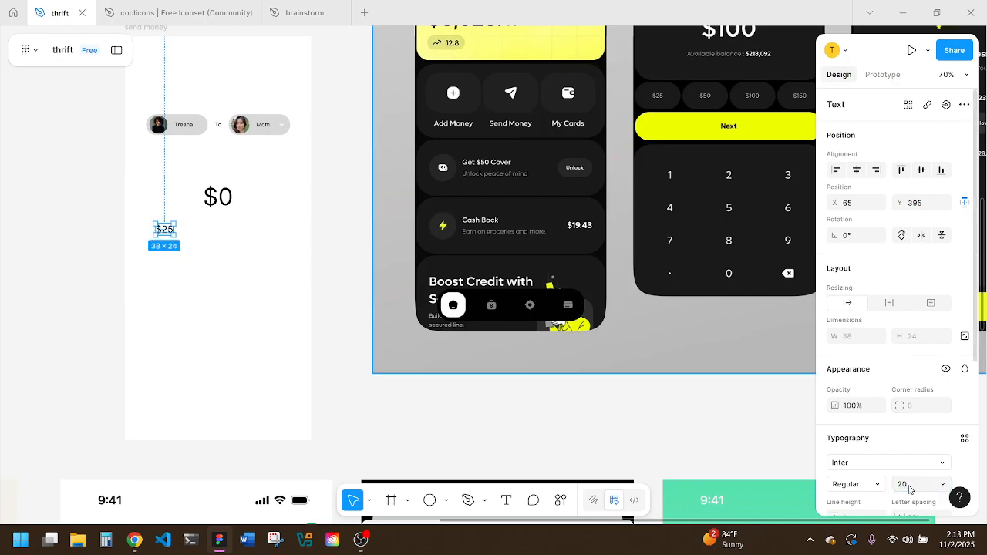
Step: Duplicate the sender pill's 89 × 44 grey rectangle behind the $25 text at X 14, Y 385, and centre the two horizontally
left_click(196, 133)
left_click_drag(196, 134, 172, 231)
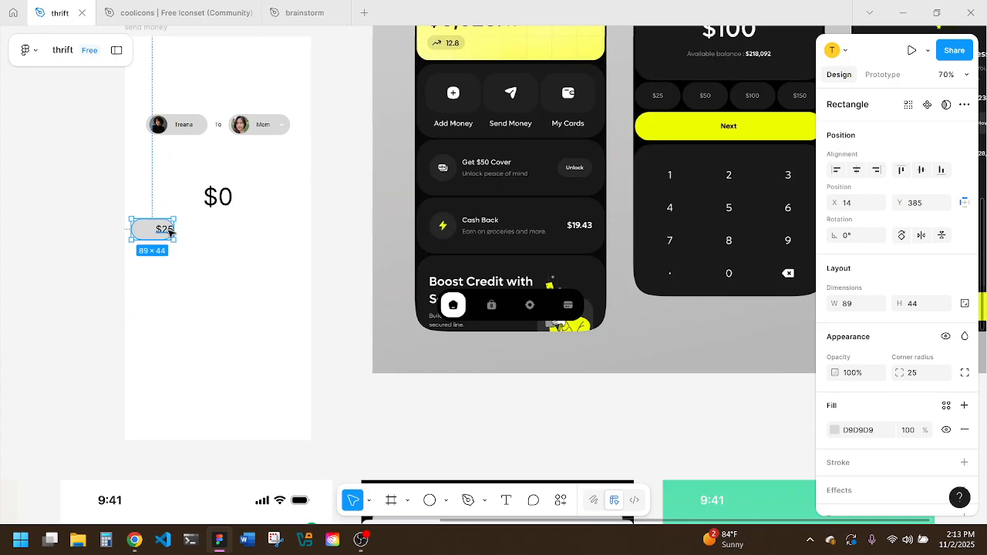
left_click(171, 232, "shift")
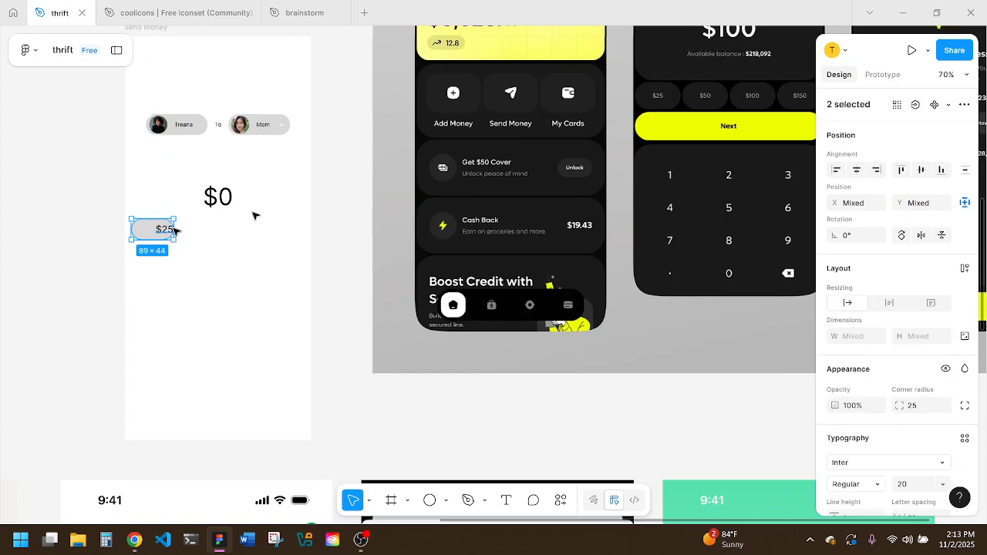
left_click(861, 176)
Step: Duplicate the $25 pill three times to the right to form an evenly spaced row of four pills
left_click_drag(165, 233, 213, 233)
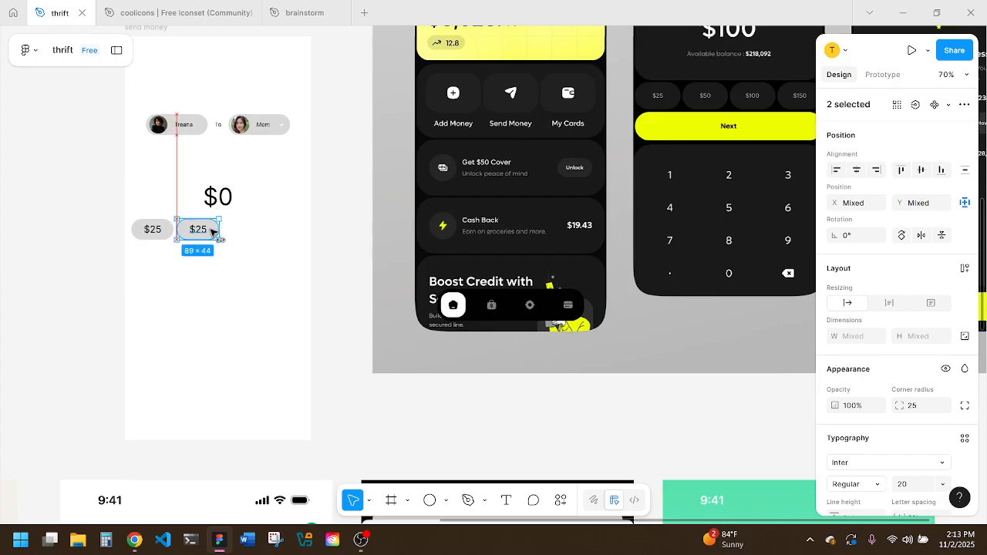
mouse_move(214, 233)
left_mouse_down()
mouse_move(266, 231)
mouse_move(145, 225)
mouse_move(228, 232)
left_mouse_up()
key("ctrl+z")
left_click_drag(258, 264, 286, 248)
left_click_drag(286, 247, 297, 229)
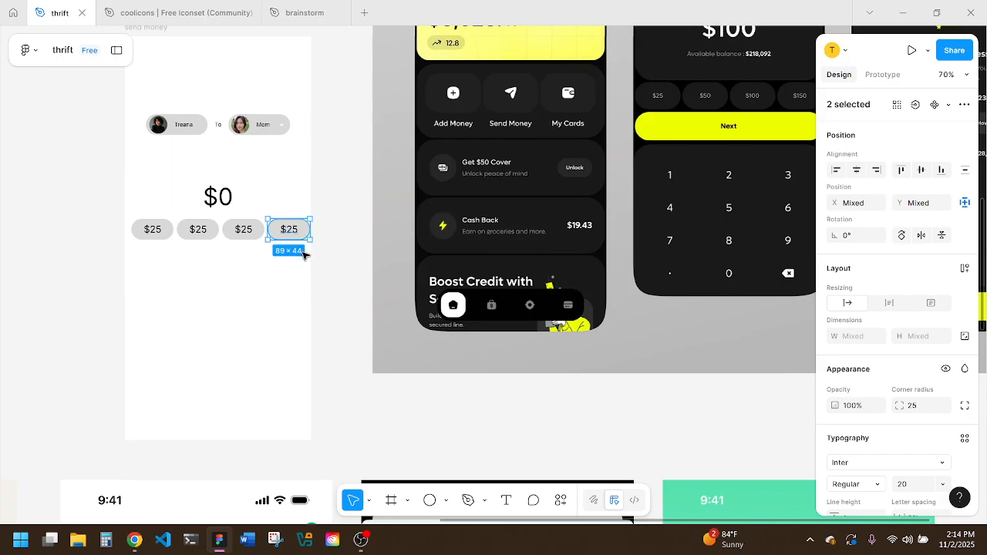
Step: Select all four $25 pills and shift the row slightly left to centre it in the send money frame
left_click(302, 252)
left_click_drag(307, 258, 146, 222)
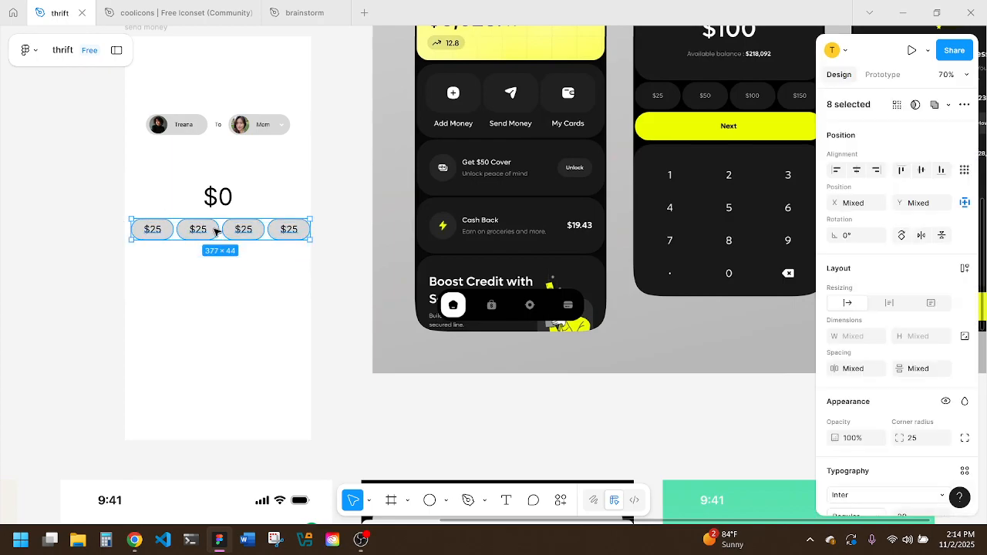
left_click_drag(212, 228, 214, 230)
left_click(214, 285)
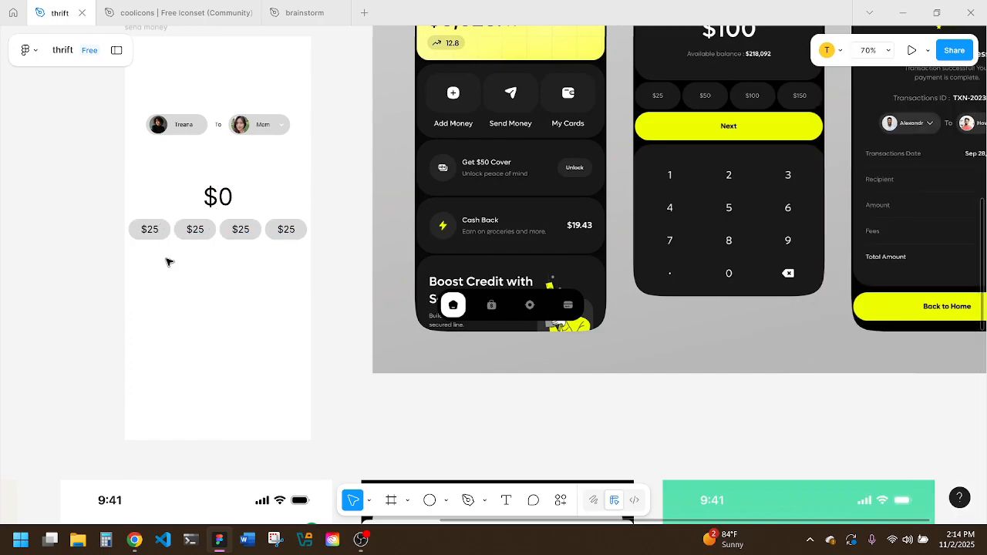
Step: Change the amounts in the four pills to $5, $10, $15 and $20 from left to right
scroll(166, 262, "up", 5)
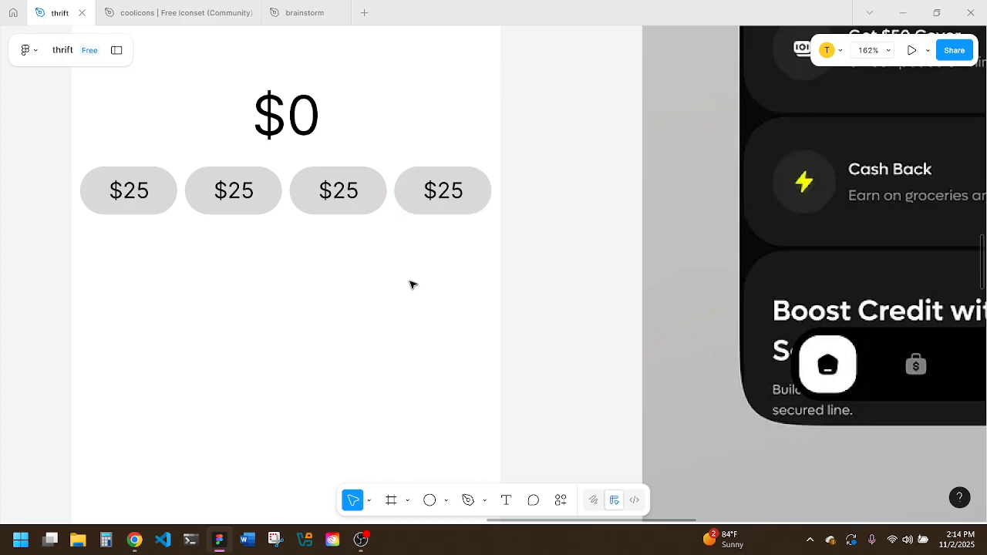
scroll(411, 285, "up", 3)
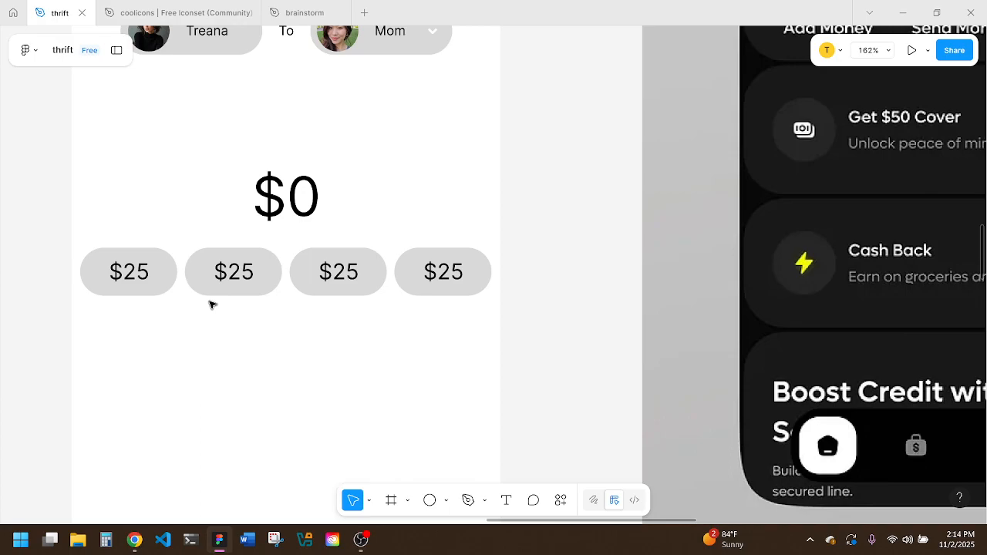
scroll(246, 336, "down", 3)
scroll(245, 336, "down", 2)
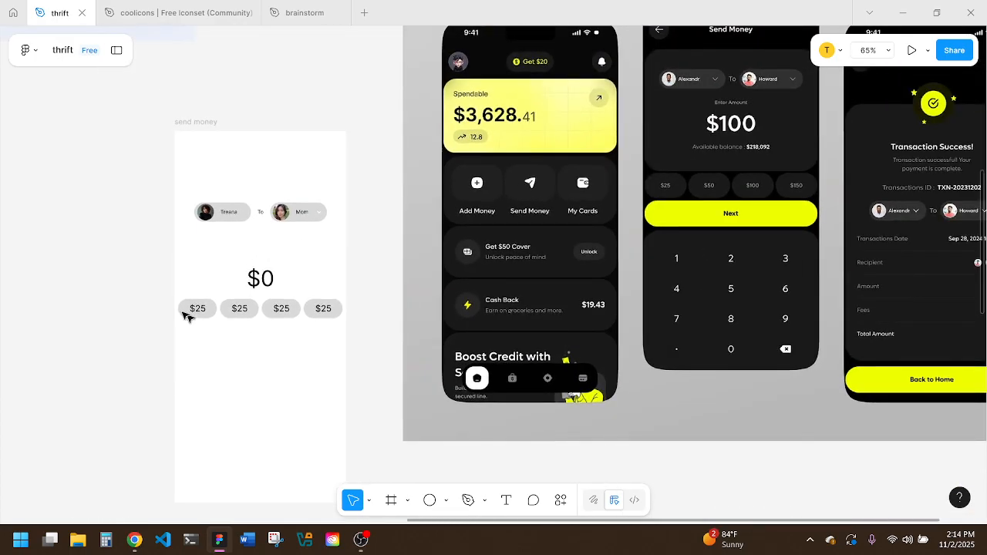
double_click(198, 309)
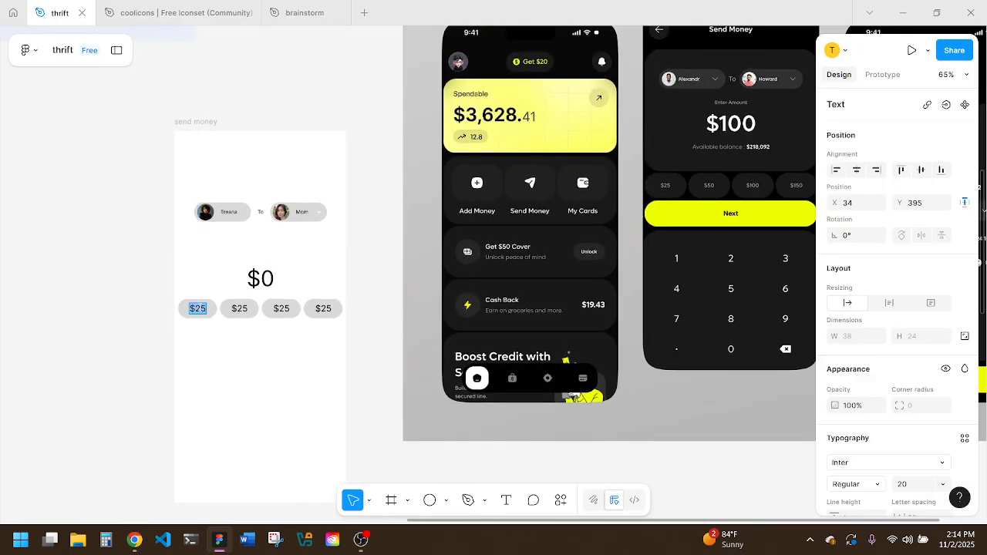
type("$5")
double_click(240, 309)
type("$10")
double_click(281, 309)
type("$15")
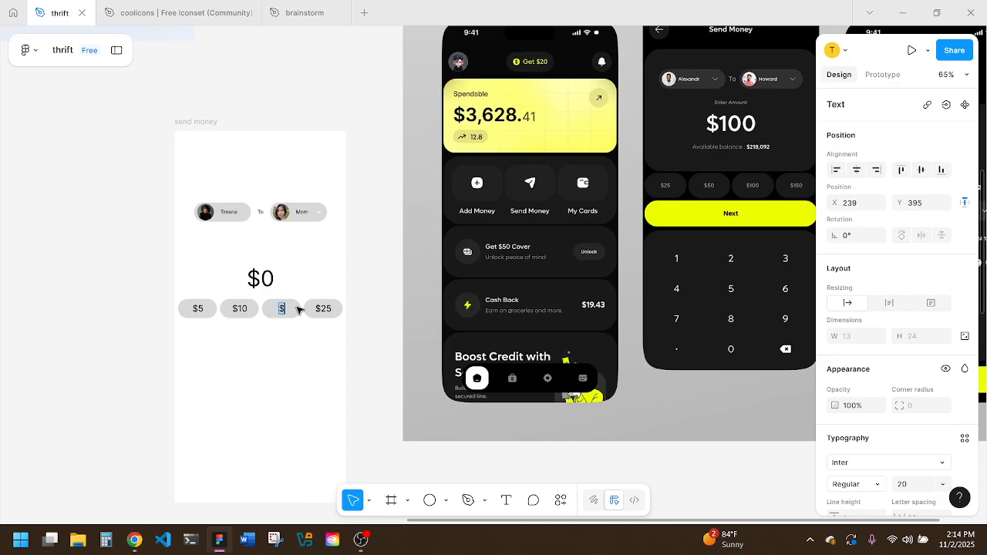
double_click(324, 309)
type("$20")
key("Escape")
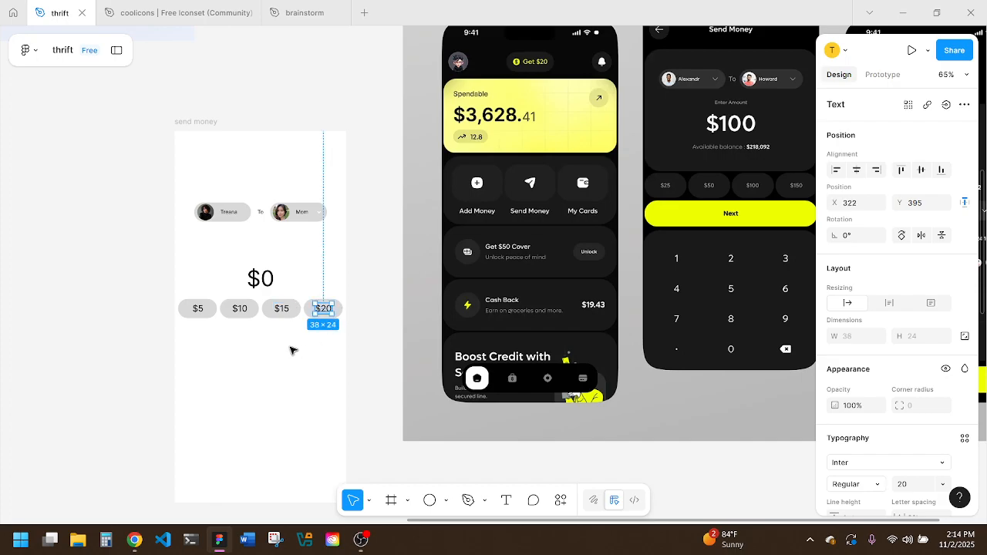
key("Escape")
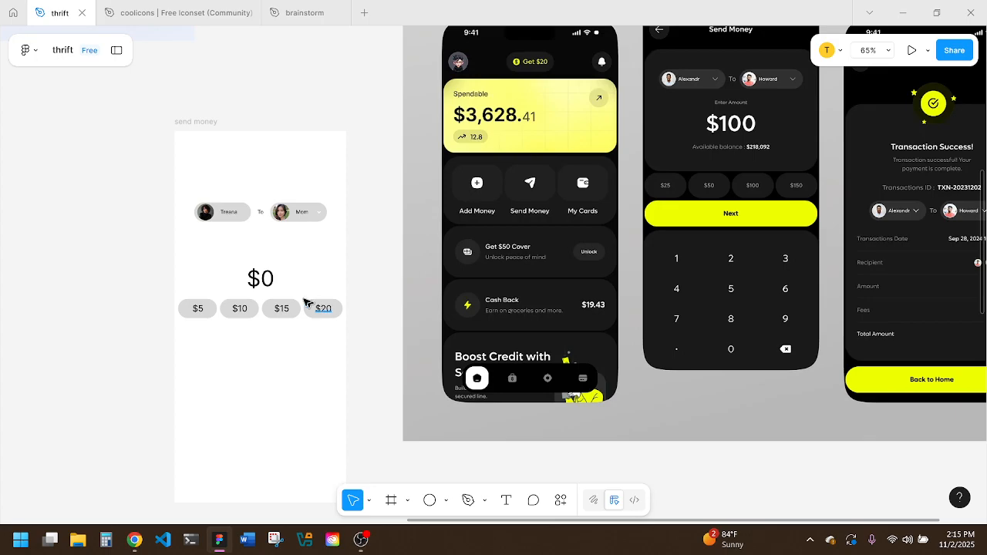
Step: Move the large $0 text up to Y 290, keeping it centred in the frame
left_click(263, 280)
left_click_drag(265, 281, 266, 273)
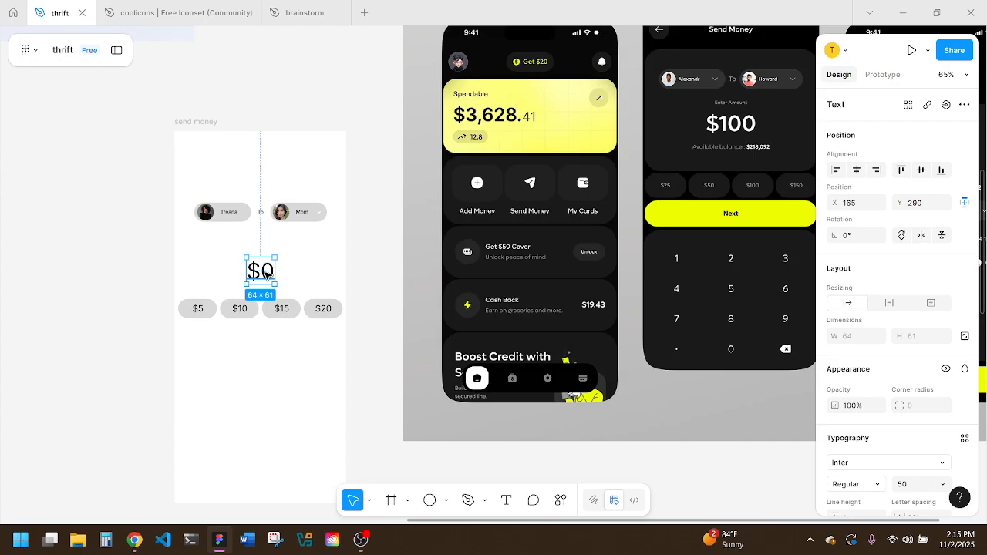
Step: Duplicate the $5 text straight below its pill at Y 497 and change the copy to 1
double_click(198, 310)
left_click_drag(199, 310, 201, 355)
double_click(201, 355)
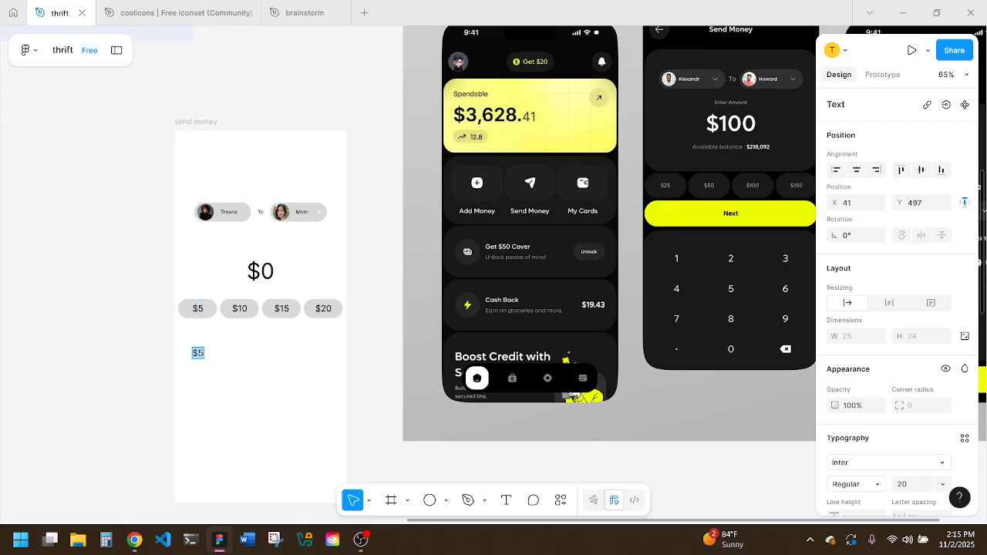
type("1")
key("Escape")
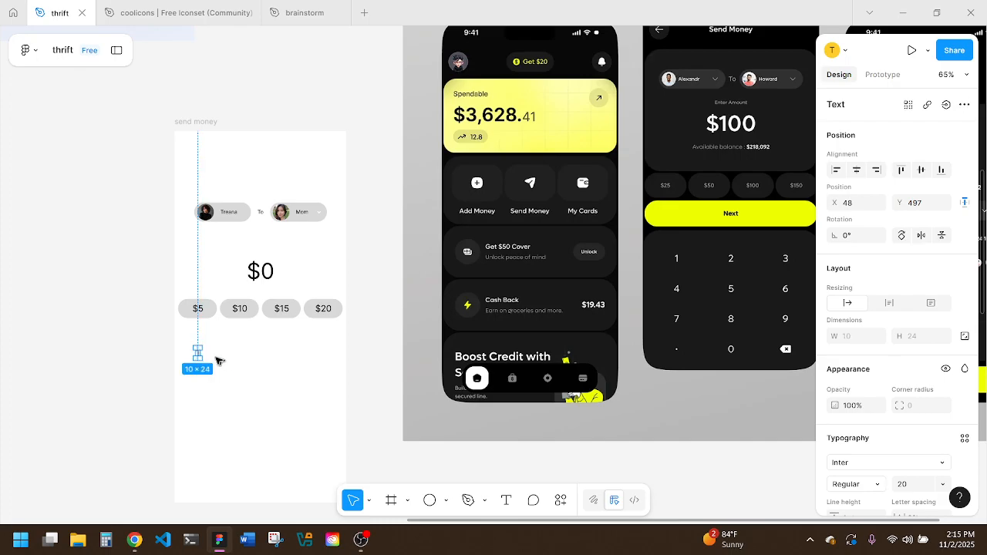
Step: Duplicate the 1 keypad digit to the frame's centre at X 191, Y 497 and change the copy to 2
left_click_drag(202, 355, 260, 355)
double_click(261, 355)
type("2")
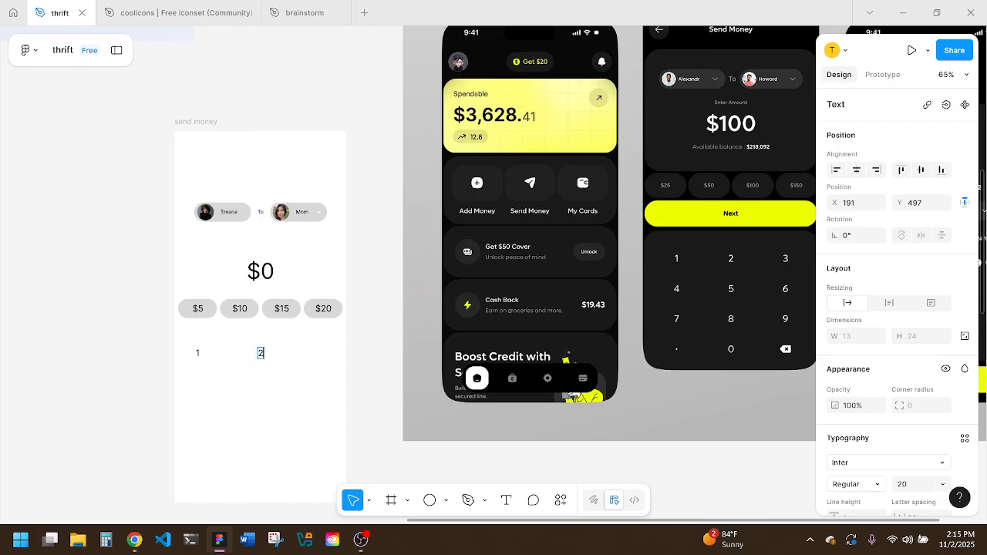
key("Escape")
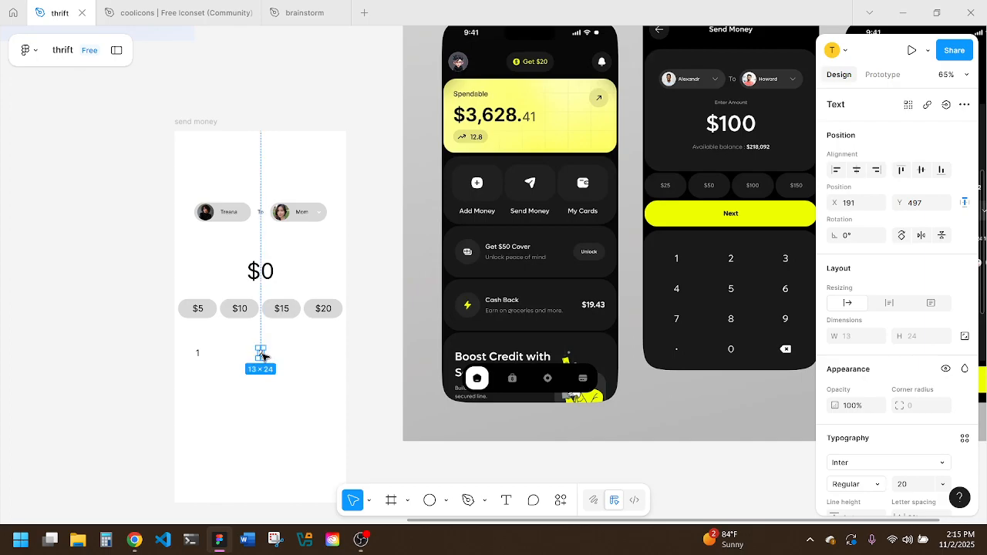
Step: Duplicate the centred 2 as a third keypad digit and nudge it to X 336, Y 497 to even out the spacing
left_click_drag(263, 355, 324, 354)
left_click_drag(263, 356, 203, 359)
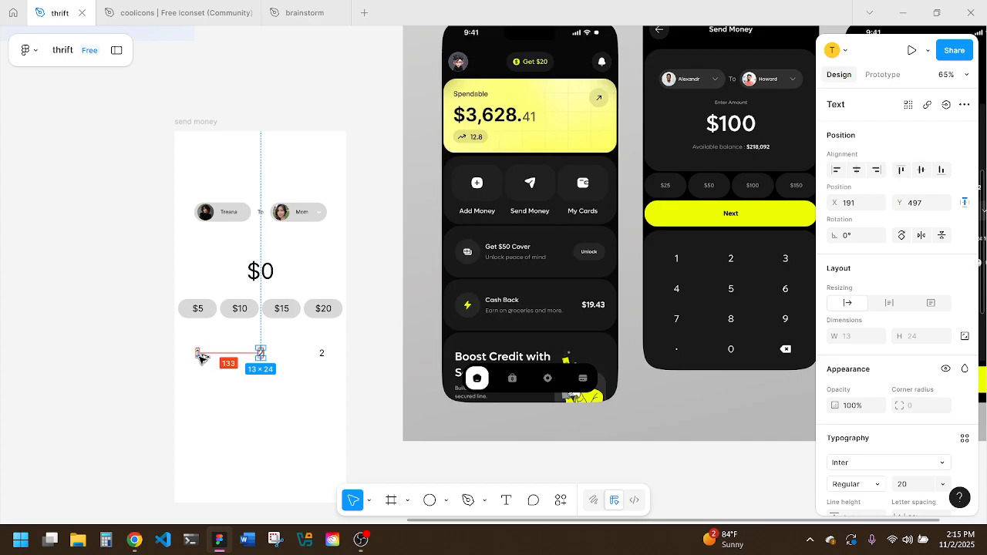
left_click(322, 353)
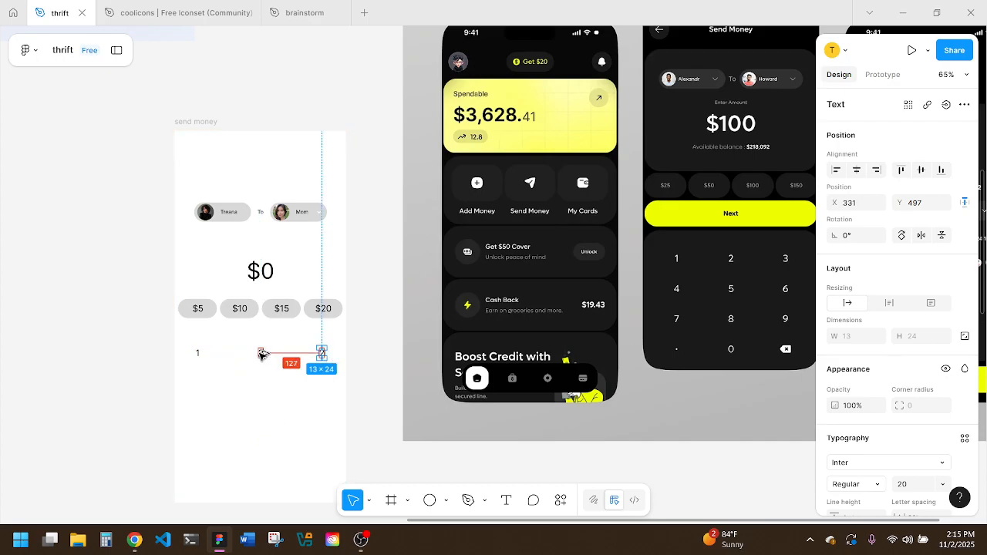
key("Right")
key("Right")
key("Right")
key("Right")
key("Right")
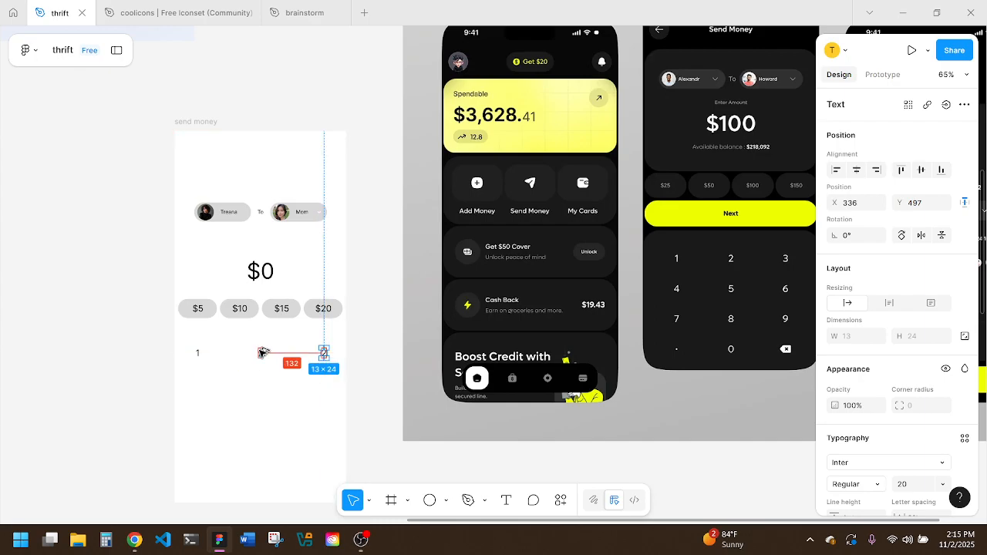
Step: Duplicate the row of three keypad digits directly below at Y 562 and check the gap between the rows
left_click(334, 387)
left_click_drag(336, 378, 191, 349)
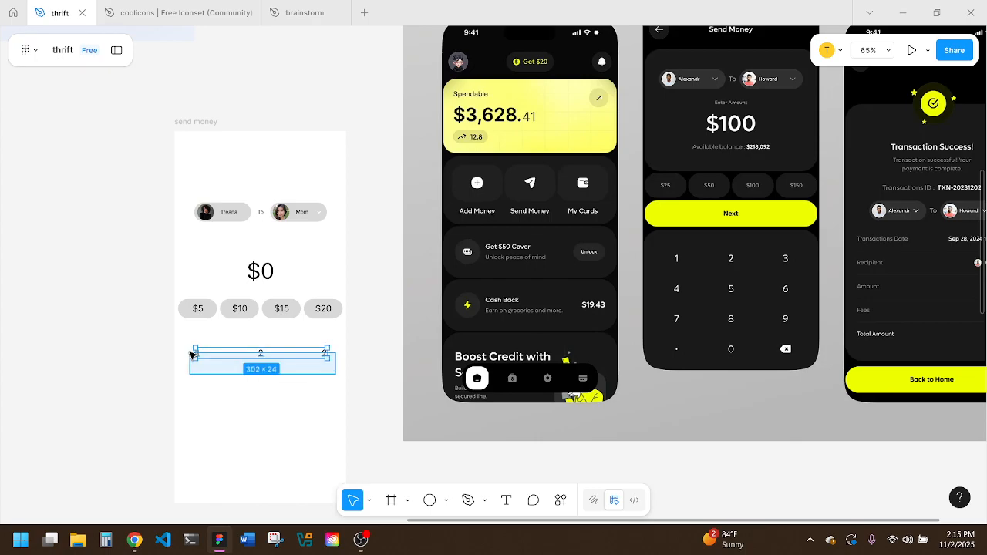
left_click_drag(262, 354, 262, 379)
key("alt")
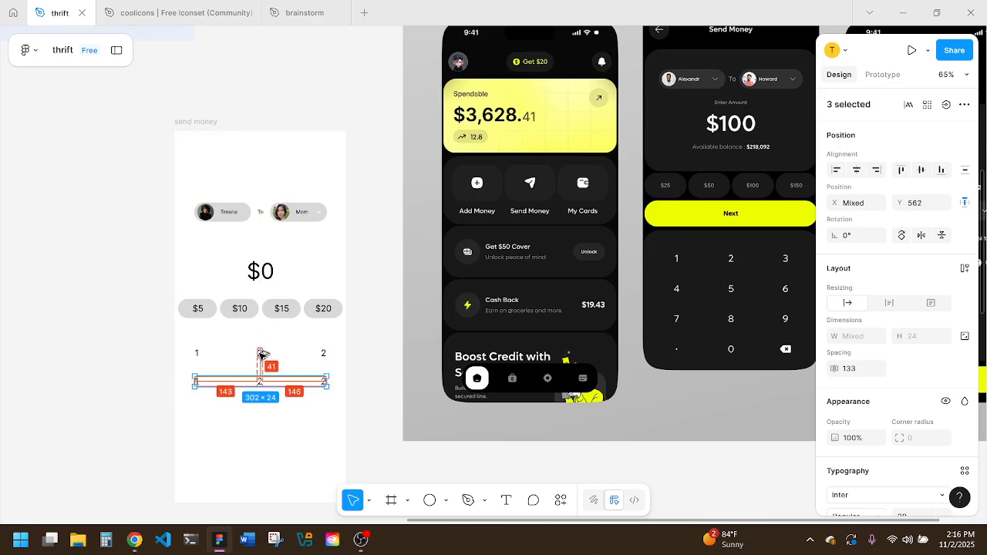
Step: Nudge the second keypad row up to Y 561 and change its digits to 4, 5 and 6
key("Up")
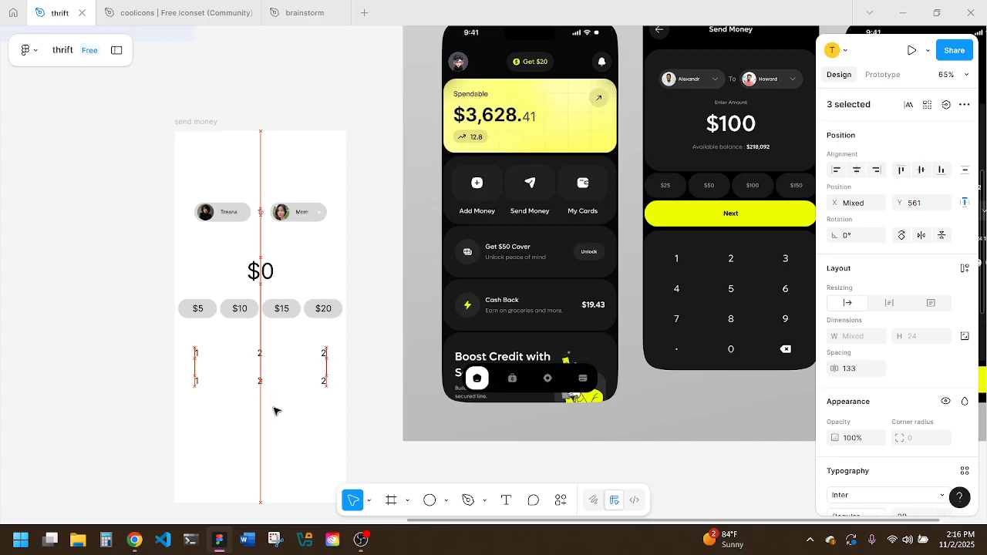
double_click(198, 383)
type("4")
double_click(259, 381)
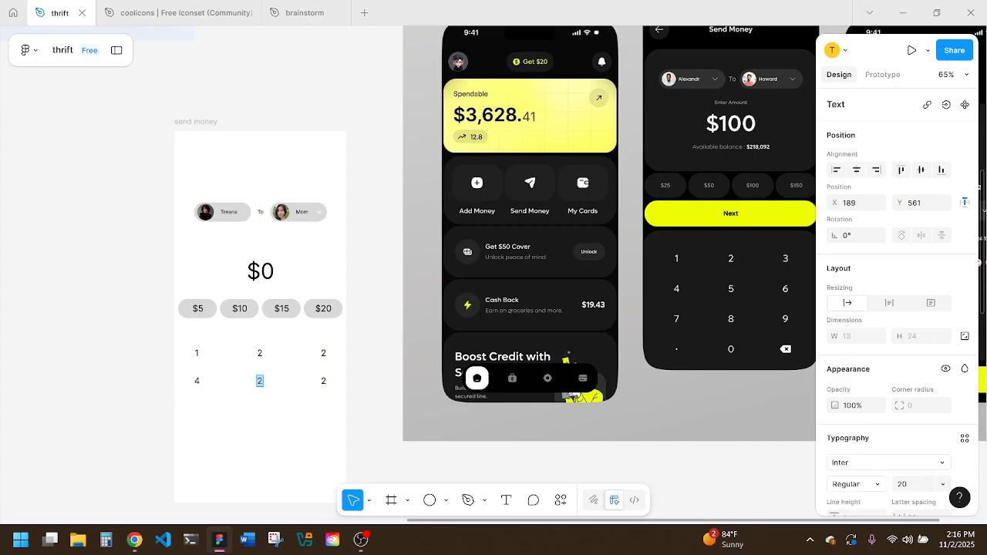
double_click(324, 381)
left_click(324, 420)
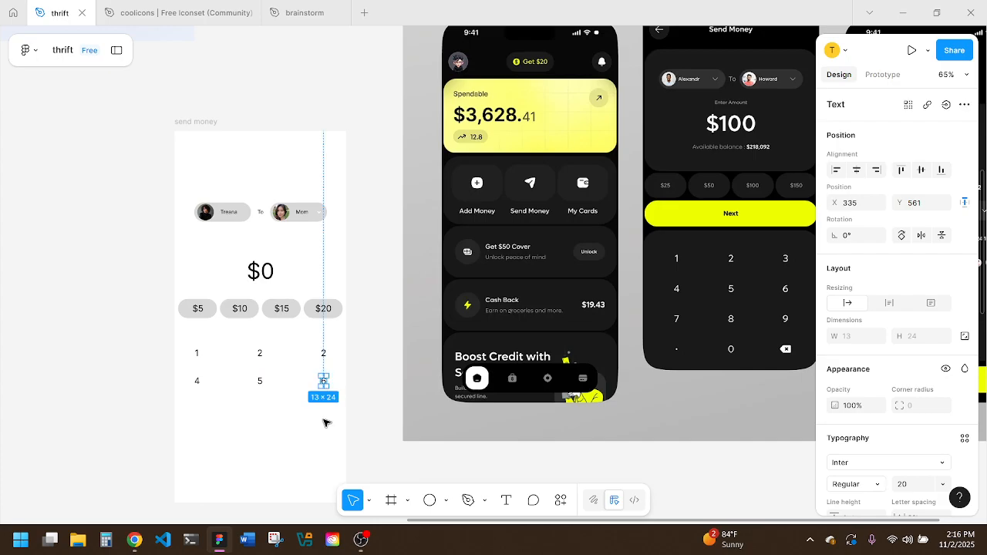
left_click(331, 417)
Step: Duplicate the 4, 5, 6 row directly below as a third keypad row at Y 625
left_click_drag(324, 399, 189, 378)
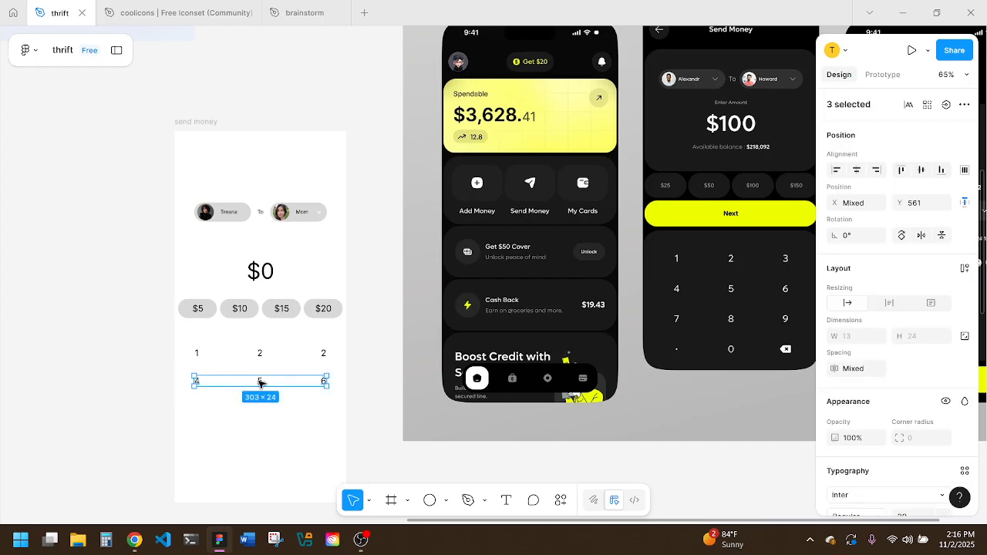
left_click_drag(259, 381, 260, 408)
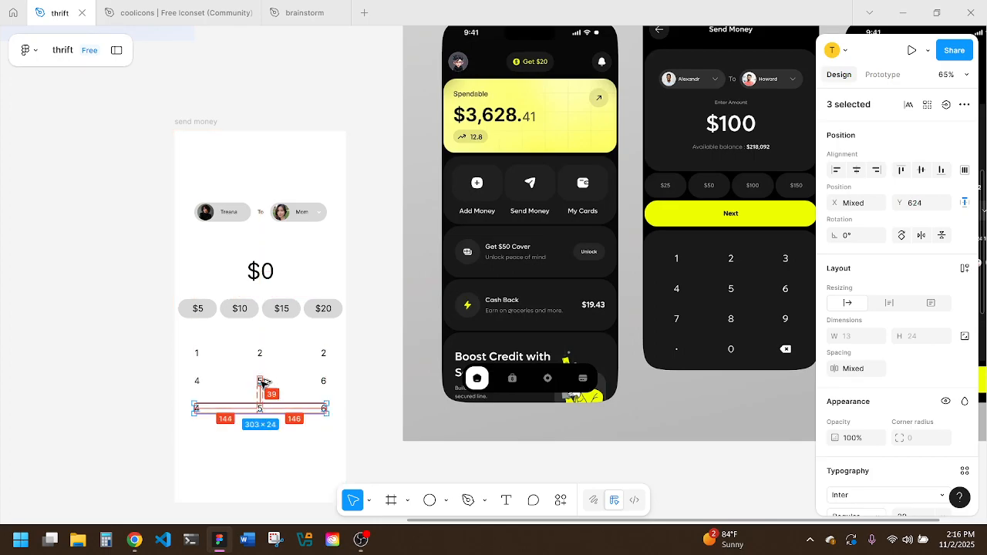
key("Down")
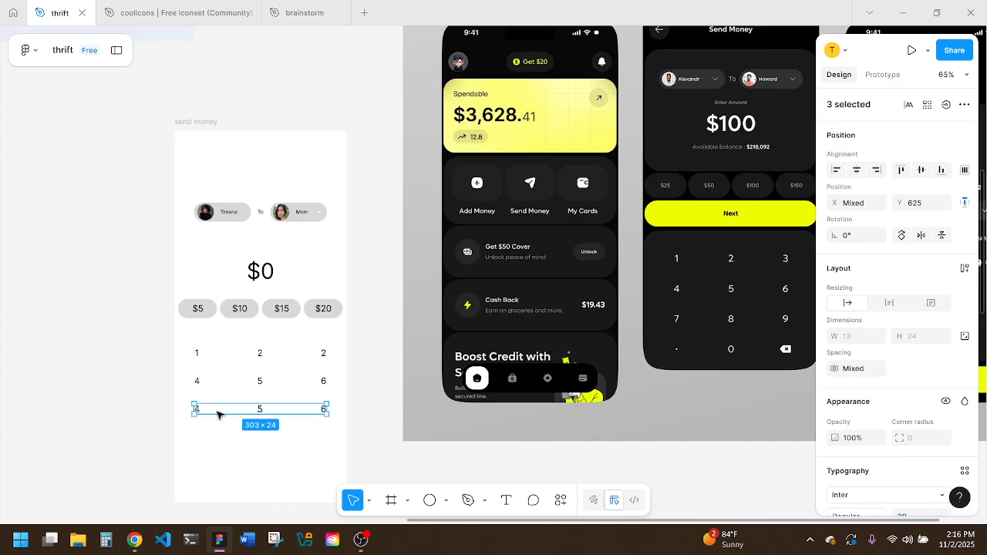
Step: Change the third keypad row's digits to 7, 8 and 9
double_click(198, 410)
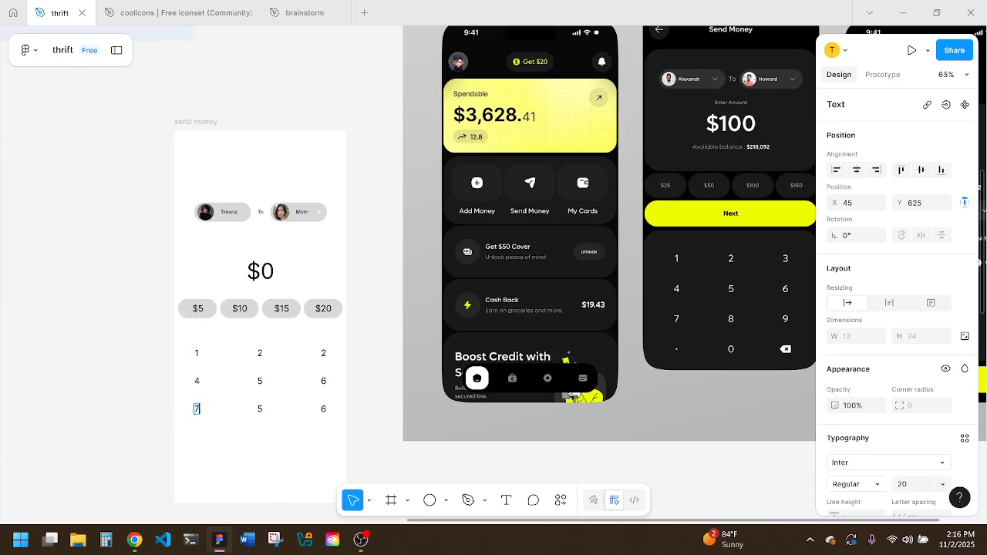
left_click(260, 409)
key("Escape")
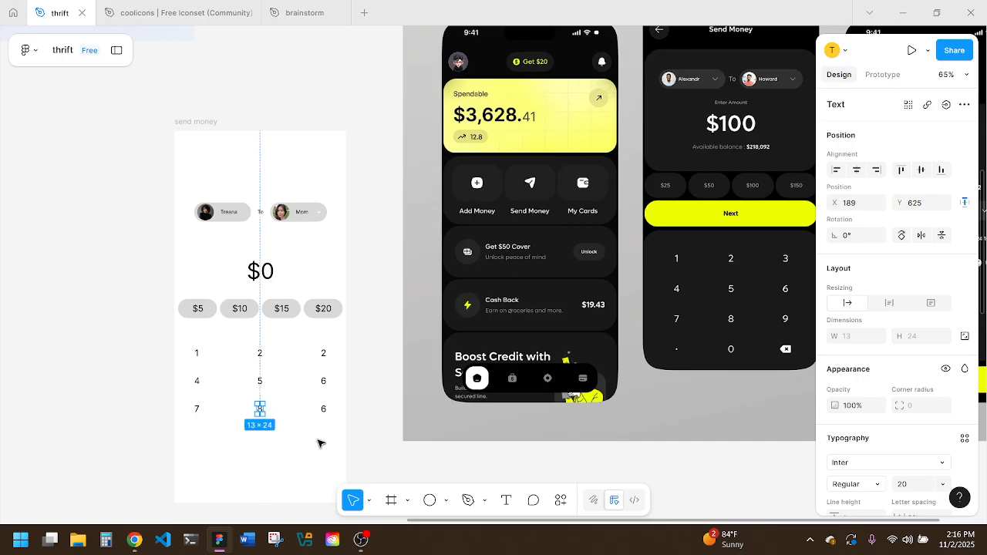
double_click(324, 409)
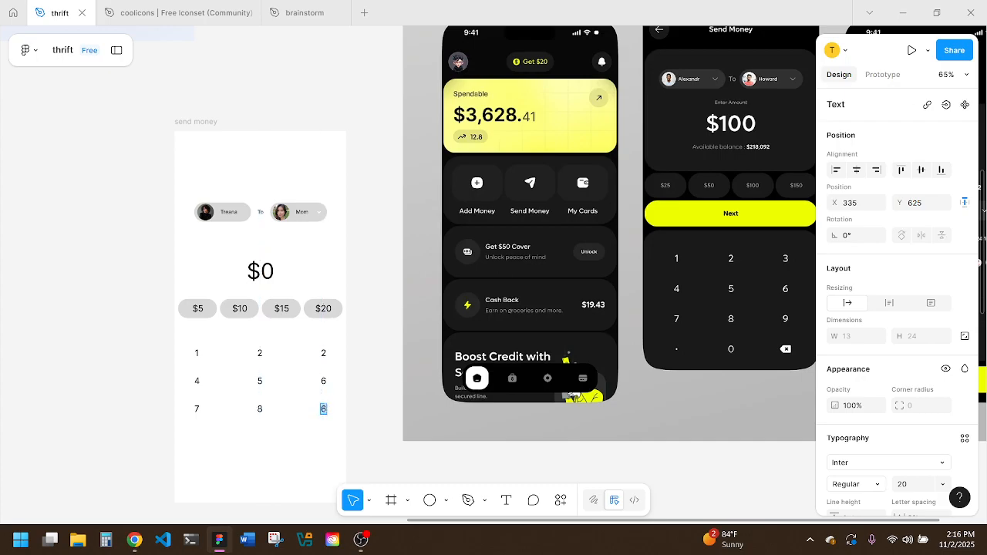
key("Escape")
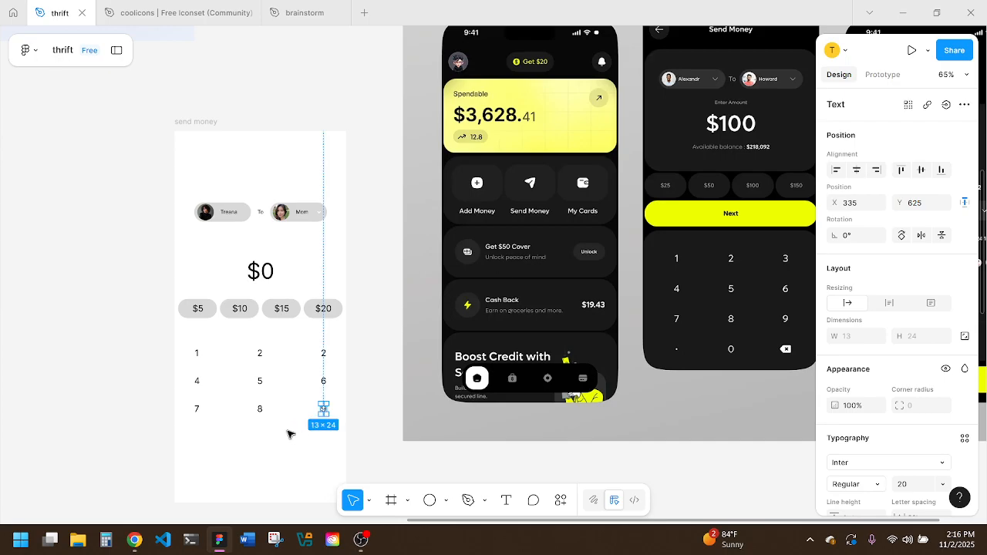
left_click(333, 445)
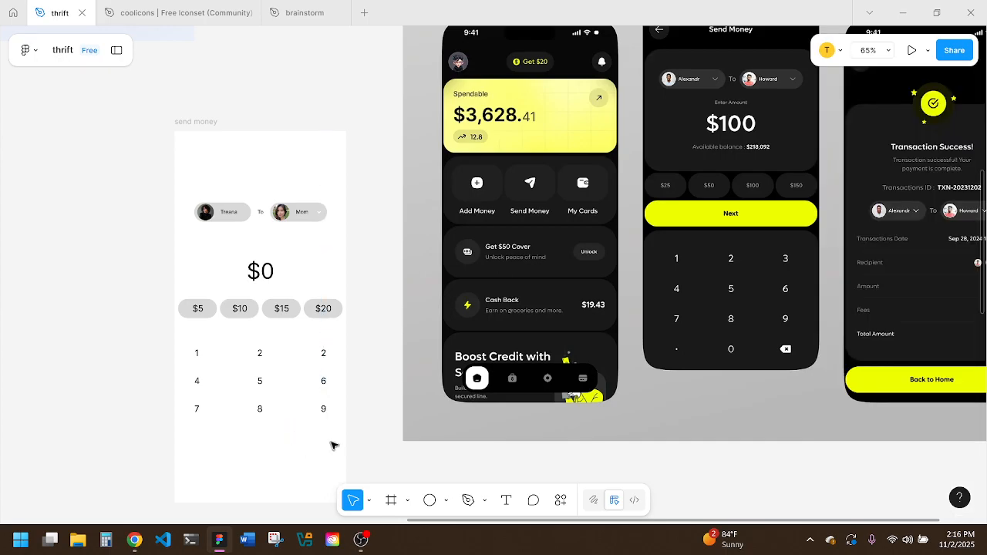
Step: Duplicate the 7, 8, 9 row below at Y 689 and change its first two characters to . and 0
left_click_drag(333, 444, 186, 407)
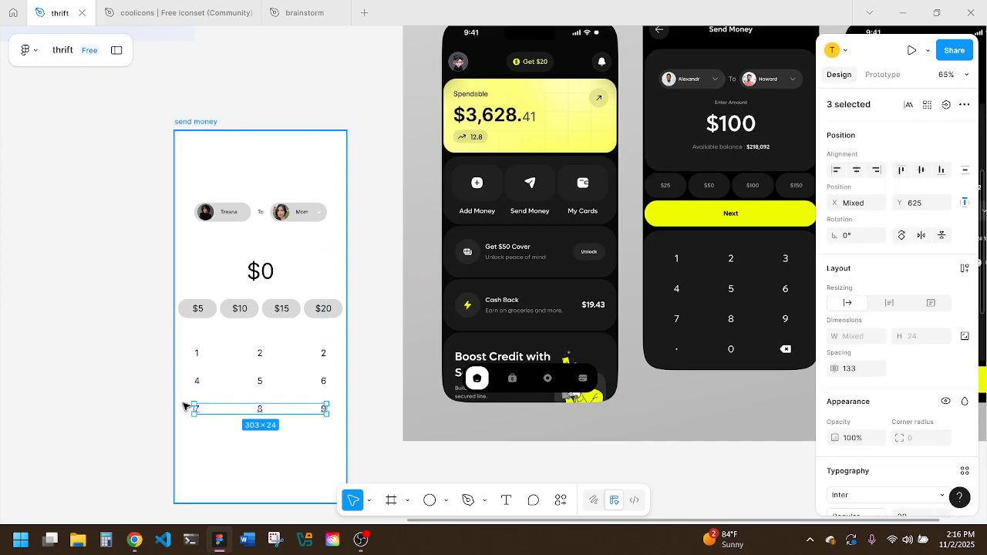
left_click_drag(260, 410, 260, 439)
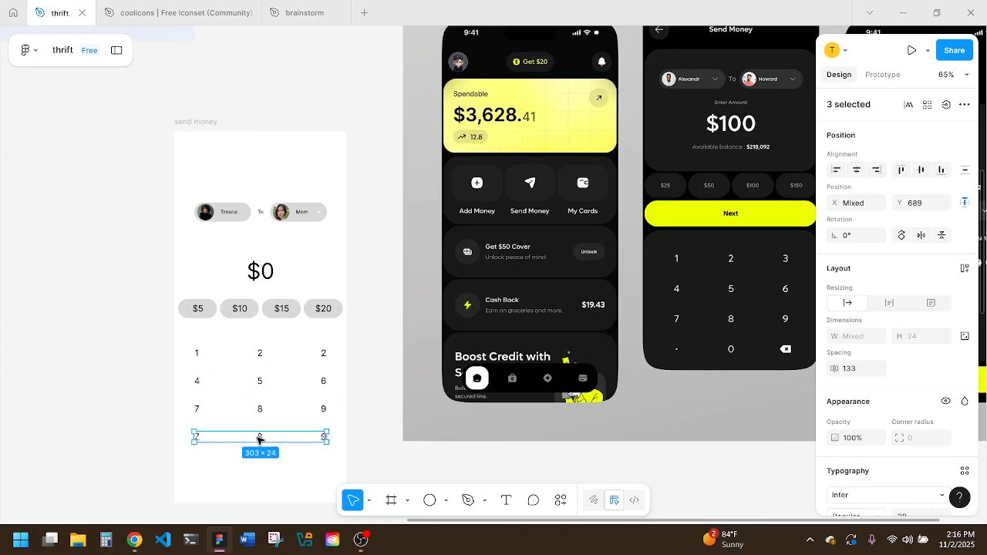
left_click(198, 438)
type(".")
key("Escape")
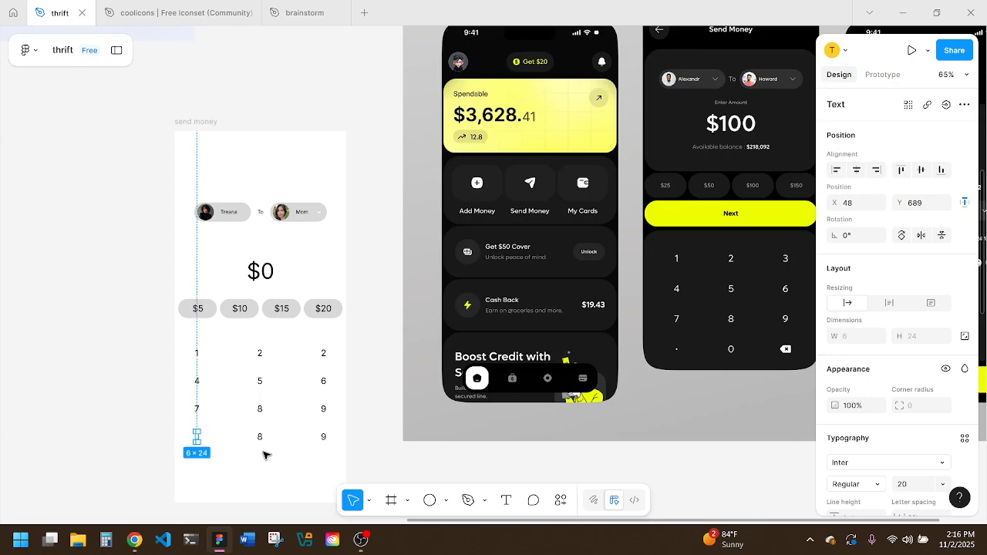
left_click(260, 438)
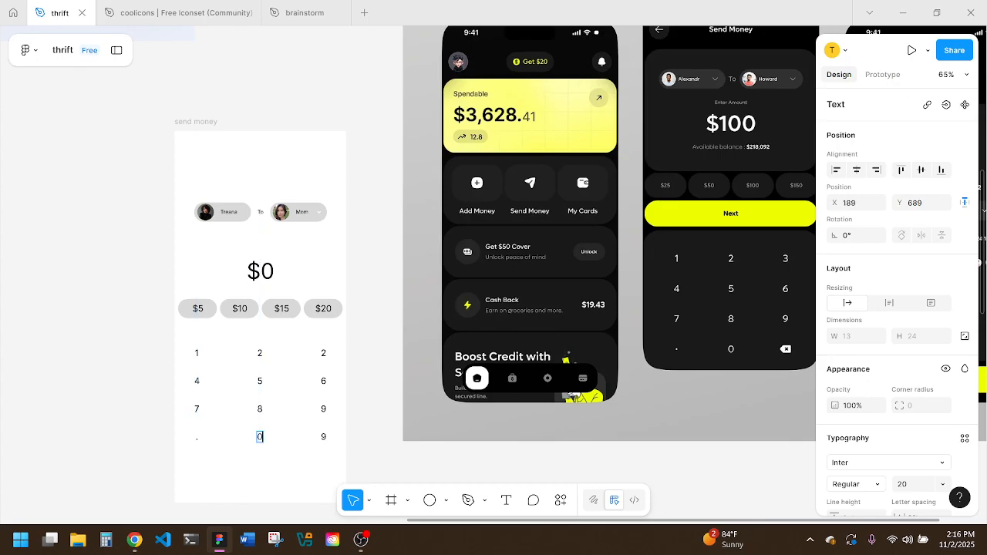
left_click(310, 458)
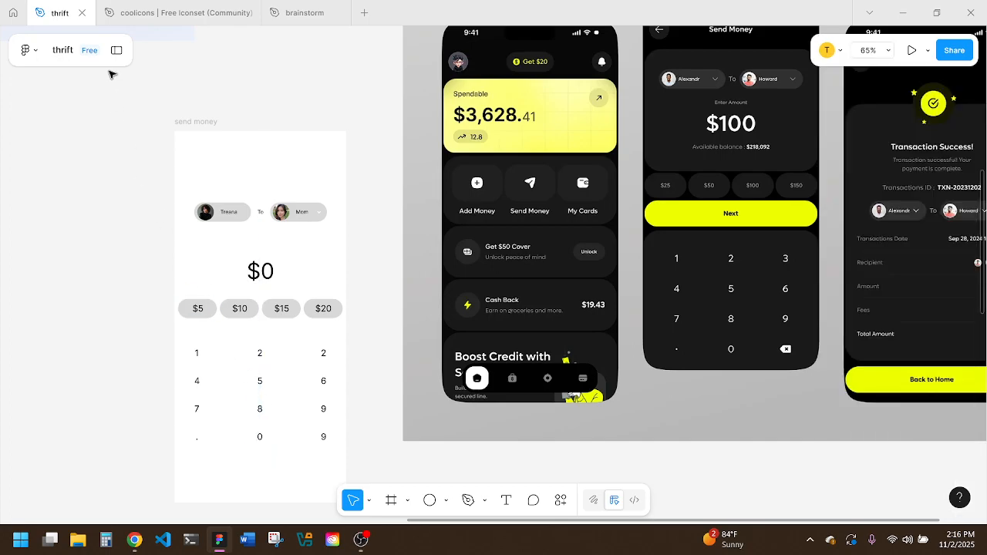
Step: Change the last digit of the first keypad row to 3
left_click(323, 353)
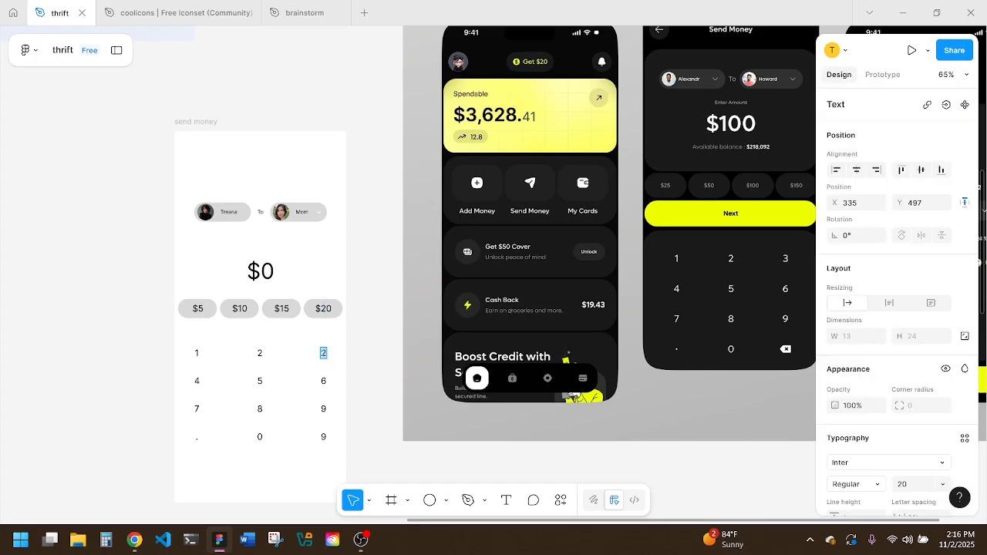
left_click(300, 335)
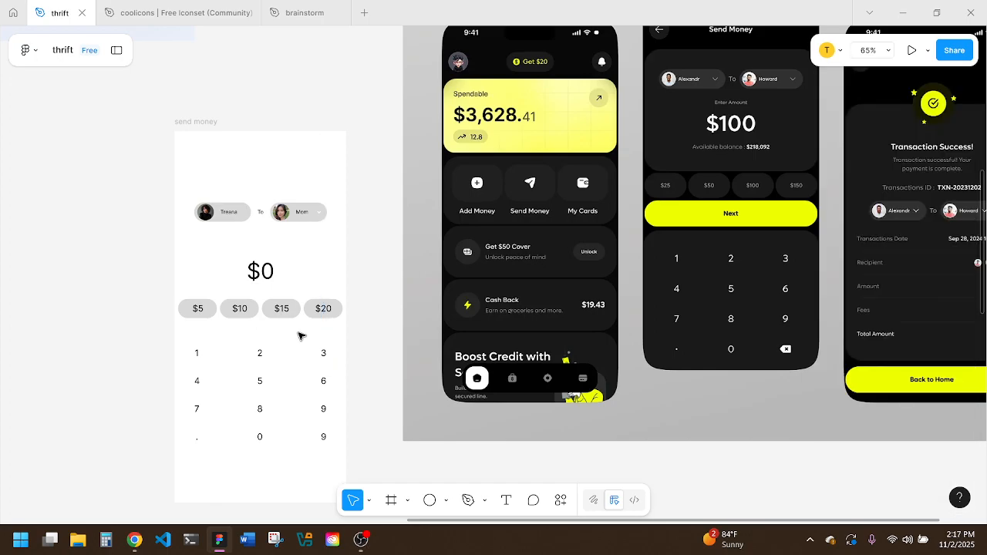
Step: Look through the icon categories in the coolicons file for a backspace icon for the keypad
left_click(228, 15)
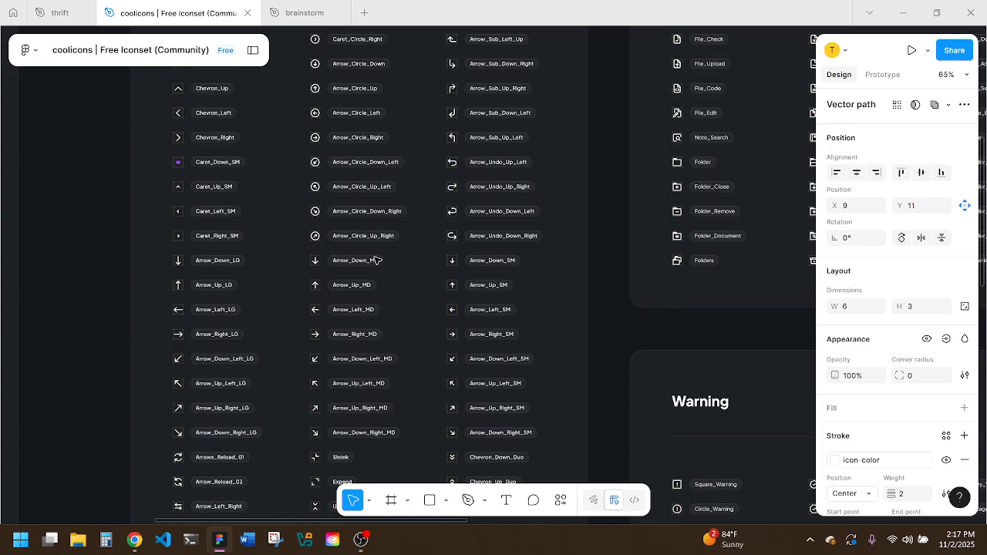
scroll(375, 260, "down", 5)
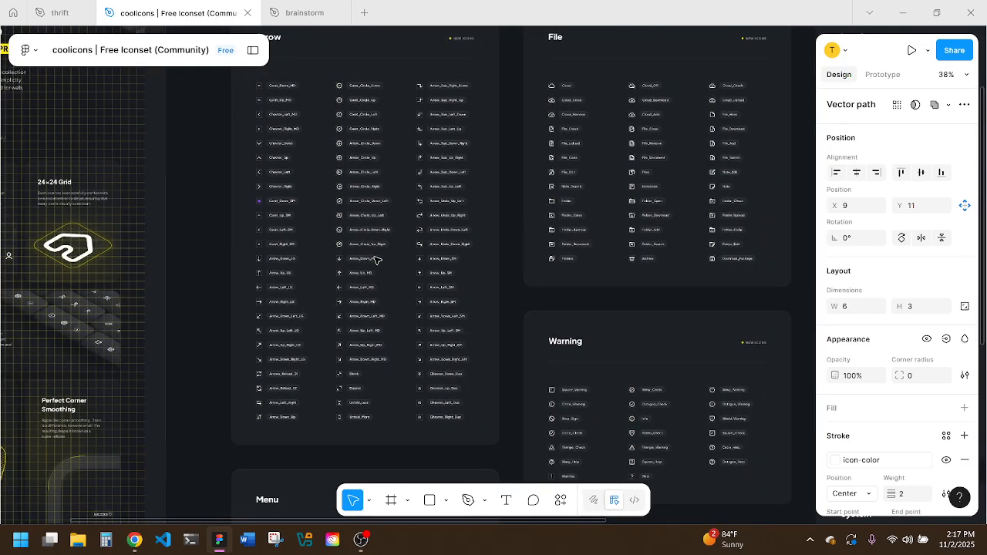
scroll(375, 260, "right", 10)
scroll(376, 260, "right", 9)
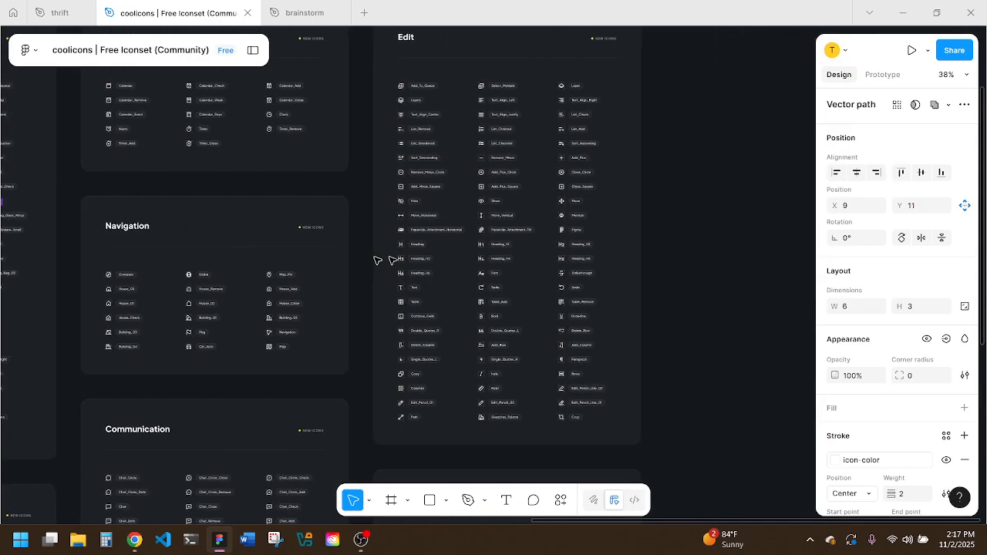
scroll(538, 260, "up", 5)
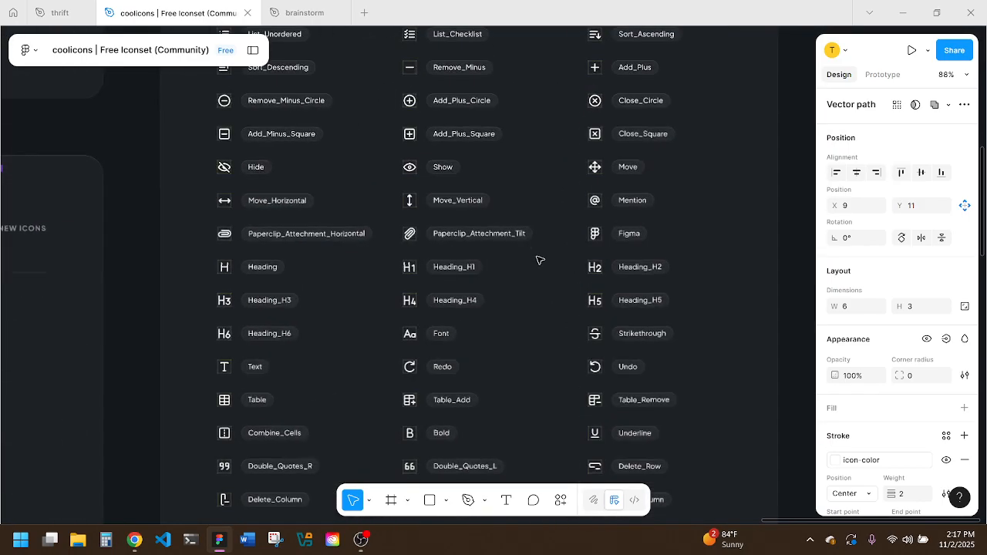
scroll(537, 260, "down", 3)
scroll(538, 260, "up", 2)
scroll(537, 260, "down", 3)
scroll(538, 260, "down", 1)
scroll(540, 260, "down", 1)
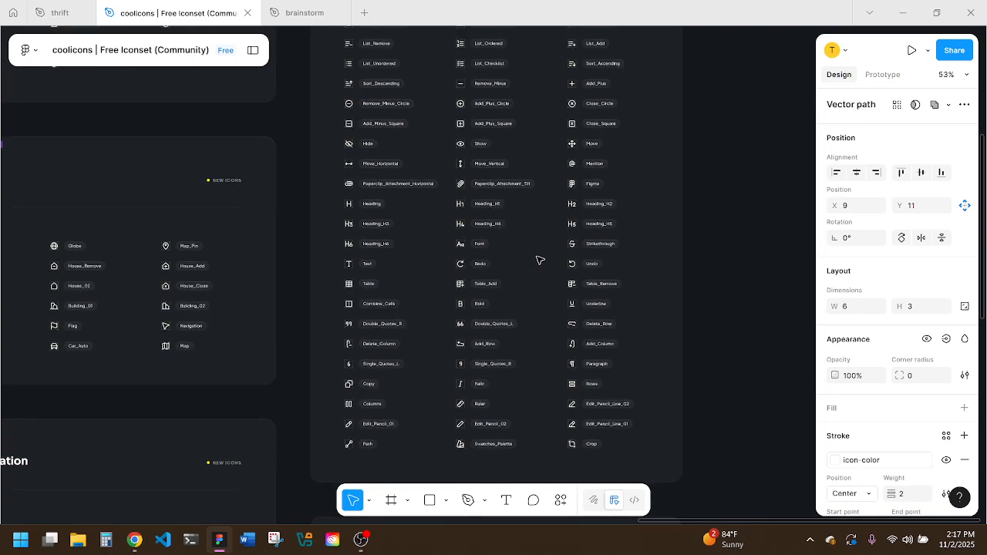
scroll(540, 260, "down", 3)
scroll(540, 260, "left", 5)
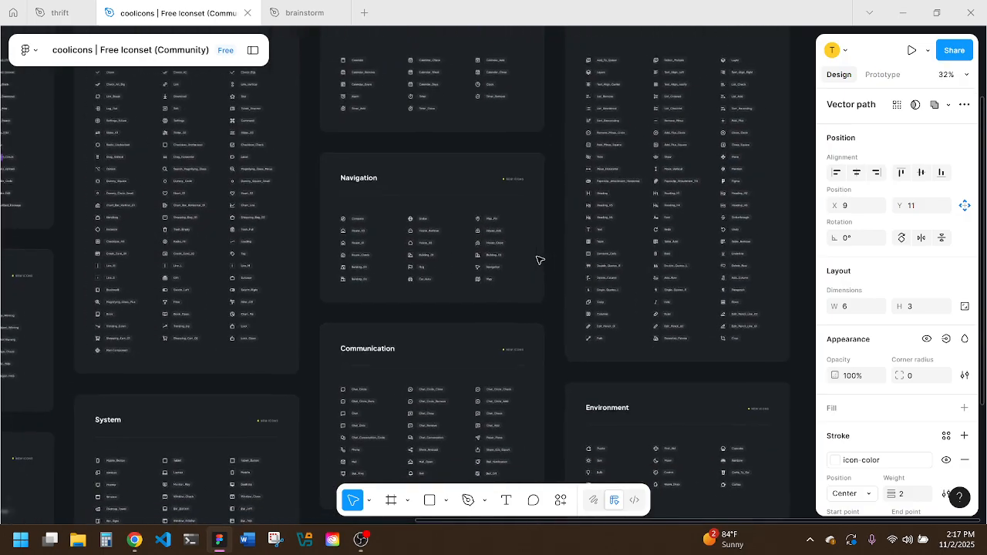
scroll(538, 260, "left", 5)
scroll(538, 260, "up", 2)
scroll(539, 260, "up", 3)
scroll(540, 260, "up", 3)
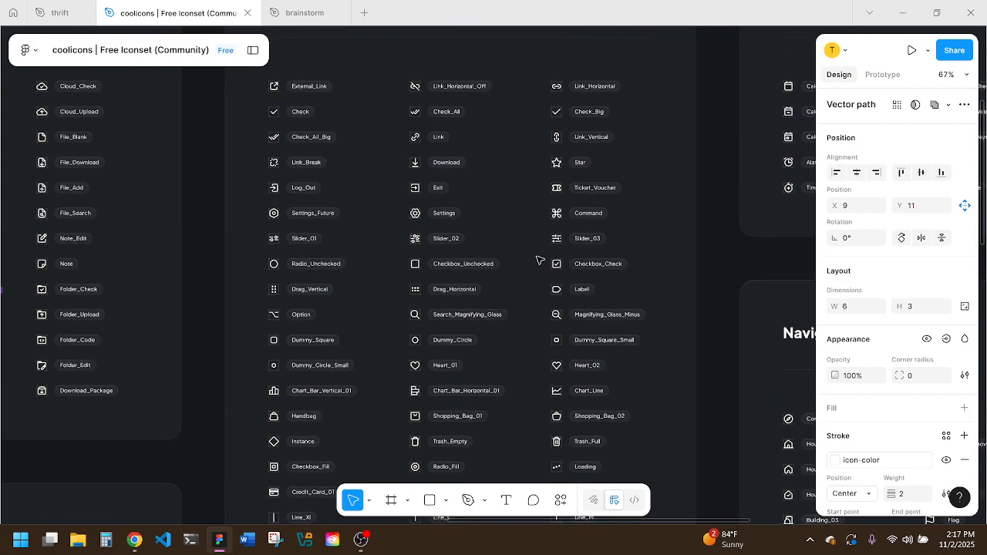
scroll(538, 260, "down", 1)
Step: Return to the thrift file and examine the keypad and send money reference screens around the design
left_click(49, 14)
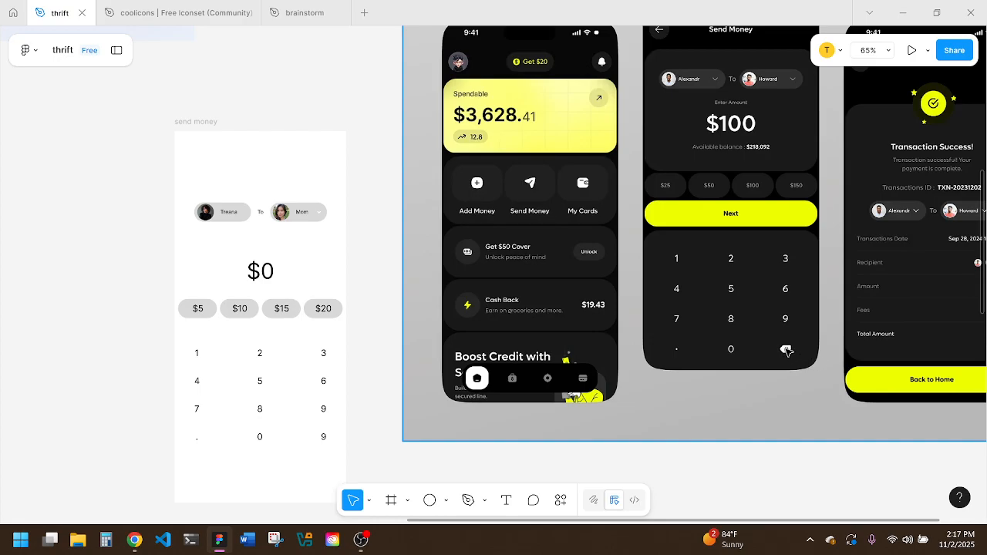
left_click(185, 12)
left_click(23, 11)
left_click(54, 12)
scroll(181, 190, "down", 3)
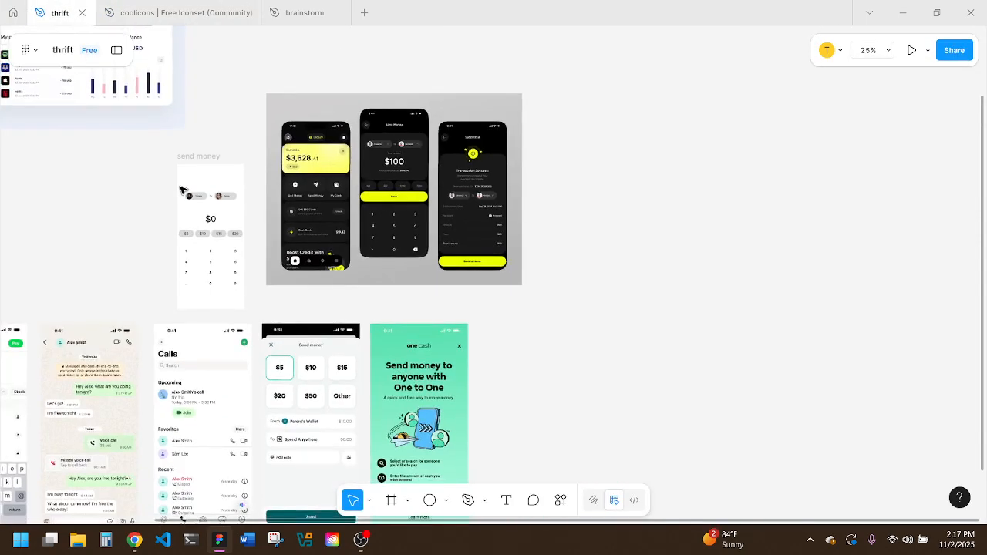
scroll(180, 190, "down", 3)
scroll(181, 190, "left", 5)
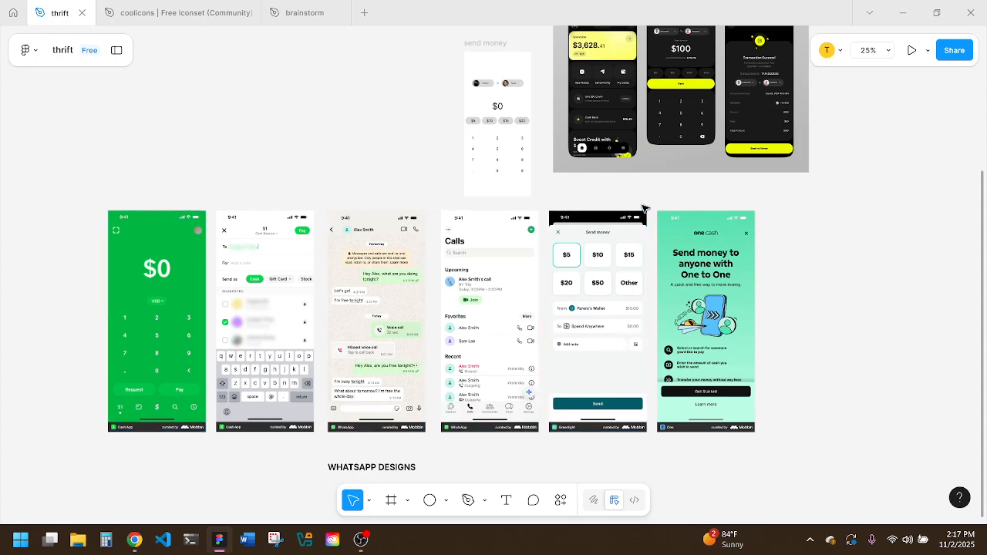
scroll(657, 110, "up", 3)
scroll(657, 109, "up", 2)
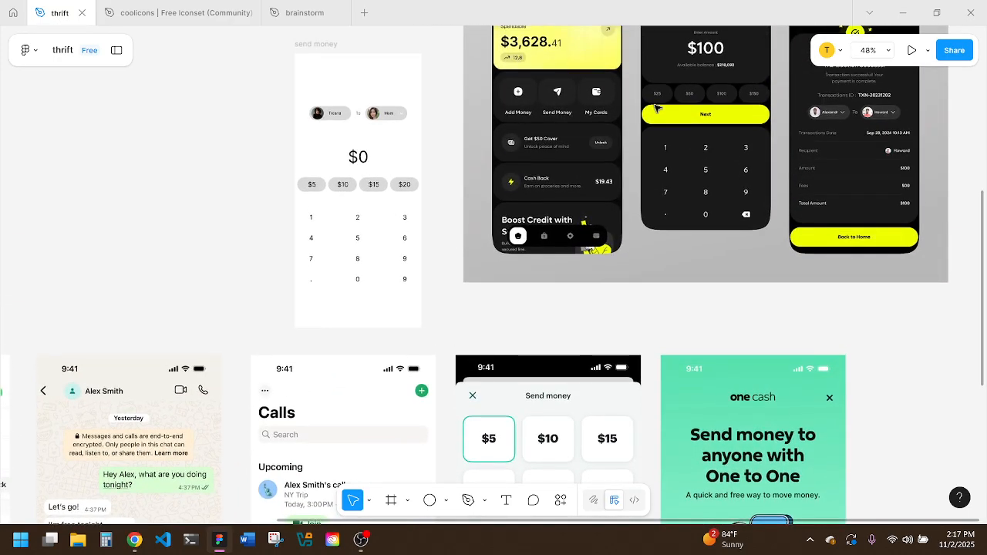
scroll(628, 304, "down", 5)
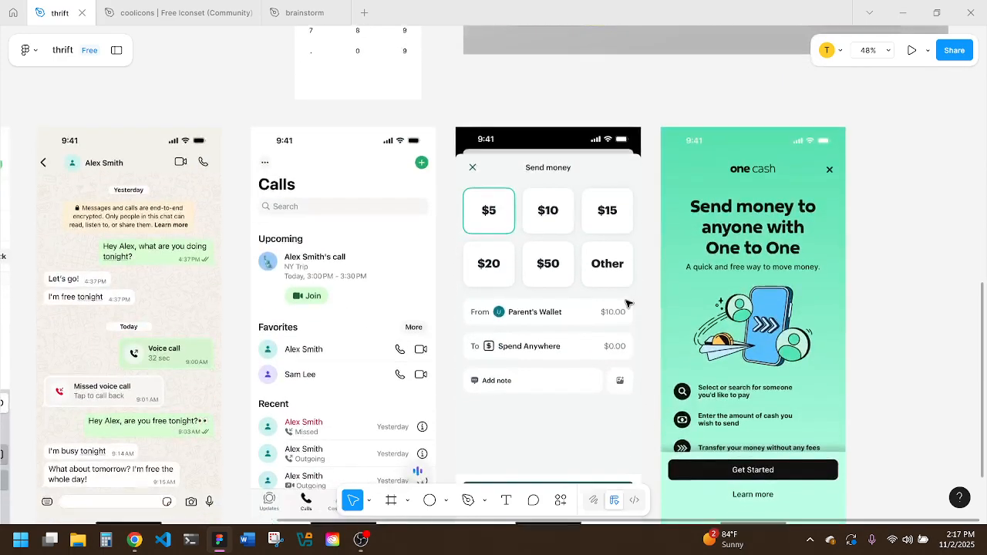
Step: Switch to Mobbin in Chrome, search the iOS apps for greenl and open the Greenlight app page
left_click(134, 540)
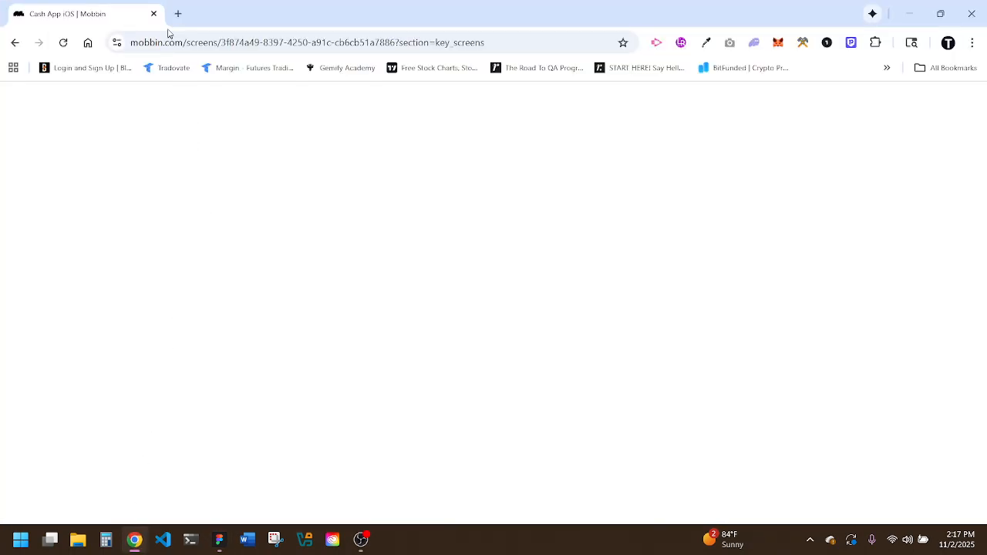
left_click(935, 128)
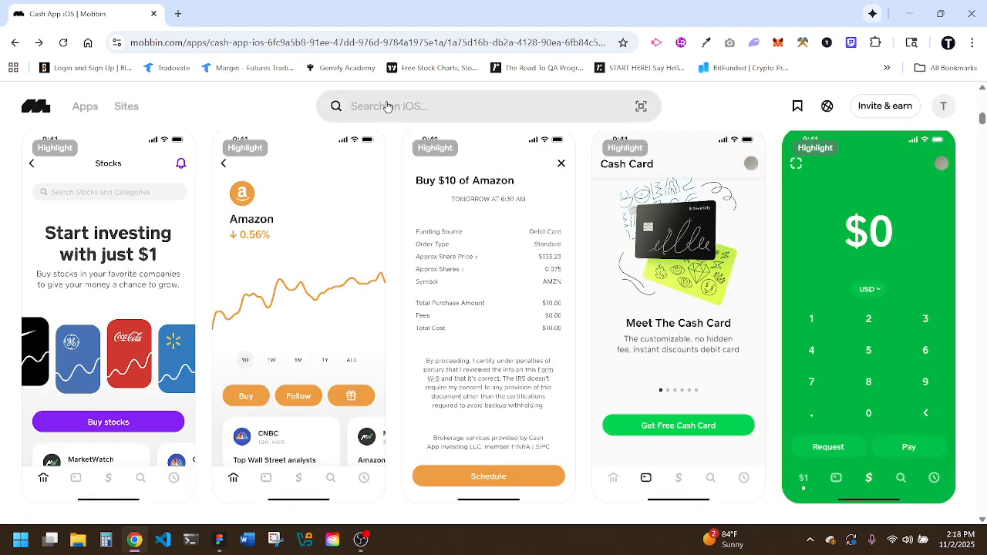
left_click(388, 106)
type("gree")
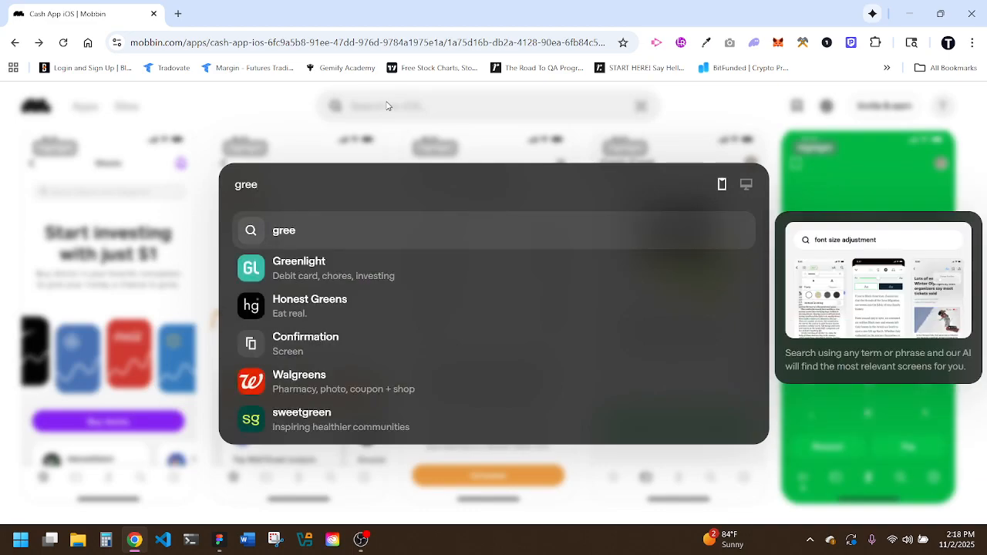
type("nl")
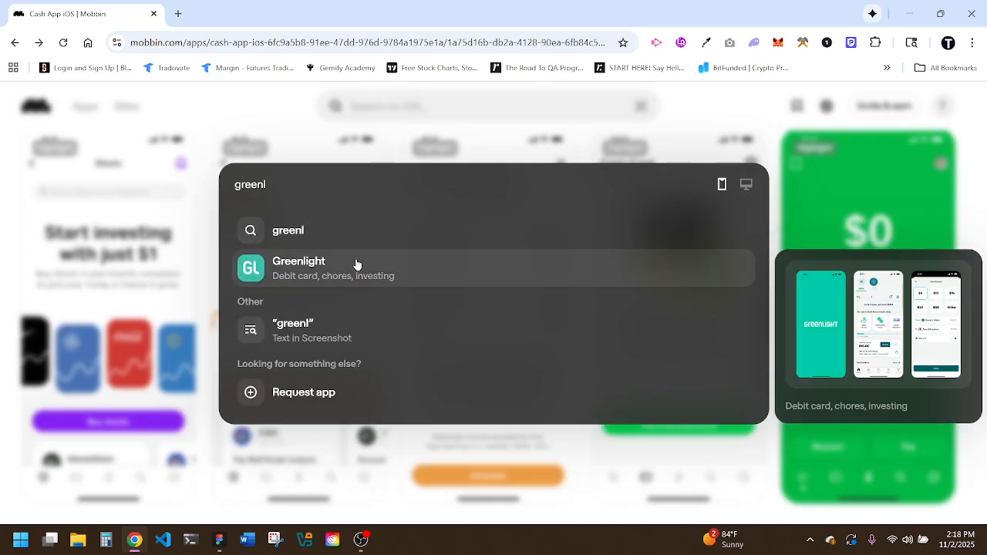
left_click(356, 265)
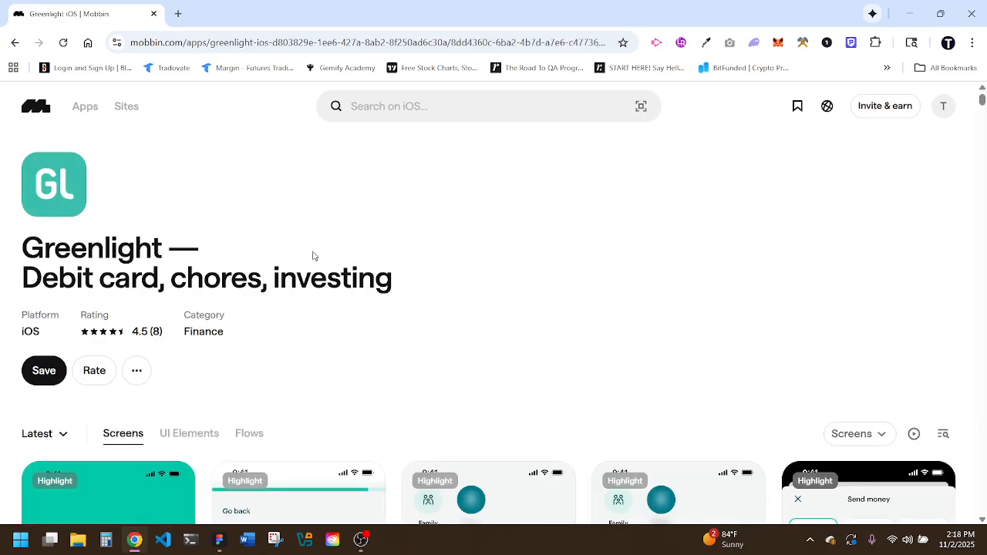
Step: Look through the Greenlight app's highlighted and full screen listings on Mobbin for money transfer references
scroll(17, 425, "down", 4)
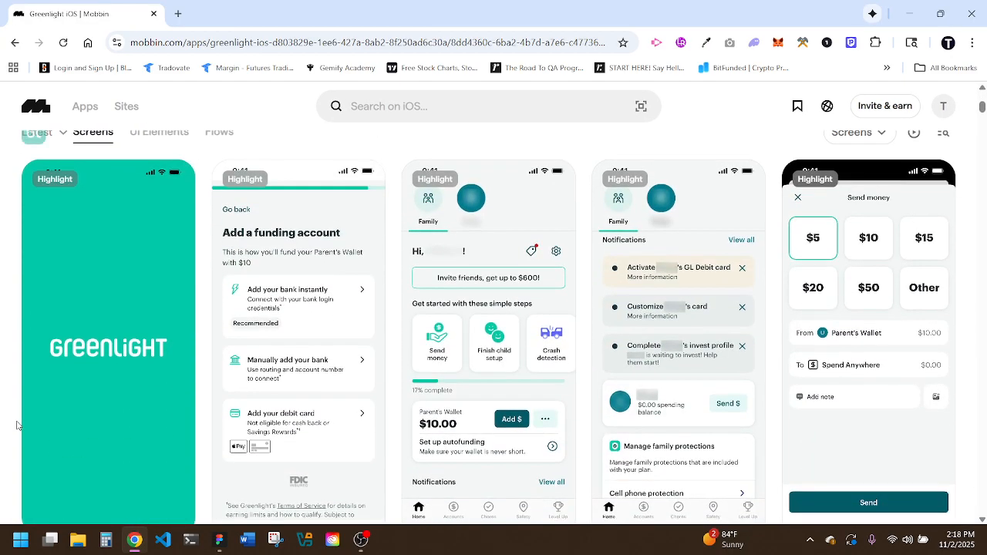
scroll(16, 425, "down", 4)
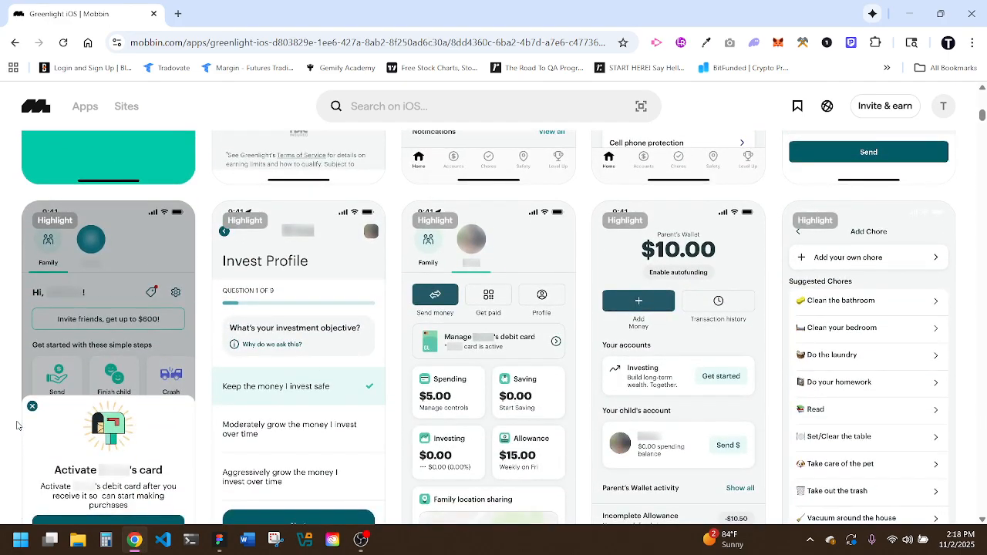
scroll(16, 425, "down", 1)
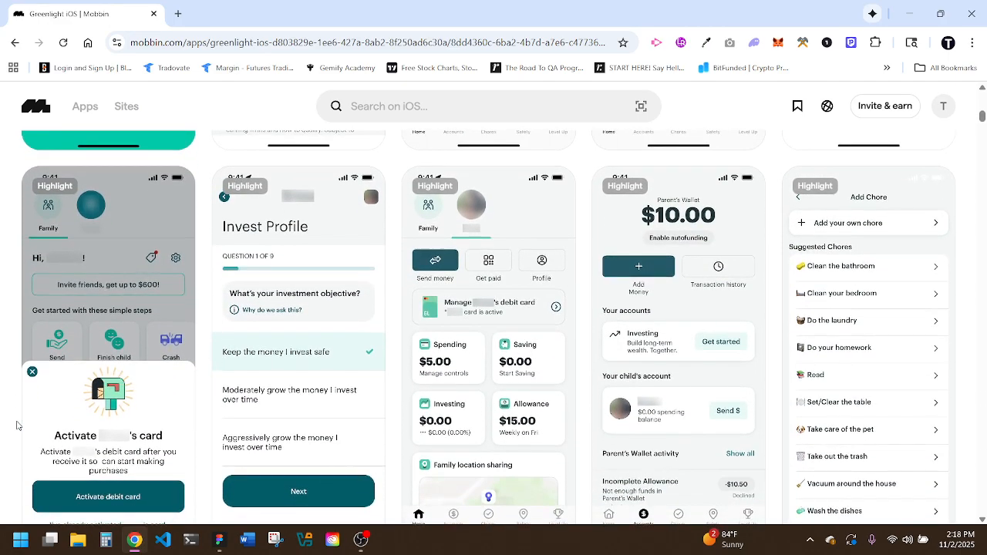
scroll(16, 425, "down", 1)
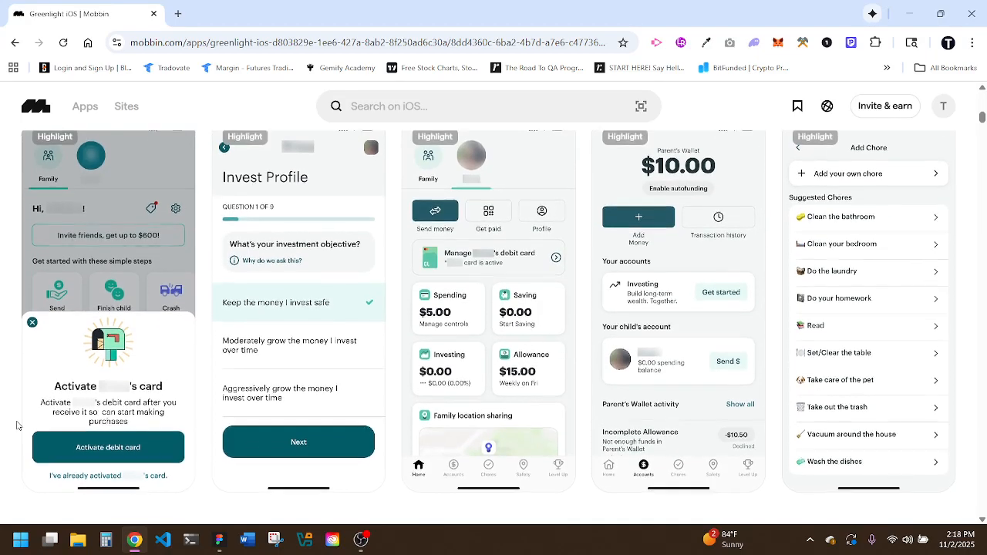
scroll(16, 426, "down", 3)
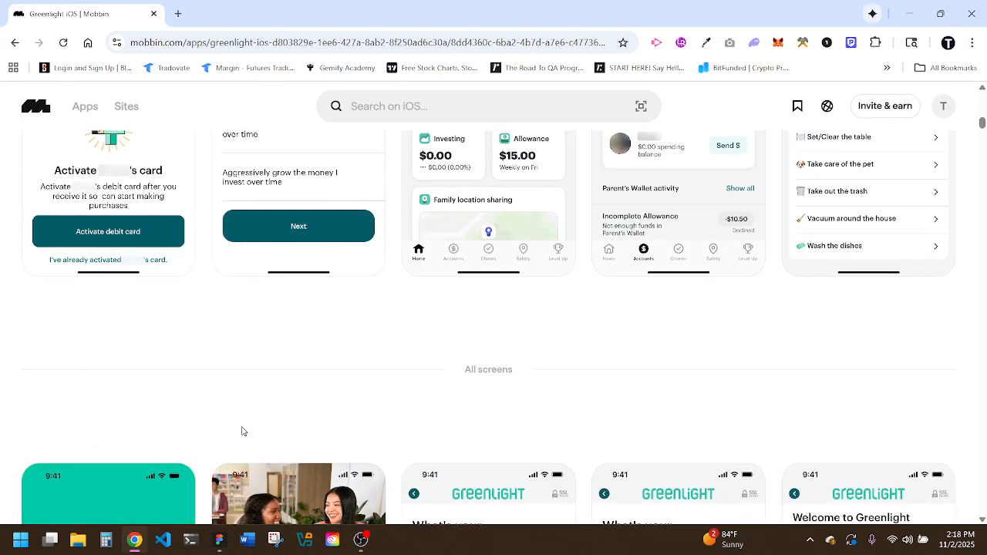
scroll(462, 407, "down", 2)
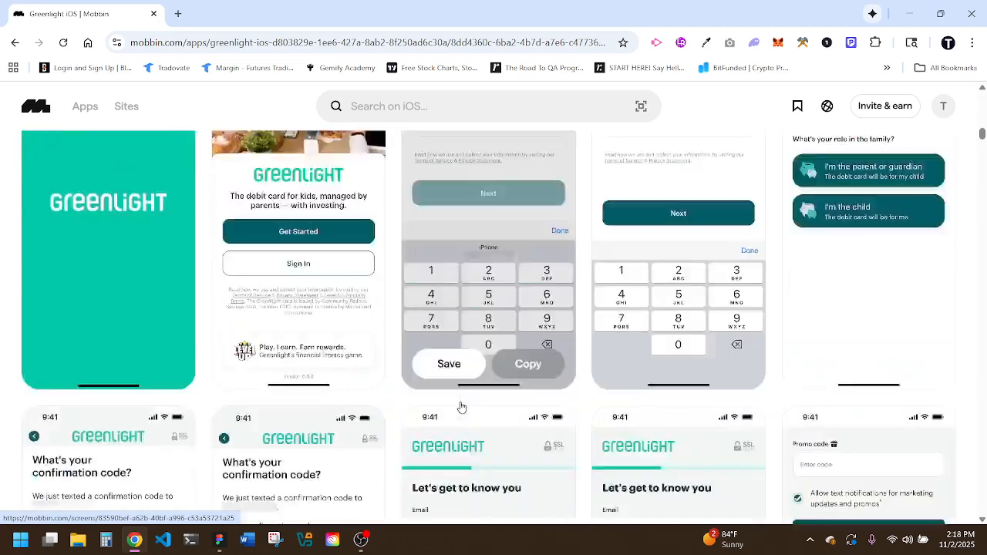
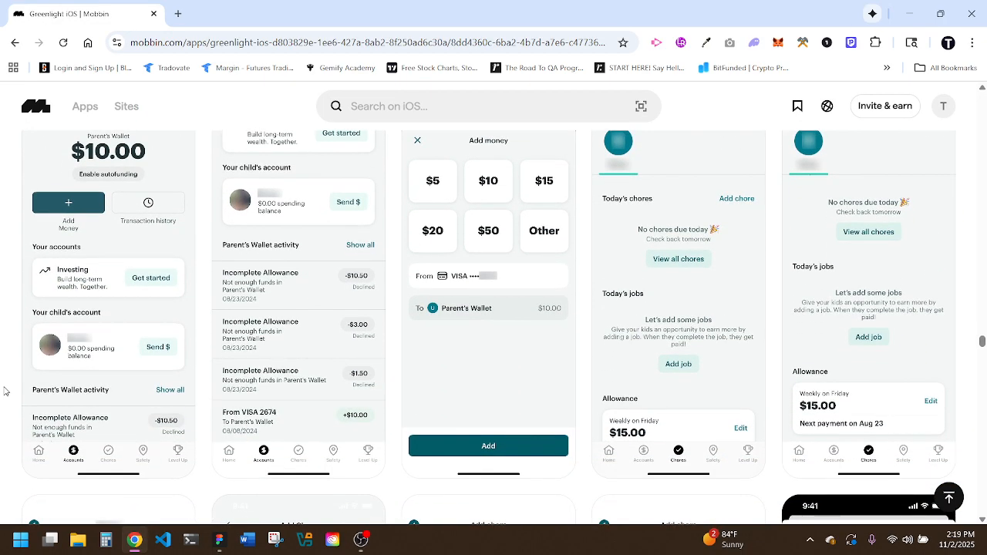
scroll(4, 392, "up", 1)
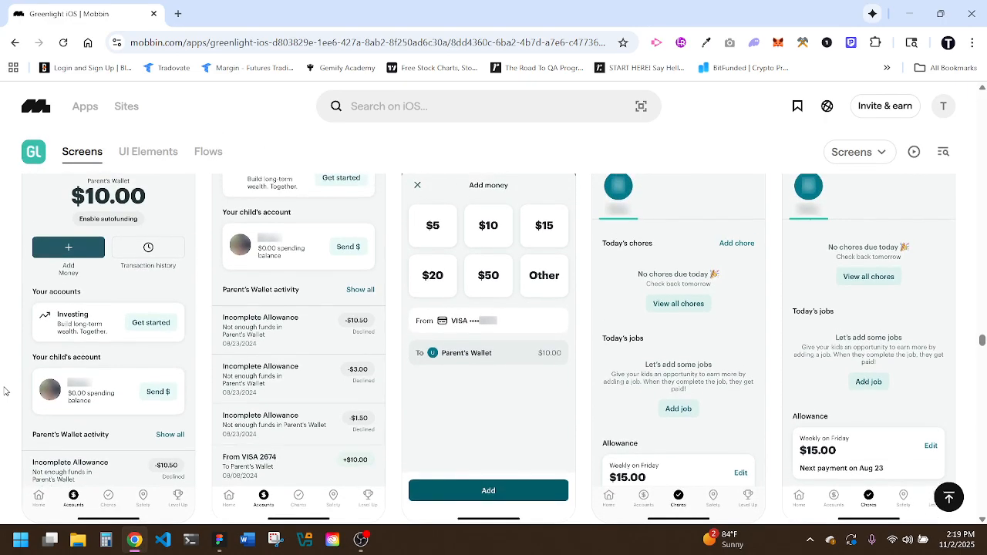
scroll(4, 391, "down", 10)
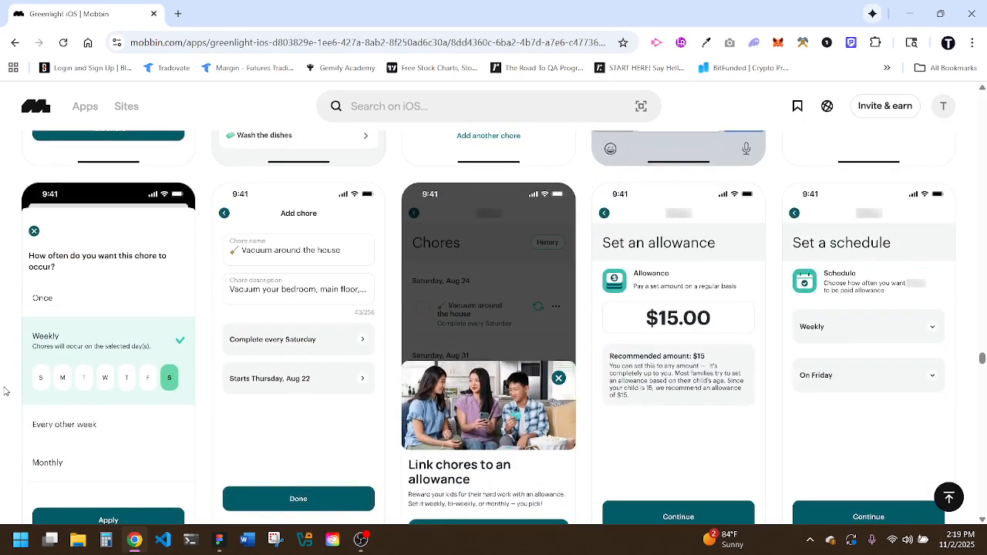
scroll(4, 392, "down", 5)
scroll(4, 392, "down", 7)
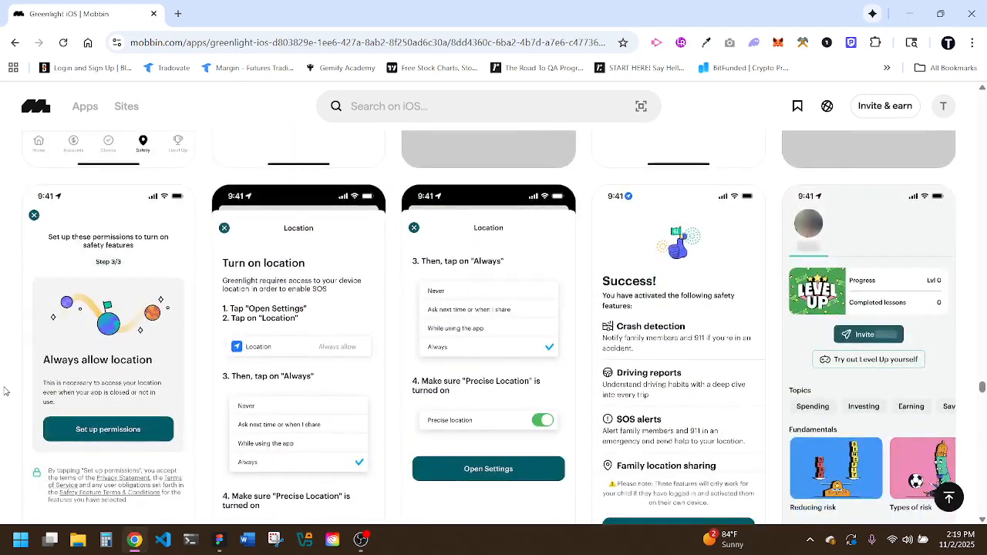
scroll(4, 392, "down", 5)
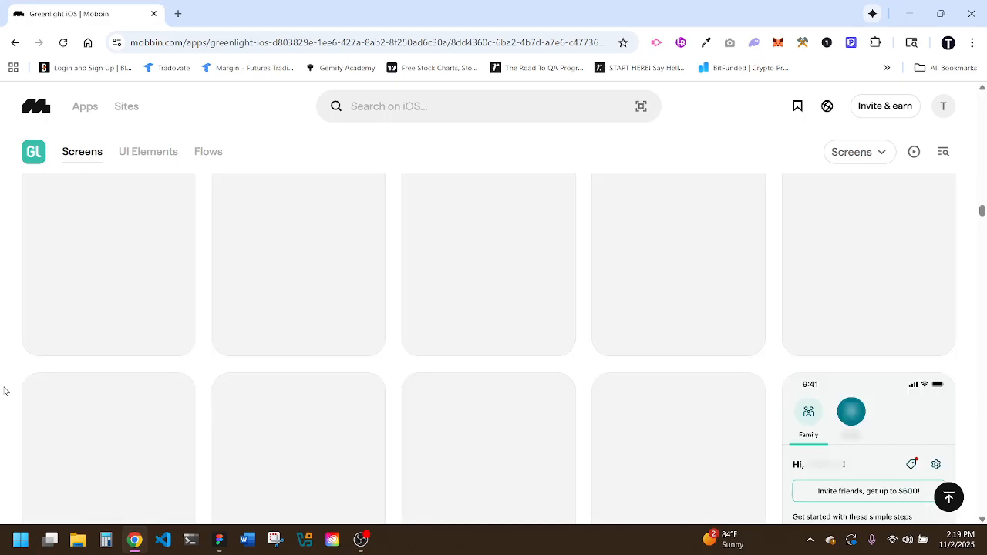
scroll(4, 392, "up", 10)
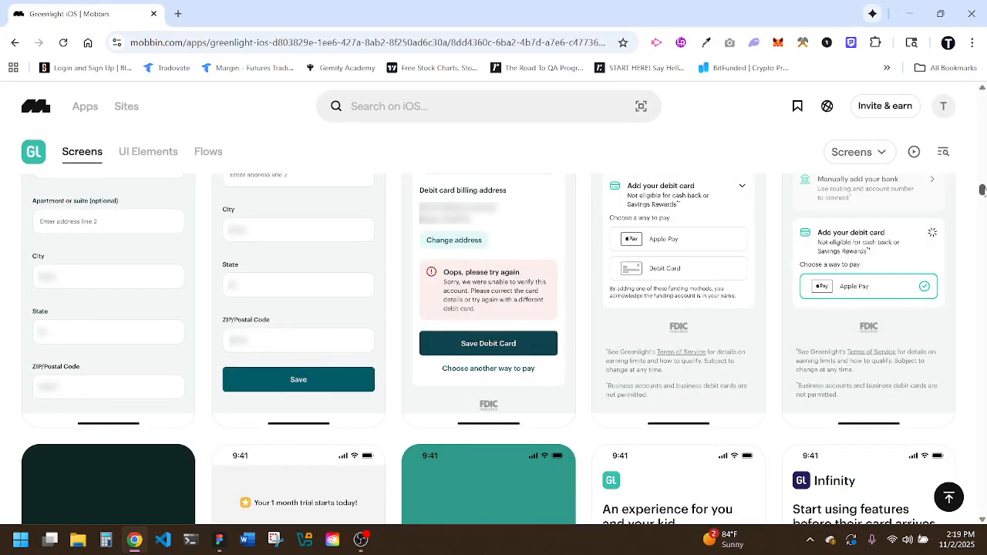
left_click_drag(983, 189, 983, 91)
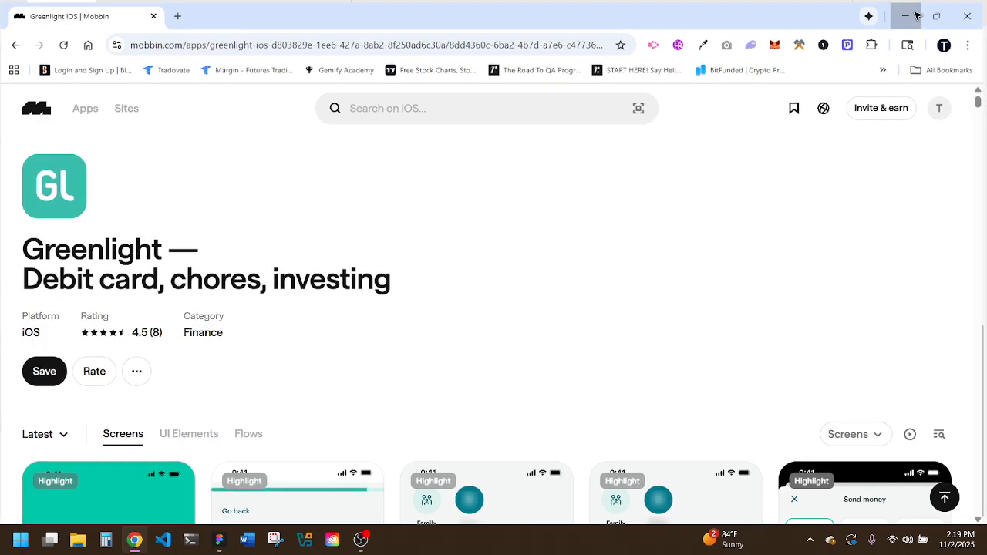
Step: Return to the thrift file in Figma and delete the extra 9 from the bottom row of the send money keypad
left_click(917, 15)
scroll(628, 251, "down", 1)
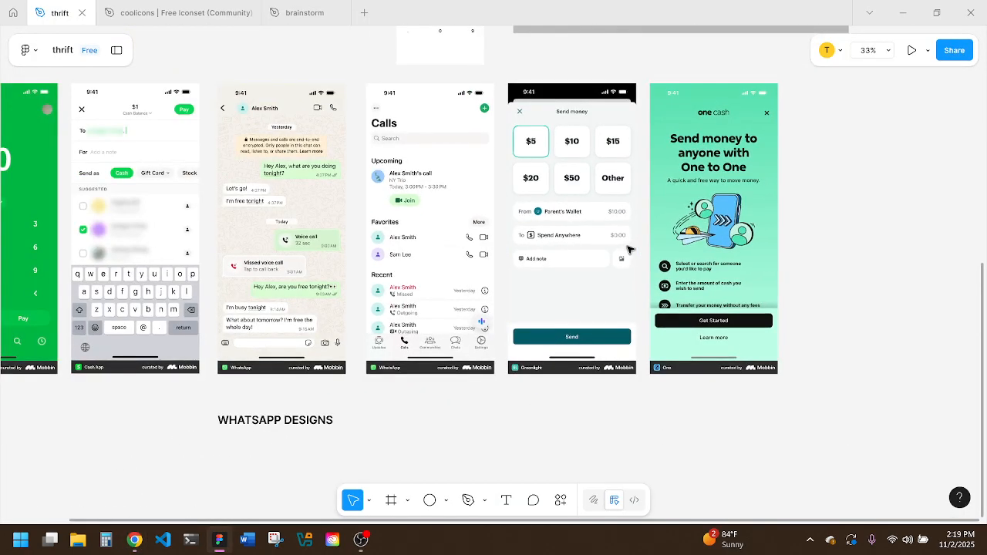
scroll(292, 299, "left", 4)
scroll(131, 301, "left", 1)
scroll(131, 301, "left", 3)
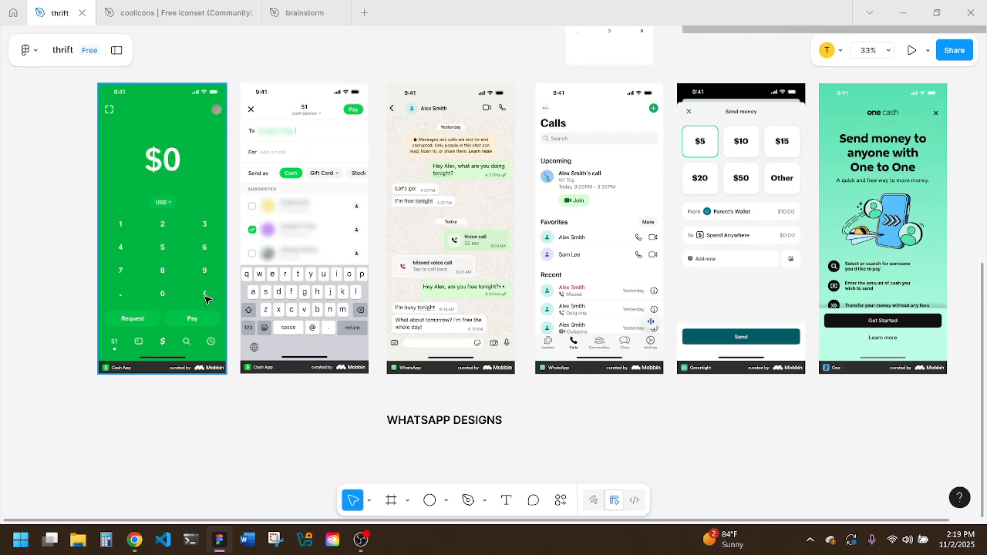
scroll(472, 190, "up", 20)
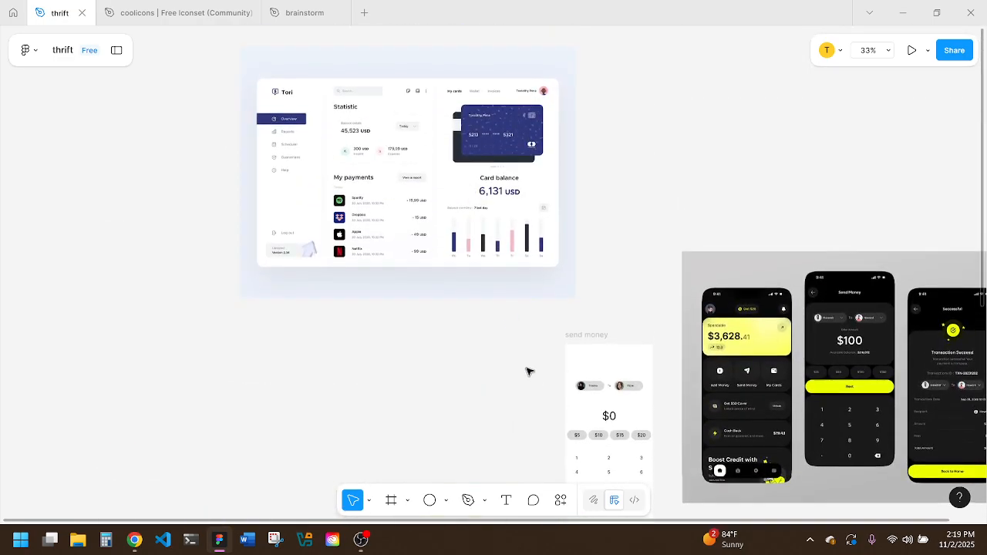
scroll(529, 370, "down", 9)
scroll(655, 350, "up", 10)
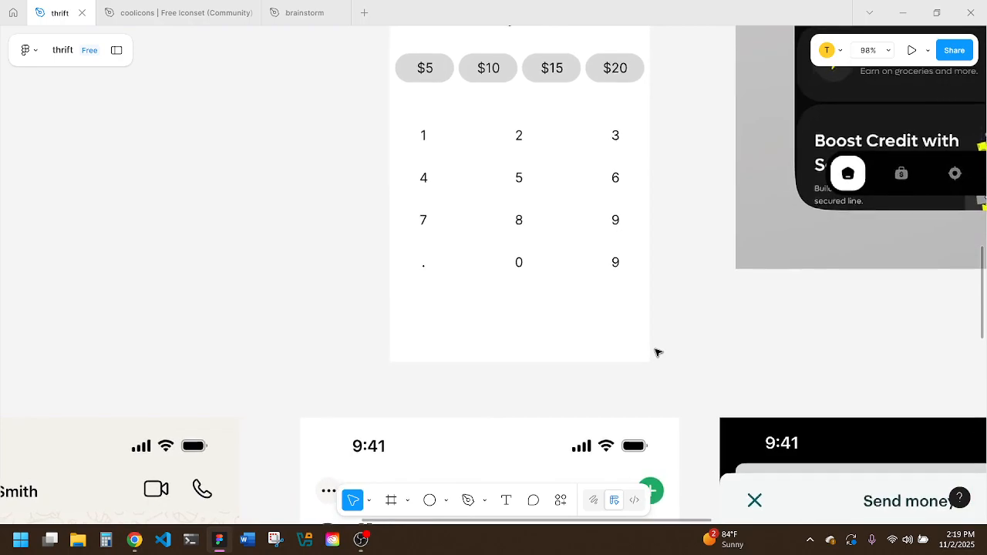
left_click(621, 262)
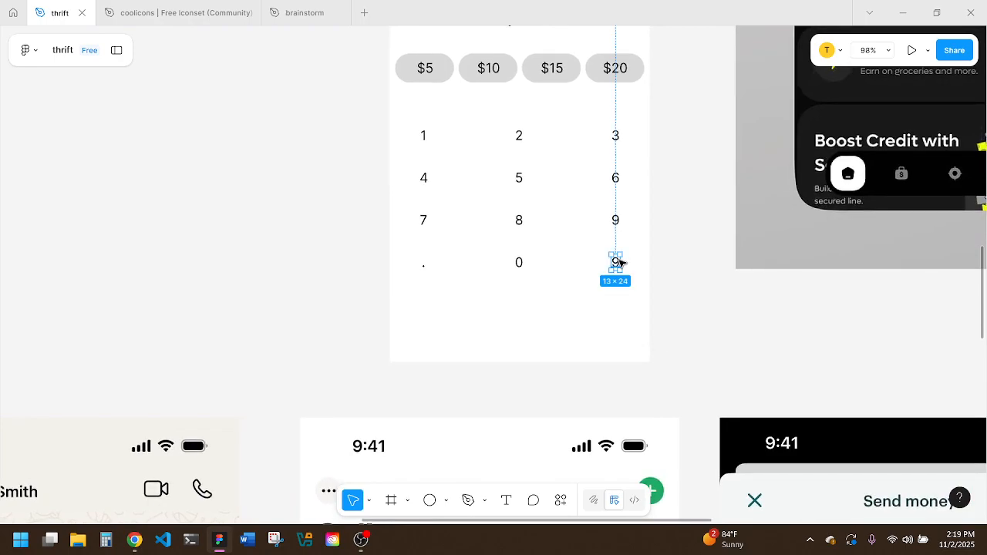
key("Delete")
Step: Find the Chevron_Left icon in the Arrow category of the coolicons file and select its vector path for copying
left_click(209, 16)
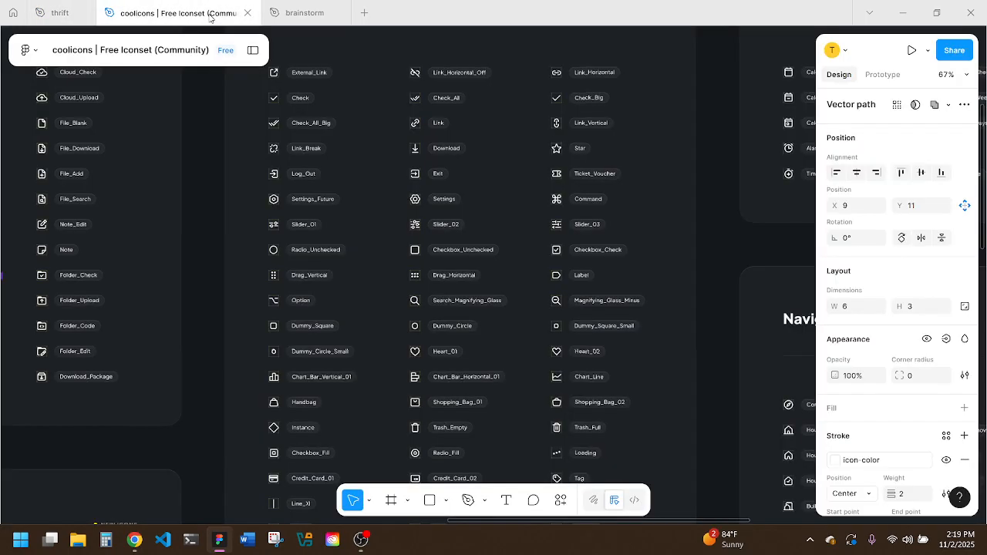
scroll(335, 265, "left", 5)
scroll(335, 266, "down", 3)
scroll(336, 267, "left", 5)
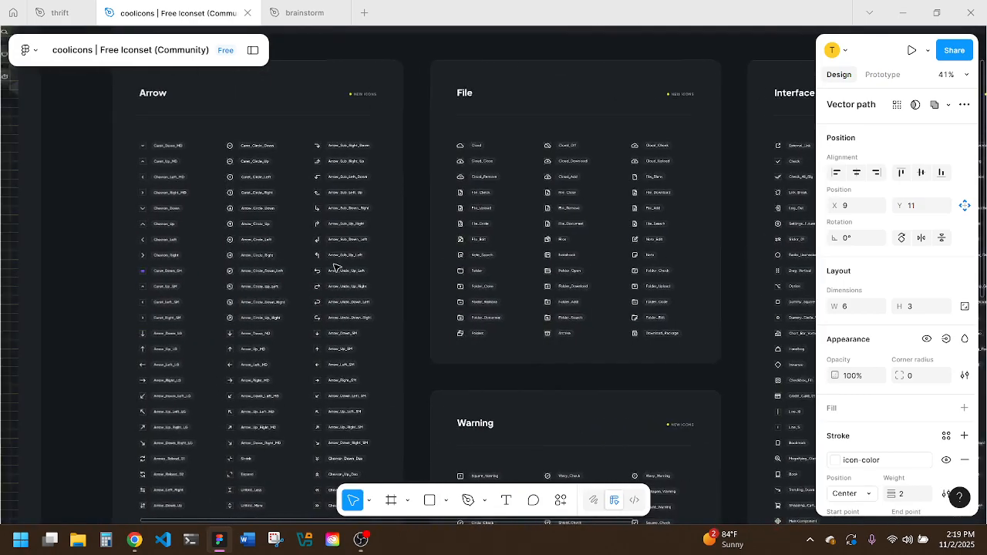
scroll(347, 295, "left", 2)
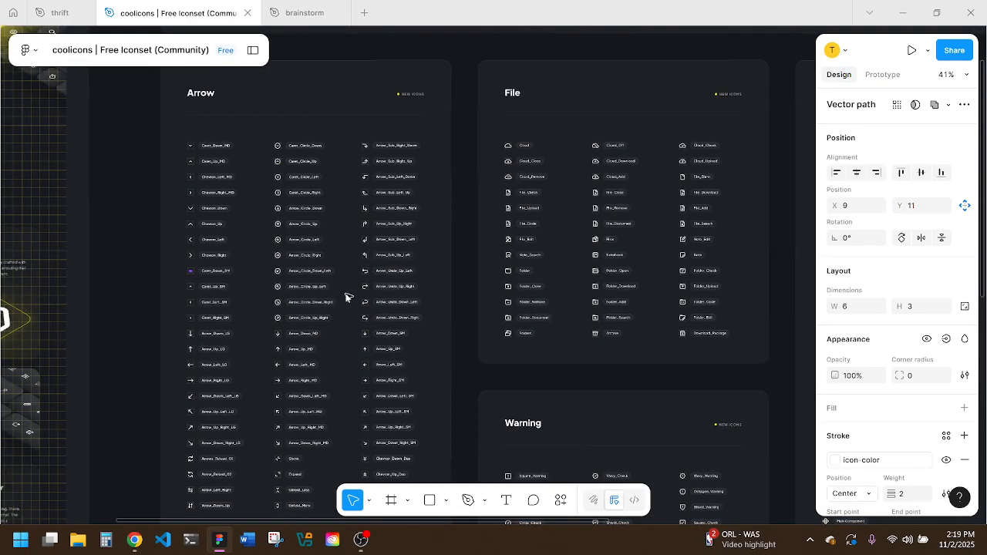
scroll(196, 240, "up", 5)
left_click(195, 241)
double_click(195, 240)
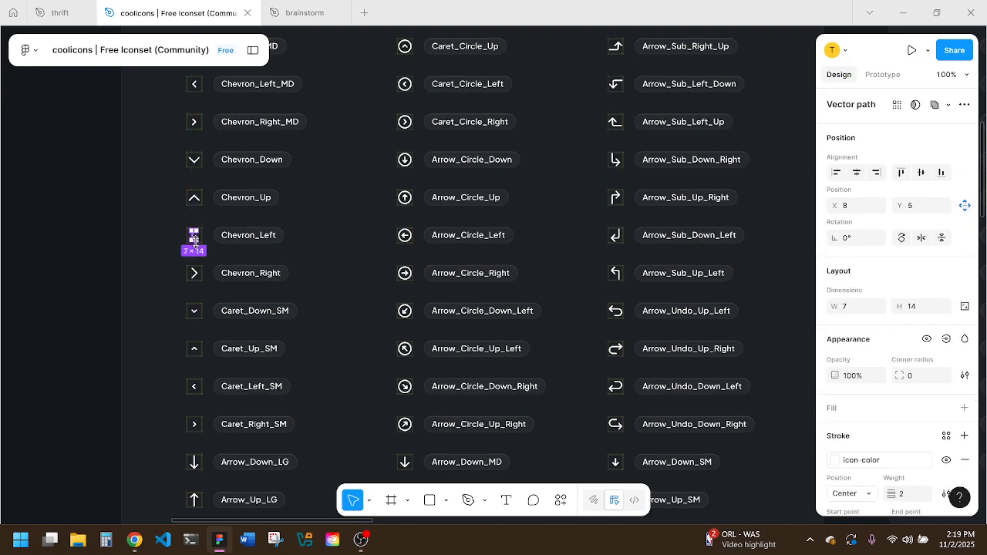
Step: Paste the left chevron into the thrift file and place it in the keypad's bottom row, directly below the 9
left_click(59, 12)
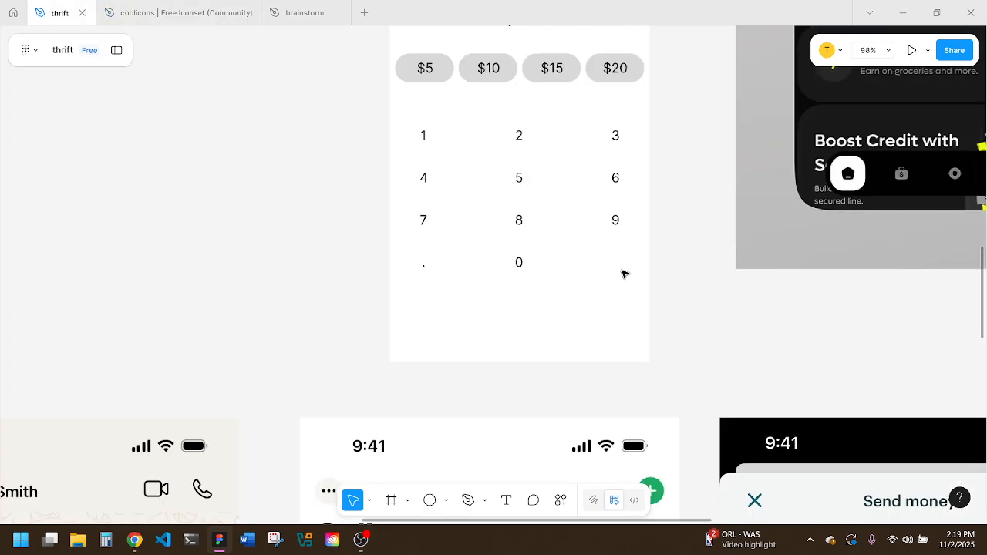
key("ctrl+v")
left_click_drag(496, 278, 619, 265)
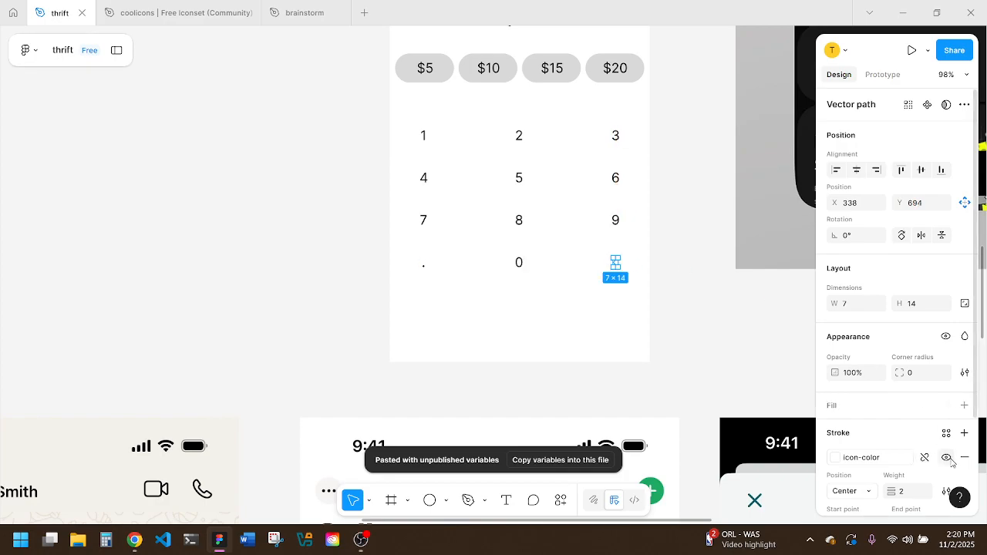
Step: Add a black stroke to the left chevron on the keypad
left_click(964, 433)
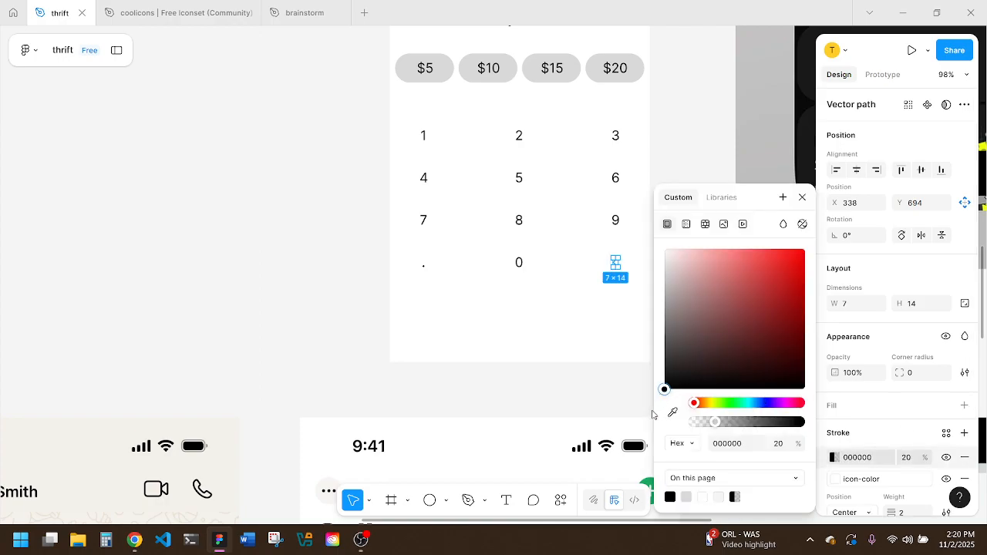
left_click_drag(681, 363, 682, 269)
left_click_drag(660, 407, 651, 446)
left_click(606, 323)
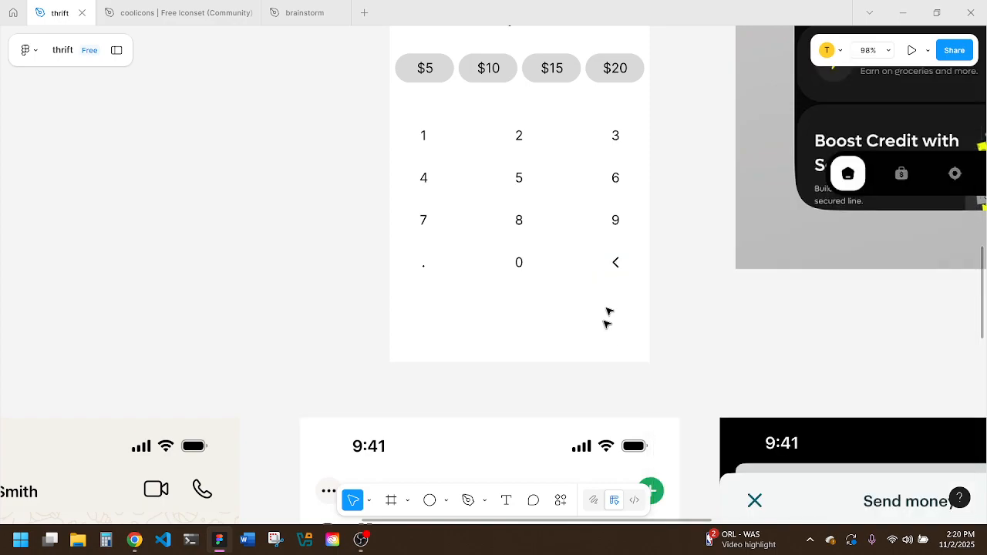
Step: Align the period, 0 and chevron of the keypad's bottom row on their vertical centers
left_click_drag(631, 274, 421, 264)
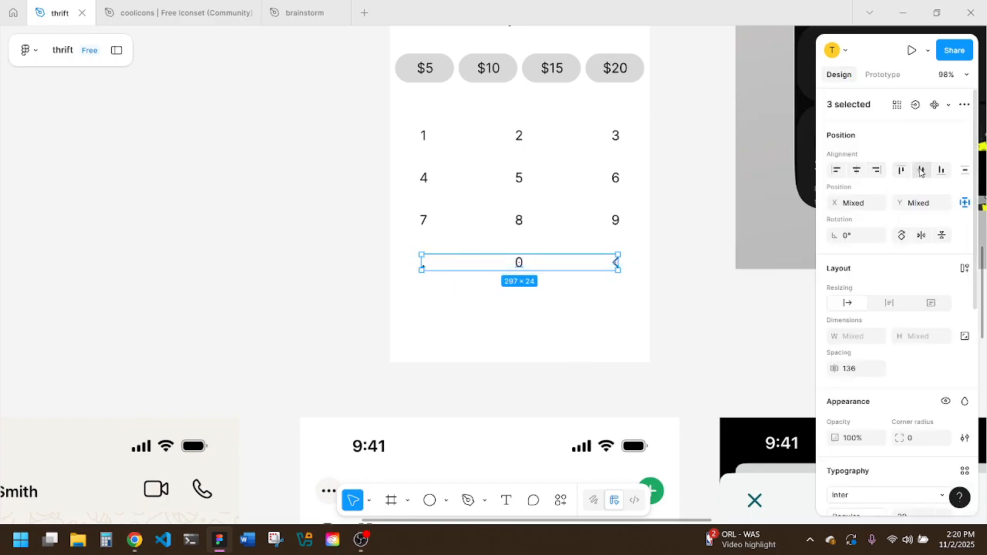
left_click(604, 289)
scroll(606, 293, "up", 1)
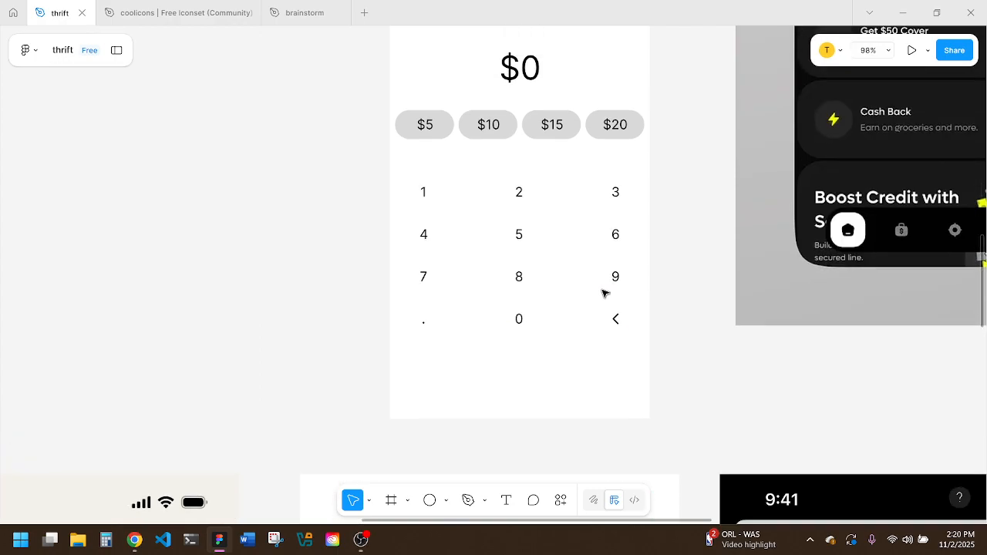
Step: Examine the Cash App, WhatsApp, Greenlight and dark Send Money reference screens around the send money design
mouse_move(135, 540)
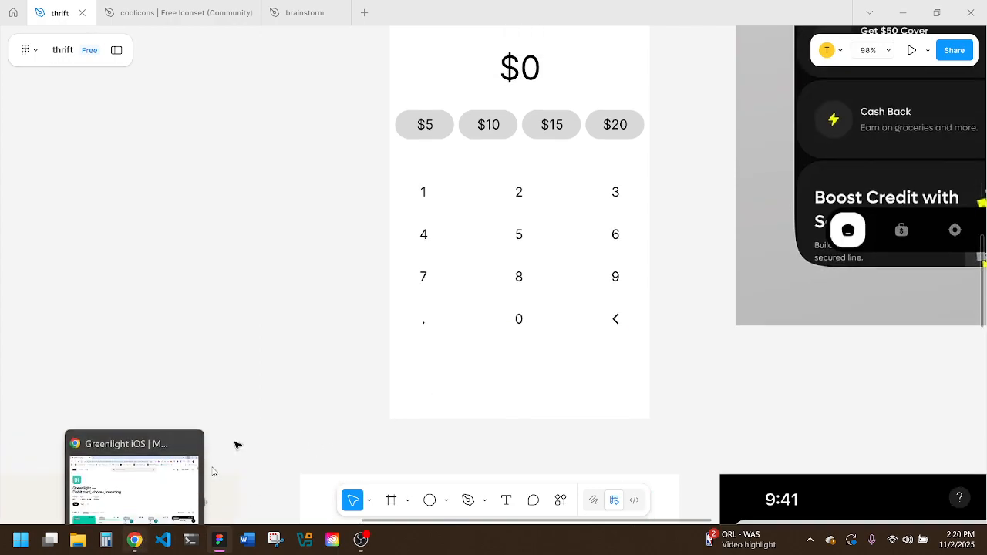
scroll(313, 379, "down", 3, "ctrl")
scroll(314, 378, "down", 5)
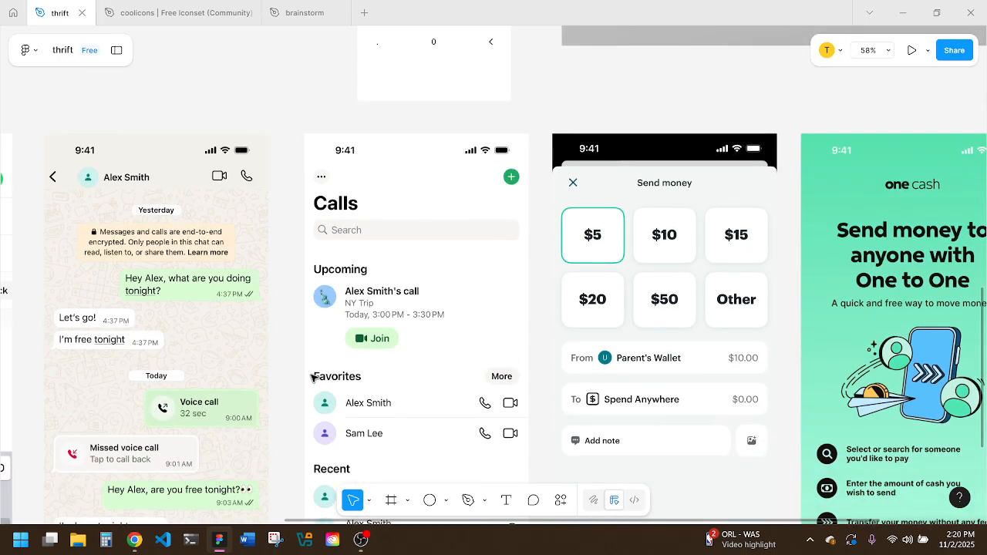
scroll(313, 379, "down", 3, "ctrl")
scroll(293, 378, "left", 5)
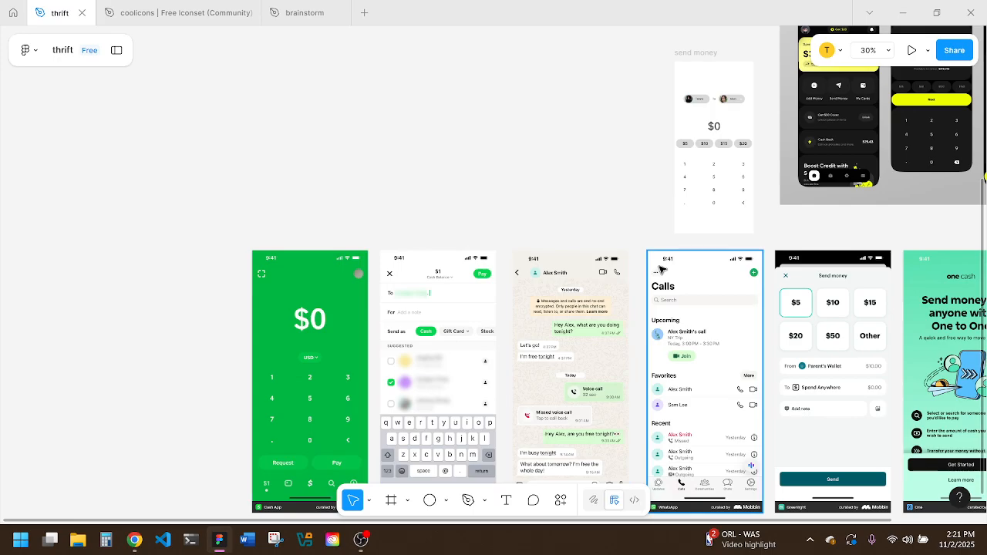
scroll(704, 179, "up", 3)
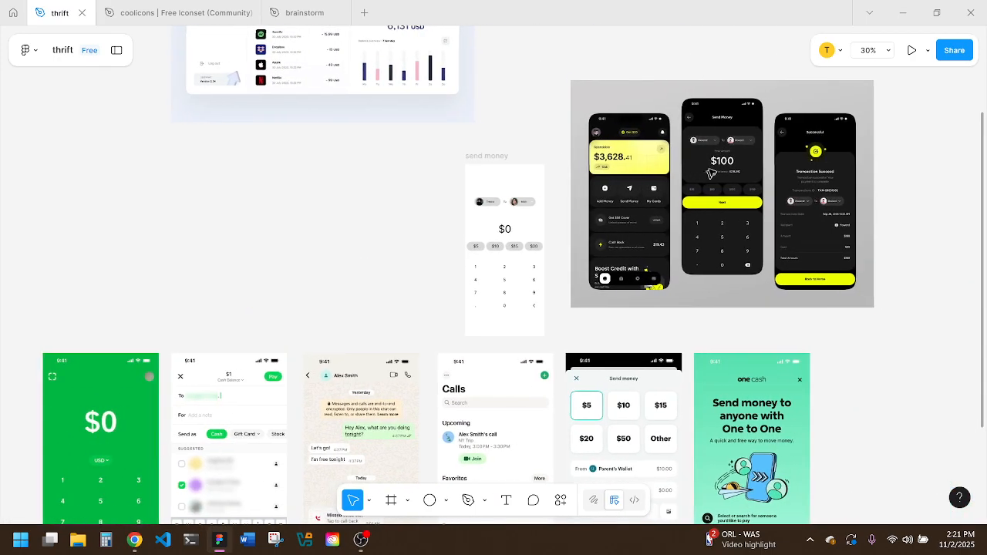
scroll(708, 179, "up", 4)
scroll(716, 166, "down", 5)
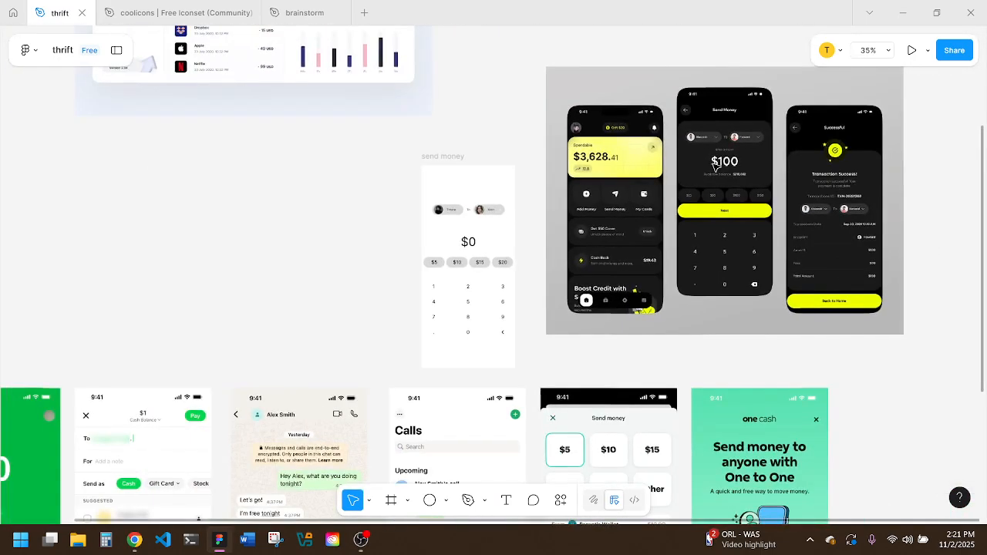
scroll(510, 240, "left", 5)
scroll(509, 240, "down", 3)
scroll(219, 352, "down", 3)
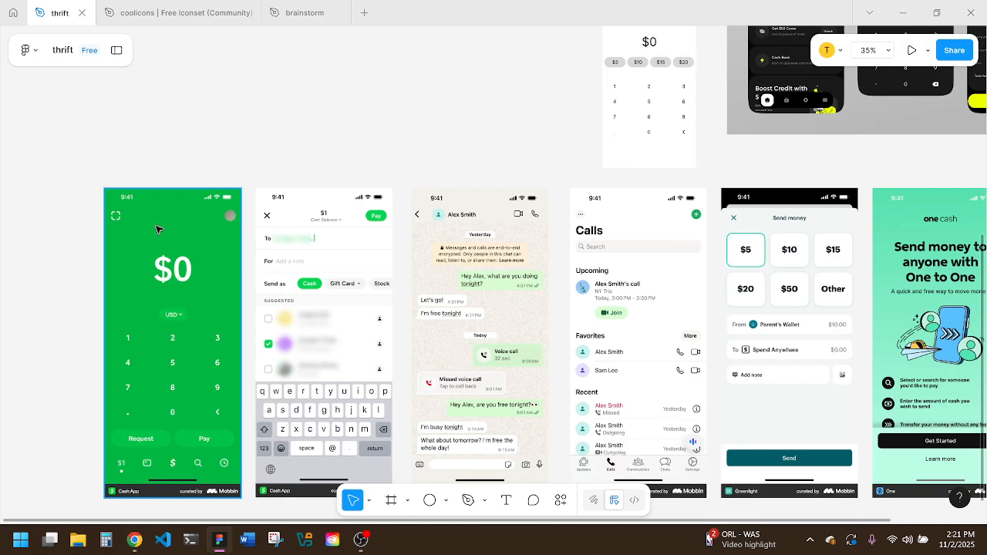
scroll(537, 116, "up", 3)
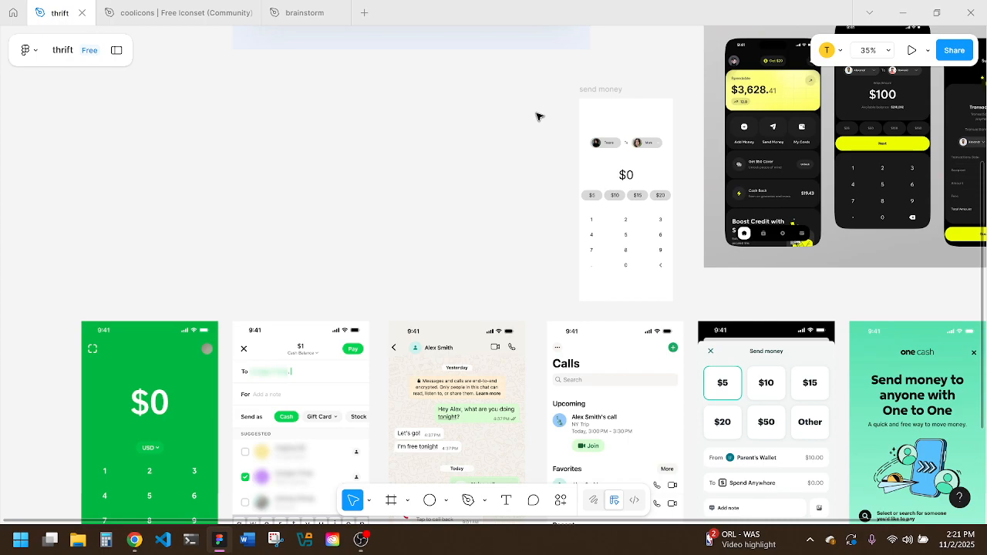
Step: Place a copy of the "Mom" label near the top of the send money frame and center-align its text
scroll(537, 116, "up", 1)
scroll(537, 115, "right", 3)
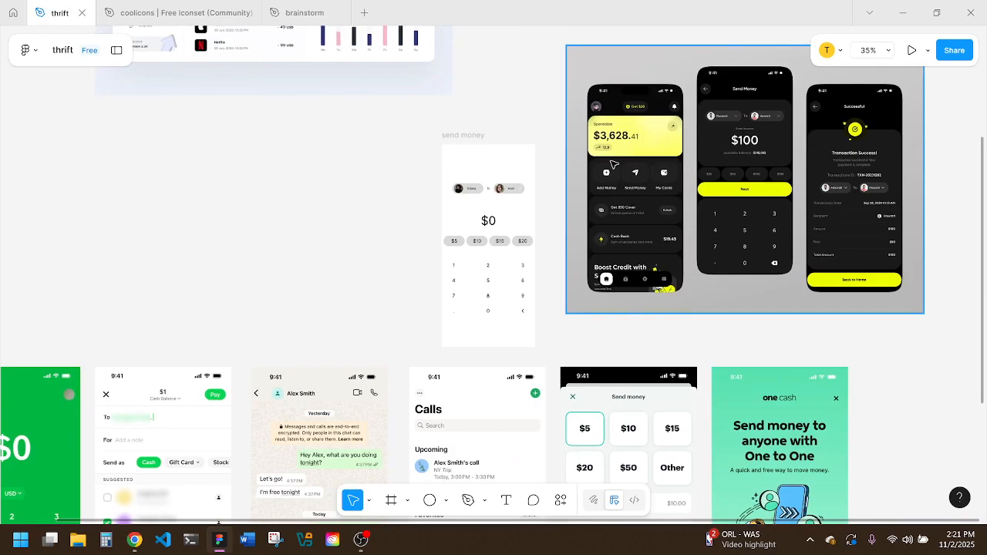
scroll(539, 195, "up", 5)
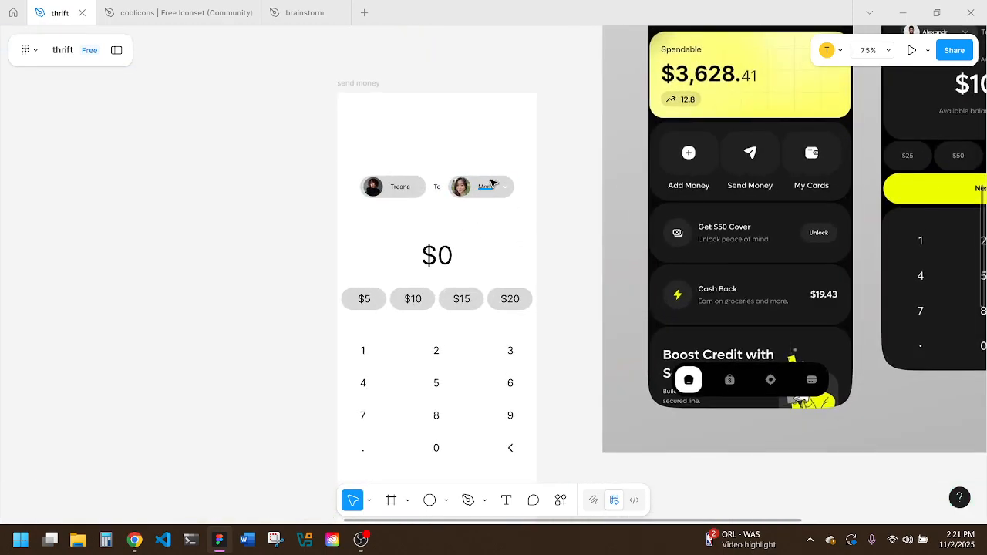
left_click(488, 187)
left_click_drag(488, 187, 433, 120)
scroll(864, 457, "down", 2)
scroll(864, 458, "down", 1)
left_click(857, 491)
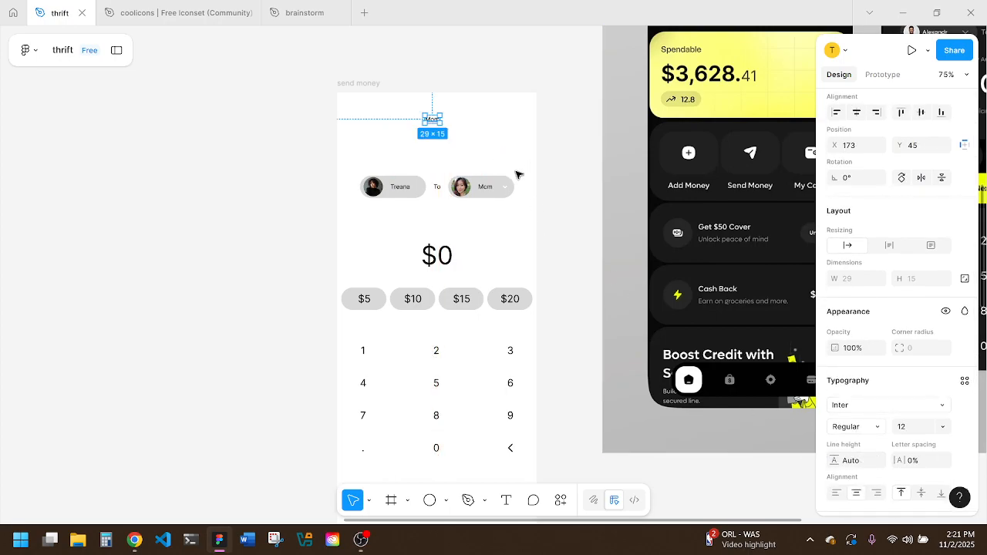
Step: Change the copied label's text to "Send Money" and center it horizontally on the frame
double_click(434, 118)
type("Send Money")
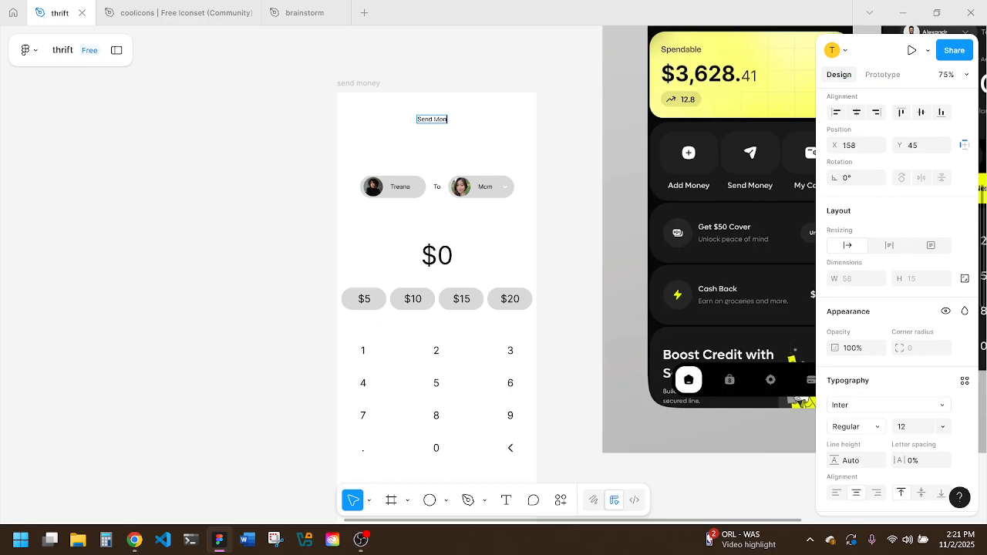
key("Escape")
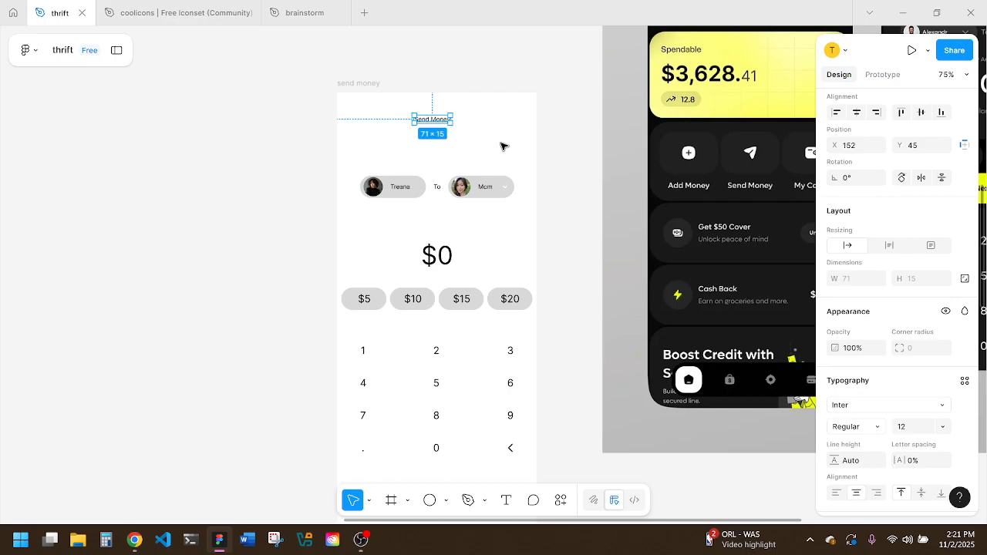
left_click(854, 121)
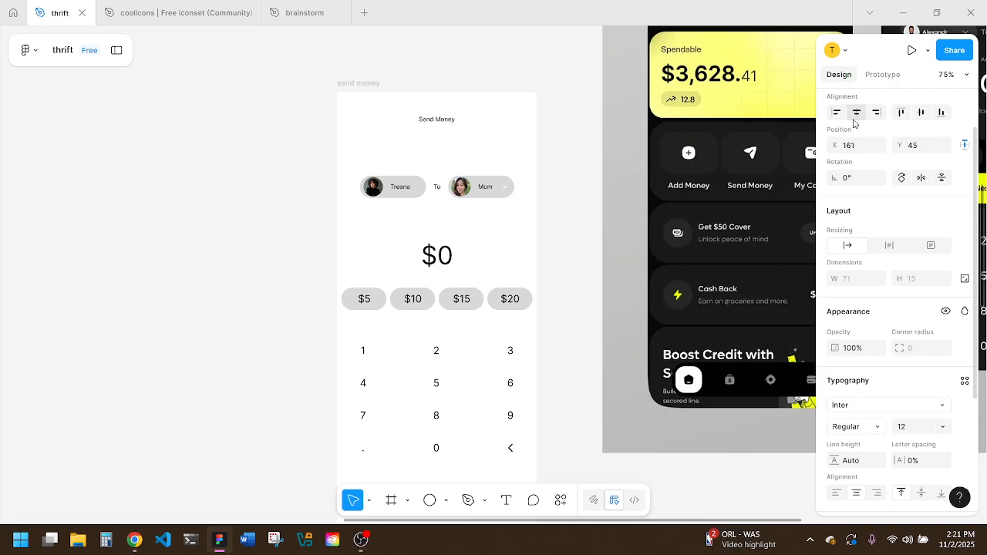
Step: Copy the keypad's chevron to the upper-left corner of the send money frame as a back arrow
left_click(511, 449)
left_click_drag(513, 451, 354, 113)
left_click(464, 169)
scroll(516, 162, "down", 3)
scroll(685, 192, "up", 2)
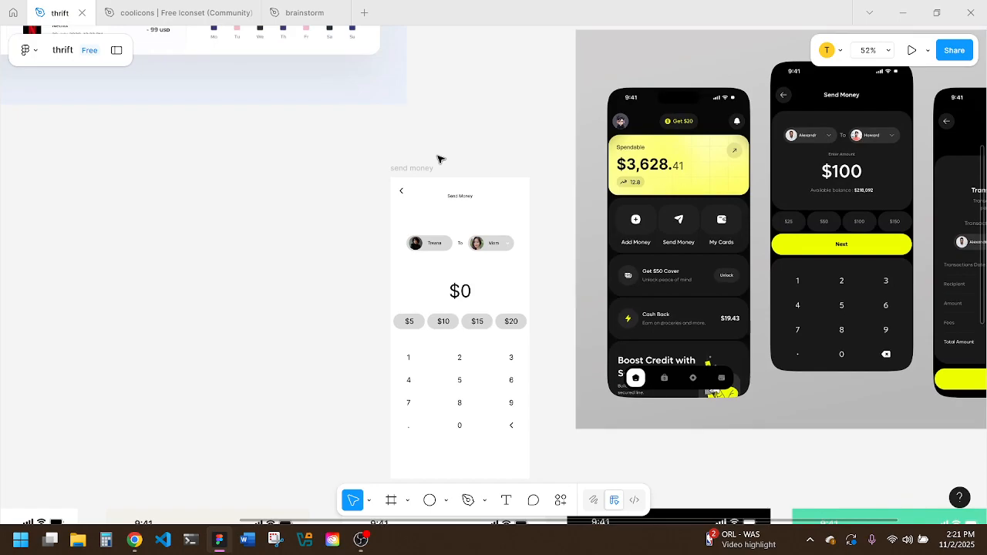
Step: Align the back chevron and the "Send Money" title on their vertical centers and nudge their placement
left_click(402, 193)
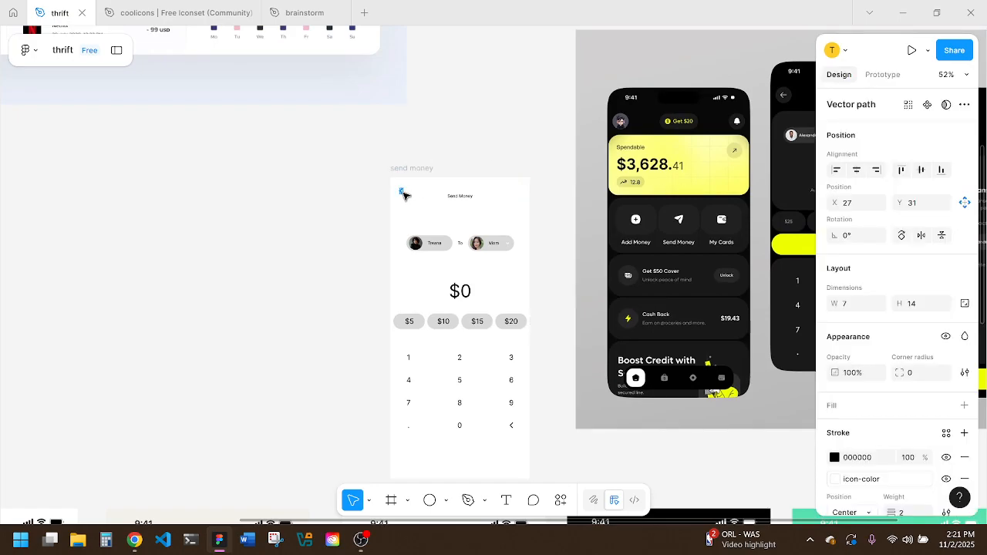
left_click_drag(403, 194, 409, 203)
left_click(460, 197, "shift")
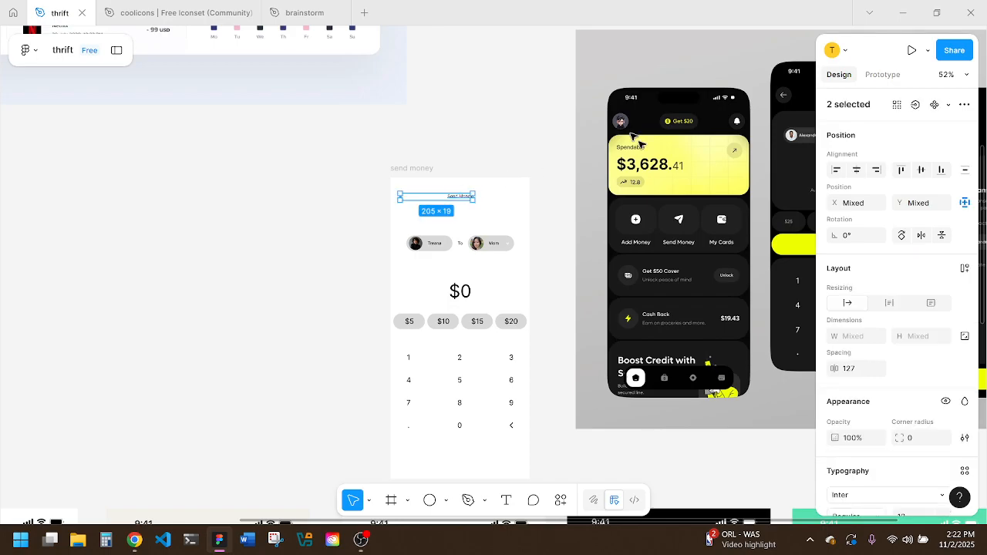
left_click(918, 172)
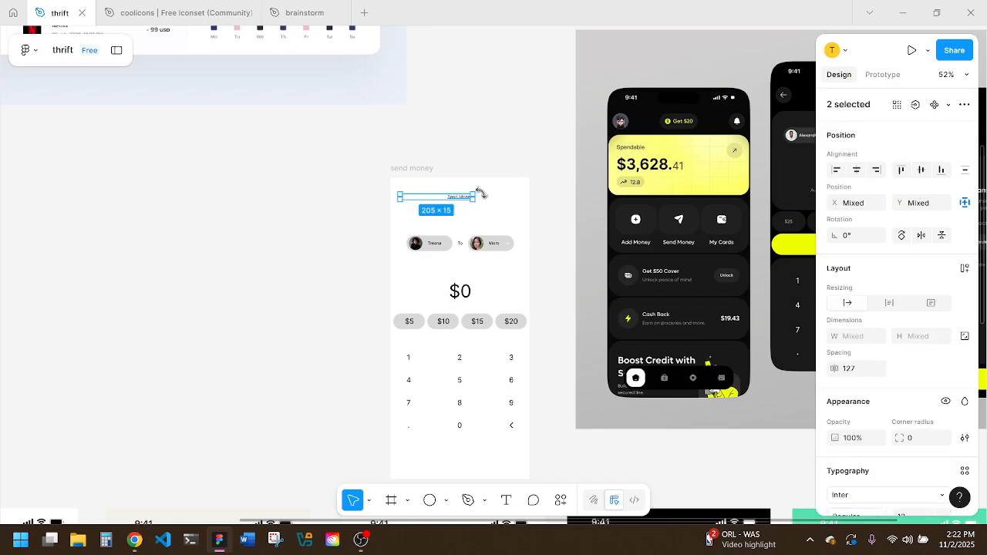
left_click_drag(466, 198, 467, 199)
key("Right")
key("Right")
key("Right")
left_click(499, 205)
Step: Set the "Send Money" title's font weight to Semi Bold
left_click(461, 198)
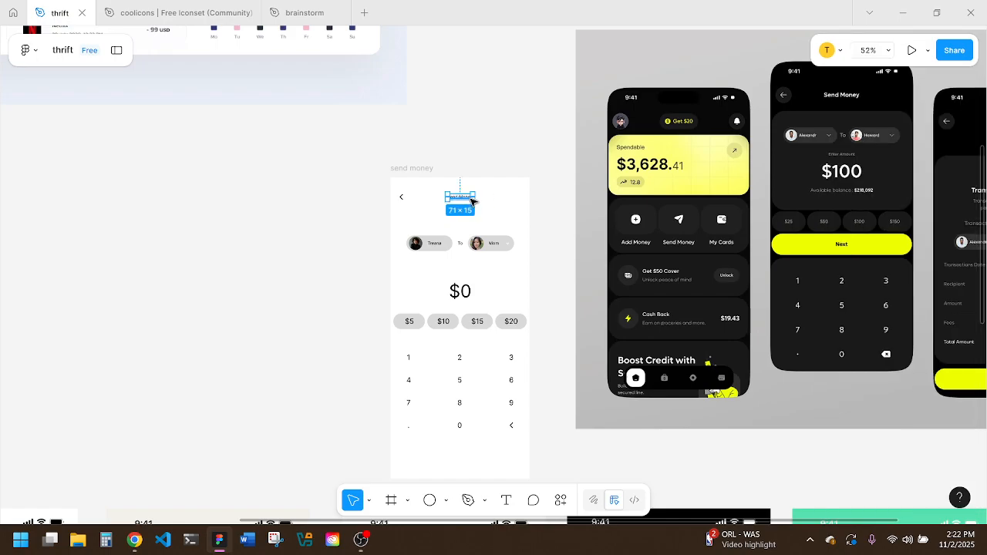
scroll(938, 337, "down", 3)
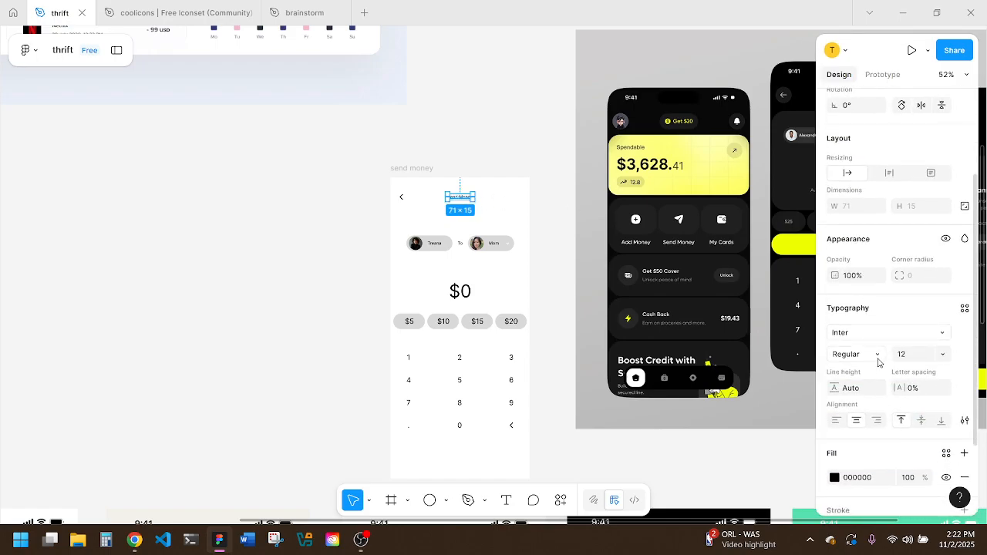
left_click(879, 360)
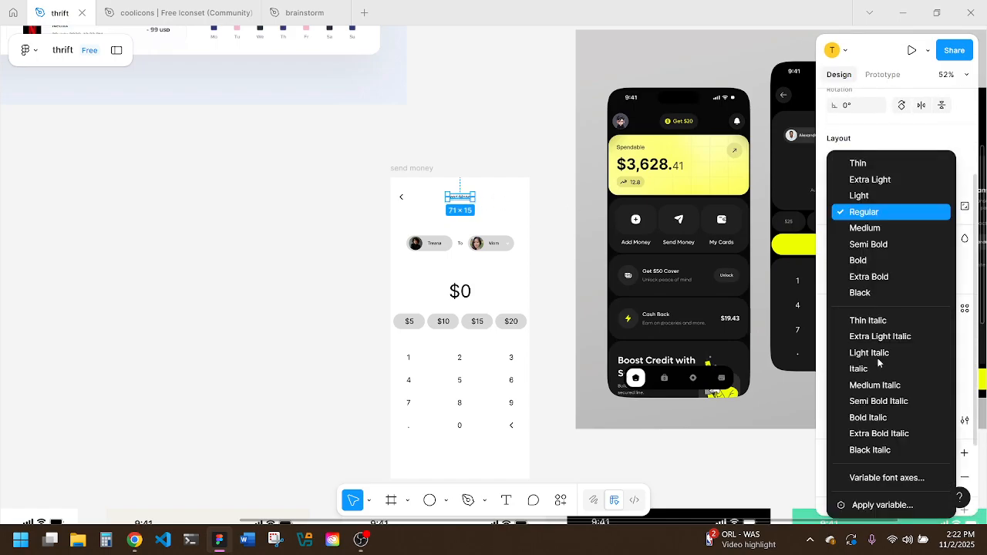
left_click(869, 244)
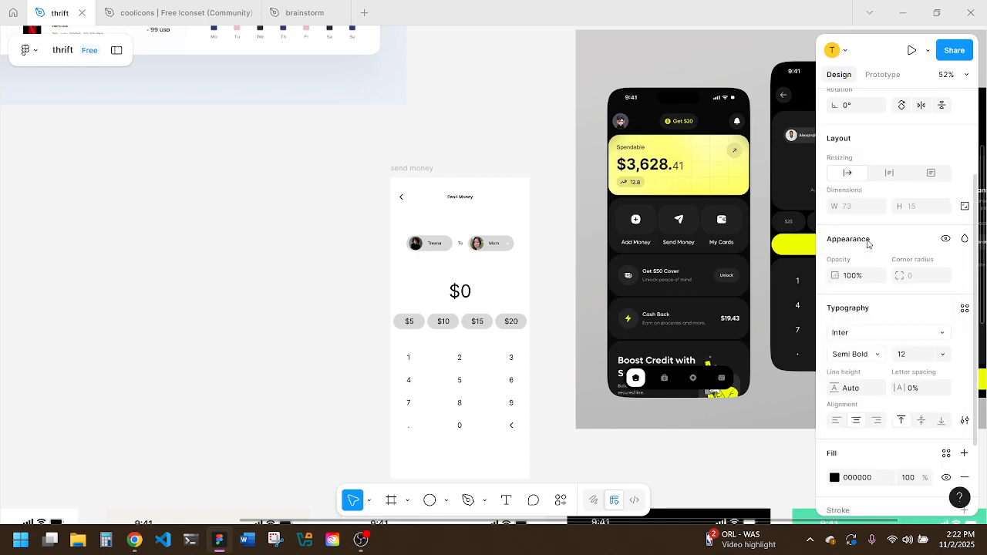
left_click(511, 223)
left_click(497, 245)
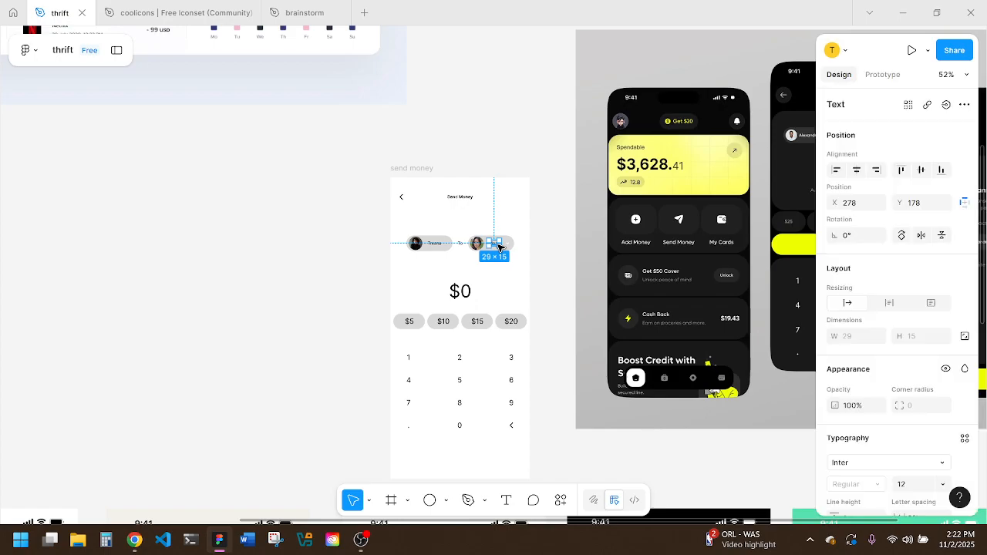
left_click(456, 274)
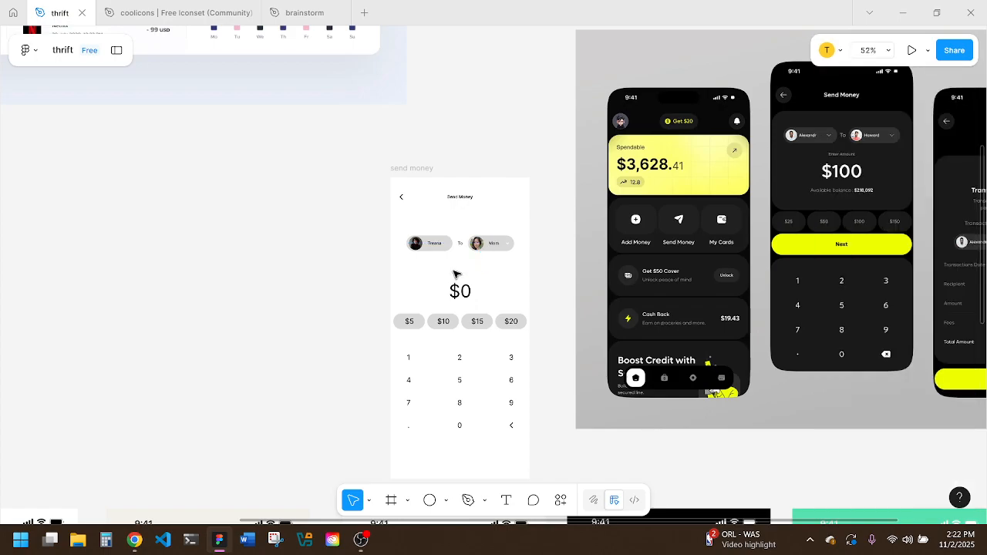
Step: Preview the send money frame in a phone mockup, then return to the design
left_click(411, 169)
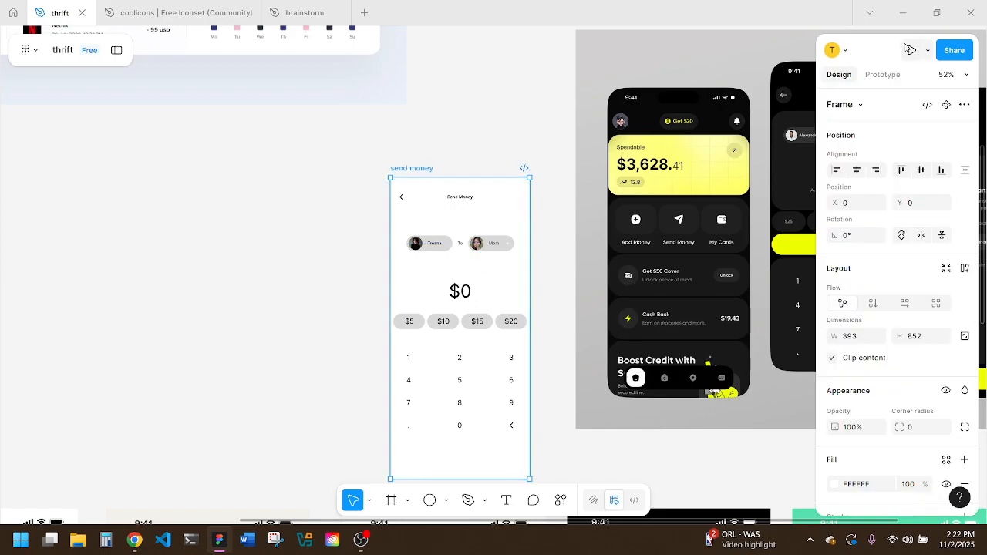
left_click(912, 50)
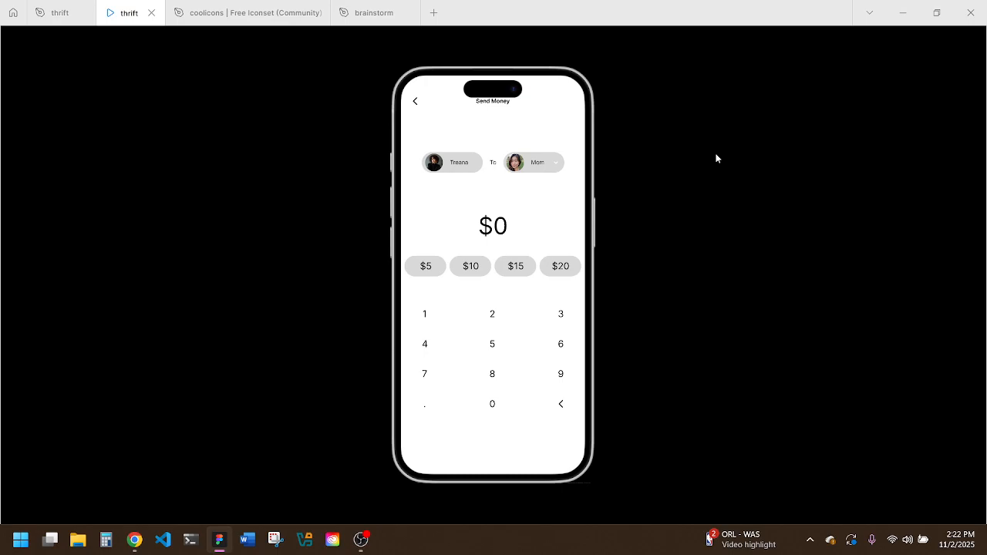
left_click(151, 12)
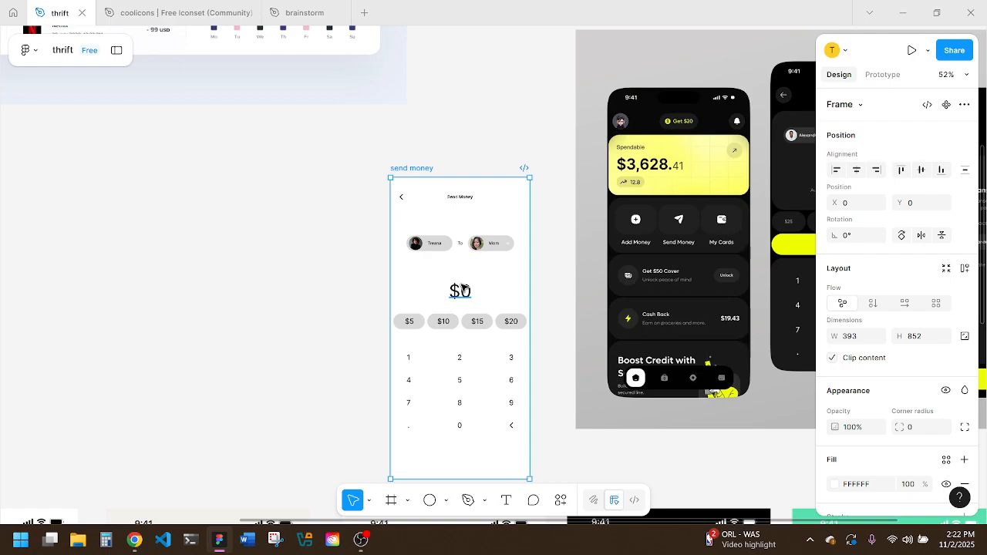
Step: Move the $0 amount up to Y 270, between the sender and recipient pills and the preset amounts
left_click(464, 288)
left_click_drag(462, 287, 462, 285)
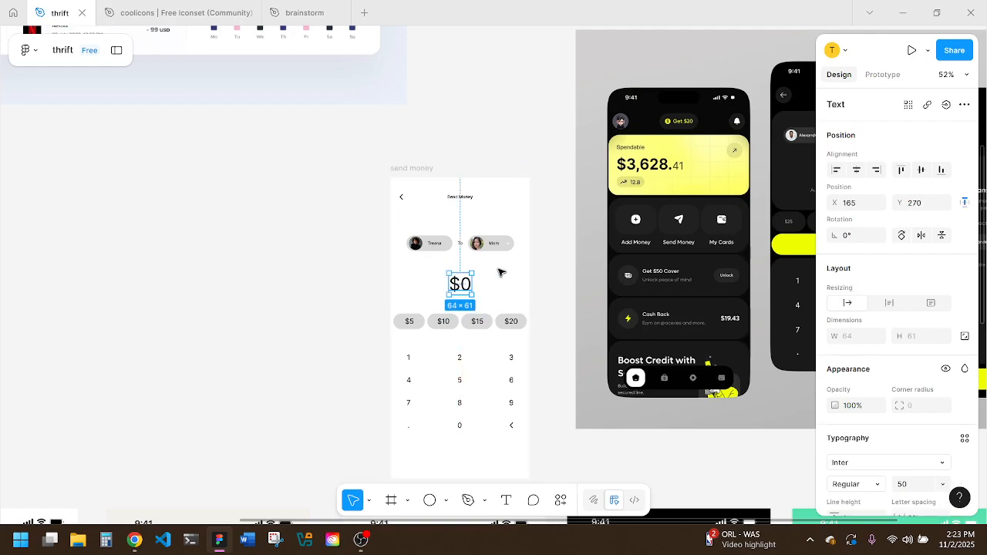
Step: Enlarge the recipient "Mom" pill's background to 151 × 51
scroll(501, 270, "up", 5)
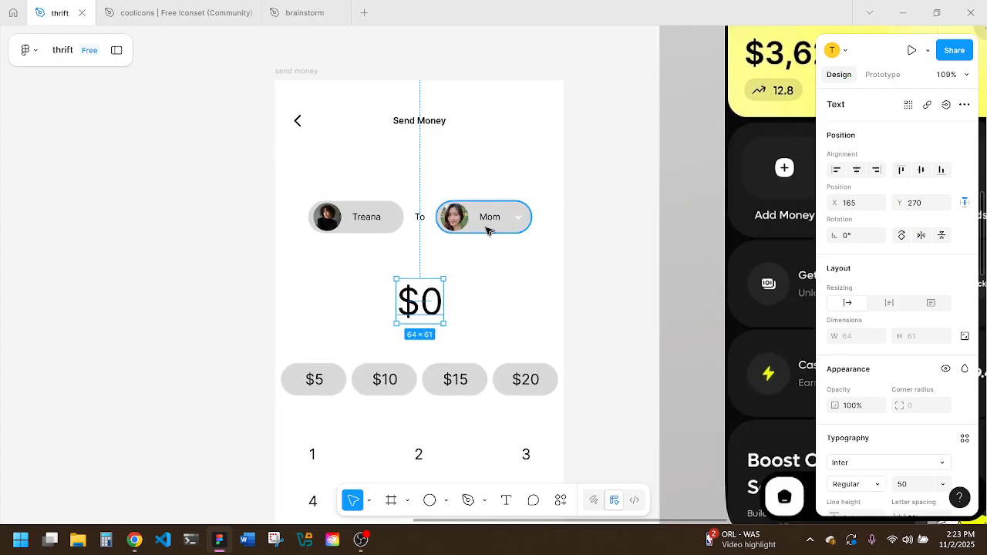
left_click(483, 232)
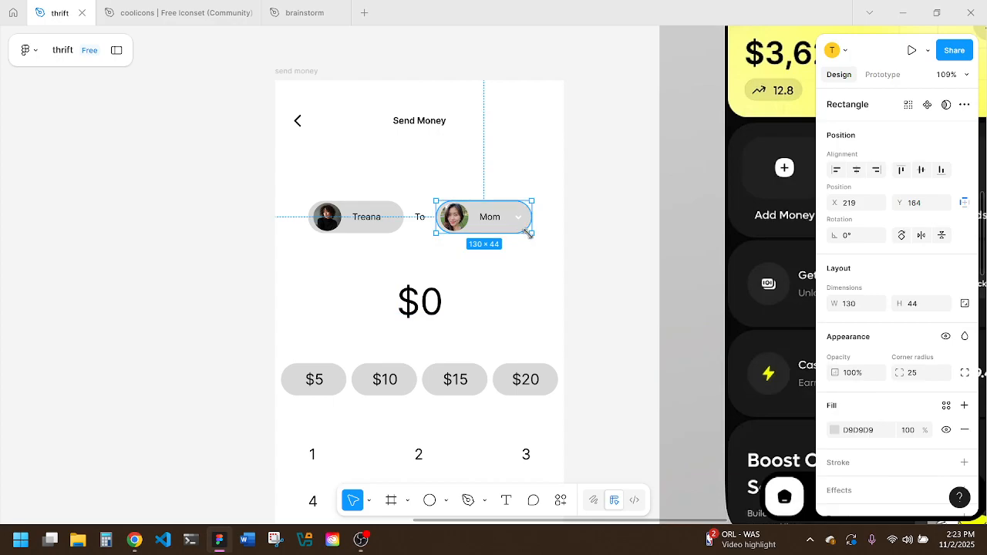
left_click_drag(533, 234, 507, 234)
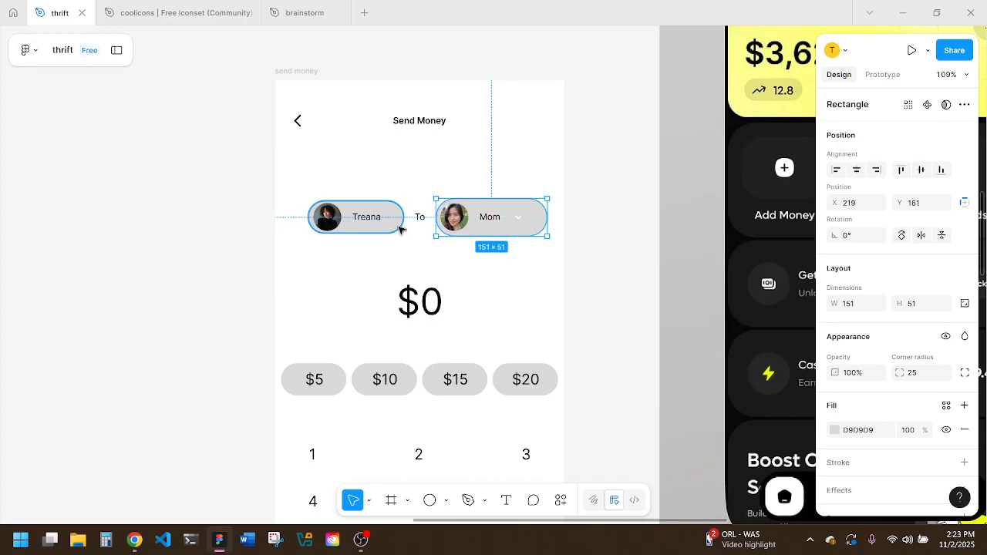
Step: Set the sender pill's background to a width of 151 and a height of 51, matching the "Mom" pill
left_click(399, 229)
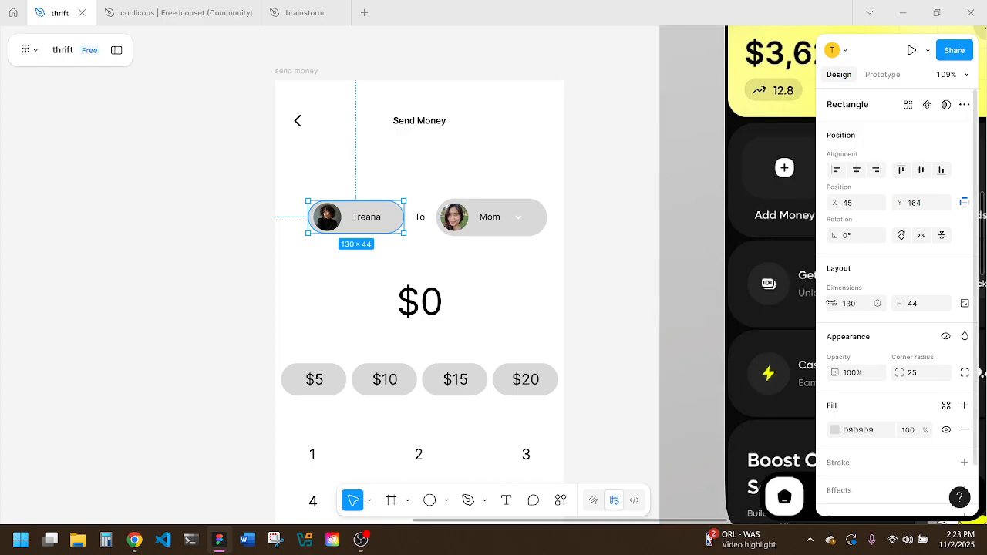
left_click(855, 308)
type("151")
key("Return")
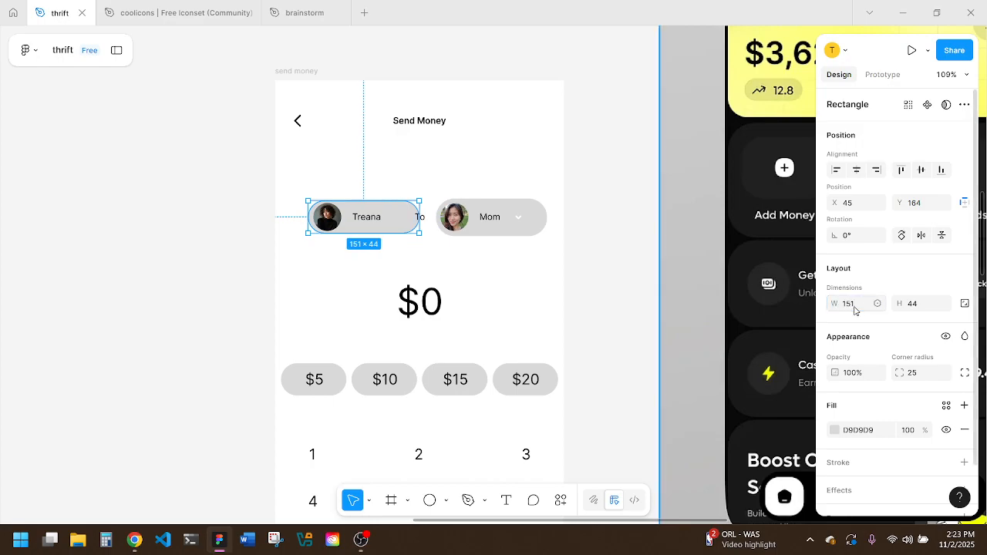
left_click(539, 224)
left_click(409, 220)
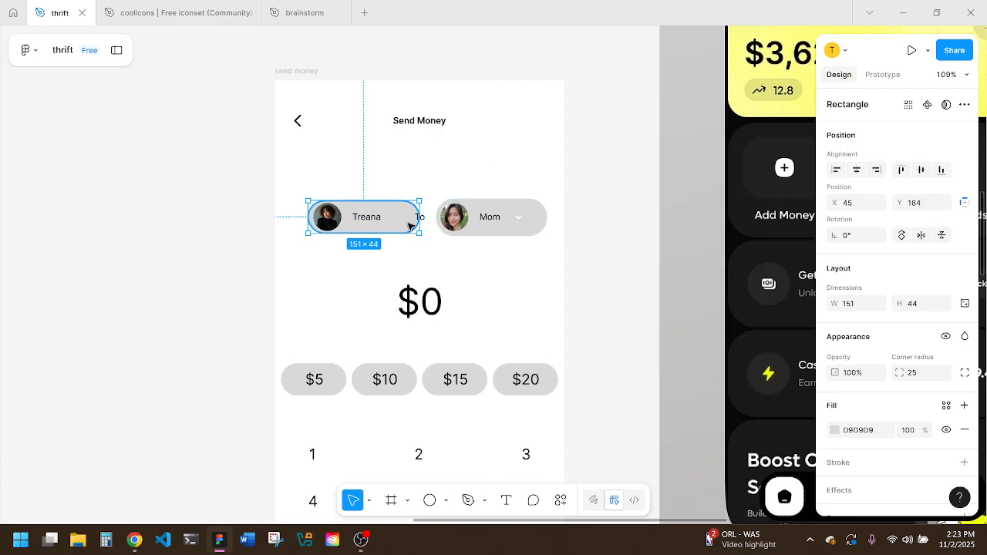
left_click(909, 309)
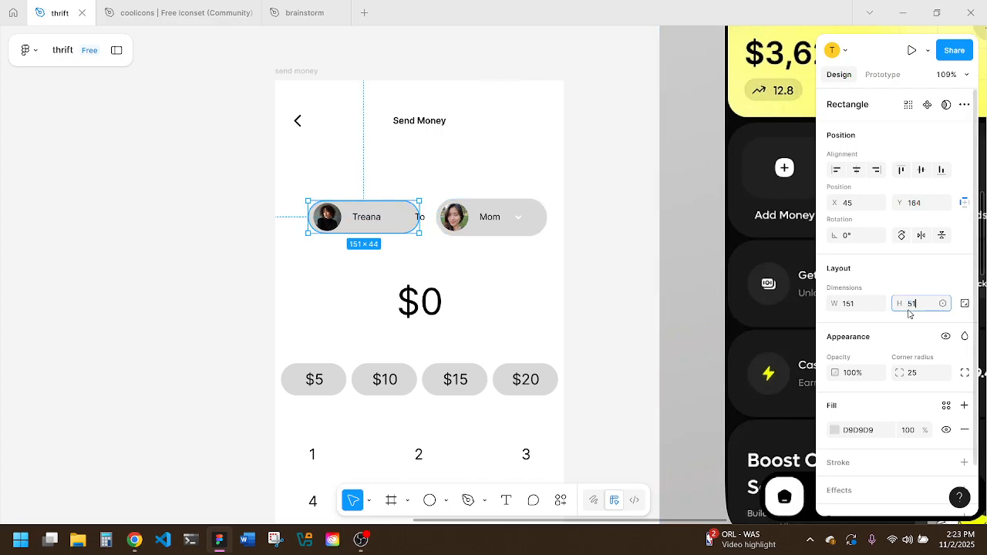
type("51")
key("Return")
Step: Move the sender pill's background to X 27 and align it with its photo and name on their vertical centers
left_click_drag(400, 222, 388, 222)
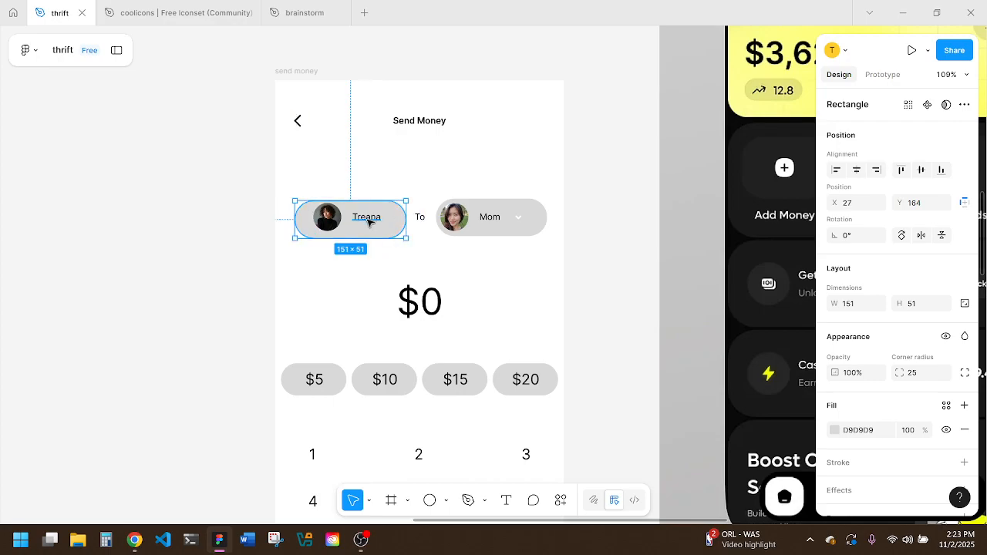
left_click(367, 221, "shift")
left_click(330, 219, "shift")
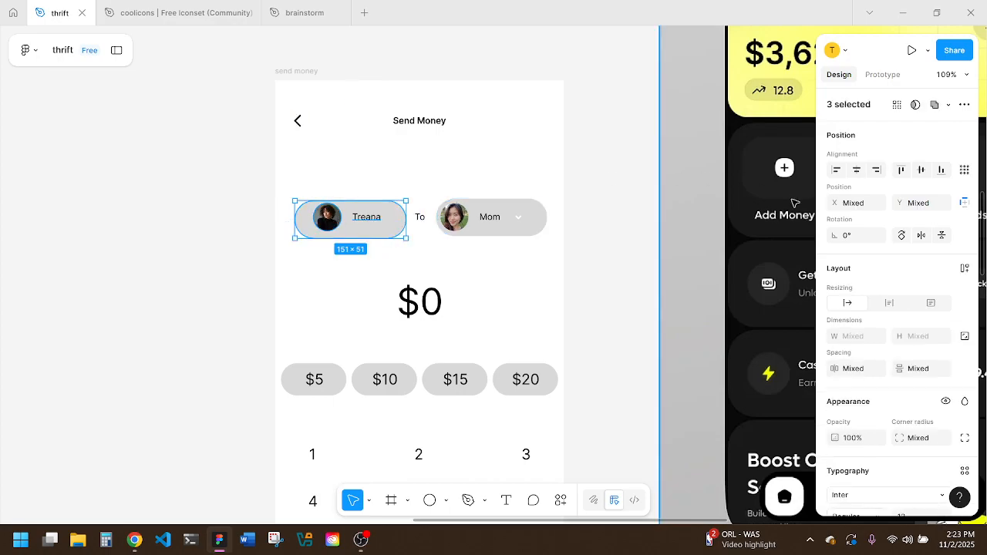
left_click(919, 174)
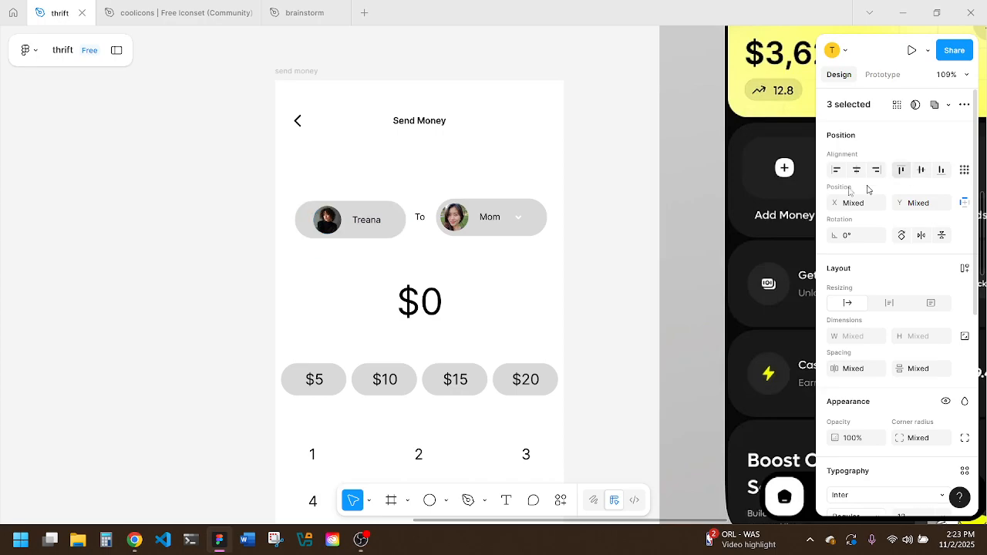
Step: Align the "Mom" pill's photo, label, dropdown arrow and background on their vertical centers
left_click(494, 220)
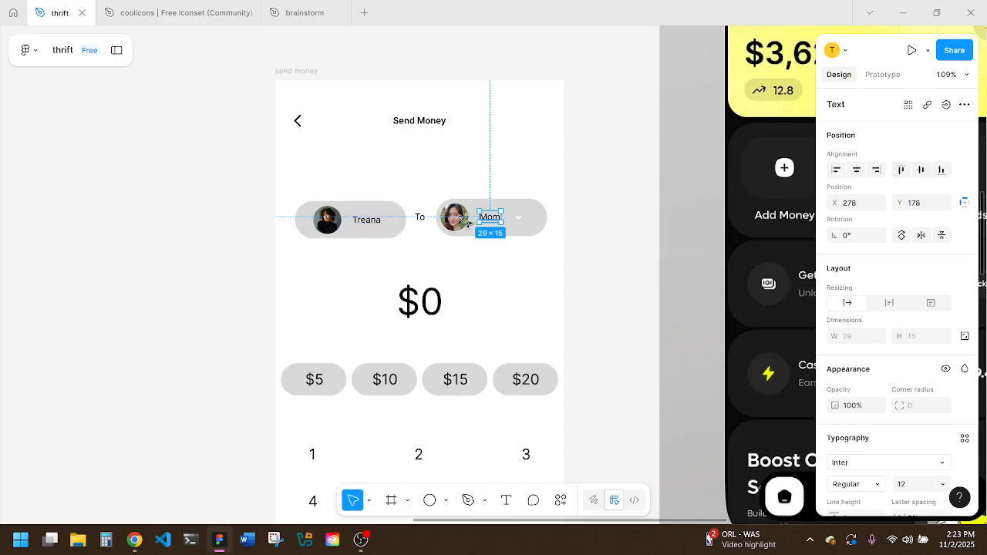
left_click(458, 218, "shift")
left_click(520, 220, "shift")
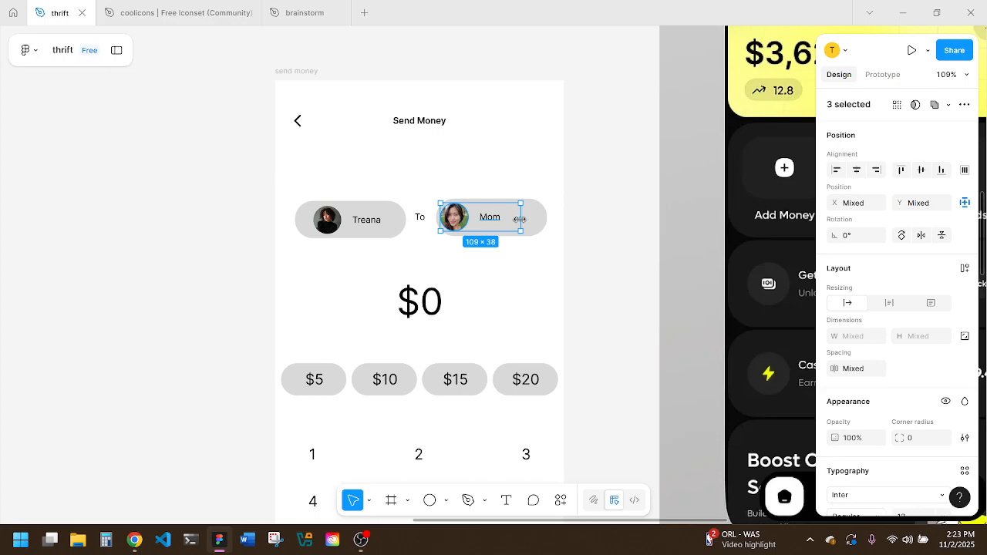
left_click(543, 223, "shift")
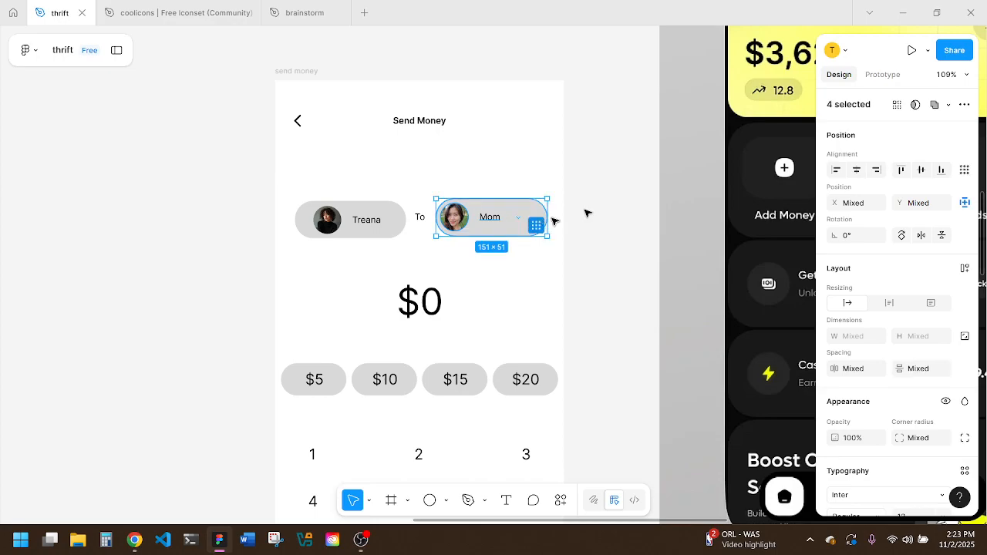
left_click(921, 171)
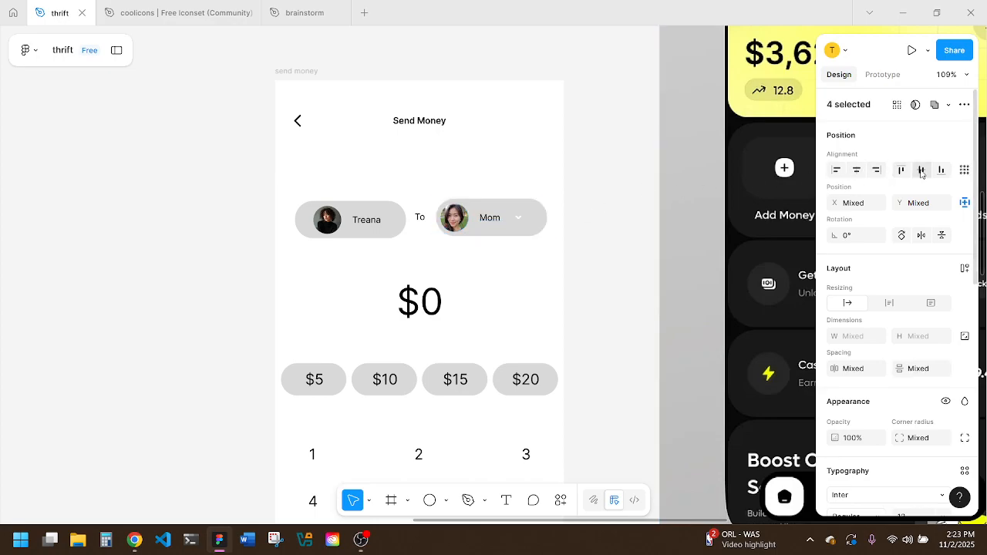
left_click(565, 239)
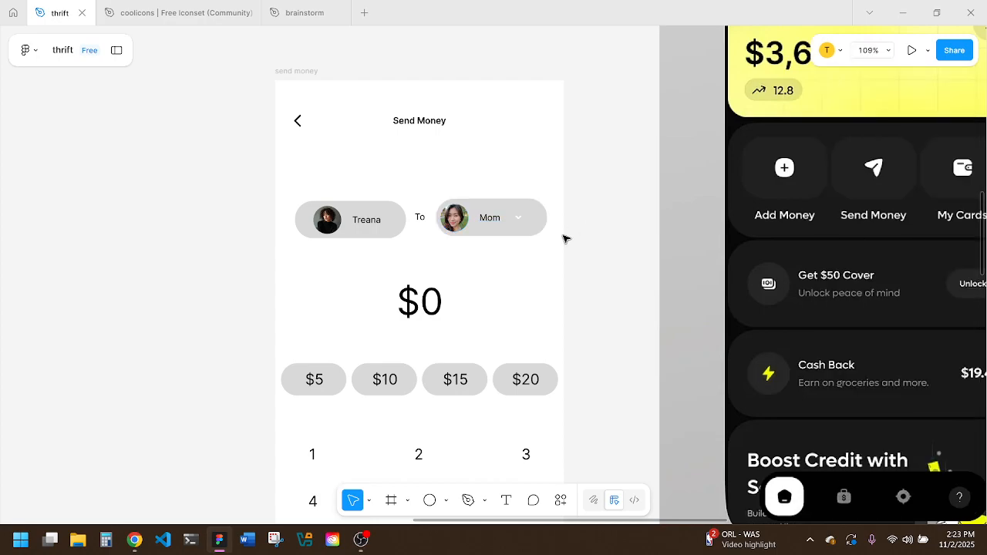
Step: Align both pills with their contents and the "To" label on their vertical centers
left_click_drag(560, 247, 294, 198)
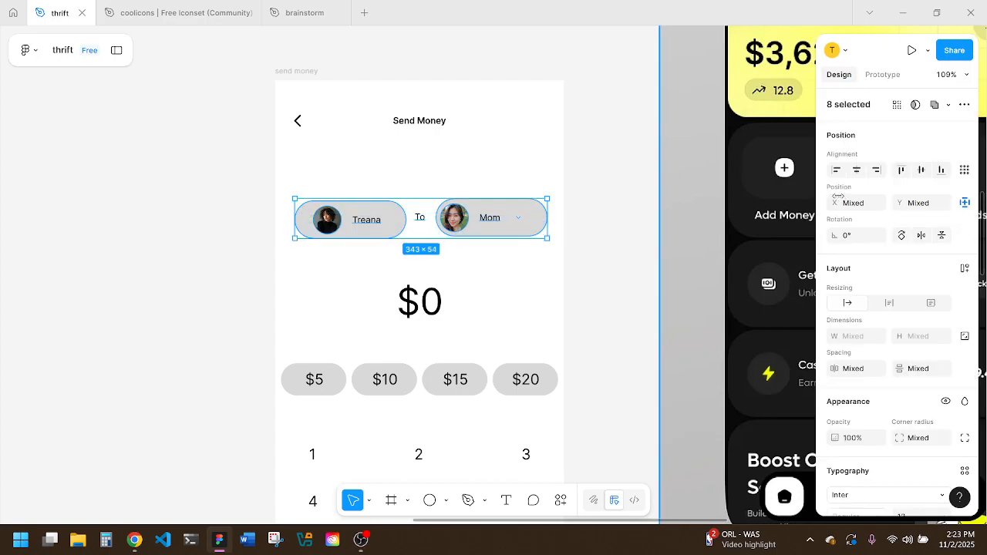
left_click(921, 169)
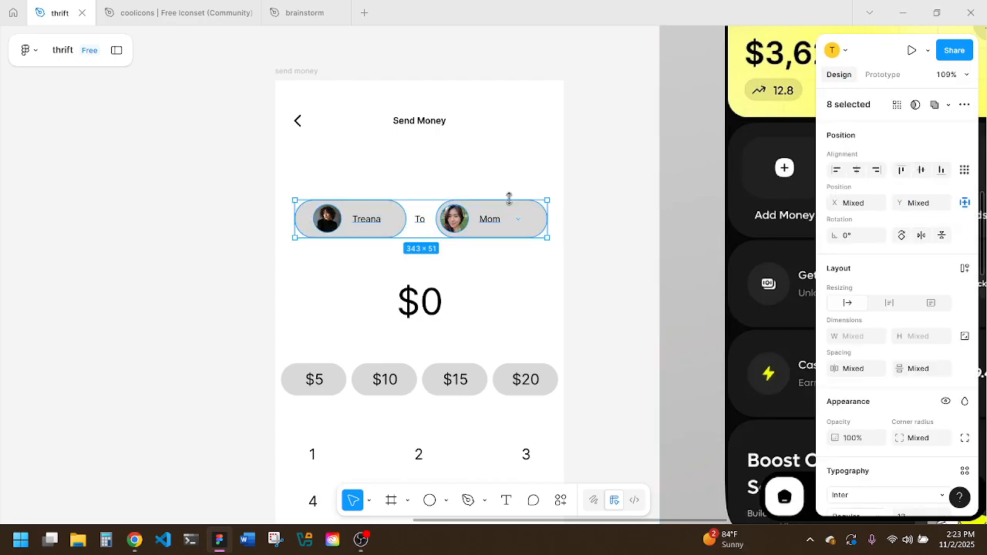
Step: Move the sender photo to X 35 and the recipient photo to X 227, each 8 px inside its pill's left edge
left_click(325, 221)
left_click_drag(325, 222, 293, 223)
scroll(294, 222, "up", 5, "ctrl")
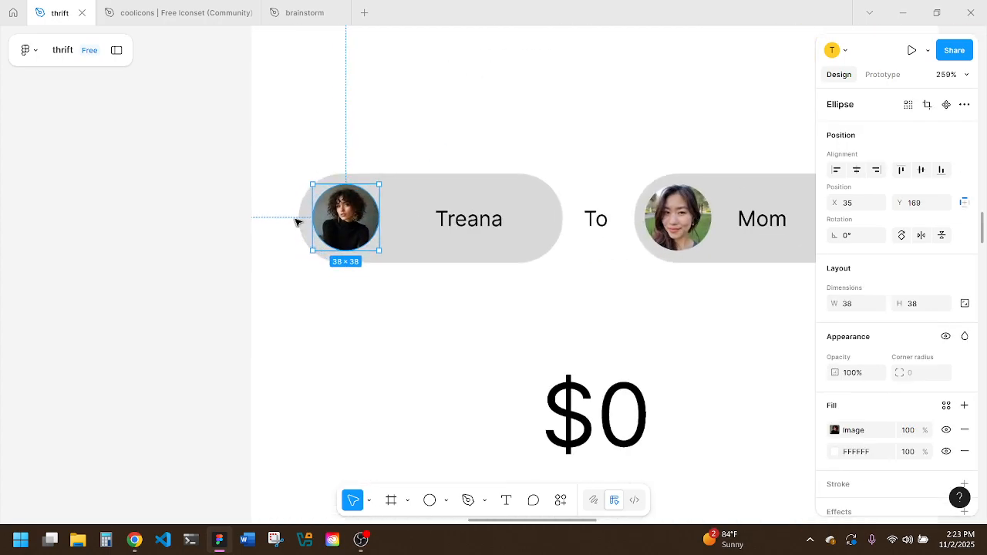
key("alt")
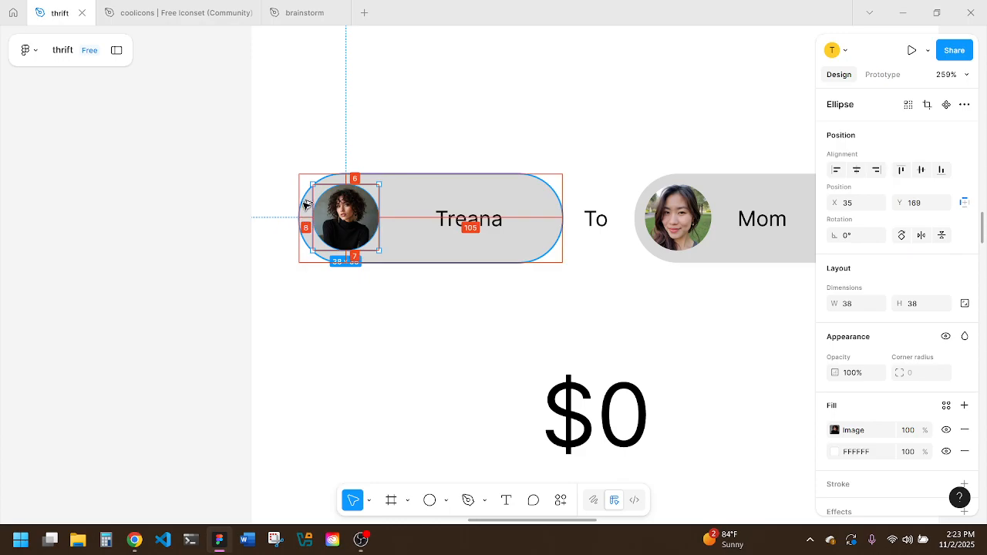
left_click(670, 235)
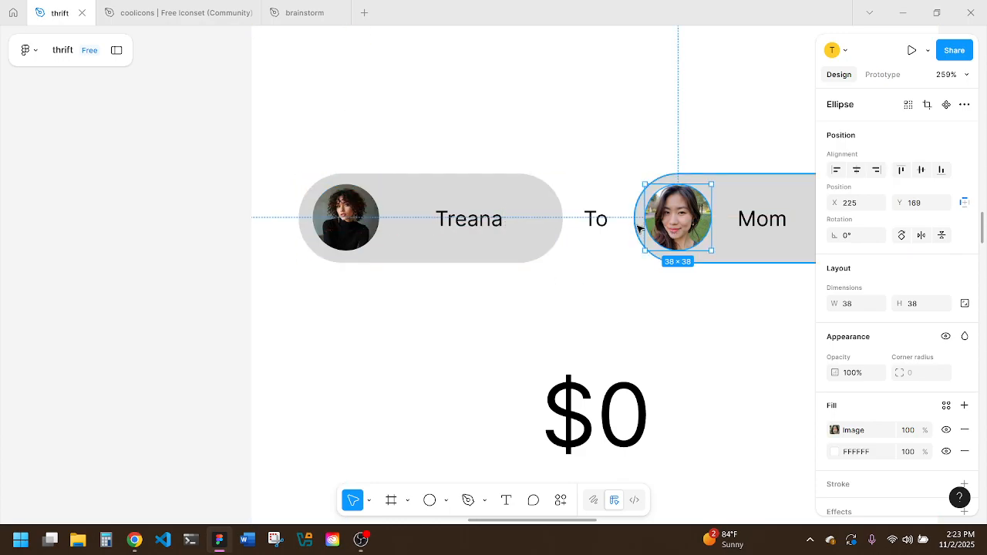
key("alt")
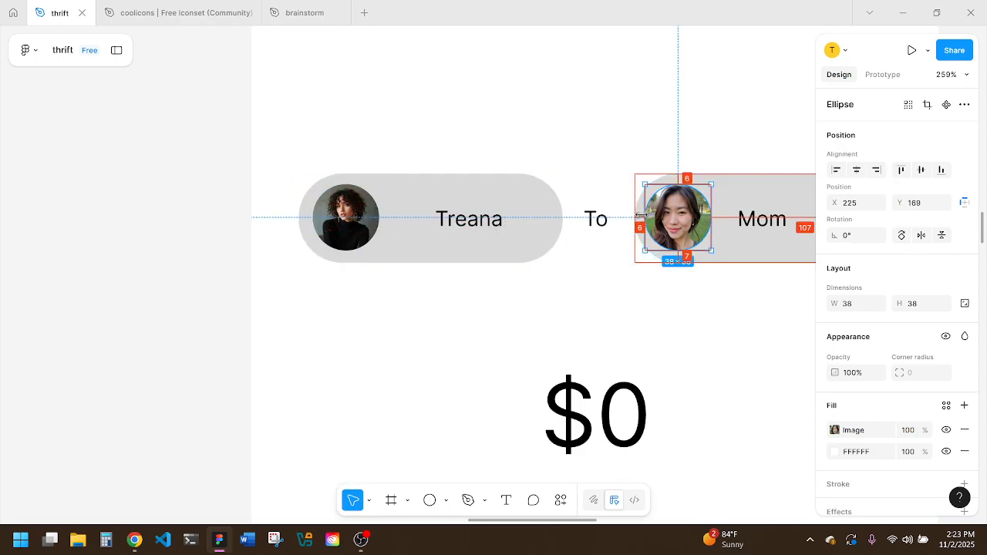
left_click_drag(641, 215, 645, 216)
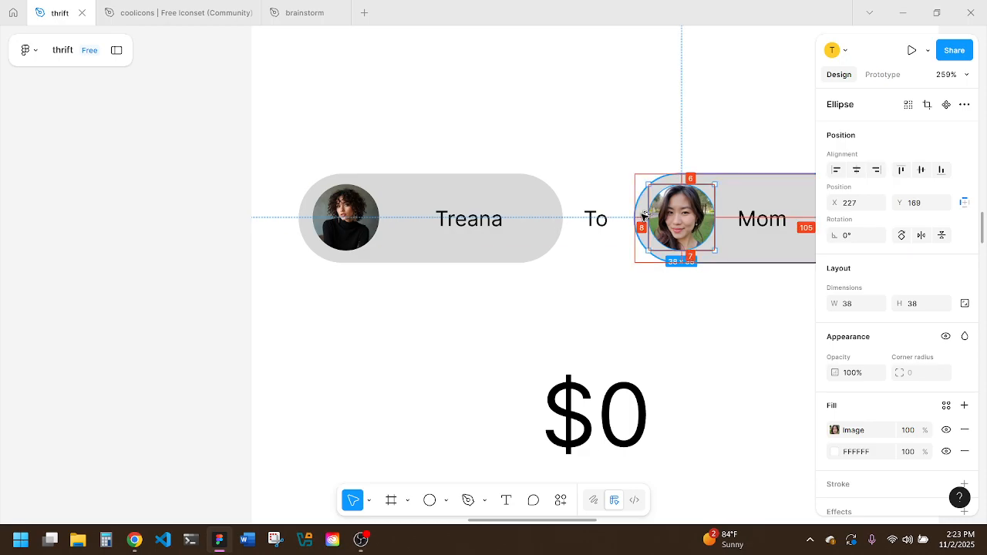
Step: Move the sender's name to X 98, 25 px from the sender photo
left_click(478, 221)
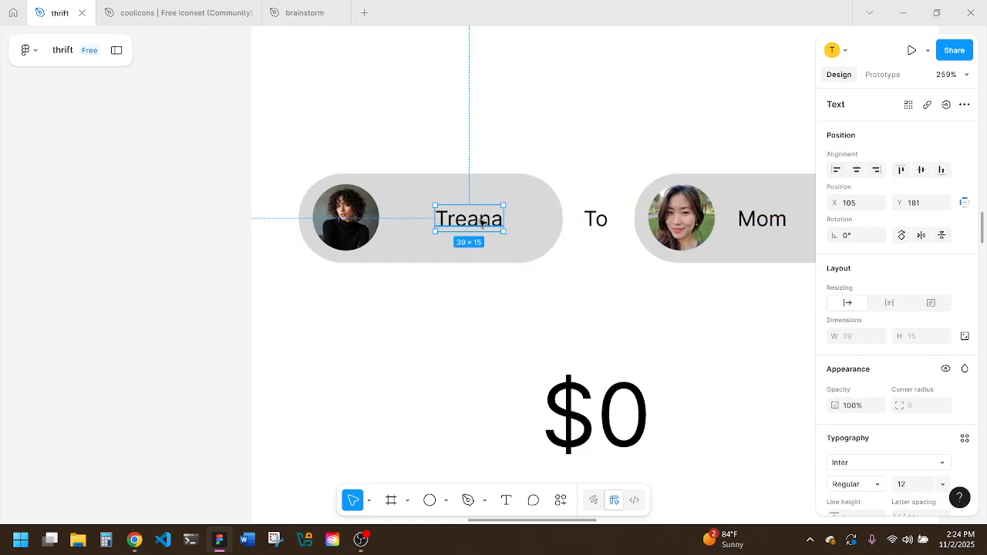
left_click_drag(480, 222, 458, 229)
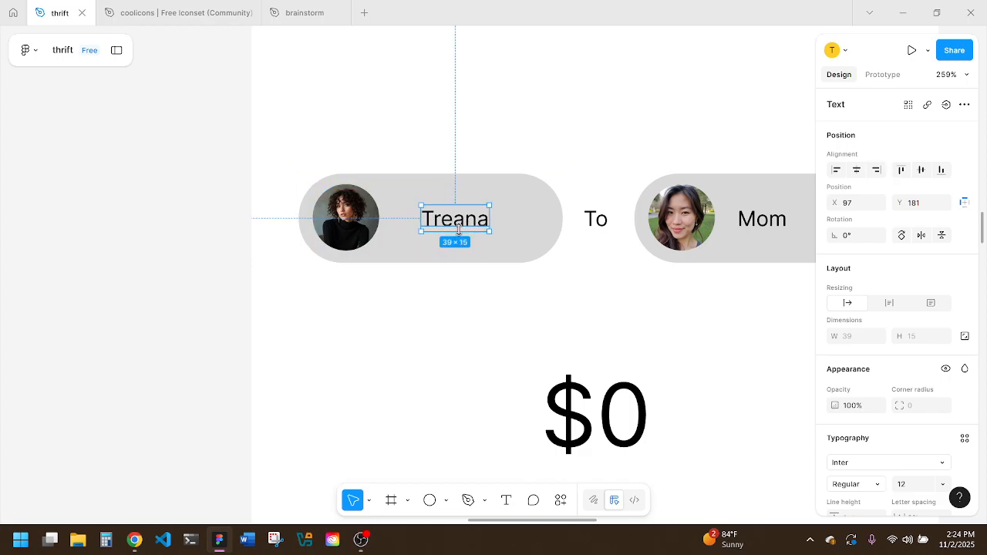
key("Left")
key("Left")
key("Left")
key("Right")
key("Right")
key("Right")
key("Right")
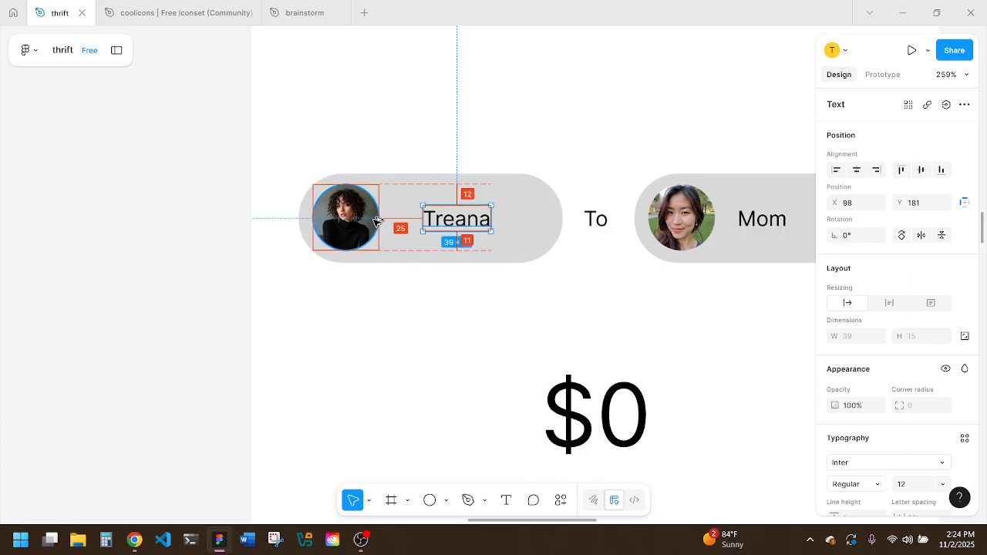
Step: Move the "Mom" label to X 290, matching the photo-to-name gap in the sender pill
scroll(640, 298, "right", 5)
left_click(571, 228)
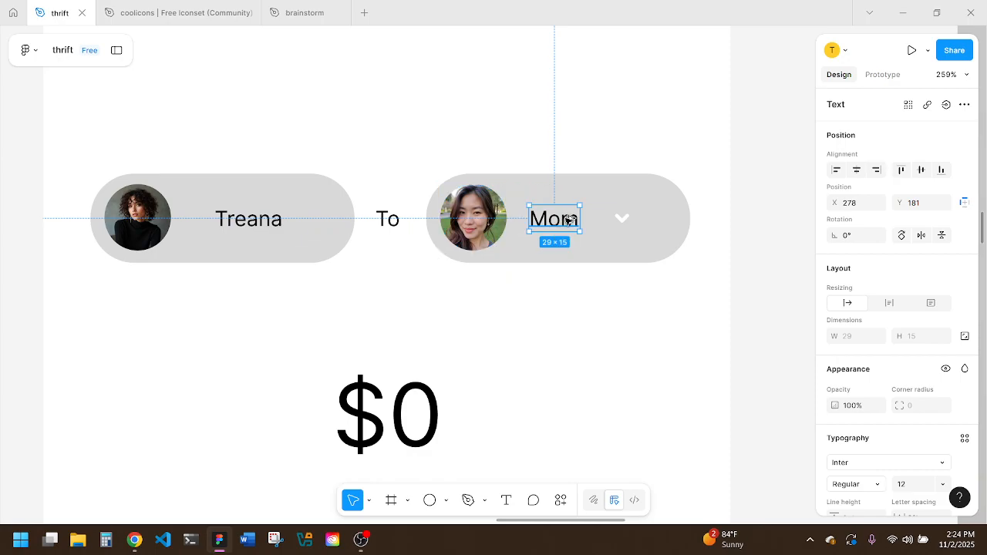
key("shift+Right")
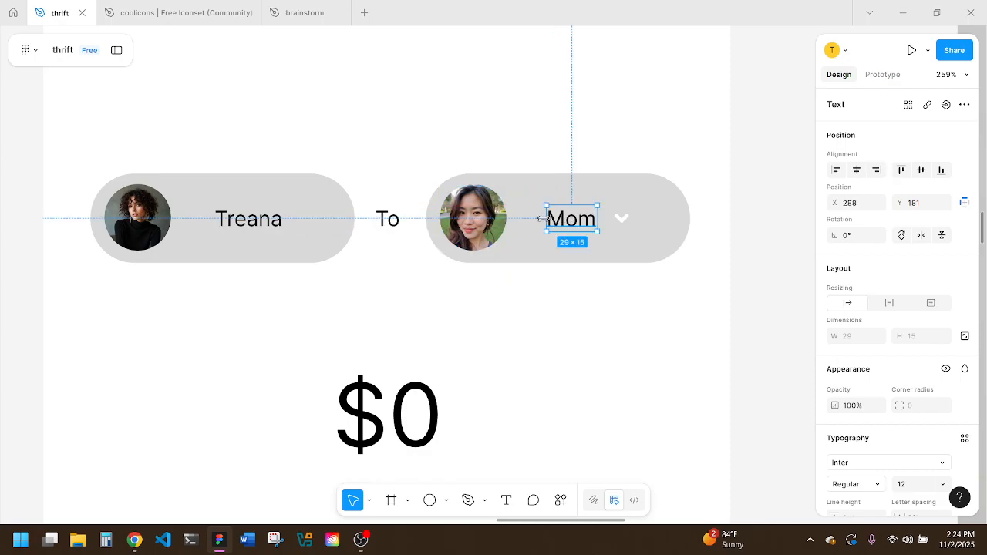
key("Right")
key("Right")
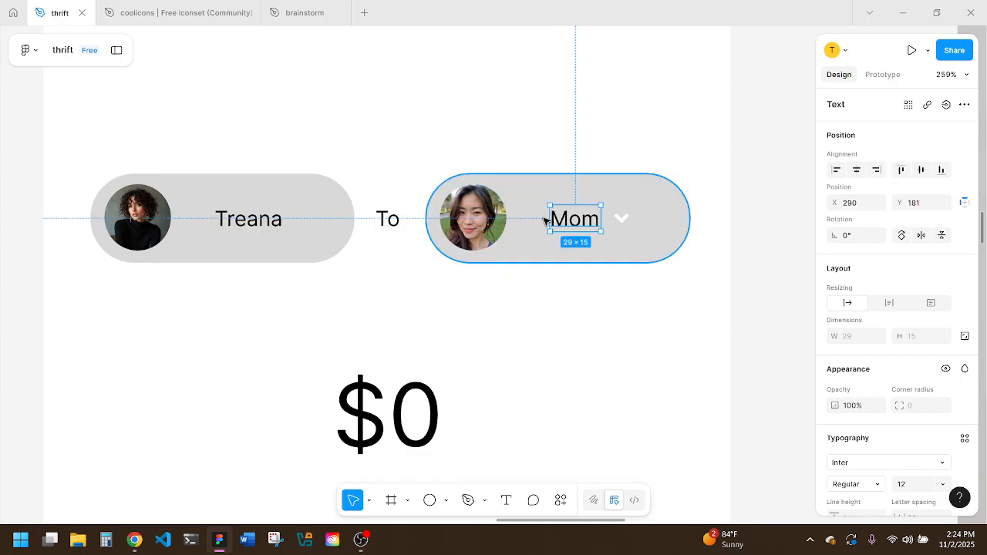
Step: Shift the dropdown arrow in the "Mom" pill closer to the pill's right edge
left_click(622, 220)
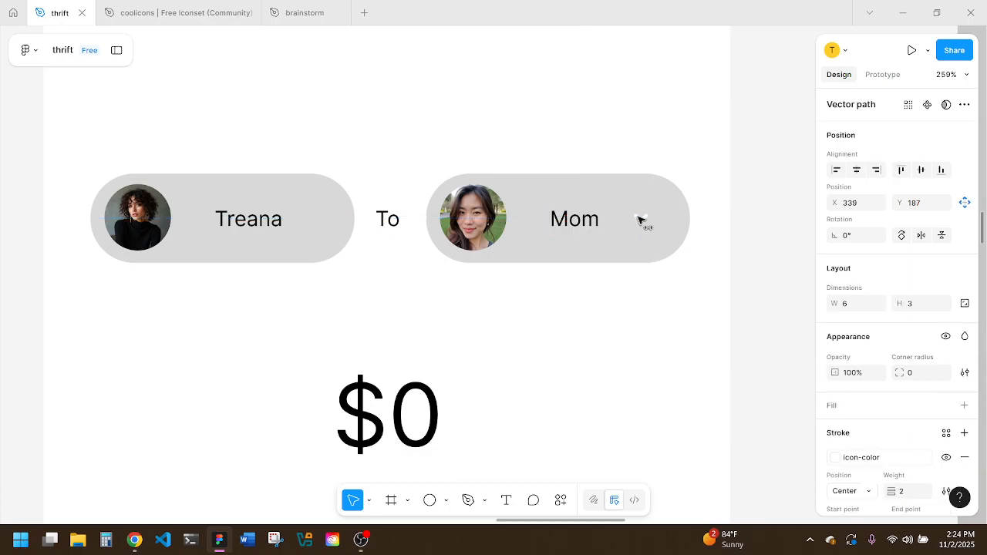
left_click_drag(637, 221, 643, 222)
key("Right")
key("Right")
left_click(607, 293)
scroll(606, 293, "down", 3)
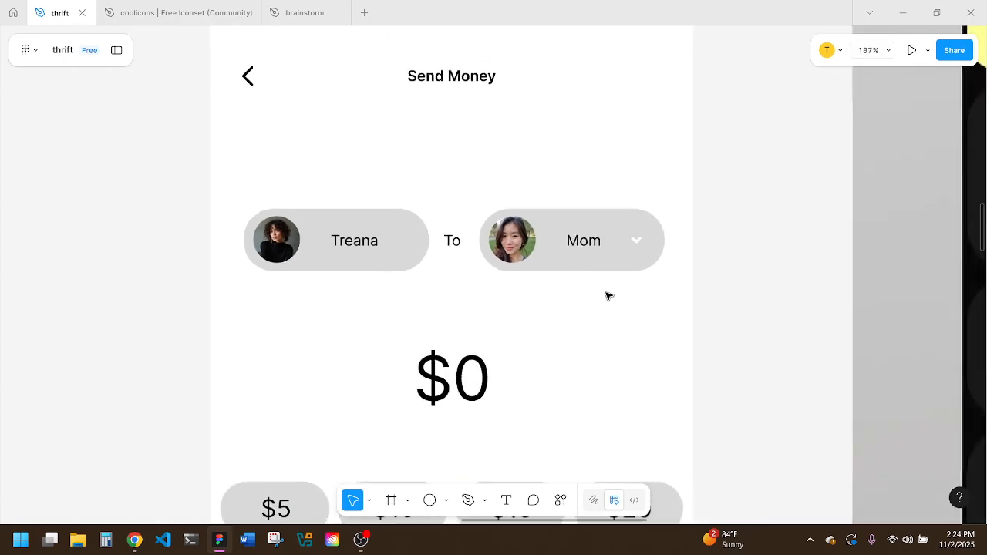
left_click(633, 249, "ctrl")
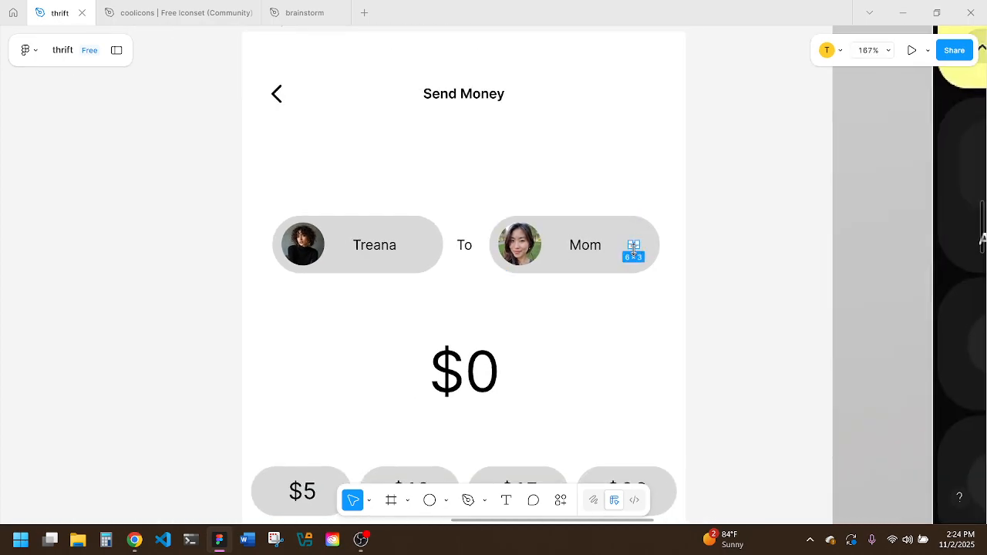
key("Right")
left_click(600, 307)
scroll(601, 308, "down", 3)
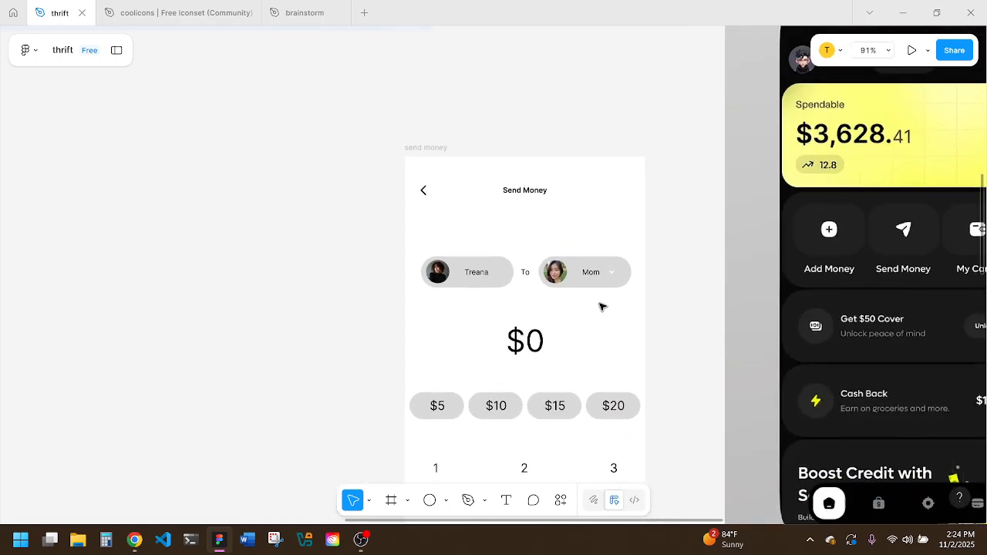
Step: Center the "To" label horizontally in the frame and shift the sender pill's background and name left, 15 px from "To"
left_click(523, 273)
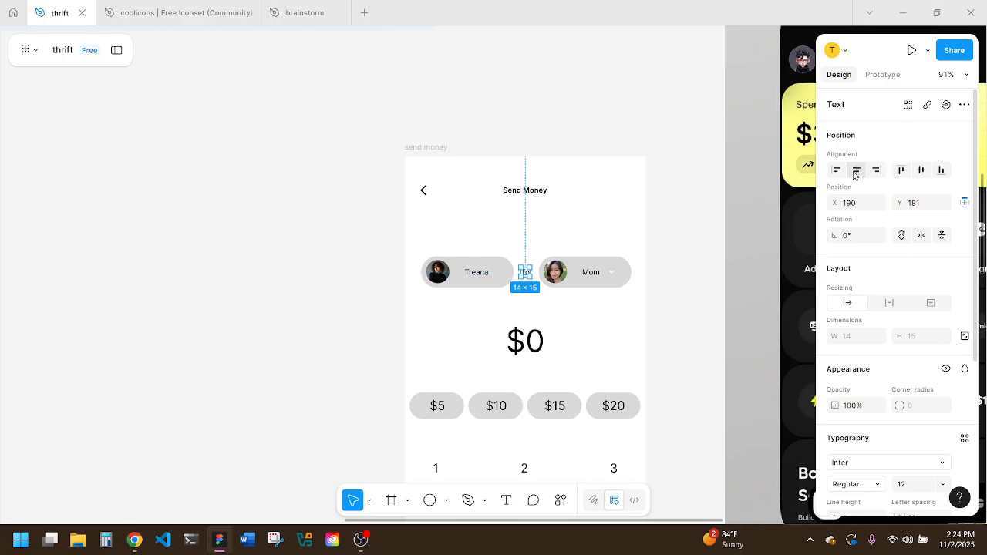
left_click(618, 299)
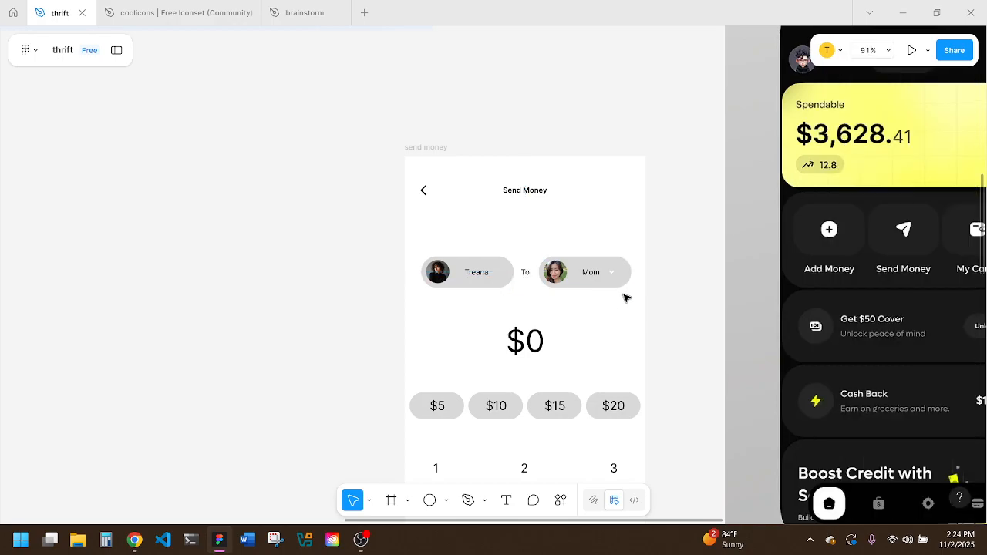
left_click(622, 283)
key("alt")
left_click(506, 274)
key("alt")
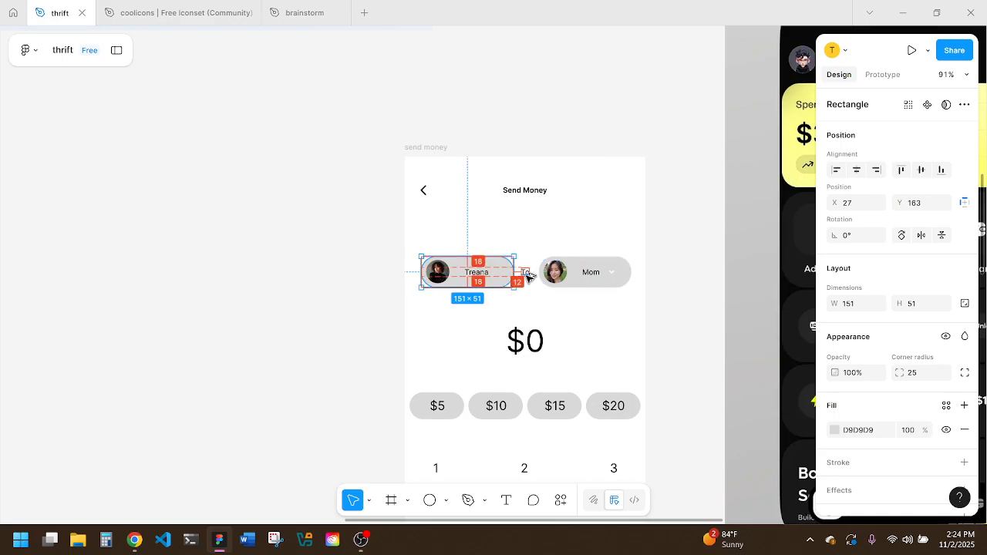
left_click_drag(517, 302, 440, 270)
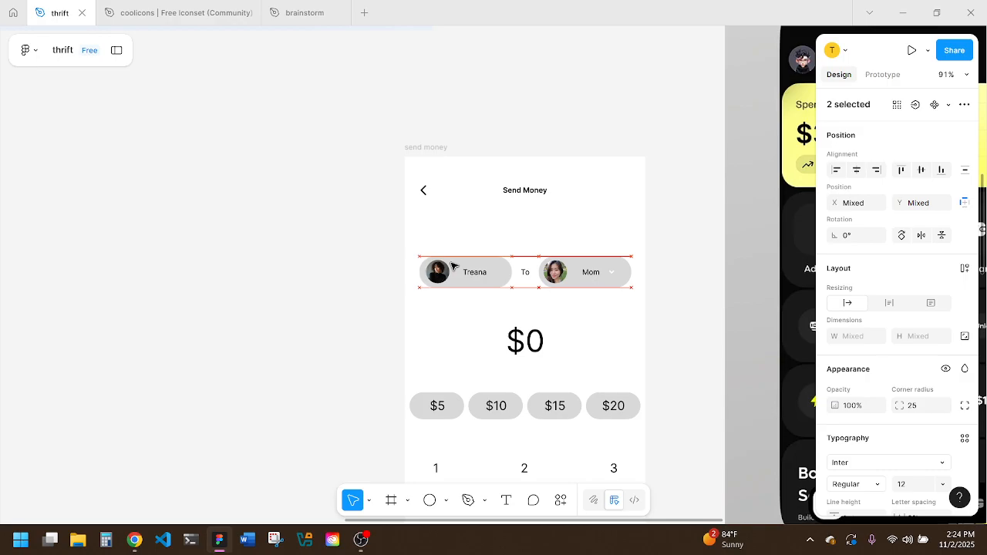
key("alt")
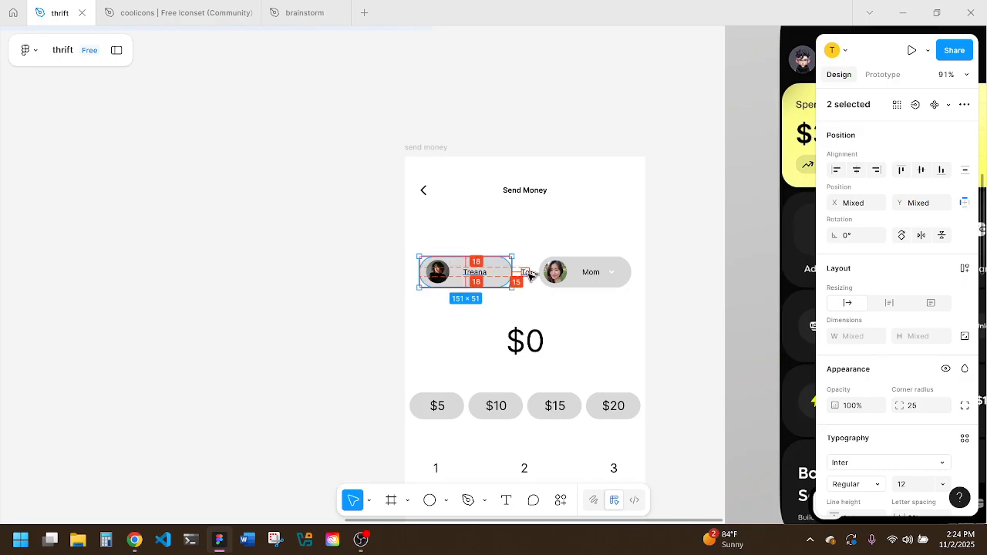
Step: Group the sender, "To" and recipient elements, center them horizontally in the frame, and ungroup them
left_click_drag(596, 310, 551, 269)
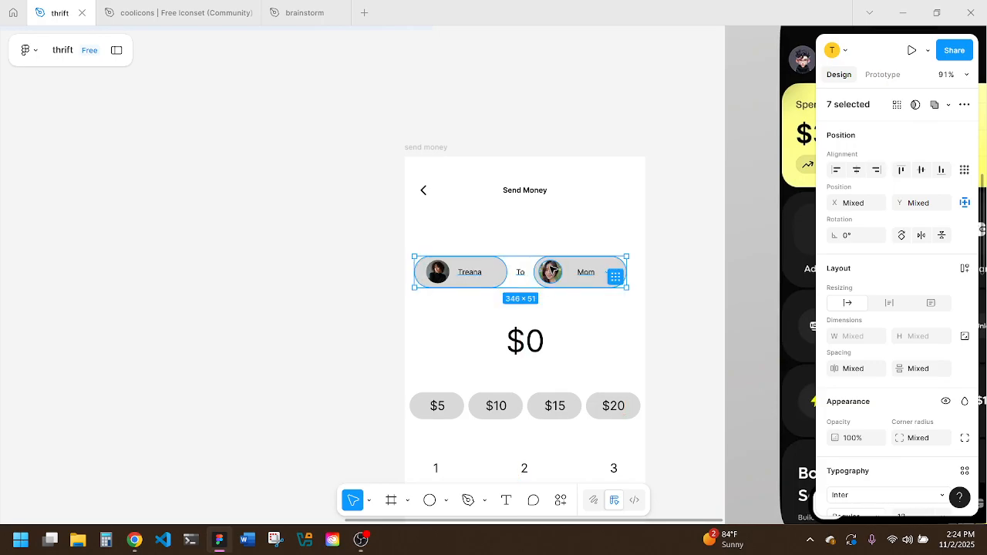
key("ctrl+z")
left_click(474, 276, "shift")
left_click_drag(484, 276, 485, 278)
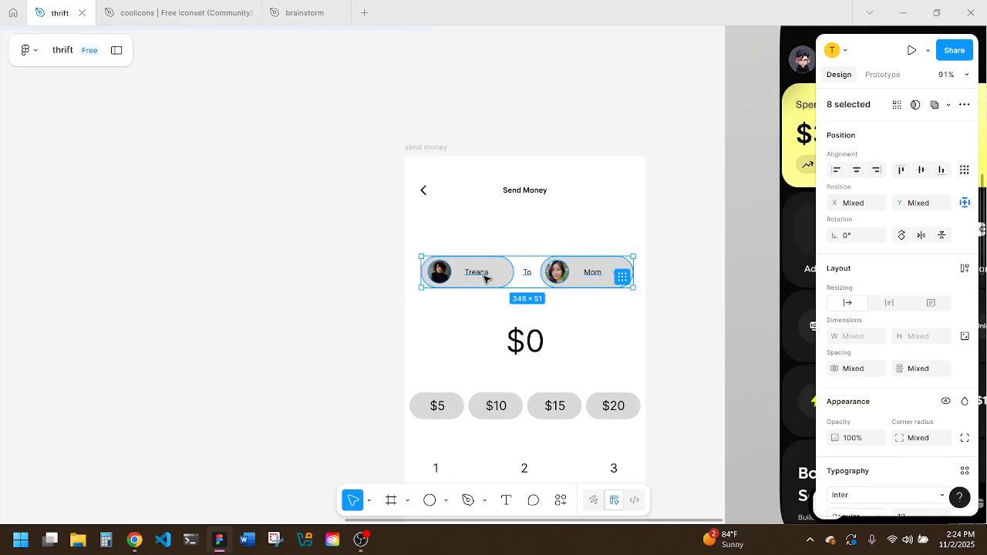
key("ctrl+g")
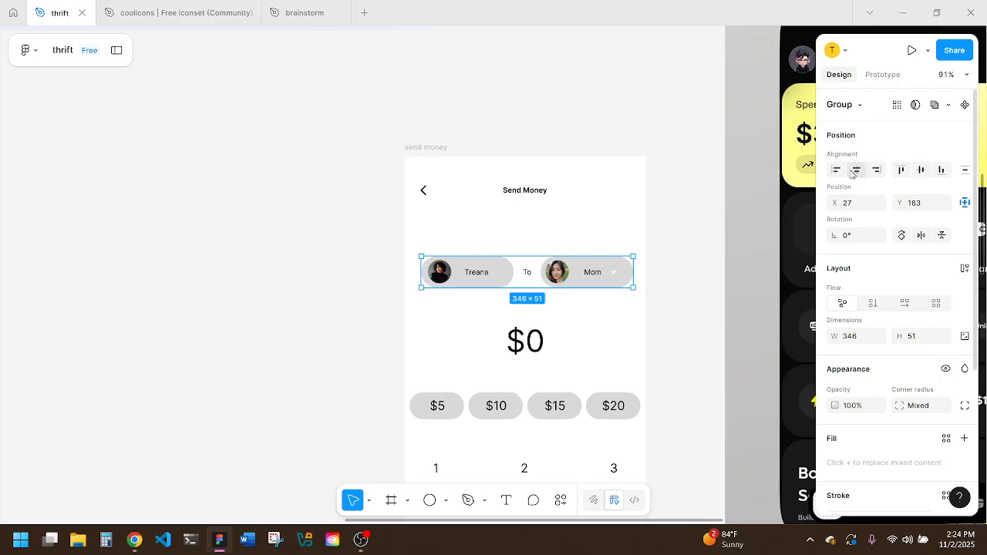
key("ctrl+shift+g")
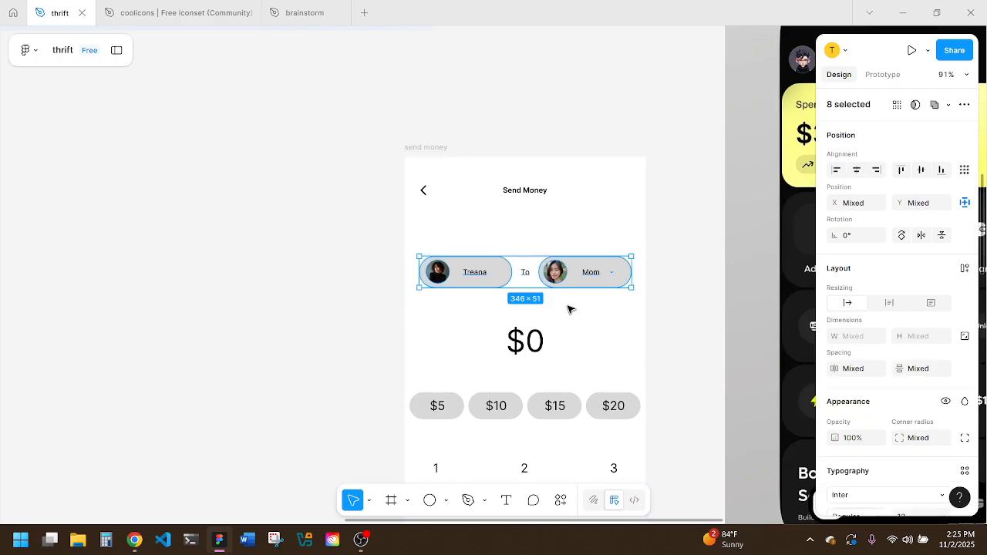
left_click(588, 303)
Step: Preview the send money frame as a prototype and close the preview
scroll(588, 303, "down", 3)
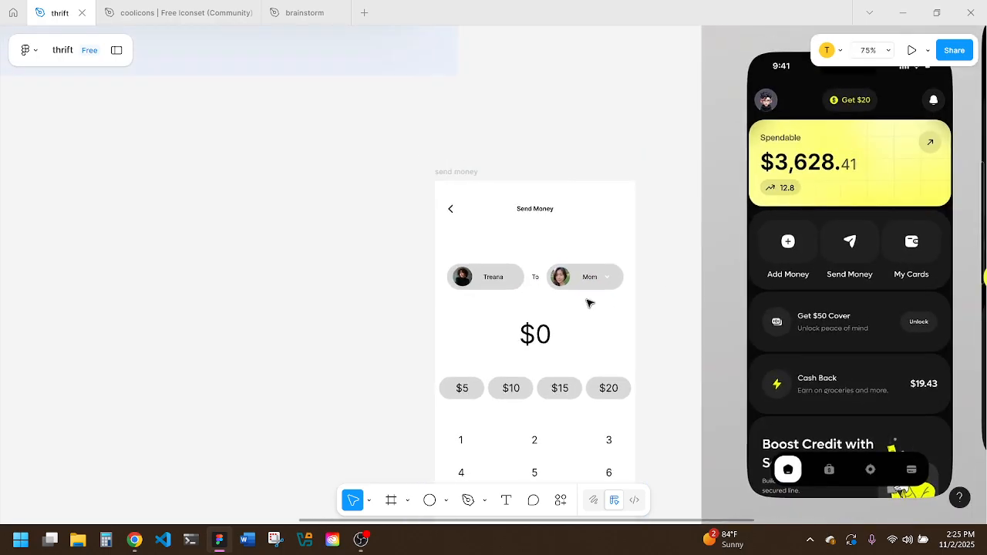
scroll(588, 303, "down", 1)
scroll(588, 303, "up", 2)
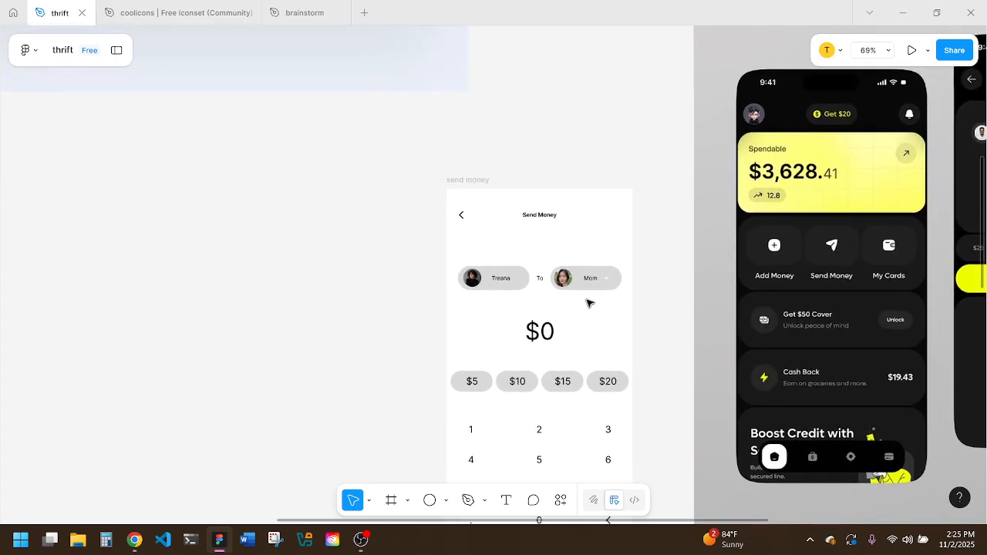
scroll(588, 303, "down", 1)
scroll(588, 303, "down", 3)
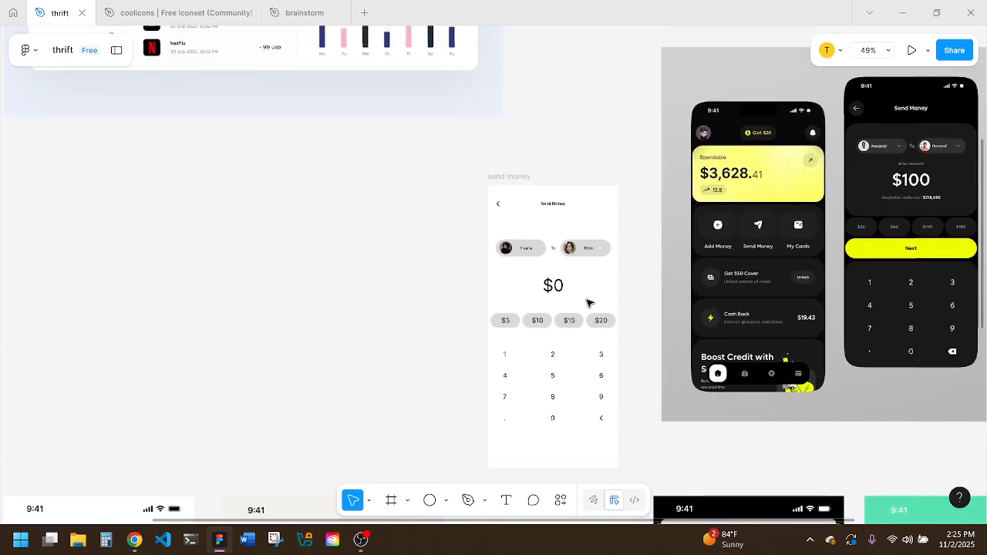
left_click(500, 176)
left_click(912, 50)
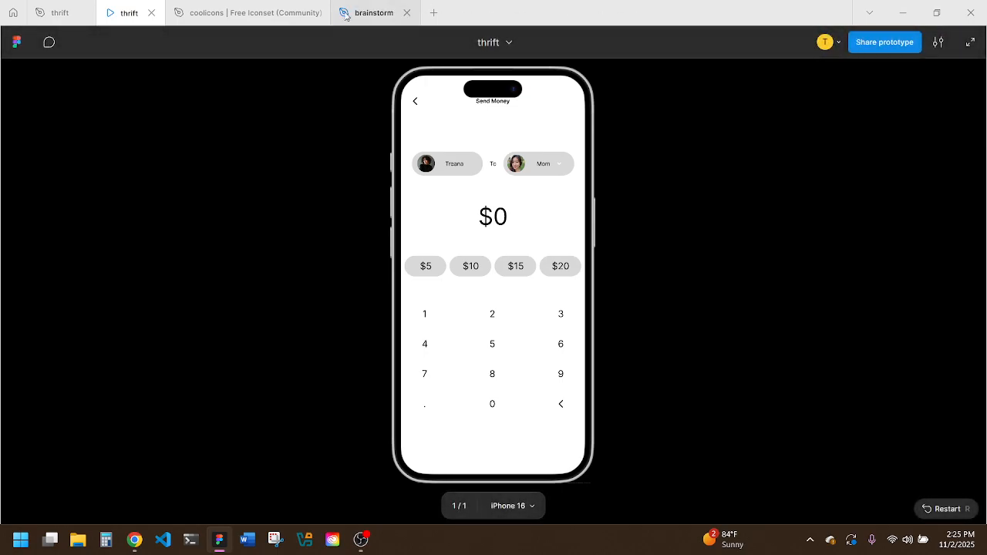
left_click(151, 12)
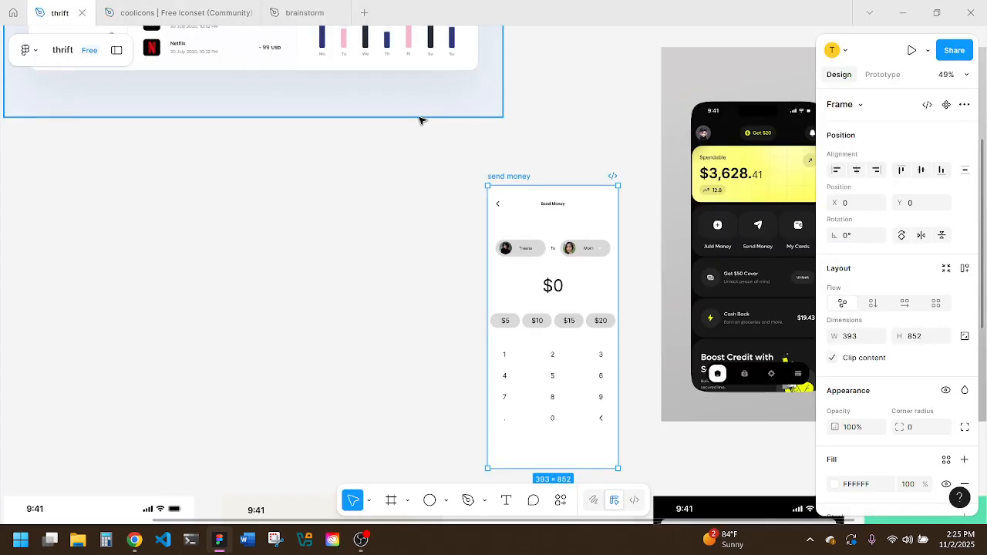
Step: Move the "Send Money" title and back arrow down together by about 10 px
scroll(645, 260, "up", 5, "ctrl")
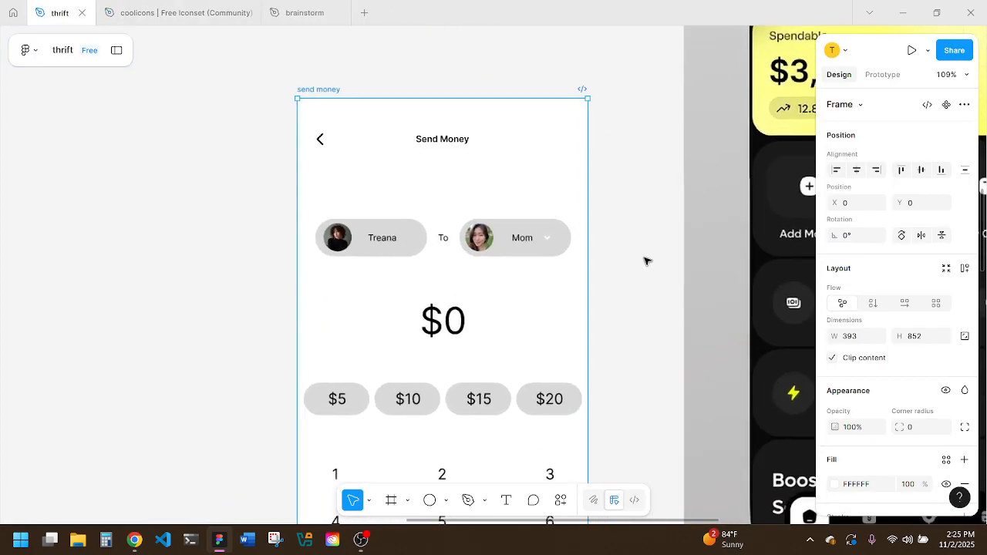
left_click(463, 145)
left_click(323, 139, "shift")
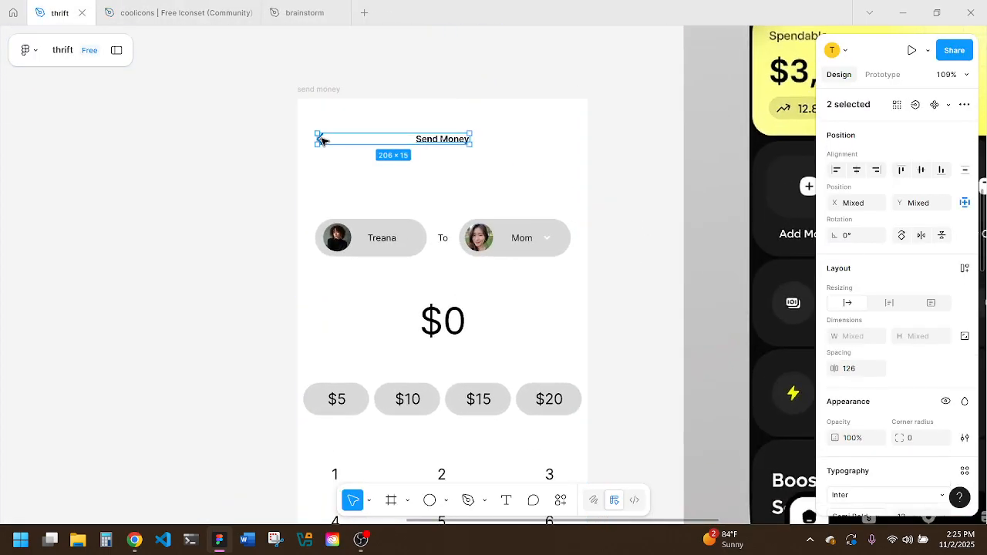
key("shift+Down")
key("shift+Down")
key("shift+Up")
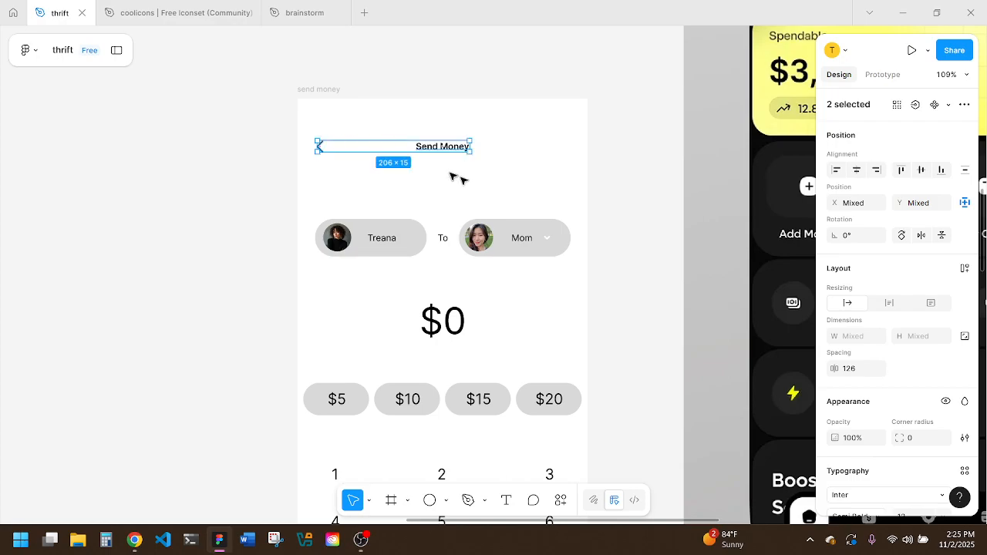
left_click(539, 185)
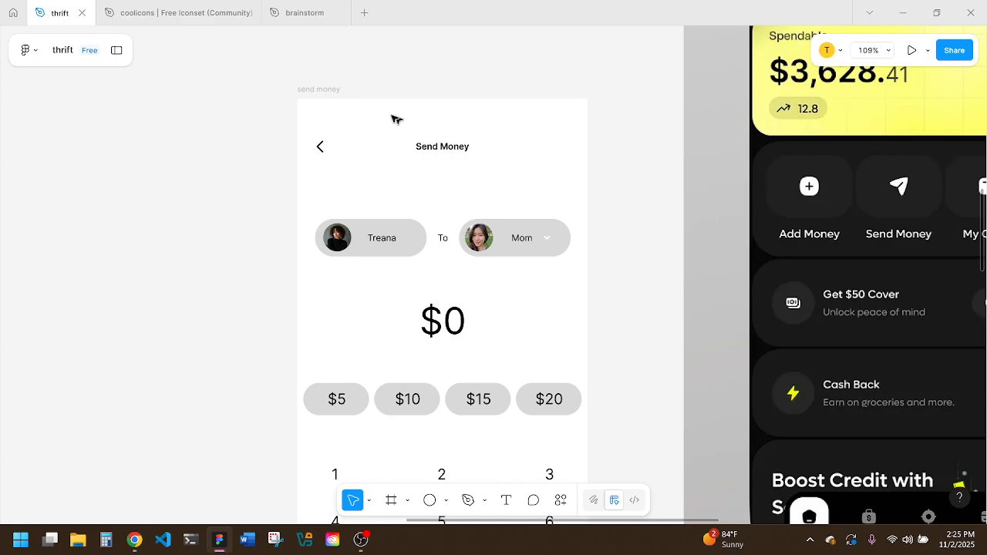
Step: Preview the send money frame as a prototype to check the lowered header, and return to the design
left_click(333, 90)
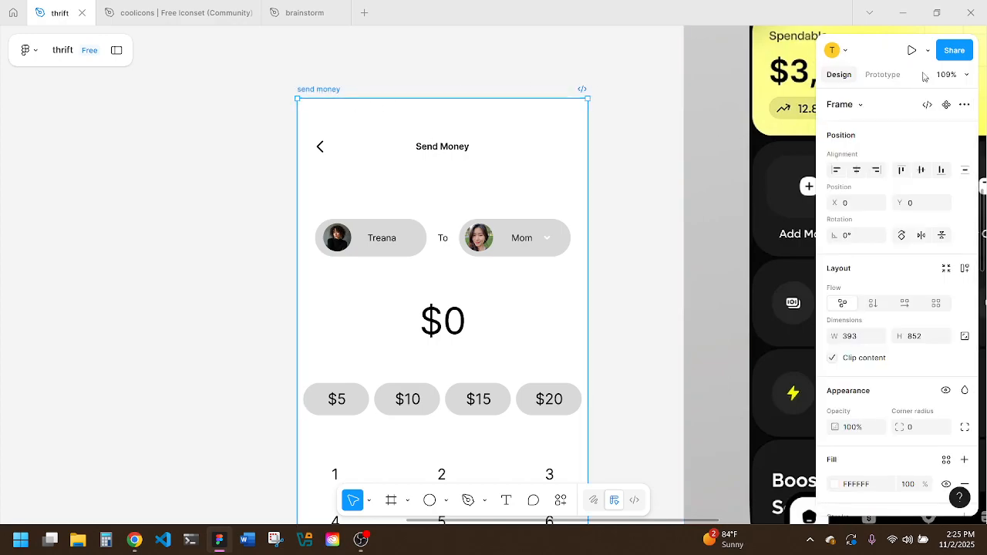
left_click(913, 51)
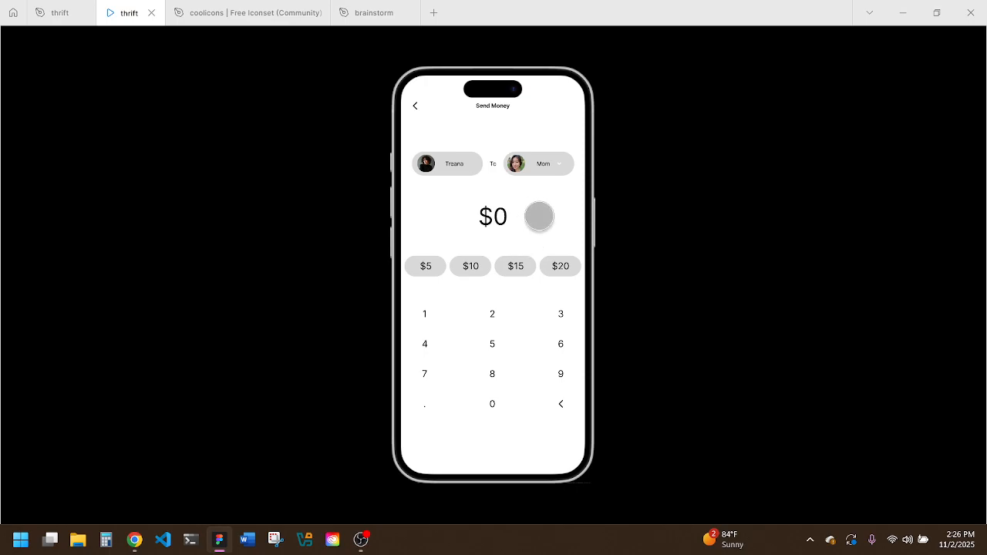
left_click(152, 12)
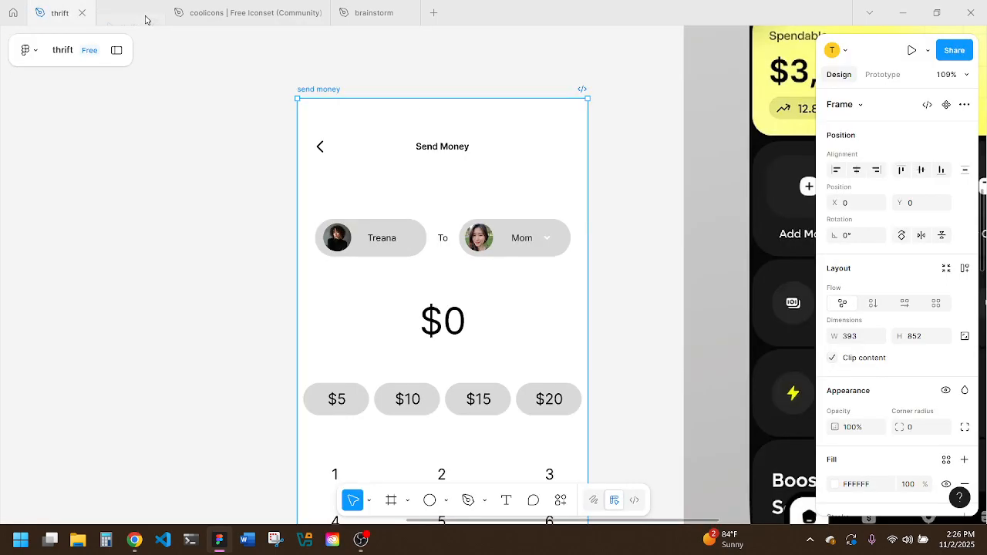
left_click(655, 310)
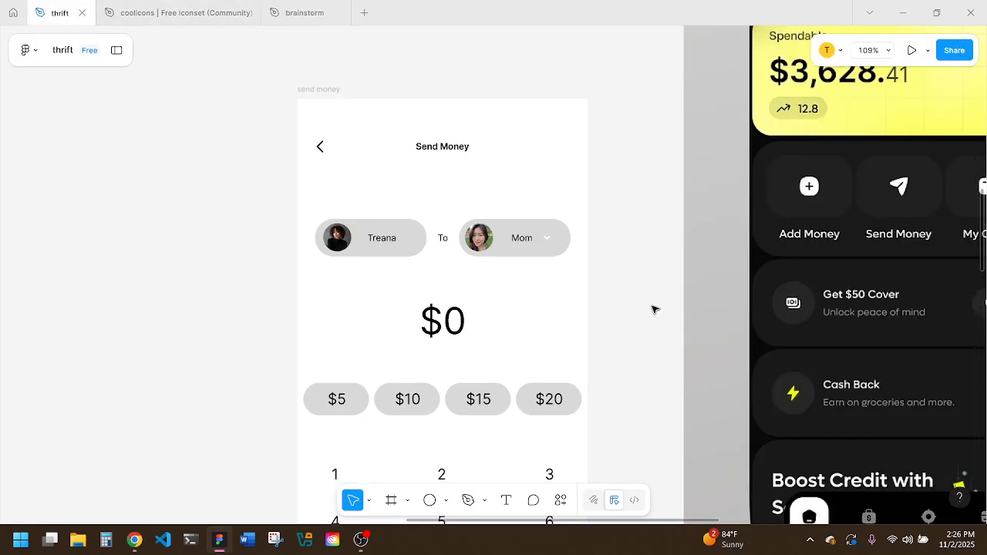
Step: Measure the spacing between the "$20" label and the edges of its pill
scroll(651, 308, "down", 4)
scroll(593, 279, "down", 1)
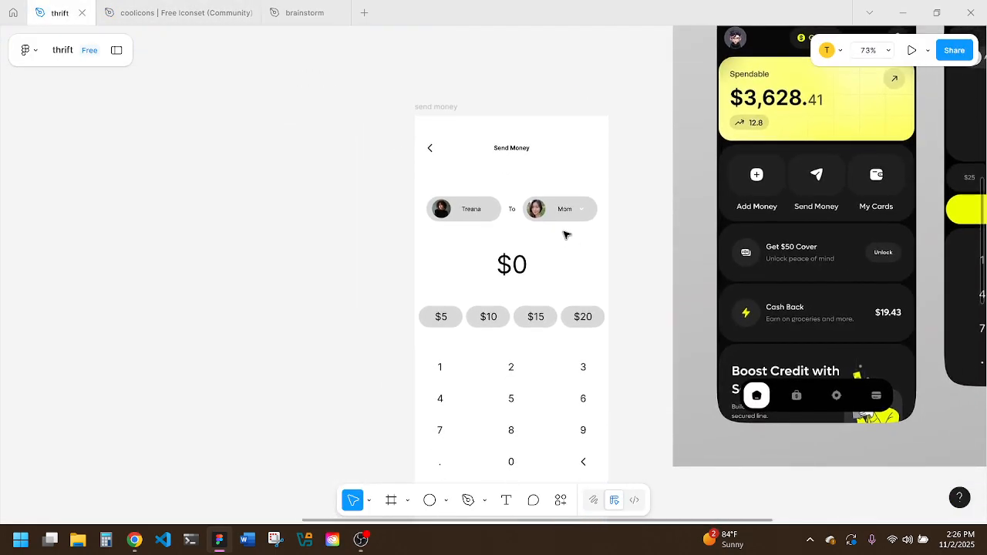
left_click(595, 314)
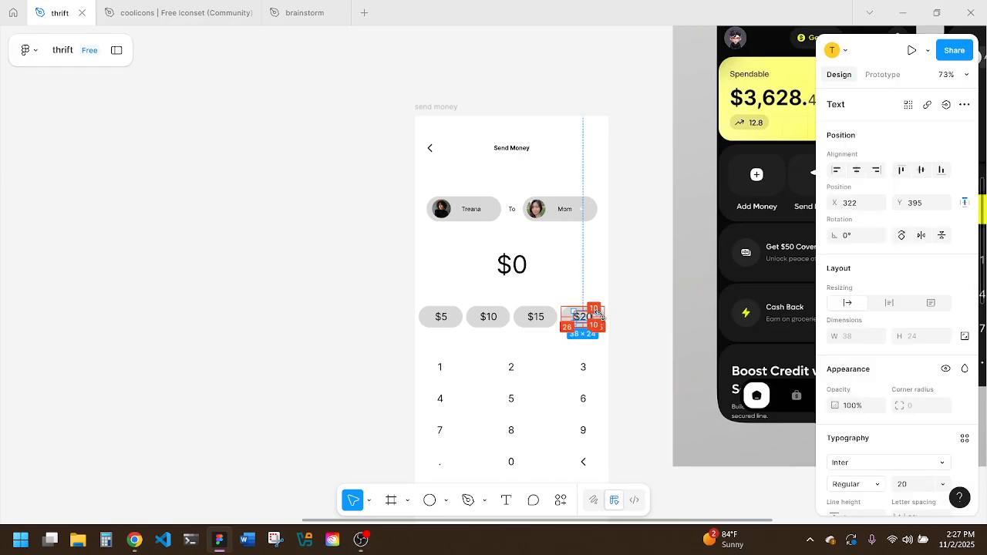
scroll(606, 316, "up", 5)
key("alt")
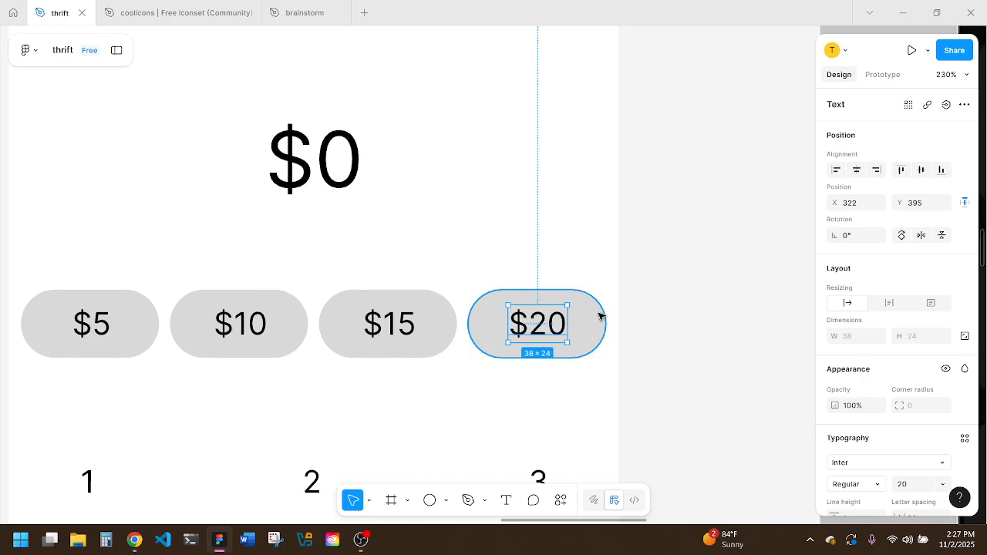
key("alt")
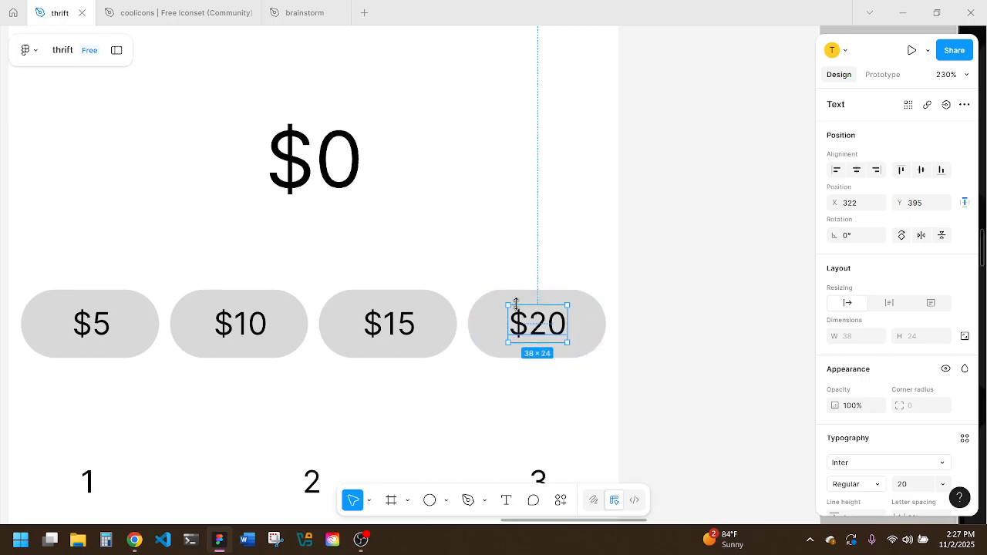
left_click(624, 282)
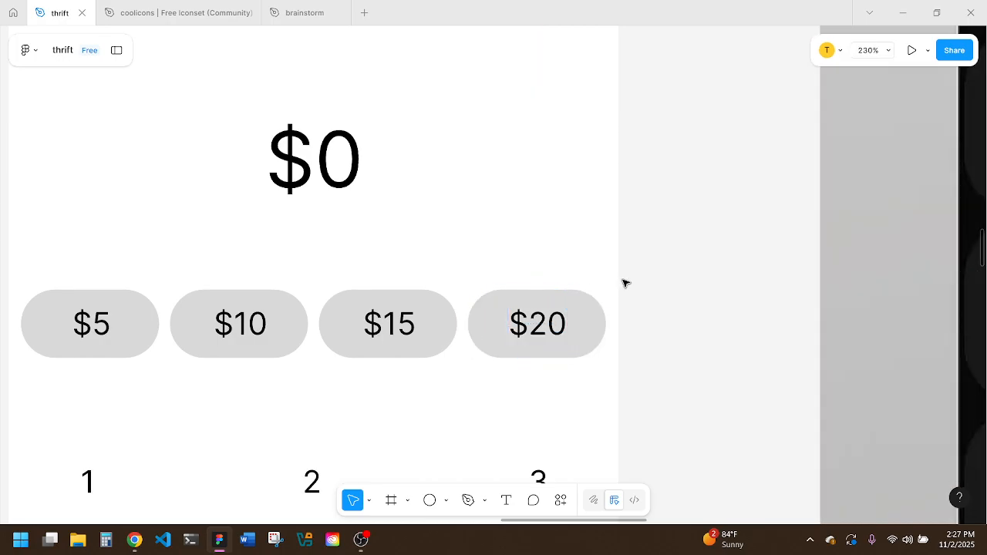
Step: Center the $20 label horizontally within its pill button in the send money frame
scroll(623, 282, "down", 5)
left_click(586, 302)
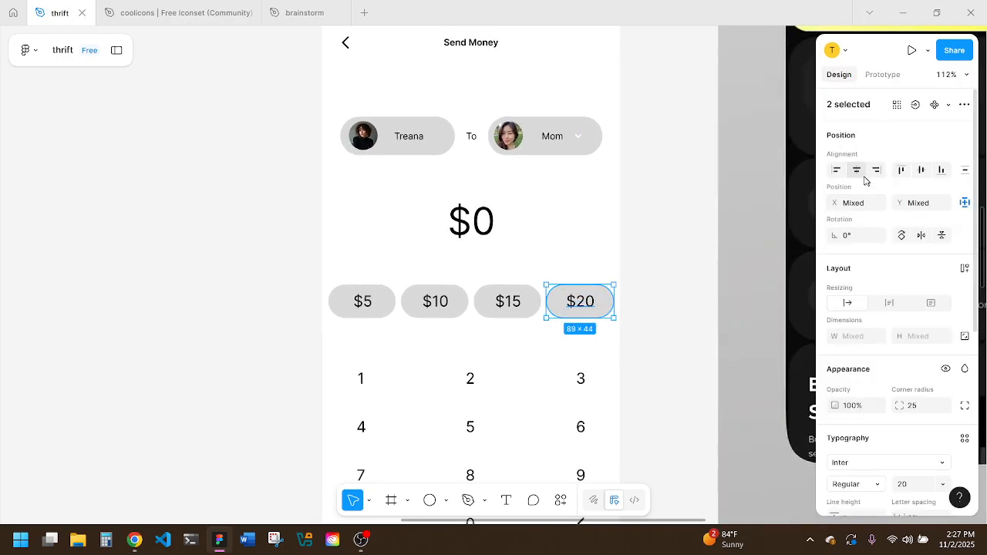
left_click(573, 232)
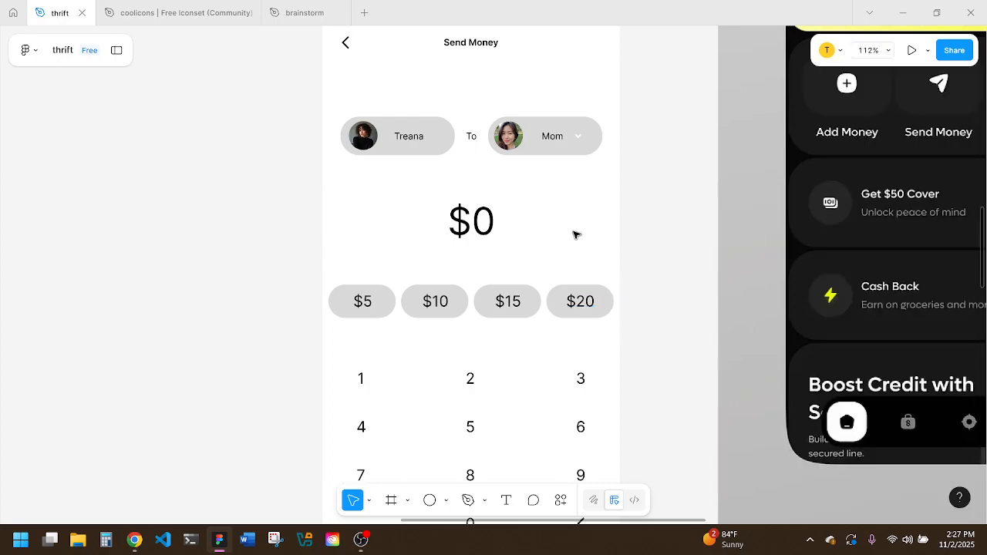
Step: Duplicate the send money frame and place the copy to the left of the original at X -474, Y 0
scroll(574, 233, "down", 3)
scroll(574, 234, "down", 2)
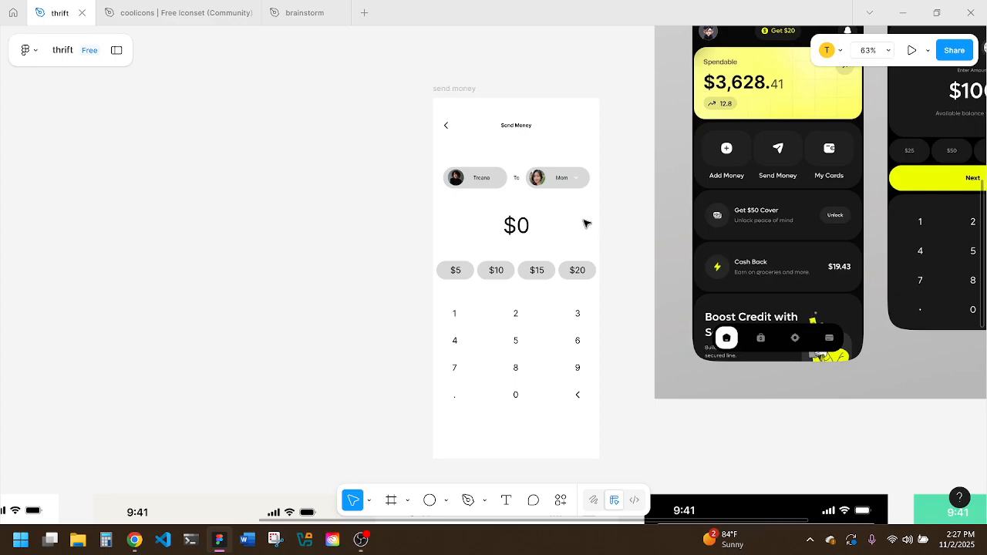
left_click(461, 90)
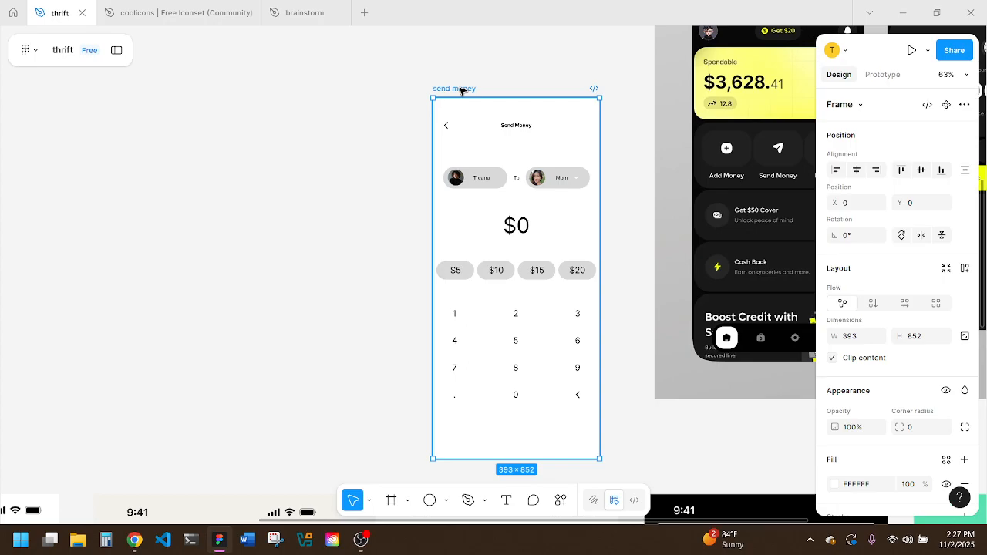
key("ctrl+d")
scroll(552, 256, "down", 3)
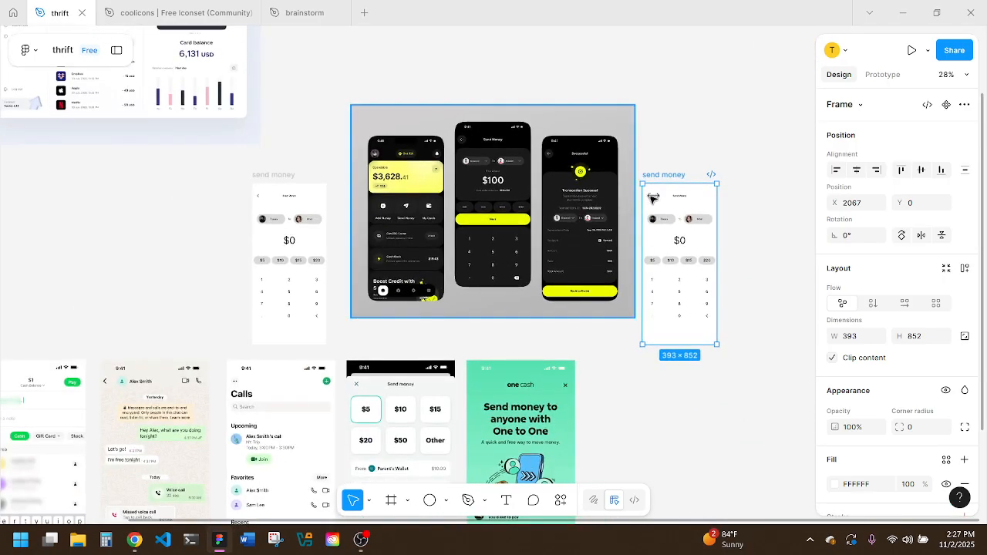
left_click_drag(674, 179, 197, 179)
scroll(154, 269, "up", 2)
scroll(154, 269, "up", 5)
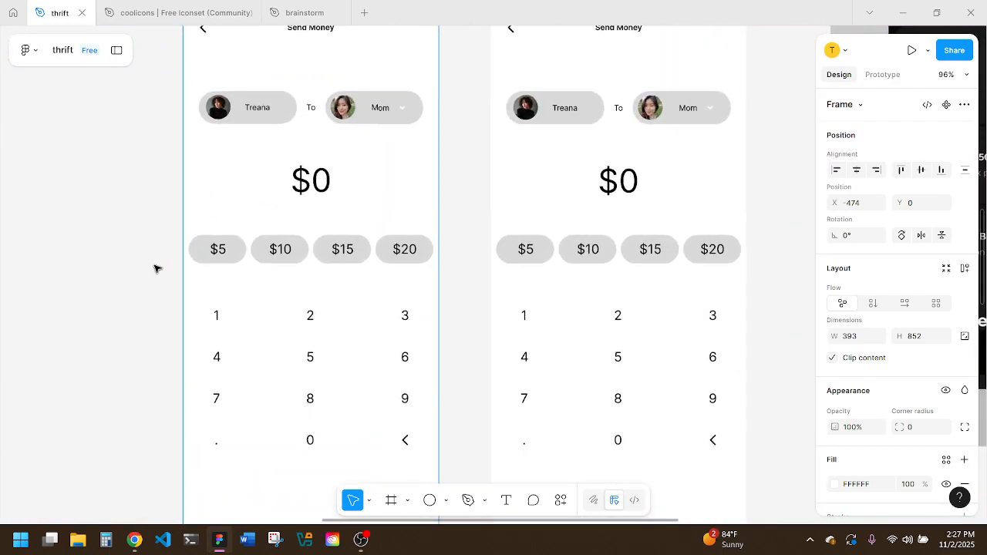
scroll(156, 268, "up", 3)
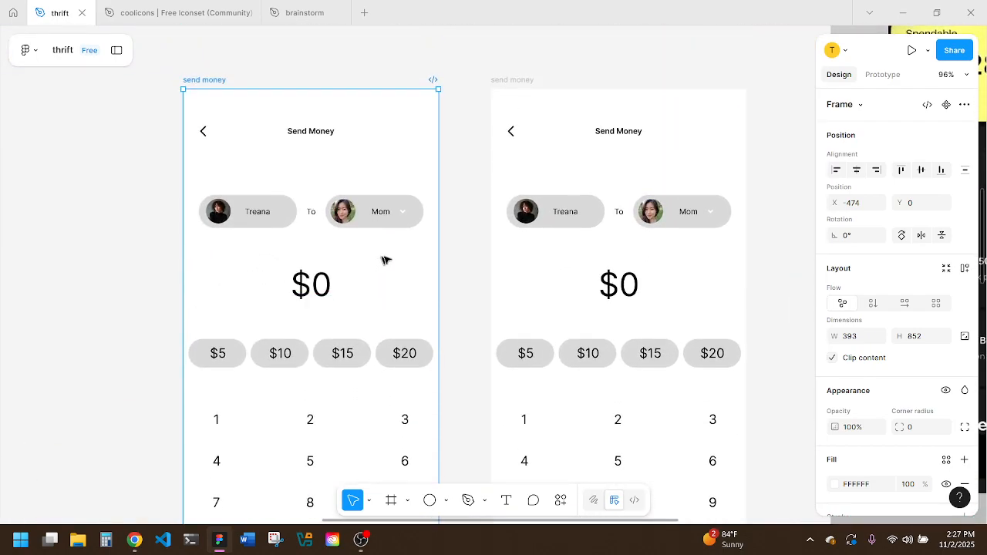
Step: Group the sender and recipient pills in the copied frame and move the group down to Y 266
left_click_drag(393, 234, 247, 195)
key("ctrl+z")
left_click(447, 236)
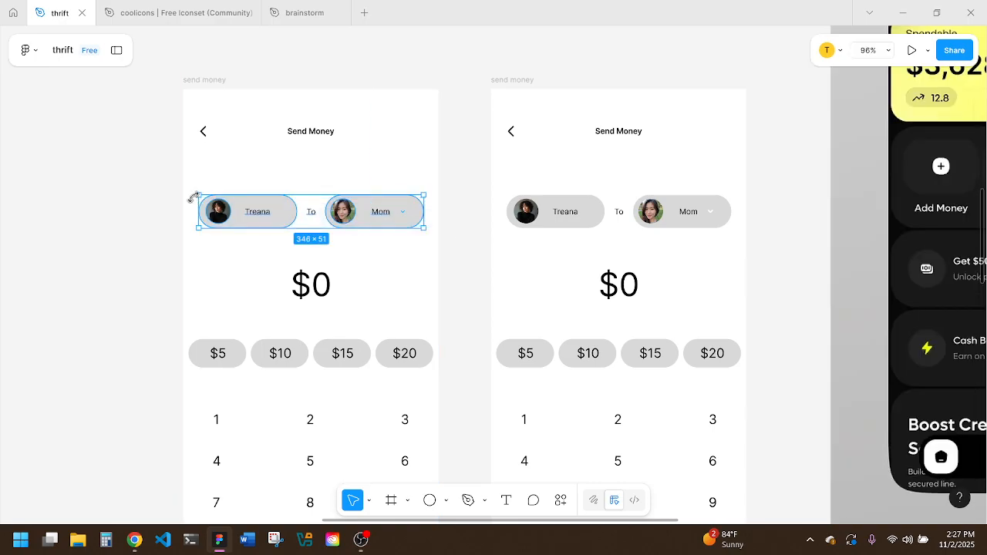
left_click(194, 196)
left_click_drag(347, 217, 333, 284)
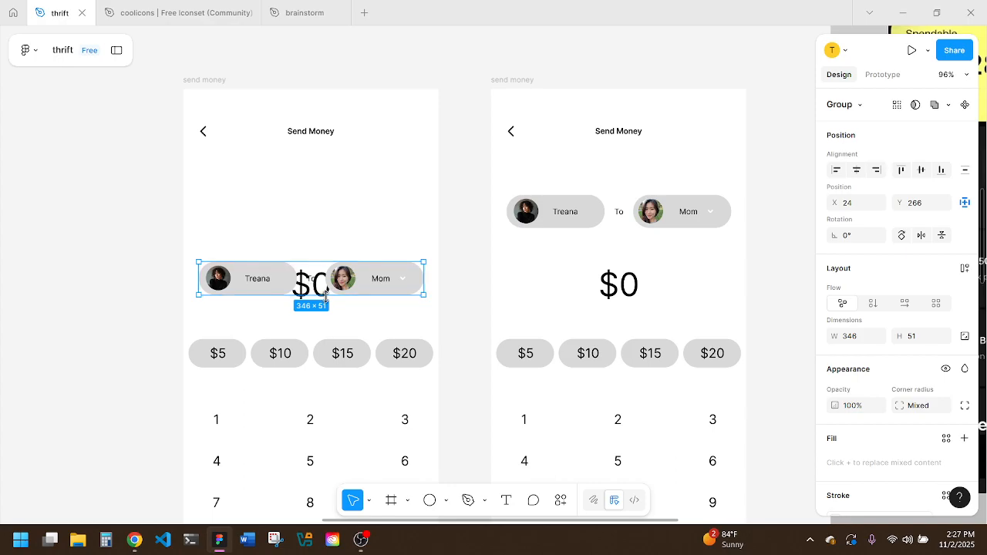
Step: Move the $0 amount above the sender and recipient pills to Y 138 and lower the pill group to Y 283
left_click(340, 311)
left_click_drag(327, 289, 332, 214)
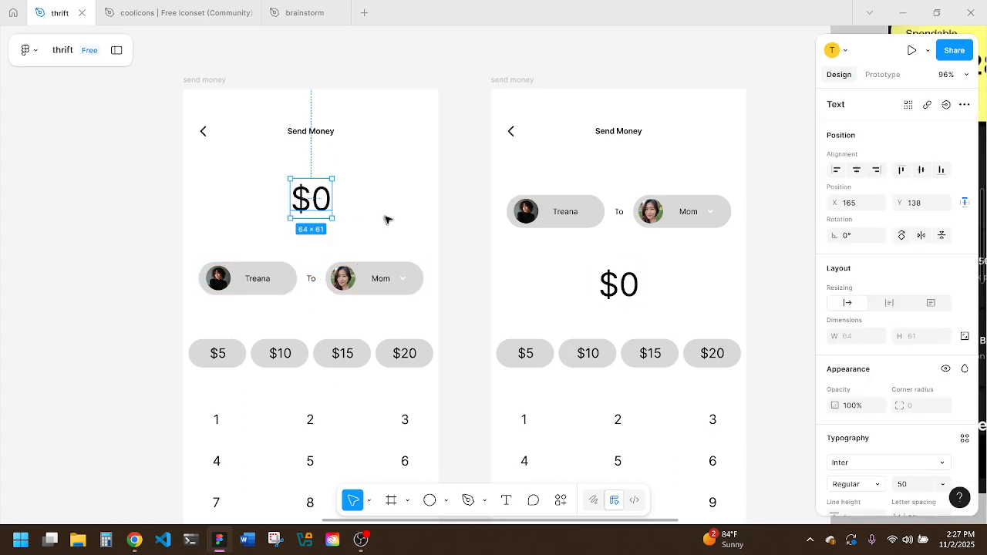
key("Escape")
left_click_drag(463, 274, 461, 285)
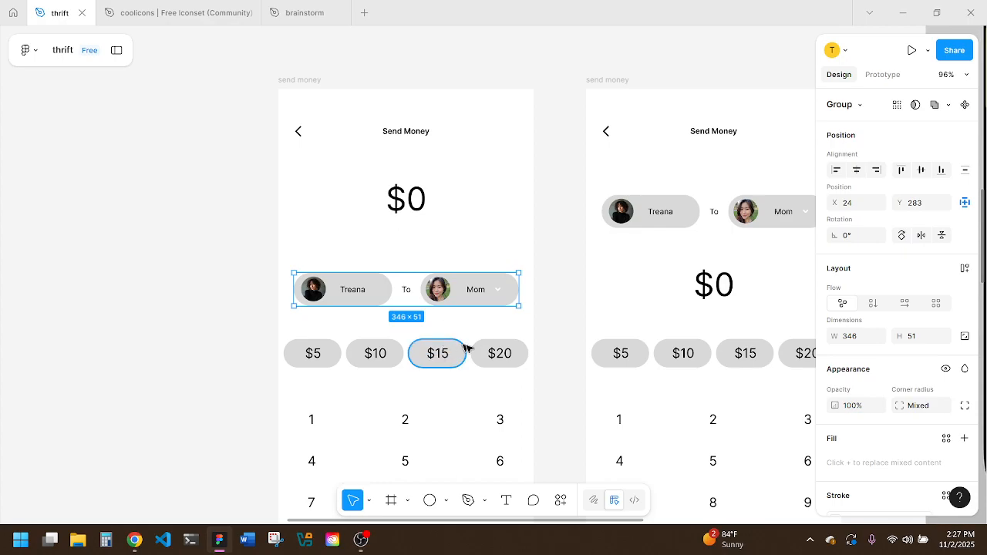
Step: Move the four quick-amount buttons up beneath $0 and lower the sender and recipient group to just above the keypad
left_click_drag(531, 375, 315, 353)
left_click_drag(382, 352, 388, 246)
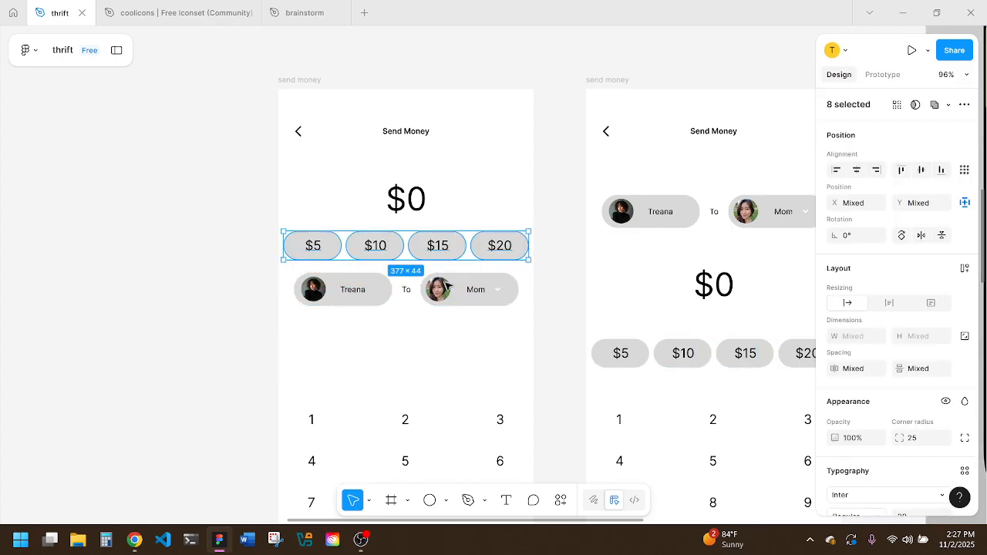
left_click(448, 287)
left_click_drag(462, 291, 465, 364)
left_click_drag(528, 281, 340, 233)
left_click_drag(422, 255, 425, 273)
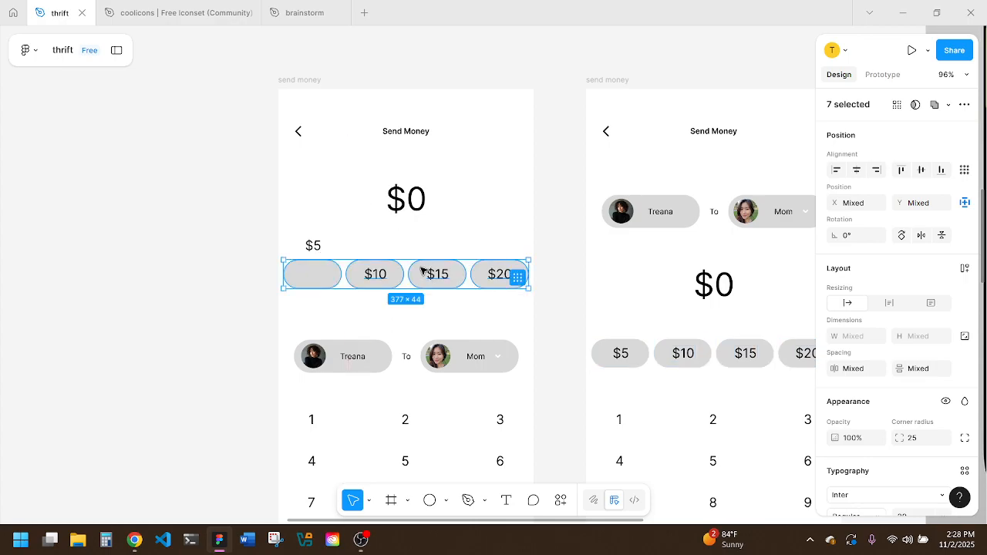
key("ctrl+z")
Step: Move all four quick-amount buttons with their labels down to midway between $0 and the sender and recipient pills
mouse_move(314, 249)
left_mouse_down()
mouse_move(399, 244)
mouse_move(329, 244)
left_mouse_up()
left_click_drag(388, 245, 379, 280)
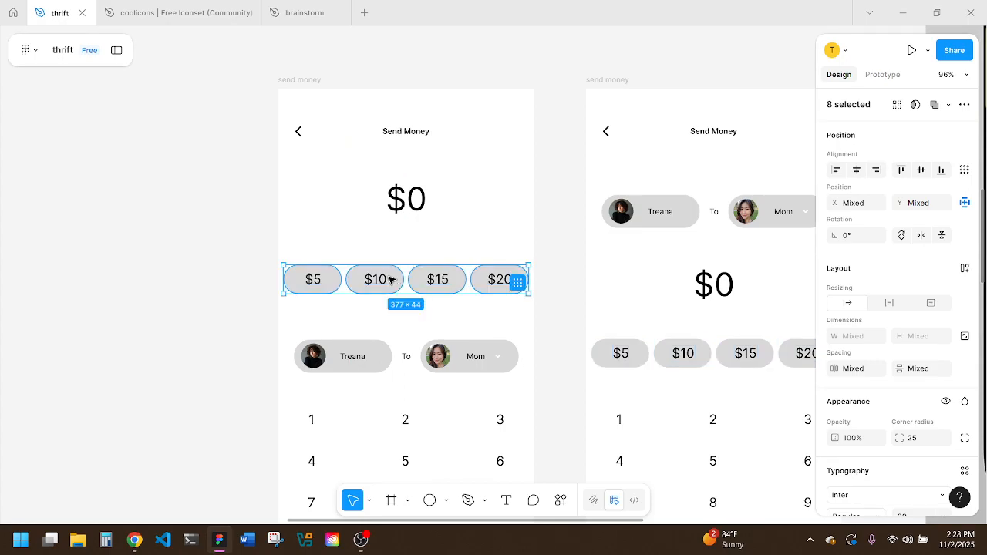
left_click(480, 237)
Step: Change the sender name in the original frame to "You" and center the label horizontally in its pill
scroll(480, 237, "down", 2)
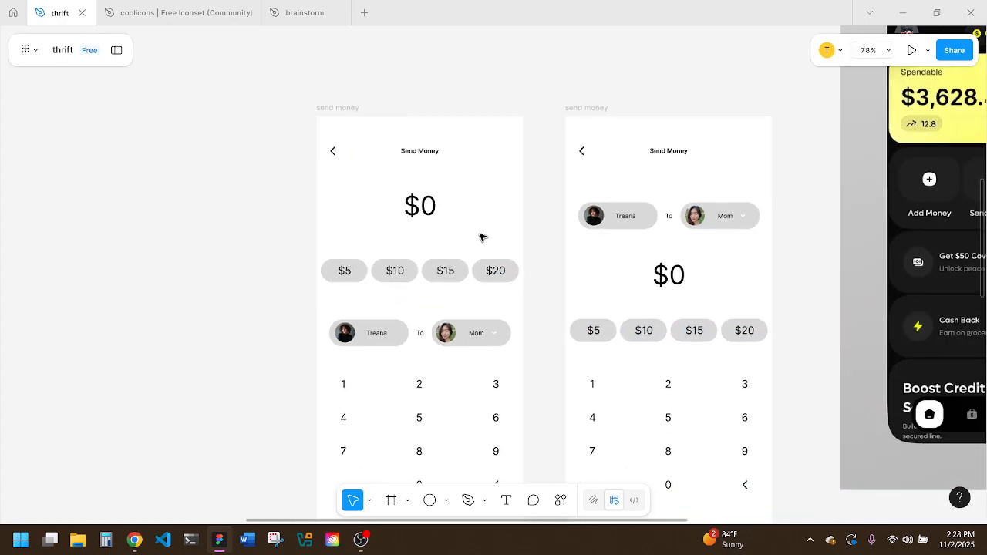
scroll(480, 237, "down", 2)
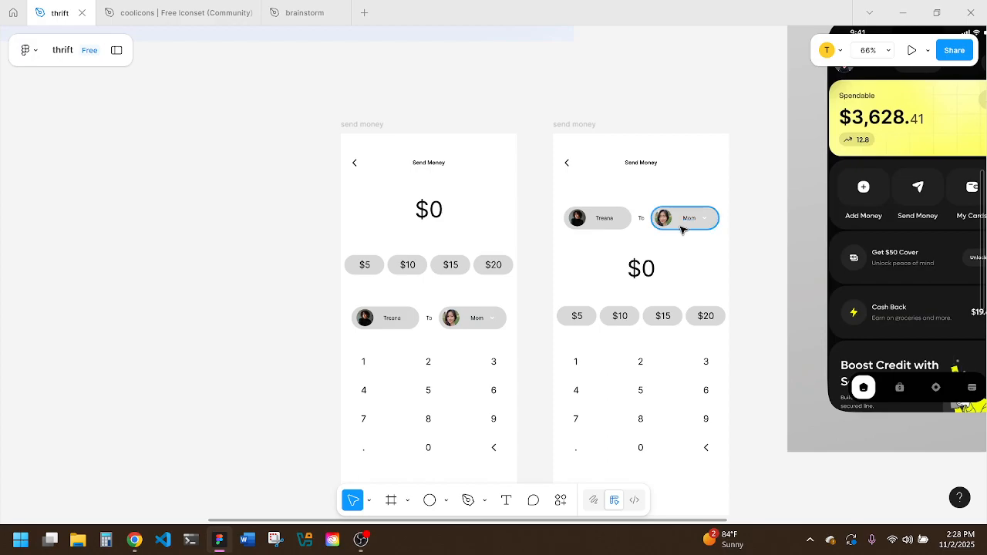
double_click(601, 219)
type("You")
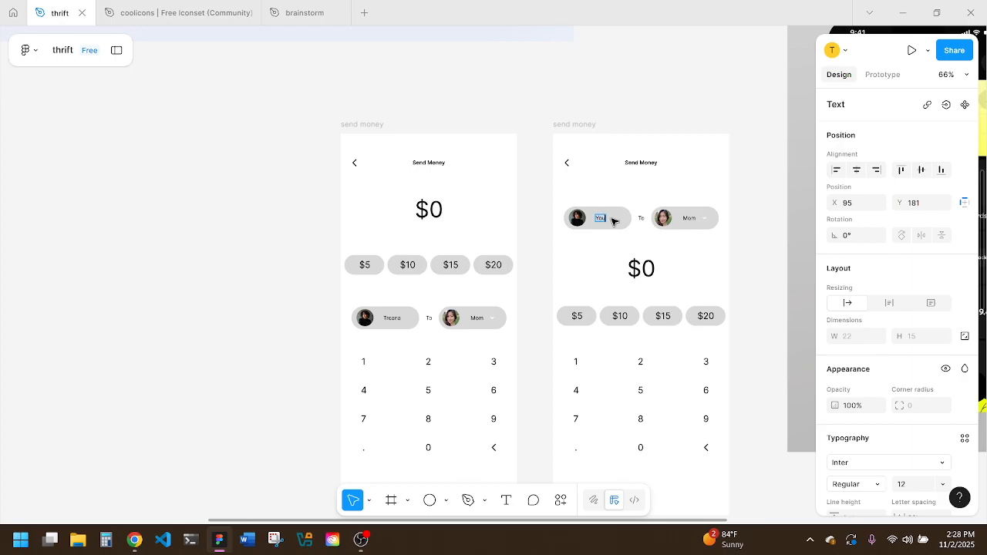
key("Escape")
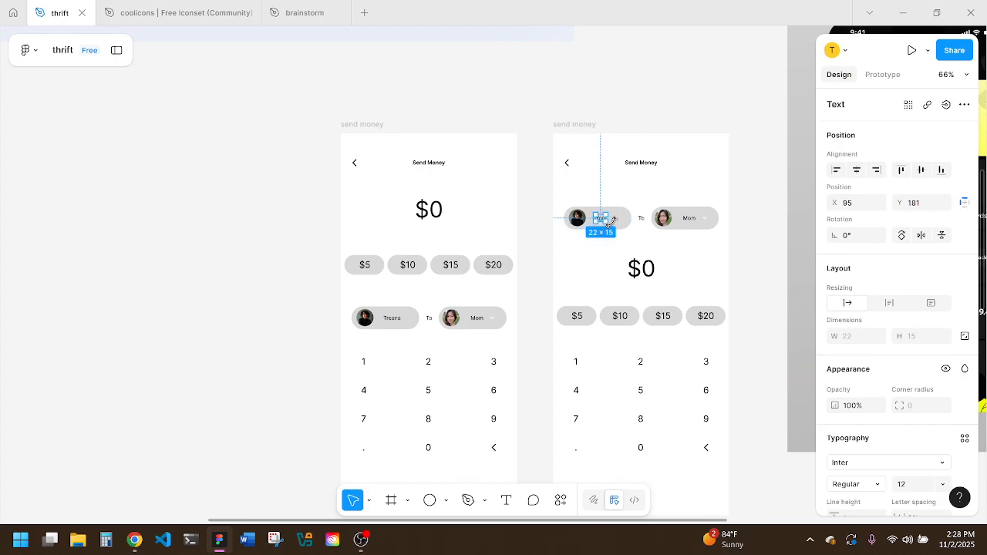
left_click(619, 221, "shift")
left_click(856, 169)
key("f")
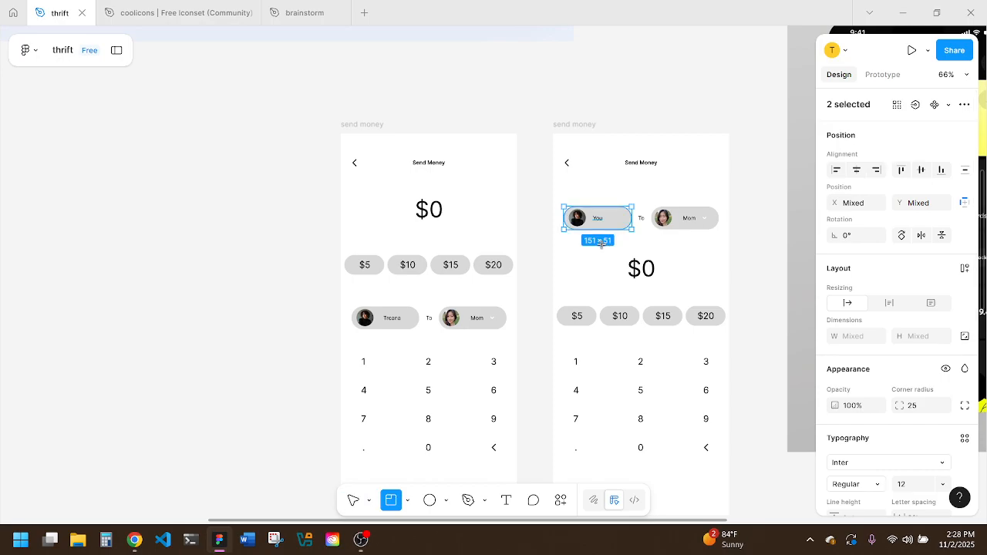
left_click(604, 256)
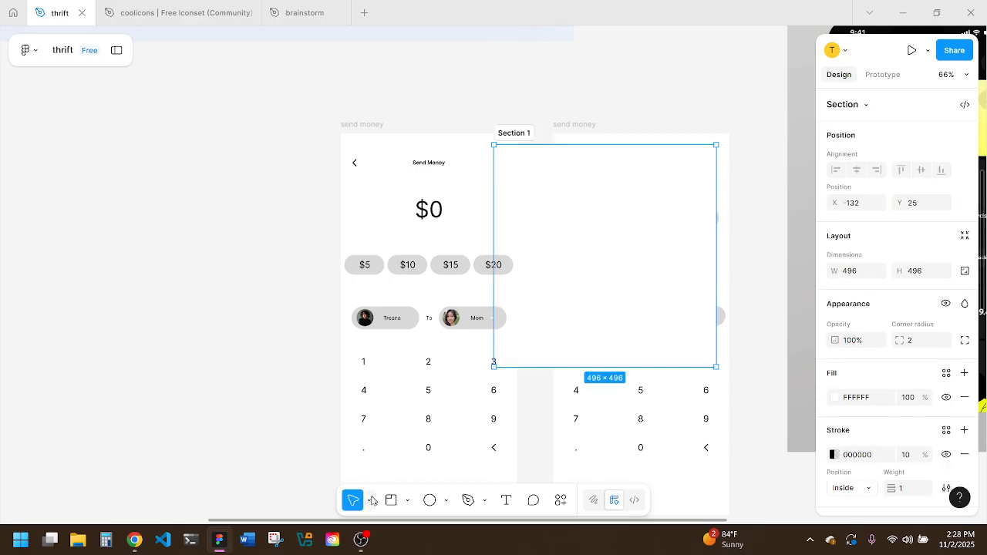
key("Delete")
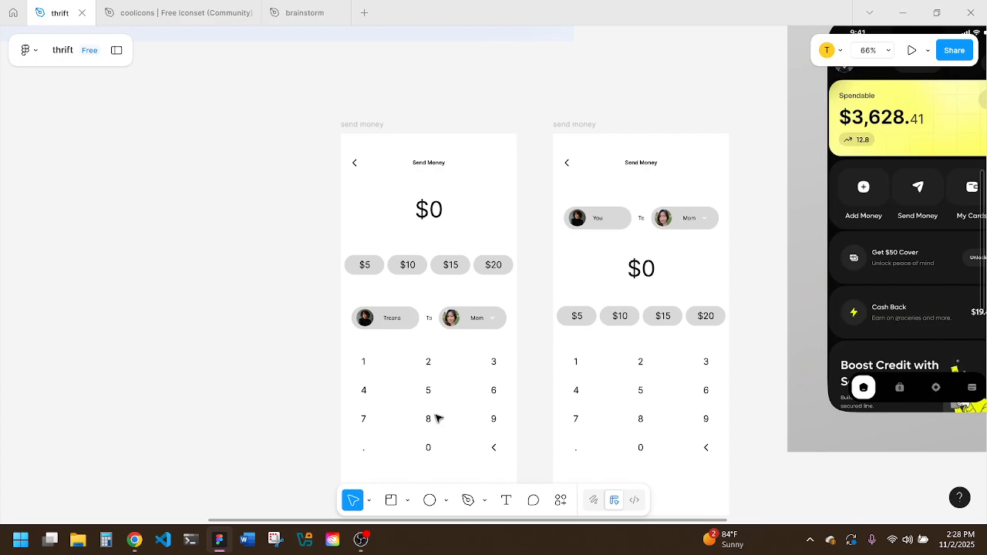
key("f")
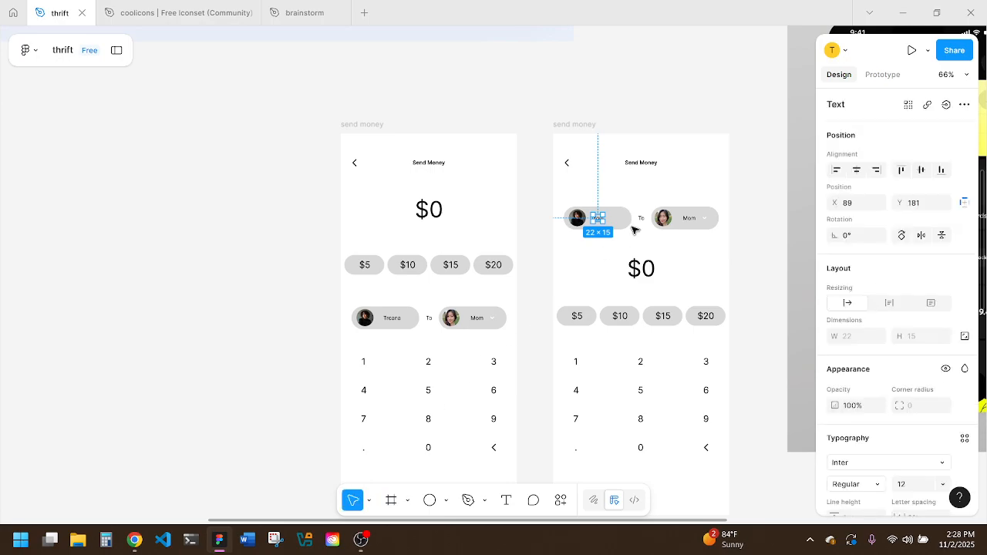
scroll(632, 226, "up", 5)
key("f")
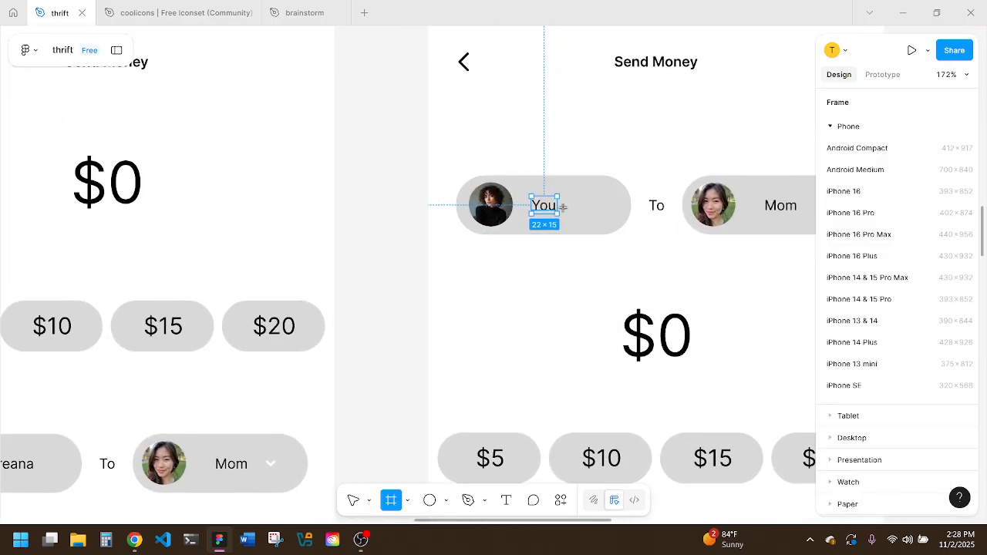
left_click(554, 261)
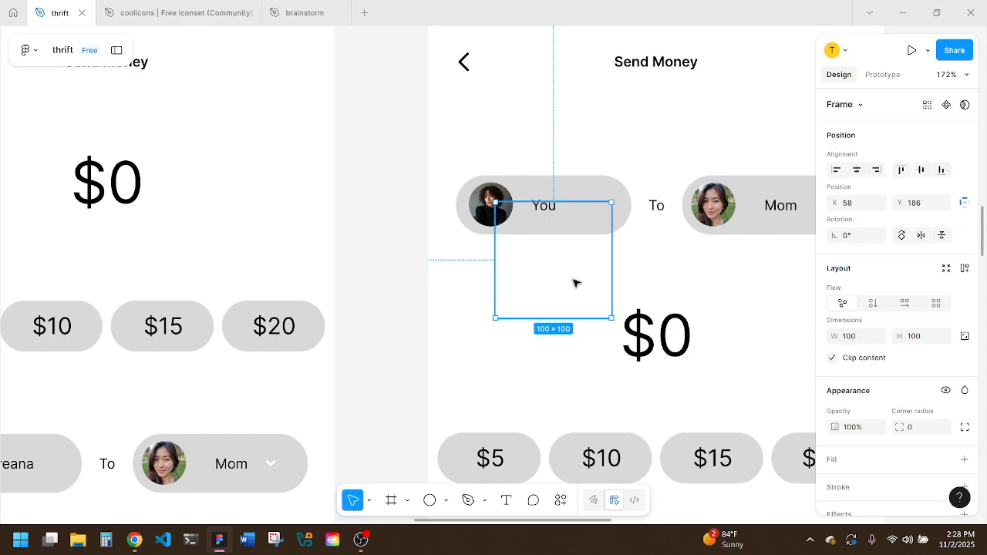
key("Delete")
Step: Shift the "You" label in the original frame's sender pill away from the avatar to X 100
double_click(556, 214)
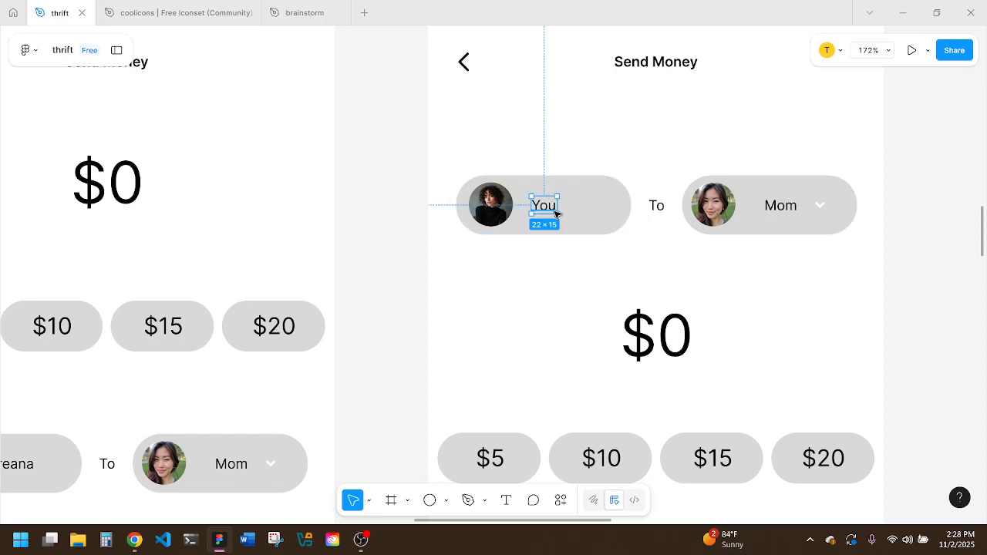
left_click_drag(555, 214, 567, 210)
left_click(564, 293)
Step: Change the sender name in the copied frame's pill to "You"
scroll(566, 293, "down", 5)
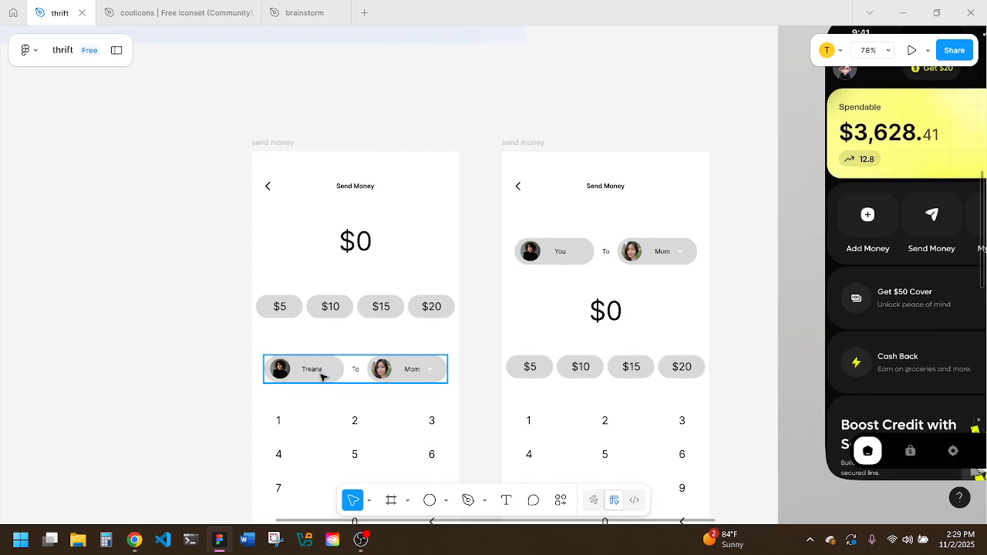
left_click(316, 373)
left_click(316, 373)
double_click(316, 373)
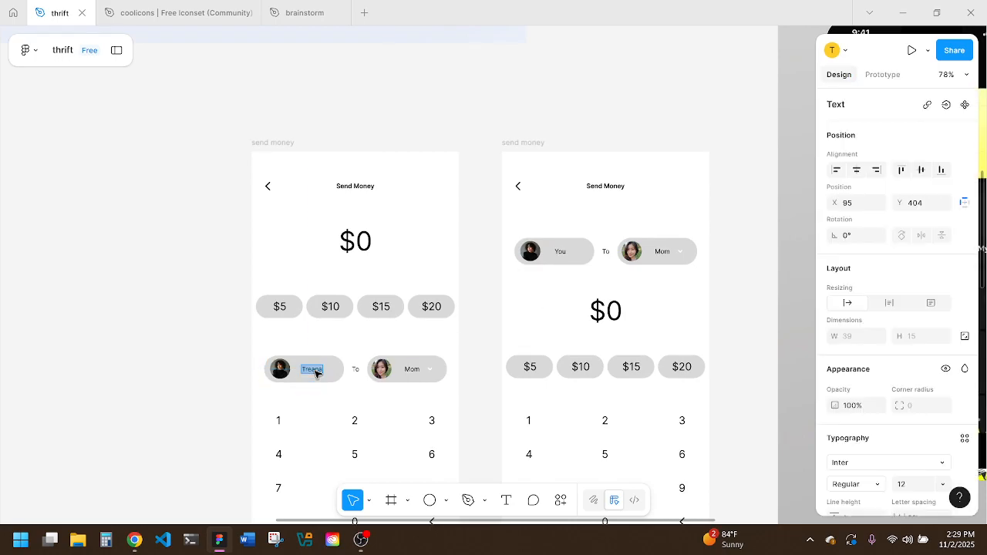
type("You")
key("Escape")
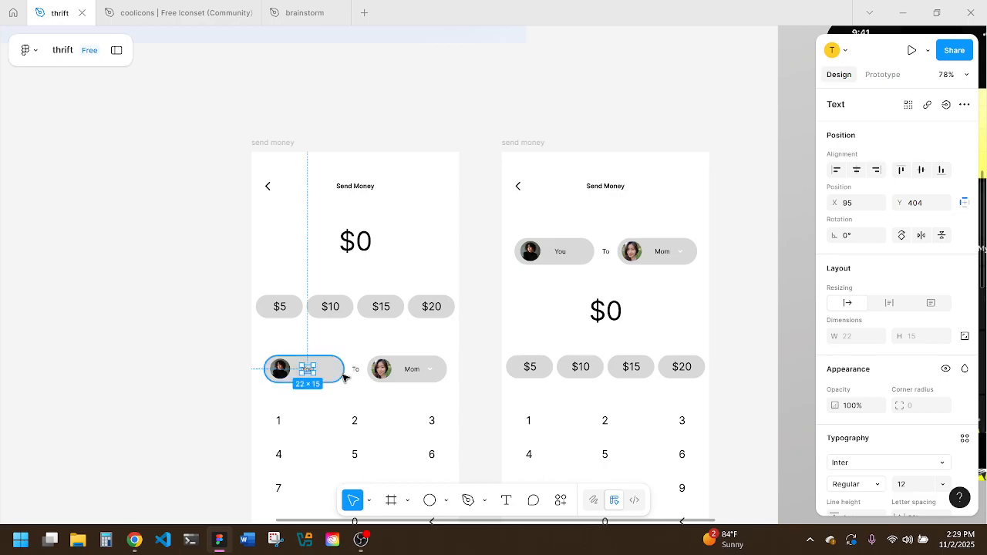
Step: Check the spacing between the avatar and "You" label in the original frame and shift the label to X 98
left_click(564, 252)
key("alt")
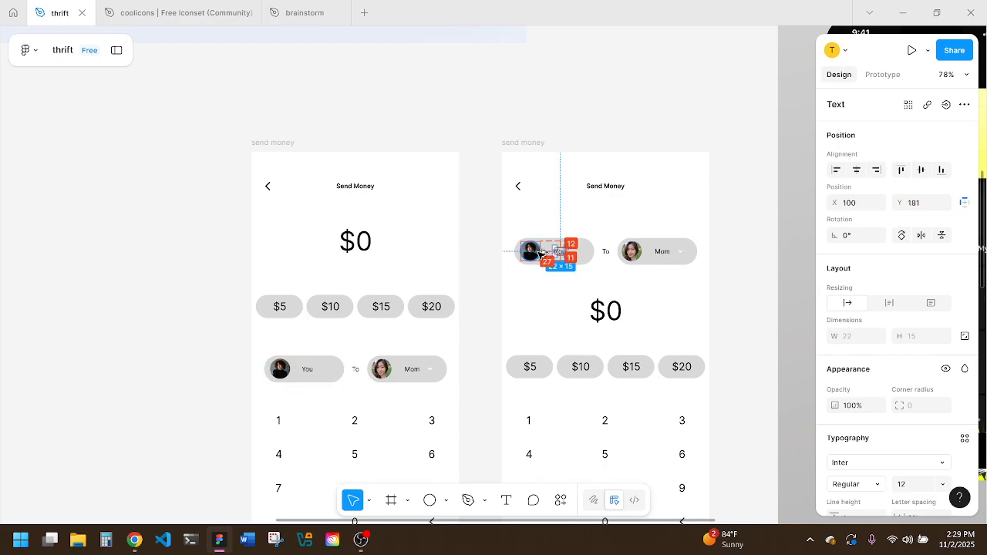
scroll(537, 252, "up", 5)
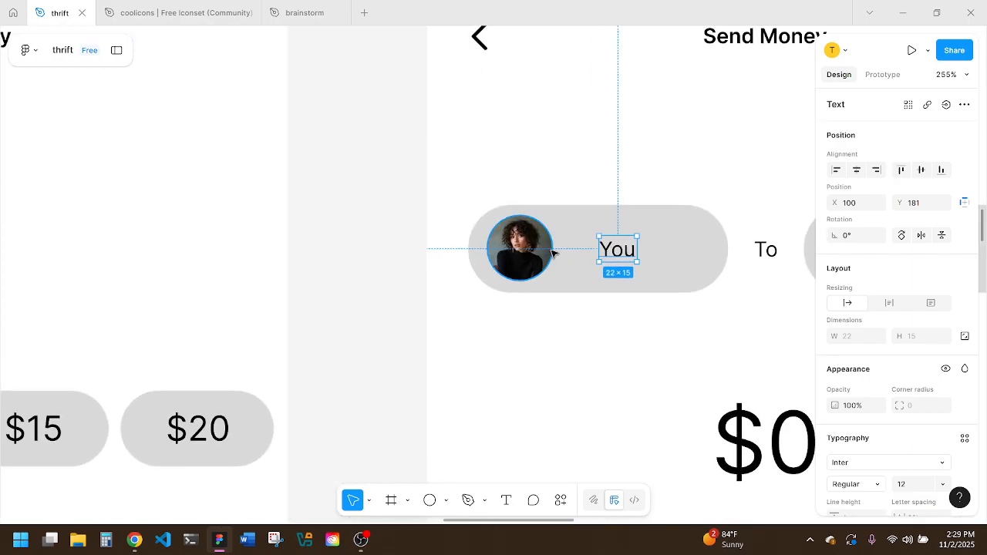
scroll(552, 250, "down", 5)
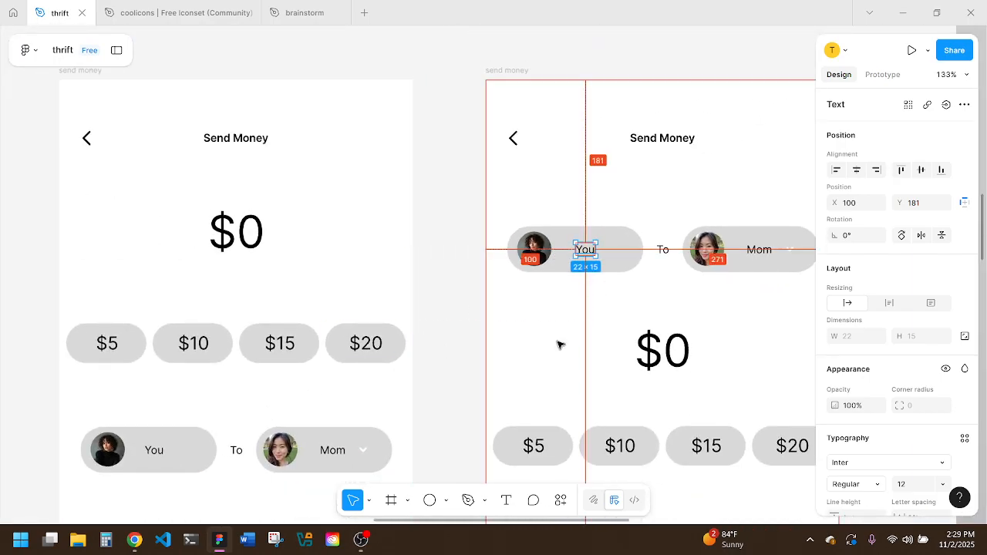
scroll(560, 345, "up", 2)
scroll(447, 406, "left", 3)
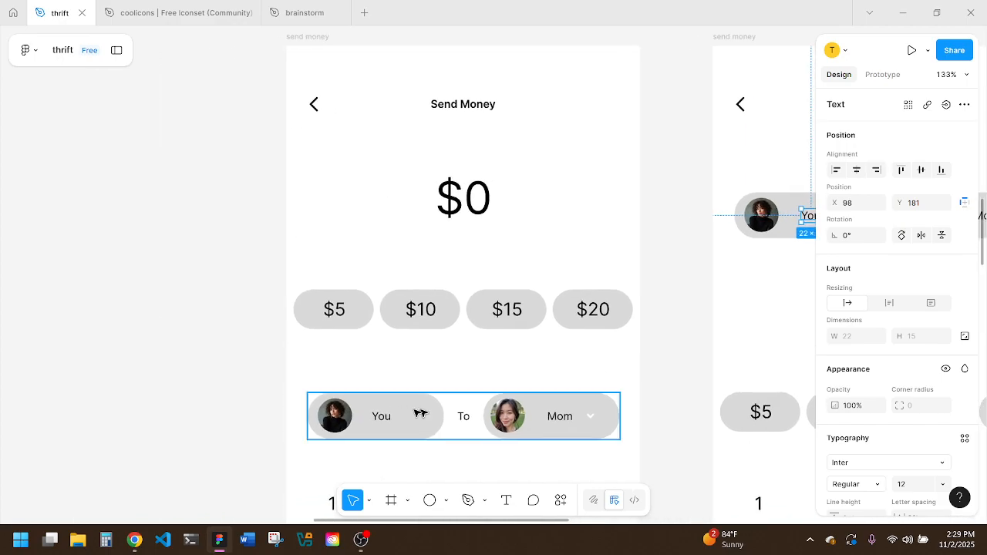
Step: Move the "You" label in the copied frame's sender pill to X 98
double_click(384, 418)
left_click_drag(384, 419, 423, 417)
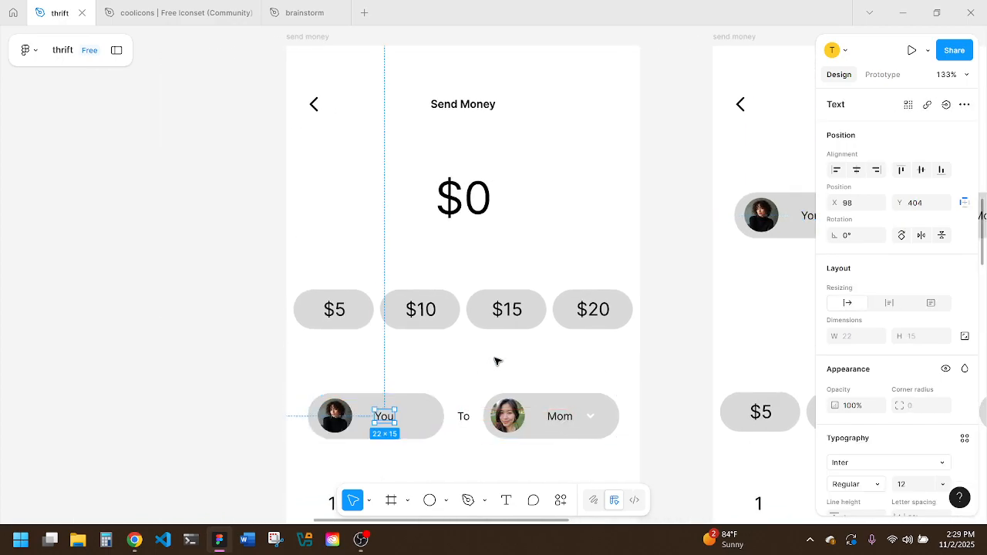
left_click(496, 361)
Step: Preview the original send money frame as a prototype to check its layout, and close the preview
scroll(496, 360, "down", 3)
scroll(496, 360, "down", 1)
scroll(609, 347, "down", 3)
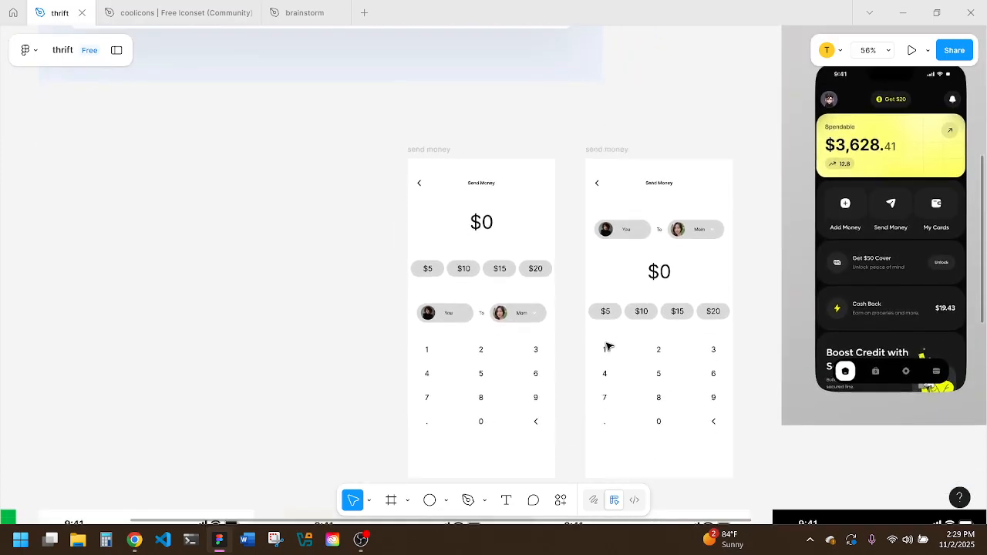
left_click(437, 102)
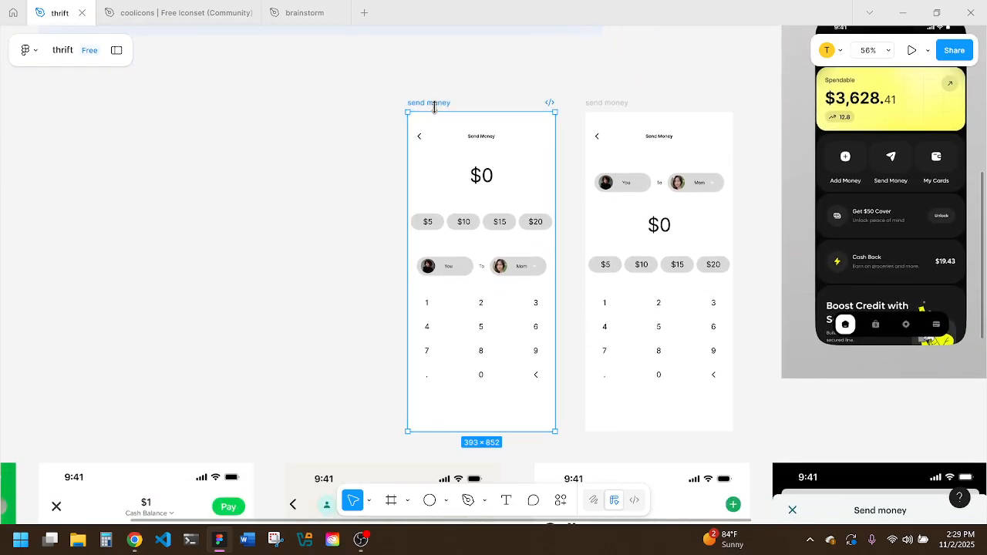
left_click(911, 50)
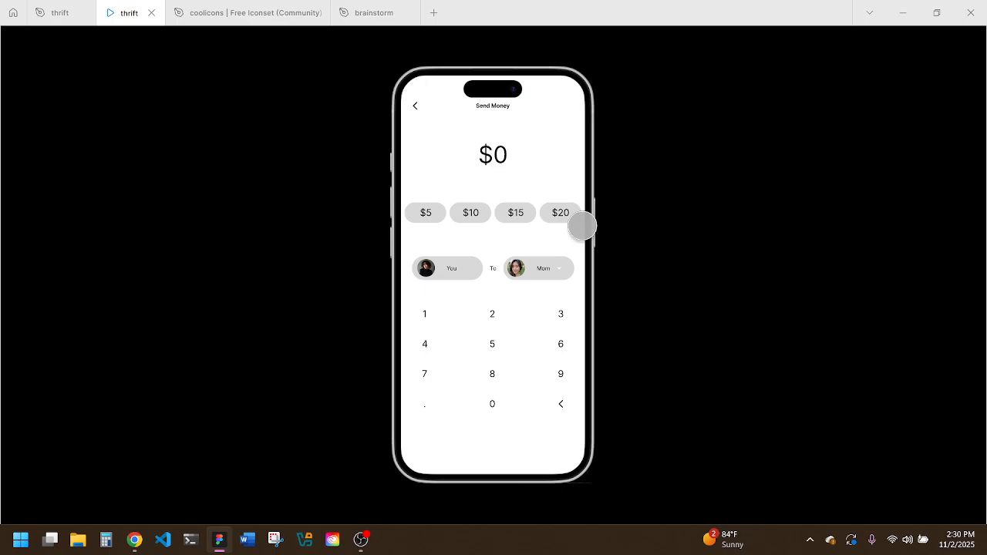
left_click(152, 15)
Step: Duplicate the recipient pill's background rectangle in the original frame and place it below the keypad, centred horizontally at Y 753
scroll(410, 230, "down", 2)
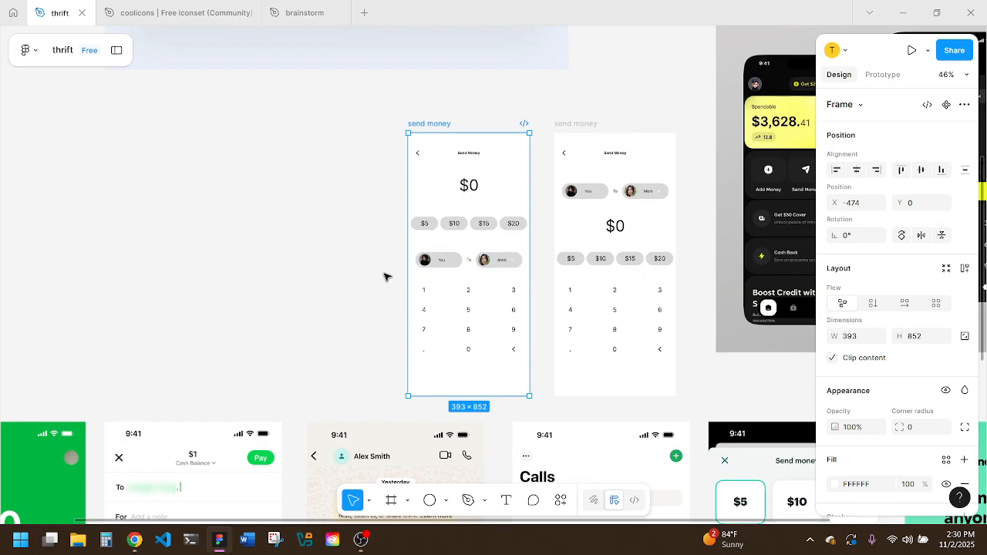
scroll(386, 276, "down", 3, "ctrl")
scroll(615, 395, "down", 2)
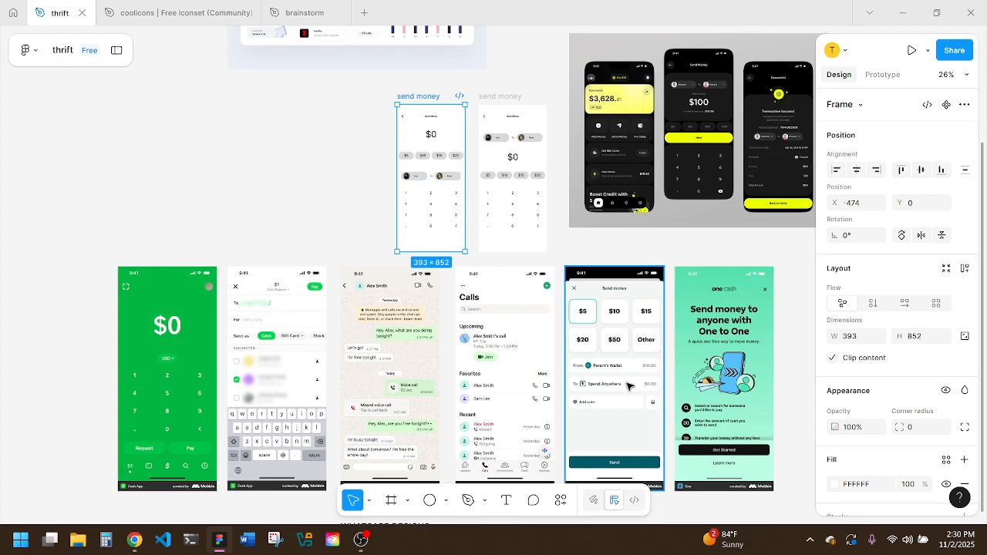
left_click(375, 217)
scroll(375, 217, "up", 5)
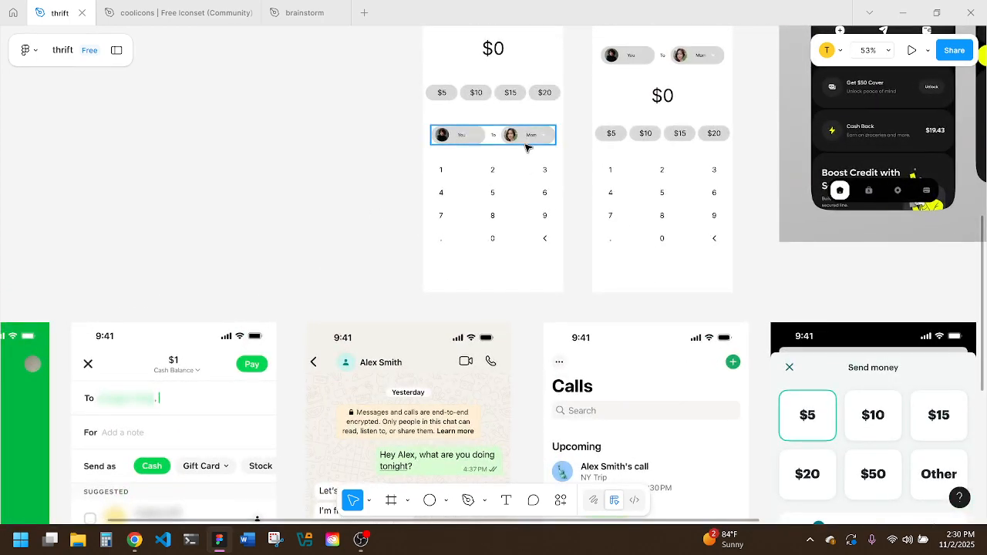
left_click(527, 147)
left_click(525, 145)
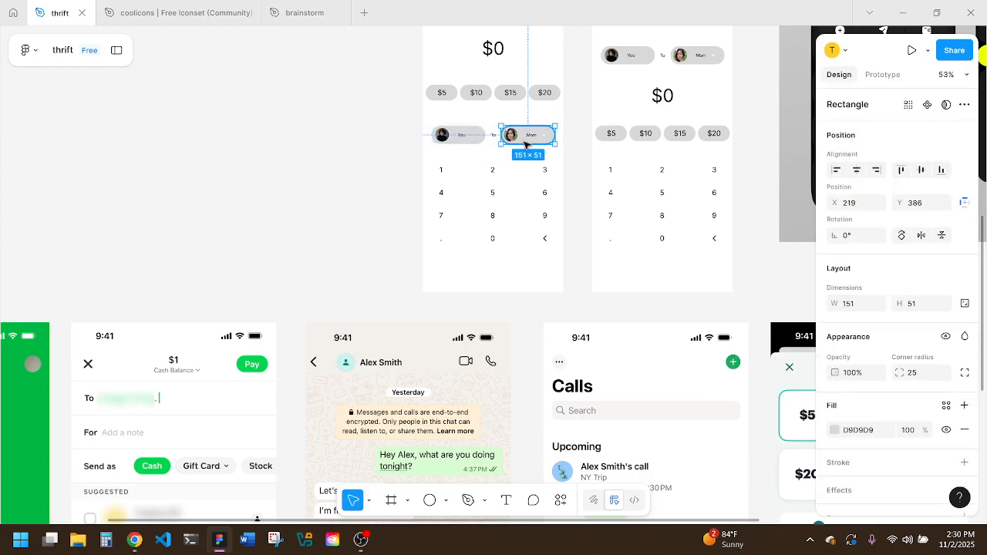
key("ctrl+c")
left_click(523, 163)
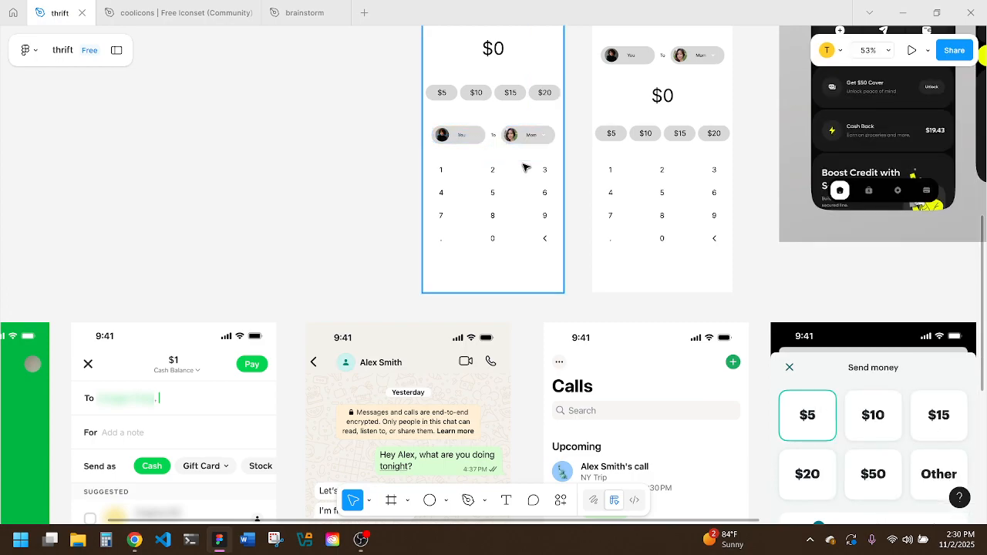
key("ctrl+v")
left_click_drag(518, 144, 485, 278)
left_click(858, 169)
left_click_drag(511, 276, 510, 271)
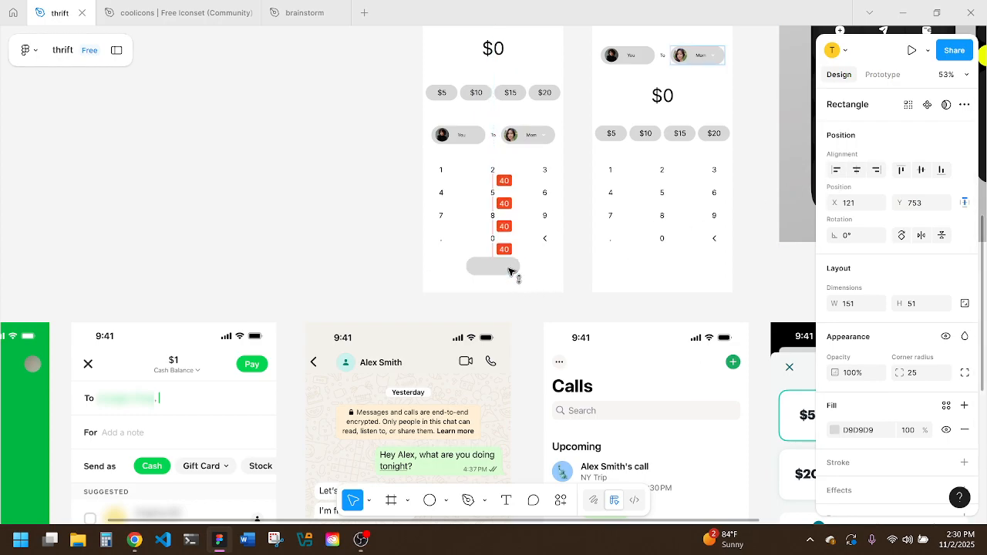
Step: Copy the sender pill's "You" label and place the copy on the new pill below the keypad at X 189, Y 773
left_click(466, 137)
left_click(465, 137)
left_click(501, 268)
key("ctrl+v")
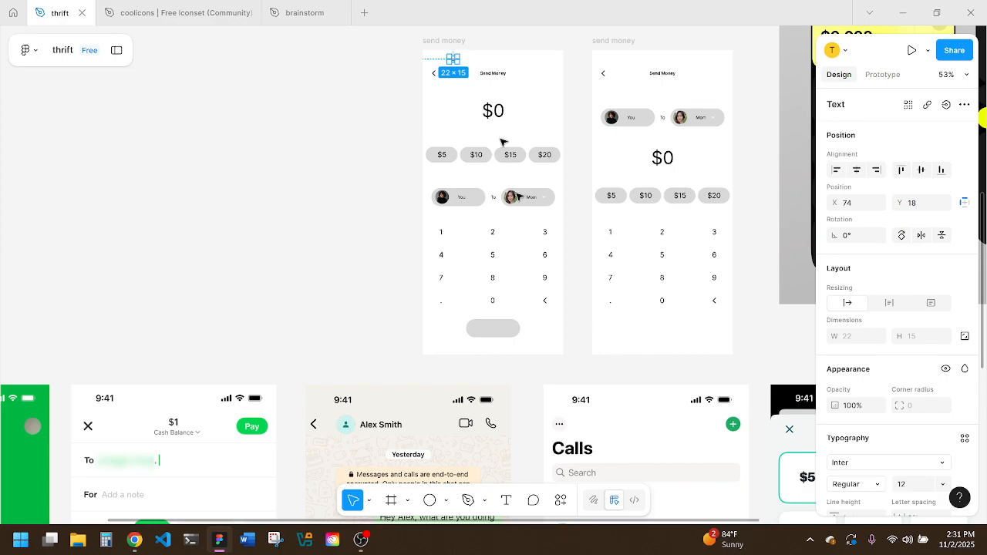
left_click_drag(454, 60, 496, 329)
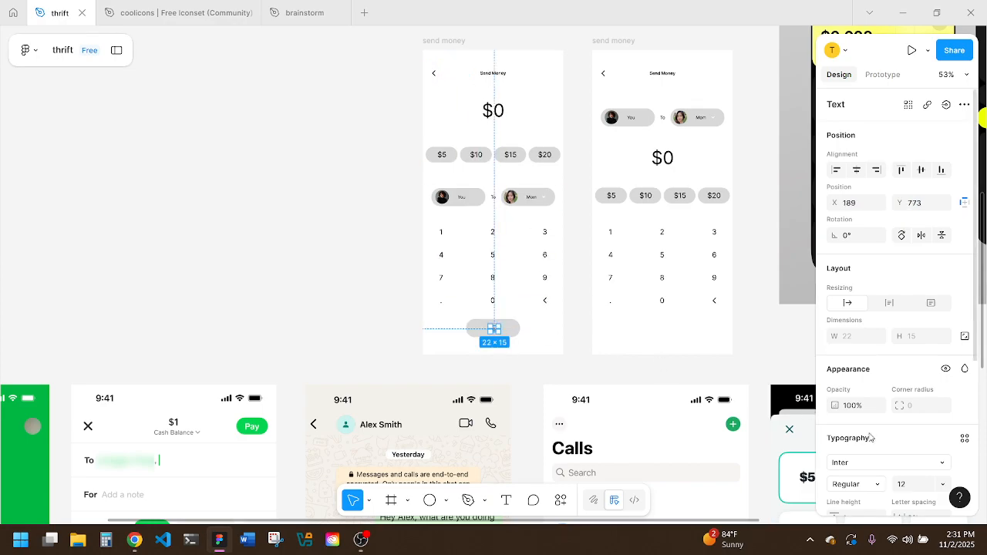
Step: Format the copied label below the keypad as size 16, Semi Bold, with centred text alignment
scroll(874, 437, "down", 2)
left_click(911, 415)
type("16")
key("Return")
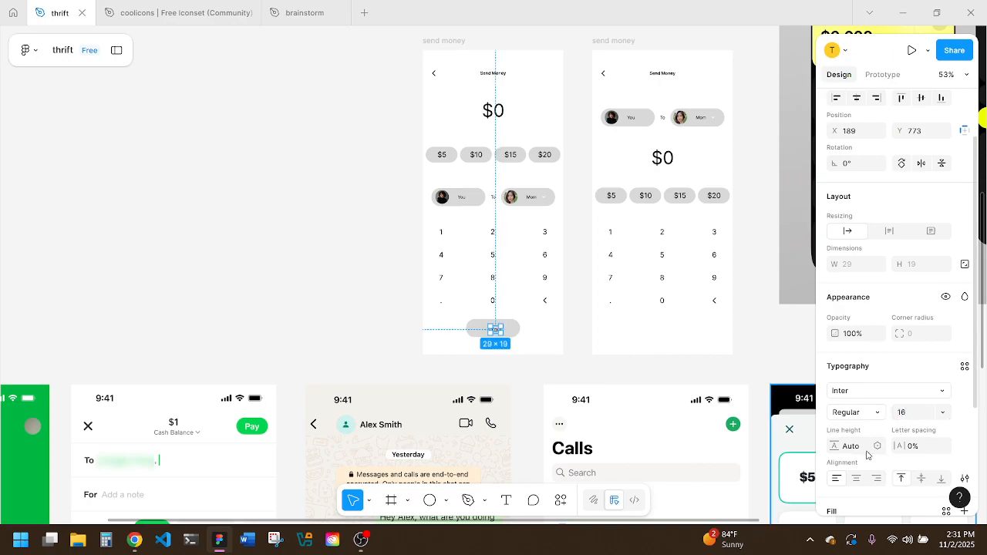
left_click(853, 417)
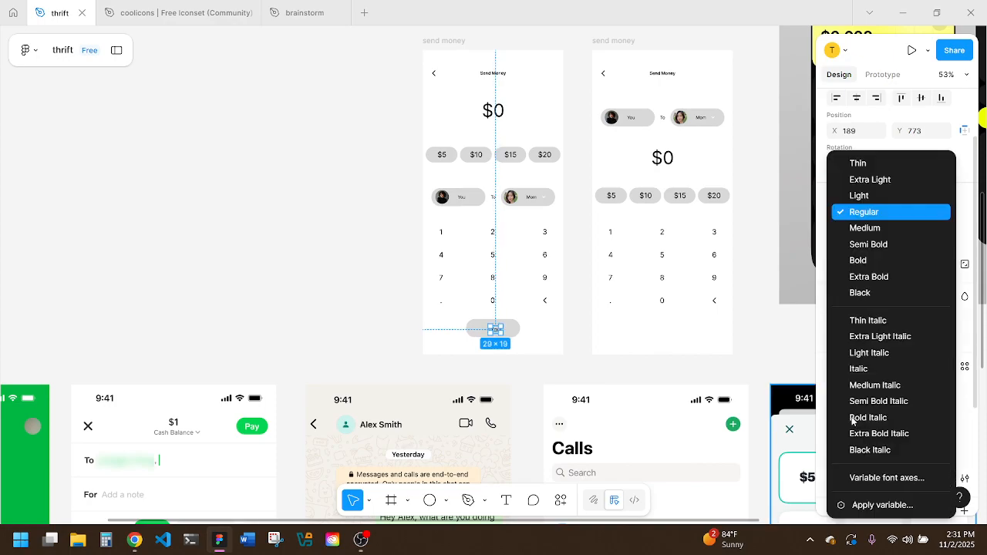
left_click(864, 245)
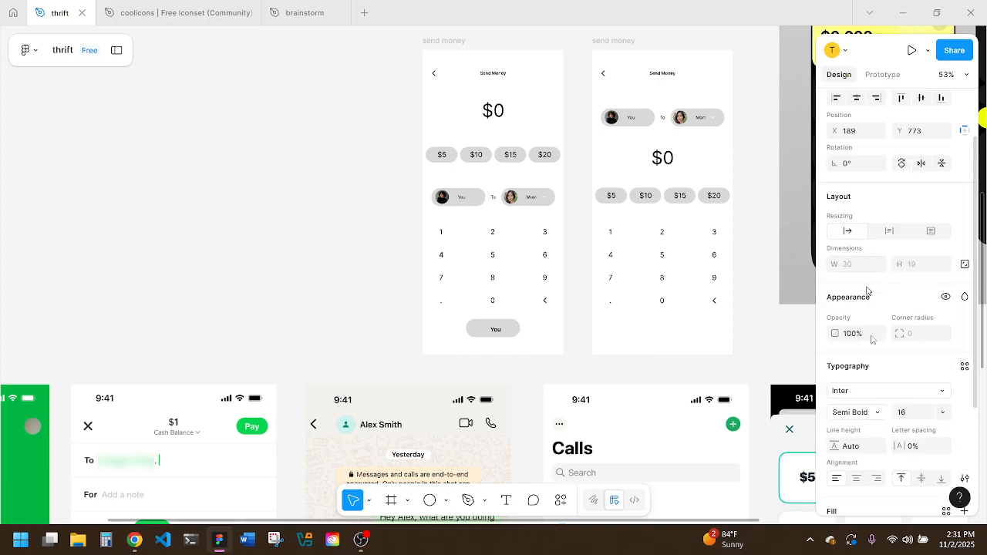
left_click(858, 479)
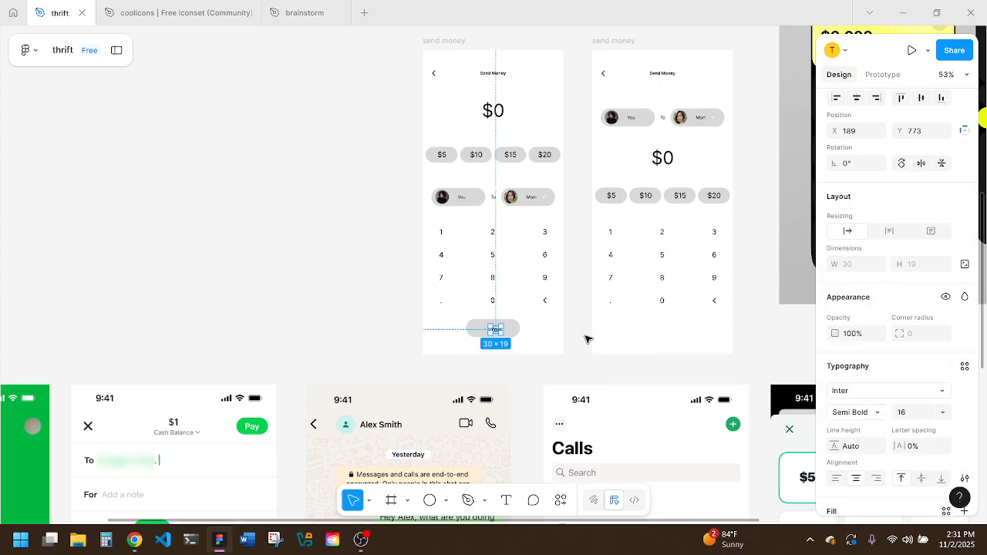
Step: Centre the copied label on its pill both ways and change its text to "Send"
left_click(516, 332, "shift")
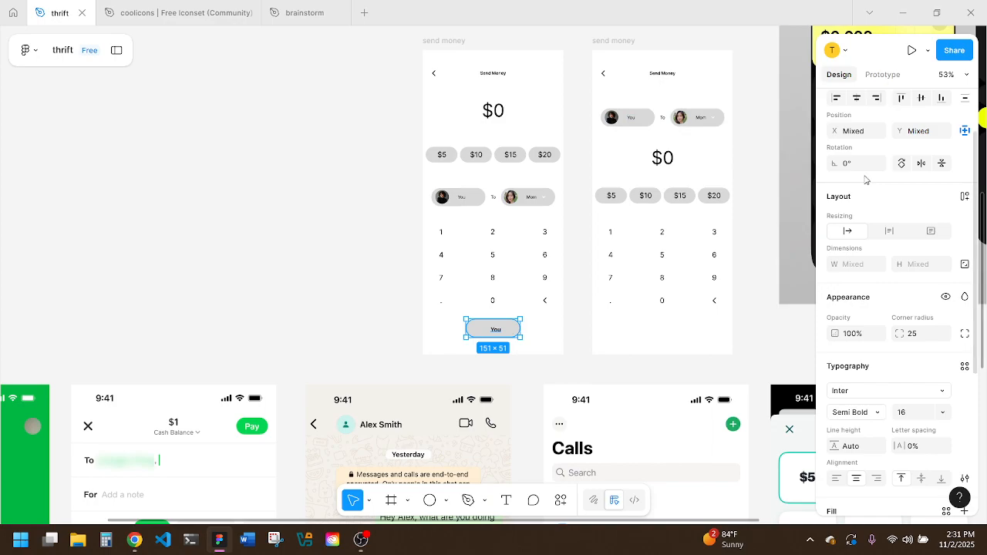
left_click(922, 99)
left_click(857, 98)
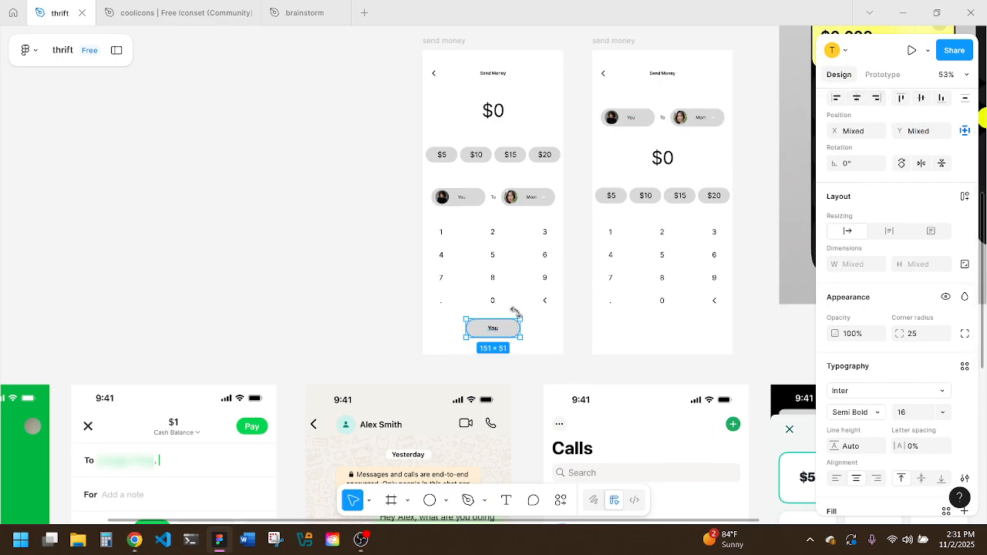
double_click(494, 328)
type("Send")
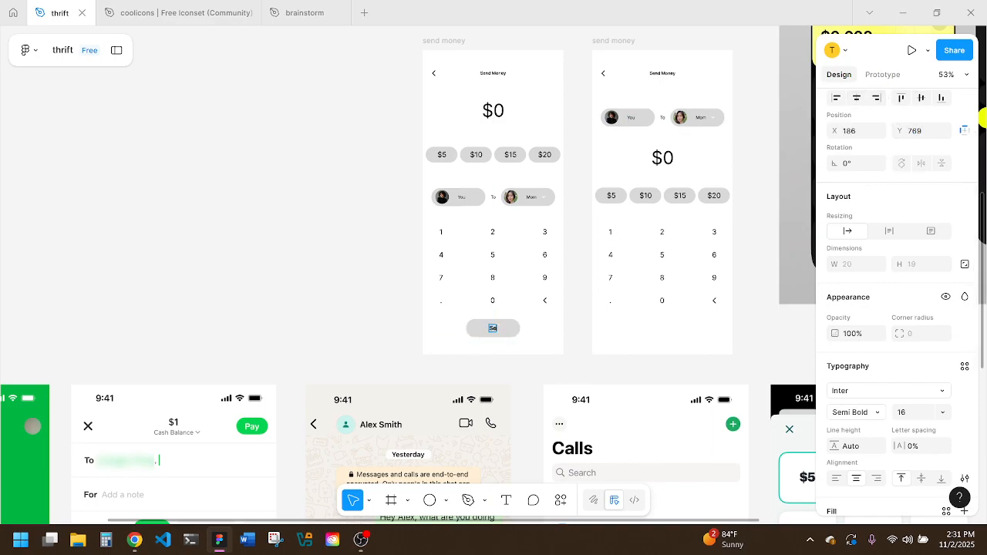
key("Escape")
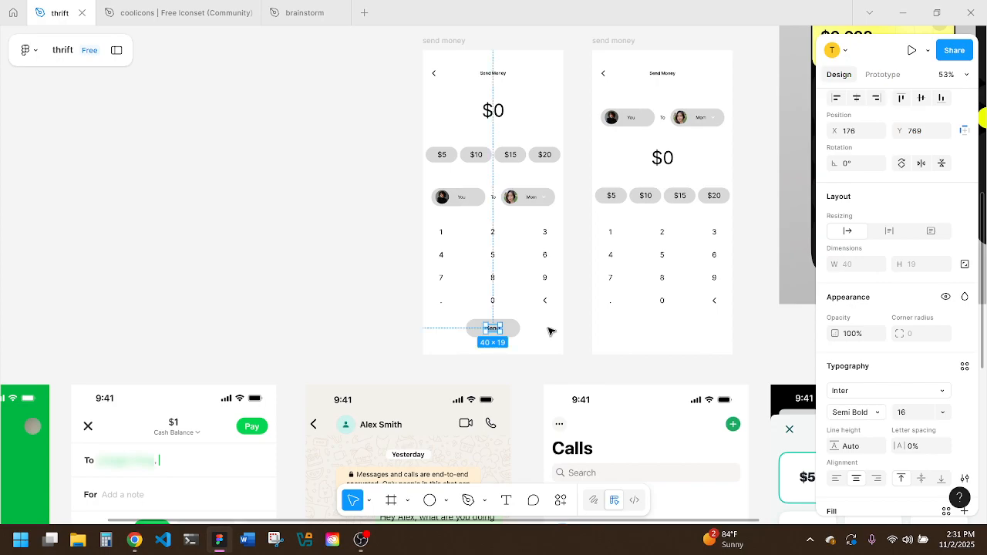
left_click(548, 331)
Step: Set the "You" and "Mom" labels in the original frame's pills to Semi Bold
left_click(531, 198)
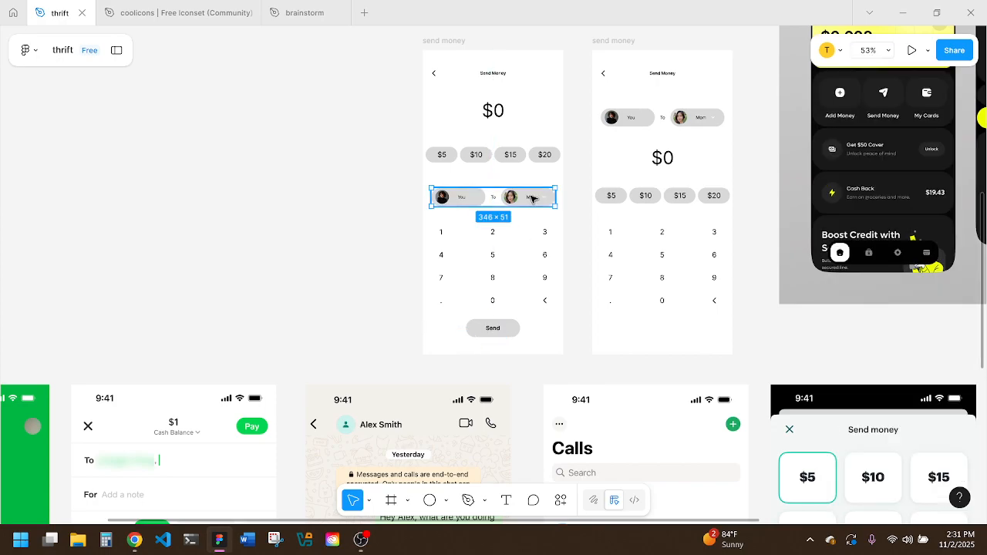
double_click(532, 198)
left_click(463, 199, "shift")
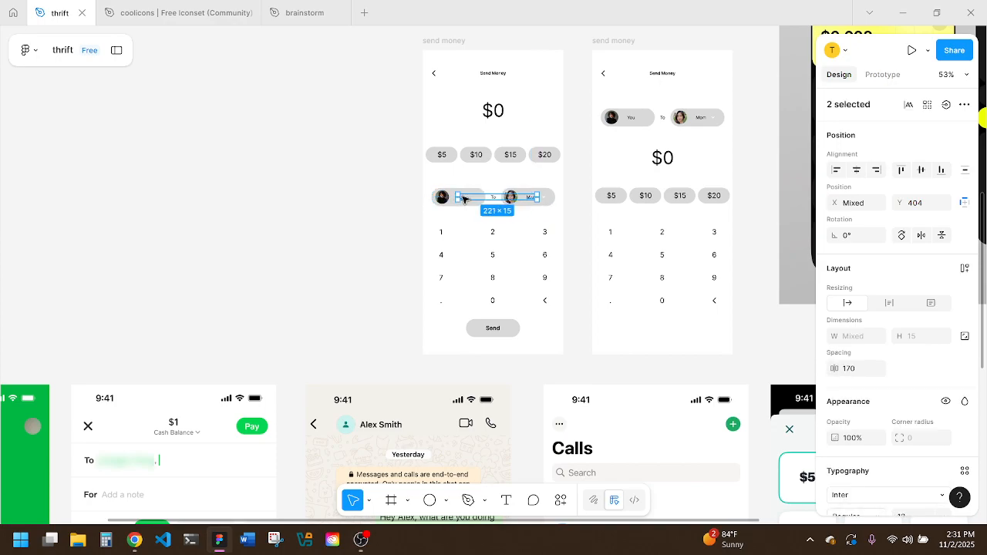
scroll(882, 426, "down", 3)
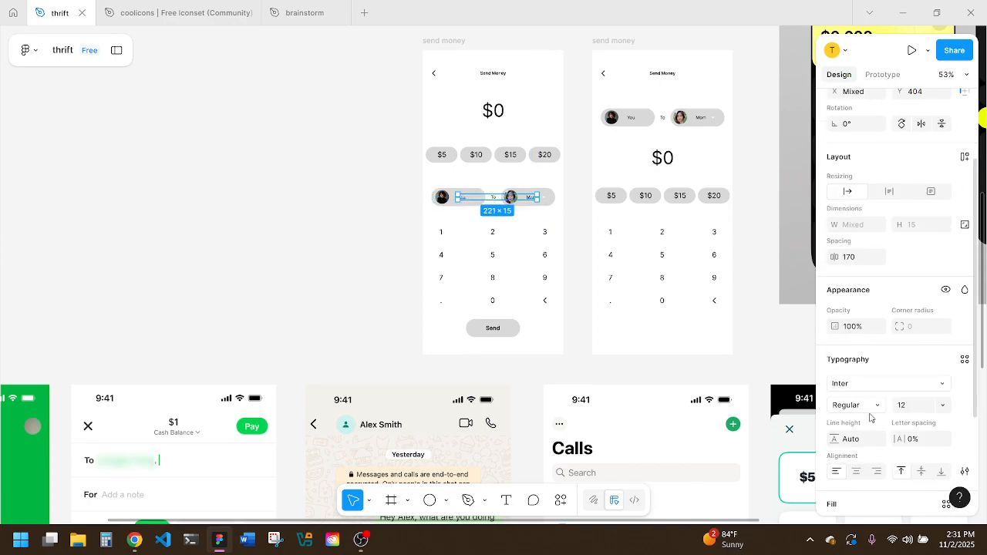
left_click(864, 406)
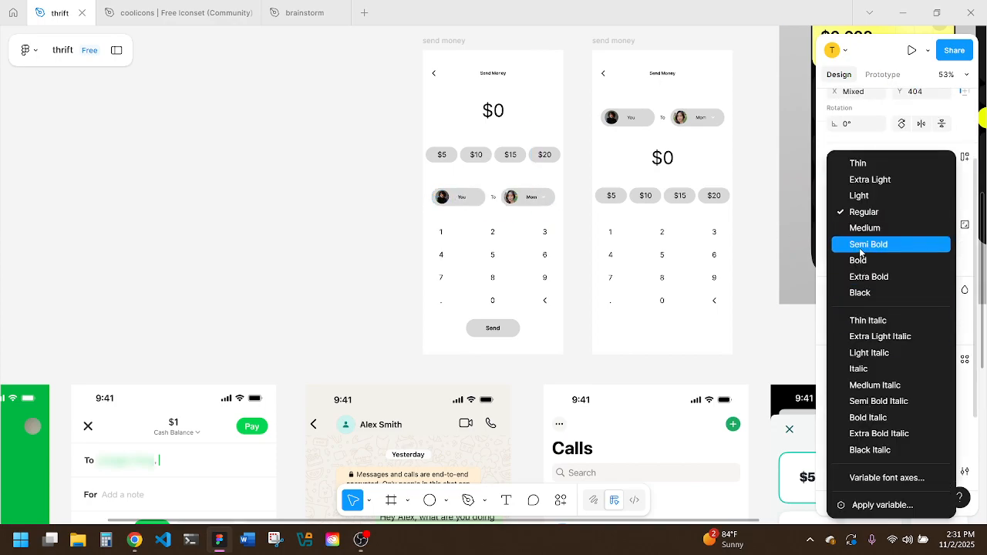
left_click(862, 251)
left_click(409, 257)
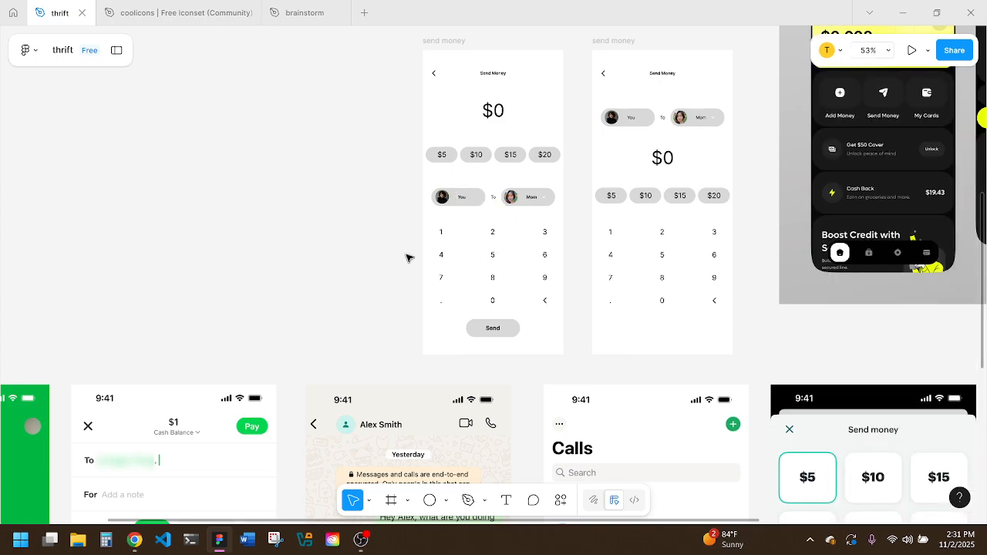
Step: Move the original frame's amount pills, sender and recipient row, keypad and Send button up together by 20 px
scroll(409, 258, "down", 3)
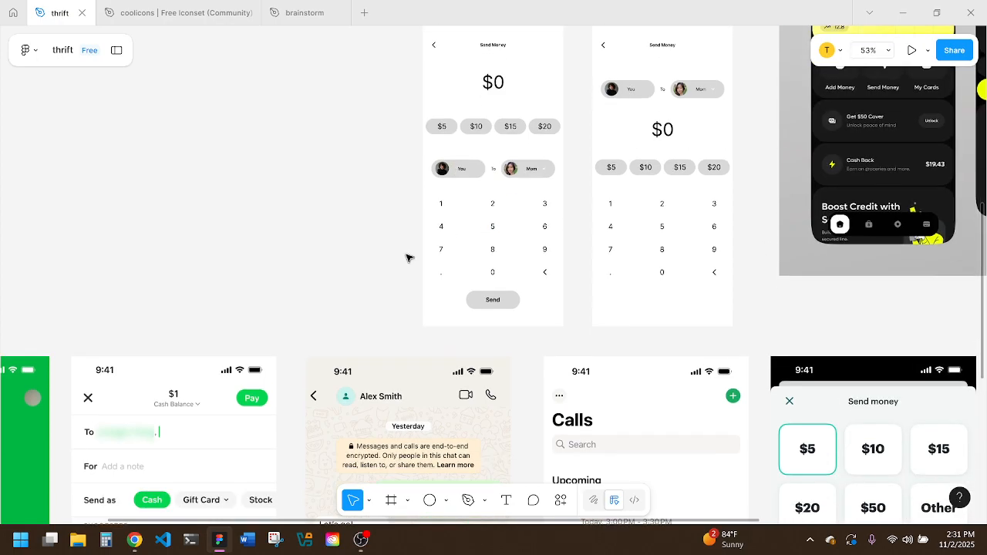
scroll(409, 257, "down", 3)
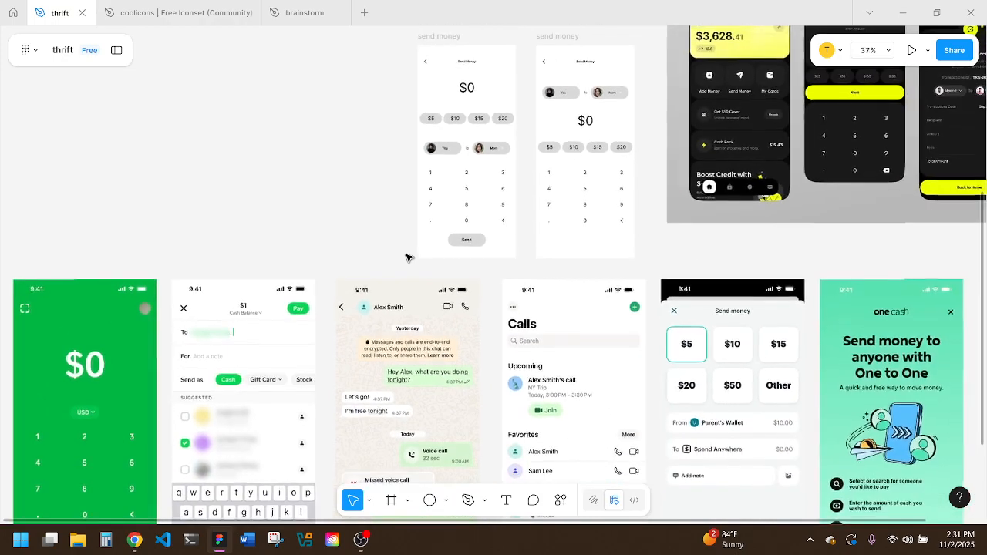
scroll(292, 328, "down", 4)
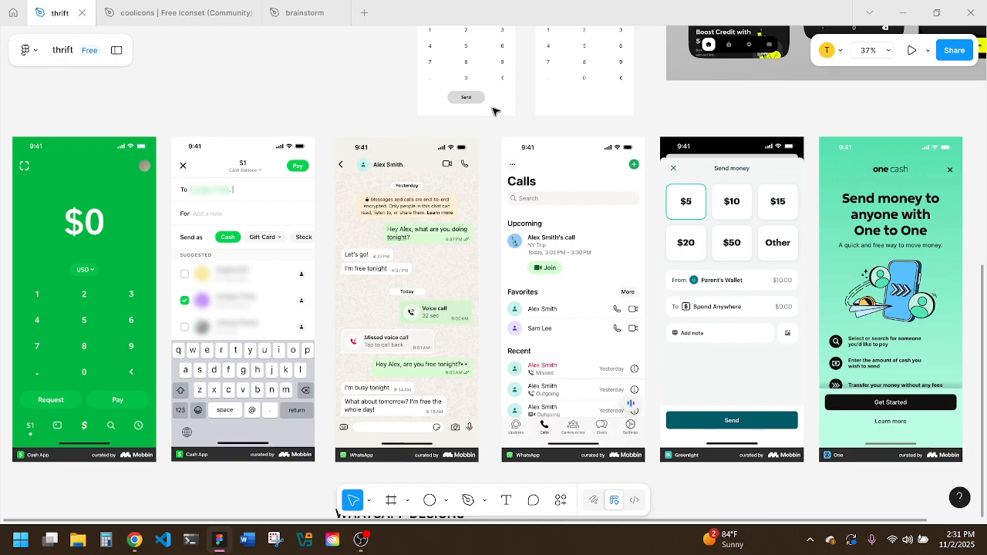
scroll(494, 111, "up", 5)
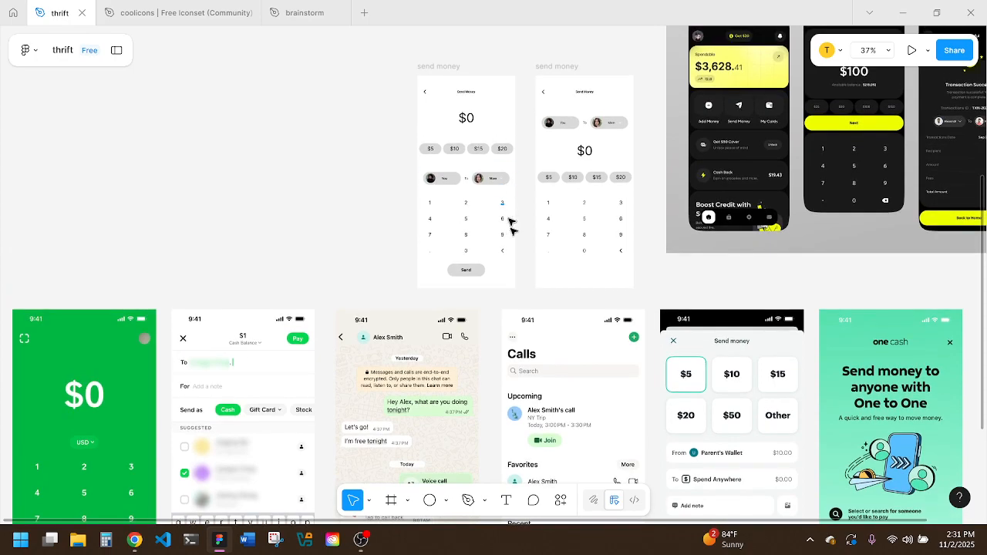
left_click_drag(520, 286, 416, 137)
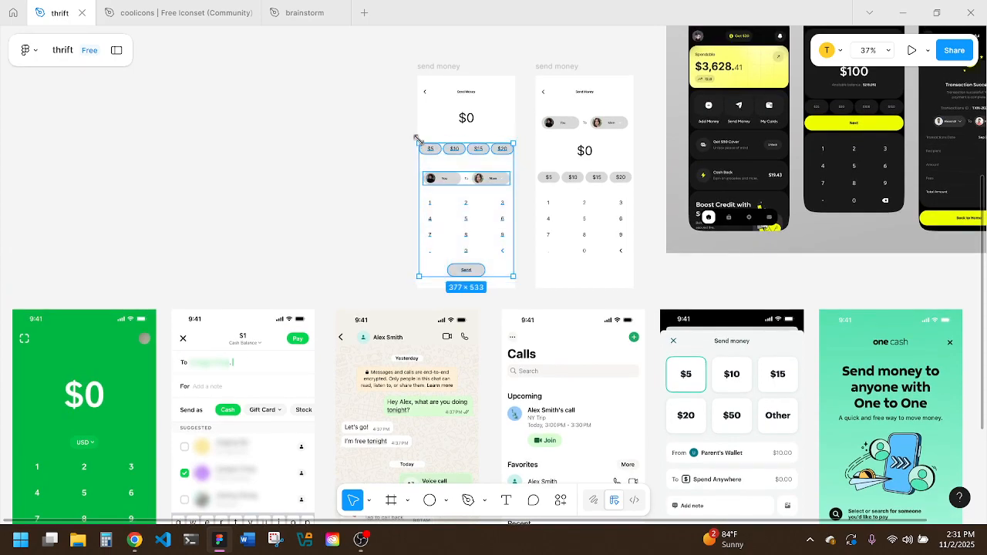
key("shift+Up")
key("shift+Up")
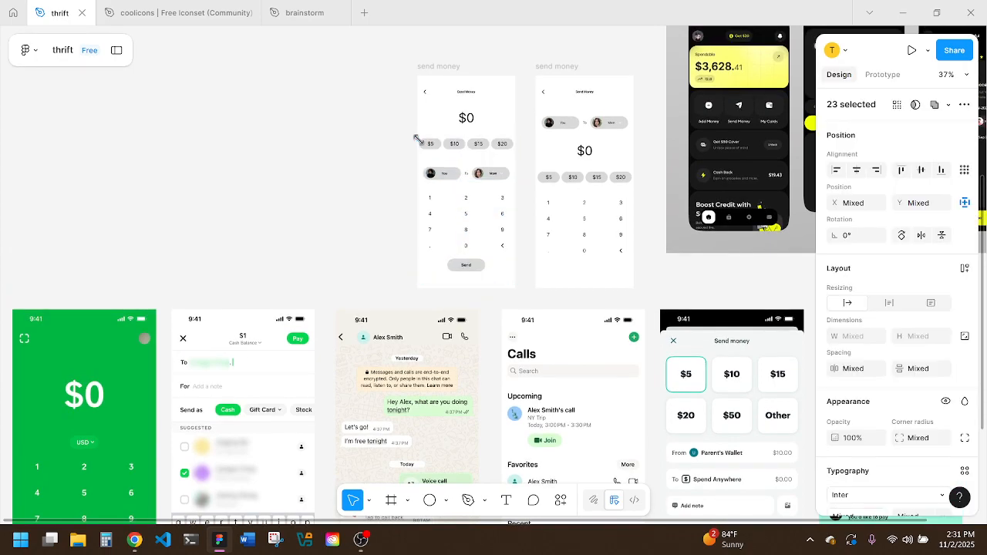
Step: Preview the original frame with its Send button as a prototype and close the preview
left_click(446, 69)
left_click(906, 50)
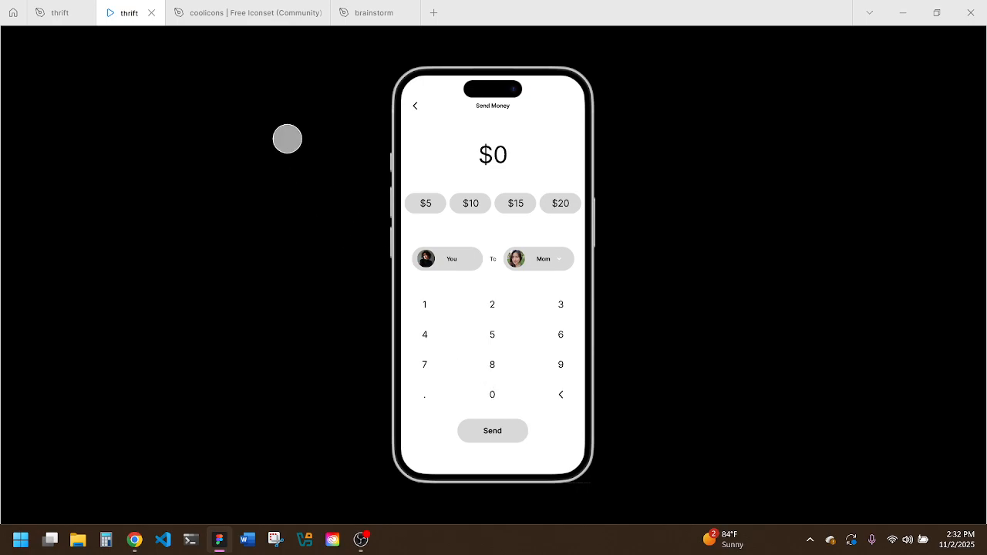
left_click(151, 12)
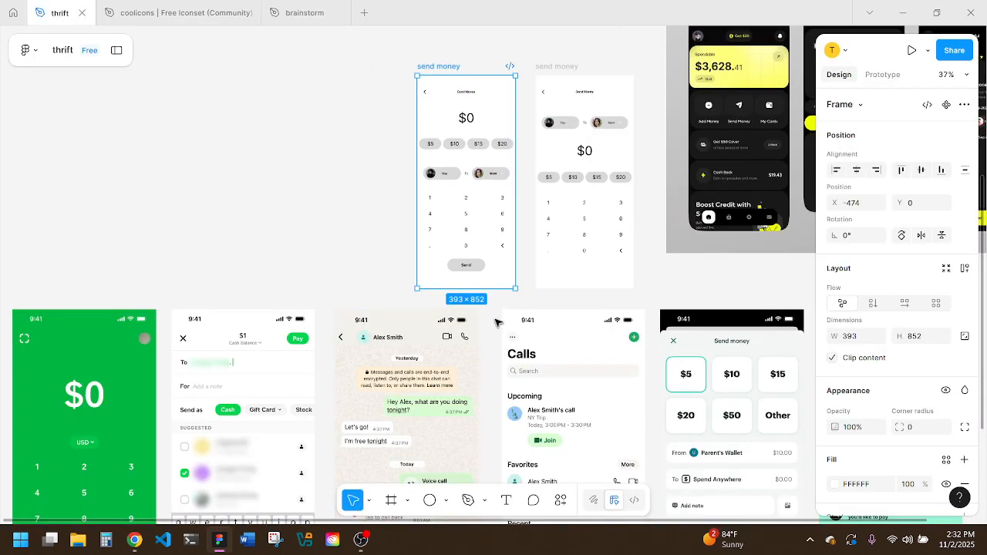
Step: Widen the Send button's background to 175, centre it horizontally in the frame, and preview the screen
left_click(470, 265)
left_click_drag(486, 266, 494, 267)
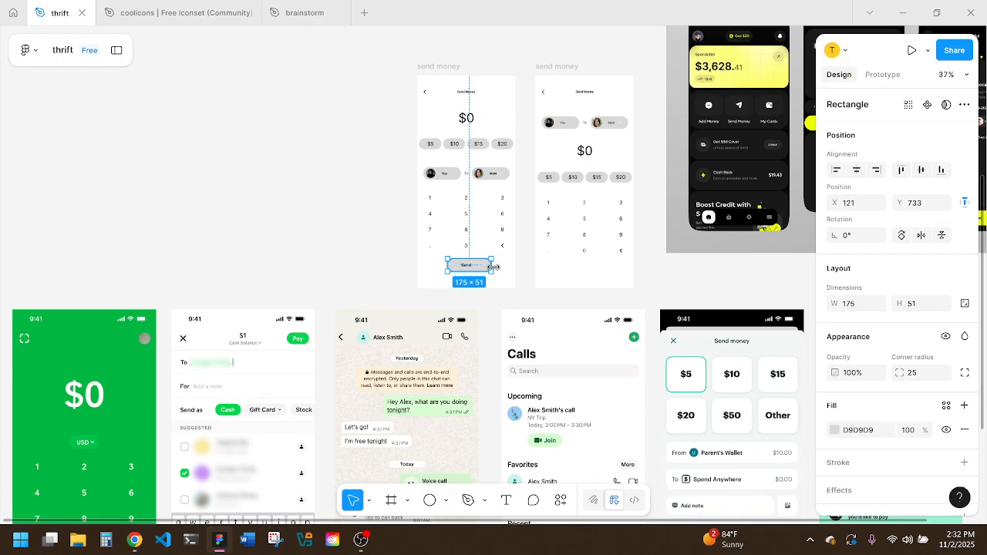
left_click(856, 169)
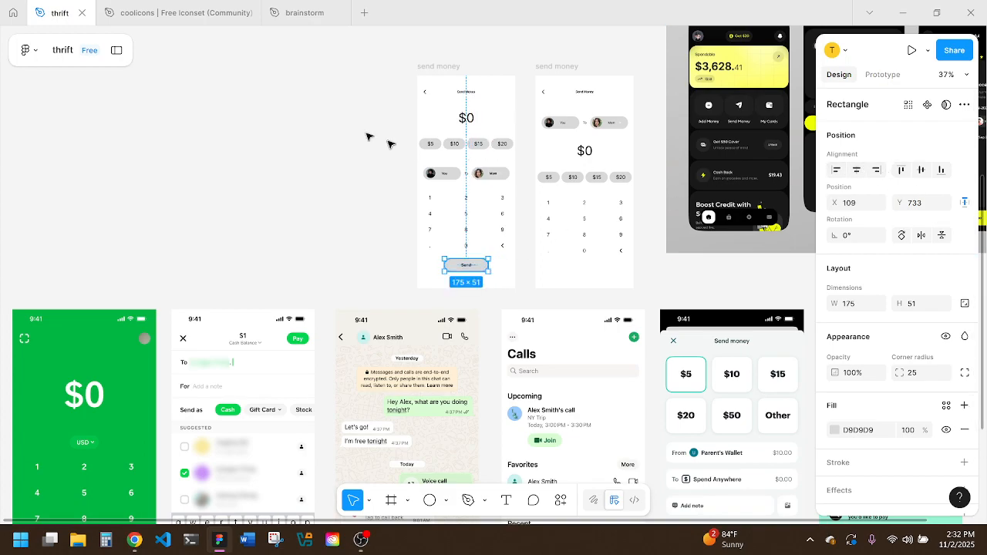
left_click(911, 50)
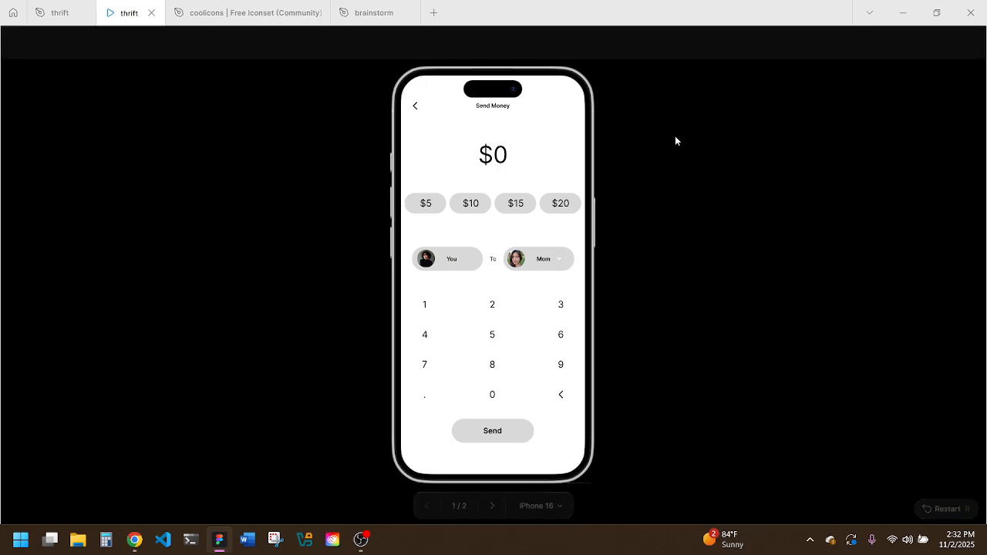
Step: Close the preview and undo the last widening and centring of the Send button's background
left_click(151, 14)
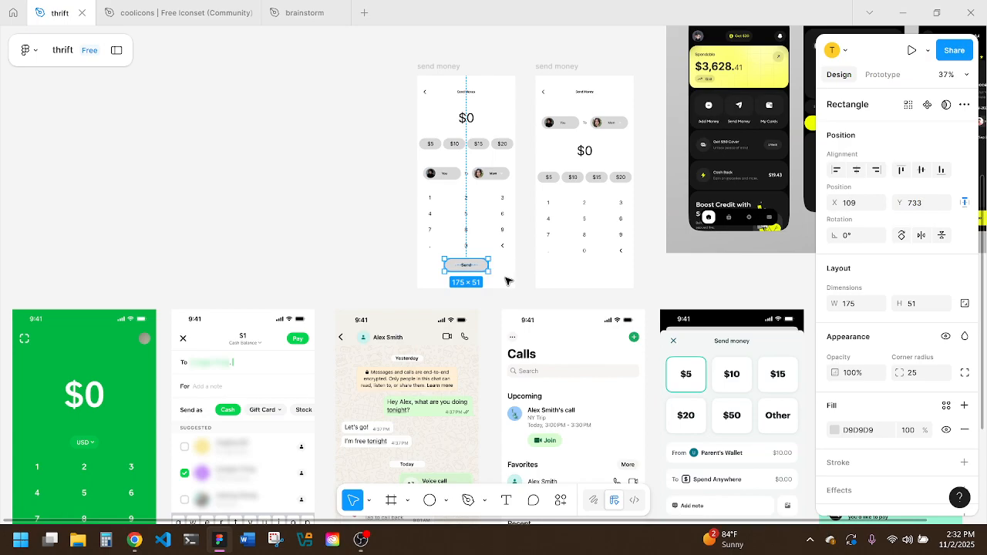
key("shift+backslash")
left_click_drag(434, 255, 435, 255)
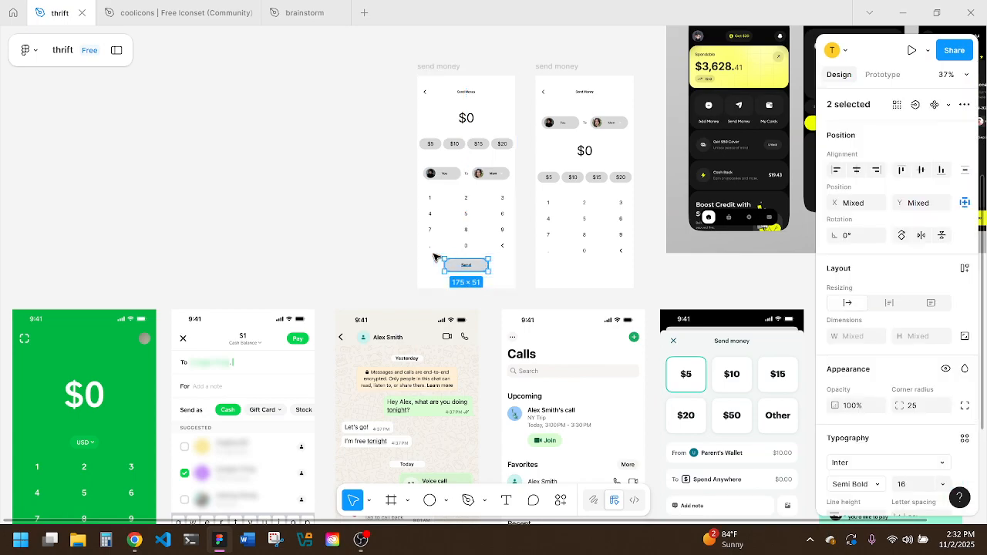
left_click(519, 283)
key("ctrl+z")
key("ctrl+z")
key("ctrl+z")
key("ctrl+z")
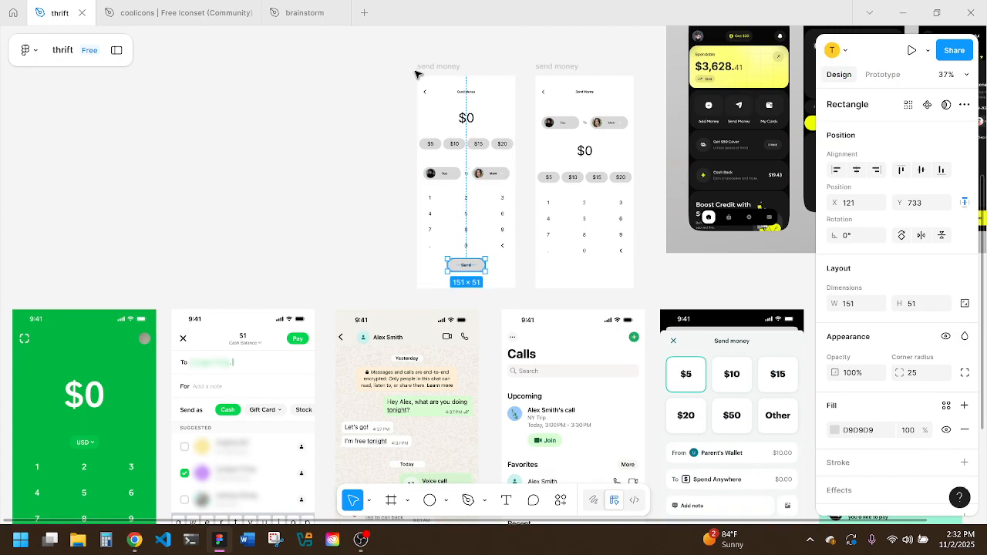
Step: Preview the original frame with the narrower Send button and close the preview
left_click(446, 69)
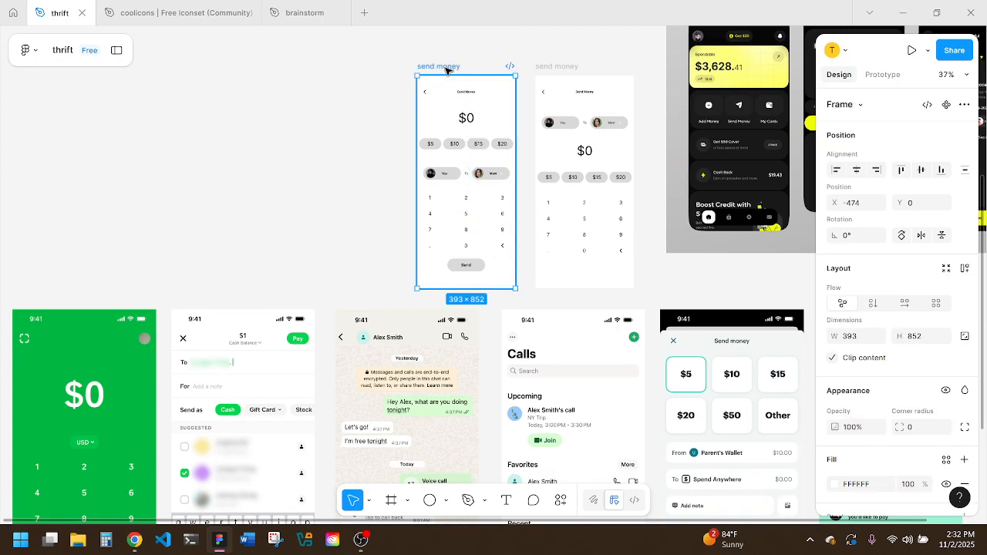
left_click(910, 51)
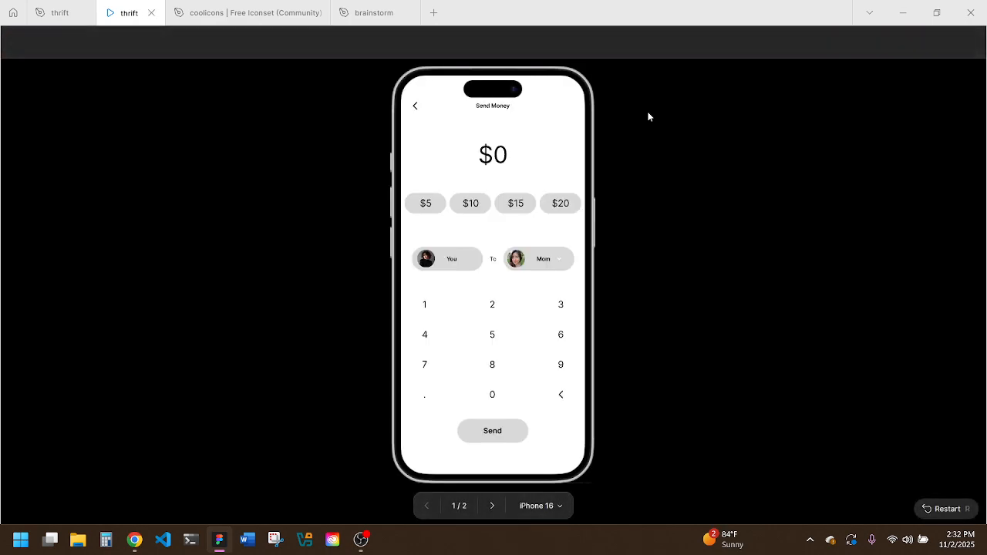
left_click(151, 12)
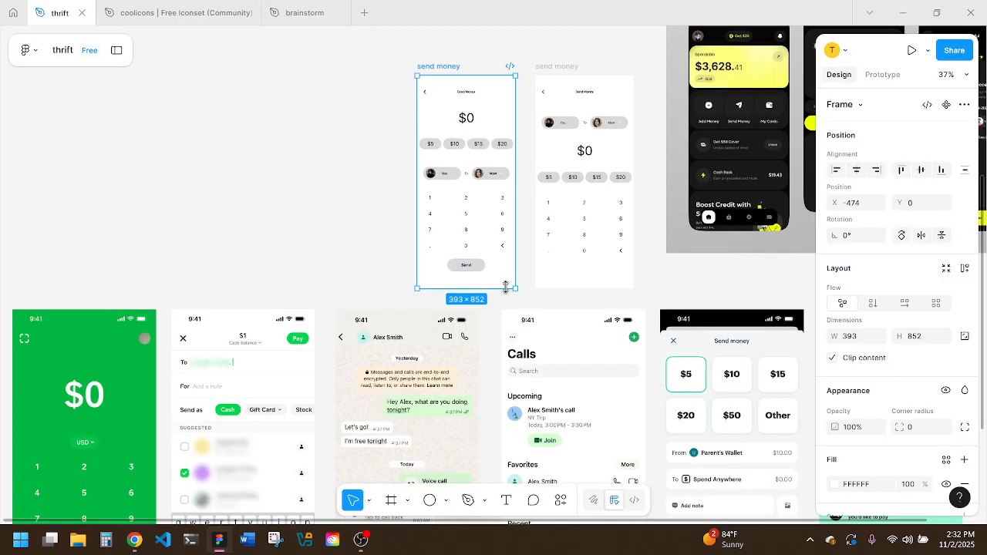
Step: Restore the Send button's background to a width of 175, and preview the screen for comparison
key("Escape")
left_click(483, 266)
left_click_drag(439, 263, 437, 262)
key("Delete")
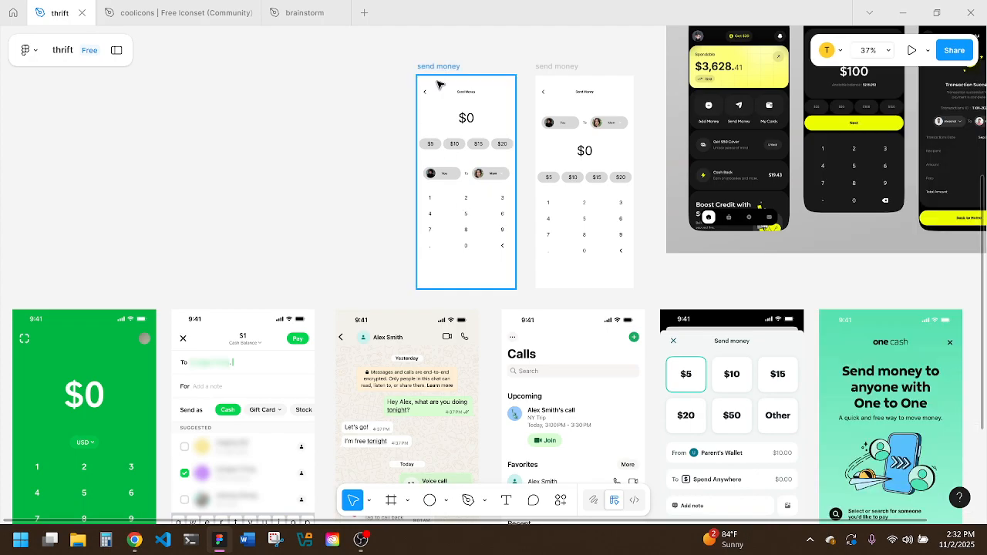
key("ctrl+z")
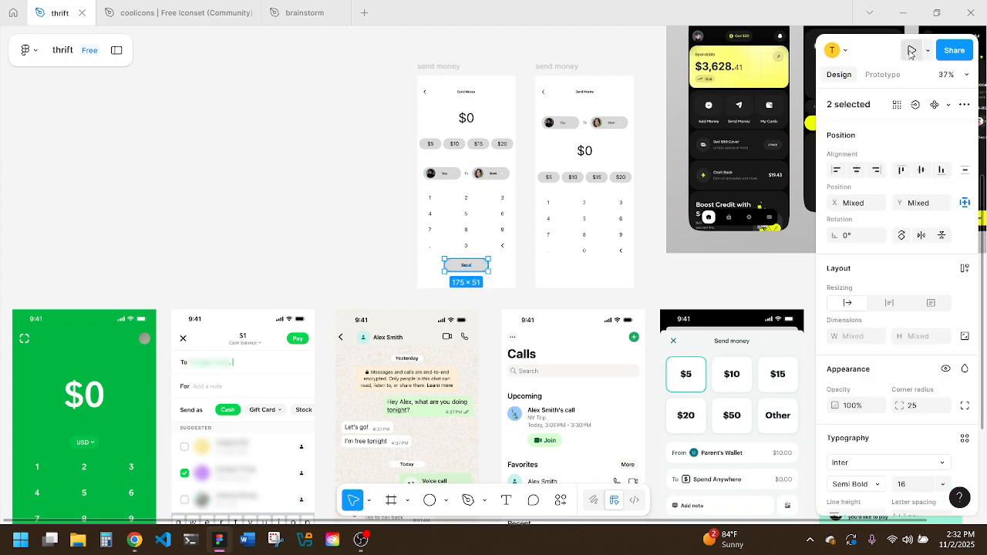
left_click(911, 51)
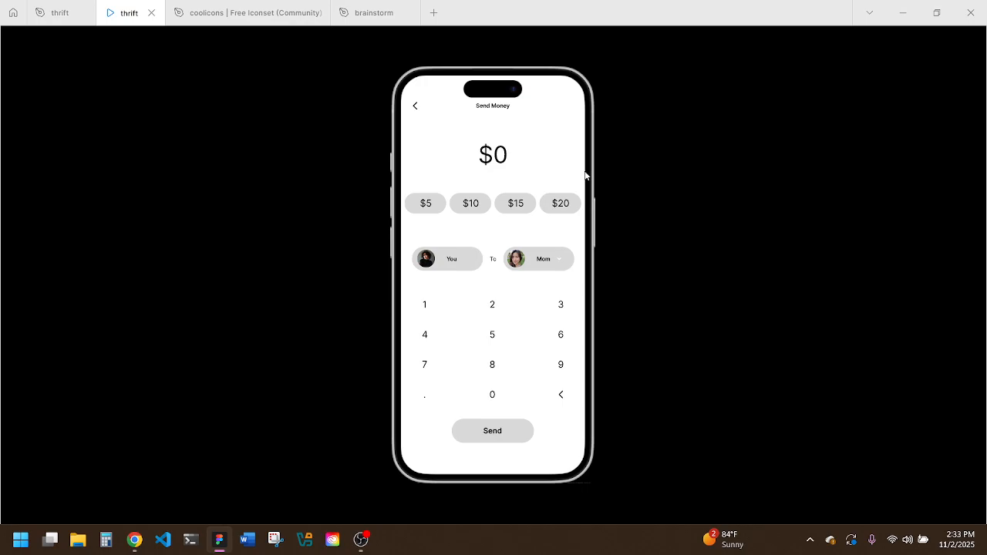
left_click(151, 12)
Step: Undo the restored changes to bring the Send button's background back to a width of 151
left_click(317, 142)
key("ctrl+z")
key("ctrl+z")
key("ctrl+z")
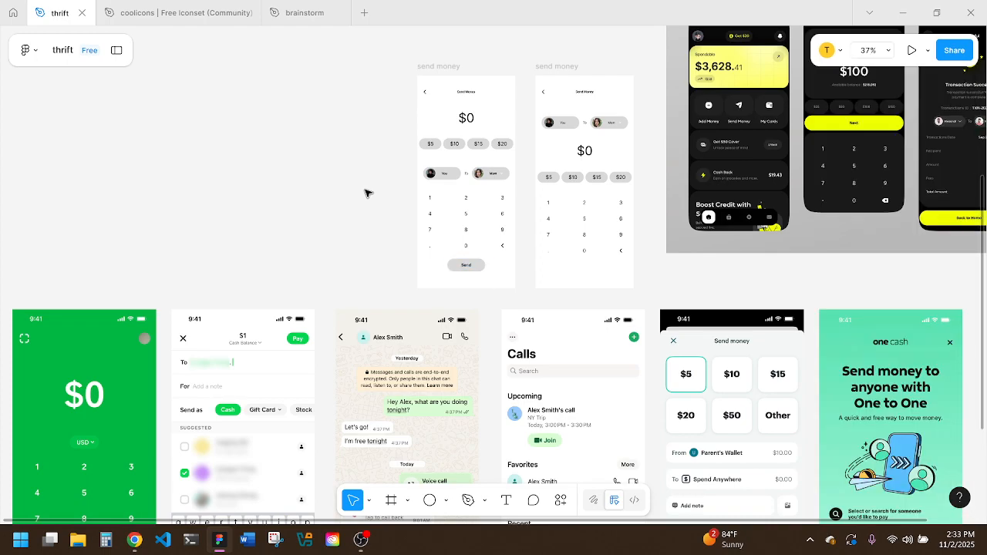
key("ctrl+z")
key("ctrl+z")
key("ctrl+z")
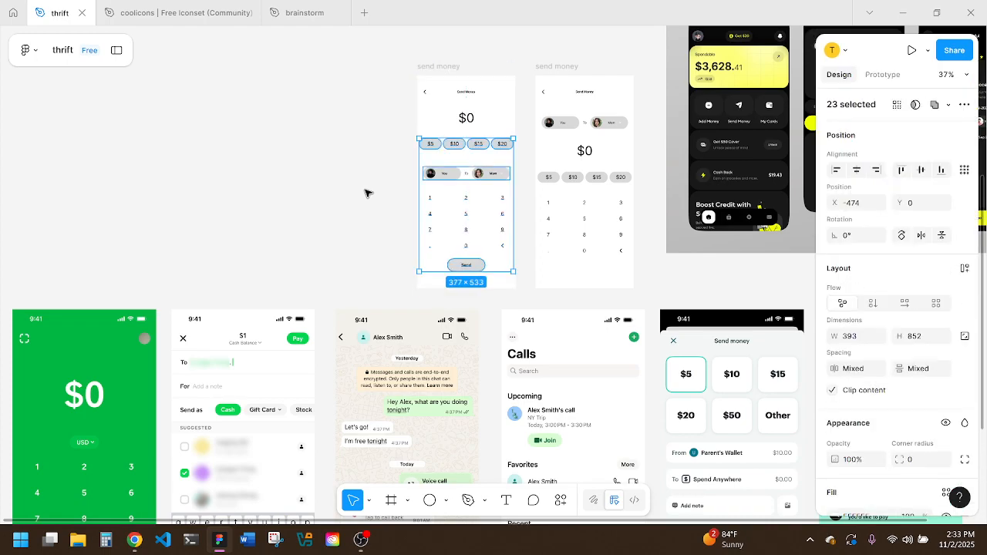
key("ctrl+z")
key("ctrl+z")
key("ctrl+z")
key("ctrl+z")
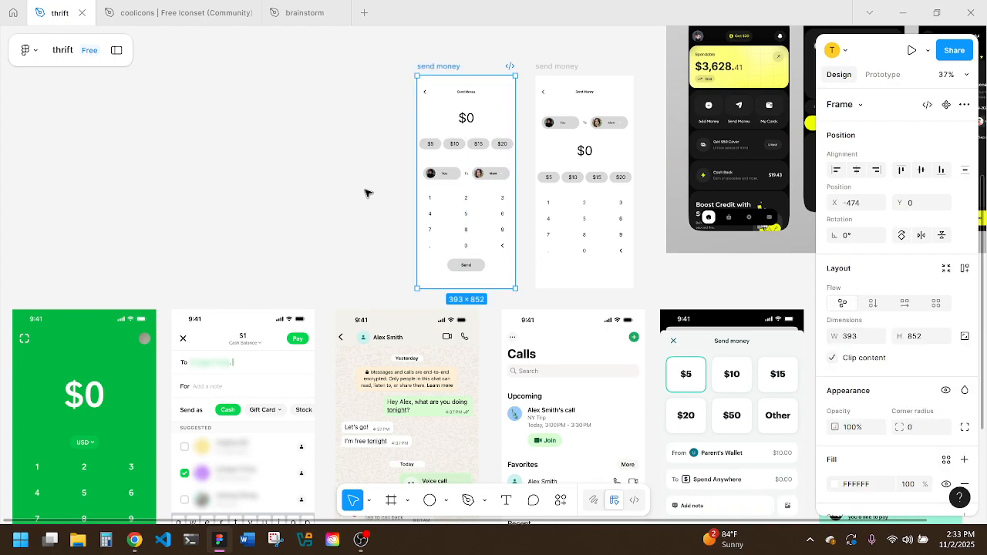
key("ctrl+z")
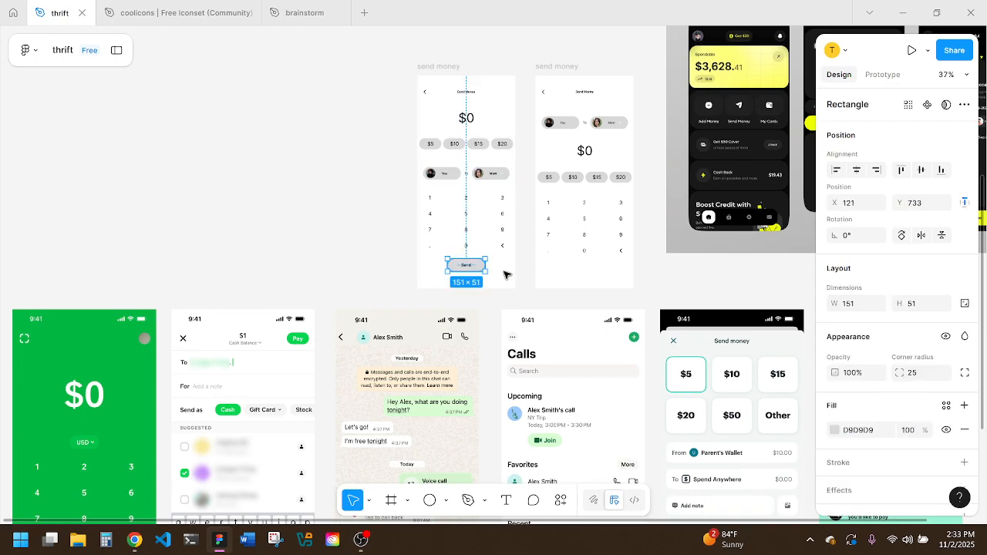
Step: Compare the size of the Send button's background with the "Mom" pill in the original frame
scroll(505, 275, "up", 5)
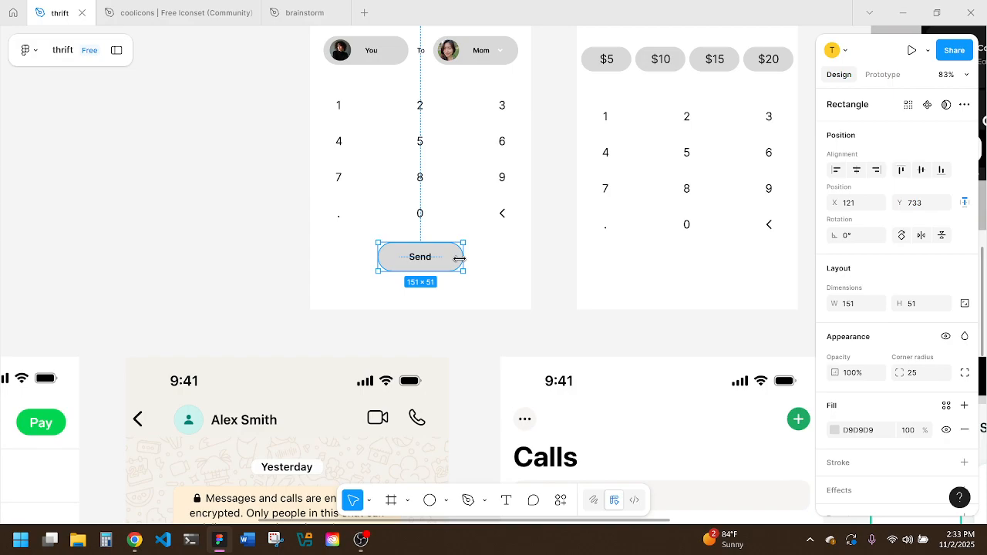
left_click(480, 66)
left_click(478, 66)
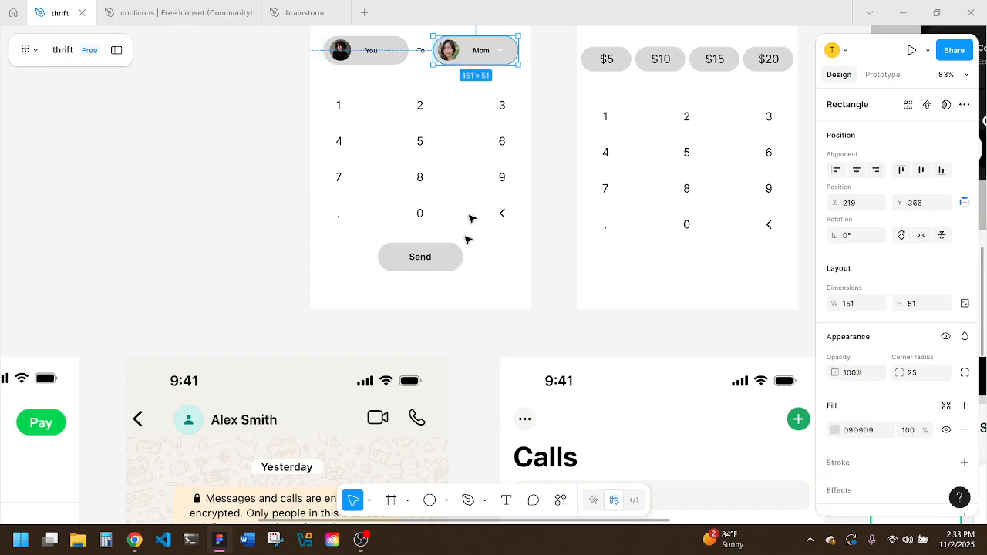
left_click(454, 260)
left_click(486, 276)
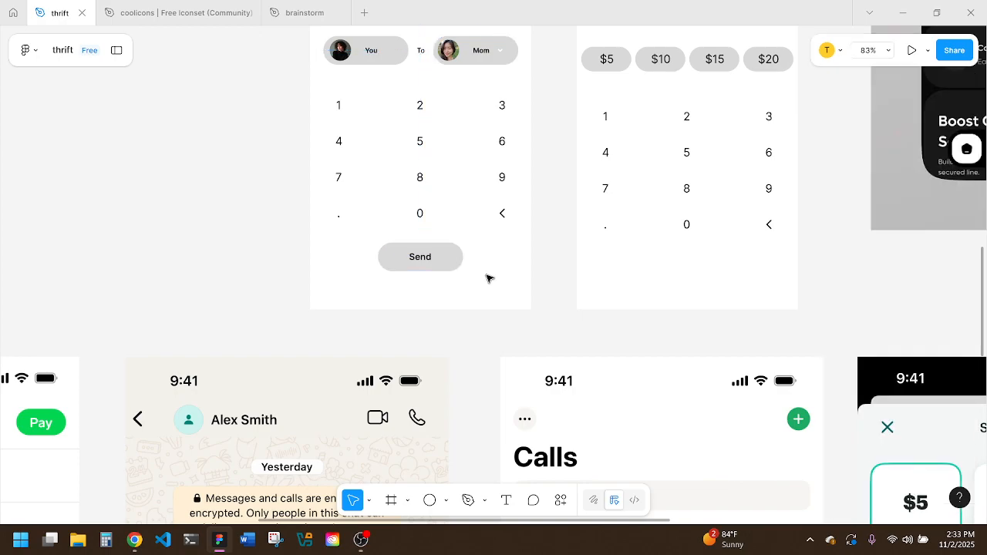
Step: Widen the Send button's background to 272, centre it horizontally in the original frame, and preview the screen
scroll(486, 278, "down", 3)
left_click(469, 264)
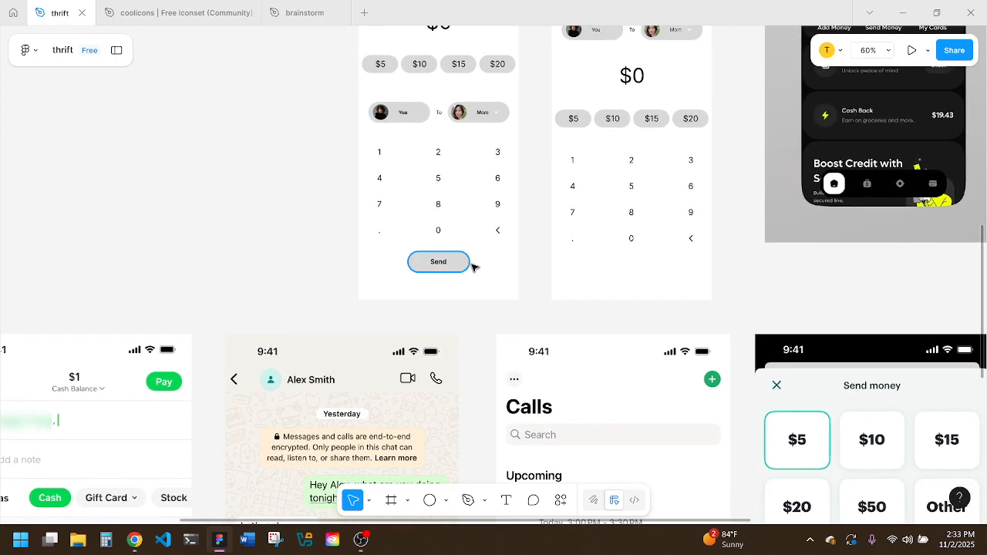
left_click_drag(473, 264, 520, 264)
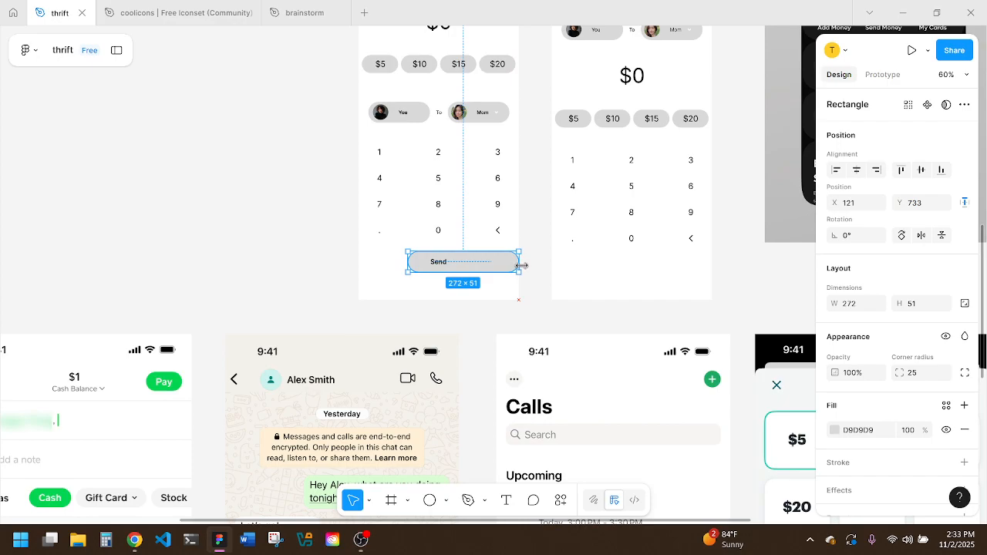
left_click(856, 169)
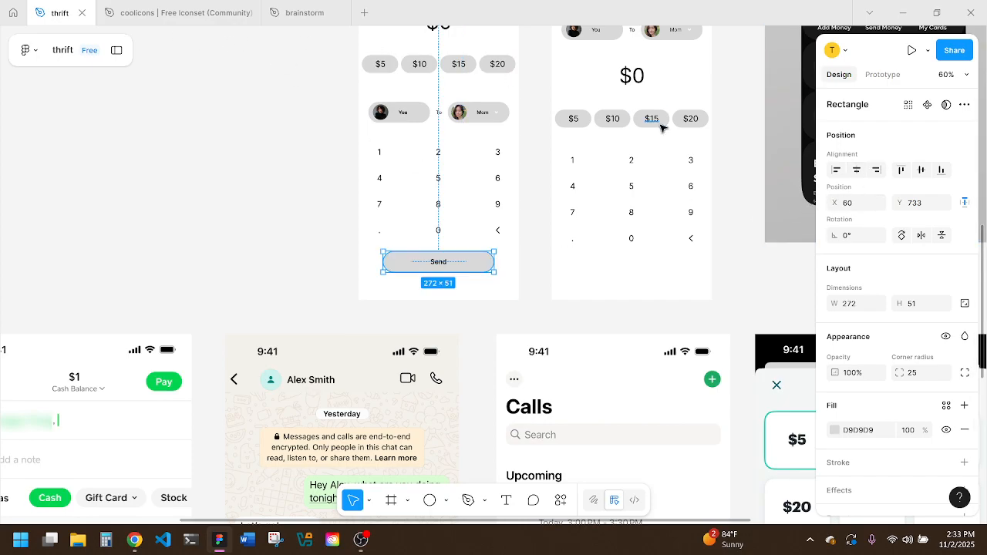
left_click(911, 50)
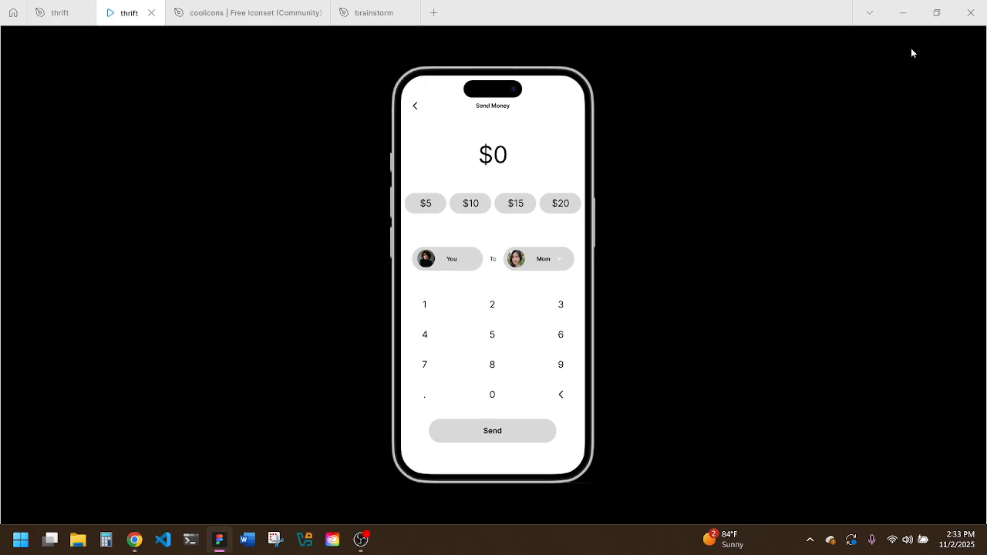
left_click(151, 14)
Step: Examine the dark Send Money reference design's button, amount and recipient layout against the two send money frames
scroll(337, 267, "down", 2)
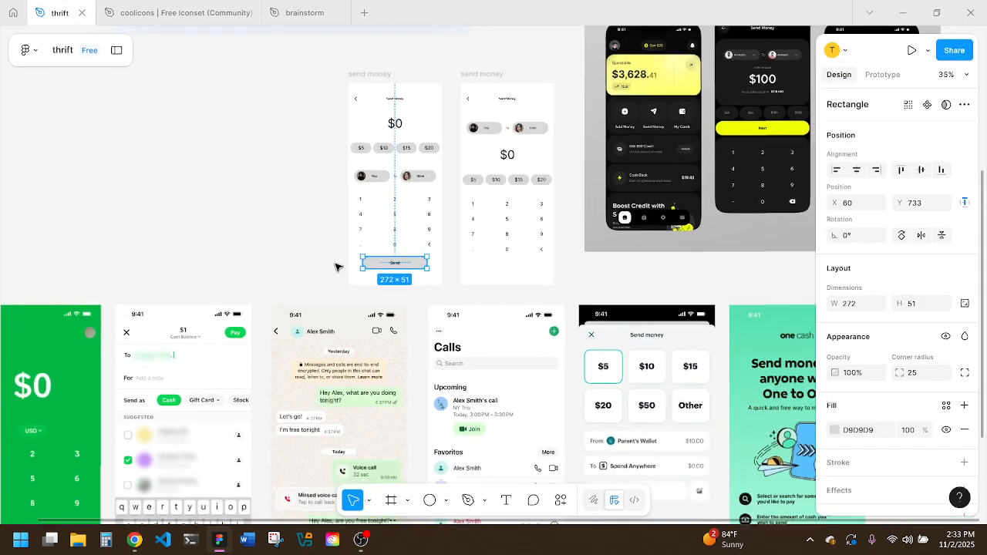
scroll(335, 267, "down", 3)
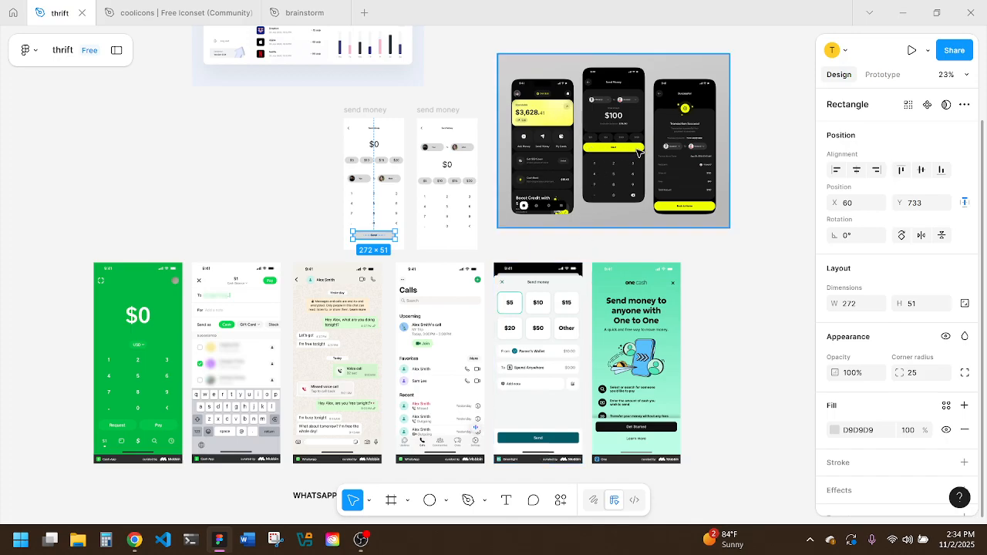
scroll(617, 158, "up", 5)
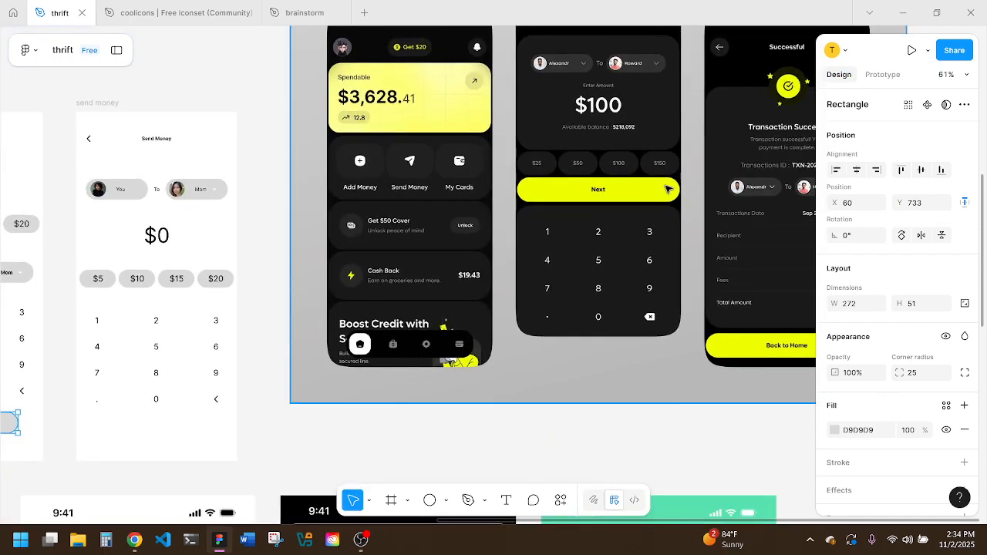
scroll(414, 283, "left", 5)
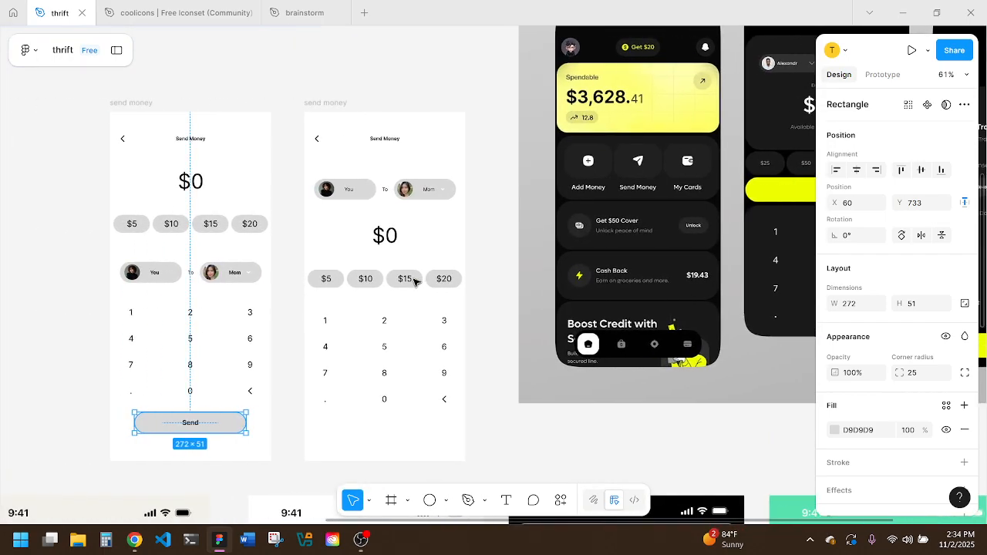
scroll(414, 283, "right", 1)
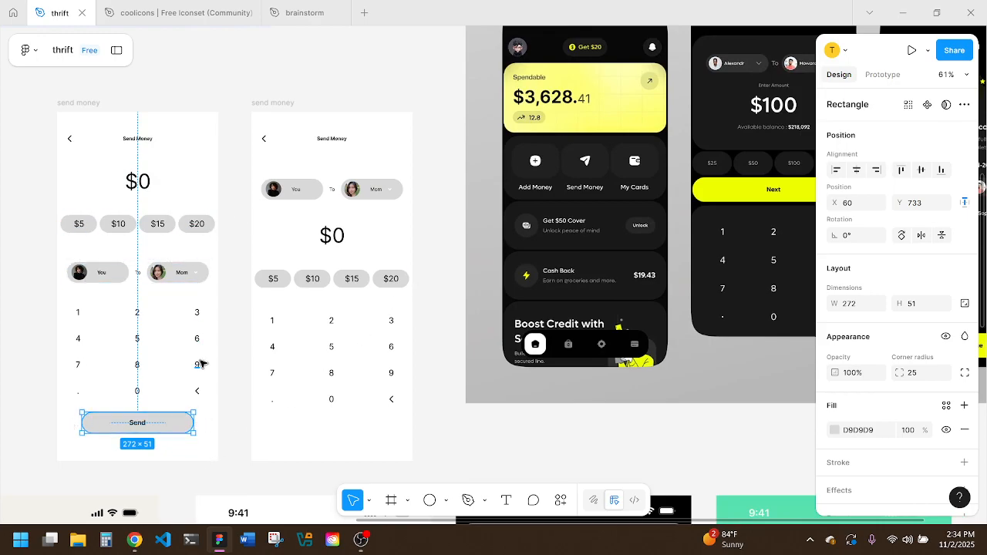
scroll(249, 402, "down", 4)
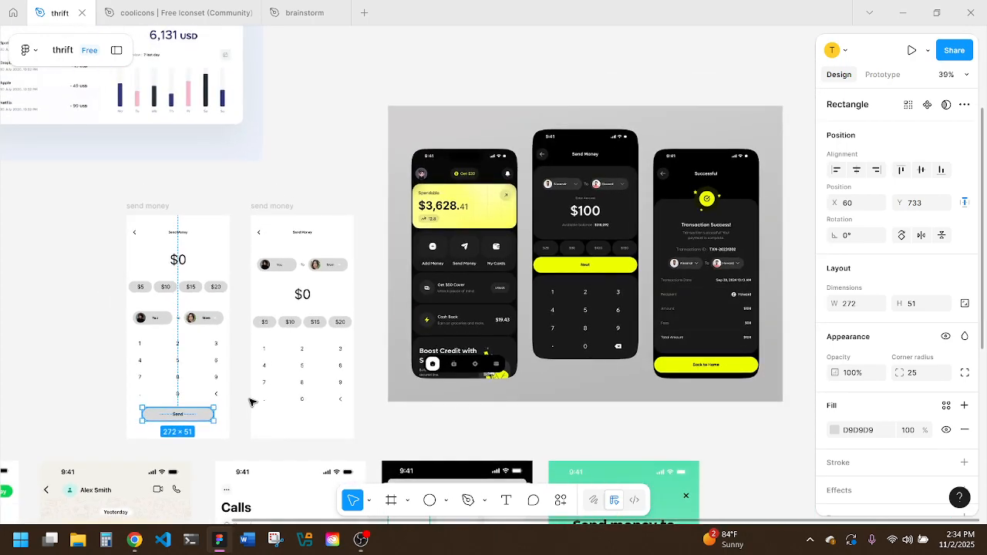
scroll(249, 401, "down", 1)
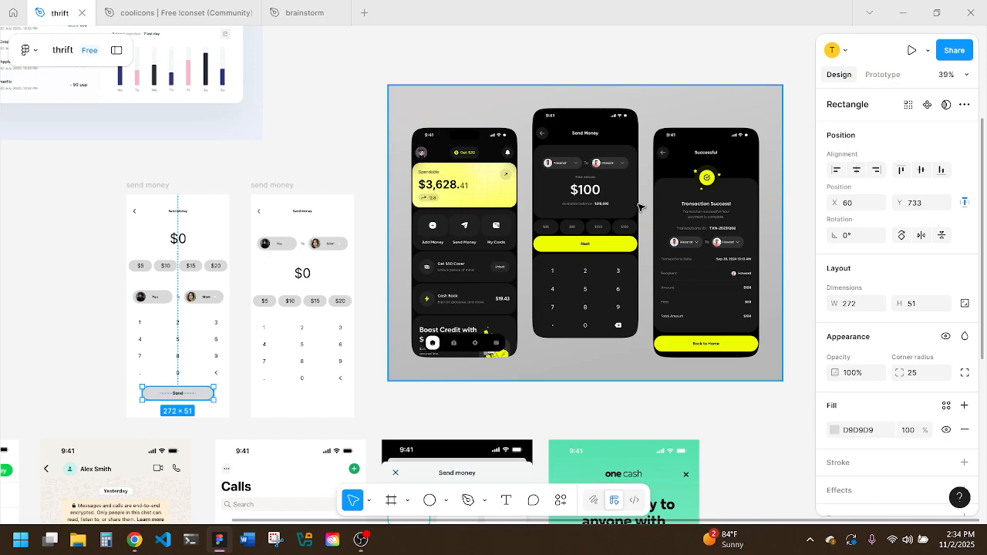
scroll(639, 207, "up", 8)
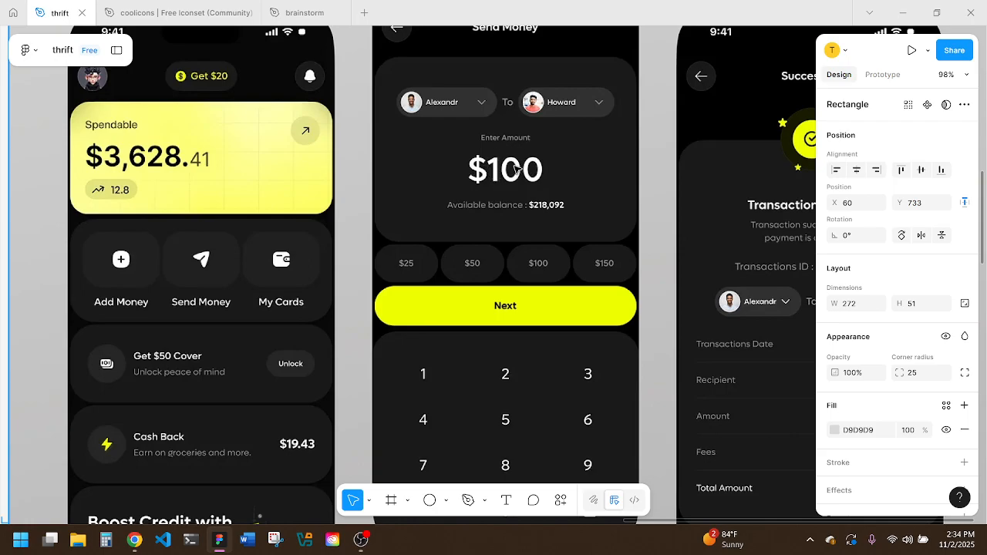
scroll(515, 168, "down", 4)
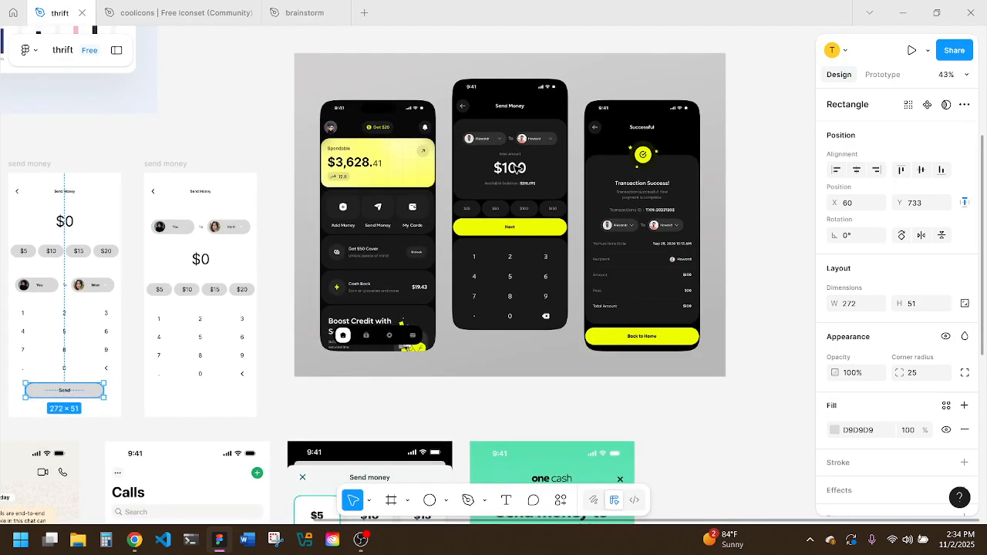
Step: In the coolicons file, find and copy the Chevron_Right_Duo icon to replace the "To" label in the original send money frame
scroll(516, 169, "left", 5)
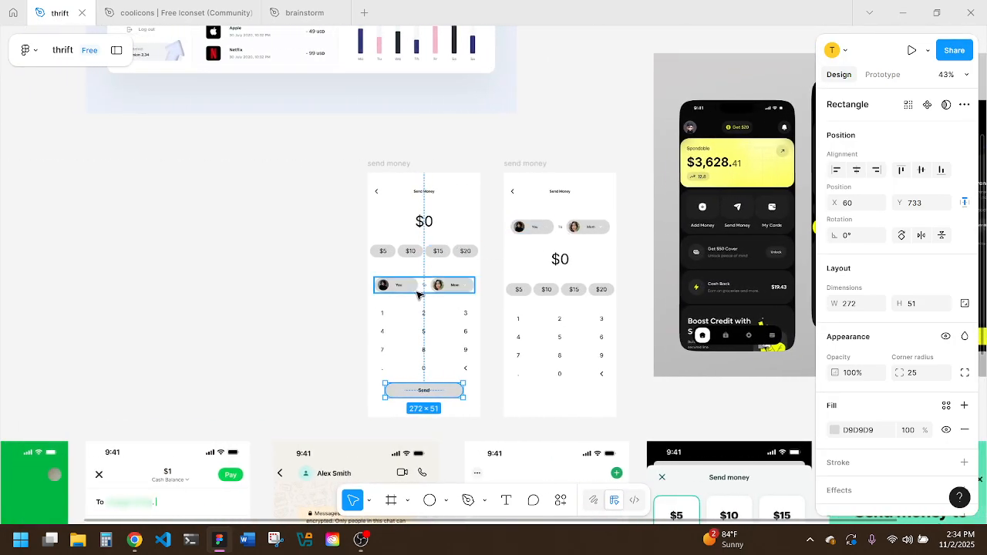
scroll(418, 294, "up", 4)
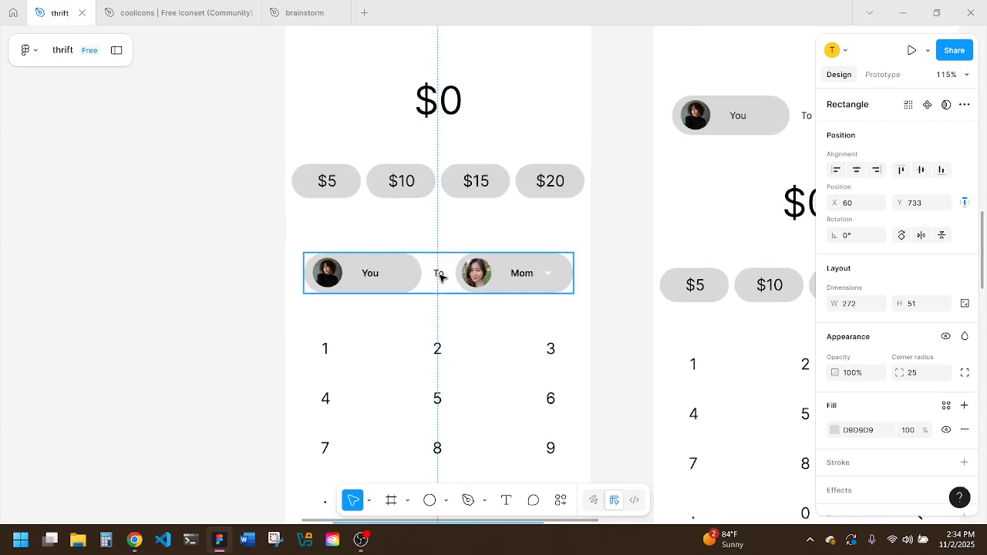
left_click(441, 276)
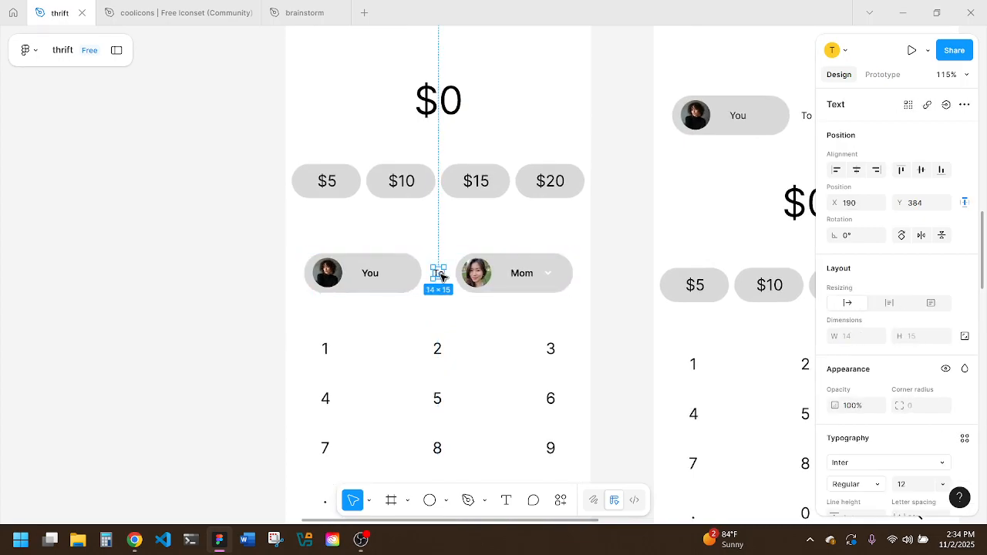
left_click(171, 29)
left_click(179, 15)
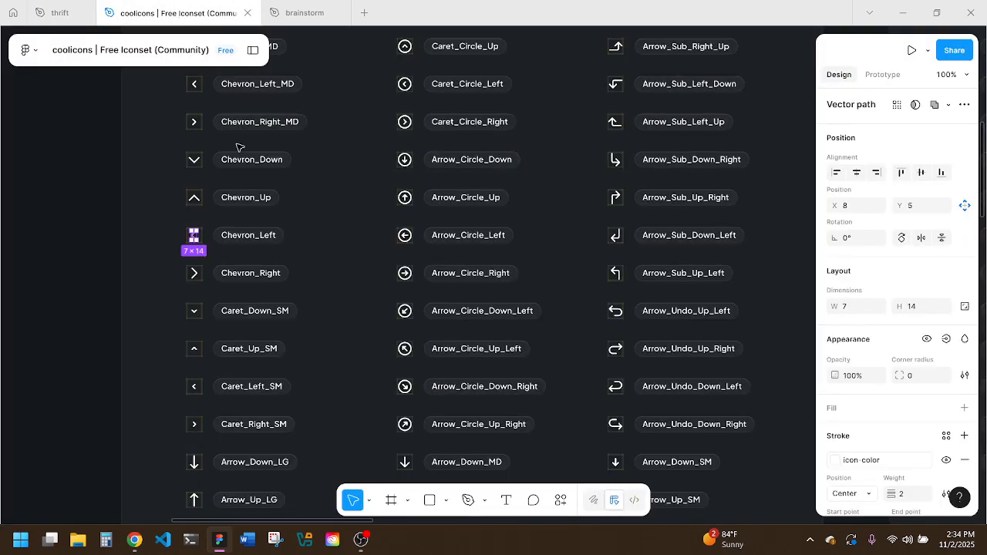
double_click(197, 273)
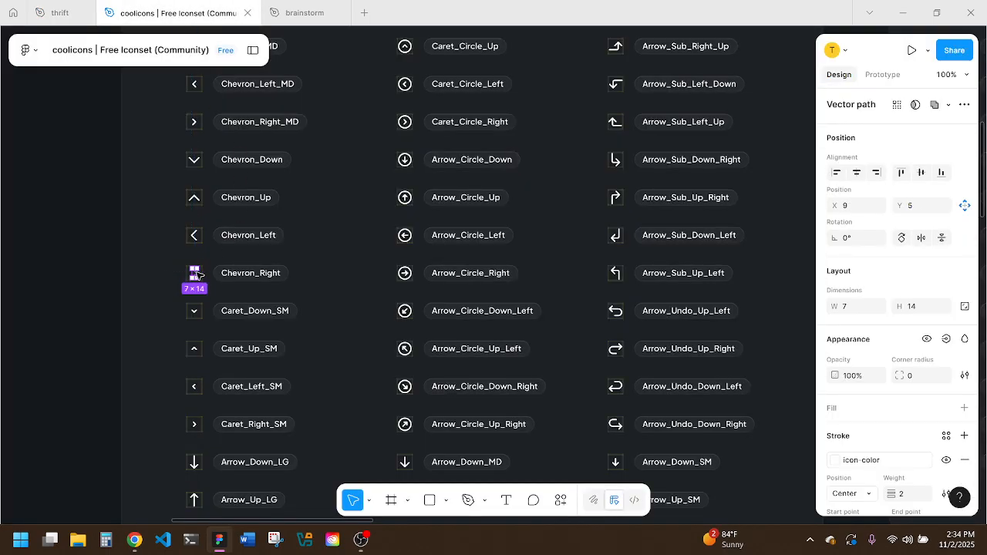
scroll(165, 243, "down", 3)
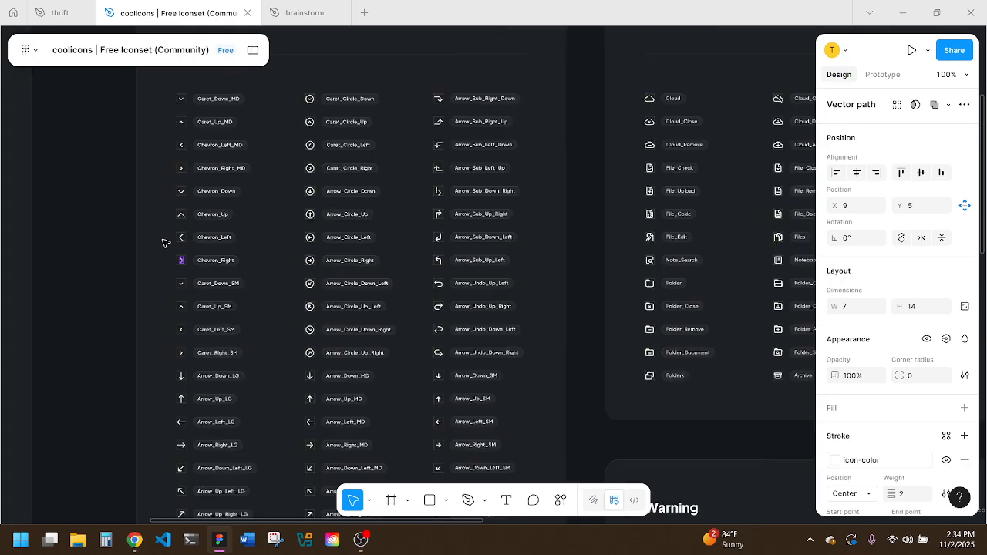
scroll(164, 243, "down", 2)
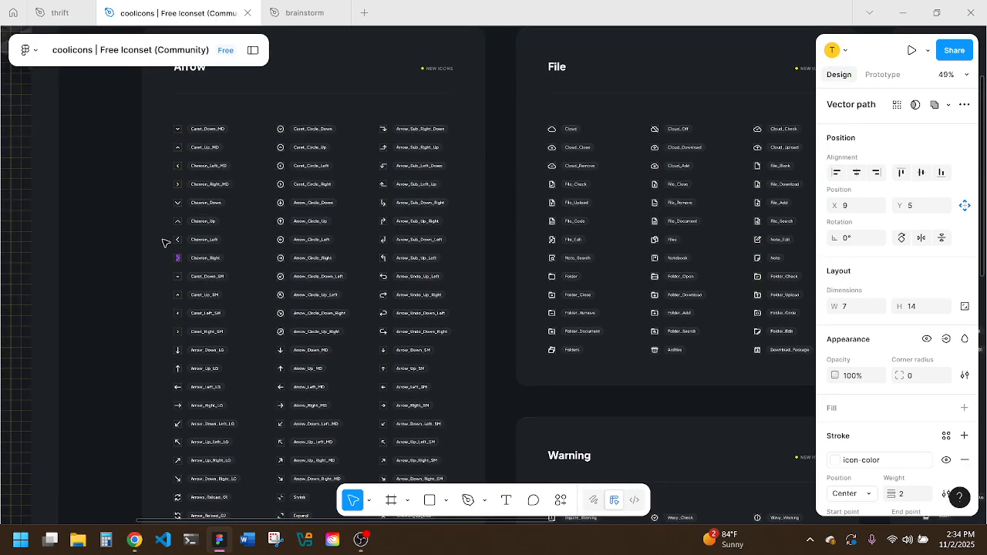
scroll(164, 243, "down", 2)
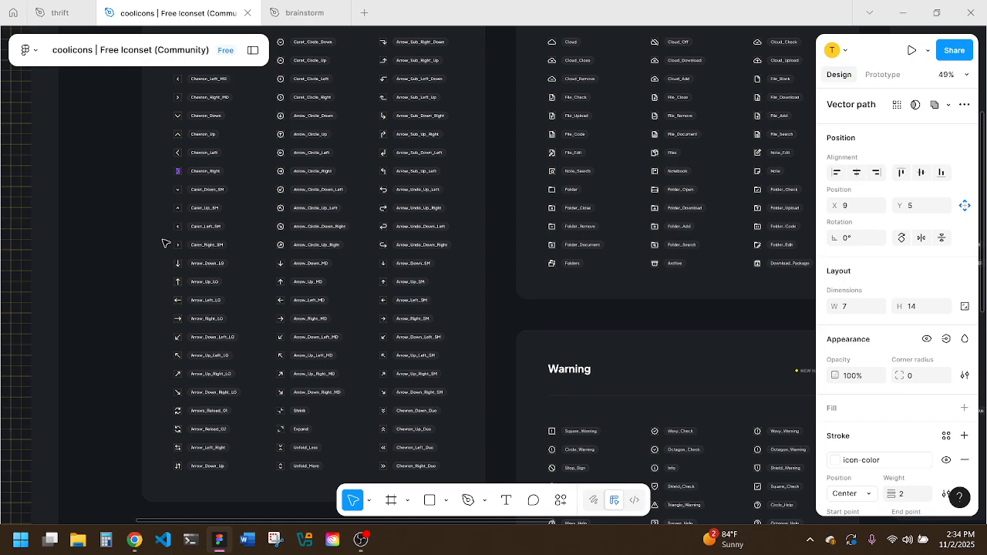
scroll(411, 360, "down", 2)
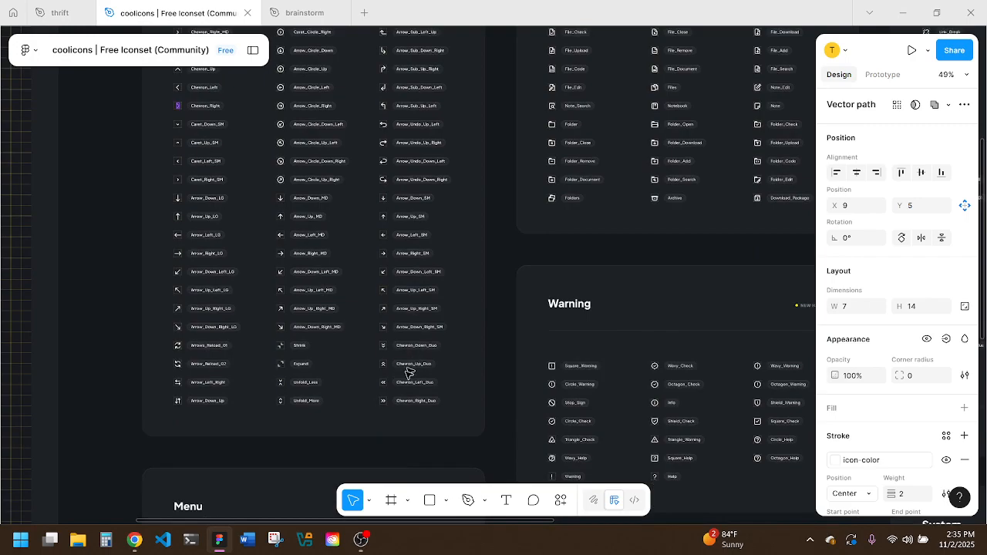
left_click(385, 401)
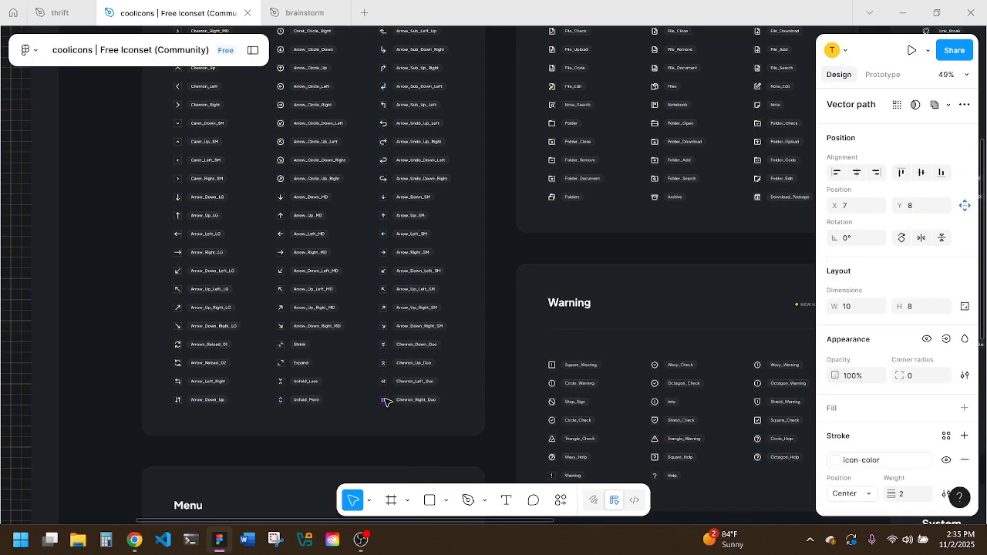
Step: Switch back to the thrift file and paste the double chevron between the "You" and "Mom" pills of the original frame
left_click(60, 13)
left_click(447, 275)
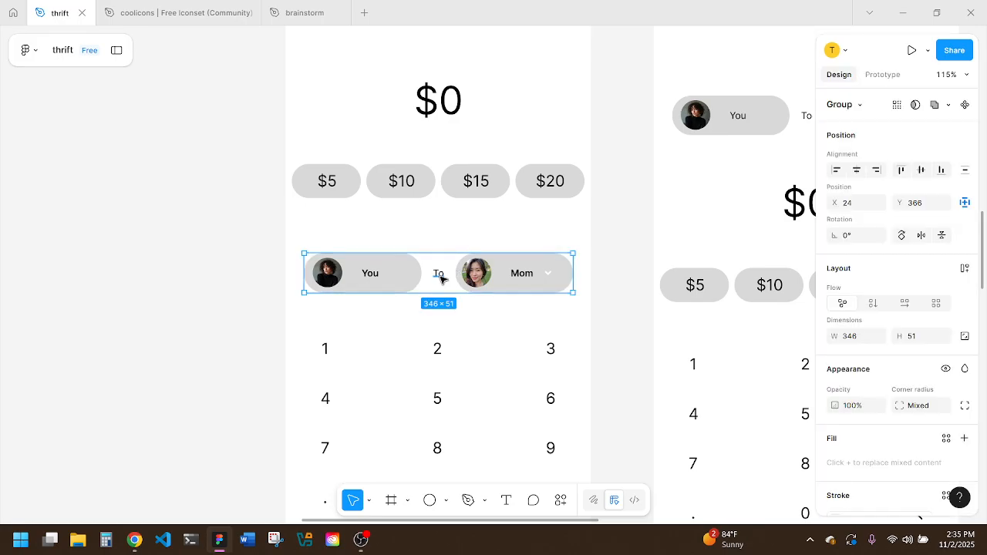
key("ctrl+v")
left_click_drag(317, 264, 443, 275)
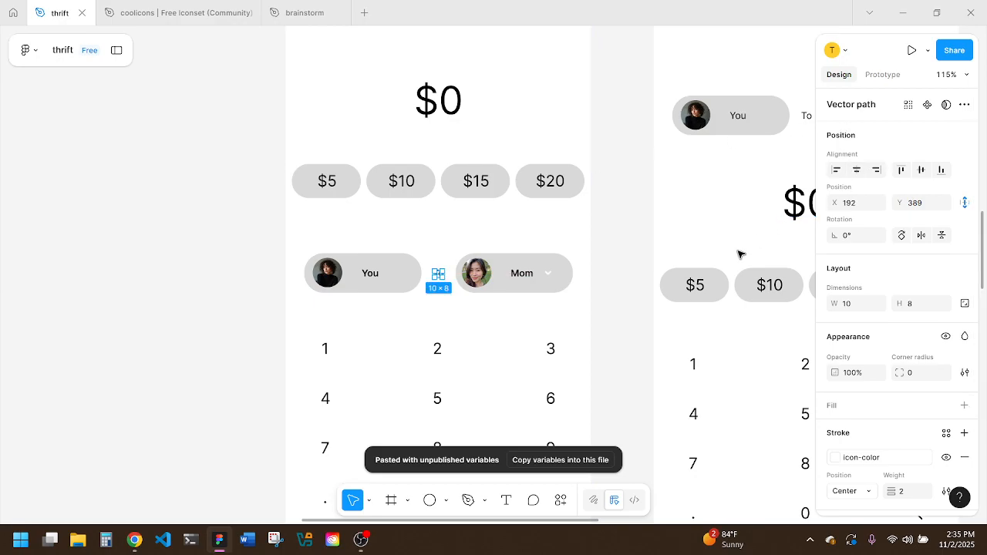
Step: Delete the "To" text that overlaps the double chevron in the original frame
left_click(432, 319)
scroll(432, 318, "up", 5)
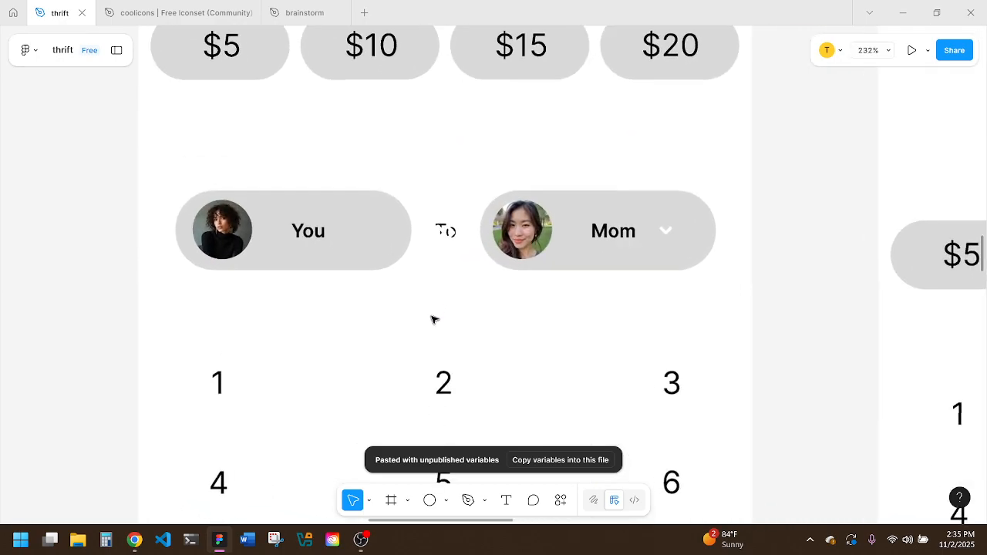
left_click(445, 227)
double_click(445, 228)
double_click(445, 229)
key("Escape")
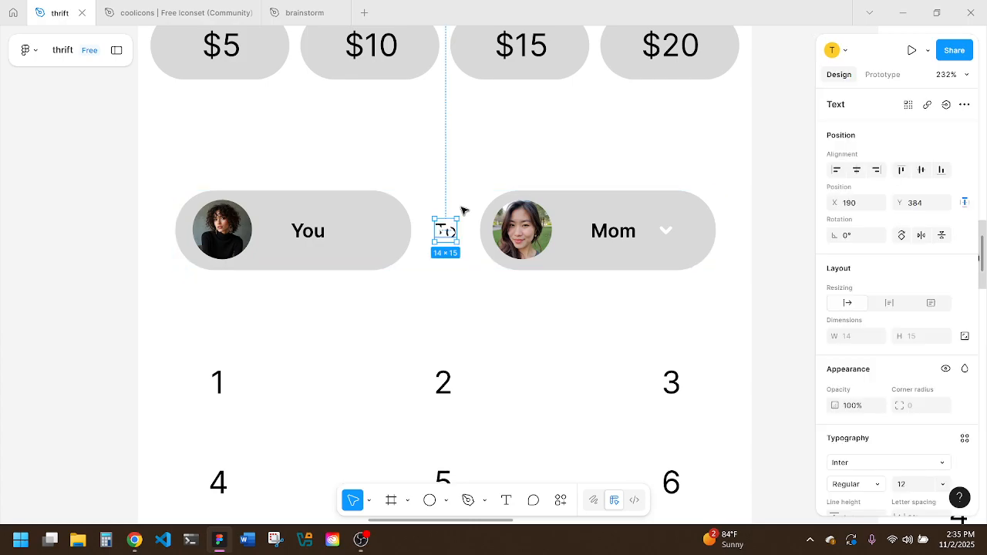
left_click(462, 210)
left_click(447, 232)
key("ctrl+z")
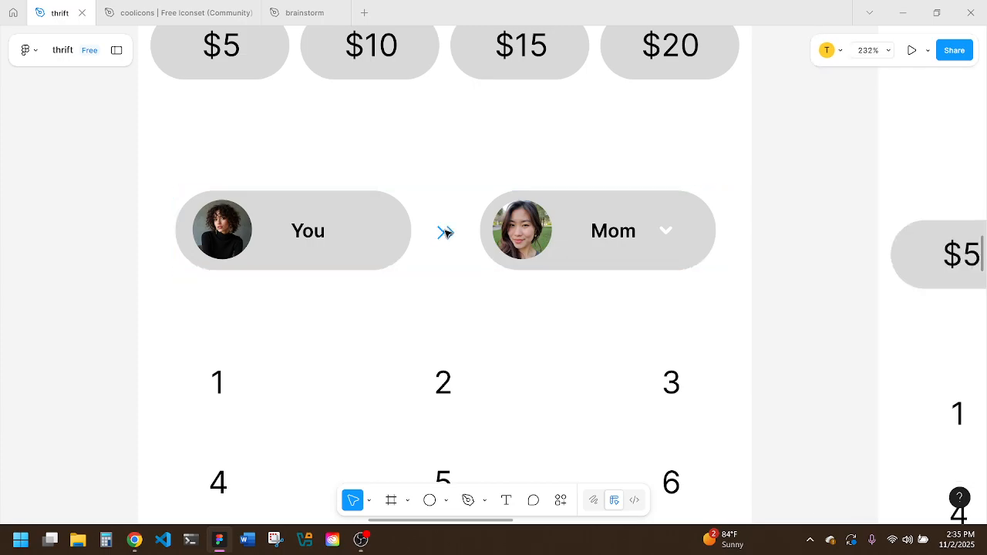
Step: Add a black 000000 stroke to the double chevron and raise its opacity from translucent to fully opaque
left_click(448, 233)
double_click(447, 233)
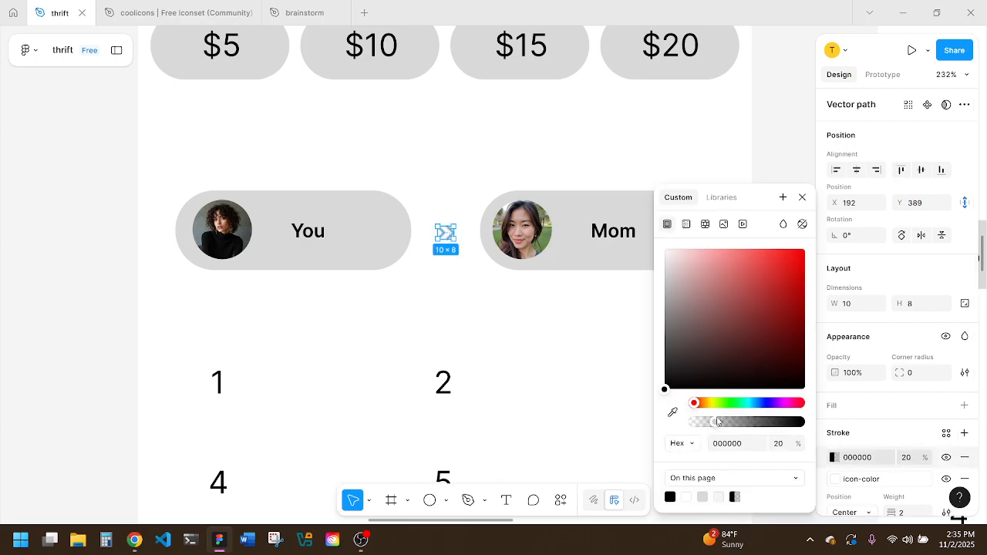
left_click_drag(718, 421, 849, 434)
left_click(573, 353)
scroll(573, 352, "down", 3)
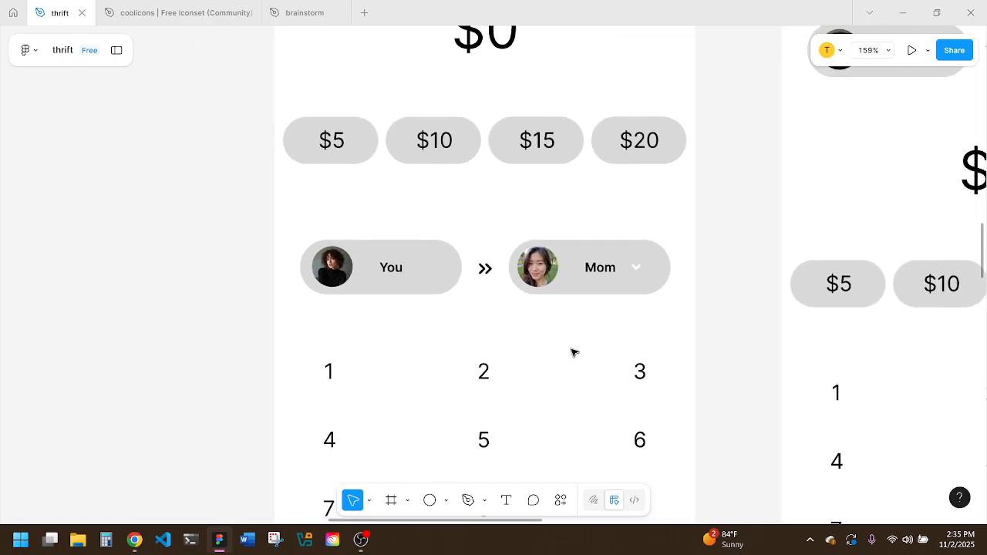
scroll(573, 352, "down", 5)
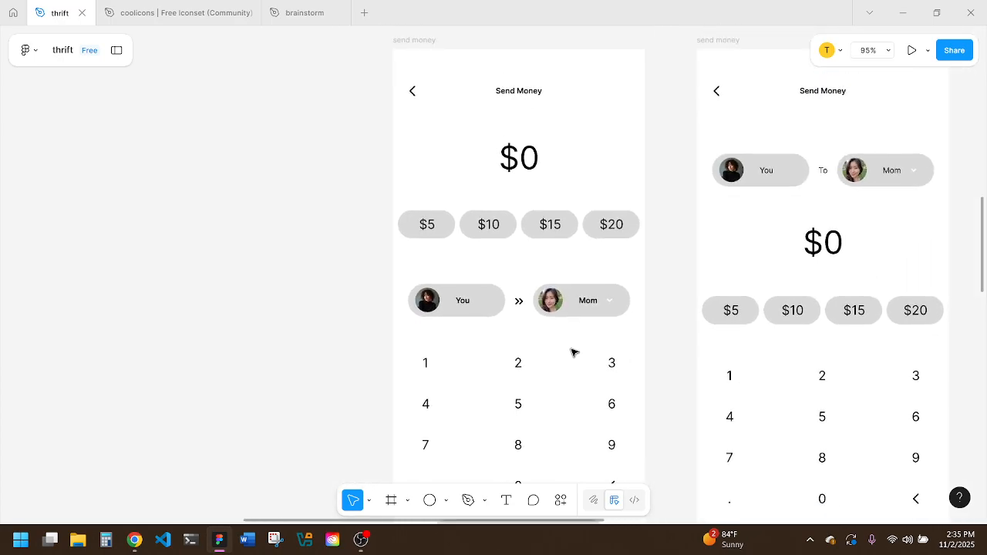
scroll(573, 353, "down", 2)
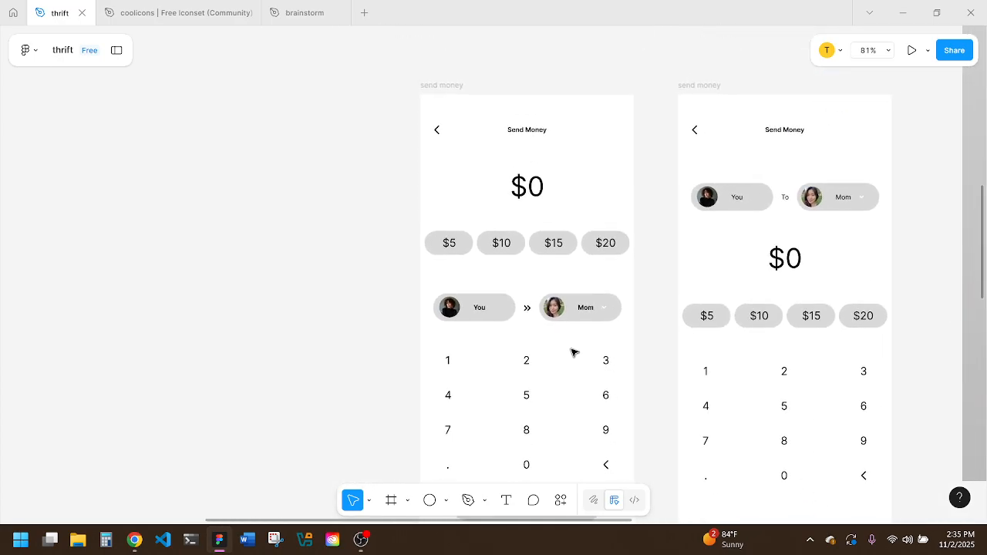
Step: Preview the original send money frame as a prototype and close the preview
left_click(453, 86)
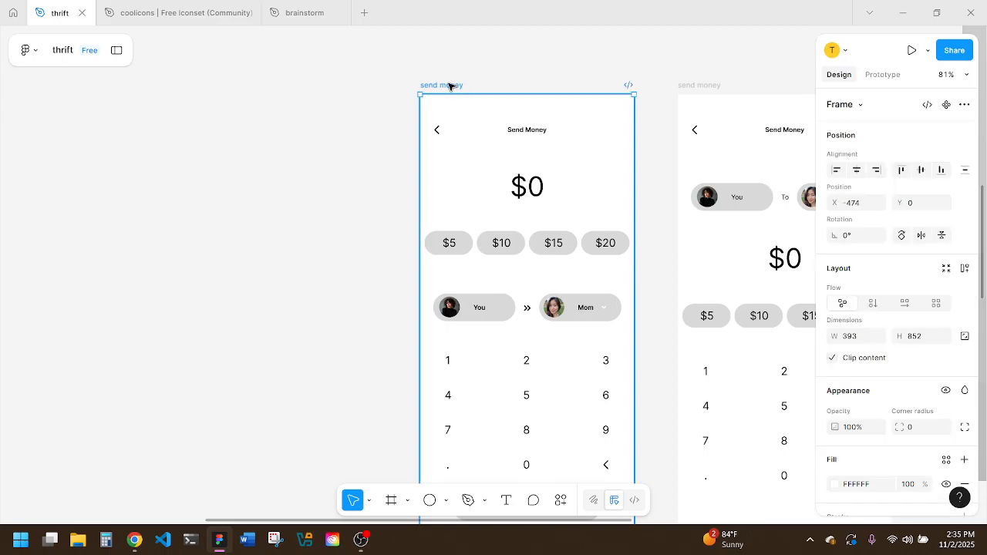
left_click(912, 52)
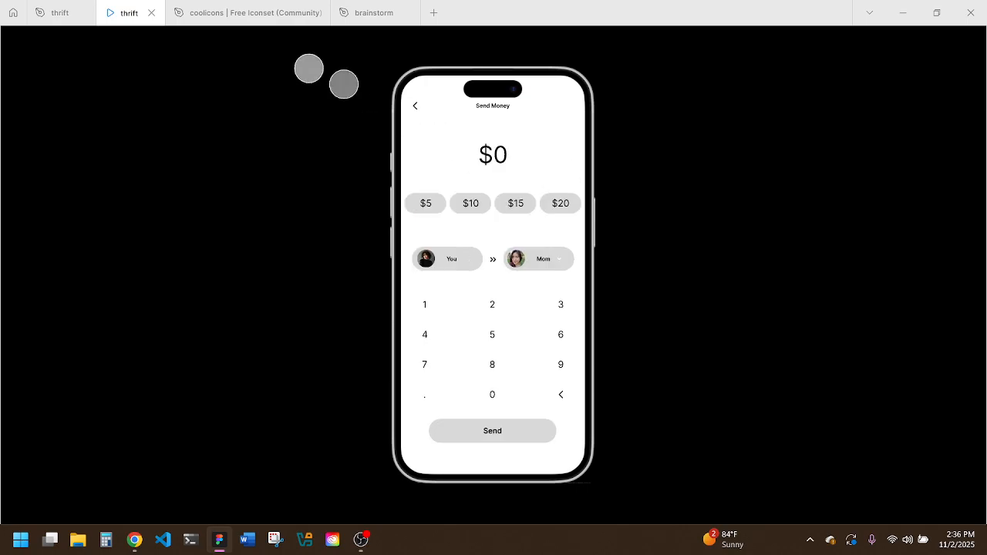
left_click(152, 15)
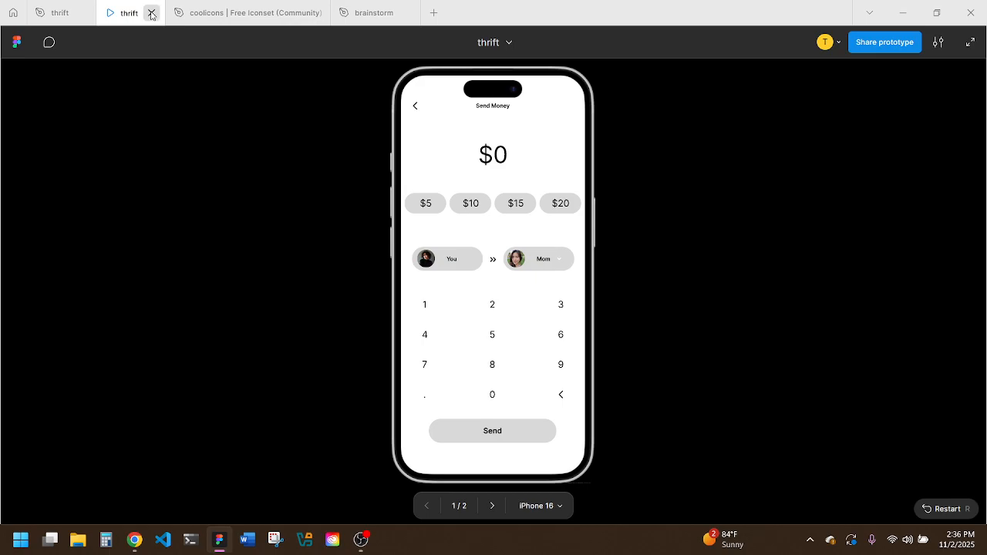
Step: Copy the "To" label from the alternative send money frame and paste it into the original frame
scroll(443, 221, "down", 5, "ctrl")
scroll(581, 372, "down", 4)
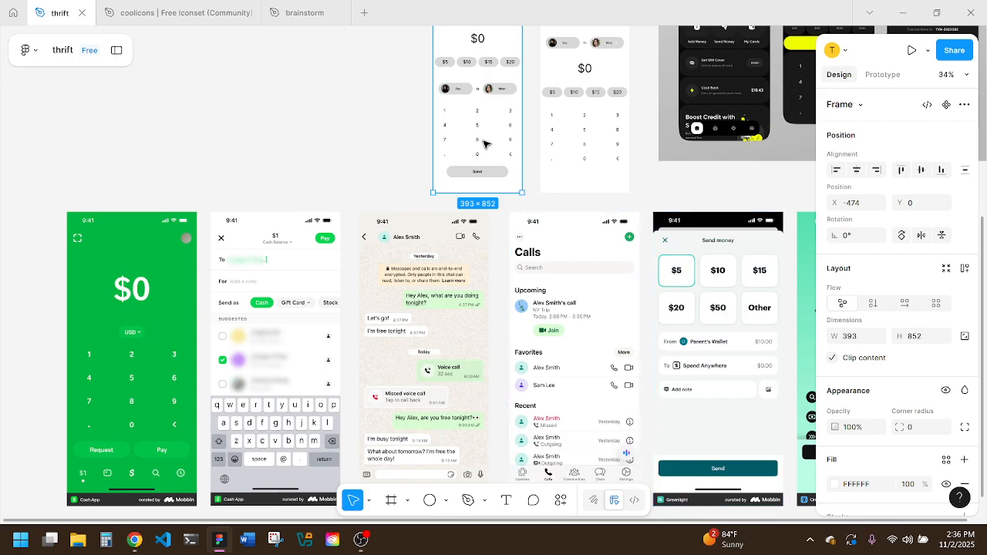
scroll(471, 91, "up", 5, "ctrl")
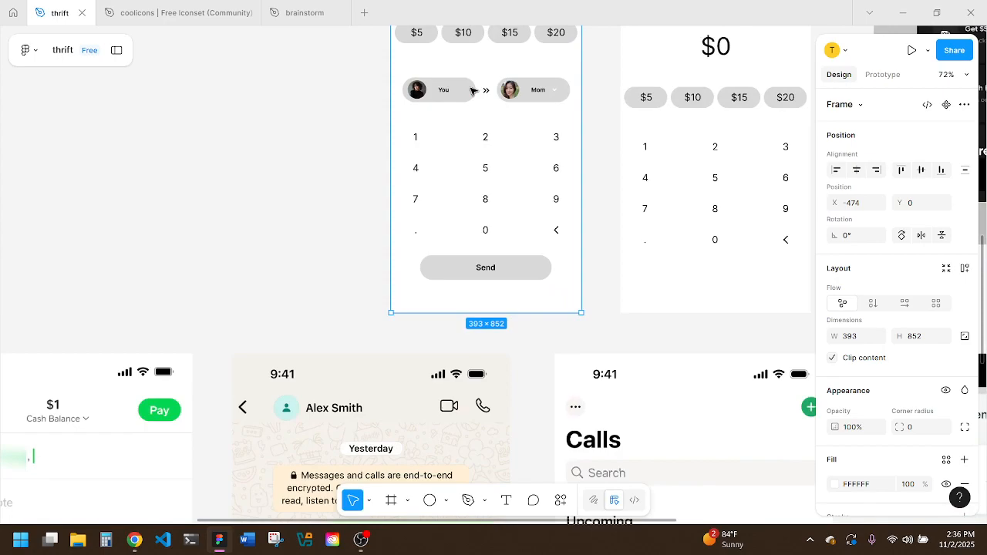
scroll(473, 91, "up", 1)
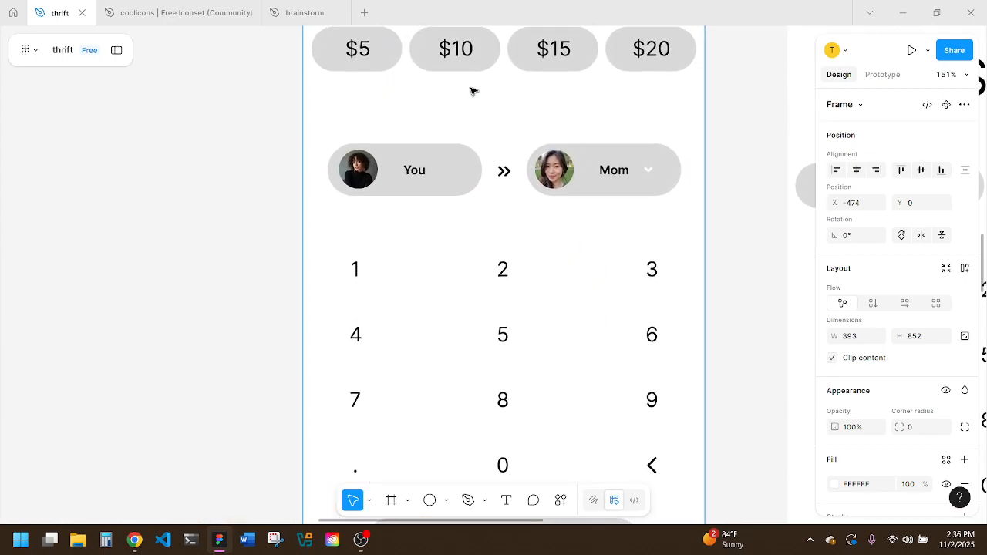
scroll(526, 164, "down", 3, "ctrl")
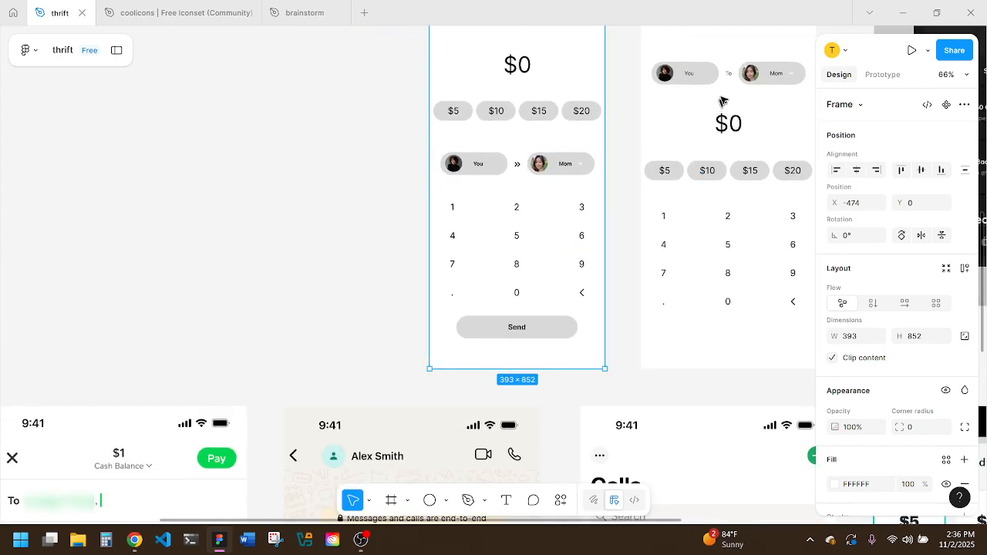
left_click(730, 75)
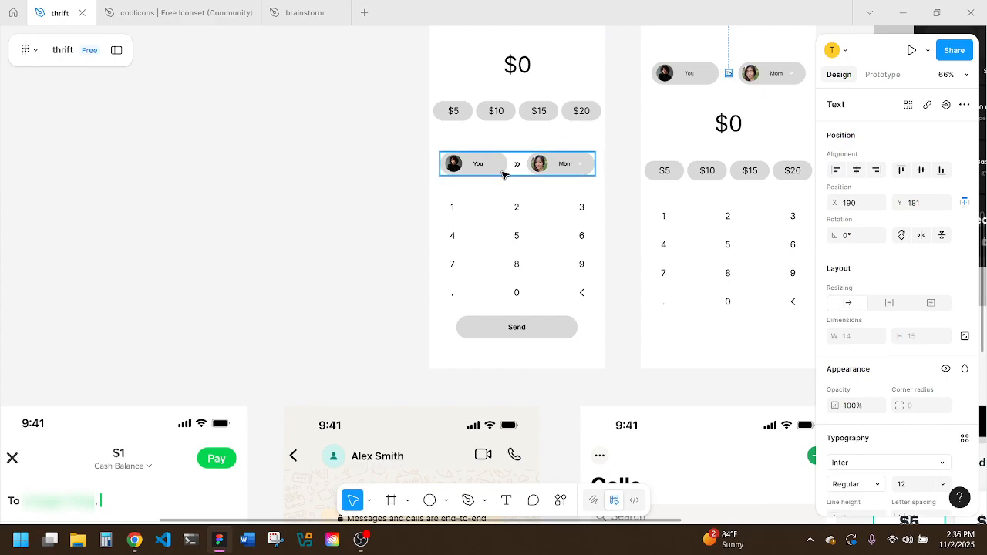
scroll(502, 174, "up", 5, "ctrl")
key("Escape")
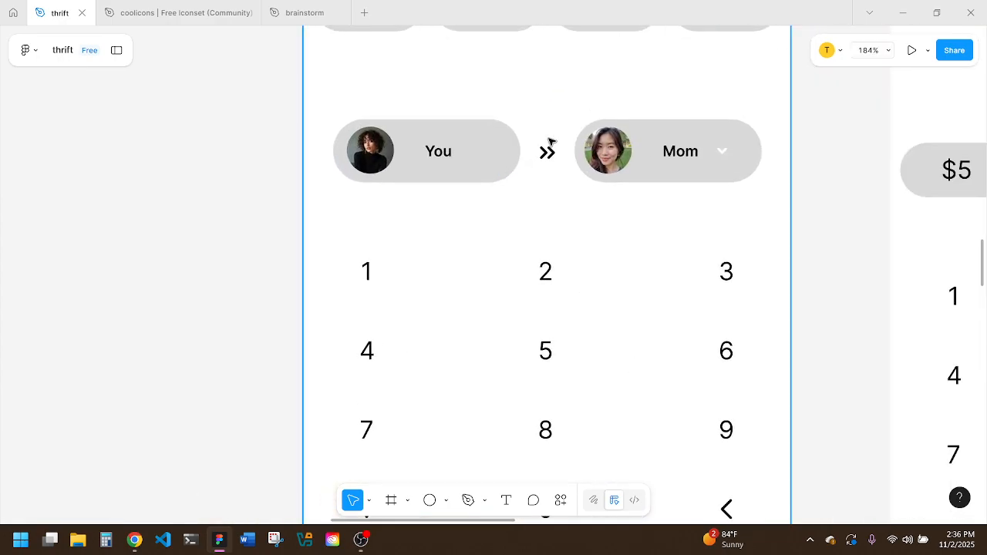
key("ctrl+v")
Step: Place the pasted "To" label over the double chevron, centre it horizontally in the frame, and delete the chevron
left_click_drag(491, 275, 549, 152)
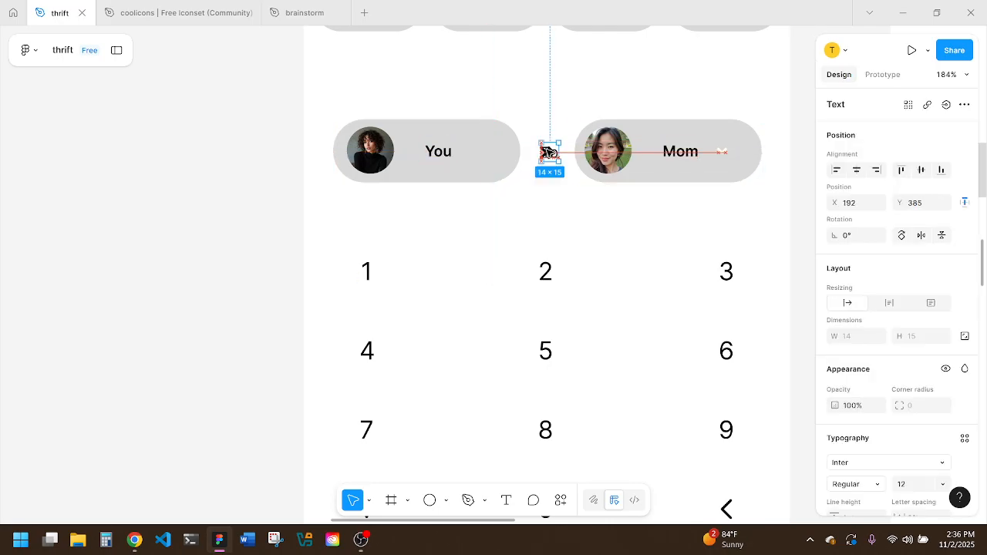
left_click(855, 171)
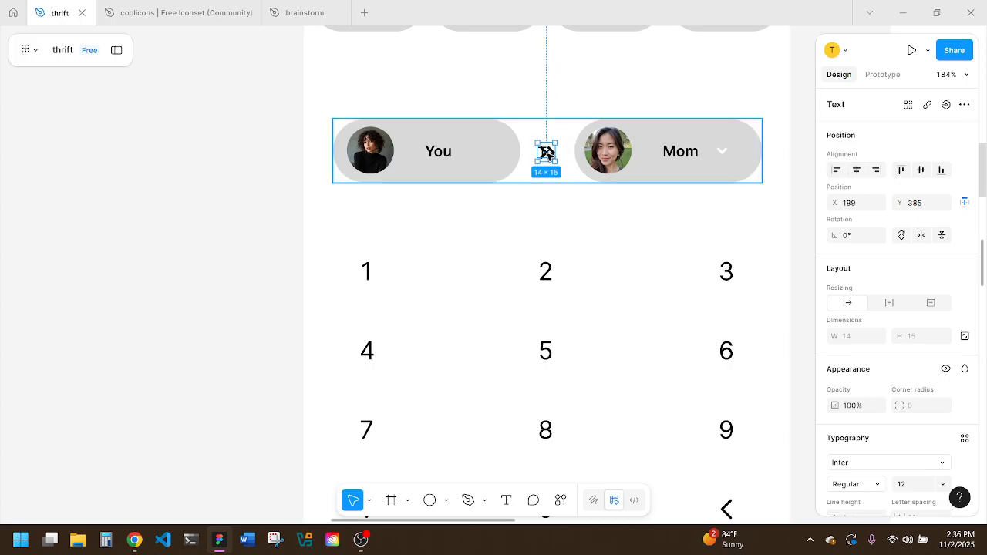
left_click(547, 153)
left_click(549, 154)
key("Escape")
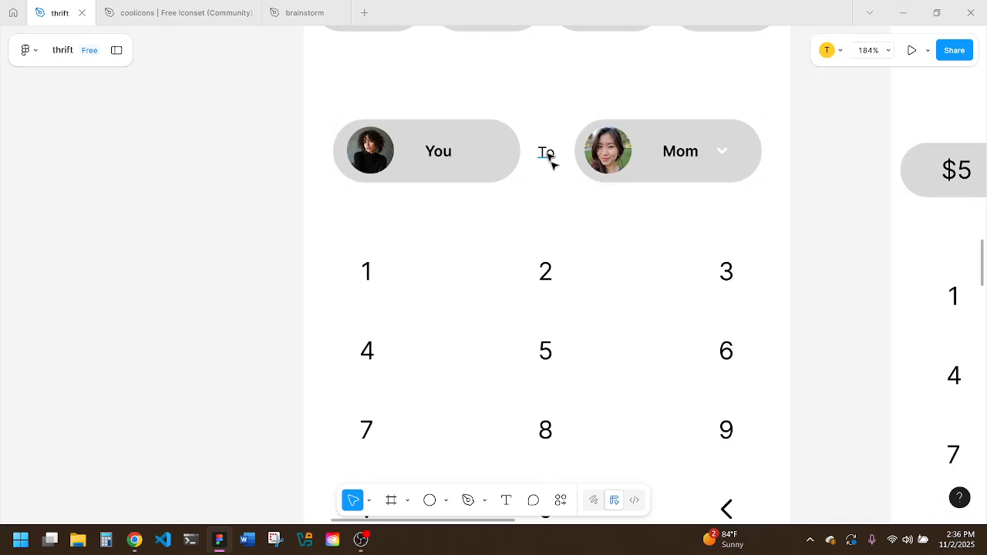
scroll(580, 240, "down", 5)
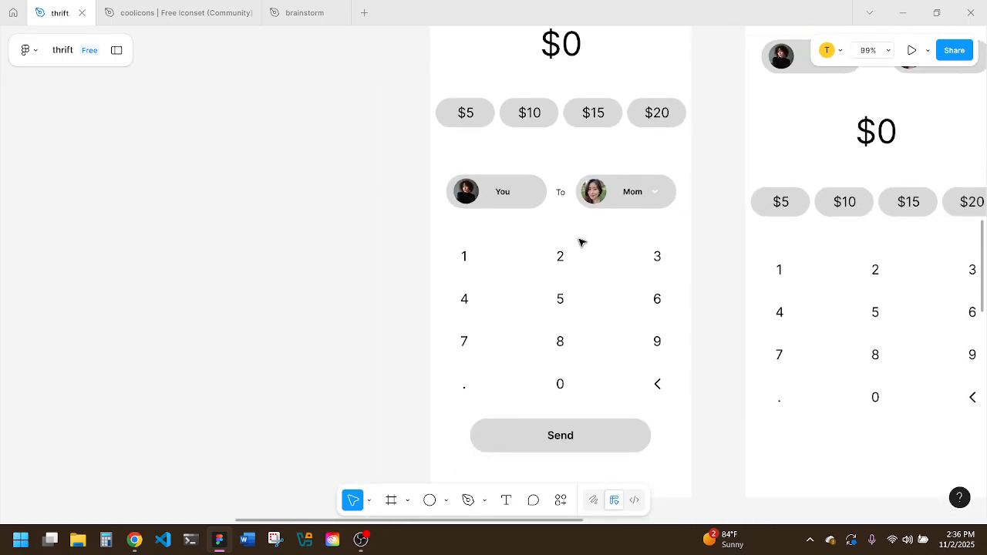
Step: Undo the double chevron's deletion and the "To" label's placement between the two pills
key("ctrl+z")
key("ctrl+z")
key("ctrl+z")
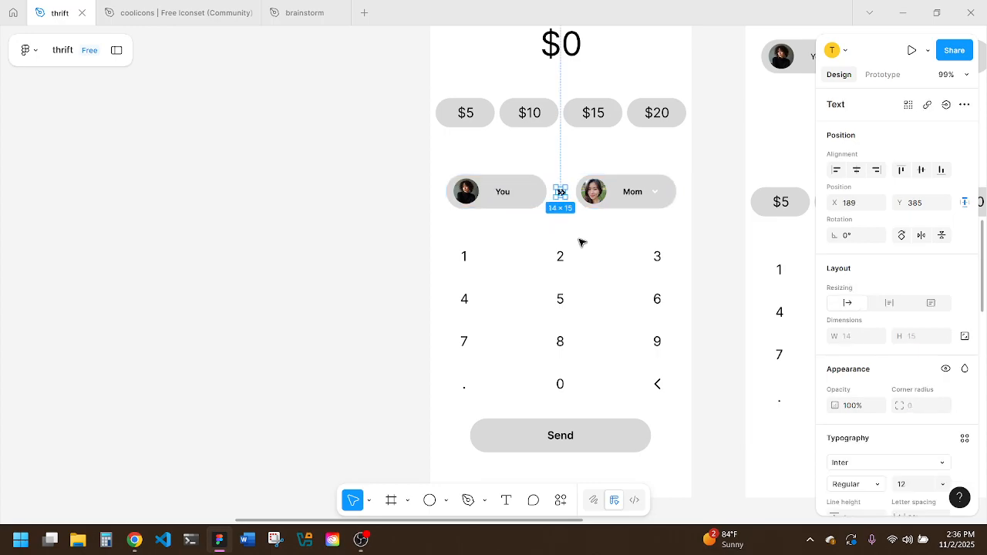
key("Right")
key("Right")
key("Right")
key("ctrl+z")
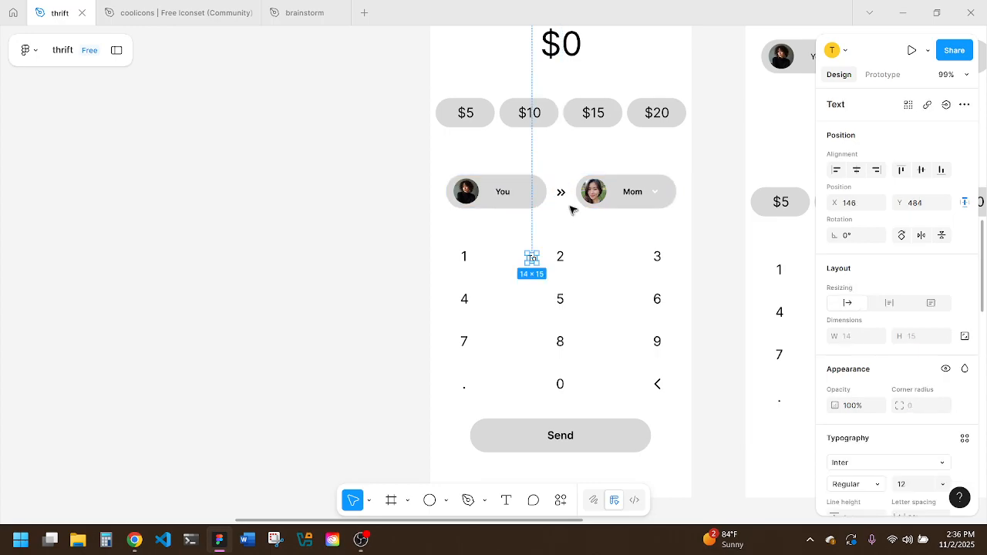
Step: Move the pasted "To" label below the "You" pill and change its text to "From"
left_click_drag(532, 259, 469, 222)
type("From")
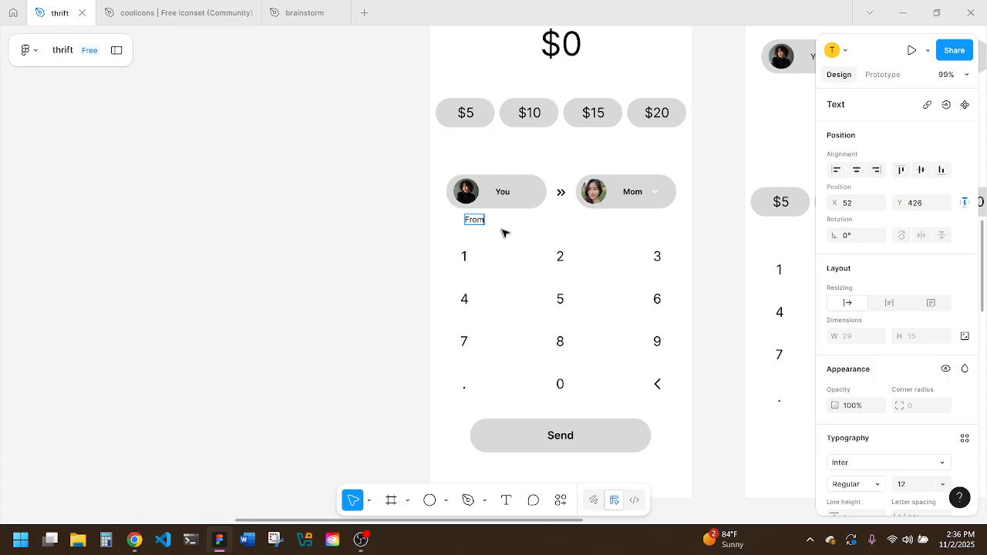
Step: Duplicate the "From" label below the "Mom" pill and change the copy's text to "To"
key("Escape")
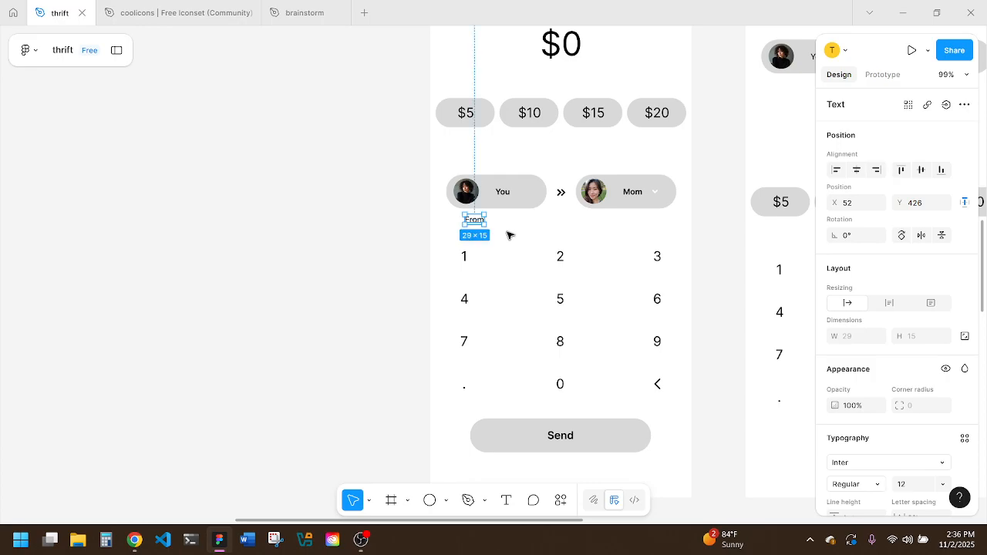
left_click_drag(474, 221, 604, 221)
key("Return")
type("To")
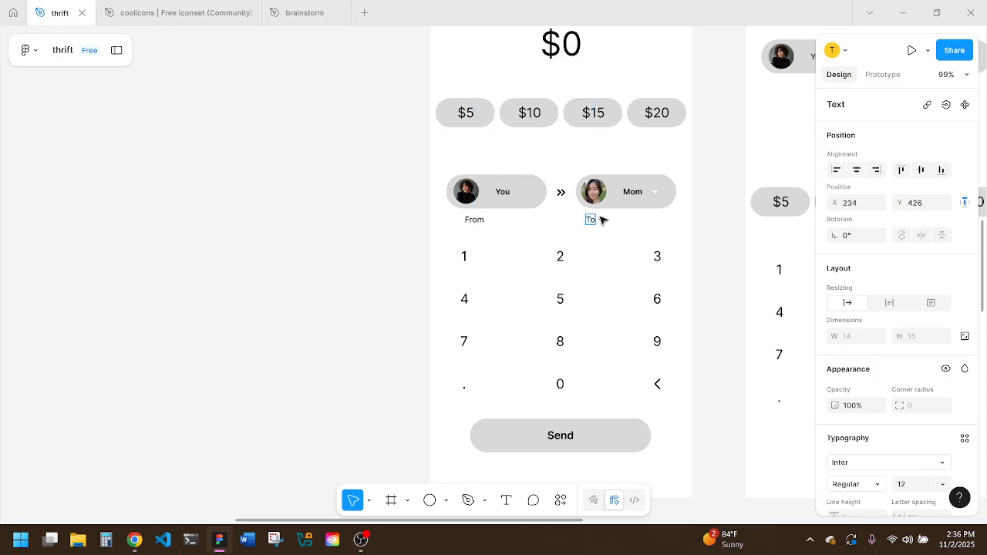
key("Escape")
Step: Move the "From" label just above the "You" pill and extend the pill's background upward to a height of 72 around it
left_click_drag(478, 224, 470, 173)
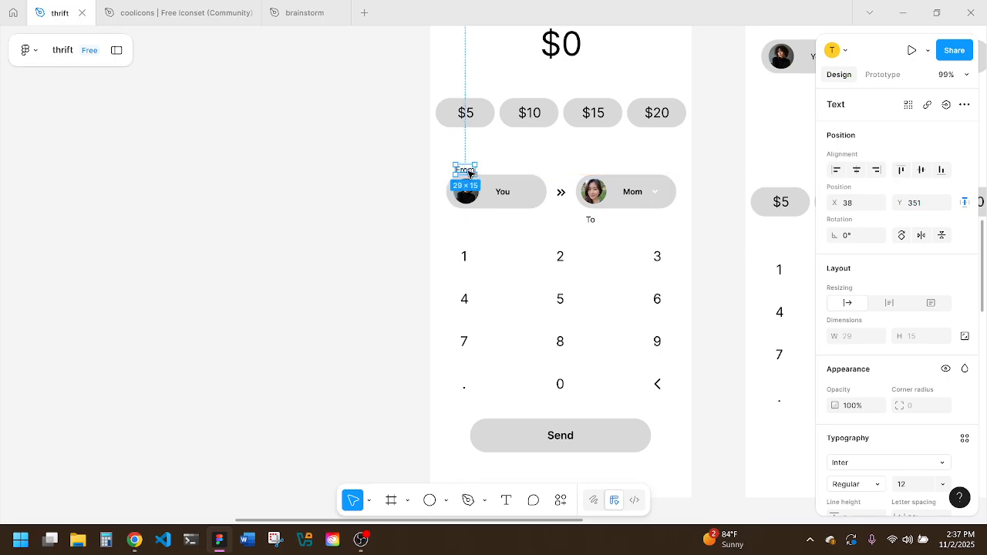
left_click(487, 176)
left_click(488, 174)
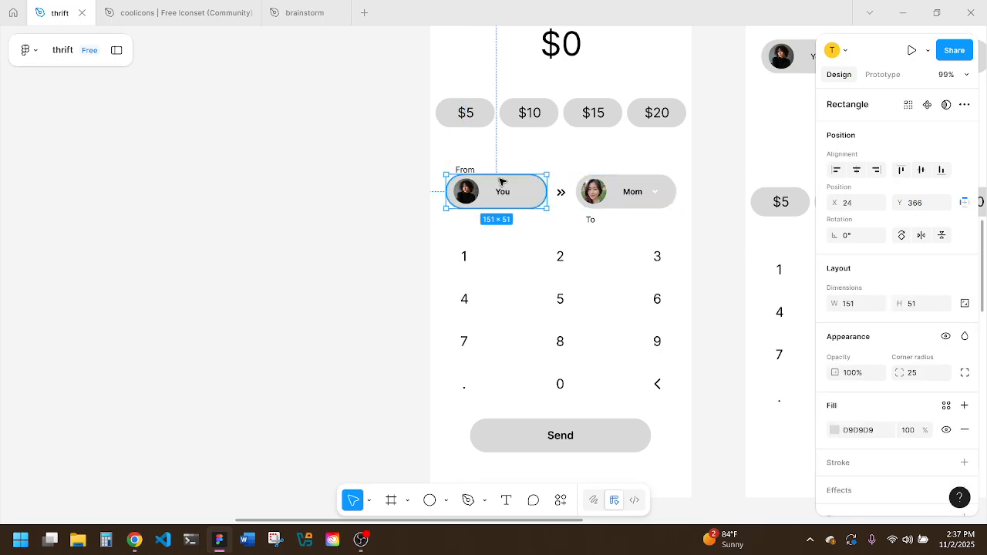
left_click_drag(498, 175, 498, 160)
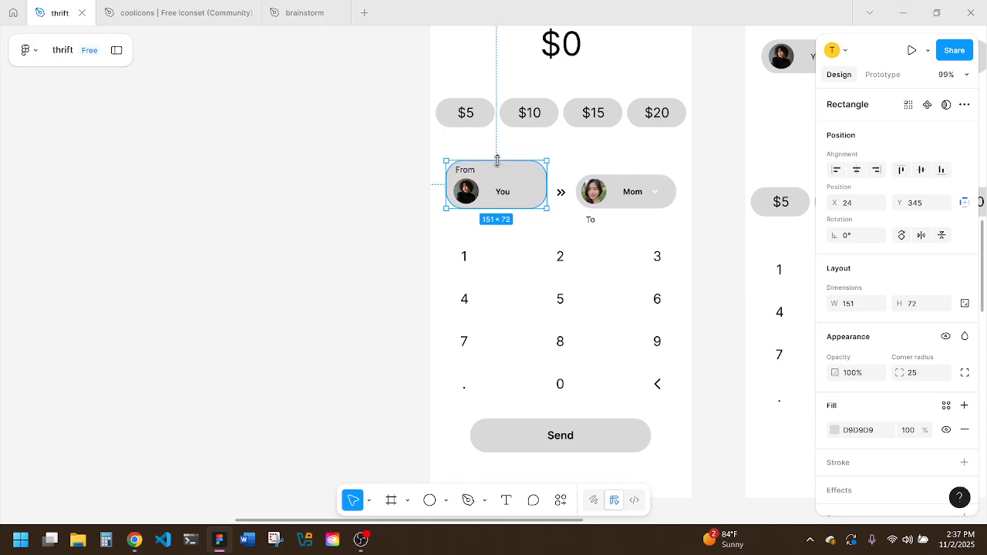
Step: Undo the "You" pill's resizing and the "From" label's move above it
left_click(574, 242)
key("ctrl+z")
key("ctrl+z")
key("ctrl+z")
key("ctrl+z")
key("ctrl+z")
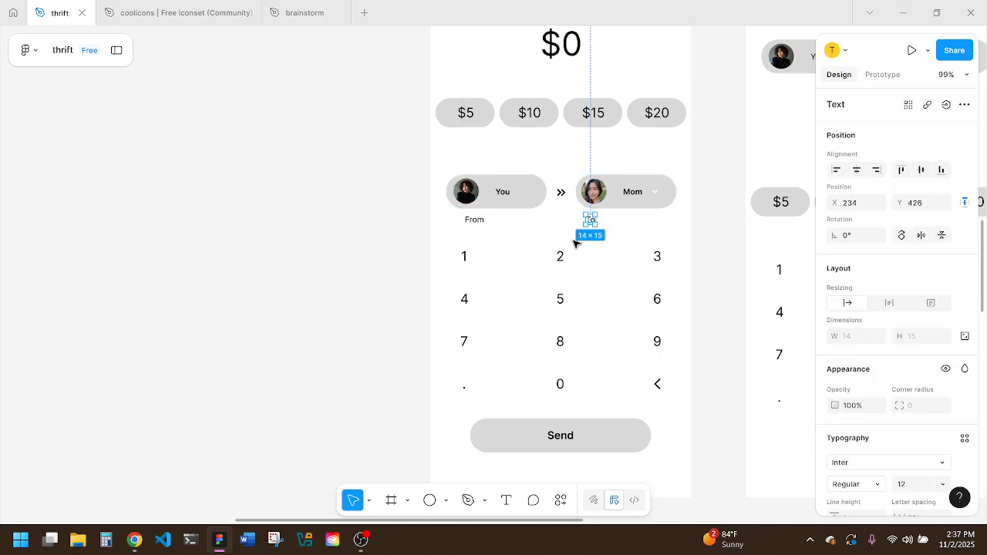
Step: Delete the "From" and "To" labels below the sender and recipient pills
left_click(574, 244)
left_click(475, 222)
key("Delete")
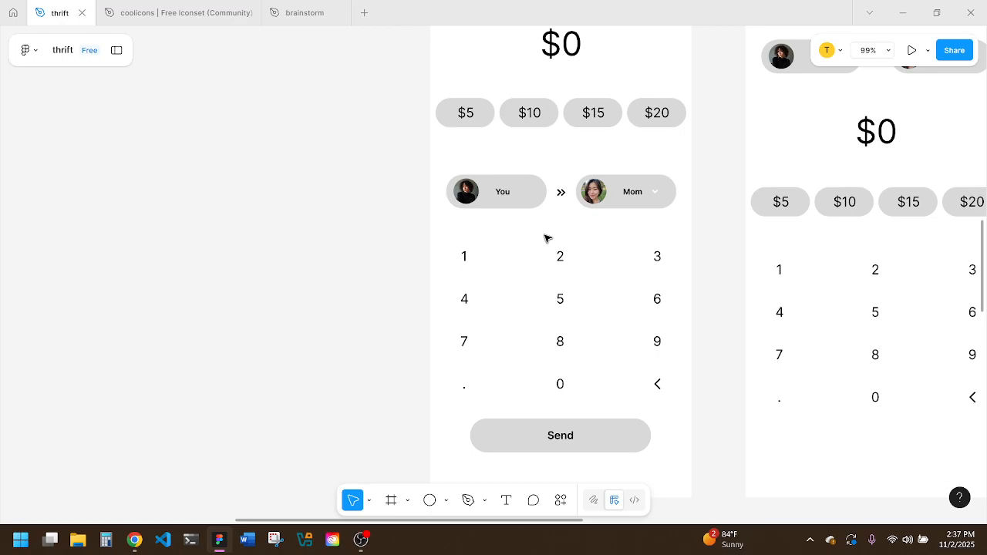
Step: Compare the two send money layouts with each other and with the reference payment app screens
scroll(584, 243, "right", 5)
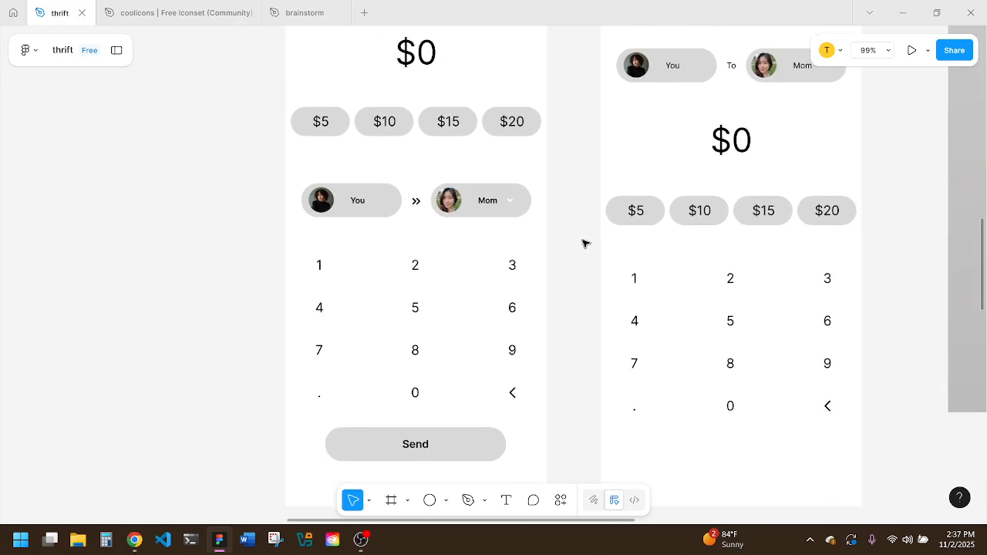
scroll(584, 242, "up", 1)
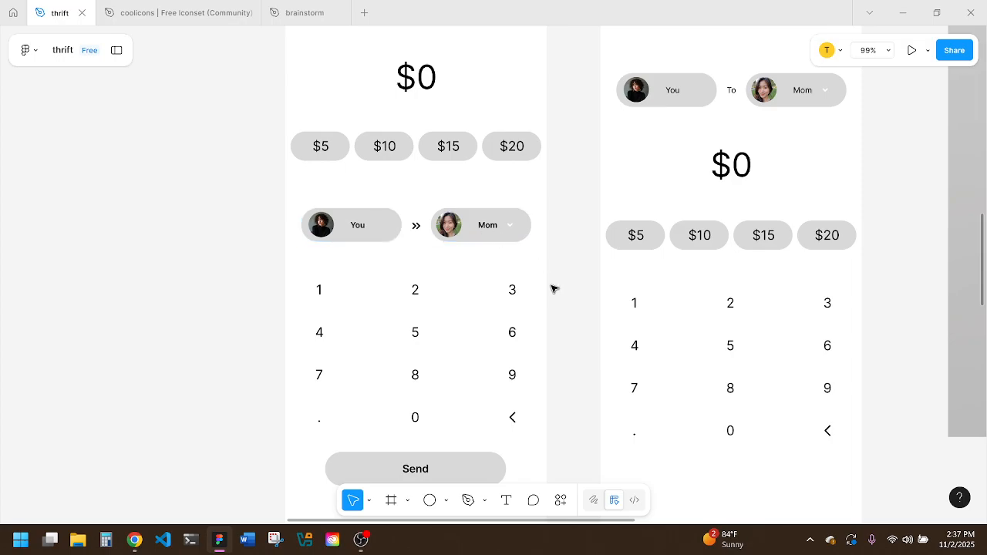
scroll(552, 288, "down", 3)
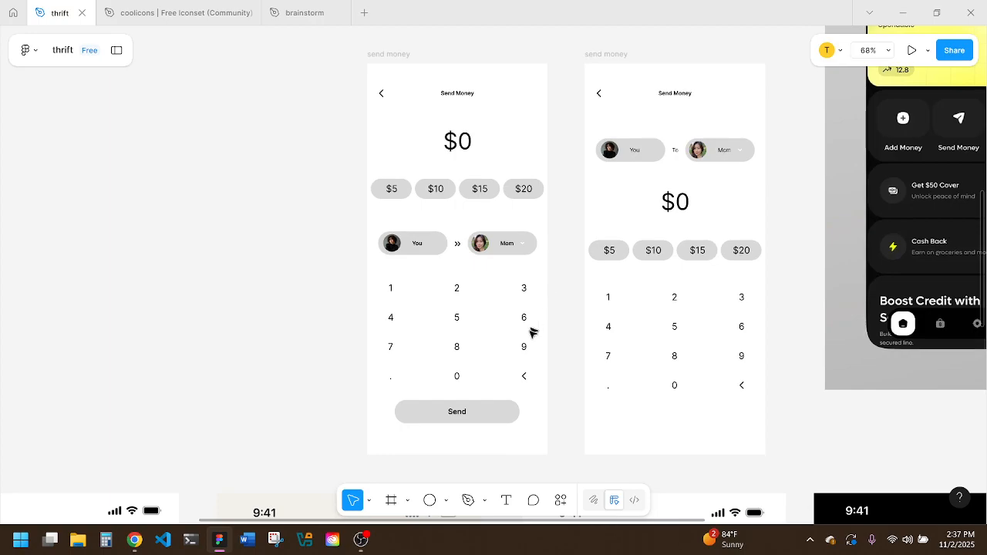
scroll(530, 337, "down", 1)
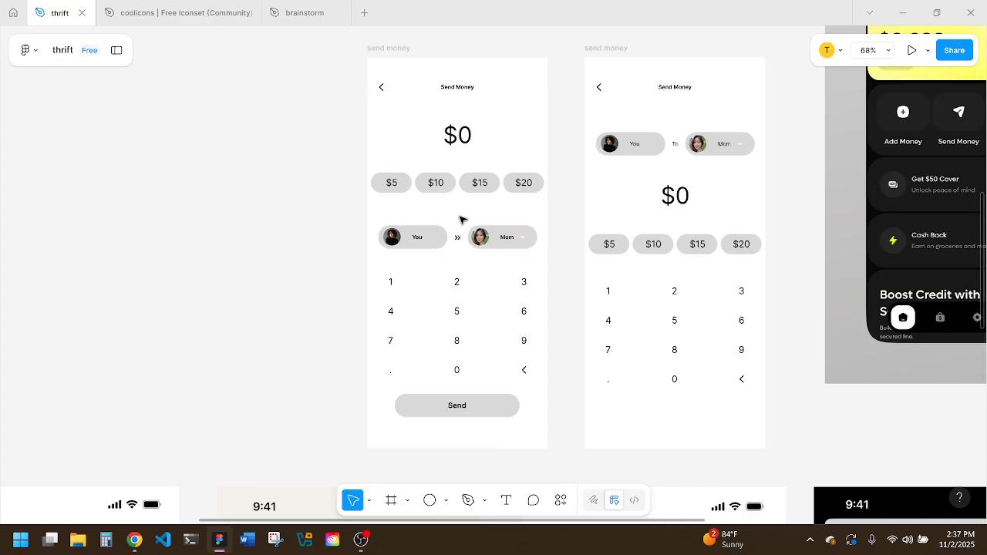
scroll(459, 239, "down", 3)
scroll(460, 219, "down", 2)
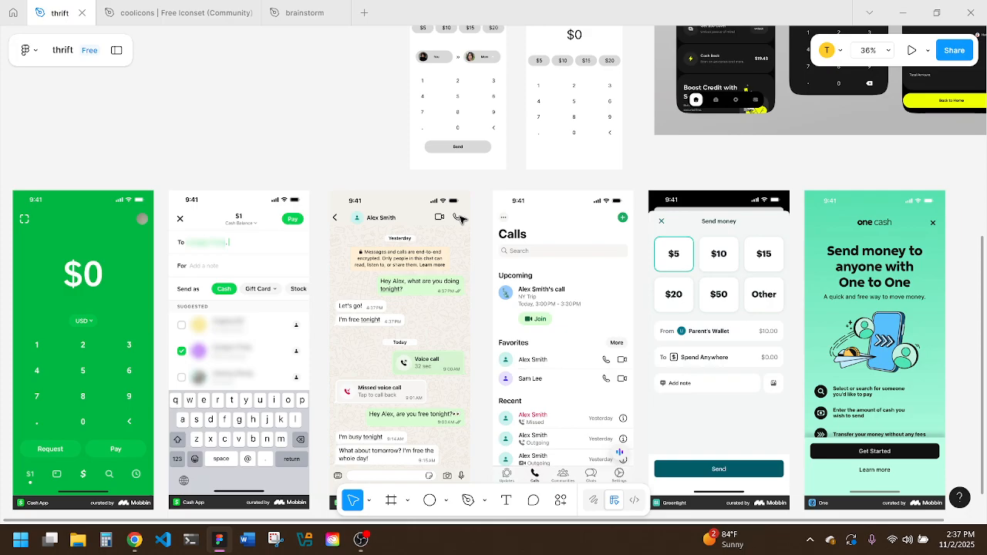
scroll(461, 219, "down", 3)
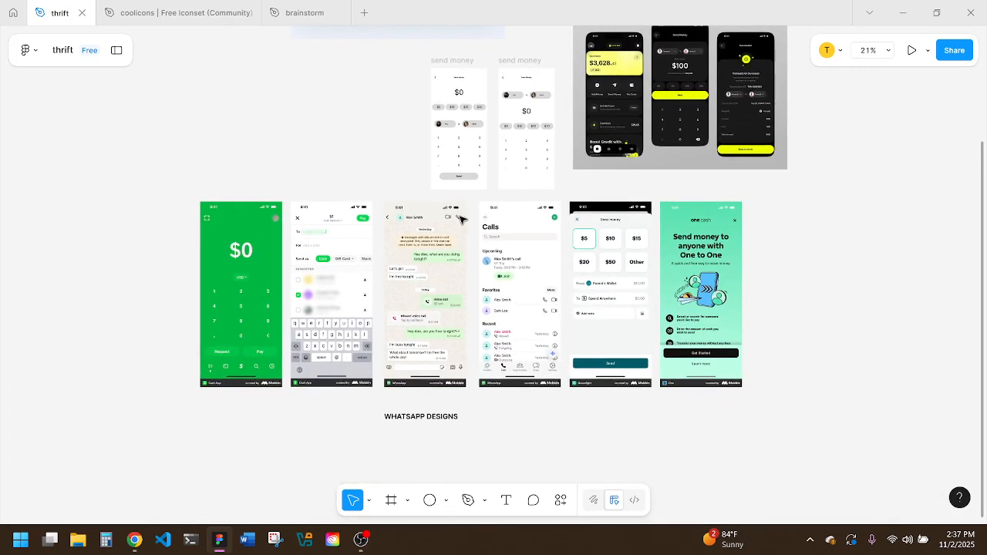
scroll(610, 267, "up", 3)
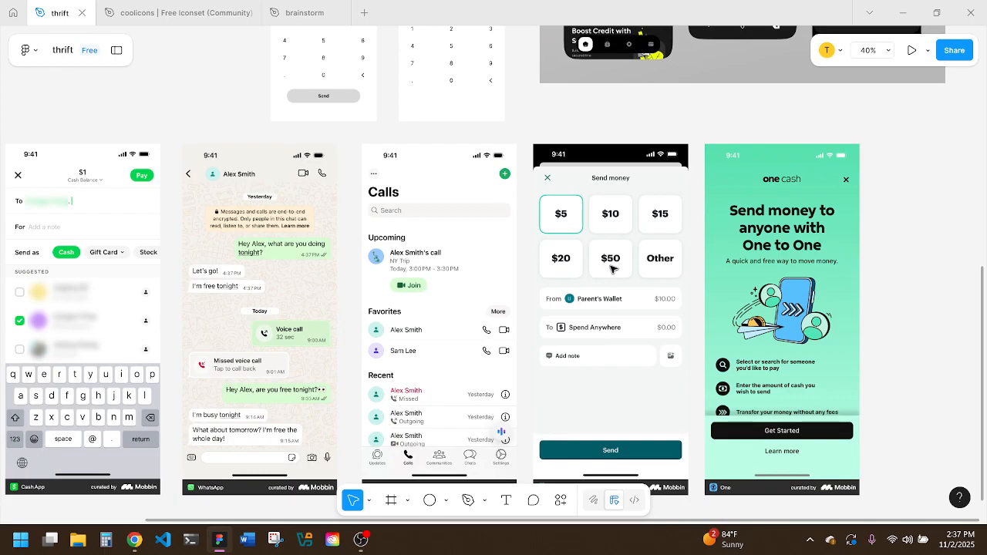
scroll(610, 267, "up", 5)
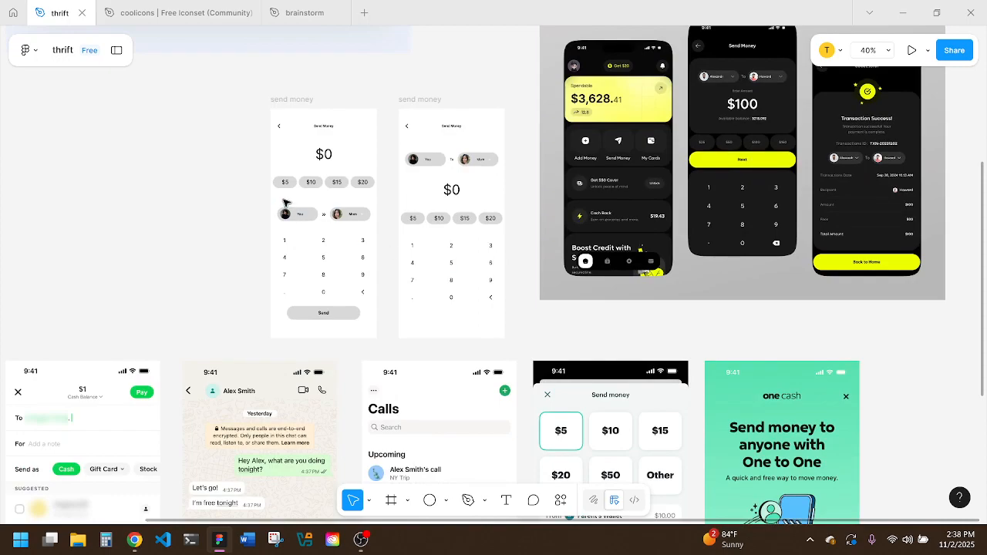
scroll(247, 179, "up", 3)
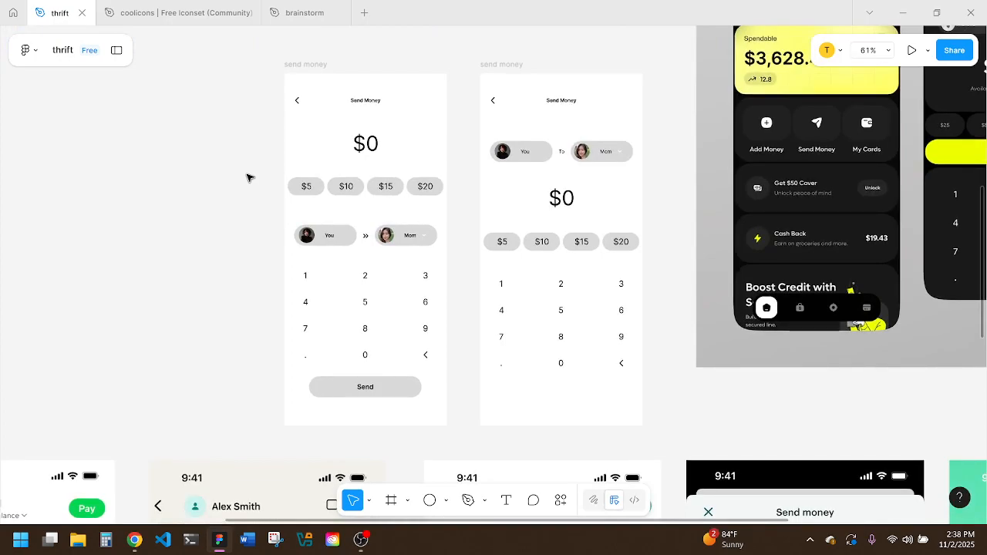
scroll(247, 179, "down", 3)
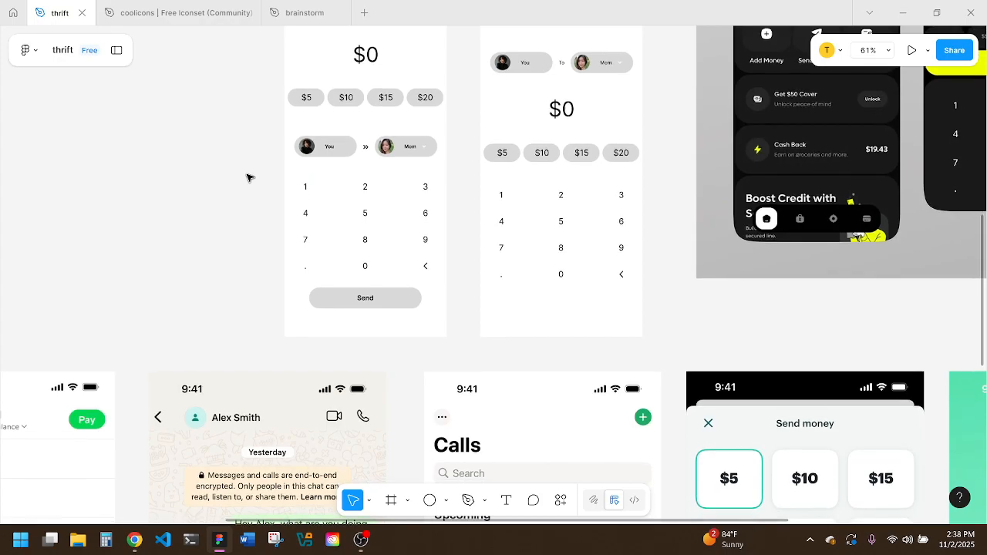
scroll(247, 178, "down", 5)
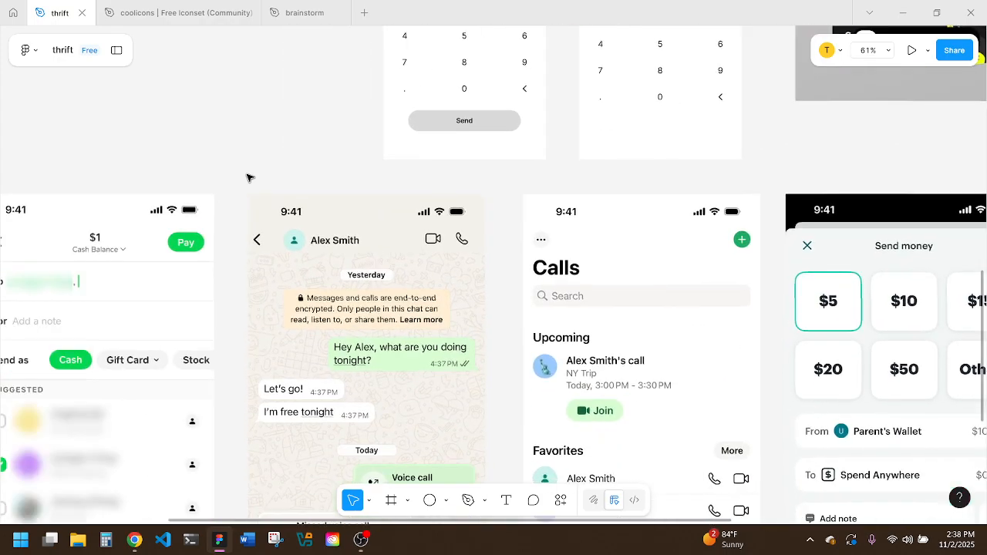
scroll(247, 179, "left", 10)
scroll(247, 178, "left", 1)
scroll(246, 178, "down", 5)
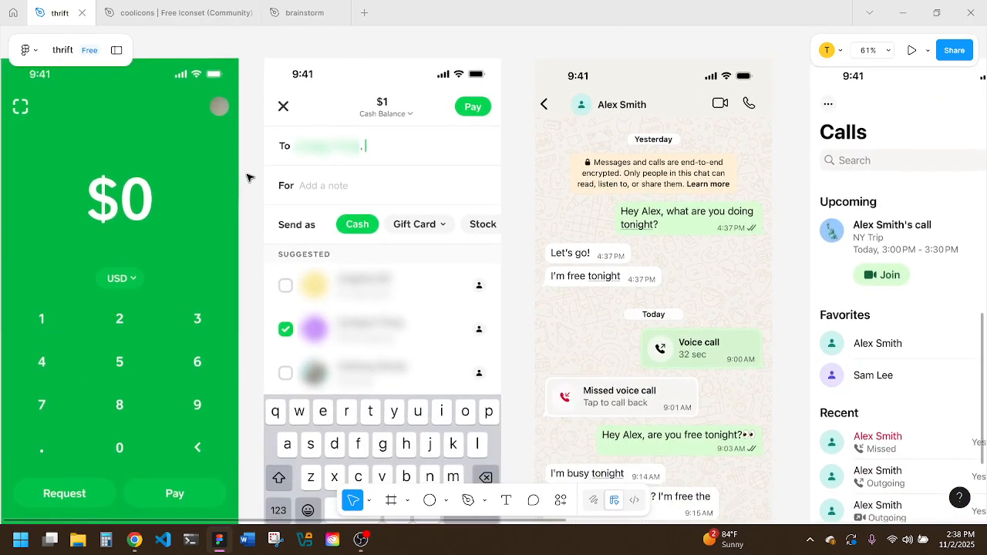
scroll(290, 164, "down", 5, "ctrl")
scroll(371, 126, "up", 5)
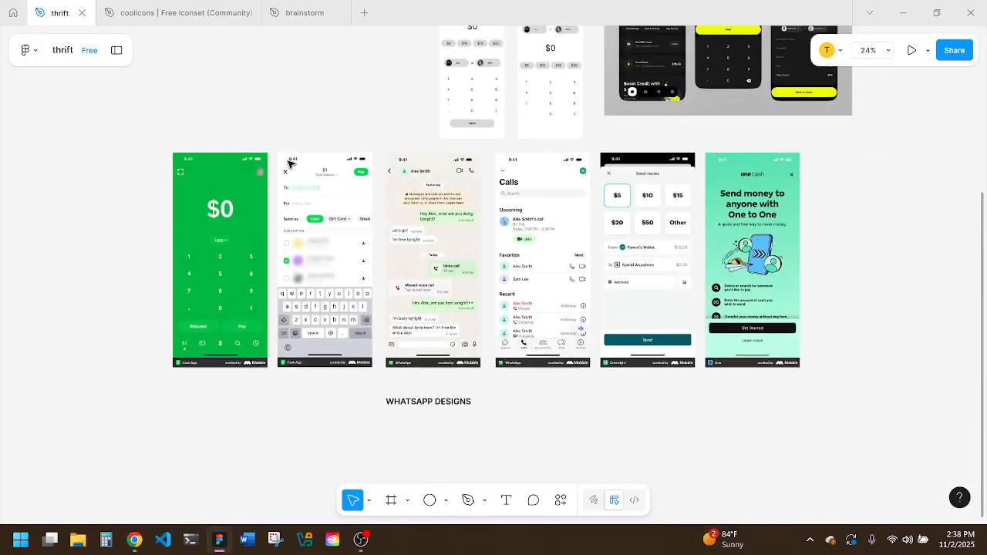
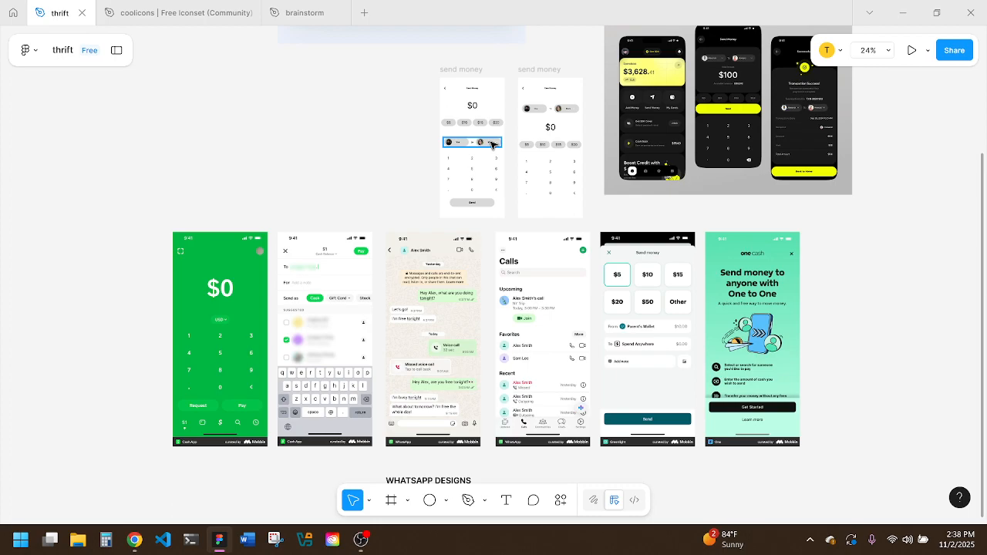
Step: Duplicate the original send money frame and place the copy beside it at X -998, Y 0
left_click(468, 71)
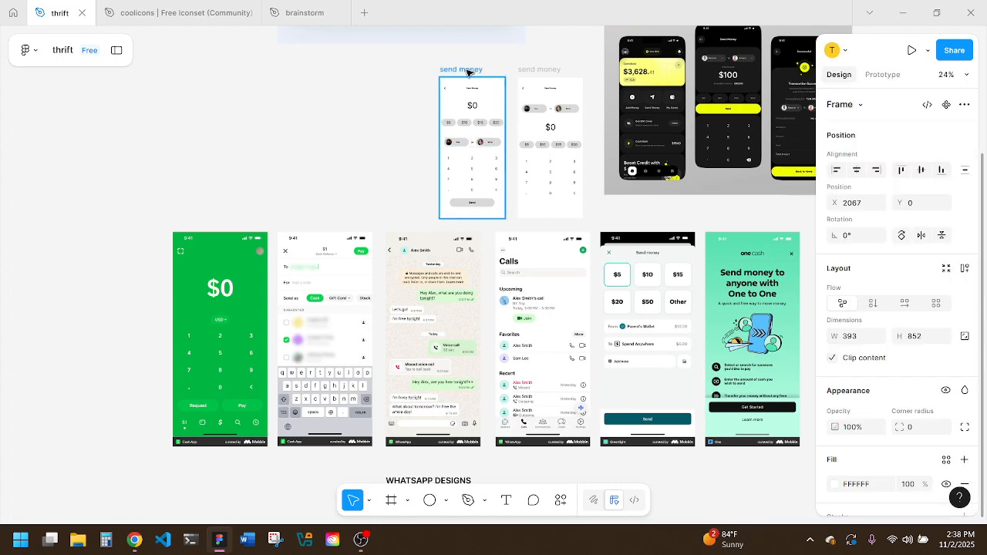
left_click_drag(468, 71, 365, 71)
key("ctrl+z")
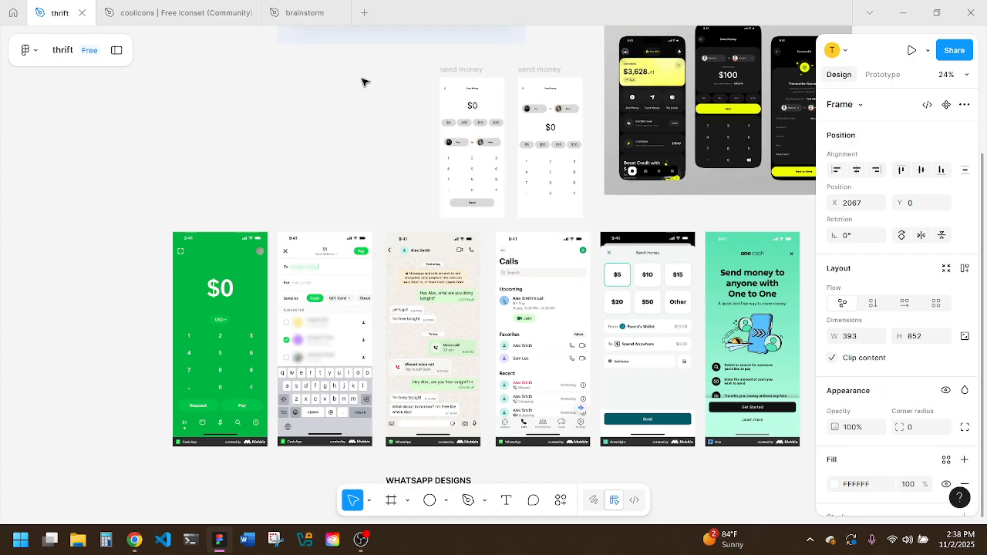
scroll(457, 102, "down", 5)
left_click_drag(627, 88, 518, 82)
scroll(403, 92, "up", 5)
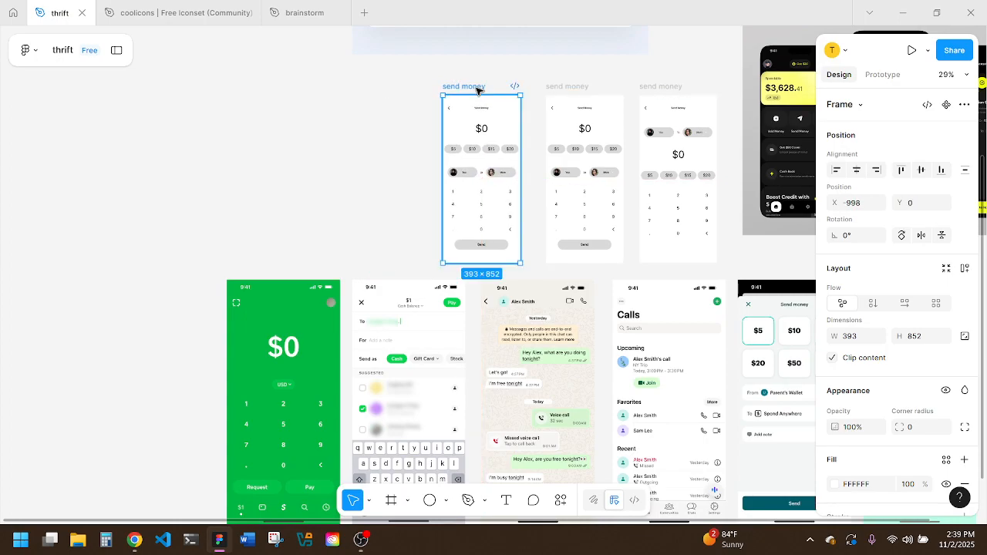
Step: Delete the sender-to-recipient row from the new copy and move its $0 amount and preset amount pills down, the amount to Y 198
left_click(529, 169)
left_click(448, 172)
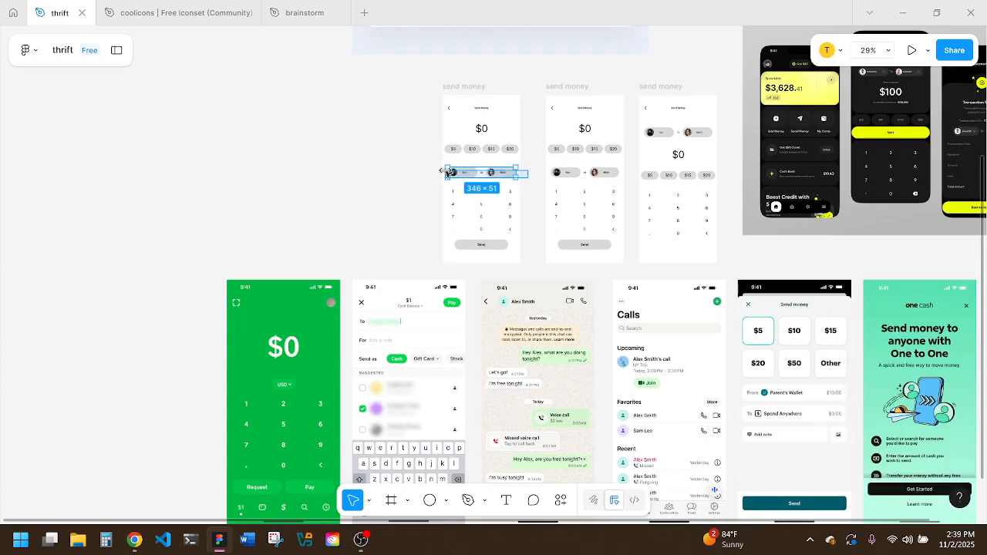
left_click(444, 171)
left_click_drag(529, 255, 482, 195)
left_click_drag(526, 166, 484, 143)
left_click(484, 144)
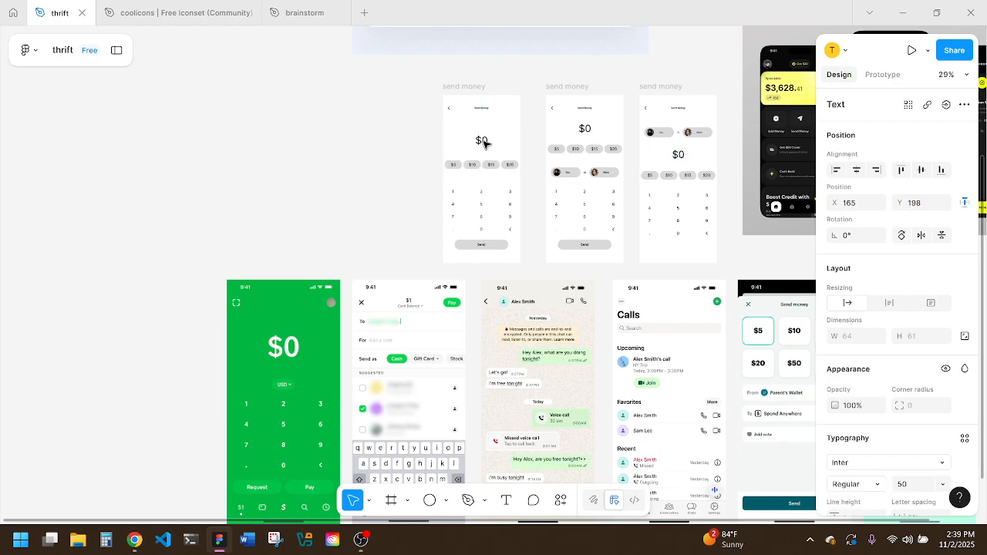
left_click(522, 146)
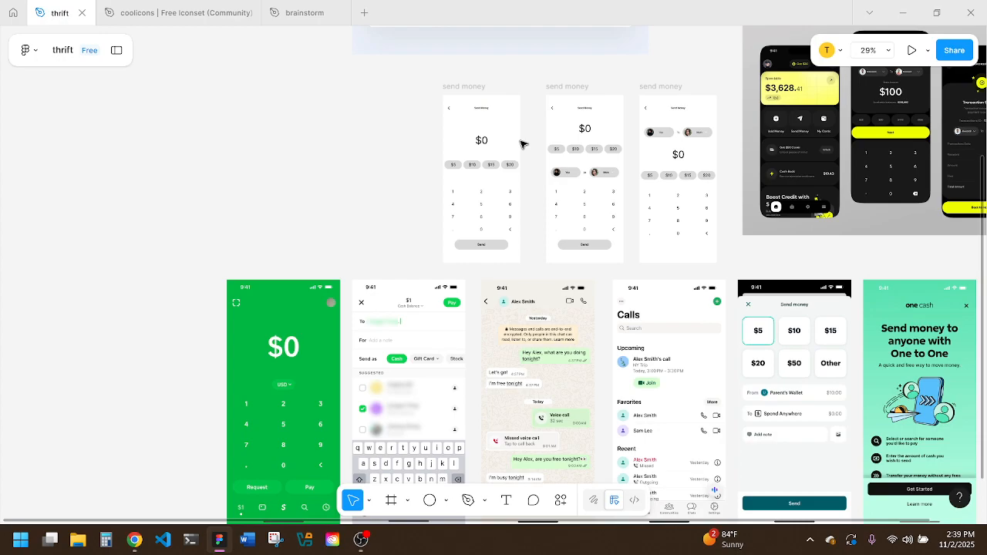
Step: Duplicate the send money frame without the recipient row and place the copy to its left at X -1458, Y 0
left_click(476, 88)
key("ctrl+d")
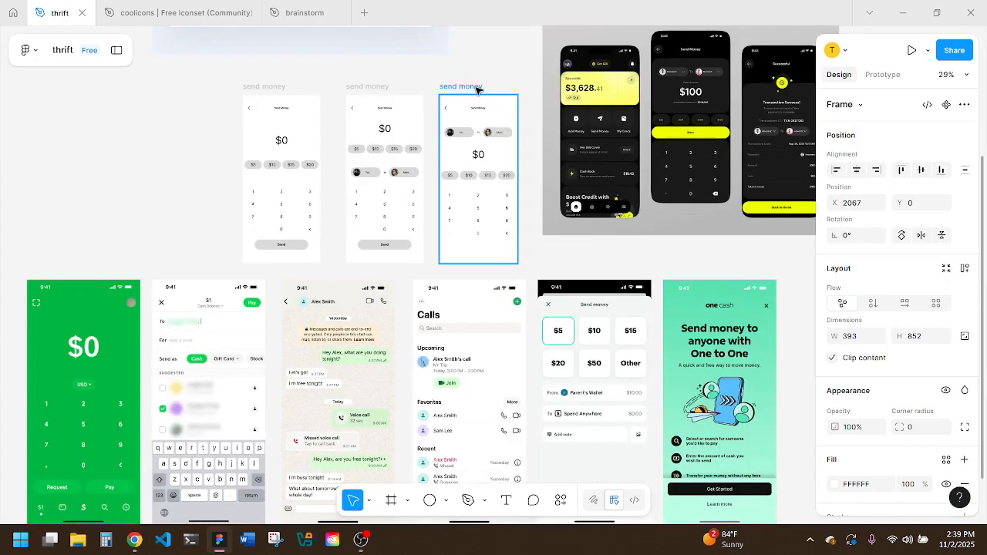
scroll(644, 101, "down", 3)
left_click_drag(795, 91, 366, 90)
scroll(298, 133, "up", 3)
scroll(295, 133, "up", 1)
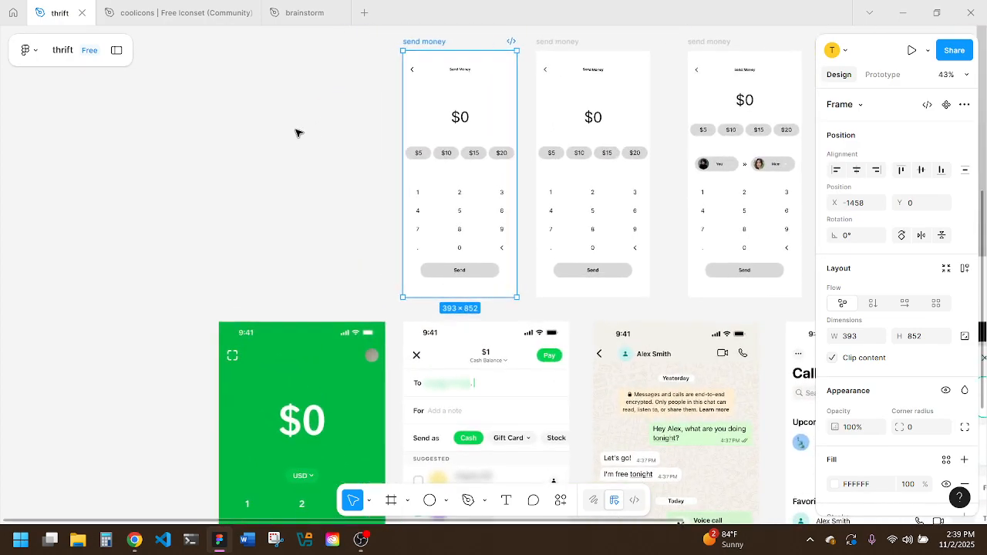
Step: Preview the send money frame at X -998 as a prototype and close the preview
left_click(562, 46)
left_click(911, 50)
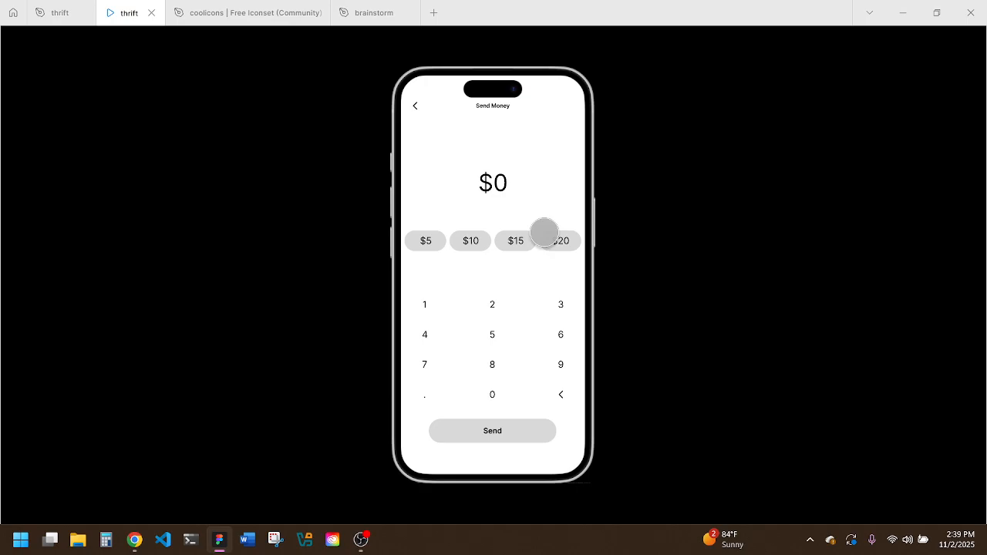
left_click(151, 13)
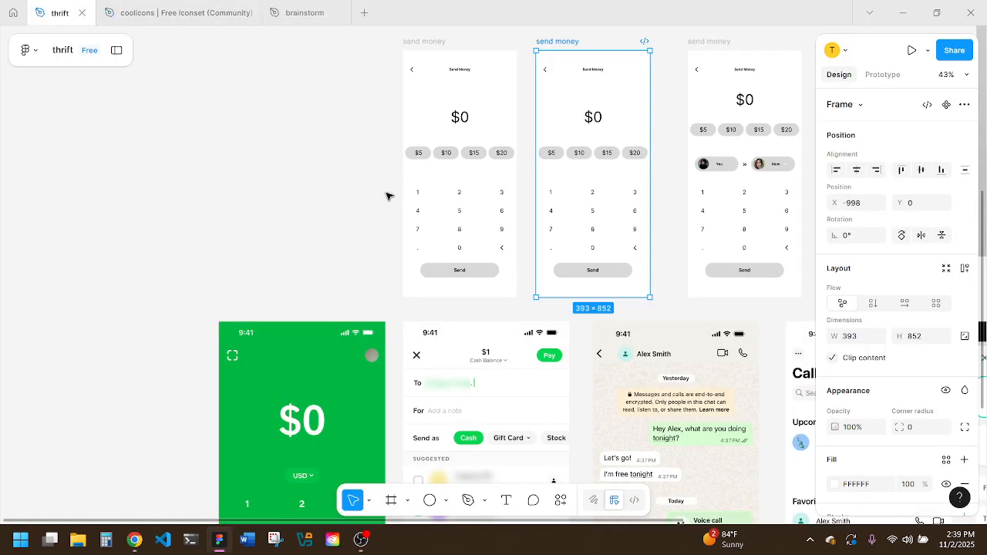
Step: Delete the $0 amount, preset pills, keypad and Send button from the leftmost send money frame, keeping only its header
scroll(386, 196, "down", 2)
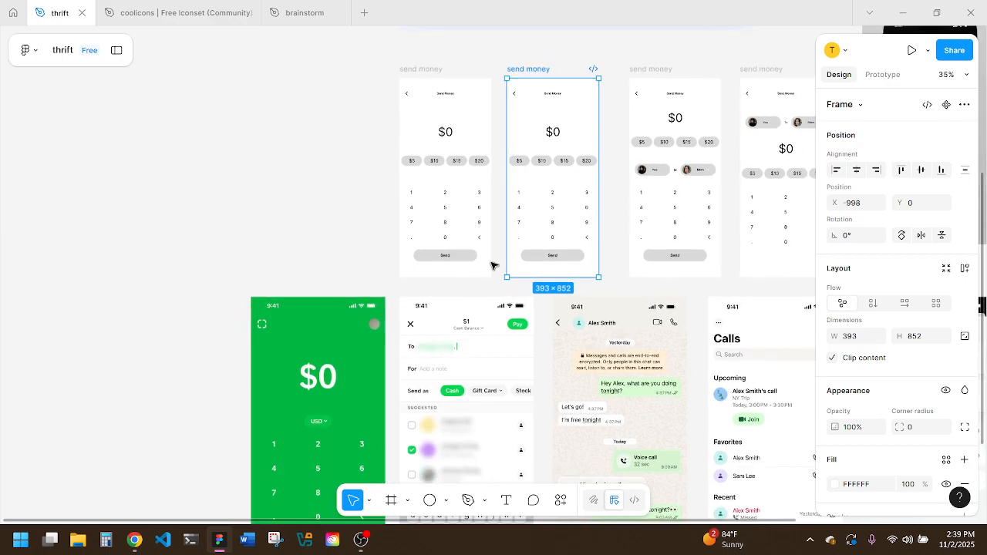
left_click_drag(491, 267, 411, 126)
key("Delete")
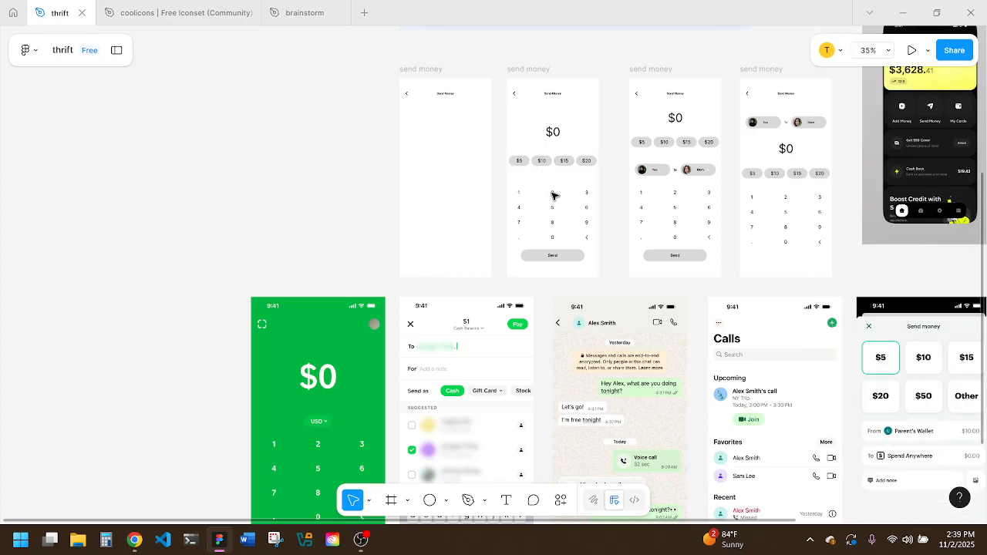
Step: Copy the sender-to-recipient row from the third send money frame into the leftmost frame below its header, at X 23, Y 227
left_click(656, 170)
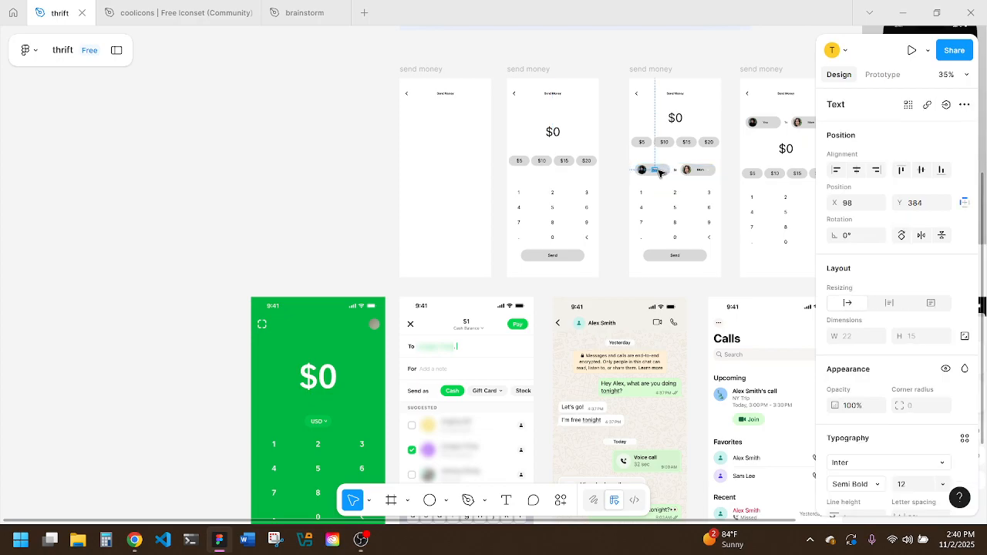
left_click(711, 172)
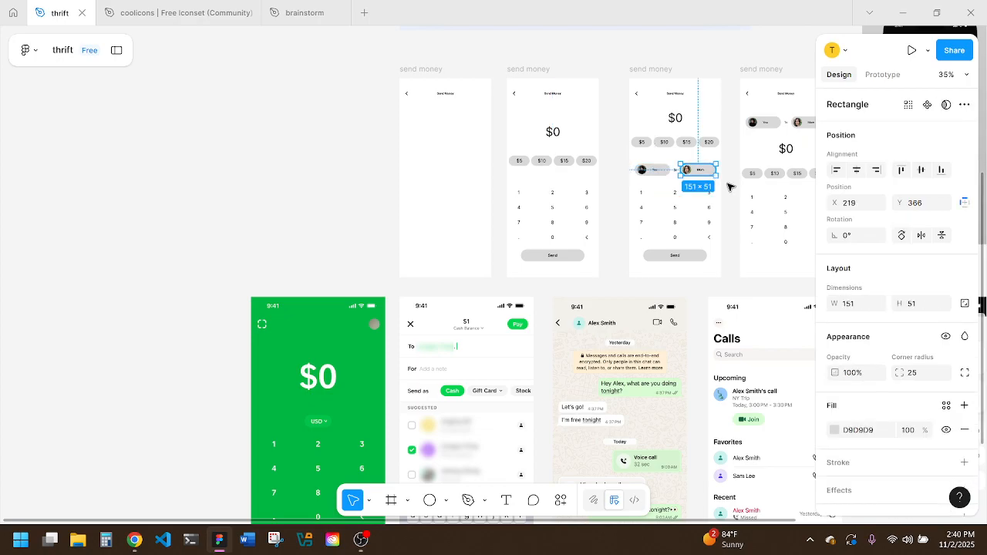
left_click(639, 168)
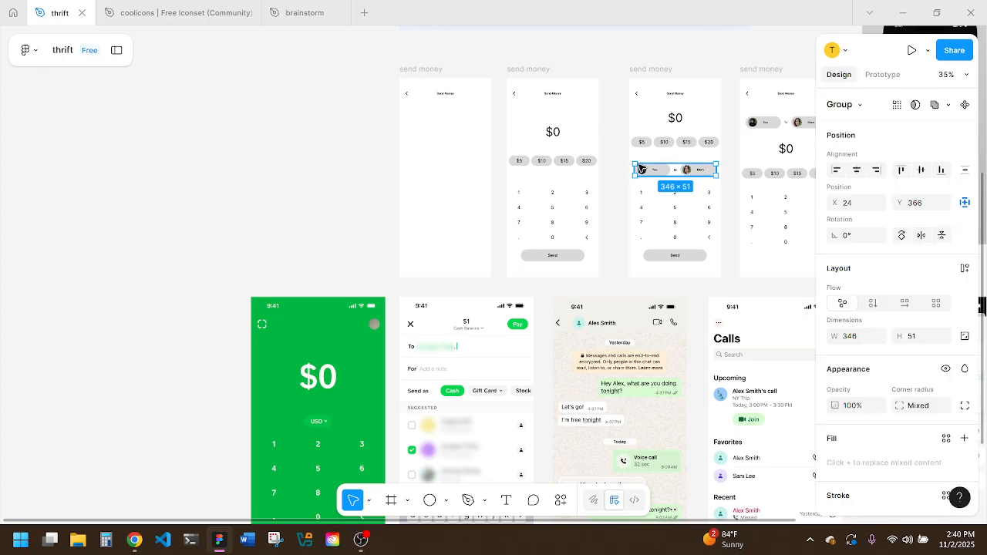
left_click_drag(647, 170, 421, 116)
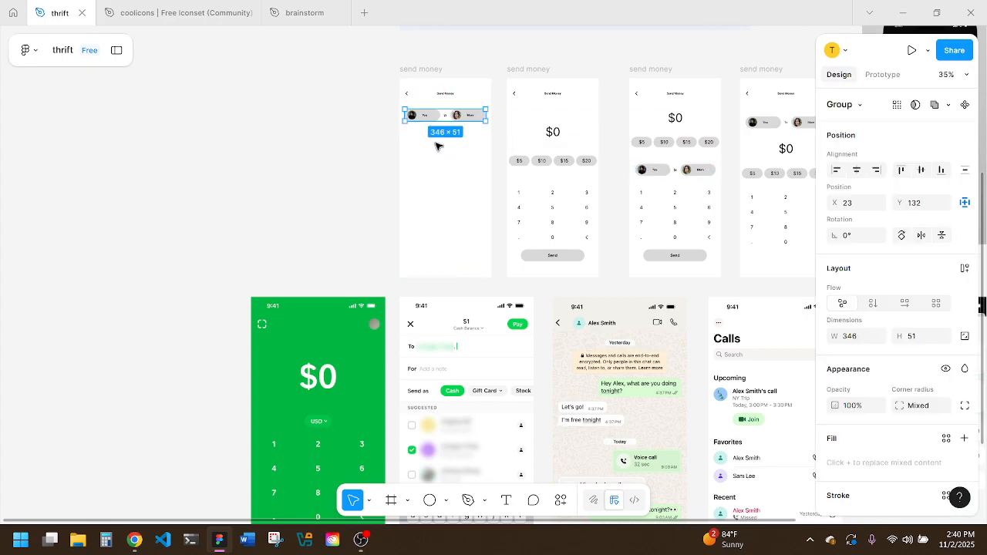
left_click(436, 146)
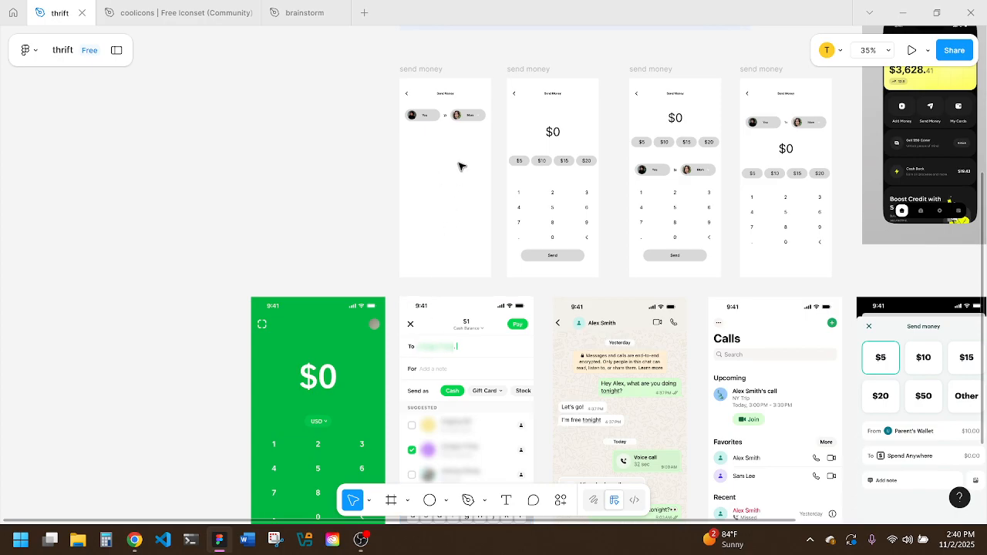
left_click(463, 115)
left_click_drag(462, 116, 466, 143)
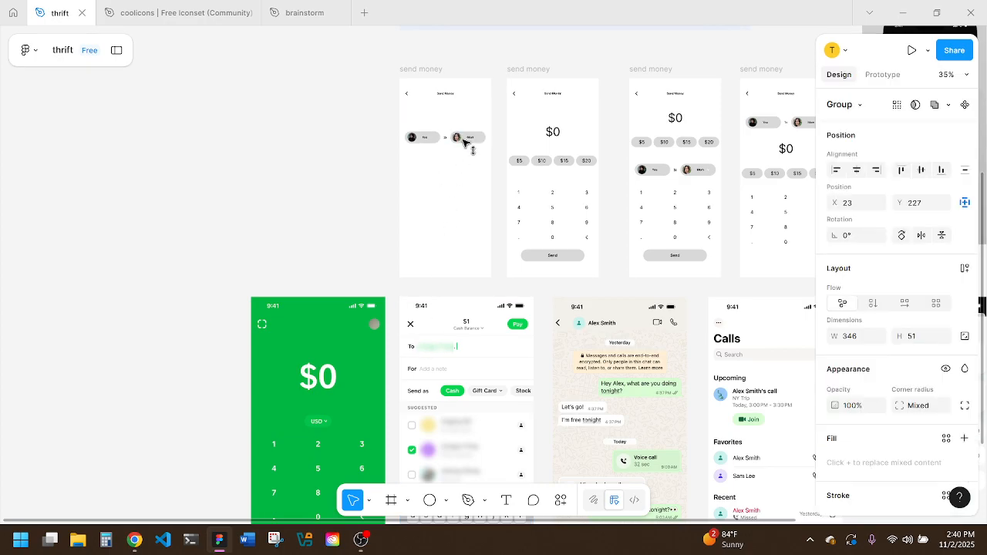
Step: Copy the $0 amount from the second send money frame into the leftmost frame above the sender-to-recipient row, at X 162, Y 119
left_click(552, 134)
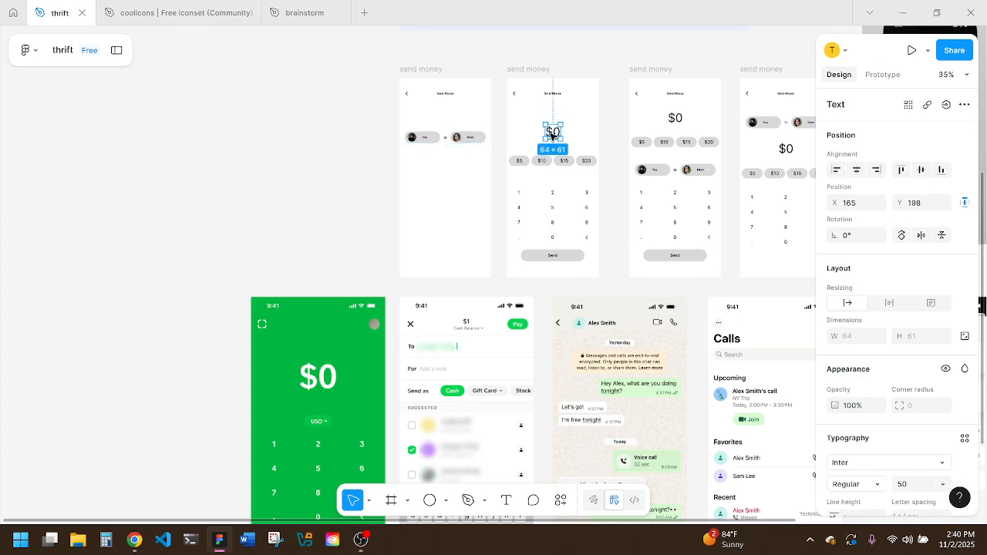
left_click_drag(552, 134, 444, 114)
scroll(444, 115, "up", 5)
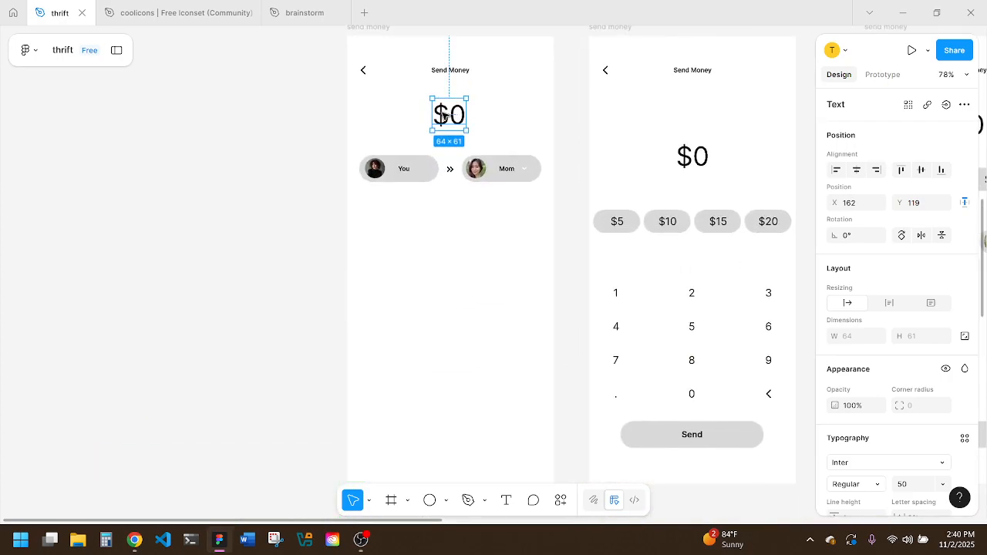
scroll(445, 115, "down", 3)
scroll(444, 115, "down", 2)
scroll(444, 115, "up", 5)
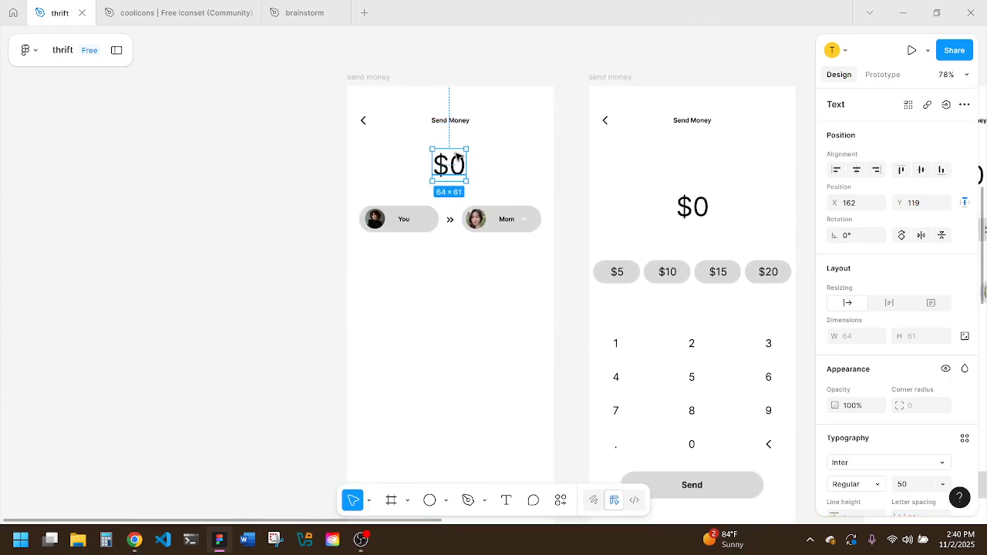
Step: Copy the recipient label Mom to just below the $0 amount and change the copy's text to Amount
double_click(514, 224)
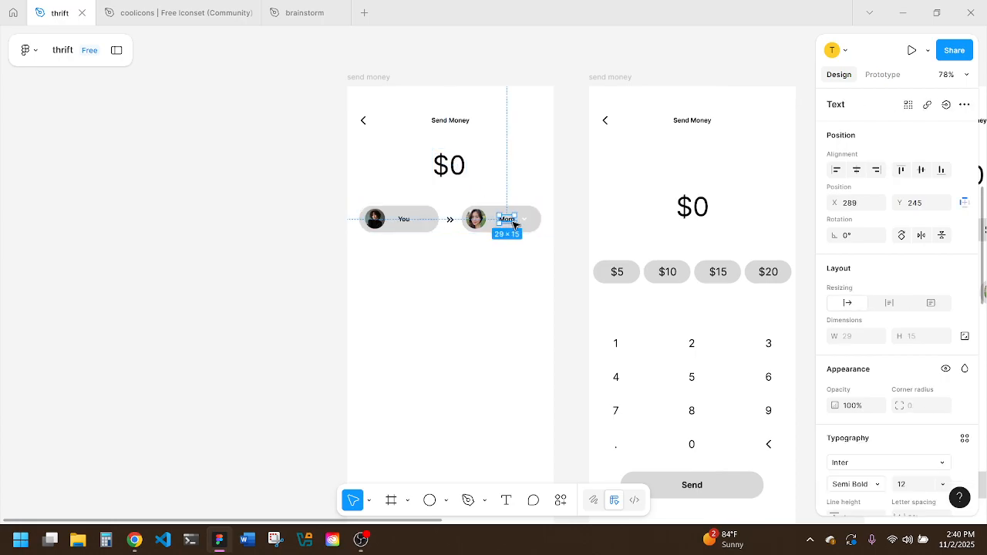
left_click_drag(514, 224, 453, 190)
double_click(455, 188)
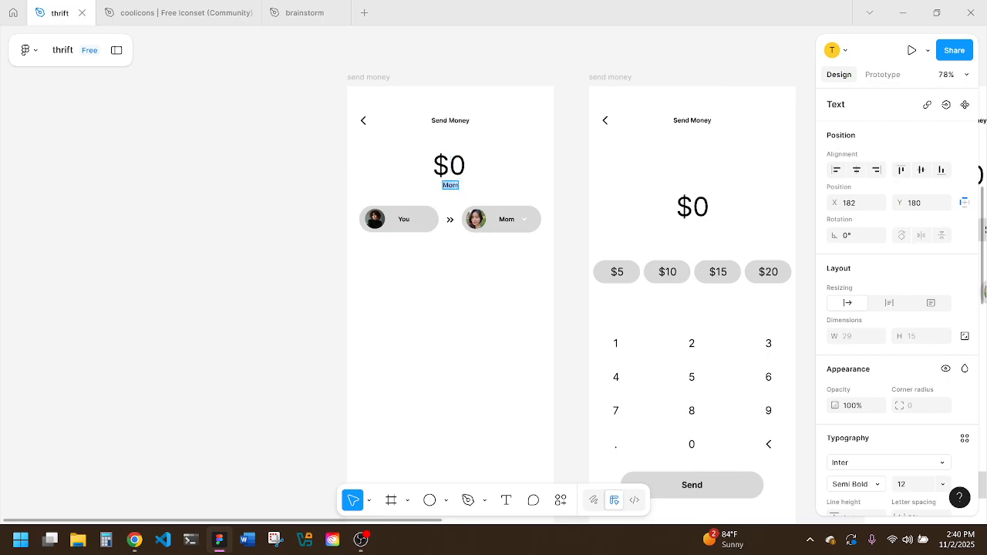
type("Amo")
key("Escape")
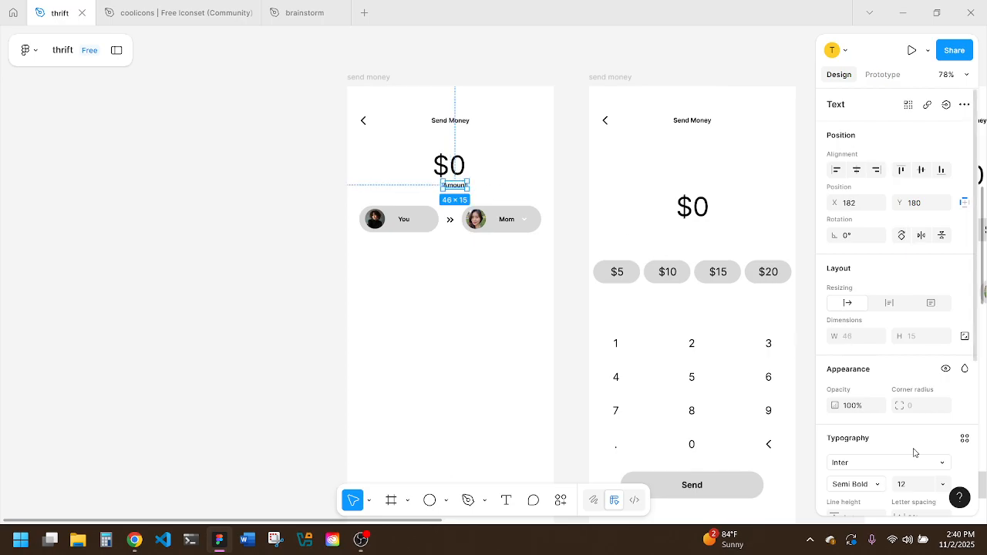
Step: Center the Amount label horizontally in the frame and nudge it down to Y 182
scroll(915, 448, "down", 3)
left_click(856, 462)
left_click(857, 171)
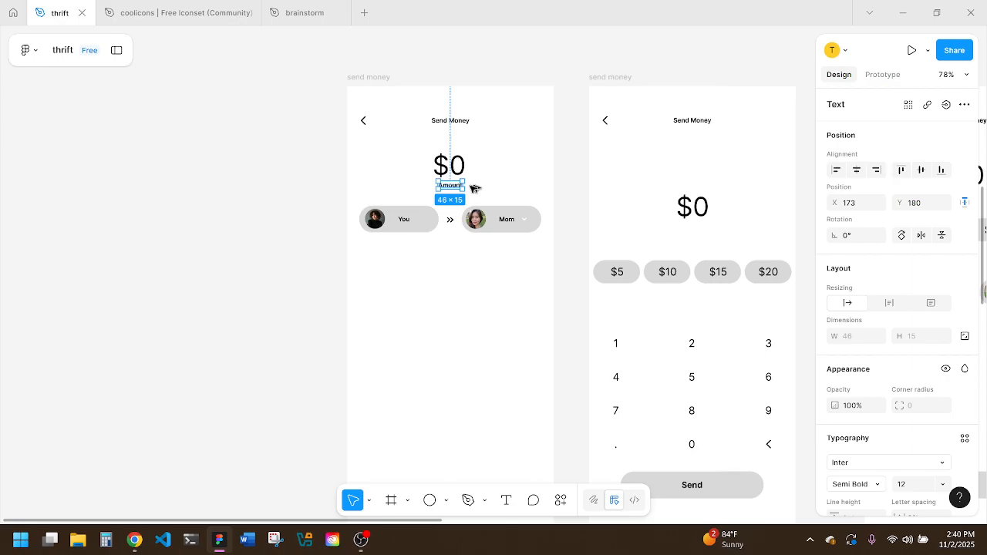
left_click_drag(459, 190, 462, 192)
Step: Try to move the sender-to-recipient row in the leftmost frame down slightly
left_click(477, 220)
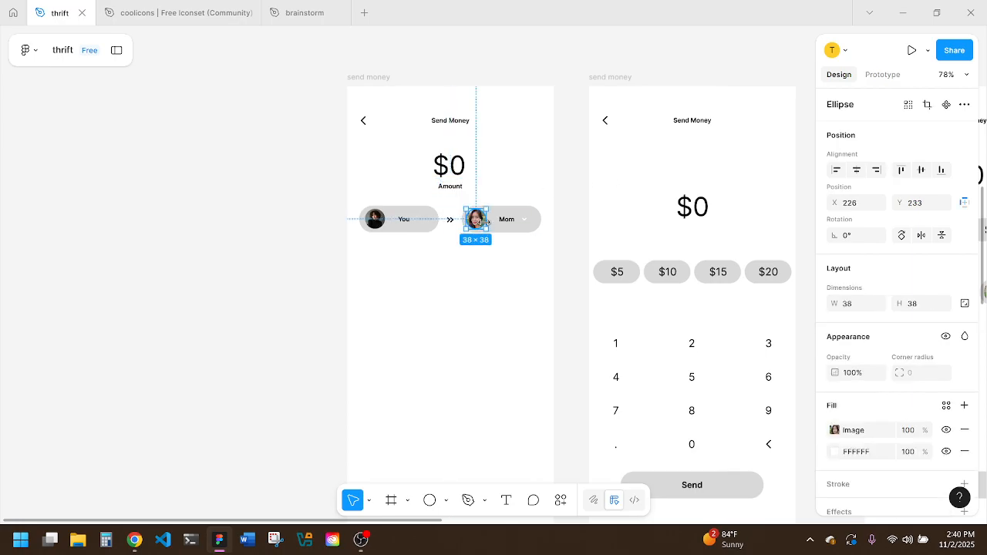
left_click(538, 247)
left_click(398, 219)
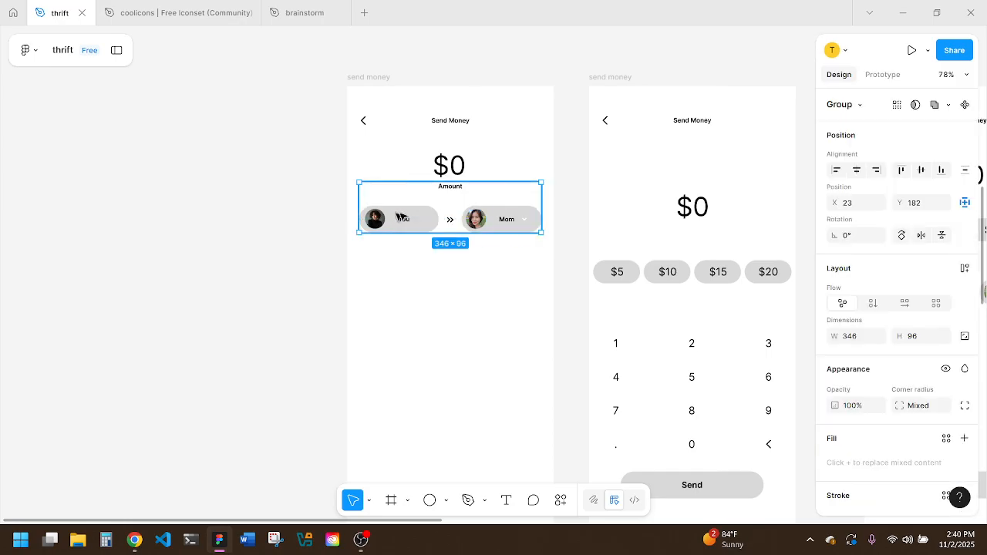
left_click_drag(418, 220, 417, 228)
key("ctrl+z")
Step: Take the Amount label out of the sender-to-recipient group, keeping it in place below the $0 amount
left_click(482, 208)
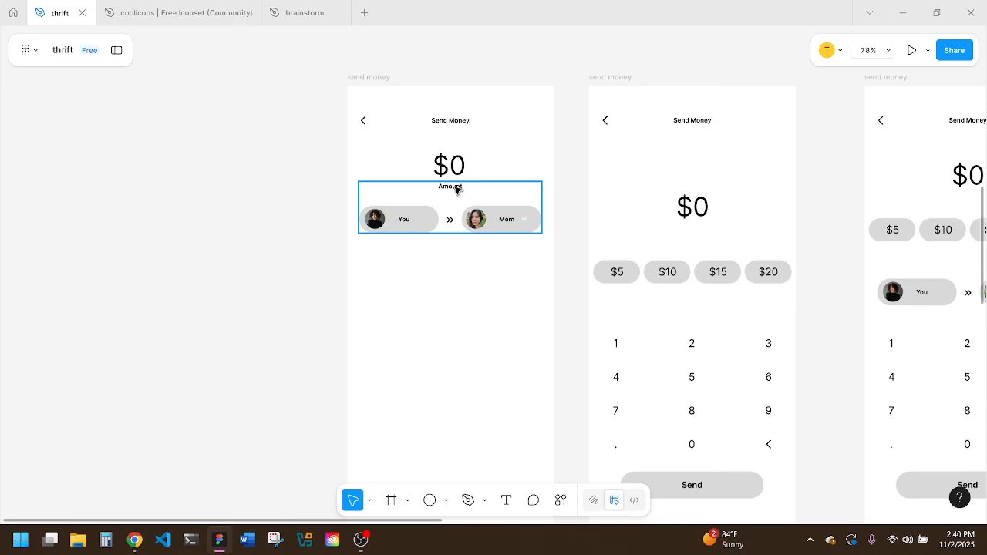
left_click(457, 188)
left_click(518, 161)
left_click(453, 189)
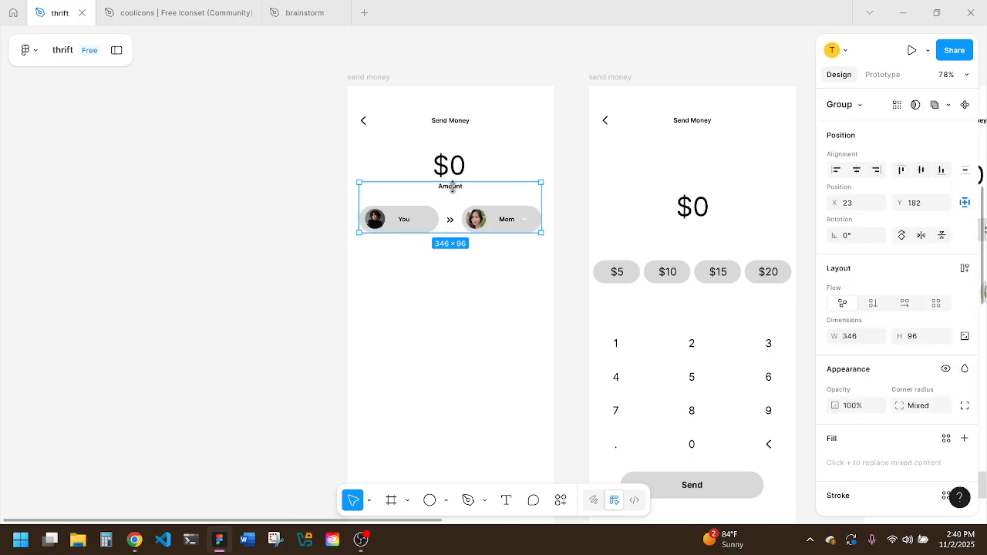
double_click(457, 189)
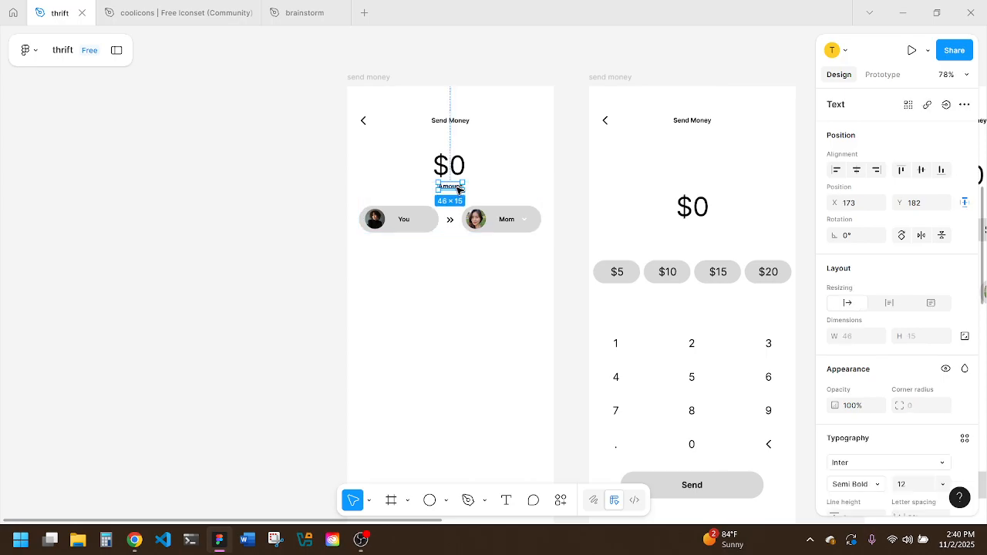
key("Delete")
key("ctrl+z")
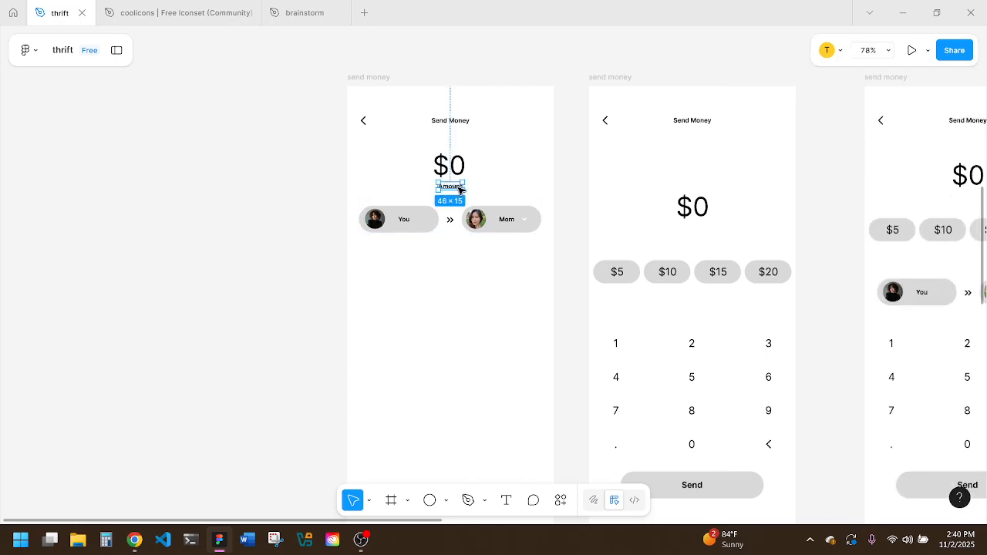
Step: Move the sender-to-recipient row down slightly to widen the gap below the Amount label
left_click(480, 219)
left_click_drag(481, 219, 484, 225)
left_click(489, 289)
Step: Examine the send money frames alongside the Cash App, WhatsApp and other reference screens below them
scroll(489, 289, "down", 5)
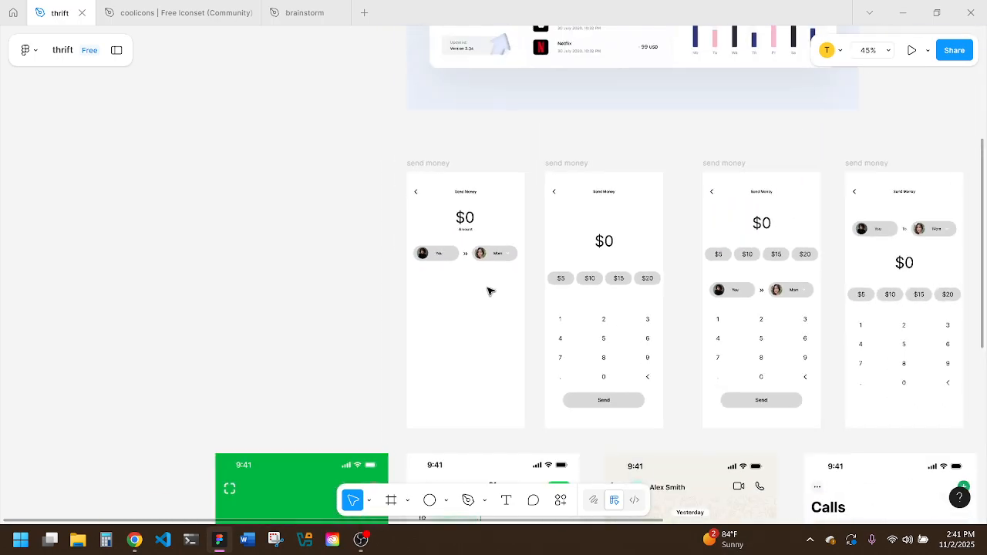
scroll(488, 291, "down", 5)
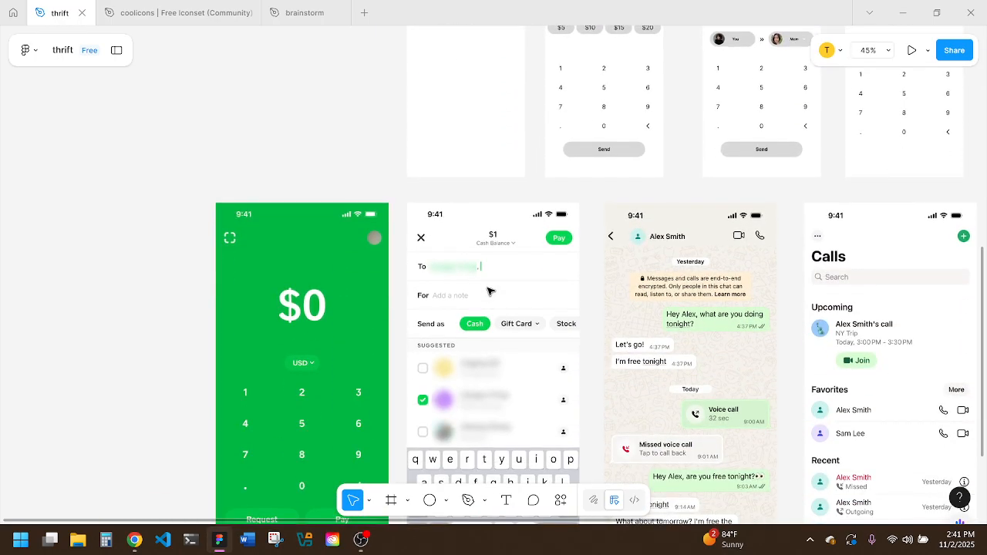
scroll(488, 291, "up", 3)
scroll(488, 290, "up", 1)
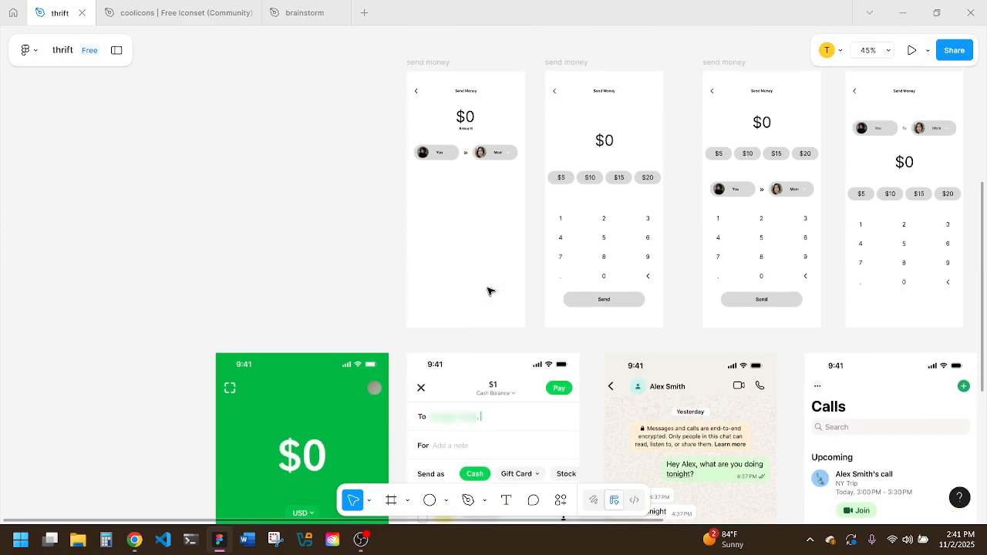
scroll(487, 291, "down", 3)
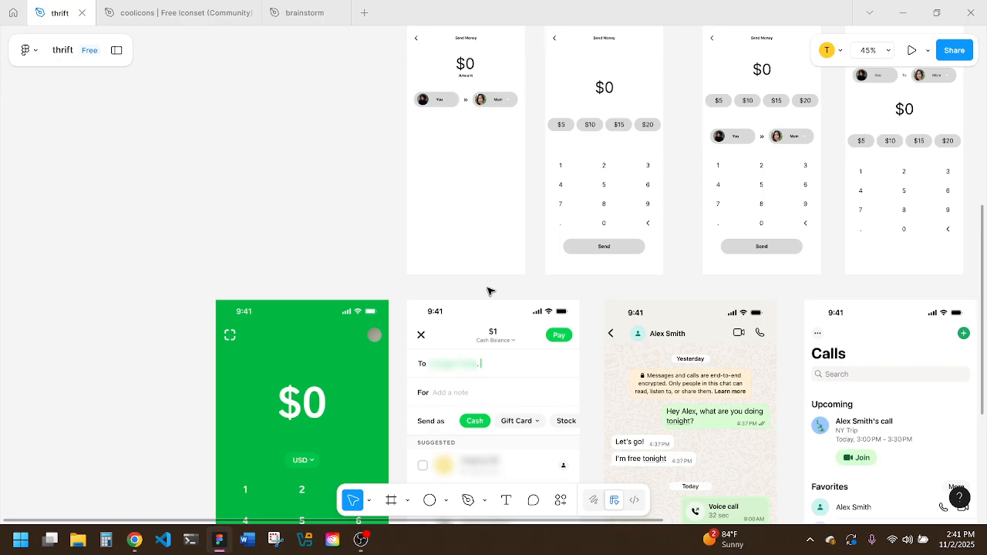
scroll(487, 291, "down", 3)
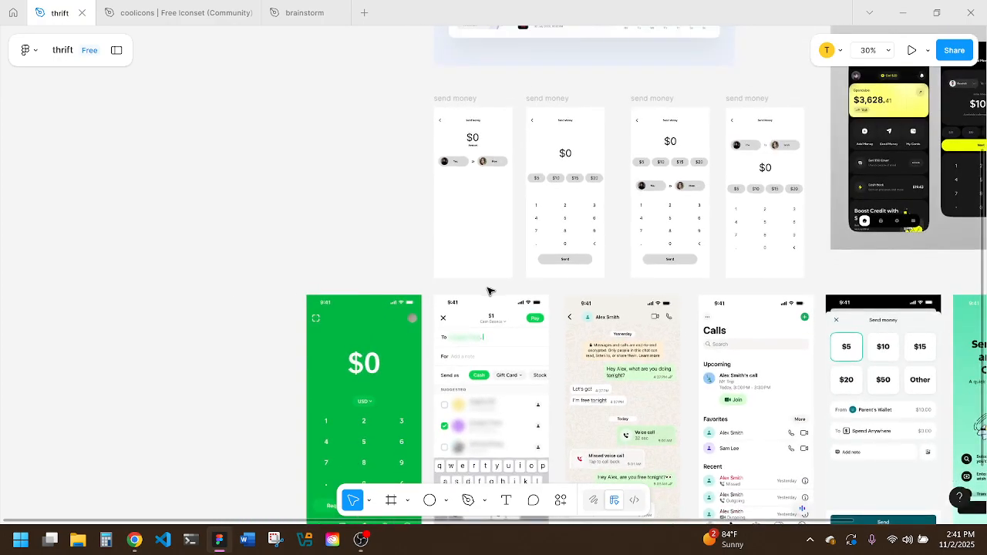
scroll(487, 291, "down", 3)
scroll(487, 291, "down", 3)
scroll(487, 291, "down", 2)
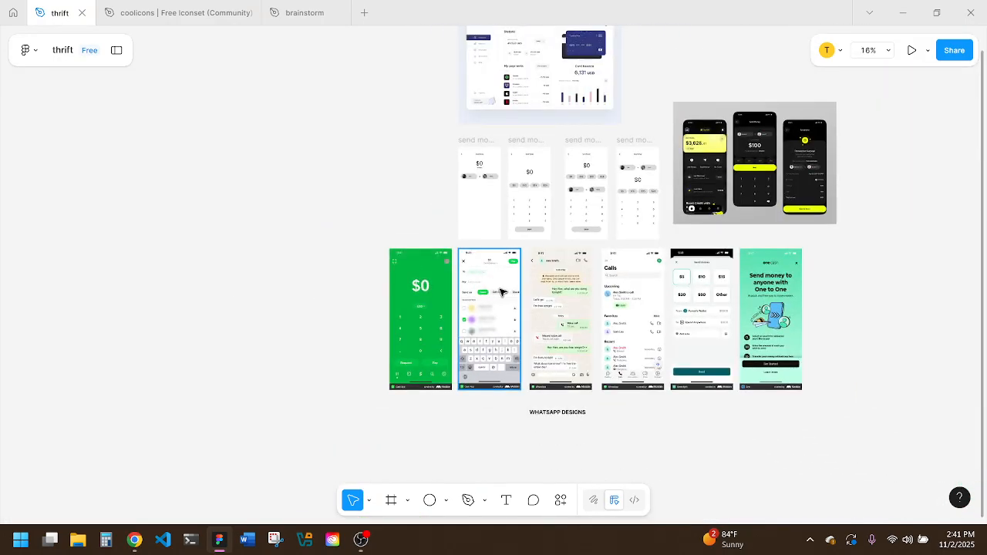
scroll(501, 292, "up", 3)
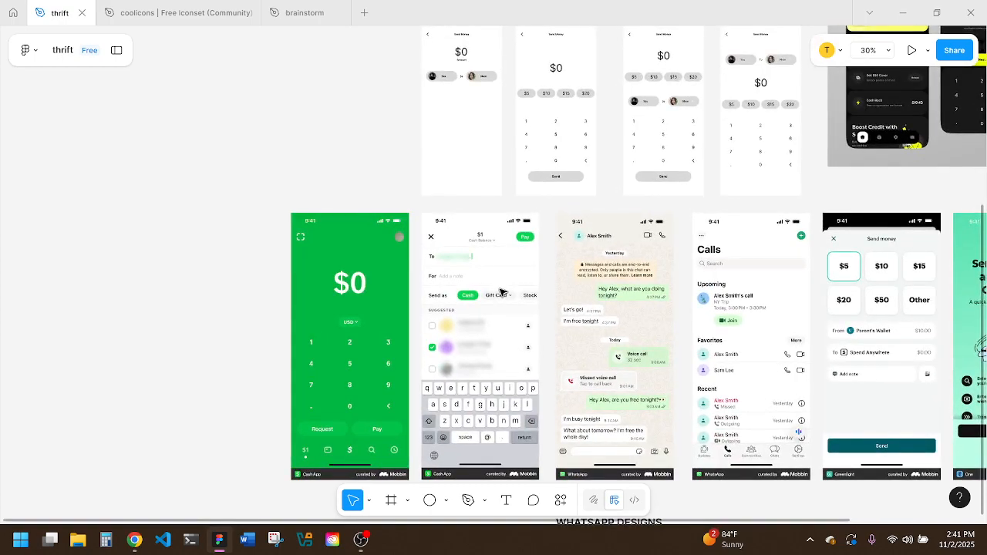
scroll(501, 291, "up", 2)
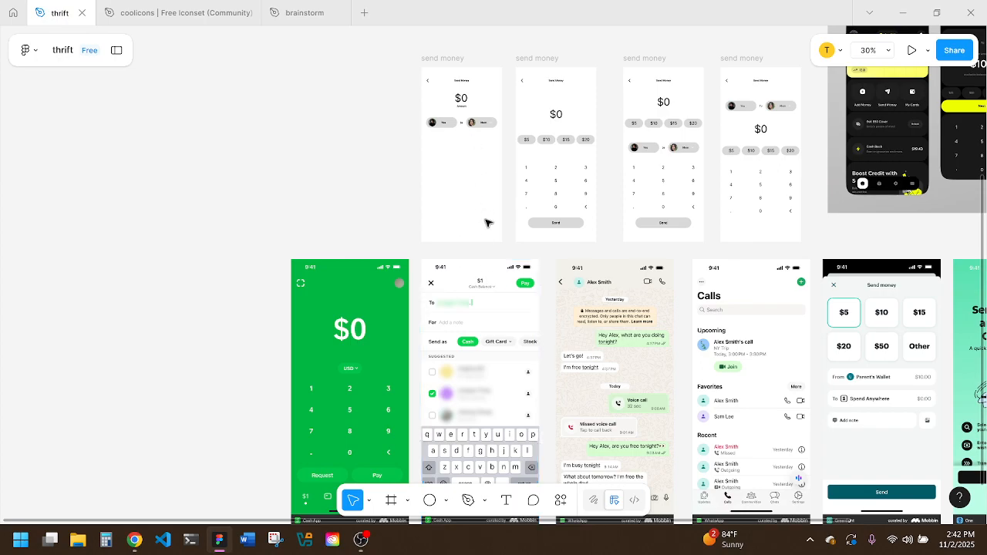
Step: Change the $0 amount in the leftmost send money frame to $15
double_click(461, 100)
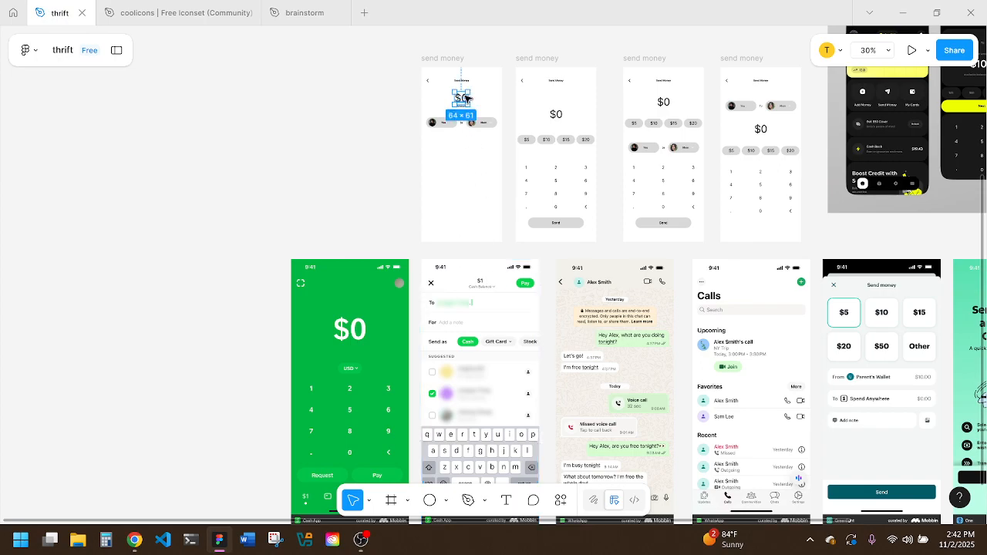
key("Escape")
key("BackSpace")
type("15")
key("Escape")
left_click(494, 105)
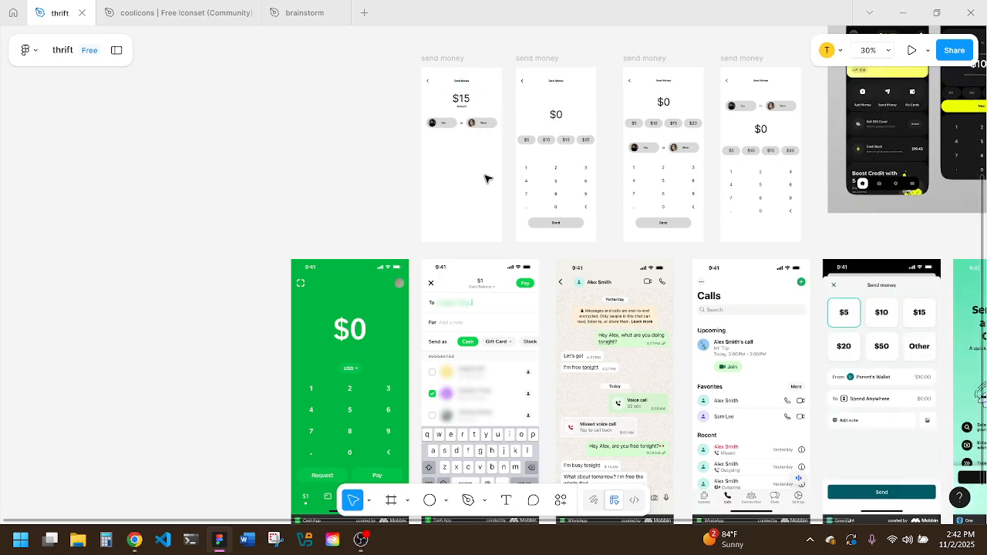
Step: Set the font weight of the Amount label below $15 to Regular
left_click(463, 108)
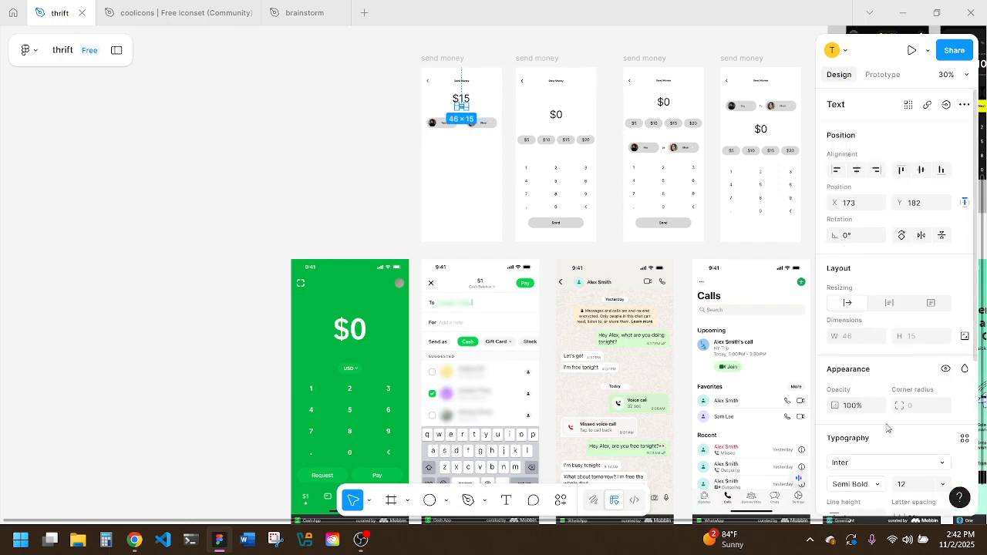
left_click(883, 430)
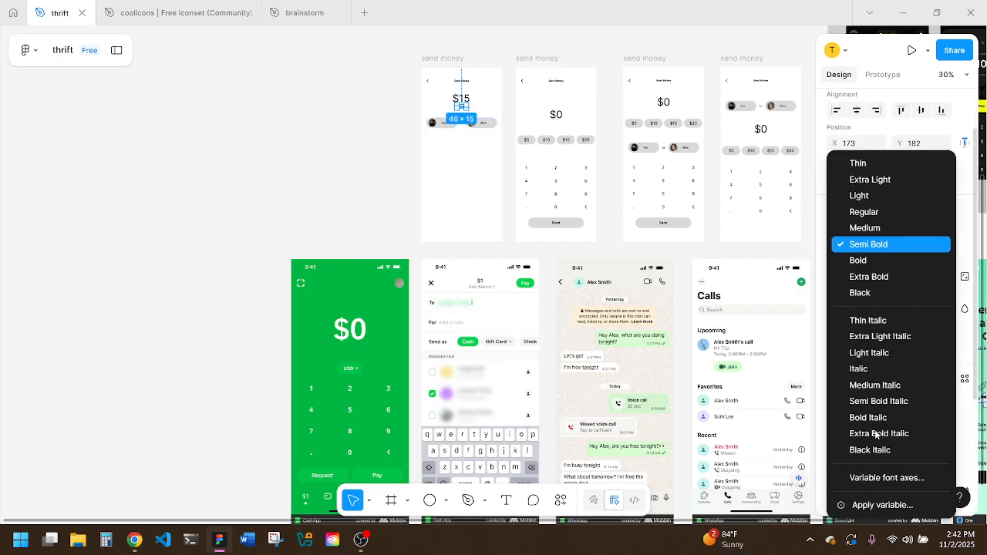
left_click(861, 212)
left_click(471, 171)
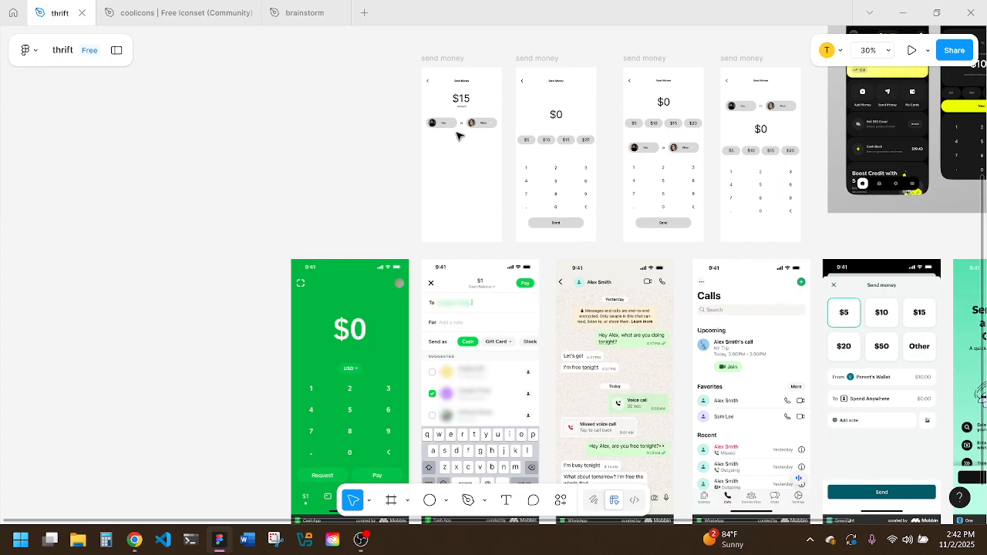
Step: Add a rounded grey field below the sender-to-recipient row in the $15 frame and narrow it to about 335 × 51
scroll(456, 135, "up", 3)
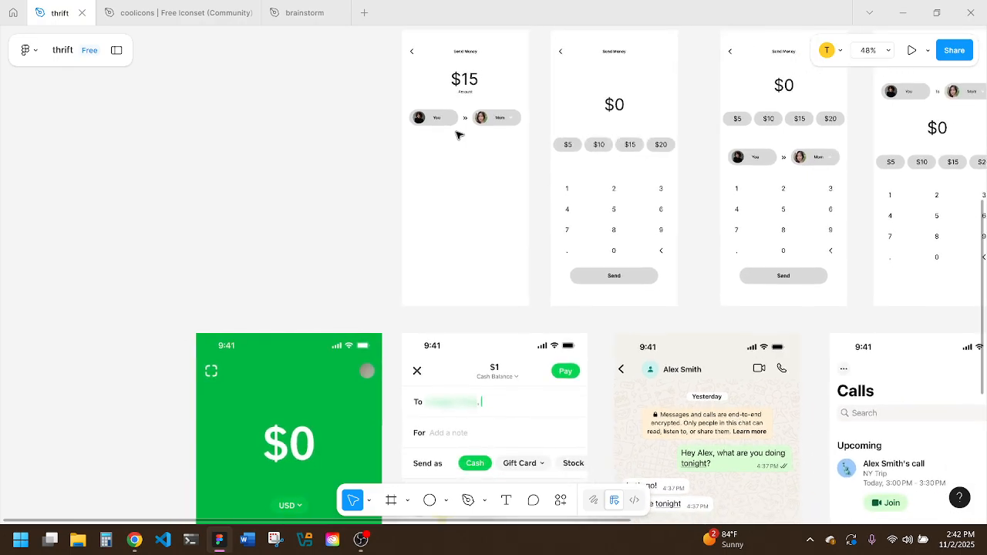
scroll(456, 135, "down", 5)
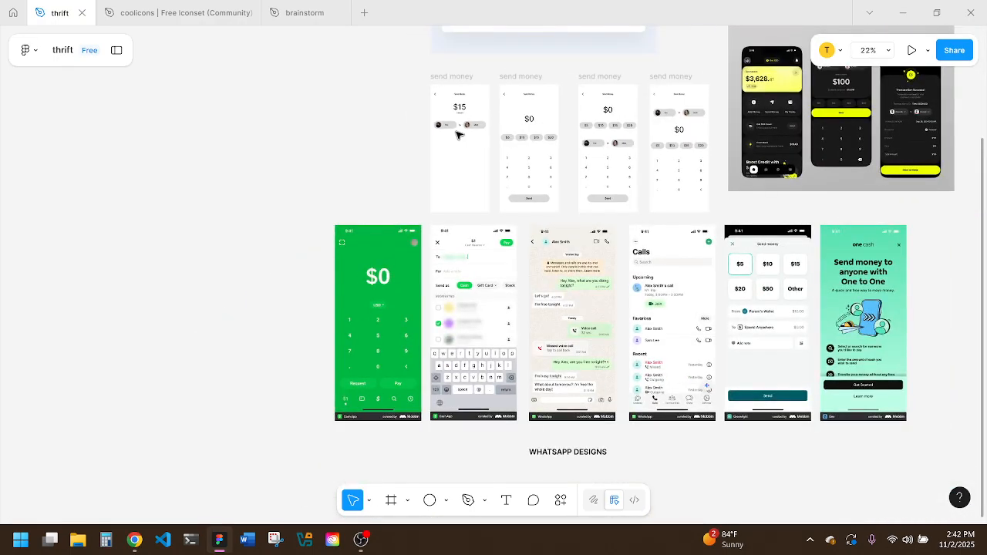
scroll(456, 135, "up", 4)
left_click(450, 115)
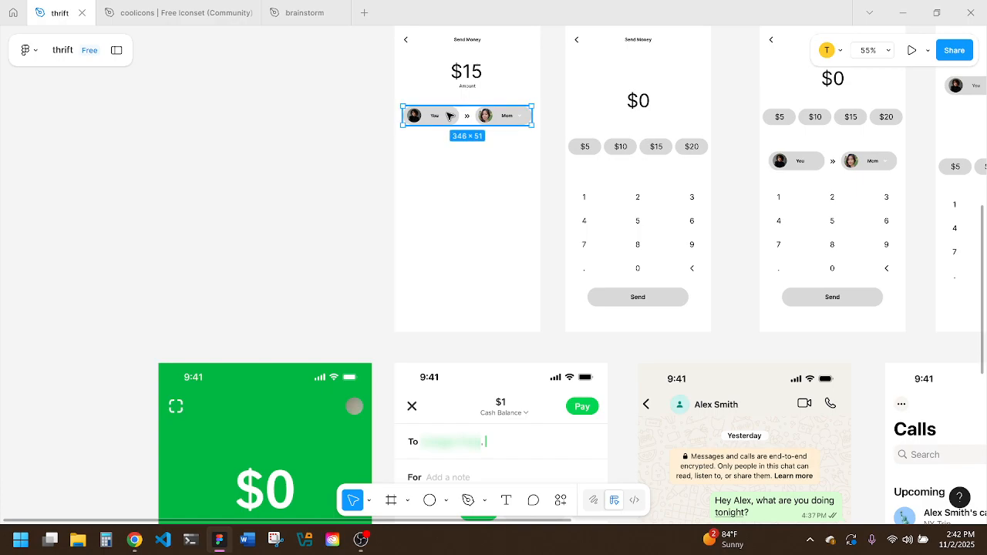
left_click(452, 151)
key("ctrl+z")
left_click_drag(447, 117, 529, 146)
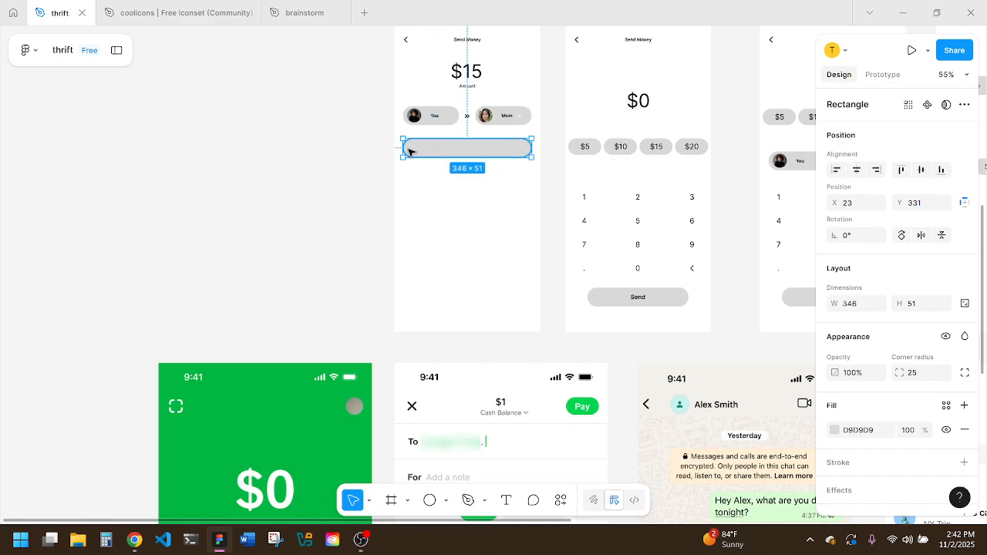
left_click_drag(403, 148, 408, 148)
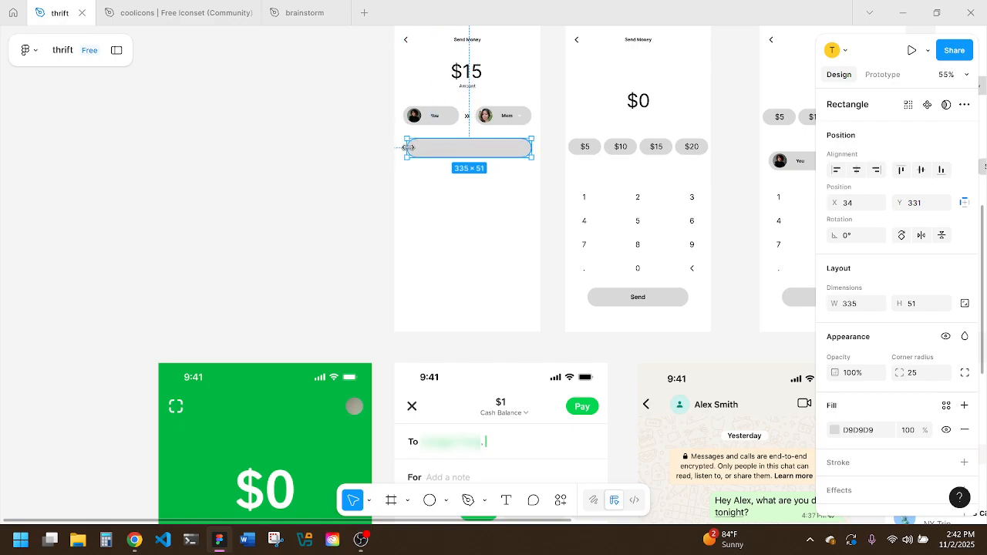
Step: Duplicate the Amount label into the new grey field and change the copy's text to "Add note"
left_click(468, 87)
left_click_drag(468, 88, 426, 151)
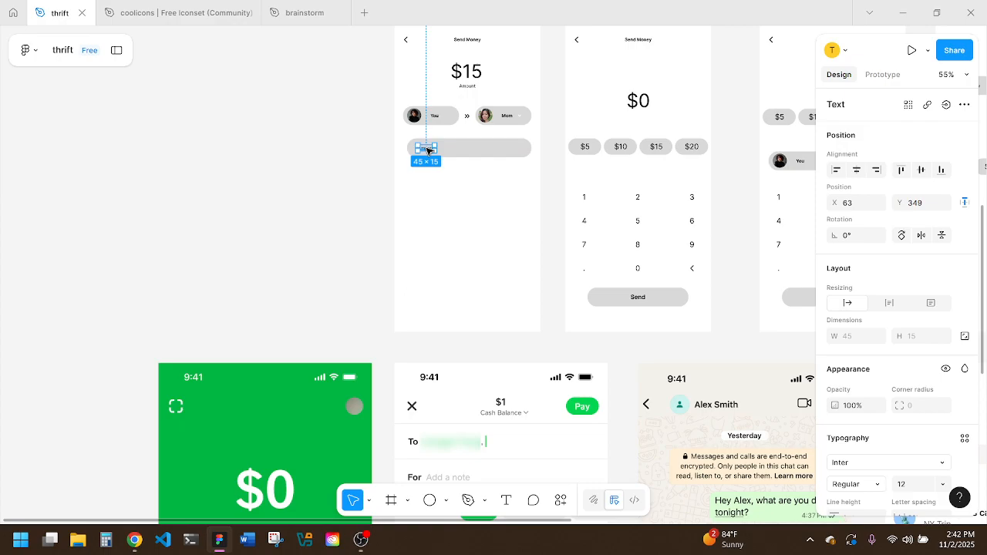
double_click(429, 150)
type("Add note")
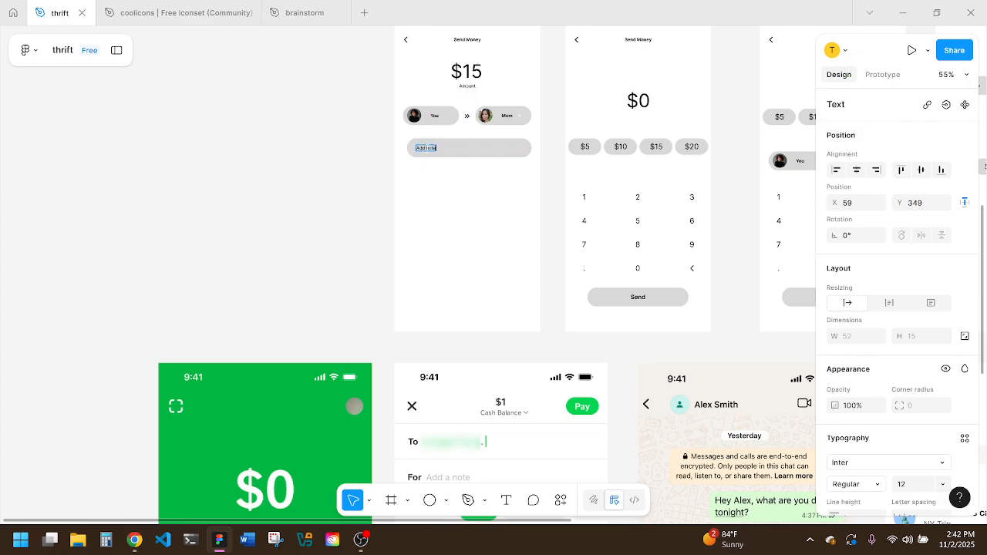
key("Escape")
scroll(859, 386, "down", 3)
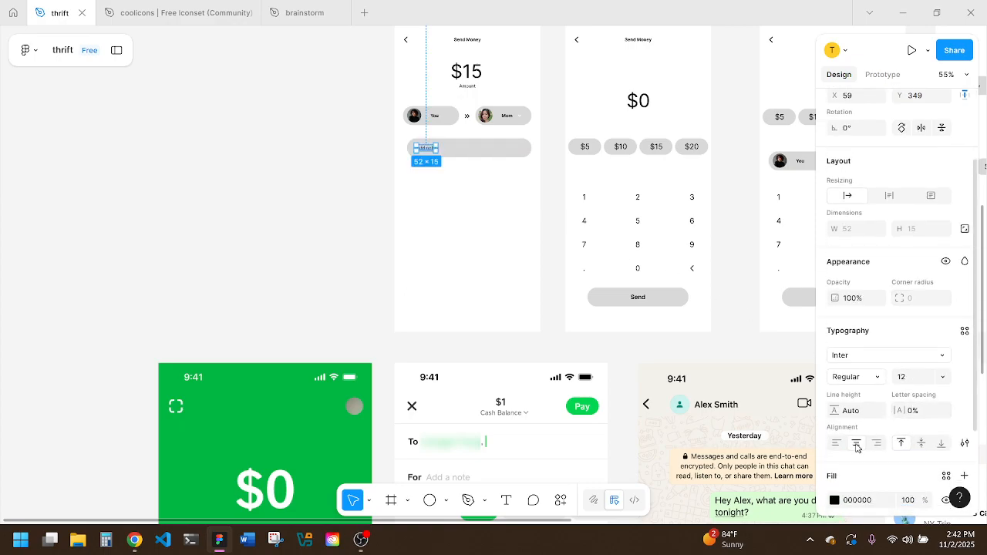
left_click(485, 272)
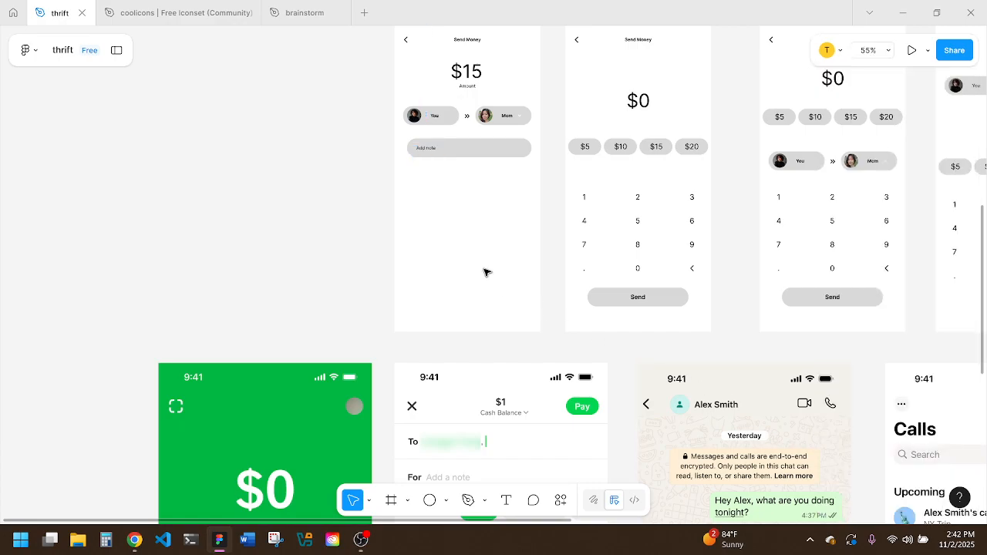
Step: Examine the Cash App, WhatsApp and other reference screens below the send money frames for note field ideas
scroll(485, 271, "down", 3)
scroll(486, 271, "down", 1)
scroll(485, 271, "down", 3)
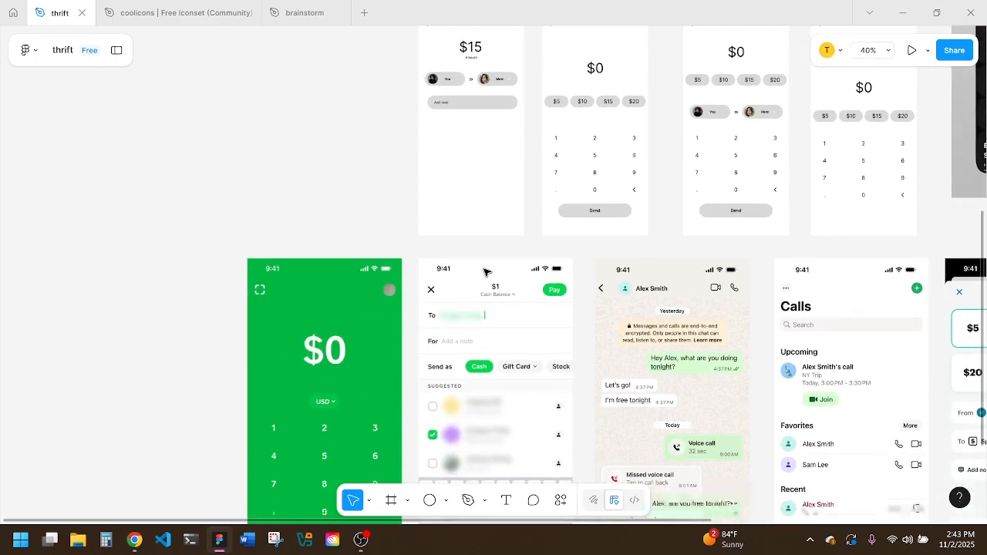
scroll(485, 271, "down", 3)
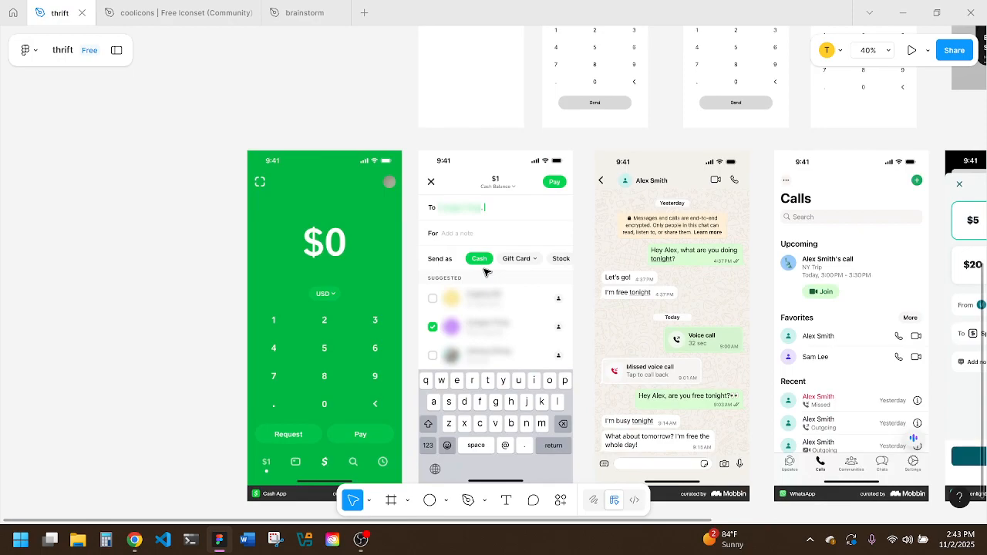
scroll(485, 272, "down", 2)
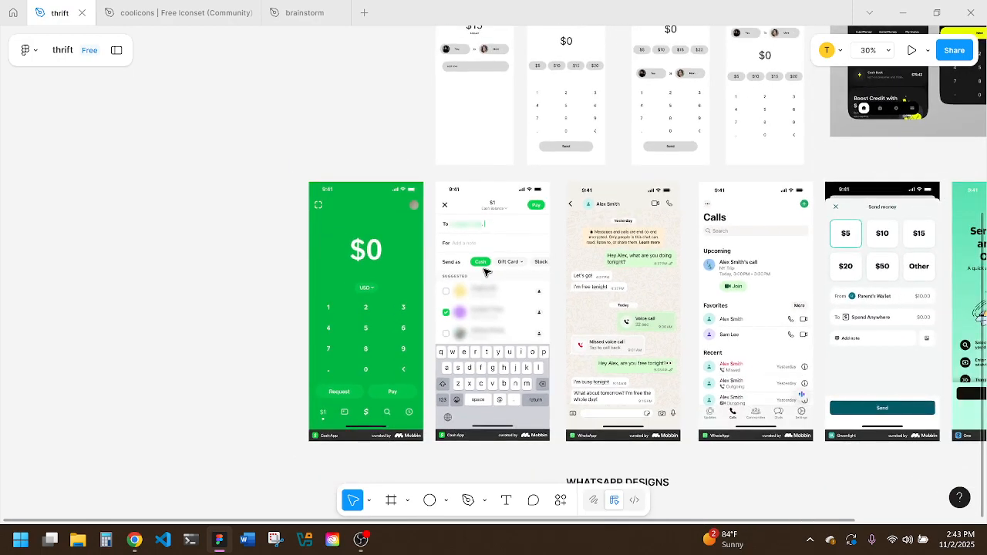
scroll(485, 272, "up", 1)
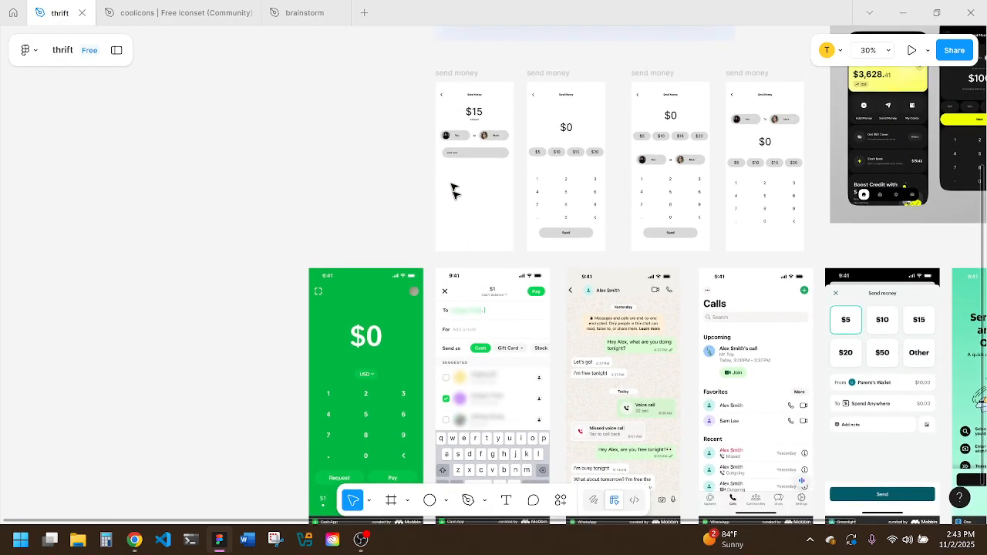
scroll(449, 166, "up", 4)
scroll(450, 166, "up", 2)
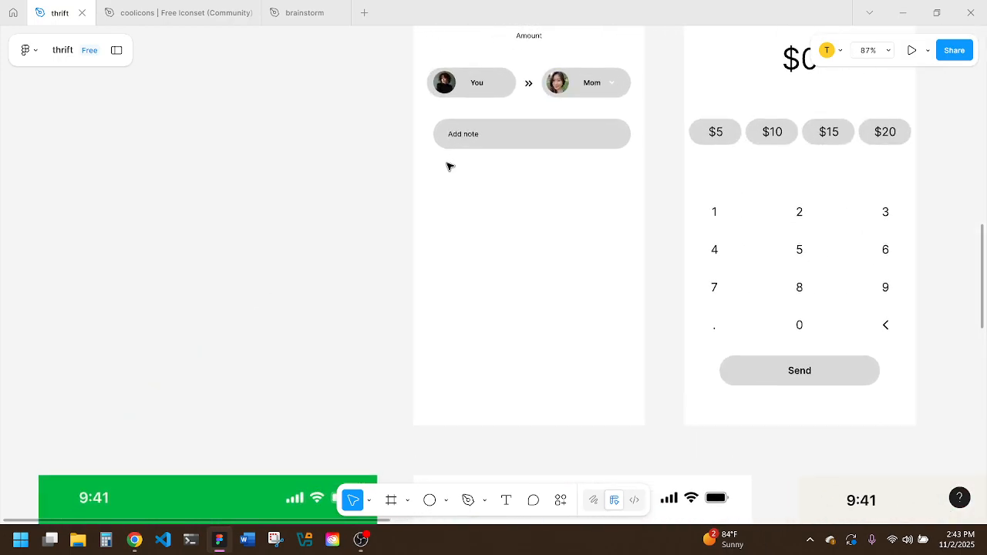
scroll(450, 166, "up", 1)
Step: Browse the coolicons file's icon categories for a note icon, checking back against the thrift file's reference screens
left_click(198, 15)
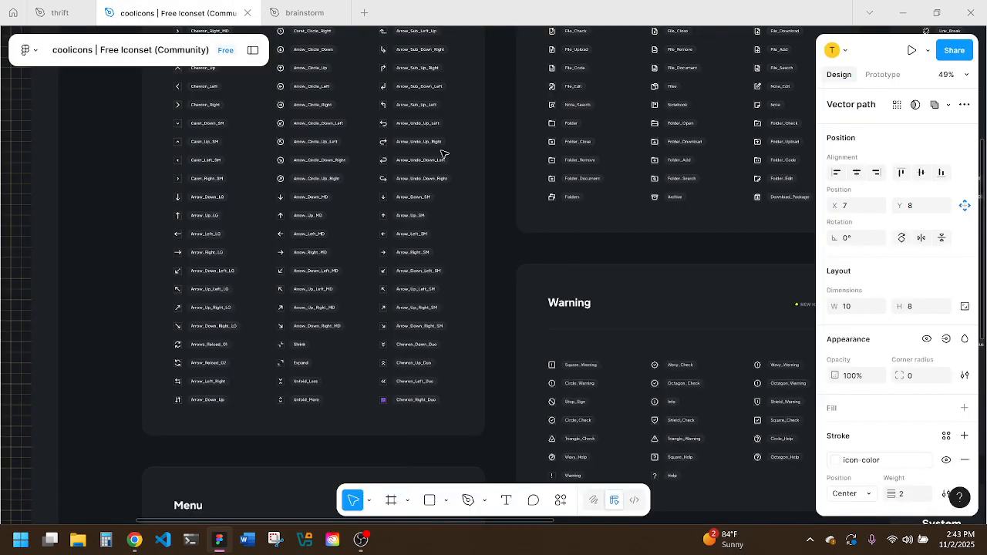
scroll(521, 240, "down", 3)
scroll(589, 264, "right", 2)
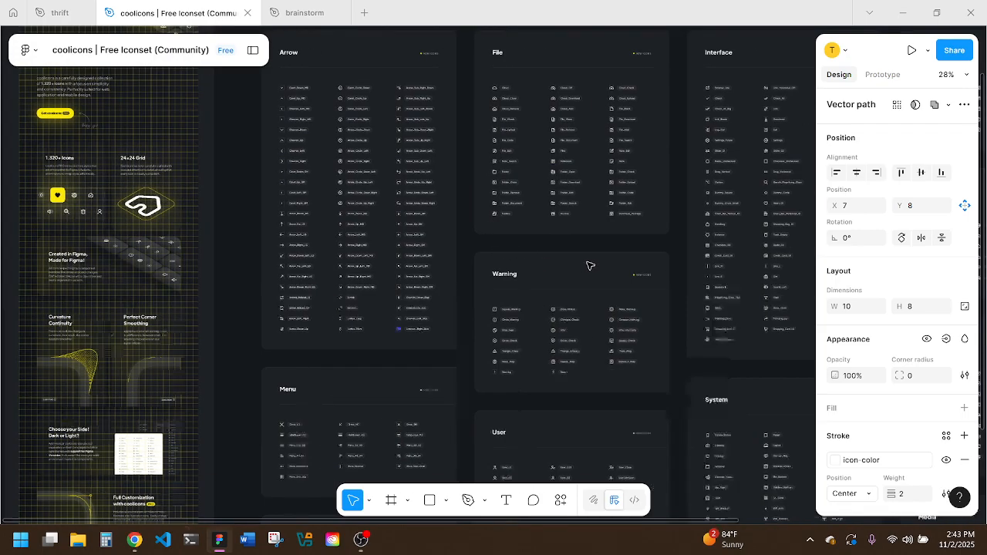
scroll(588, 264, "right", 5)
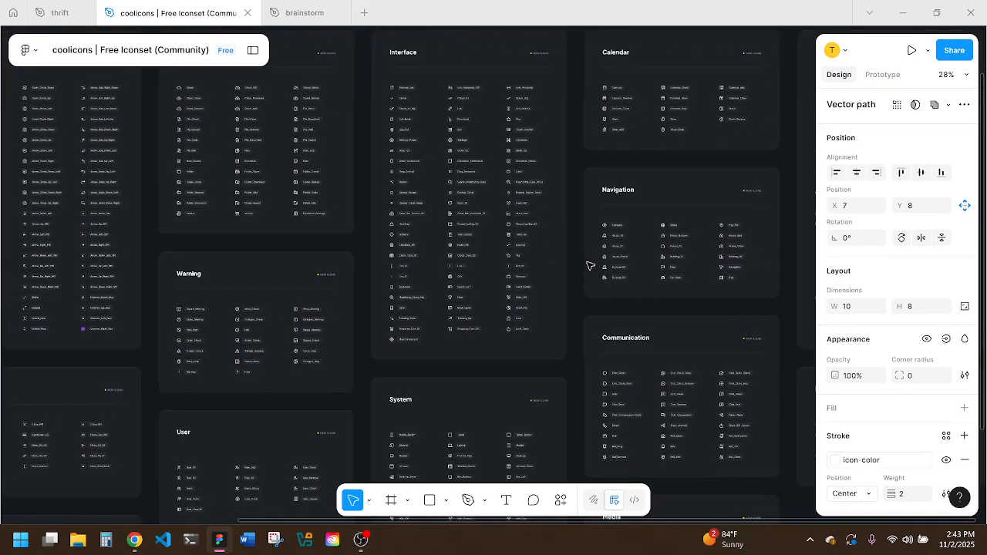
scroll(499, 180, "up", 4)
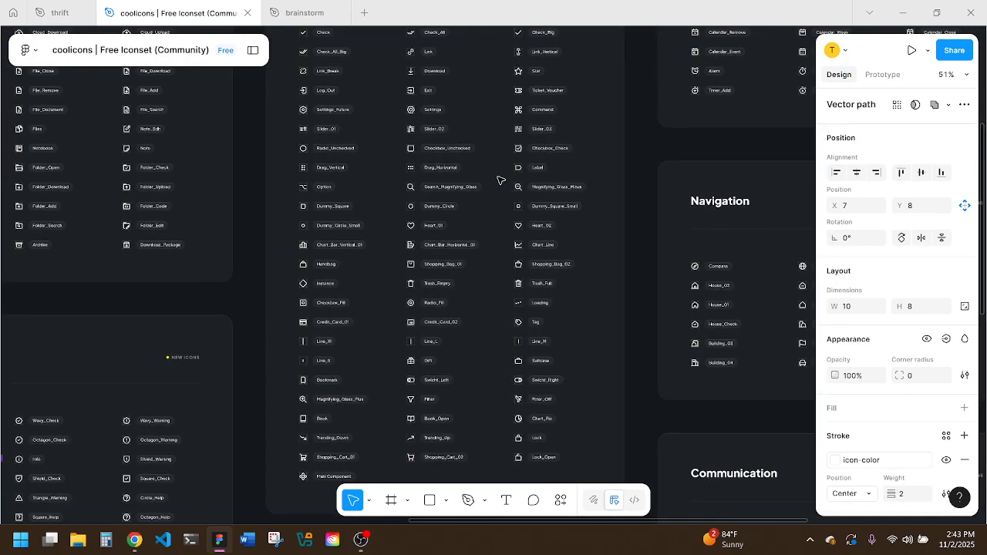
scroll(499, 180, "down", 5)
scroll(665, 296, "right", 5)
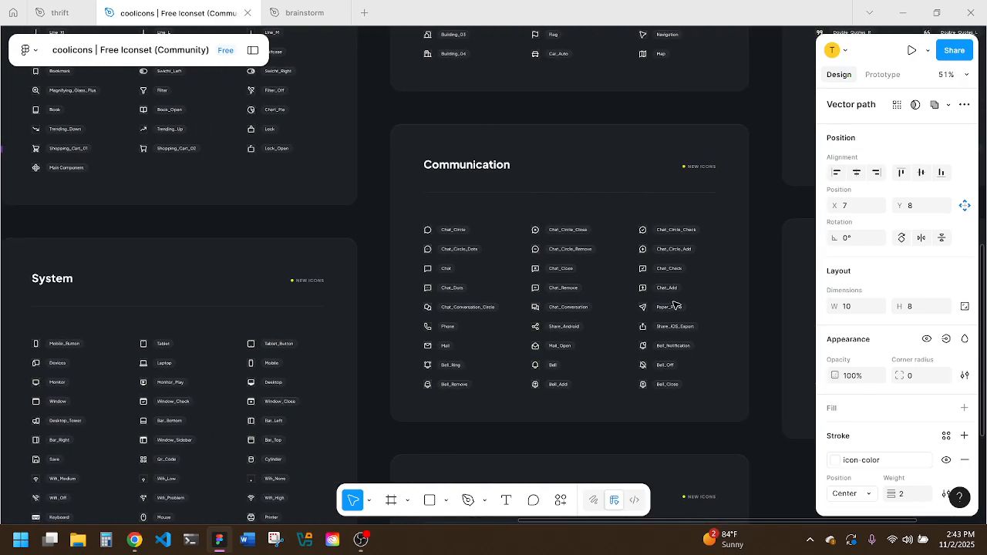
scroll(672, 301, "up", 4)
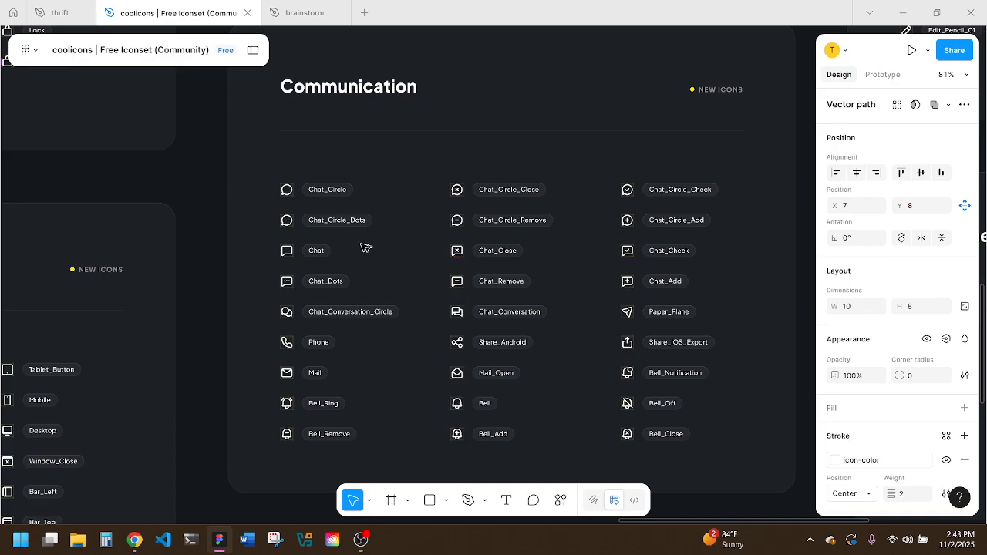
scroll(330, 238, "down", 5)
scroll(320, 238, "left", 5)
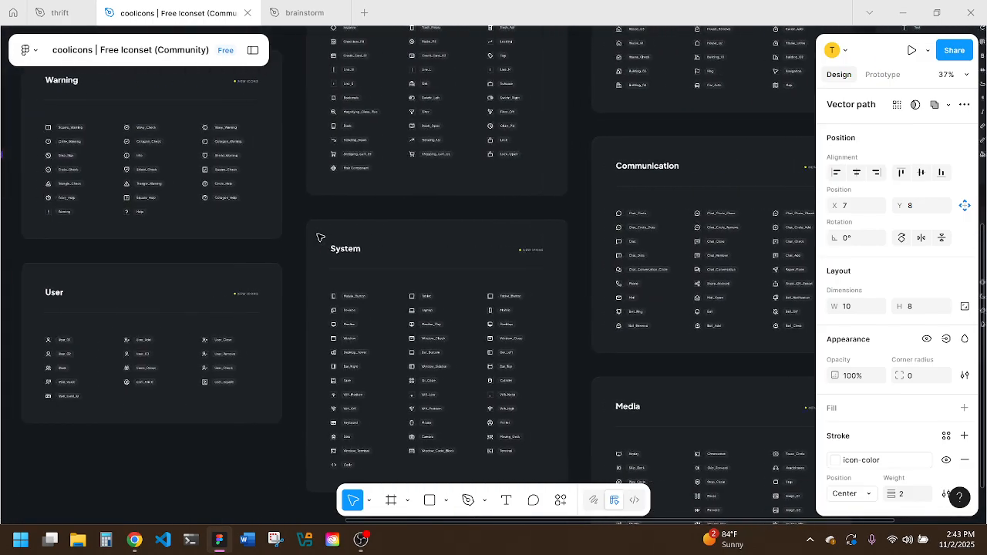
left_click(68, 17)
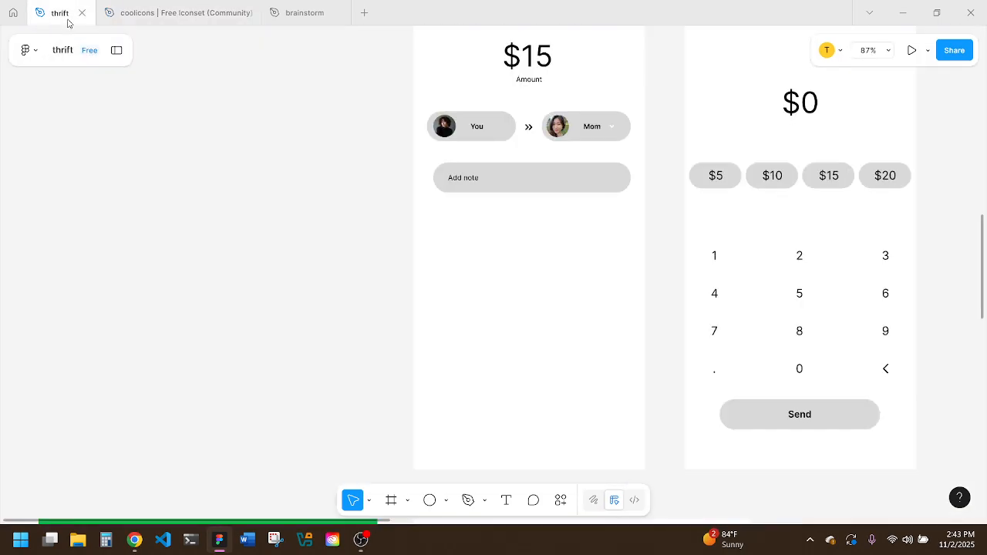
scroll(272, 230, "down", 5)
scroll(272, 230, "down", 1)
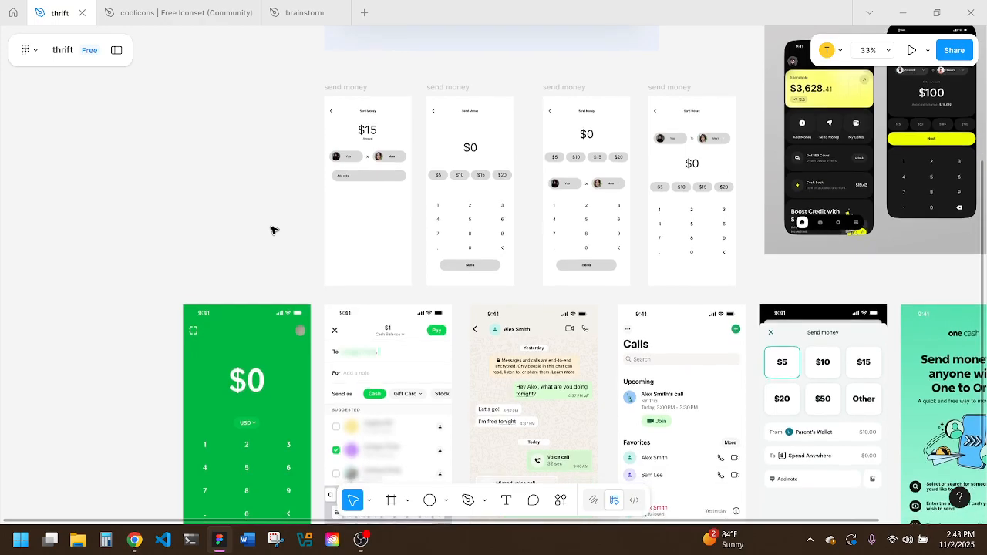
scroll(272, 230, "up", 1)
Step: Copy the Chat_Dots icon's vector path from the Communication section of the coolicons file
left_click(168, 14)
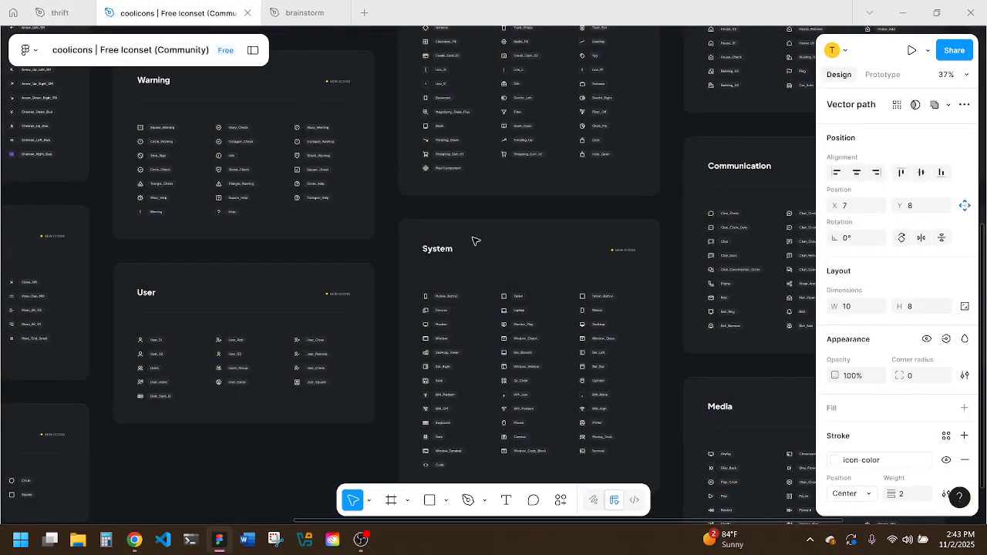
scroll(476, 242, "right", 5)
scroll(499, 267, "up", 5)
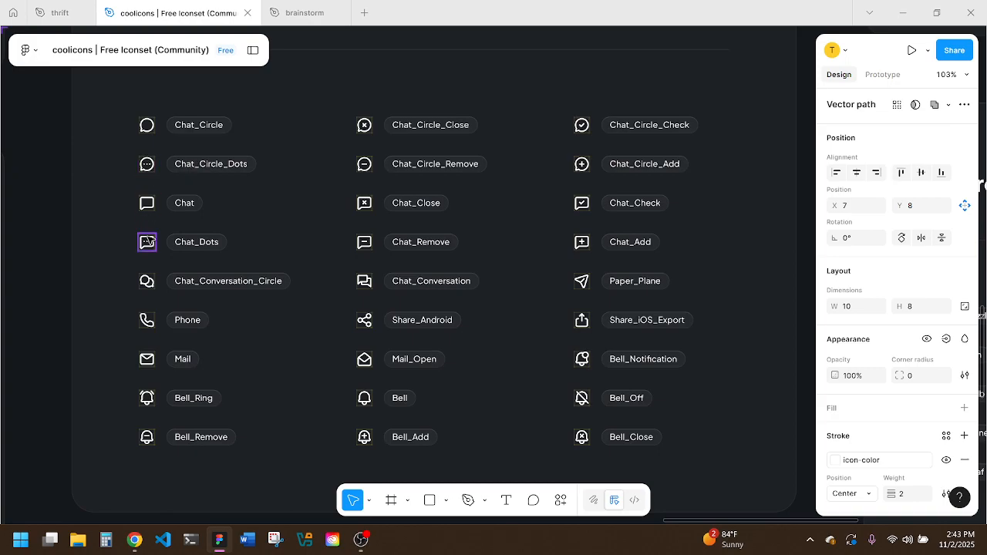
left_click(148, 241)
double_click(147, 239)
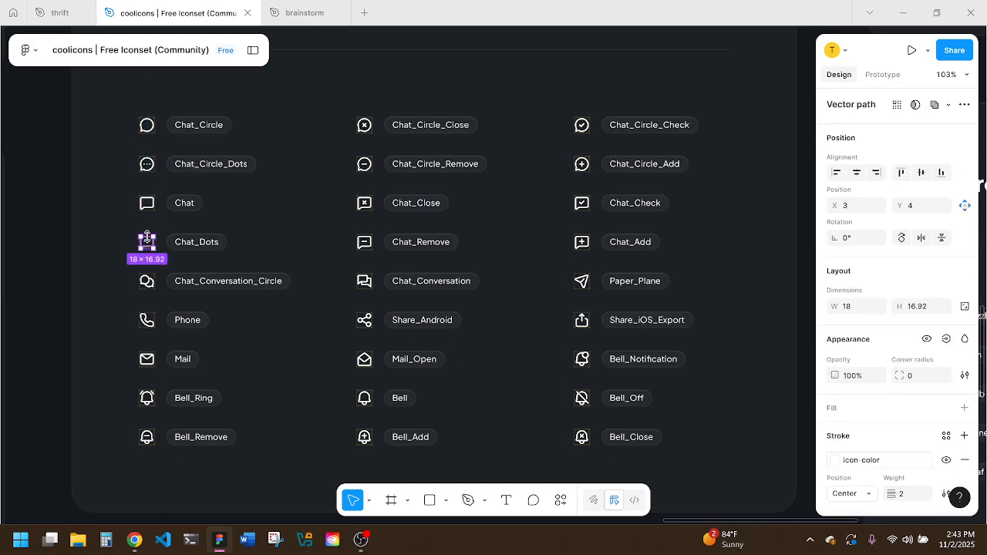
Step: Paste the chat icon into the thrift file's Add note field, placing it before the label and shifting the label to make room
left_click(60, 12)
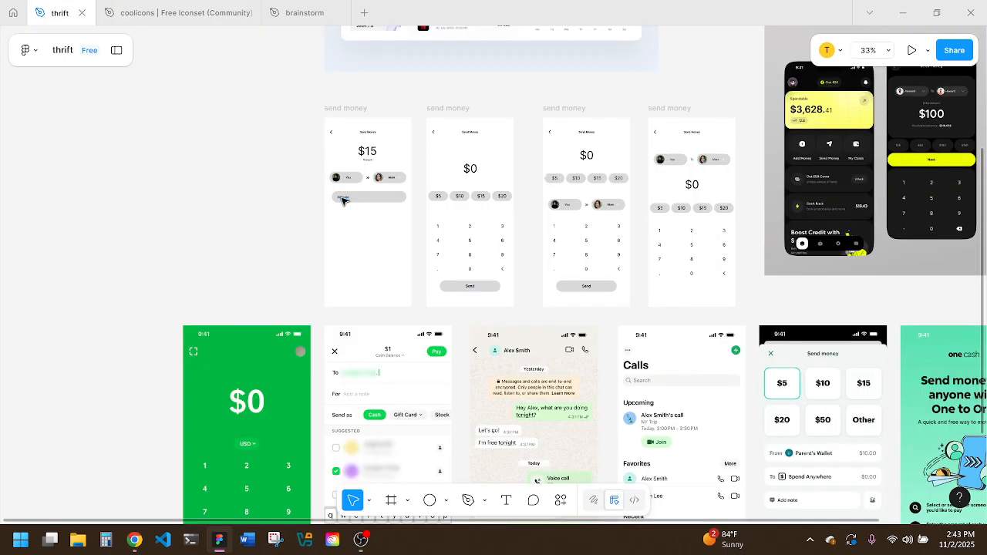
scroll(344, 201, "up", 5)
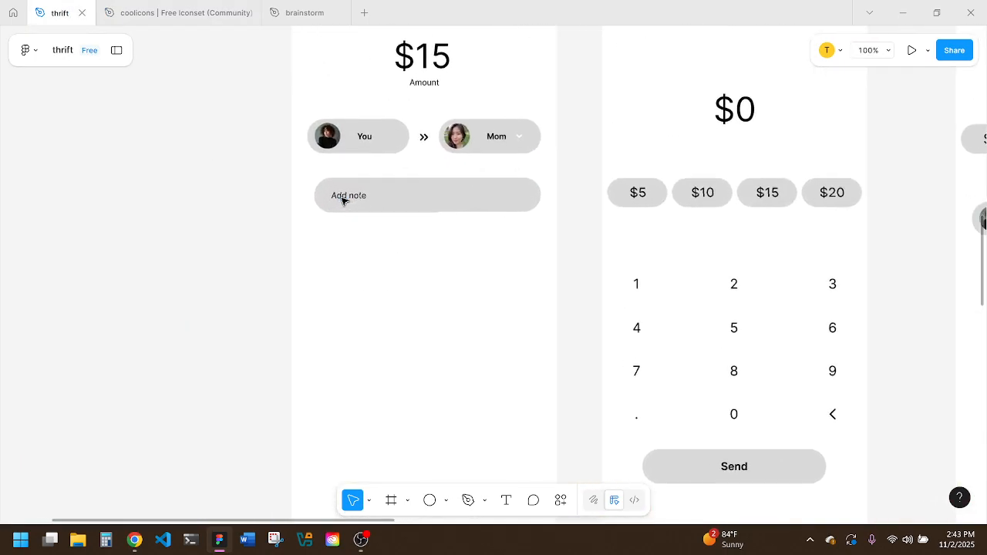
key("ctrl+v")
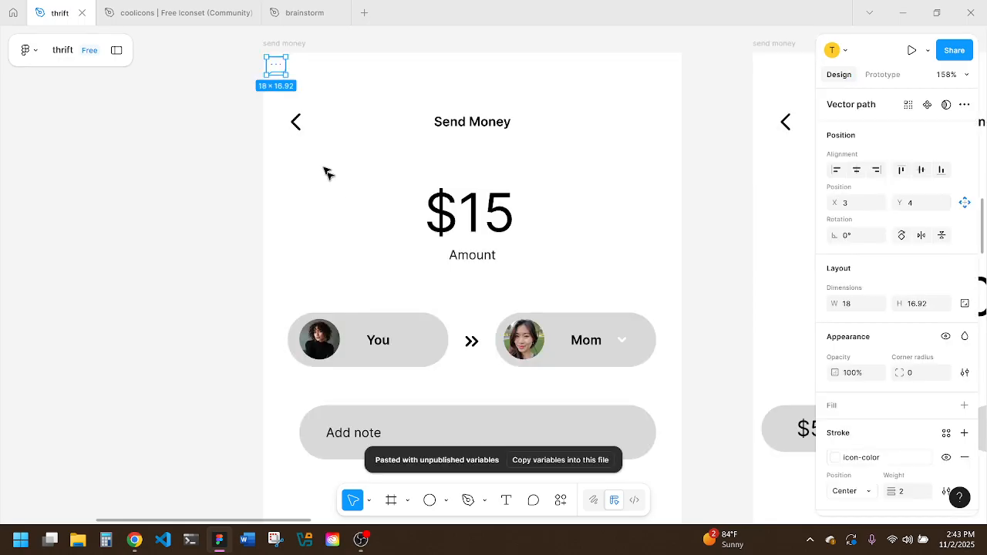
left_click_drag(276, 68, 395, 436)
left_click(356, 434)
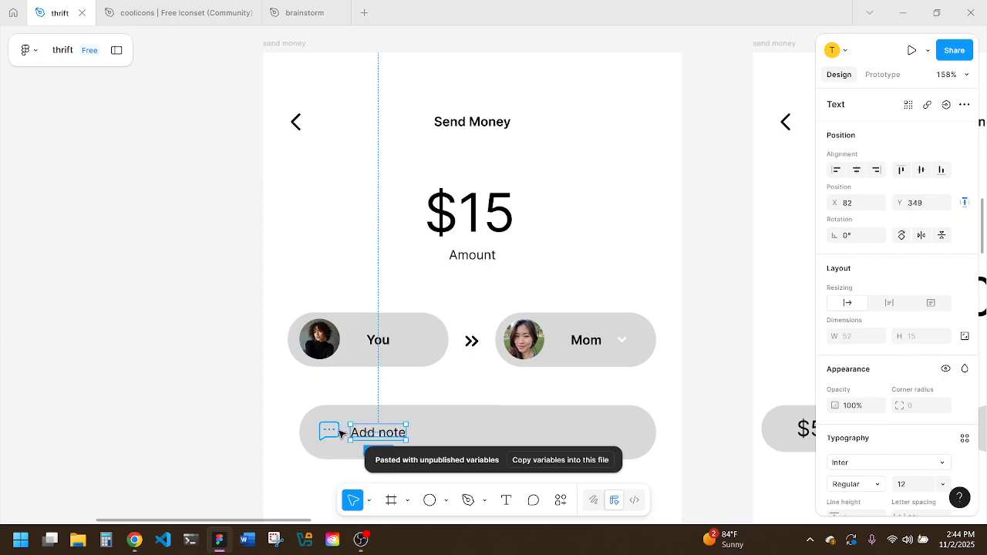
left_click(340, 433, "shift")
left_click(448, 435, "shift")
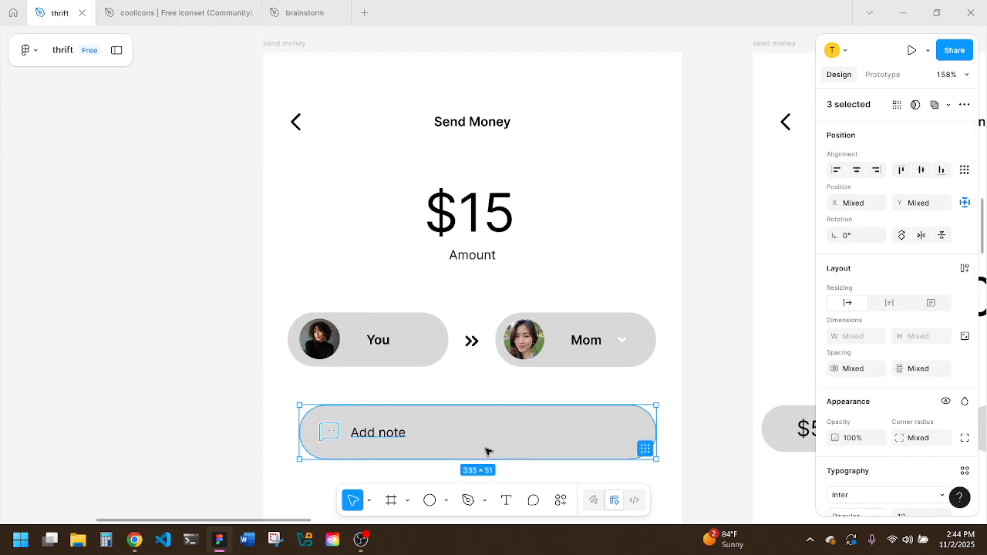
left_click(413, 422)
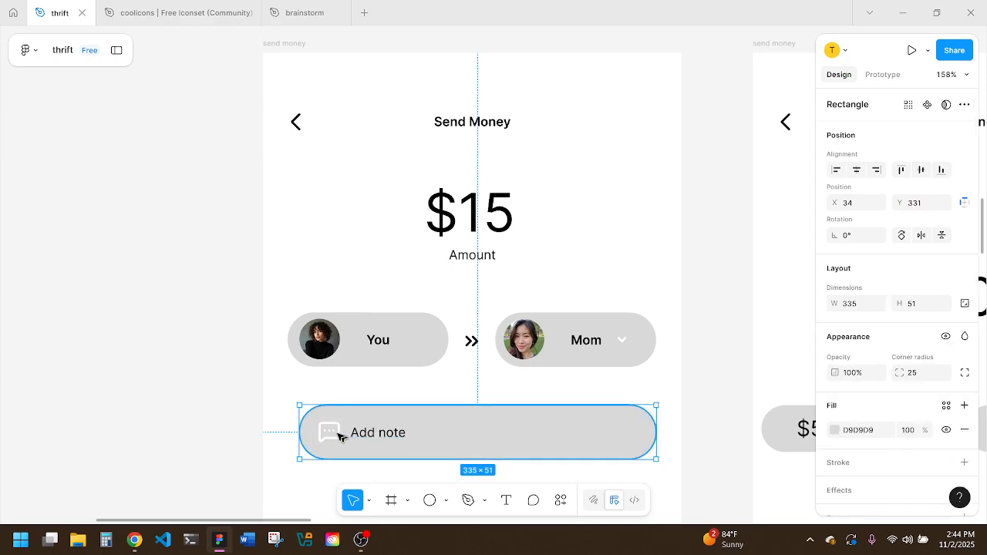
Step: Add a black 000000 stroke at 100% opacity to the chat icon in the Add note field
double_click(337, 435)
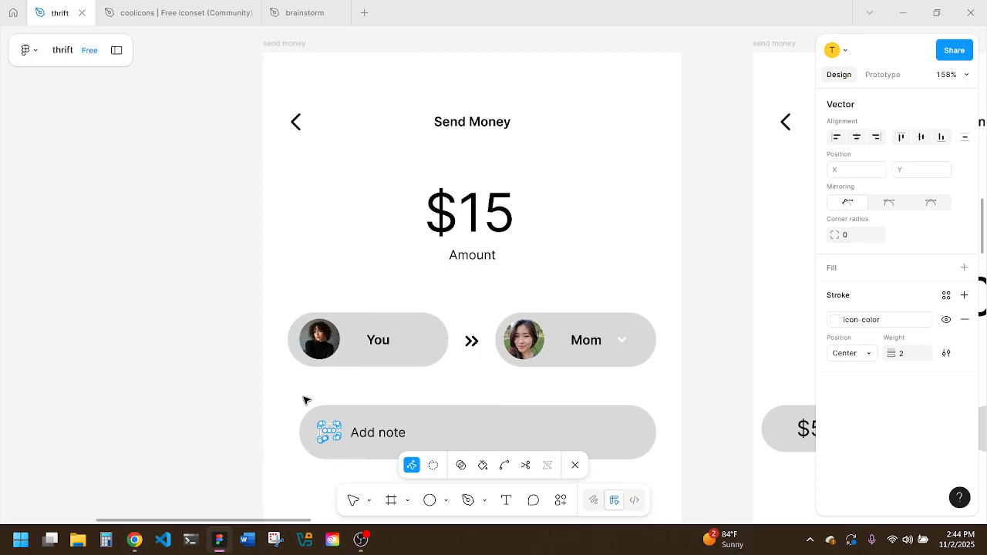
key("Escape")
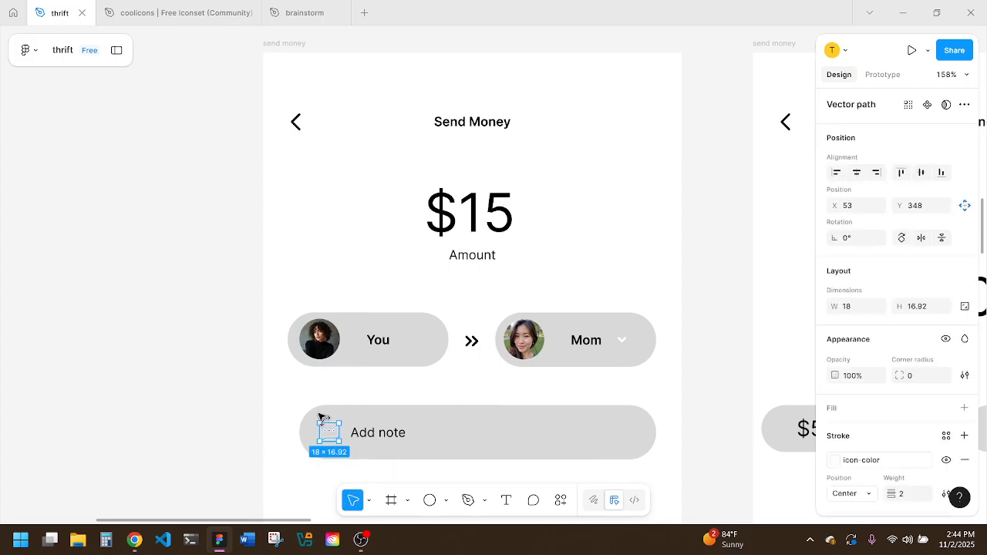
left_click(964, 436)
left_click_drag(747, 423, 806, 423)
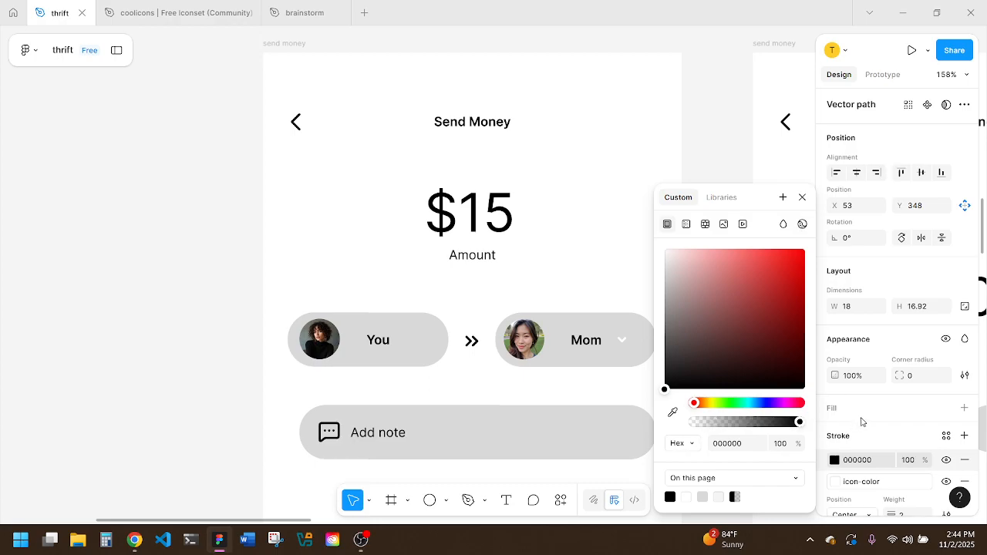
Step: Change the Add note field's label in the $15 send money frame to "Add message"
left_click(403, 399)
scroll(400, 398, "down", 3)
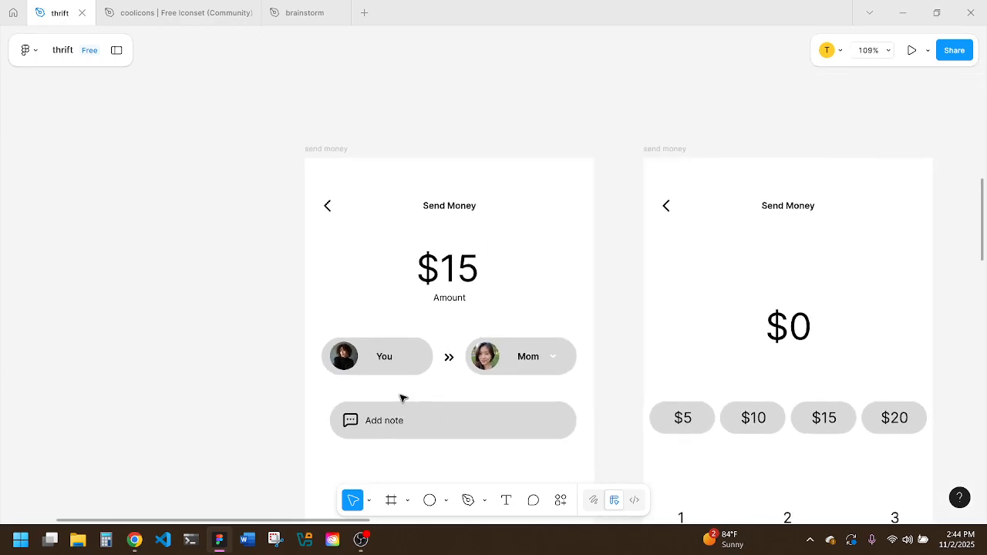
scroll(400, 398, "down", 10)
scroll(401, 398, "down", 5)
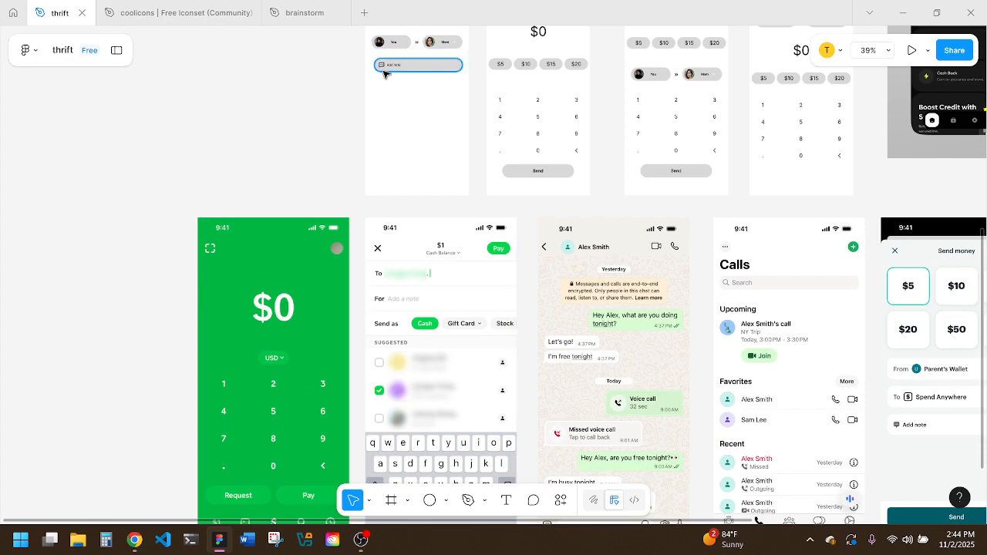
scroll(385, 73, "up", 5)
scroll(385, 73, "down", 2)
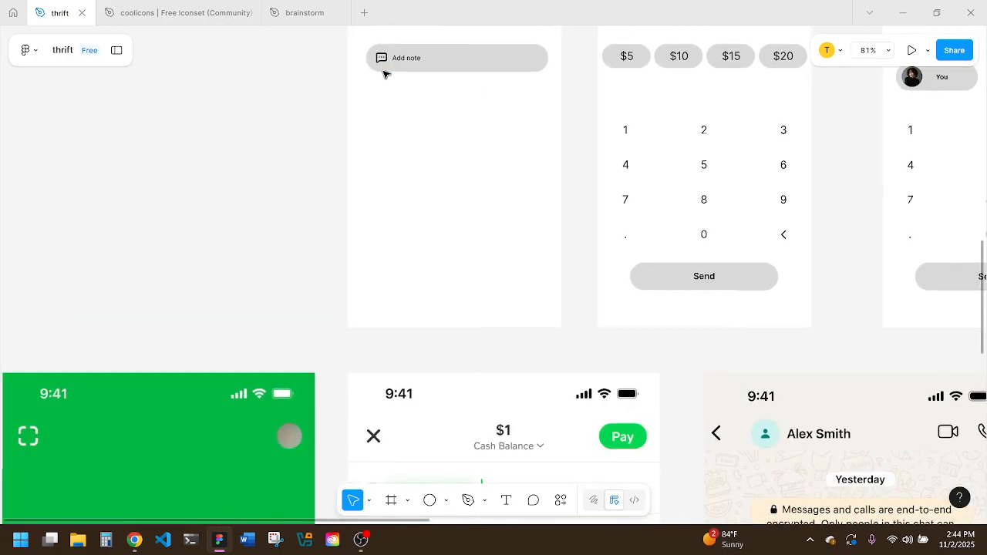
scroll(385, 74, "down", 2)
scroll(384, 73, "down", 1)
double_click(397, 61)
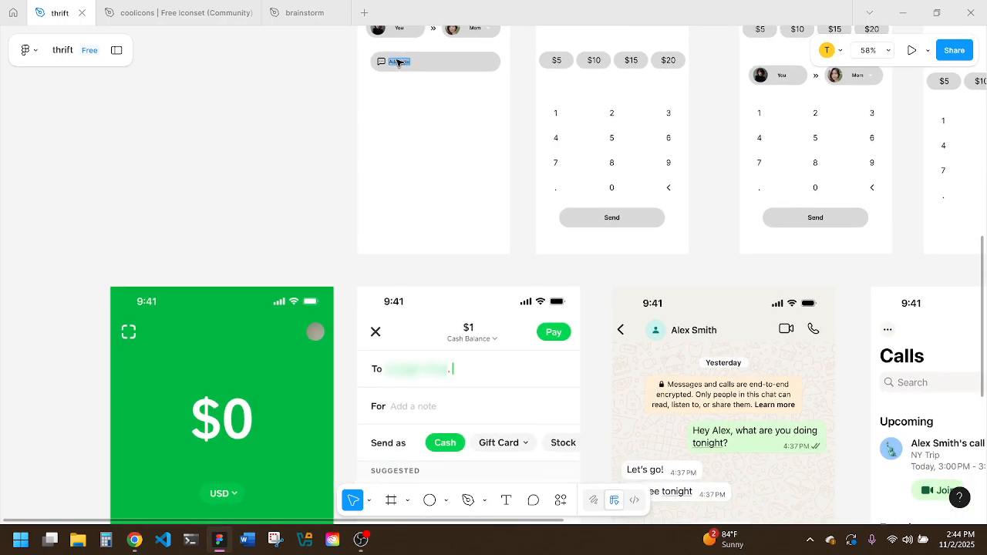
type("Add a message")
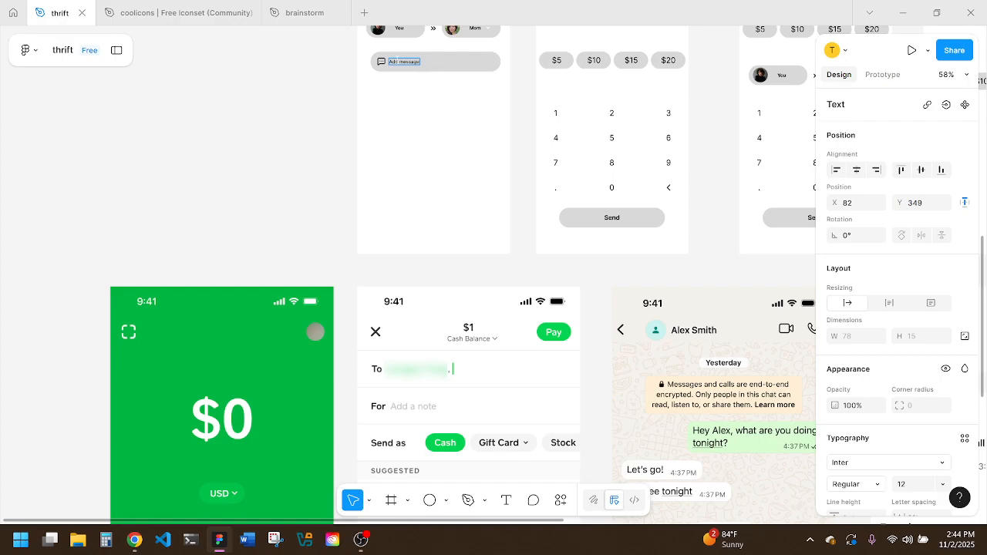
key("Escape")
Step: Compare the send money frames with the Cash App, WhatsApp and Greenlight reference screens below them
scroll(440, 115, "down", 3)
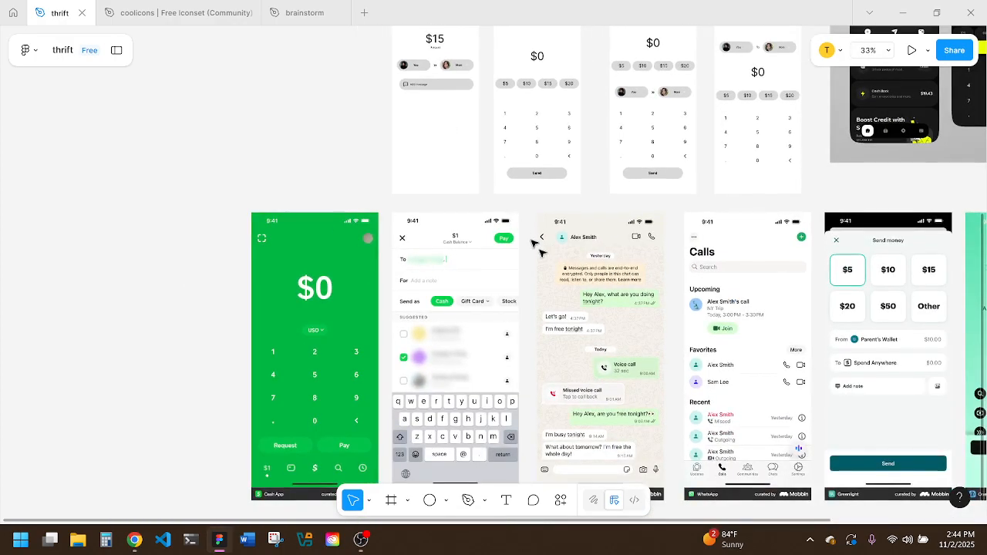
scroll(555, 276, "down", 2)
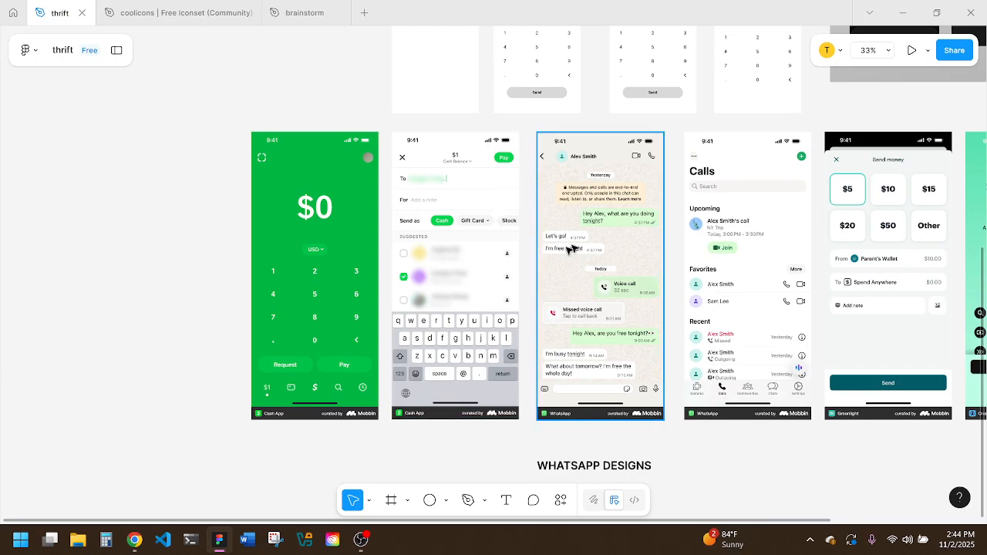
scroll(437, 207, "up", 1)
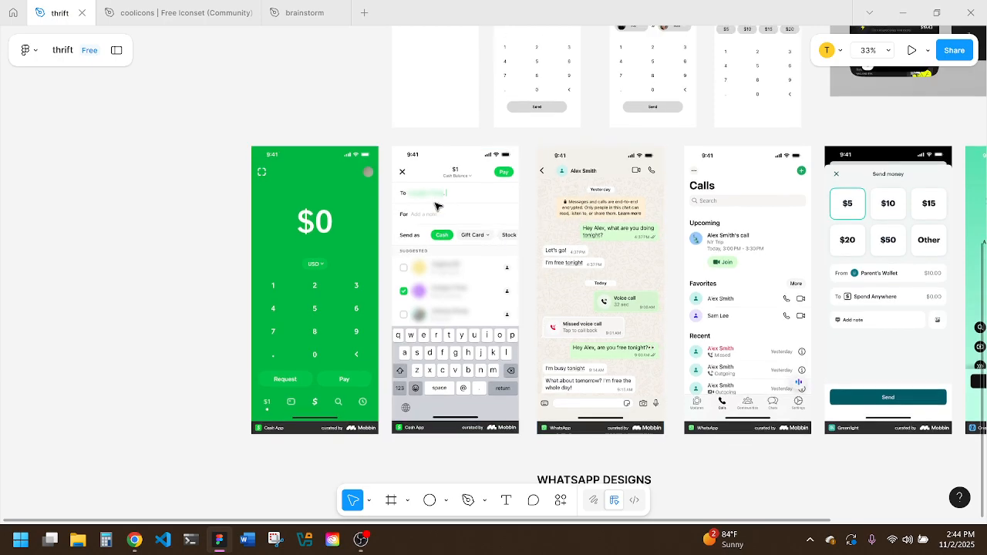
scroll(436, 206, "up", 1)
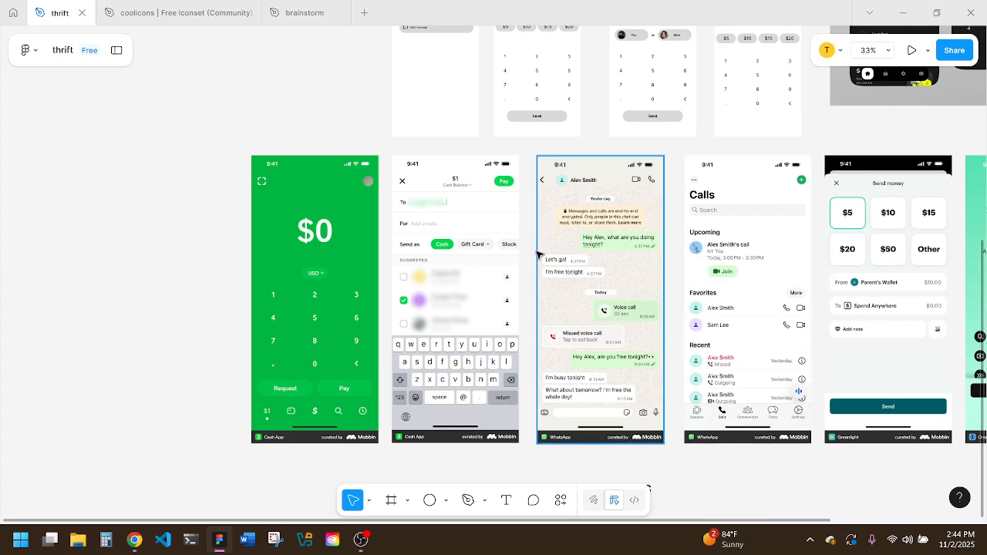
scroll(397, 180, "up", 4)
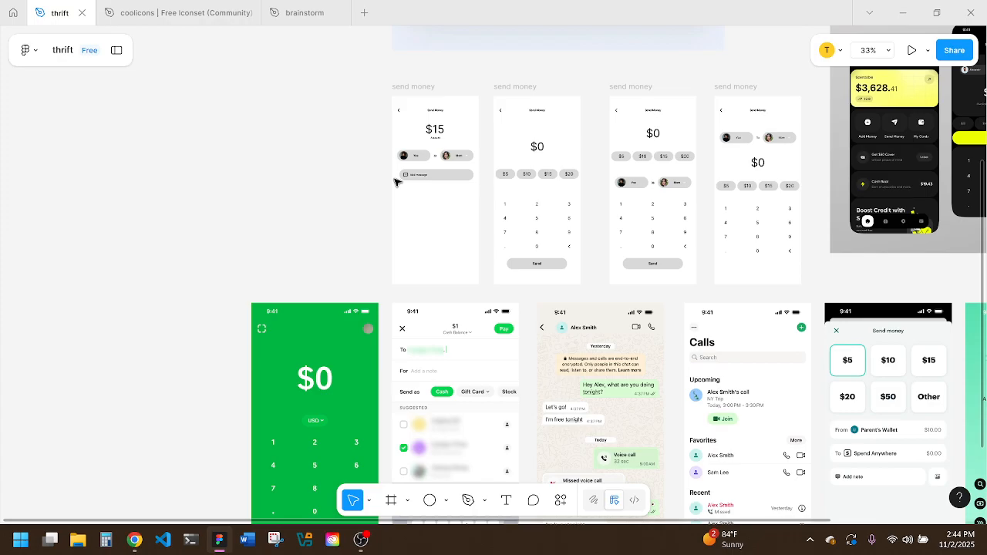
scroll(396, 182, "down", 2)
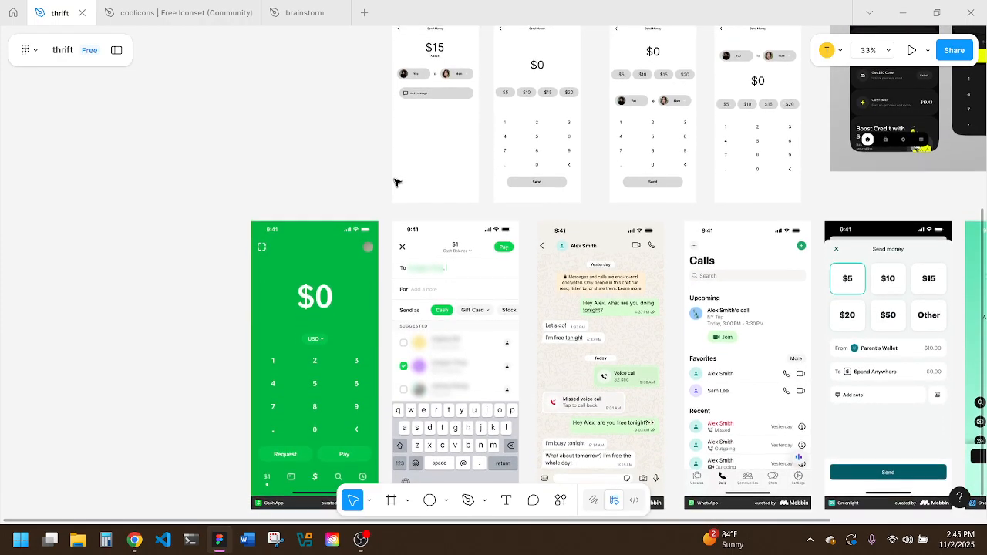
scroll(395, 182, "up", 2)
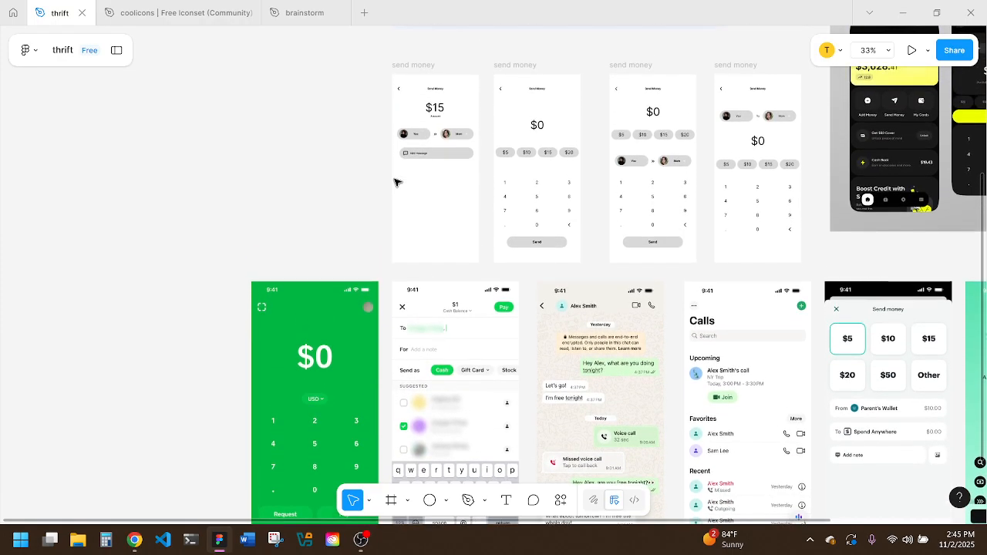
scroll(396, 182, "up", 1)
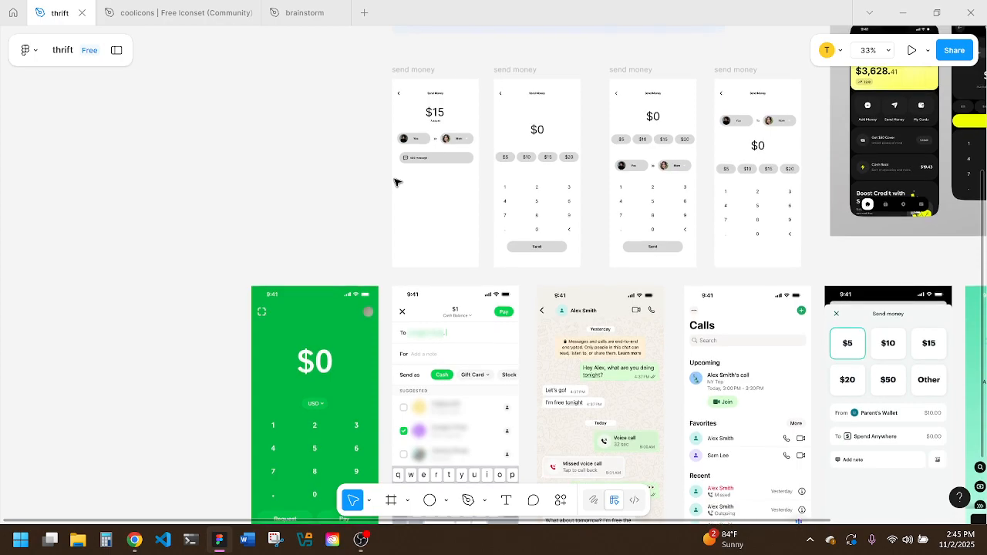
left_click(644, 142)
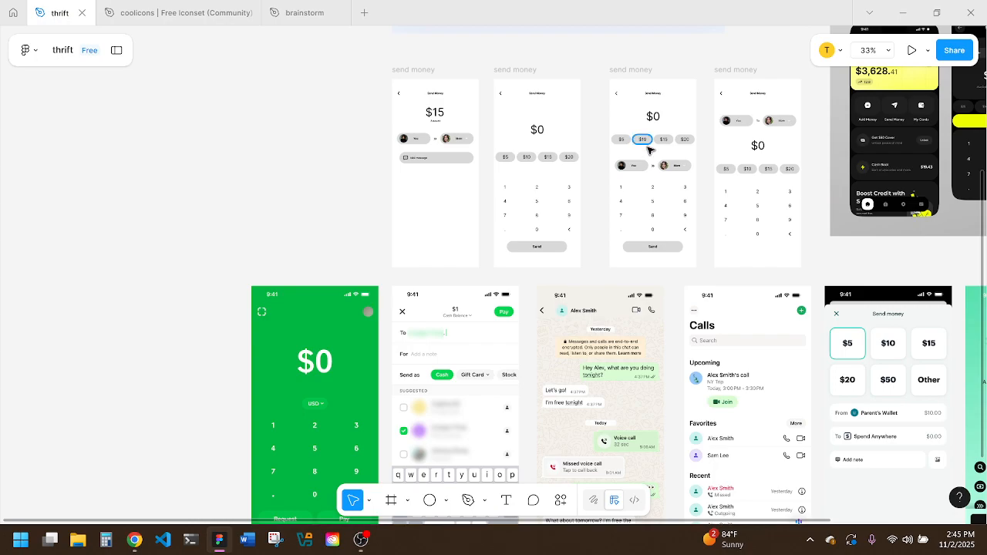
Step: Rename the $0 frame next to the $15 frame "send money pt1" and the $15 frame "send money pt2"
double_click(532, 69)
left_click(529, 69)
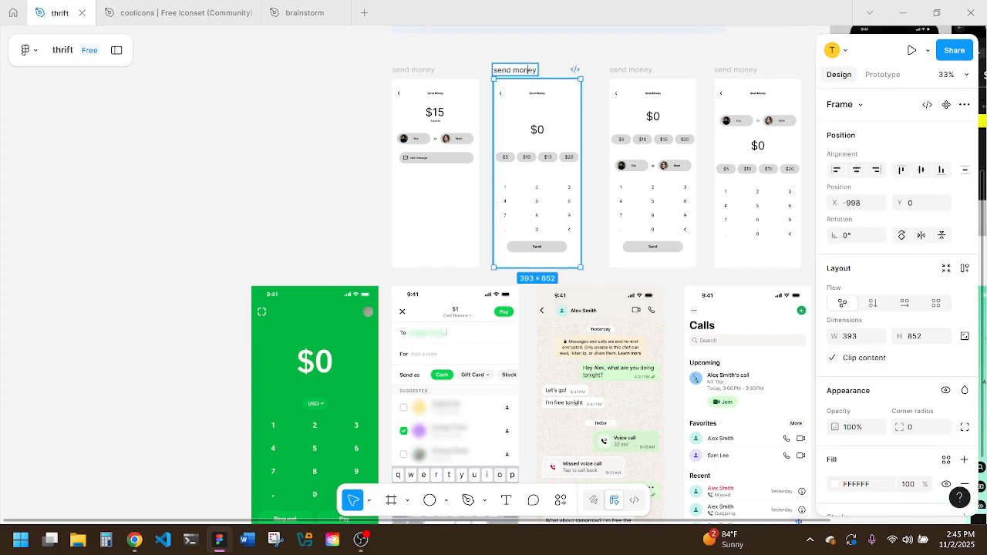
type("pt1")
left_click(466, 67)
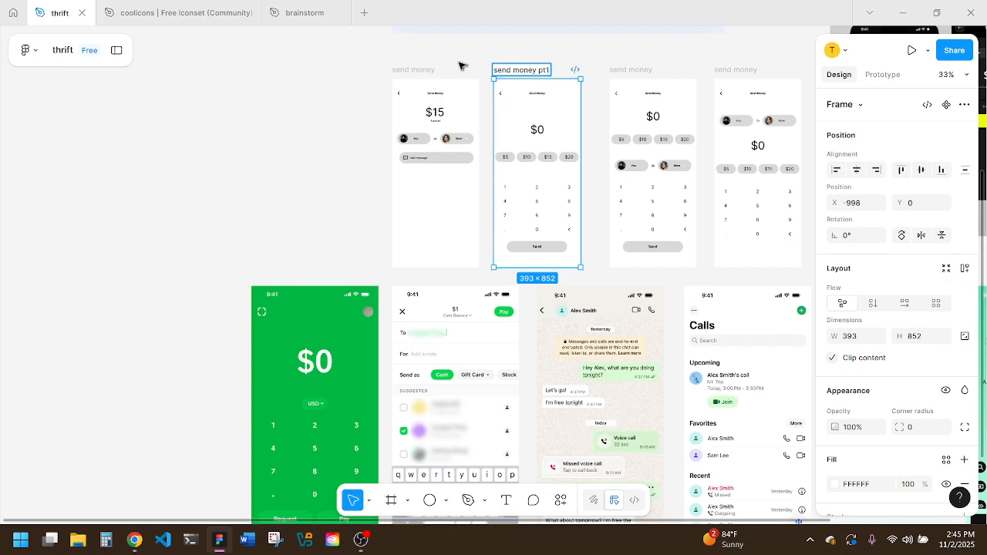
double_click(417, 70)
left_click(435, 70)
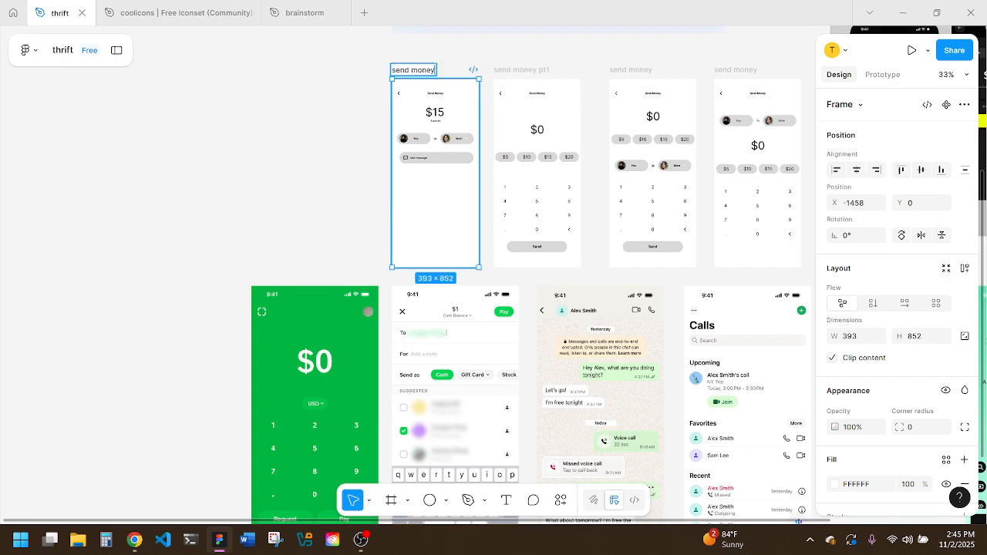
type("pt2")
key("Return")
Step: Move the send money pt1 frame to the other side of send money pt2 so the two read in order
left_click(562, 58)
left_click_drag(544, 69, 345, 69)
left_click(495, 145)
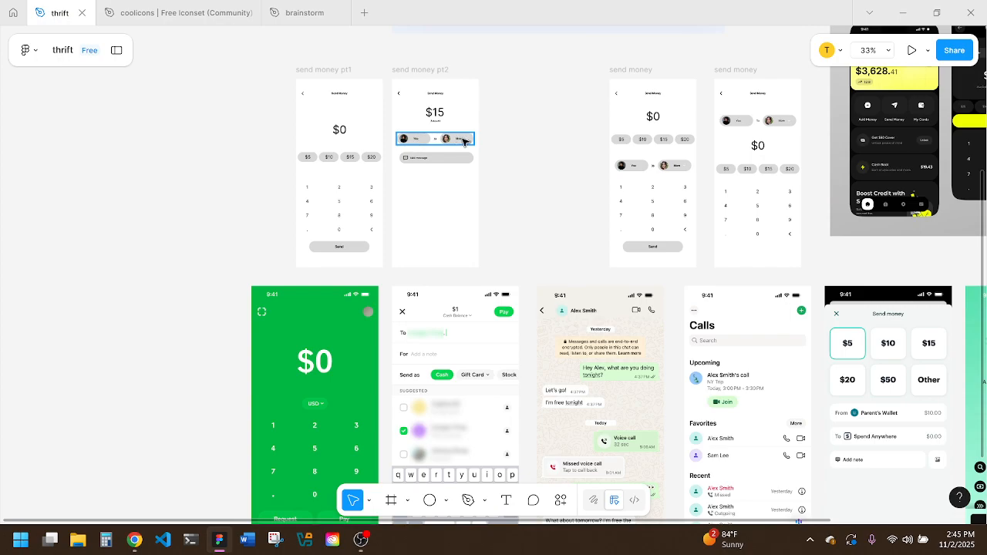
Step: Try to make the Add message field's rectangle taller in the send money pt2 frame
left_click(437, 160)
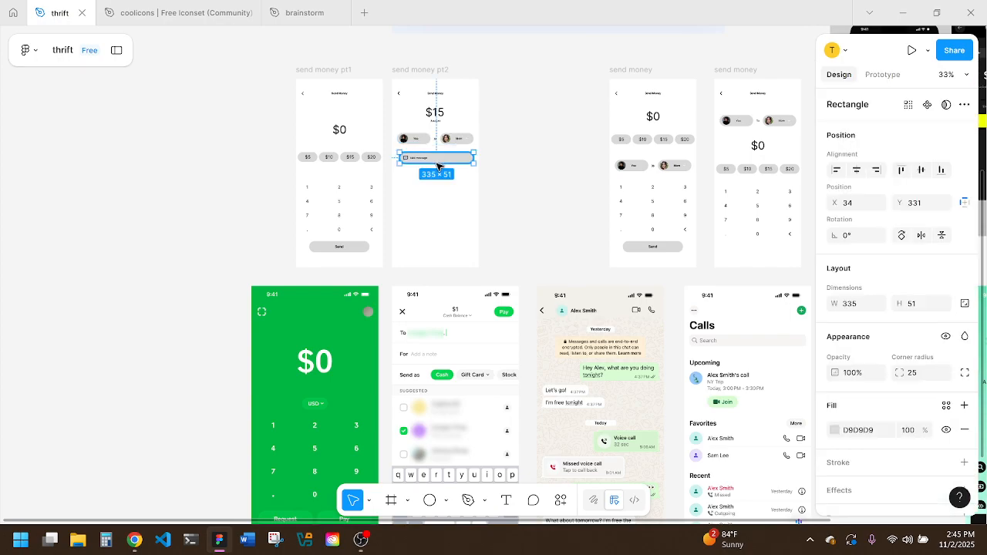
left_click_drag(437, 164, 438, 171)
left_click(458, 215)
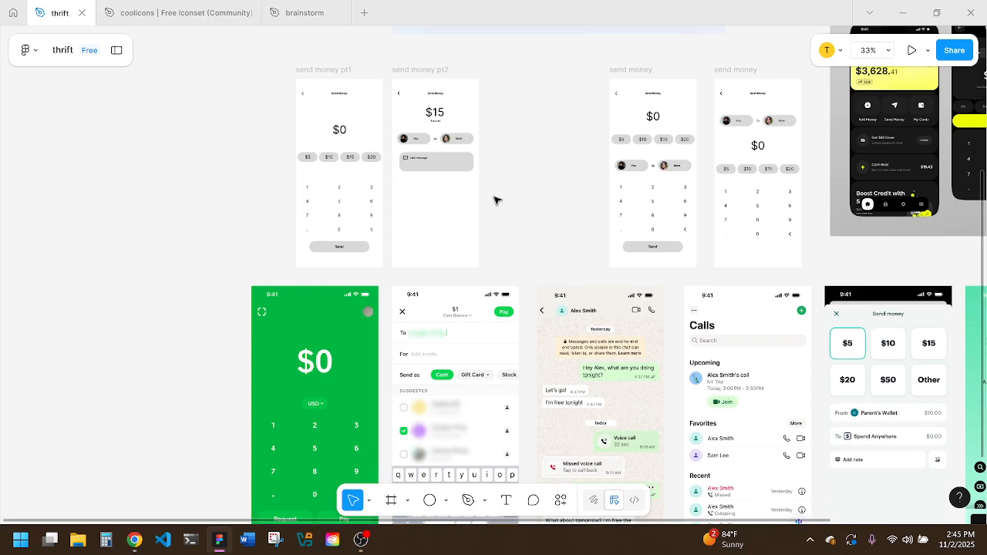
key("ctrl+z")
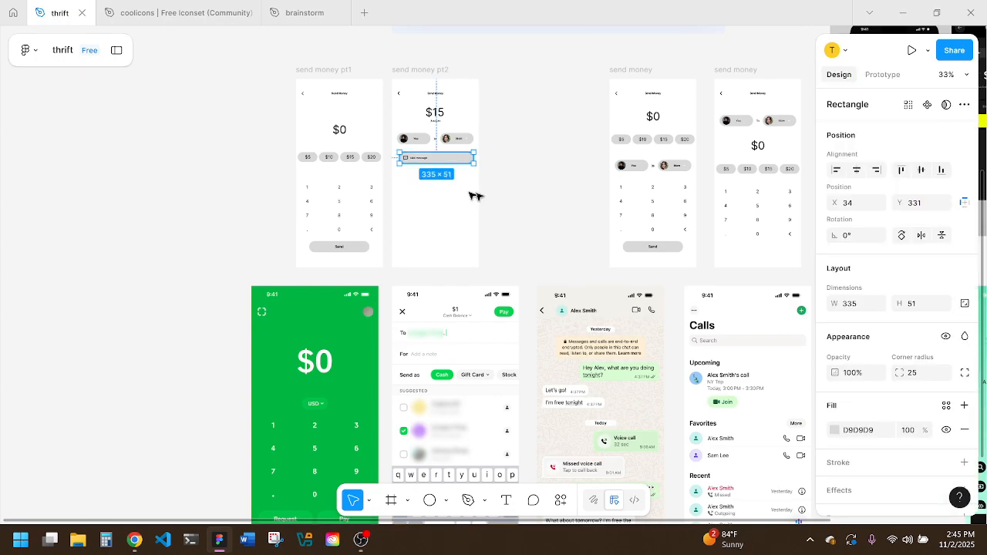
left_click(465, 195)
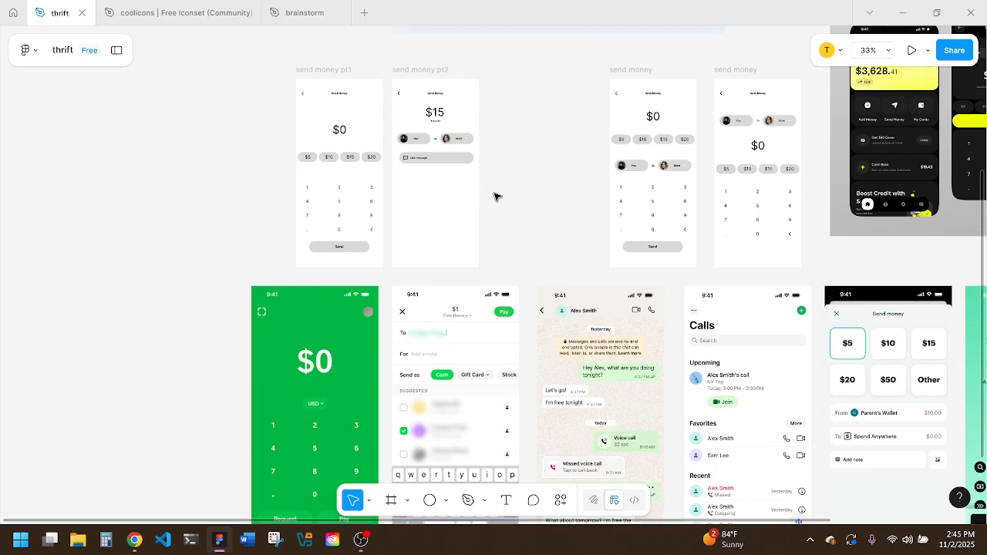
Step: Delete the grey pill backgrounds behind You and Mom in the send money pt2 frame
scroll(495, 196, "down", 2)
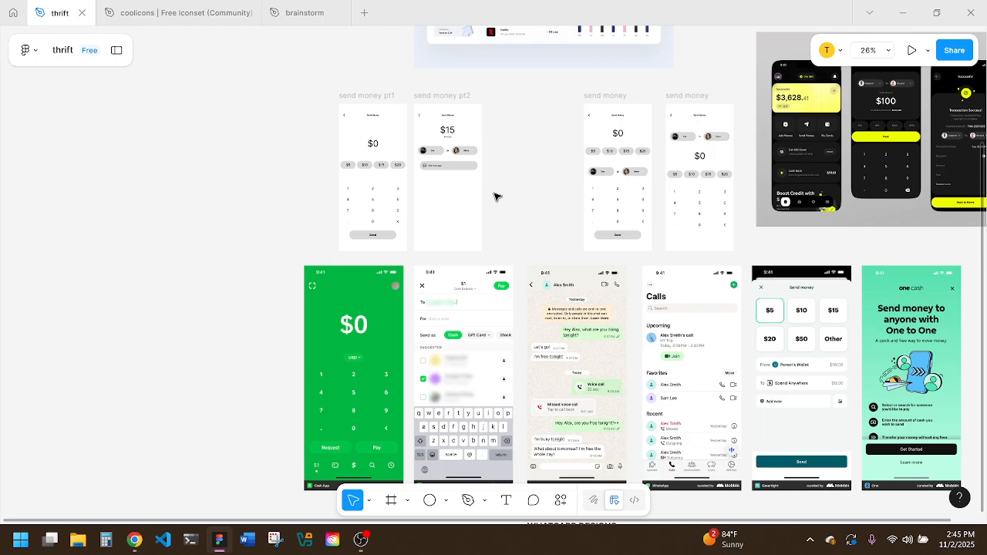
left_click(477, 153)
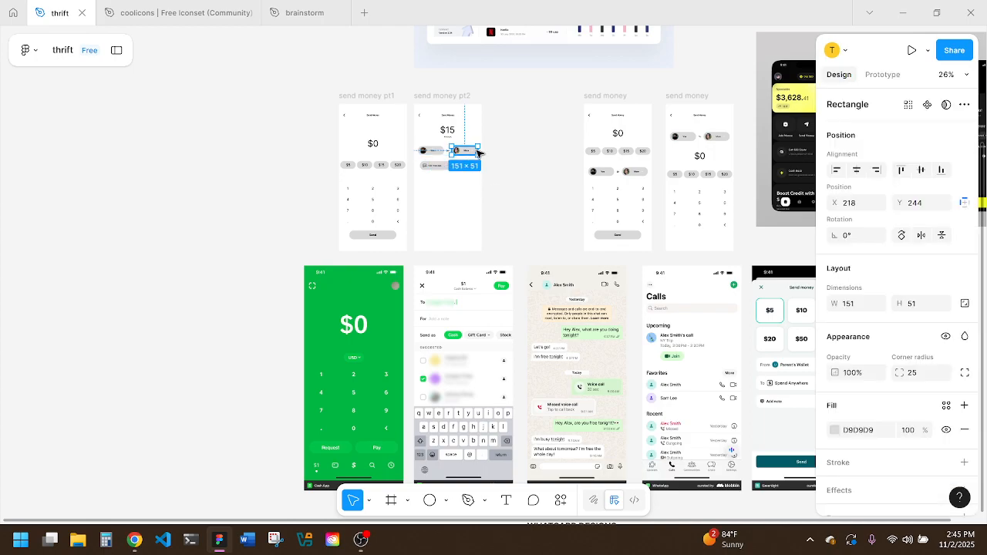
key("shift+backslash")
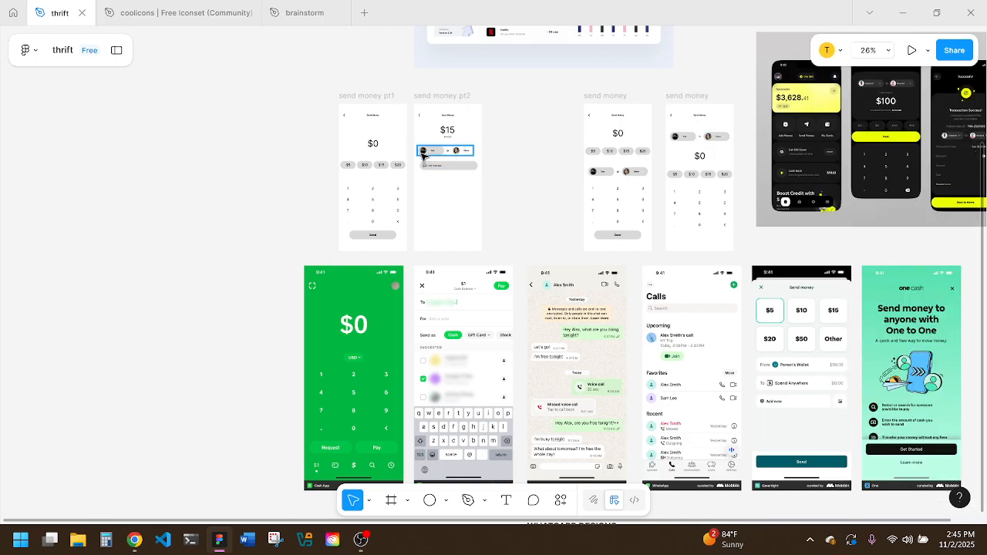
scroll(478, 152, "up", 3)
key("shift+backslash")
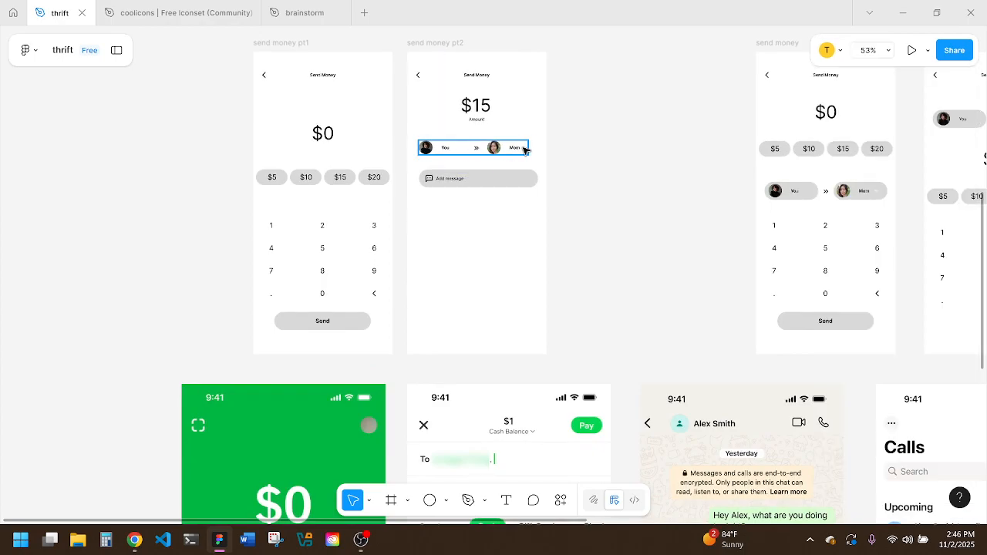
Step: Add a black 000000 stroke at 100% opacity to the dropdown arrow beside Mom in send money pt2
left_click(525, 149)
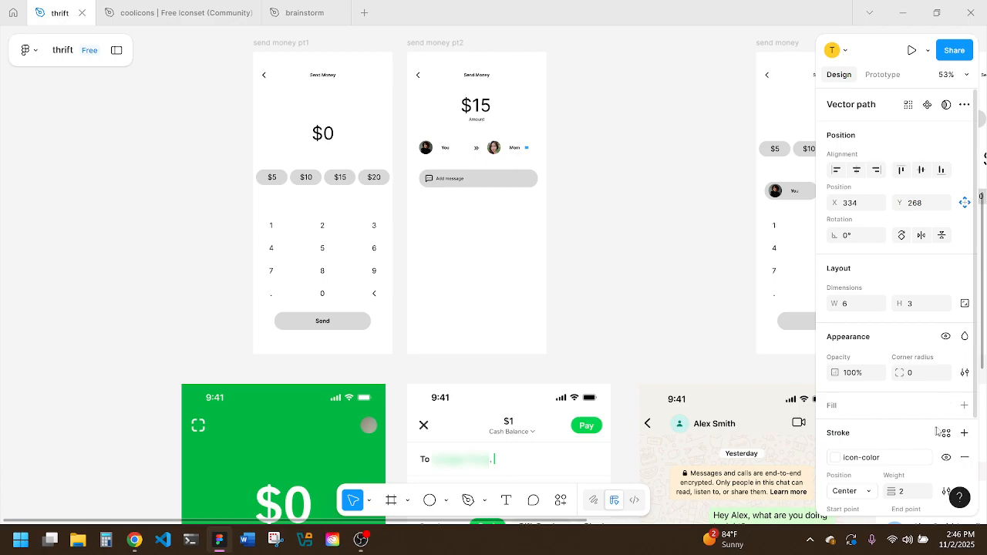
left_click(964, 433)
left_click(834, 457)
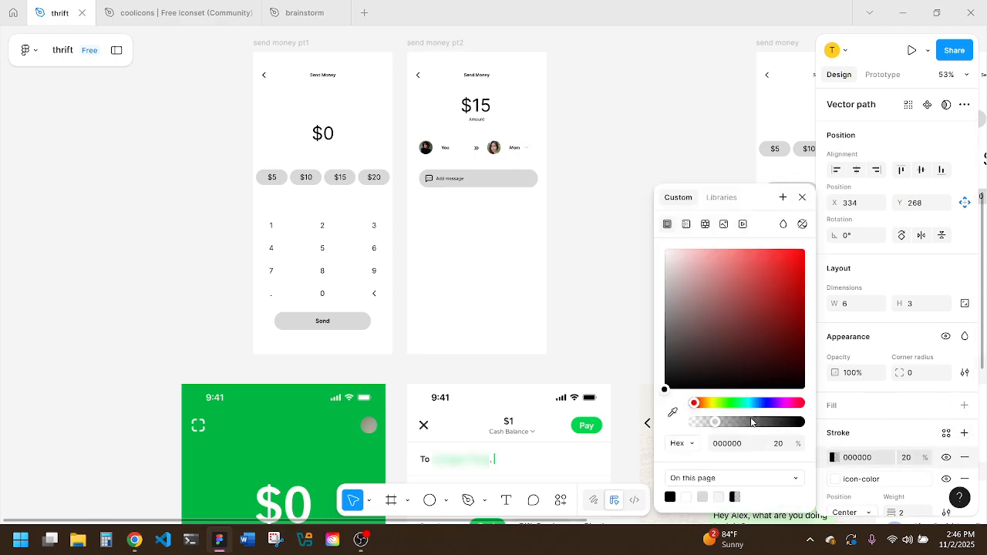
left_click(800, 426)
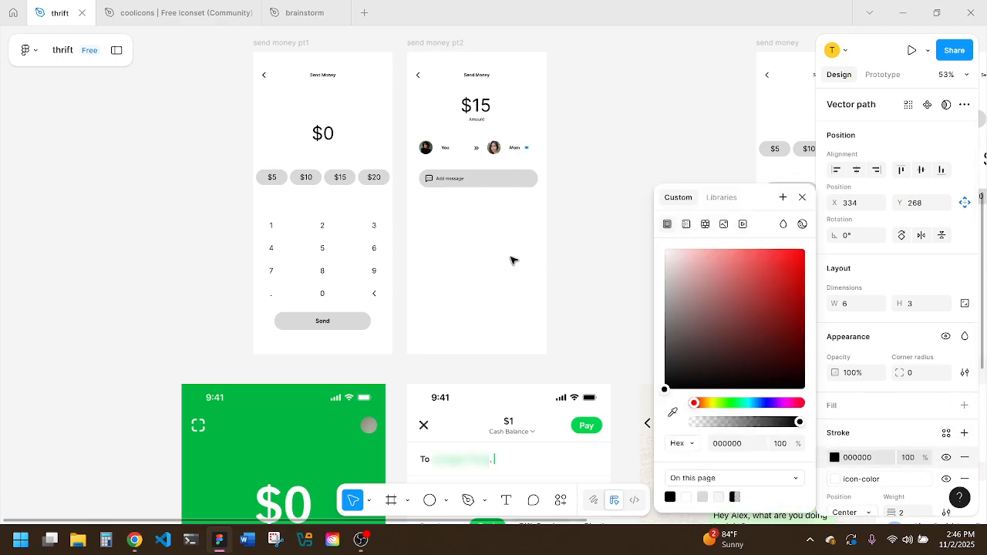
left_click(513, 261)
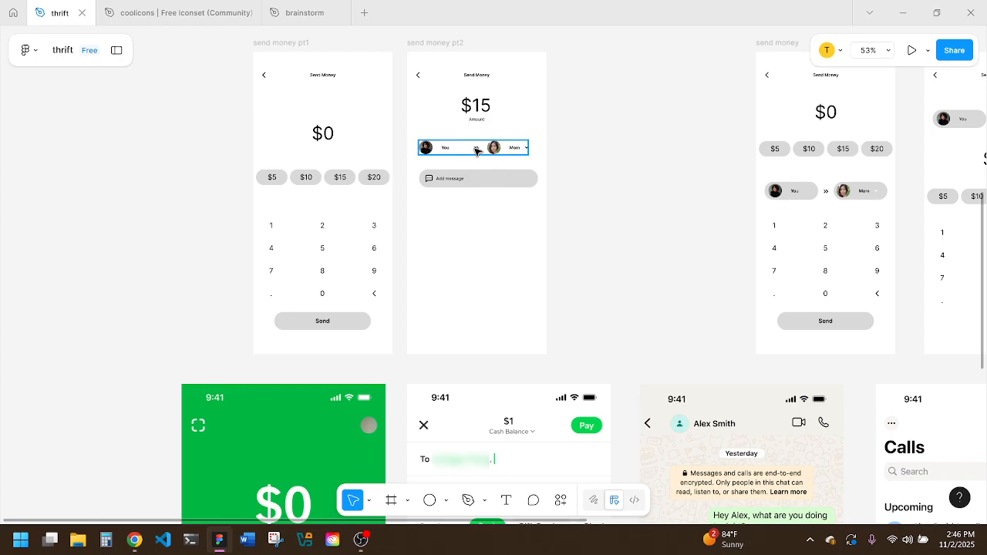
Step: Move the You label and its avatar together closer to the double arrow in the send money pt2 frame
left_click(448, 149)
double_click(446, 150)
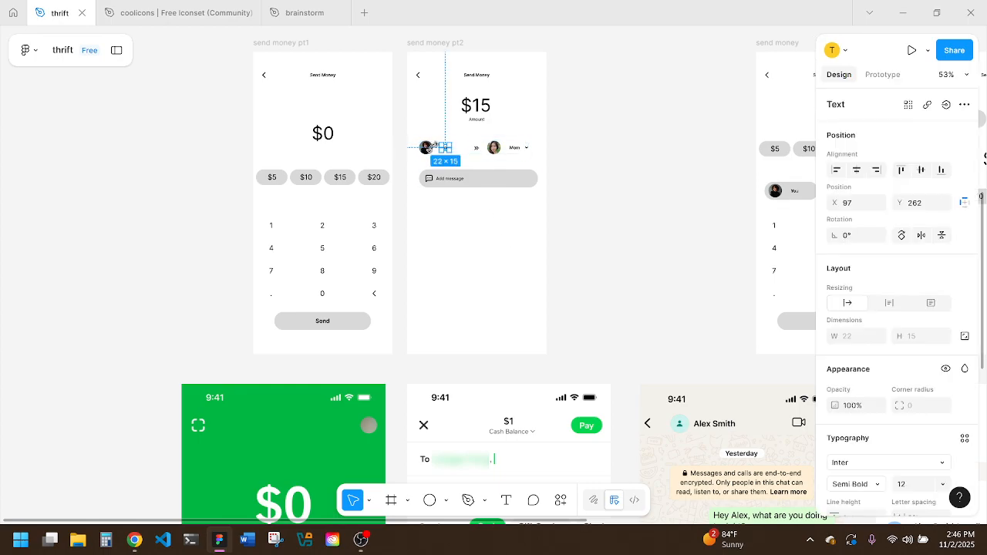
left_click(428, 147, "shift")
left_click_drag(428, 148, 445, 151)
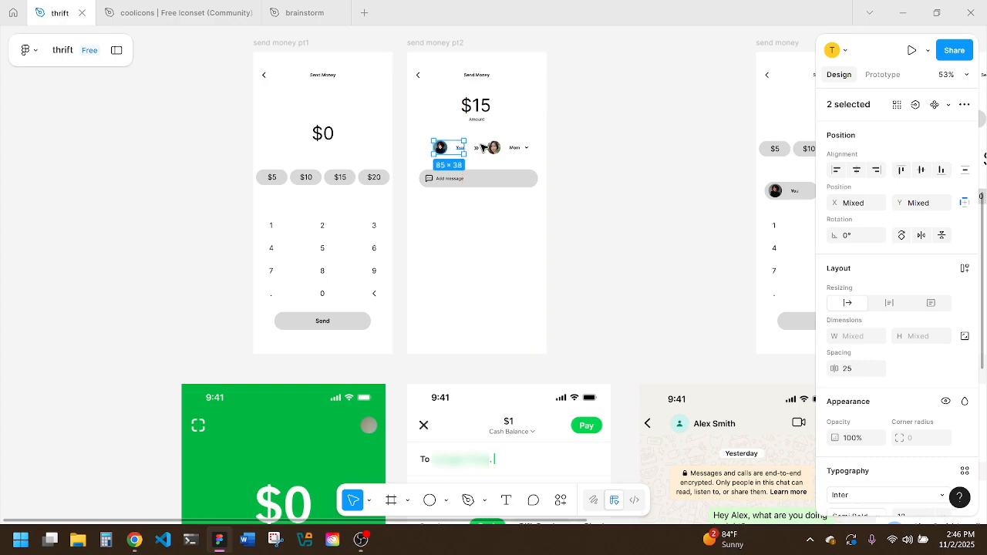
Step: Move Mom's avatar, label and dropdown arrow together slightly farther from the double arrow in the send money pt2 frame
left_click(492, 147)
key("alt")
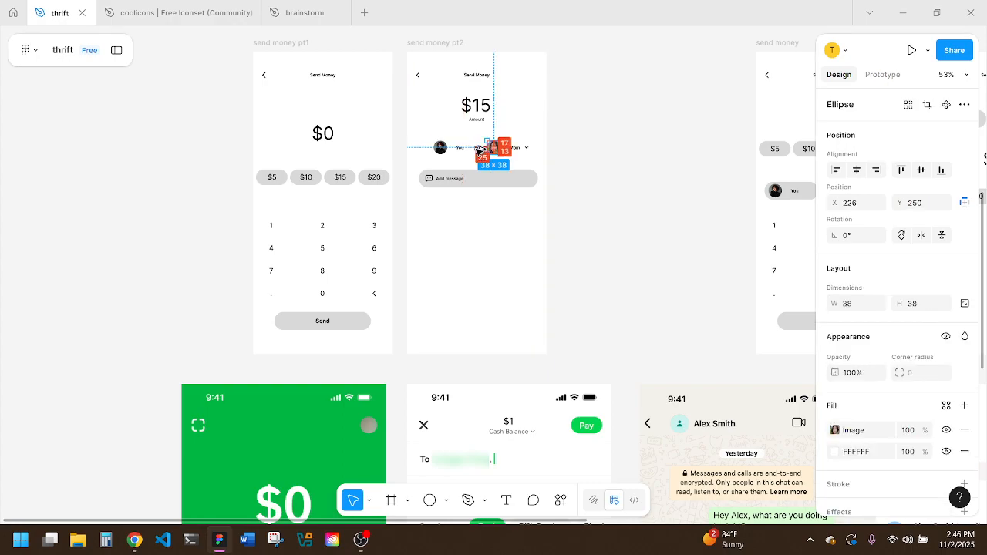
left_click(461, 147)
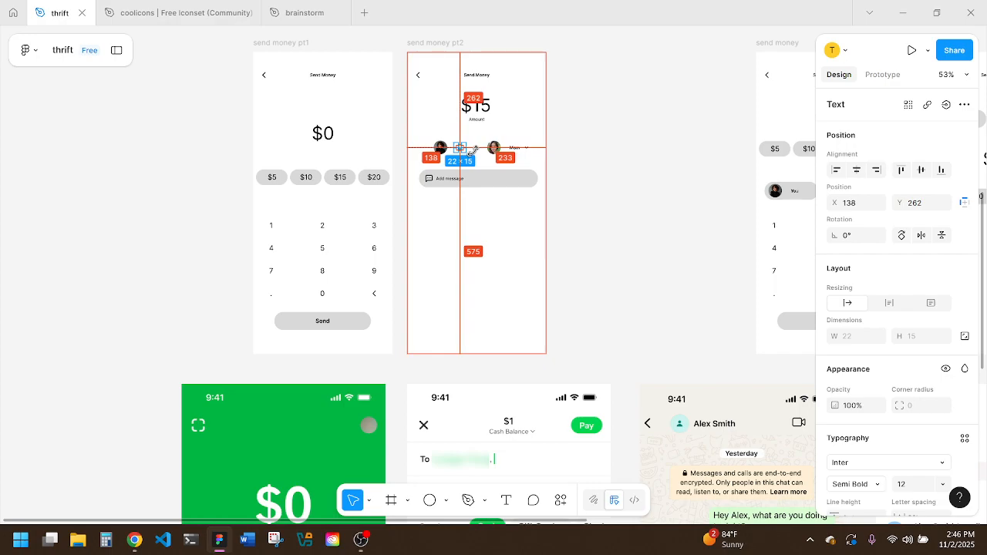
scroll(474, 149, "up", 5)
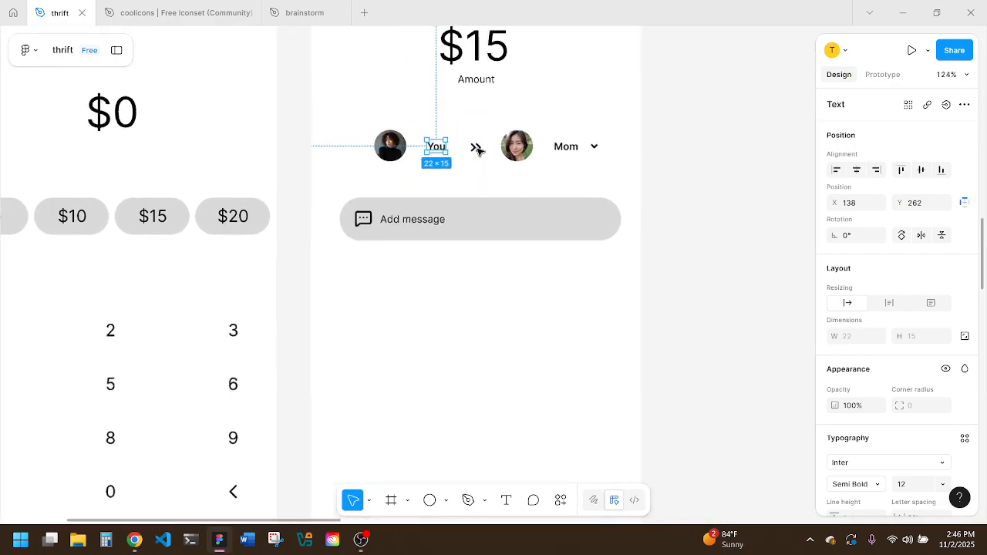
left_click(525, 148)
left_click(571, 148, "shift")
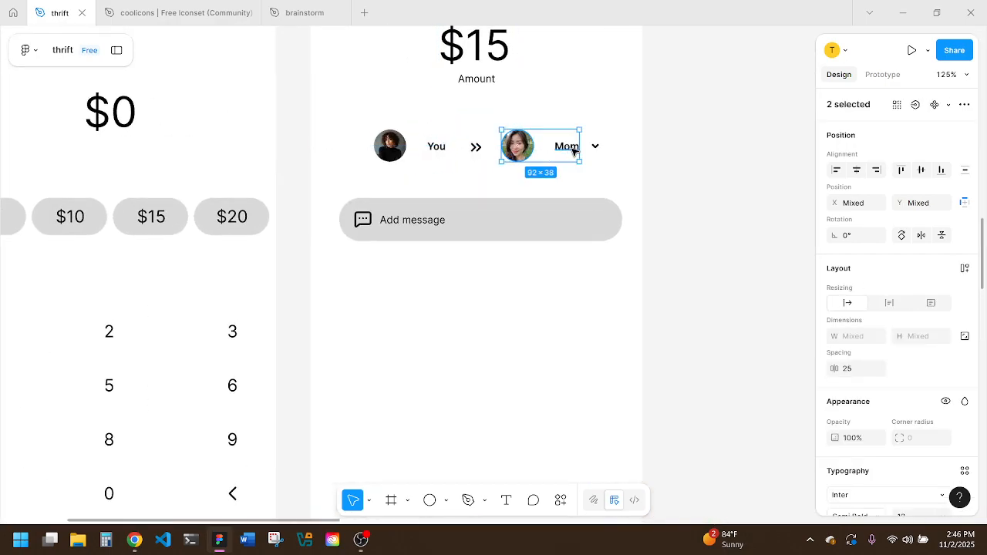
left_click(596, 146, "shift")
key("Right")
key("Right")
key("Right")
key("Right")
key("Right")
key("Right")
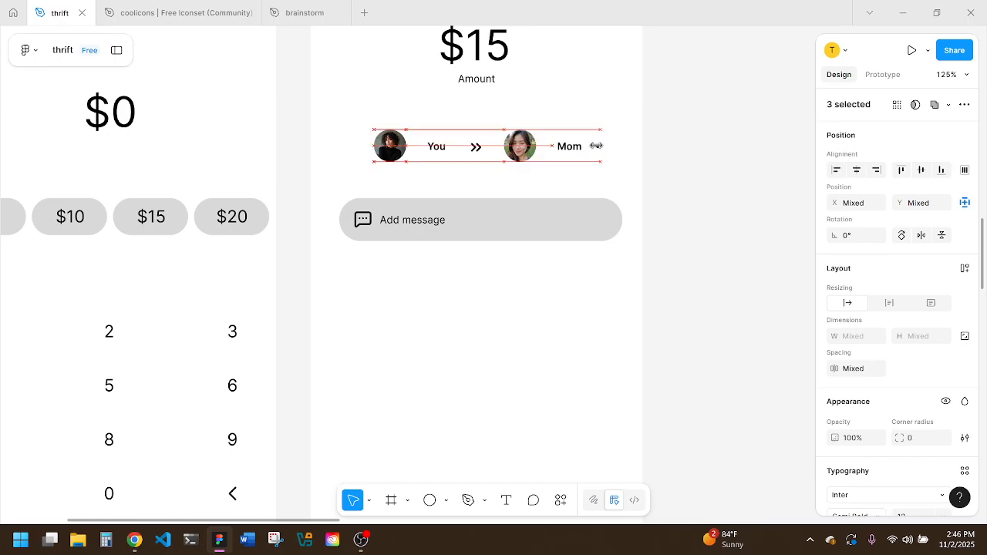
key("alt")
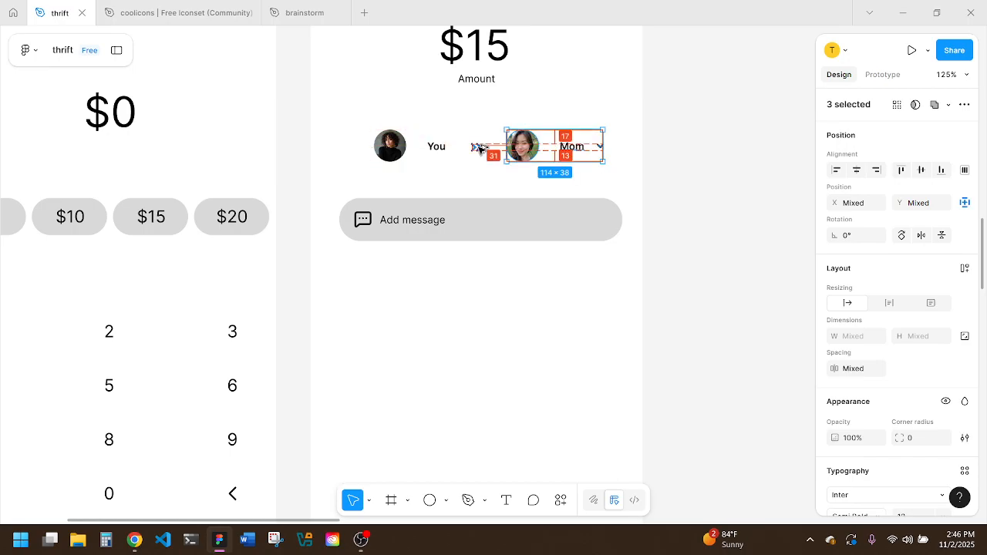
Step: Center the whole You-to-Mom recipient row group horizontally in the send money pt2 frame
left_click(532, 188)
left_click(533, 159)
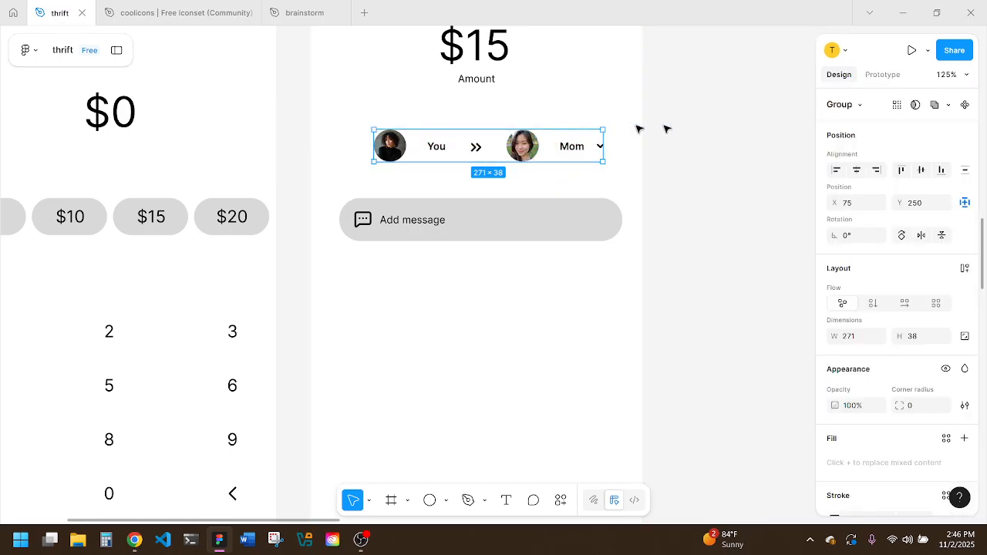
left_click(856, 171)
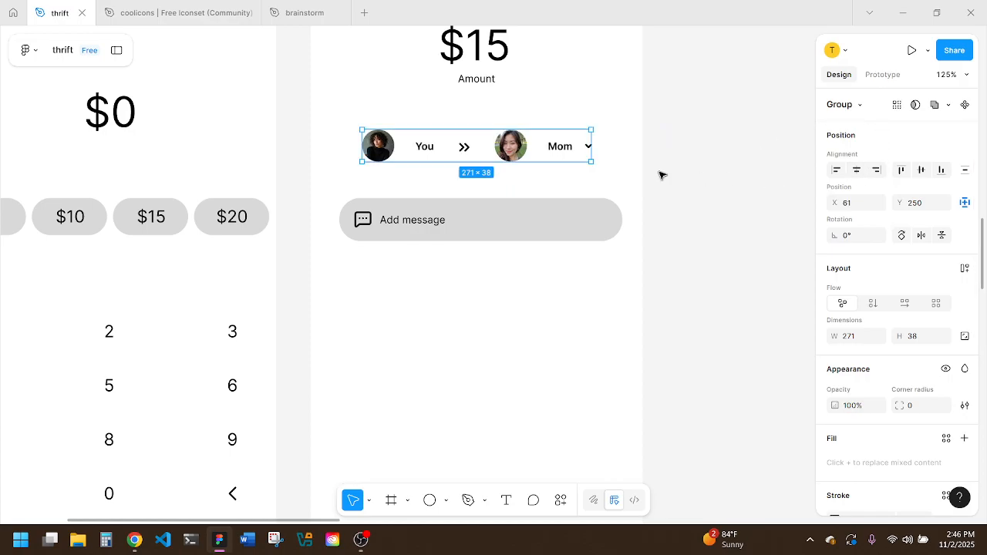
key("Escape")
scroll(587, 176, "down", 5)
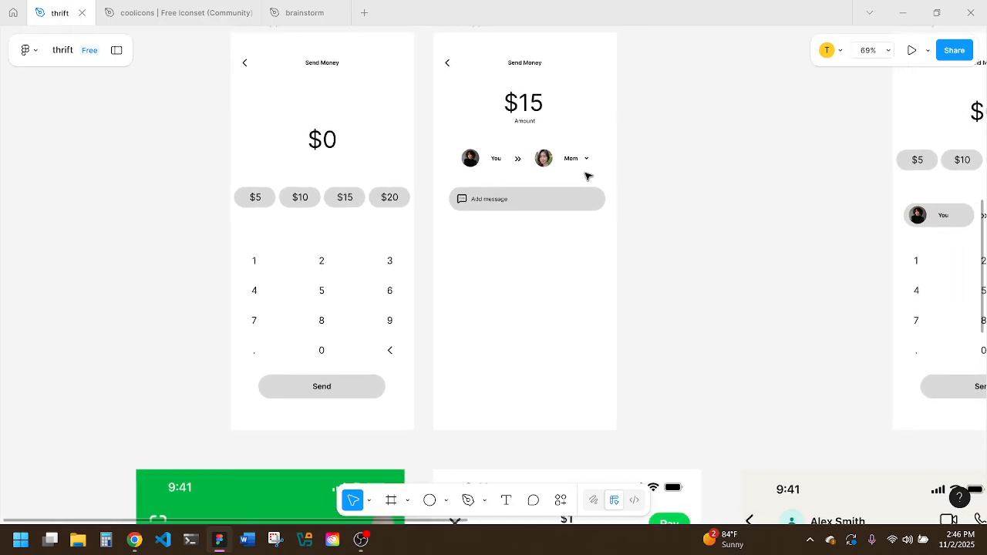
scroll(587, 176, "up", 2)
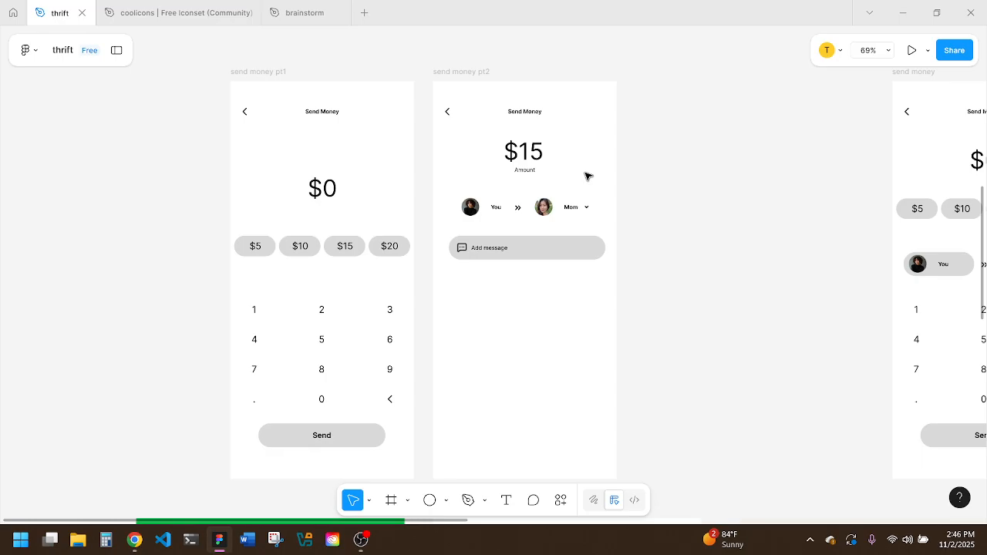
Step: Delete the double arrow, the You label and the You avatar from the recipient row in send money pt2
double_click(517, 207)
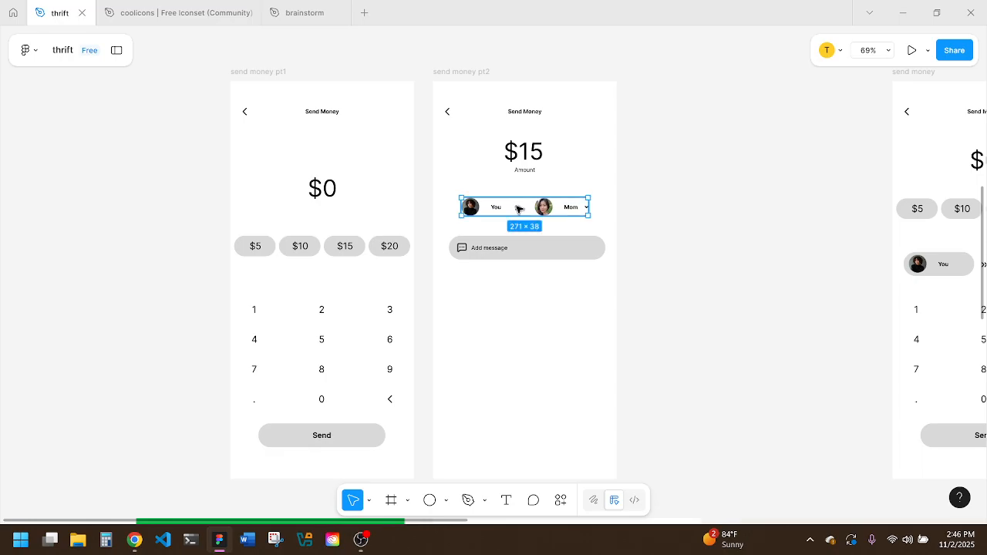
key("Escape")
left_click(500, 209)
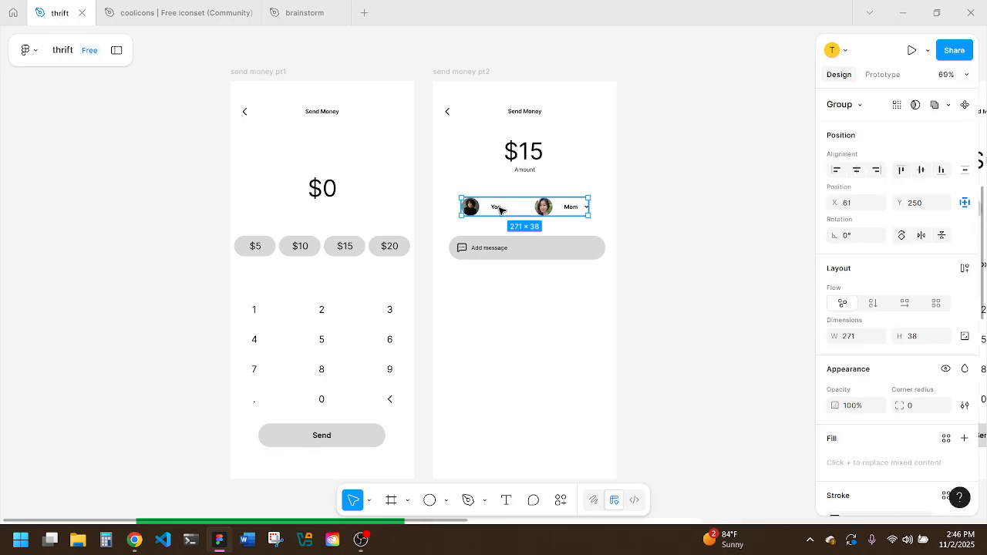
left_click(500, 209)
key("Delete")
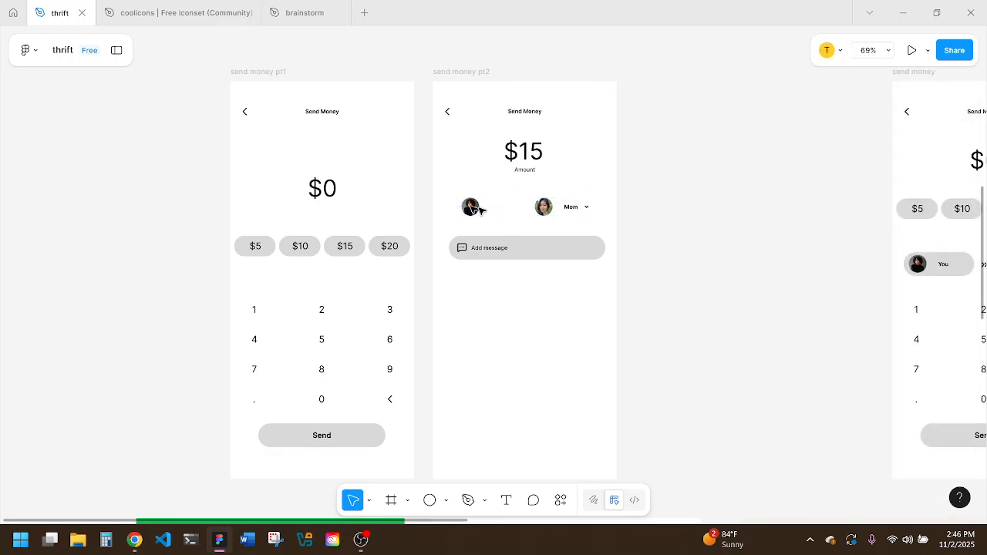
left_click(470, 207)
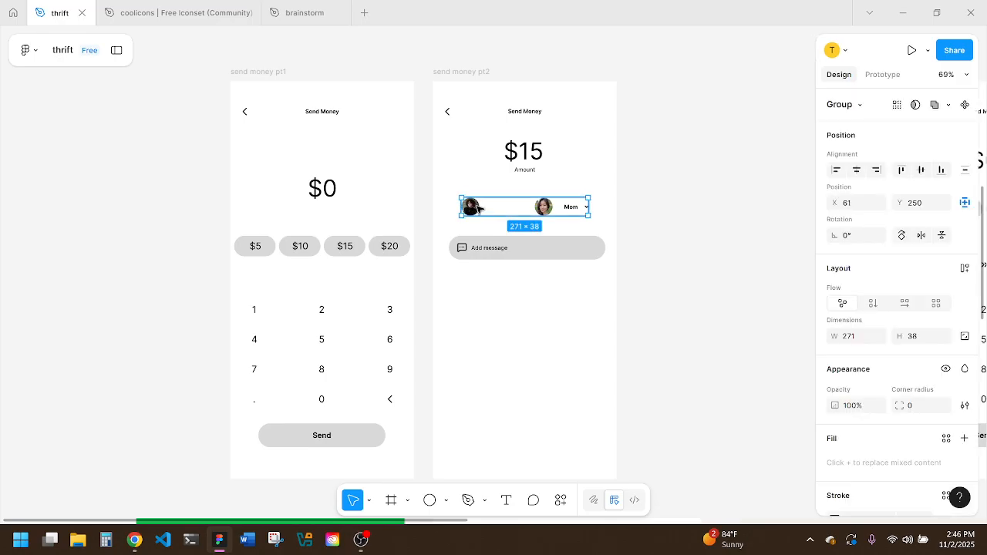
left_click_drag(467, 205, 469, 266)
key("Delete")
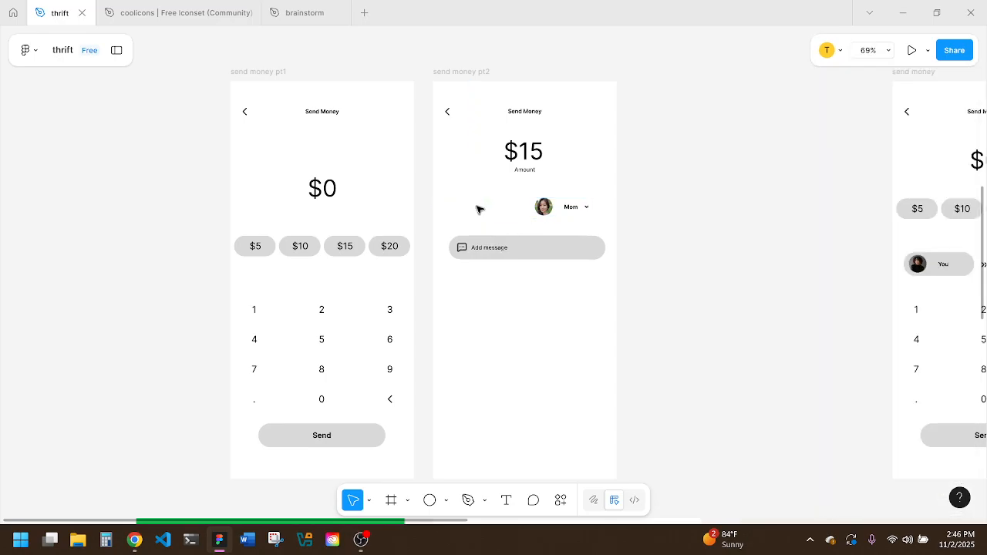
Step: Center the remaining Mom group horizontally in the send money pt2 frame
left_click(573, 215)
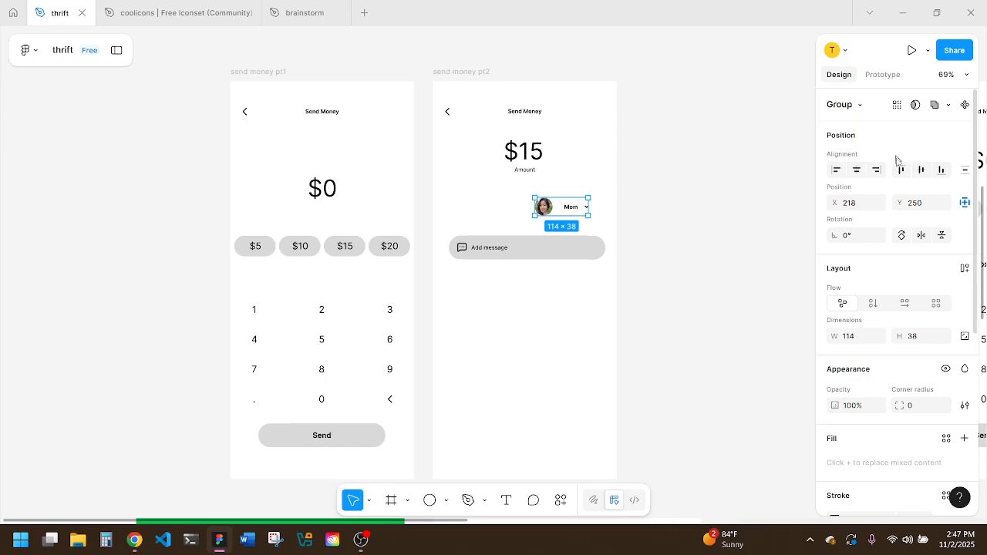
left_click(856, 170)
left_click(584, 203)
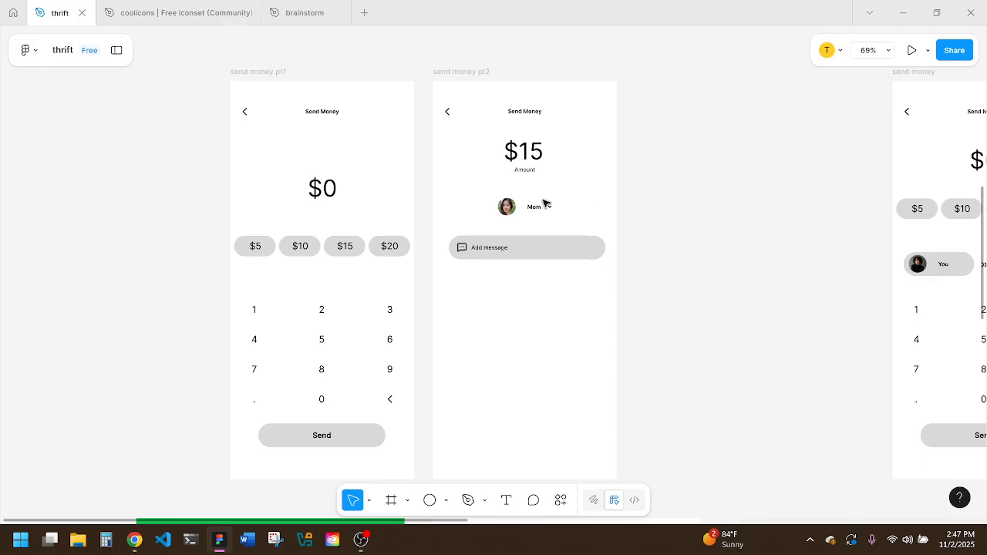
Step: Place a copy of the Amount label to the left of Mom's avatar in send money pt2 and change its text to To
left_click(520, 172)
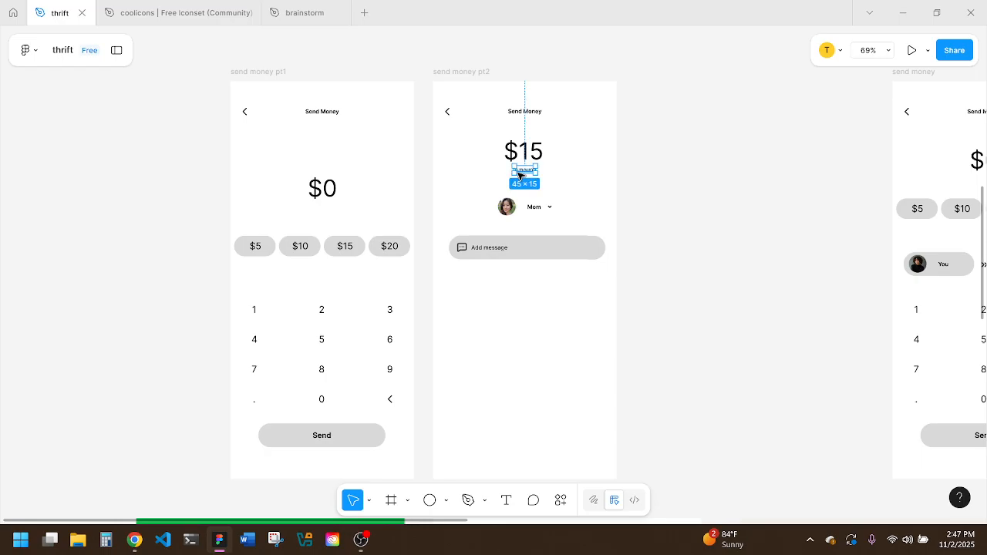
left_click_drag(520, 175, 465, 211)
double_click(465, 210)
key("ctrl+c")
key("Caps_Lock")
type("TO")
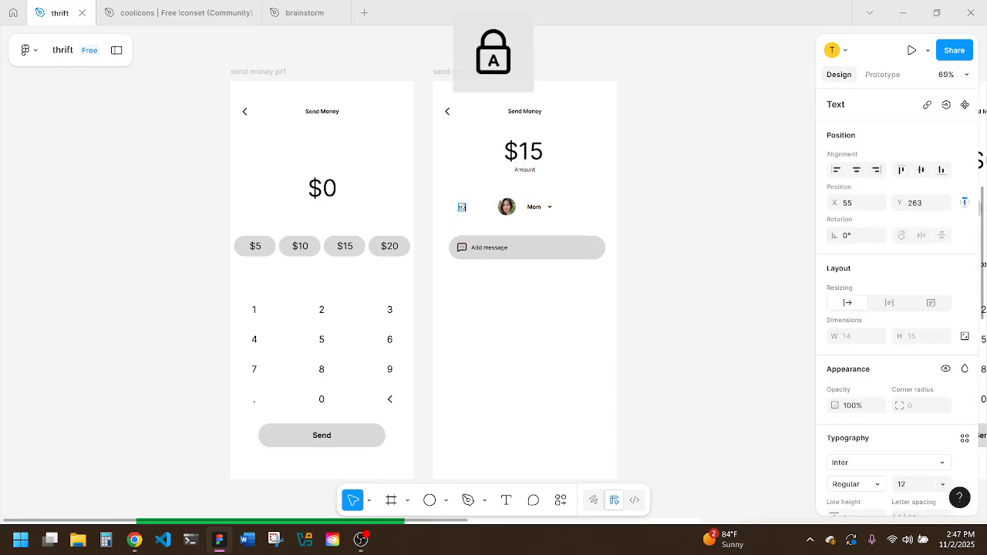
key("BackSpace")
key("Caps_Lock")
type("o")
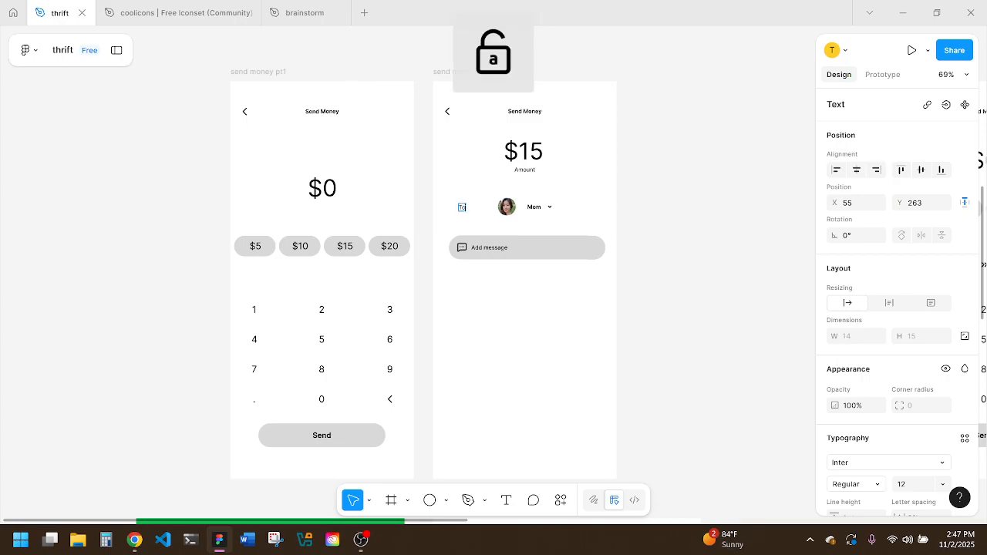
left_click(505, 228)
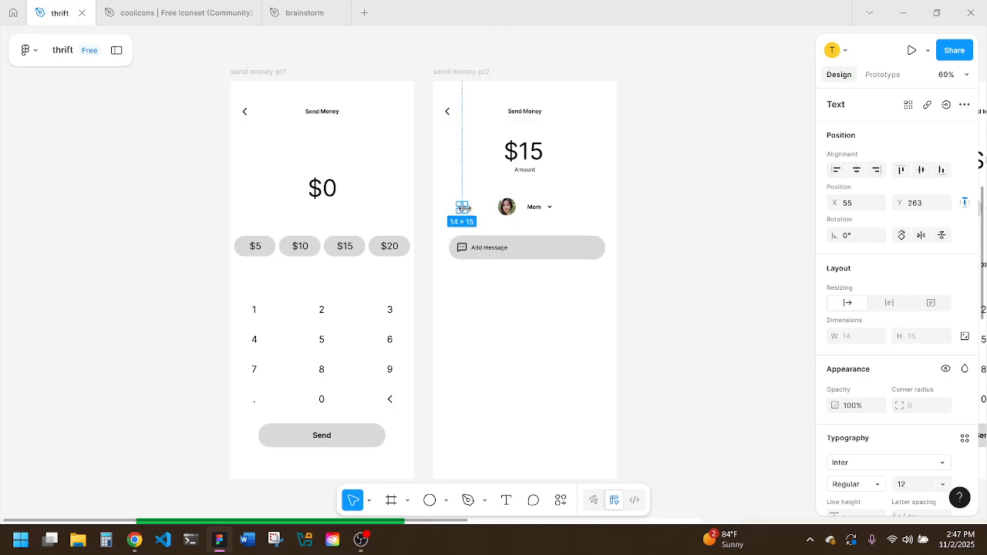
left_click(506, 224)
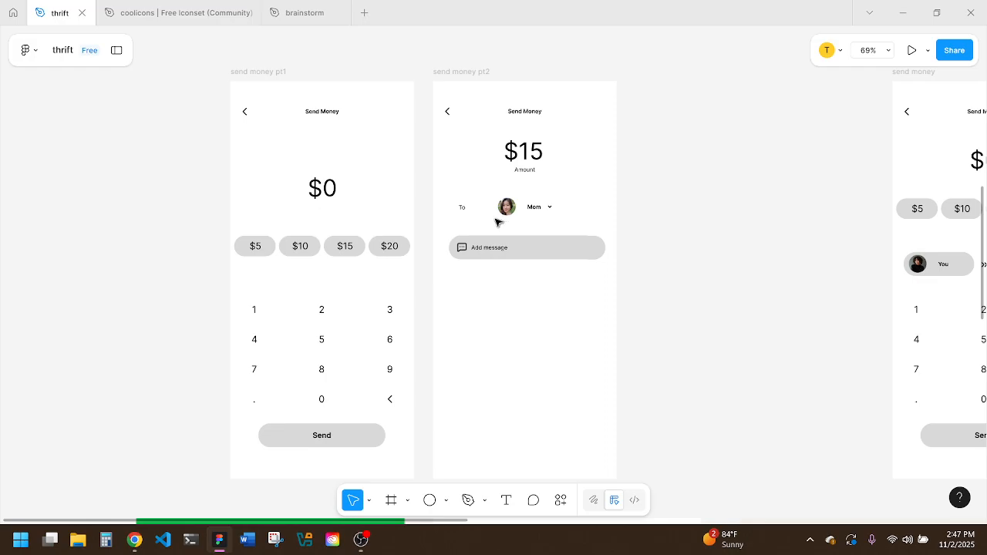
Step: Move the To label closer to Mom's avatar, then group it with the Mom row and center the group horizontally
left_click_drag(463, 212, 516, 215)
left_click(506, 212, "shift")
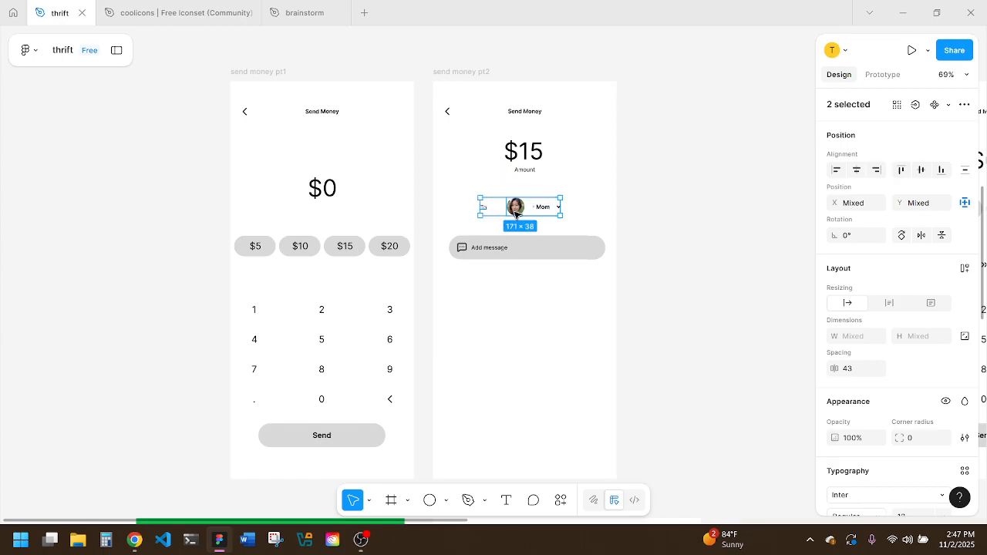
key("ctrl+g")
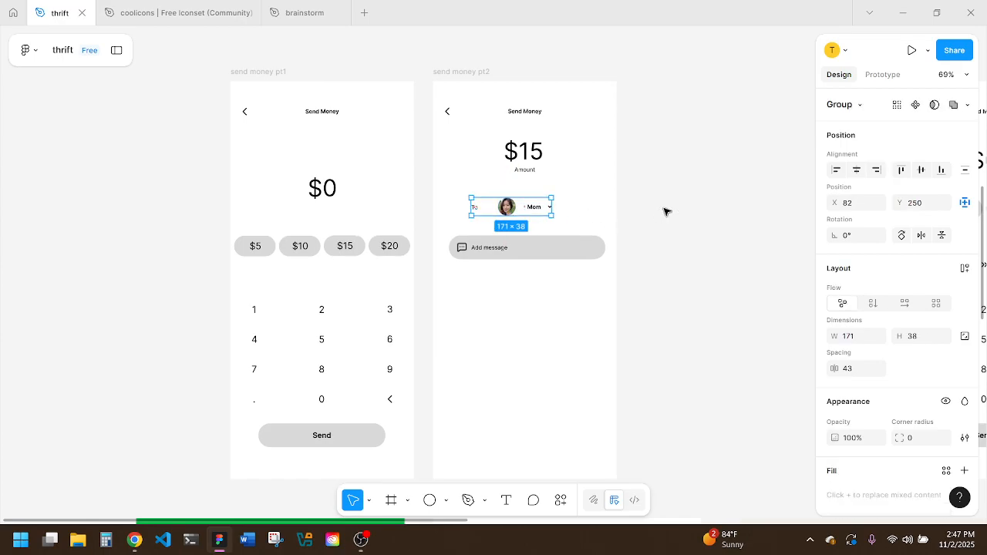
left_click(857, 169)
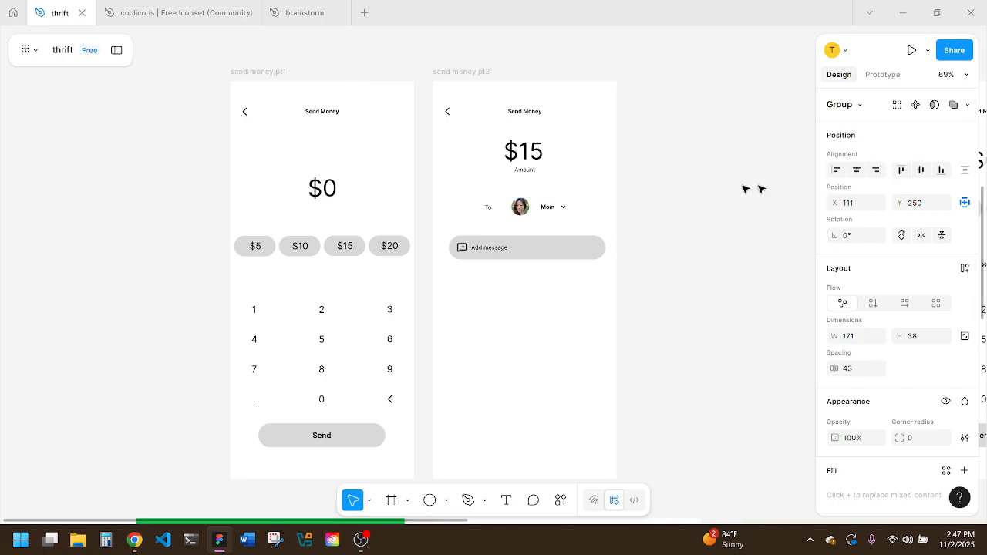
left_click(581, 185)
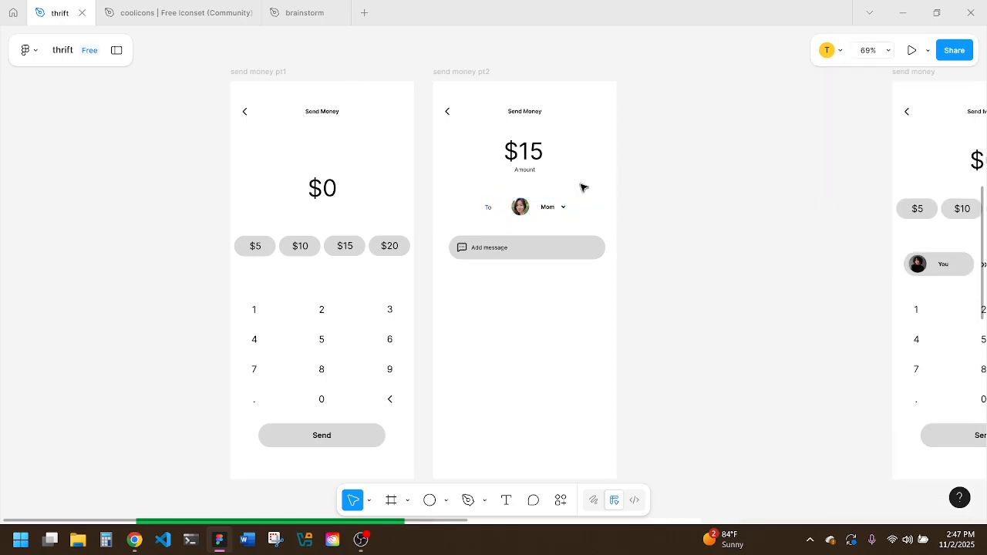
Step: Try to delete the Amount label and move the $15 text slightly lower in the send money pt2 frame
left_click(529, 170)
key("Delete")
mouse_move(532, 153)
left_mouse_down()
mouse_move(530, 161)
mouse_move(532, 151)
left_mouse_up()
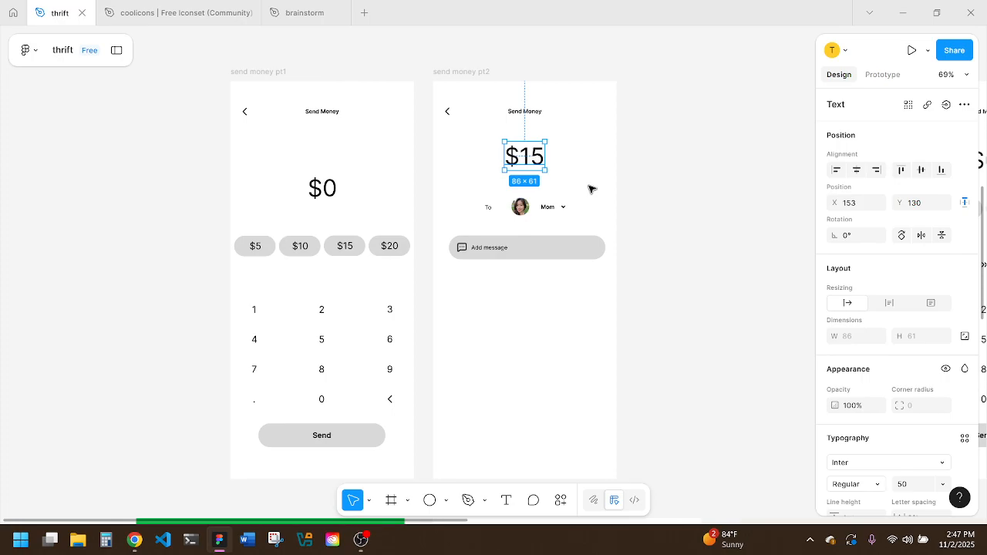
left_click(592, 189)
key("ctrl+v")
left_click(581, 179)
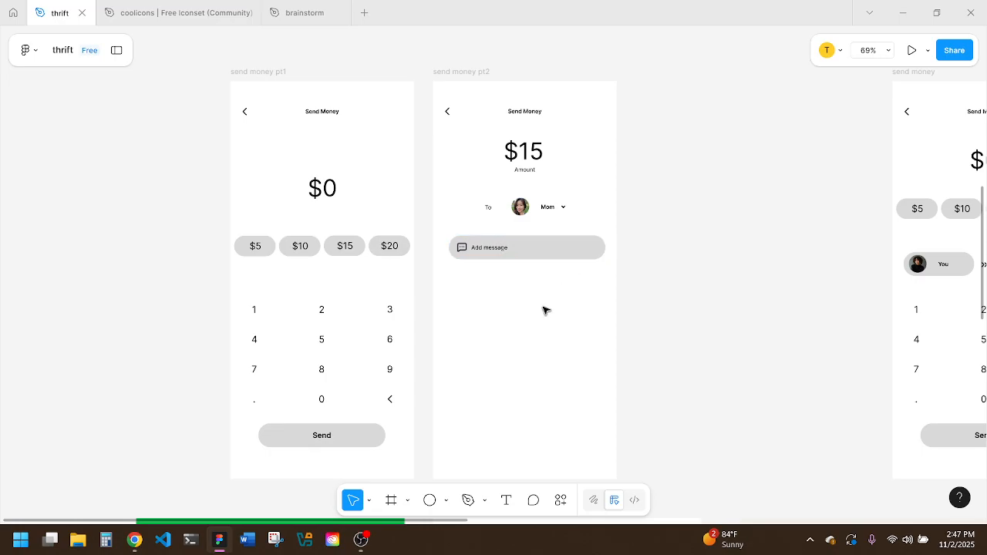
Step: Remove the Add message rectangle's grey fill and give it a black 000000 inside stroke at 100% with weight 1
left_click(537, 258)
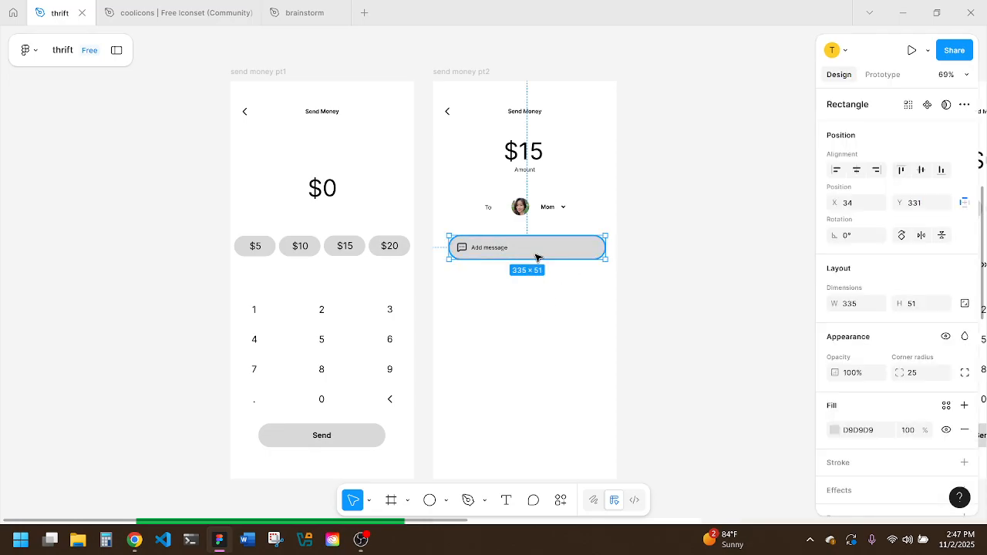
left_click(963, 430)
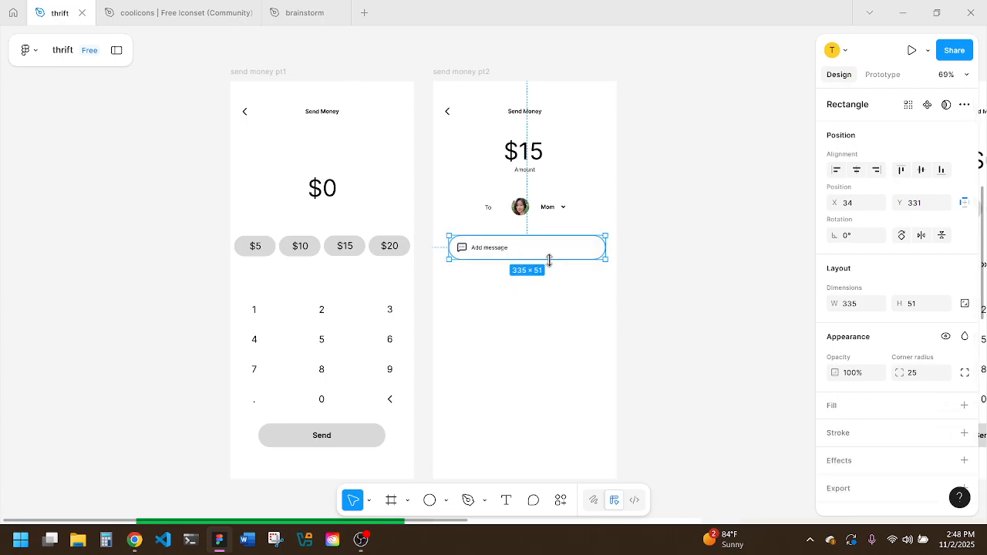
left_click(963, 434)
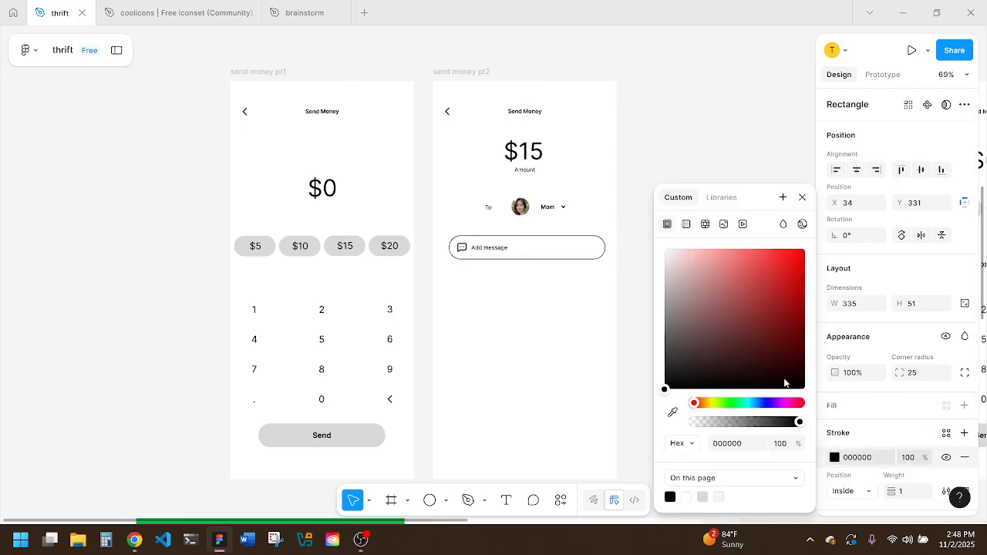
left_click(586, 291)
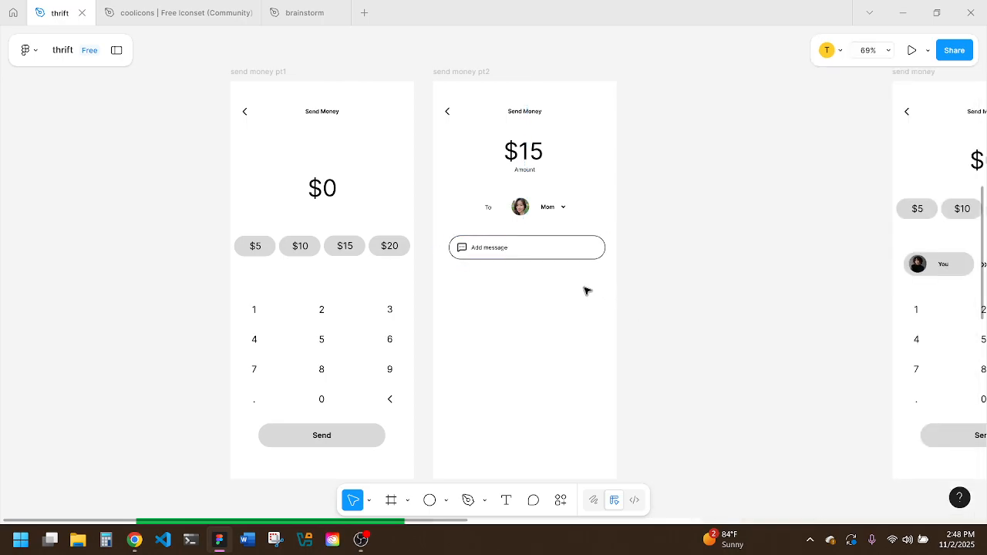
Step: Delete the message icon in the Add message field and shift the Add message text left into its place
left_click(464, 247)
key("Delete")
left_click(484, 250)
left_click_drag(493, 251, 482, 249)
left_click(510, 305)
Step: Add a D9D9D9 fill at 100% opacity to the Add message field's rectangle in send money pt2
left_click(554, 259)
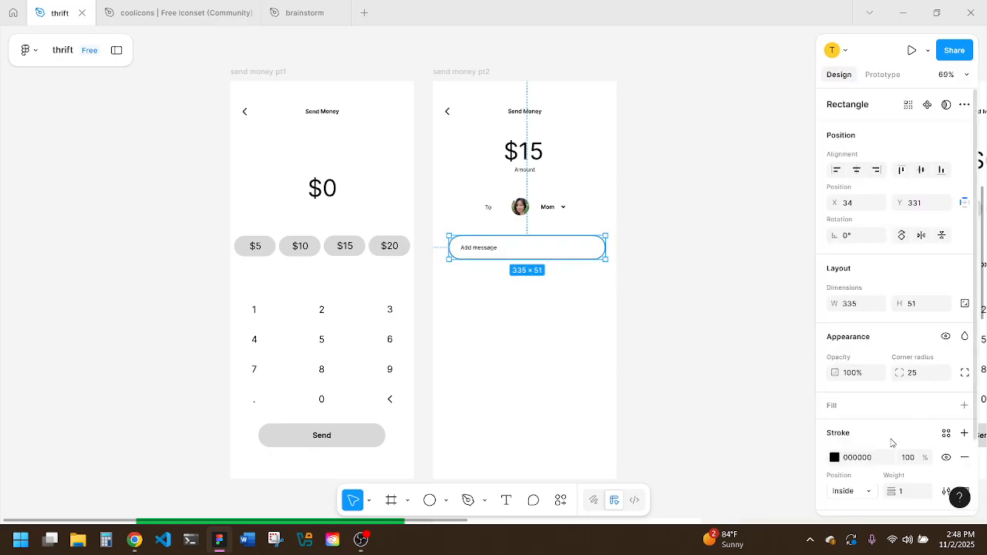
left_click(965, 406)
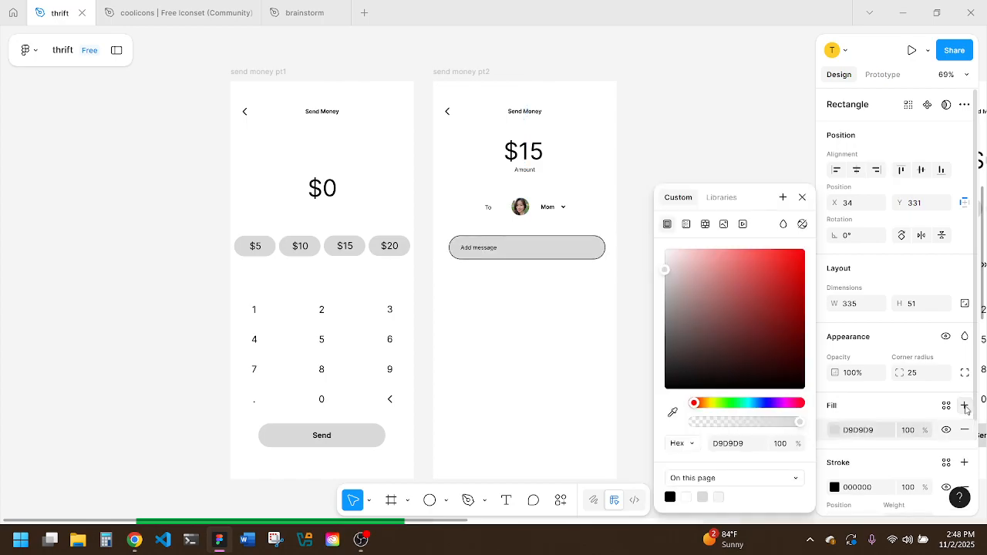
left_click(863, 409)
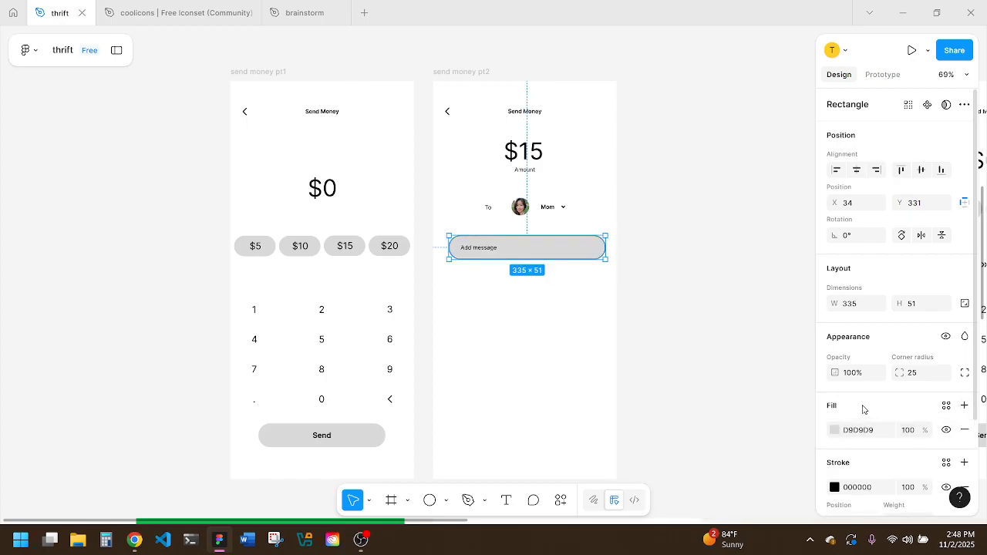
Step: Add a black 000000 inside stroke with weight 1 to the $5, $10, $15 and $20 rectangles in send money pt1
left_click(406, 251)
left_click(344, 251, "shift")
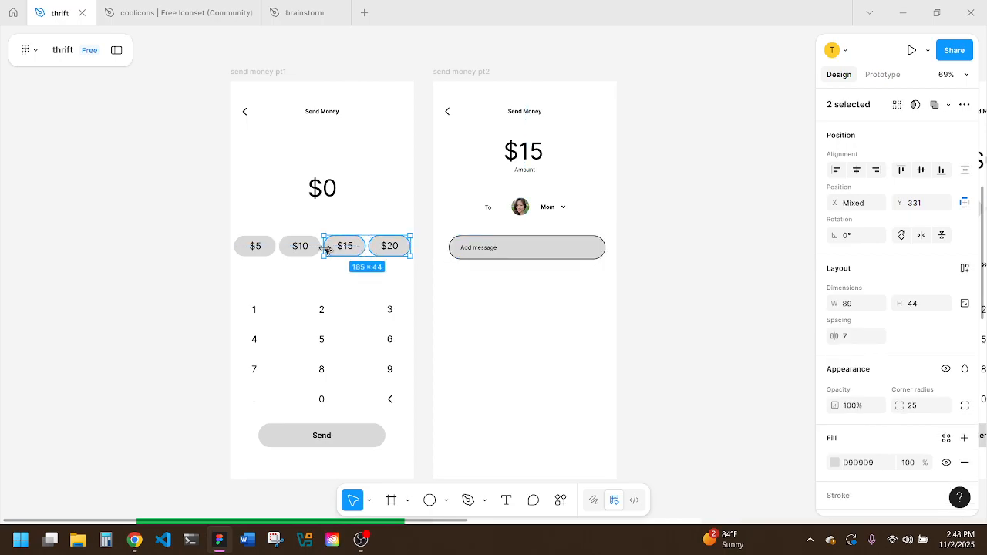
left_click(308, 247, "shift")
left_click(313, 247, "shift")
left_click(303, 247, "shift")
left_click(270, 246, "shift")
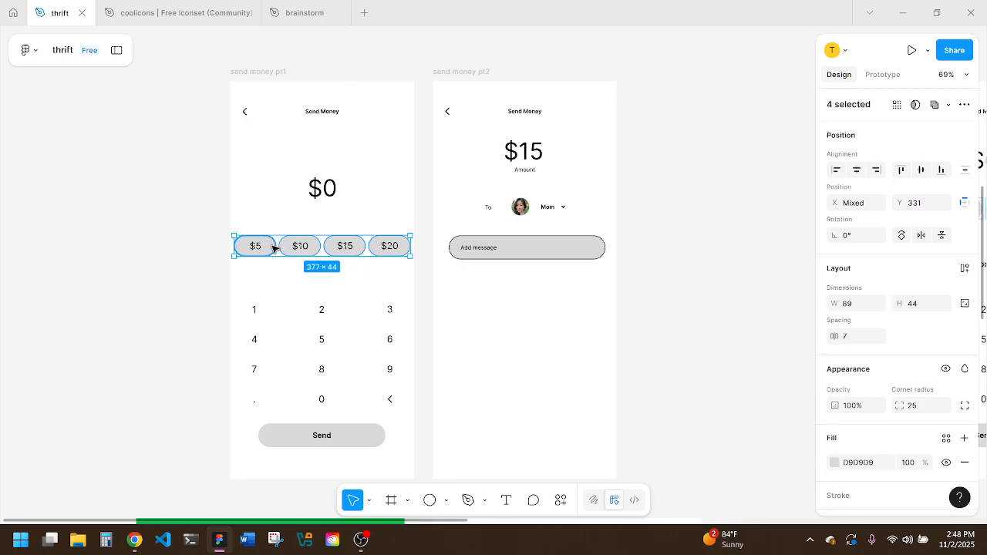
scroll(933, 433, "down", 1)
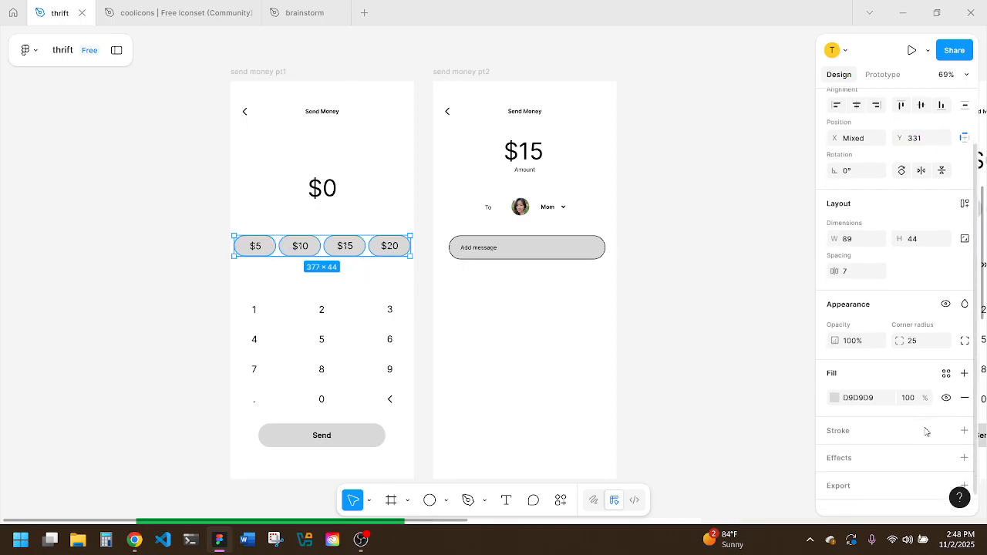
left_click(964, 429)
left_click(834, 454)
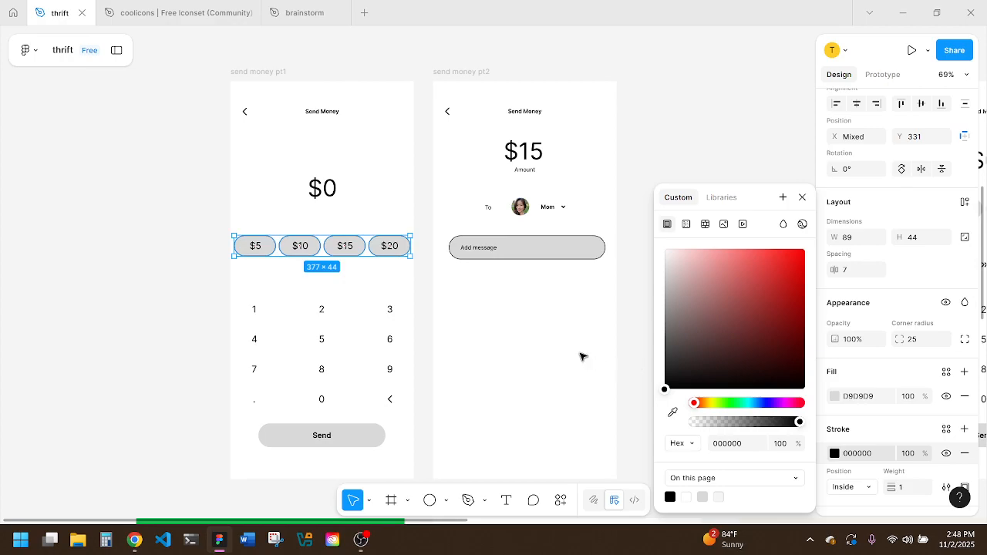
left_click(583, 357)
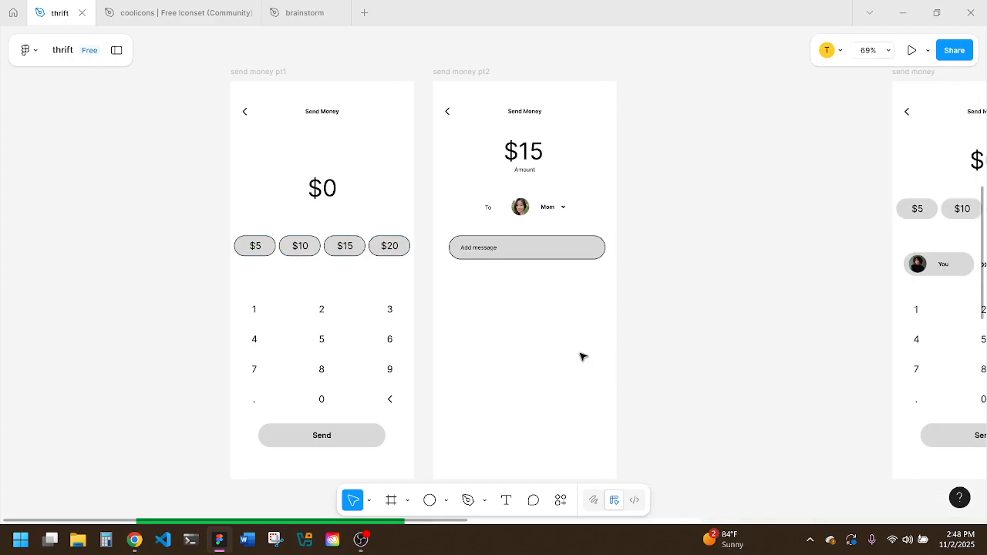
Step: Add a black 000000 stroke at 100% to the Send button's rectangle in send money pt1
left_click(380, 426)
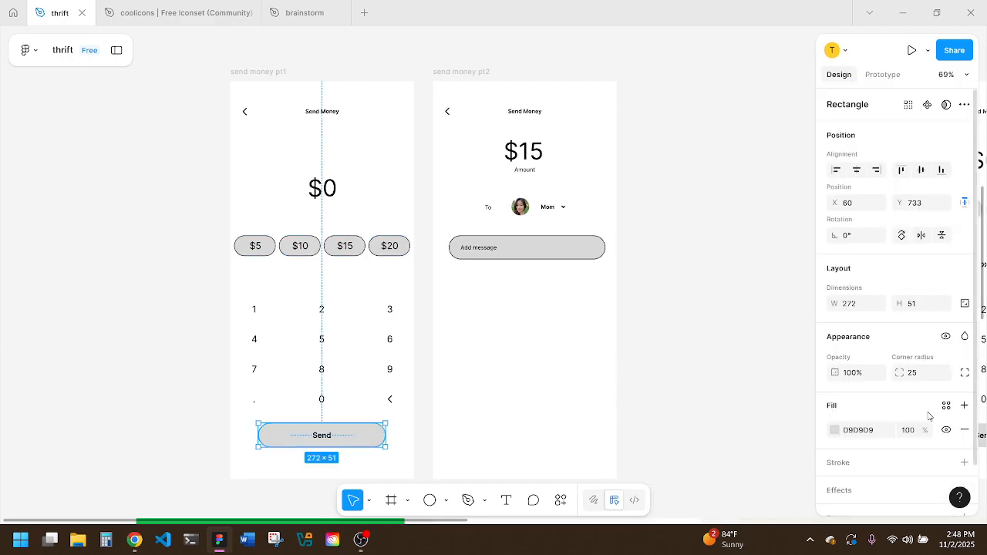
left_click(964, 462)
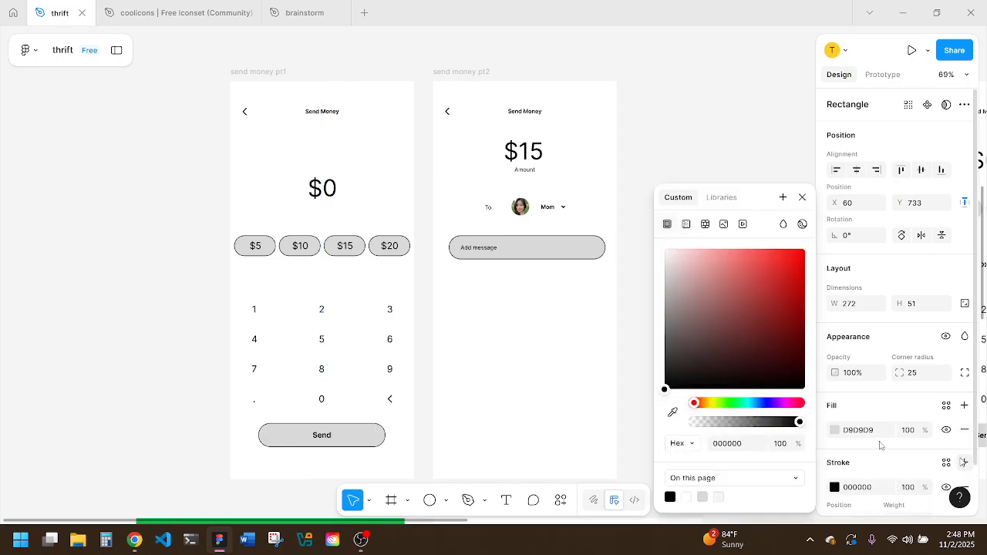
left_click(602, 367)
Step: Compare the send money frames with the payment and contact reference screens below them
scroll(603, 367, "down", 3, "ctrl")
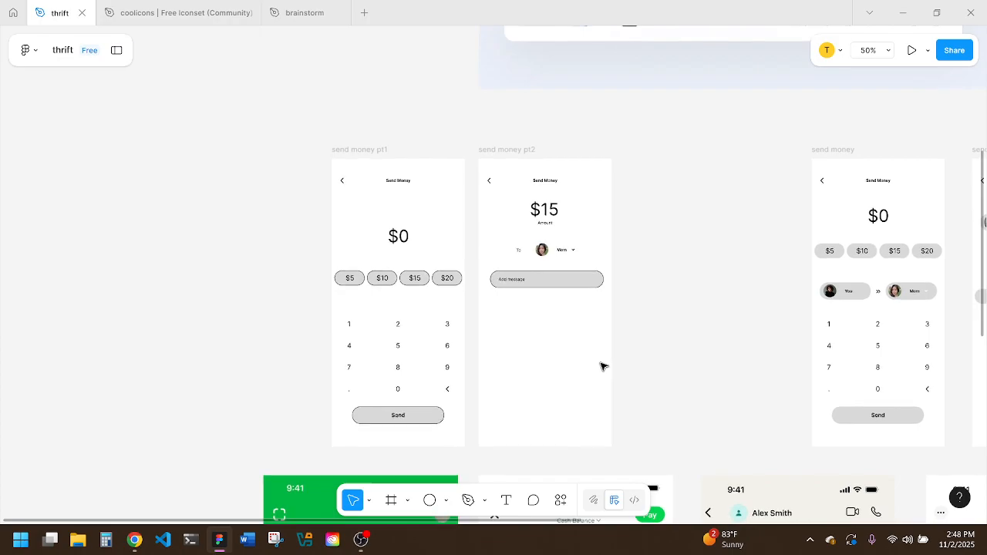
scroll(657, 344, "down", 2)
scroll(657, 344, "down", 3)
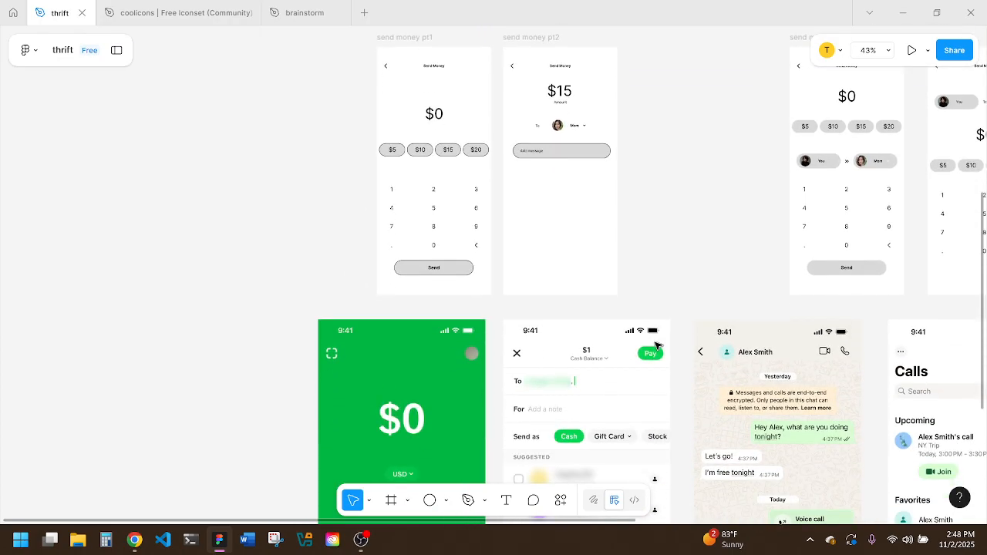
scroll(678, 286, "down", 1)
scroll(681, 277, "down", 1)
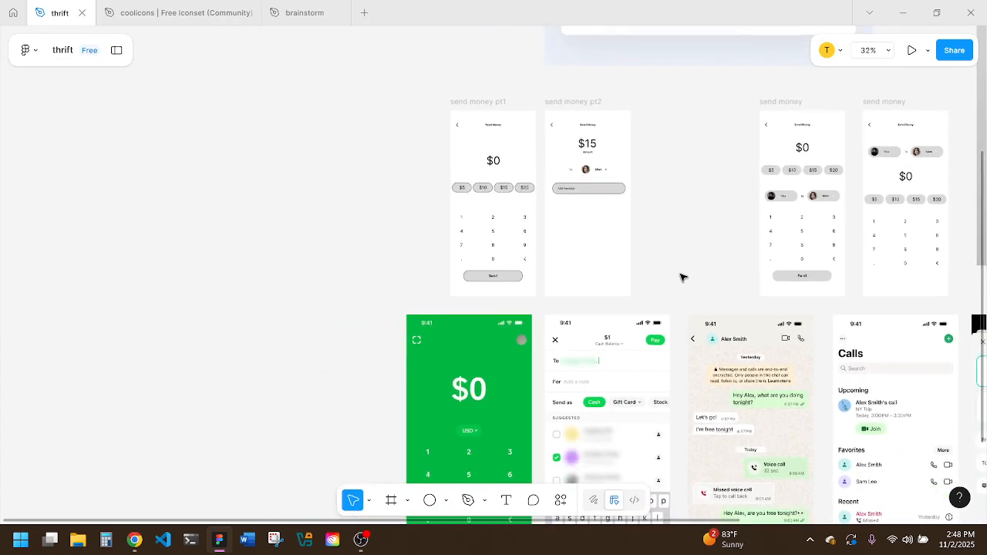
scroll(679, 277, "down", 2)
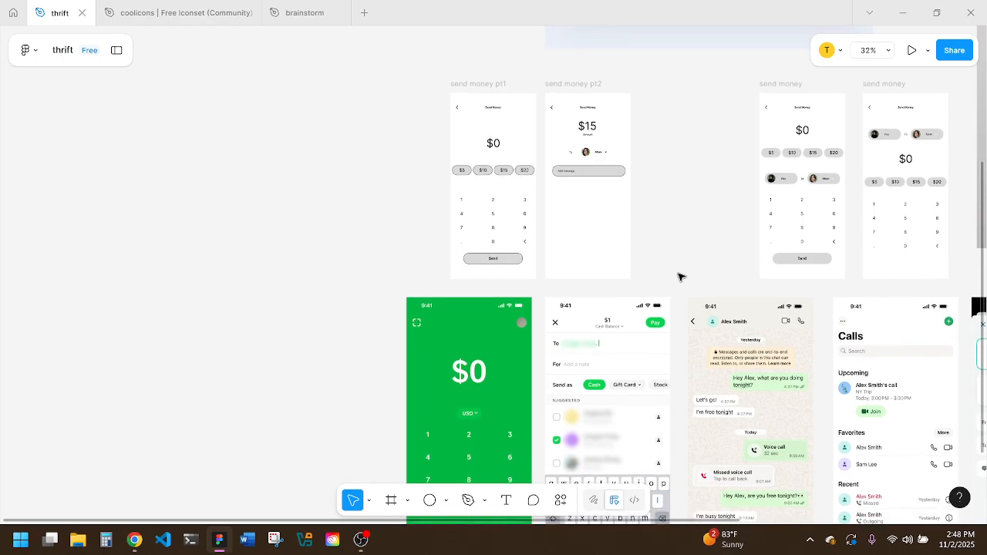
scroll(679, 277, "down", 2)
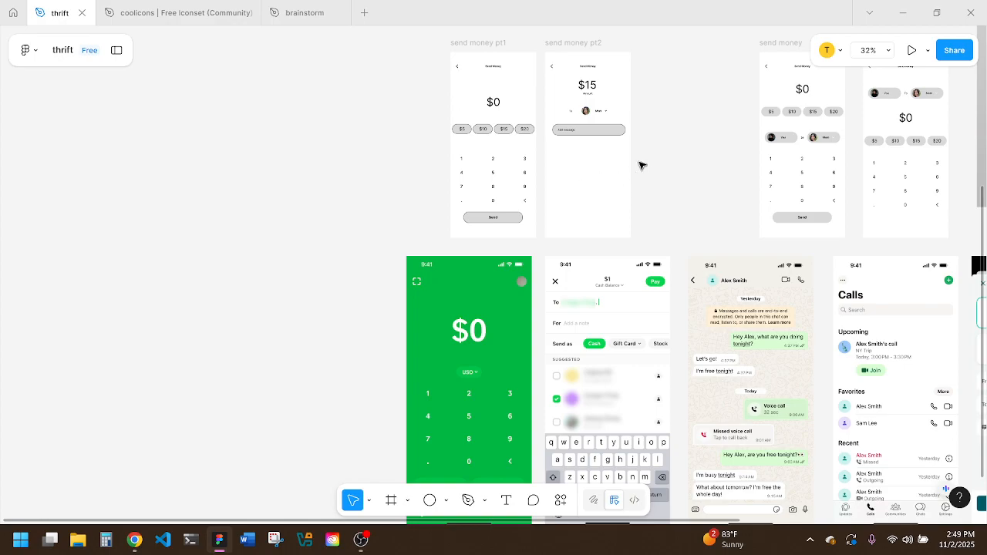
Step: Duplicate the Mom text to below the Add message field in send money pt2 and change the copy to Contacts
scroll(615, 126, "up", 5)
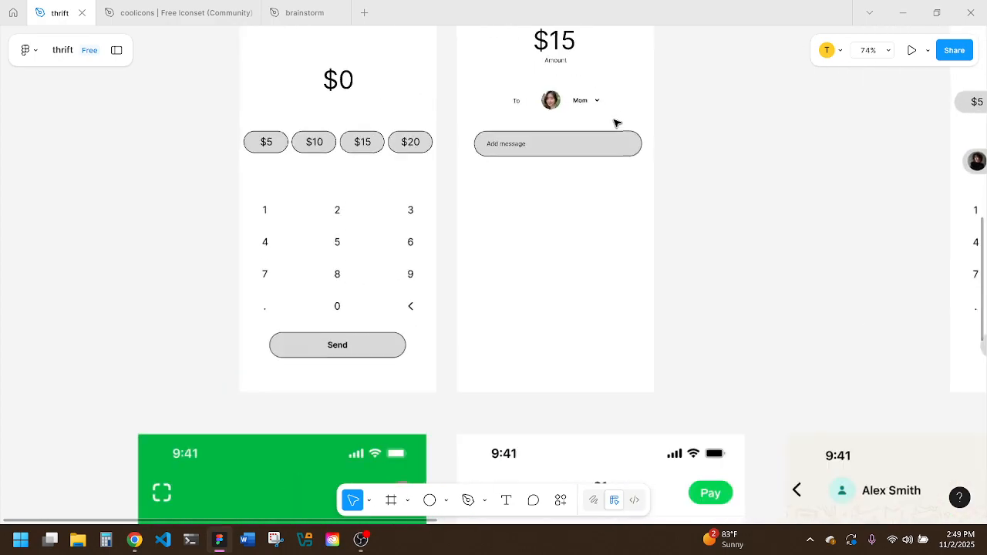
left_click(585, 105)
double_click(584, 105)
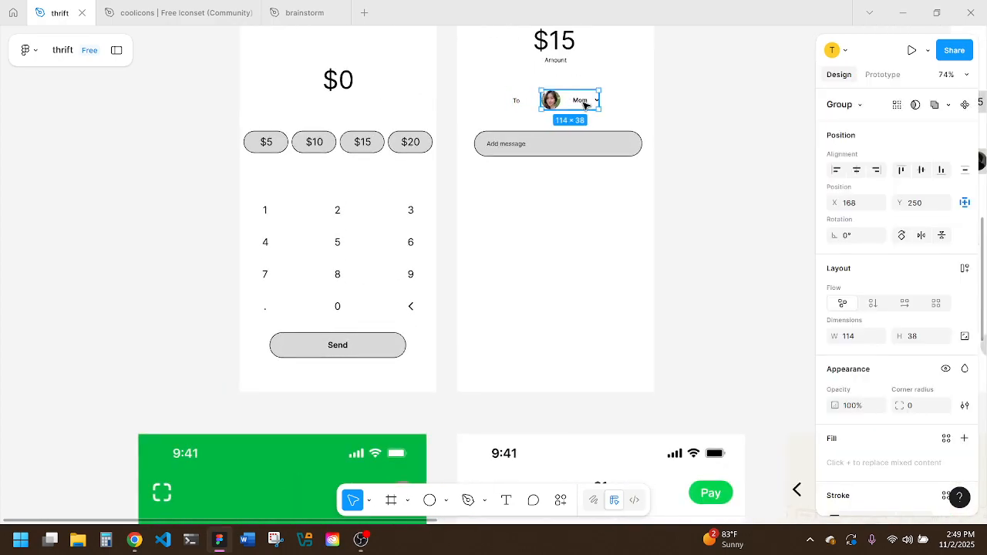
double_click(585, 104)
left_click(504, 190)
key("ctrl+z")
left_click_drag(581, 105, 481, 192)
scroll(874, 390, "down", 3)
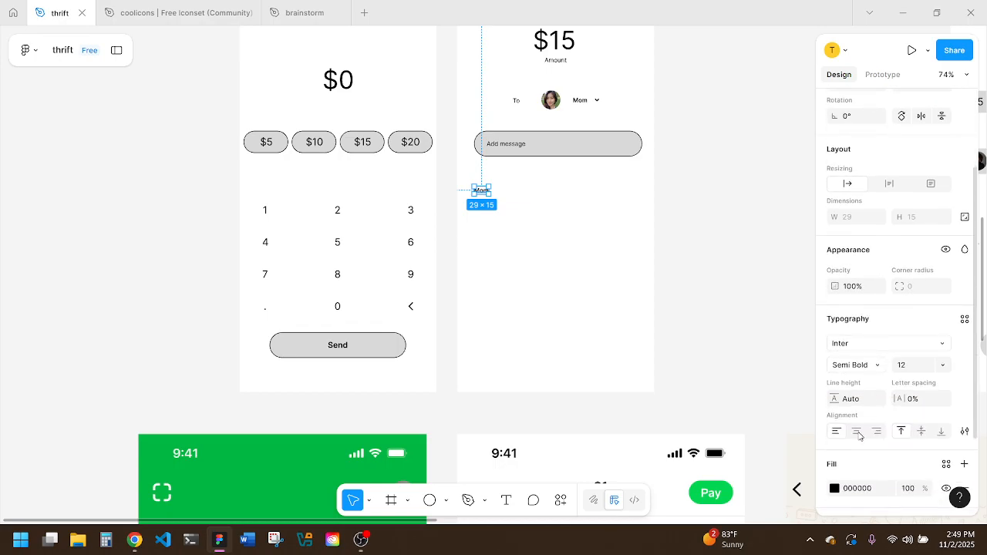
double_click(480, 192)
type("Contacts")
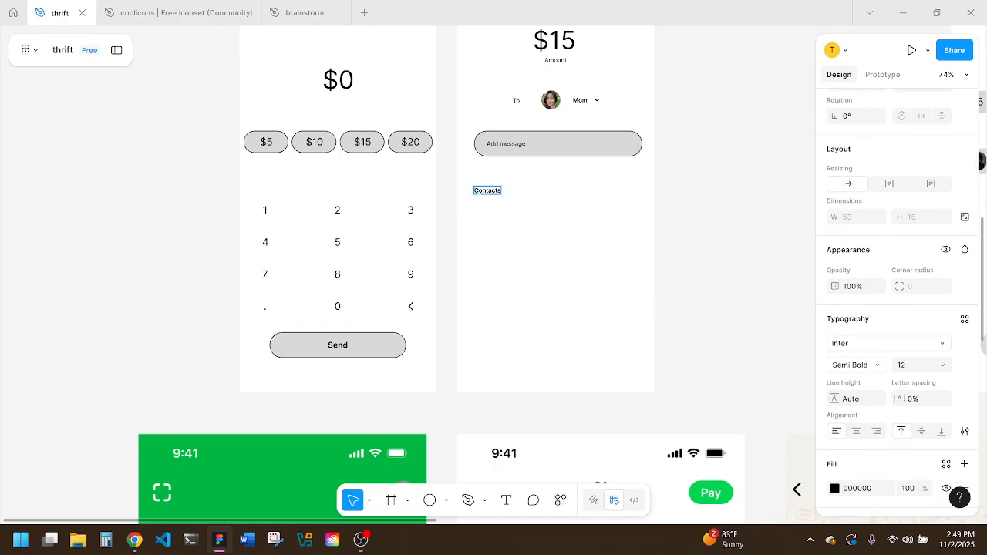
key("Escape")
Step: Duplicate the To and Mom recipient row and place the copy below the Contacts heading at X 60, Y 527
scroll(521, 231, "down", 3)
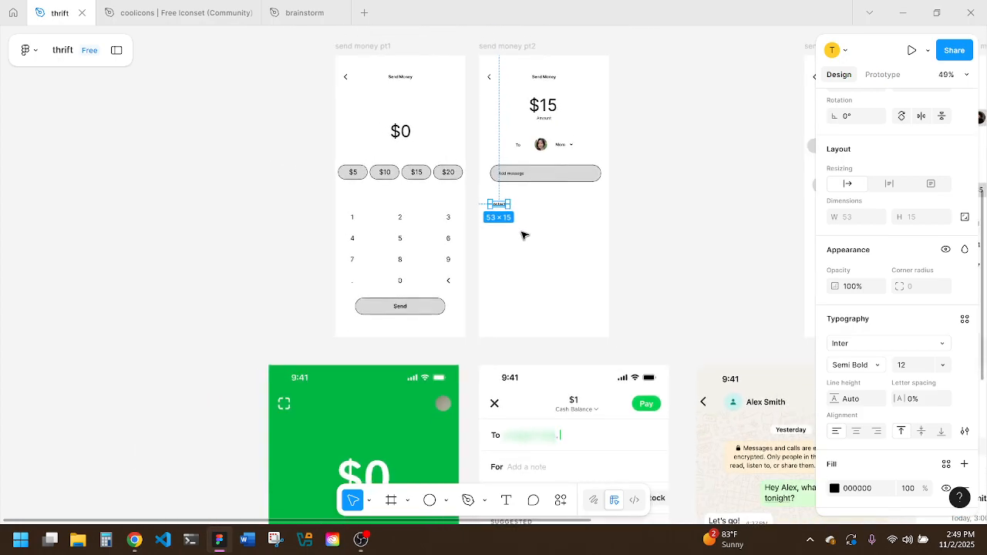
scroll(522, 235, "down", 2)
scroll(522, 235, "down", 3)
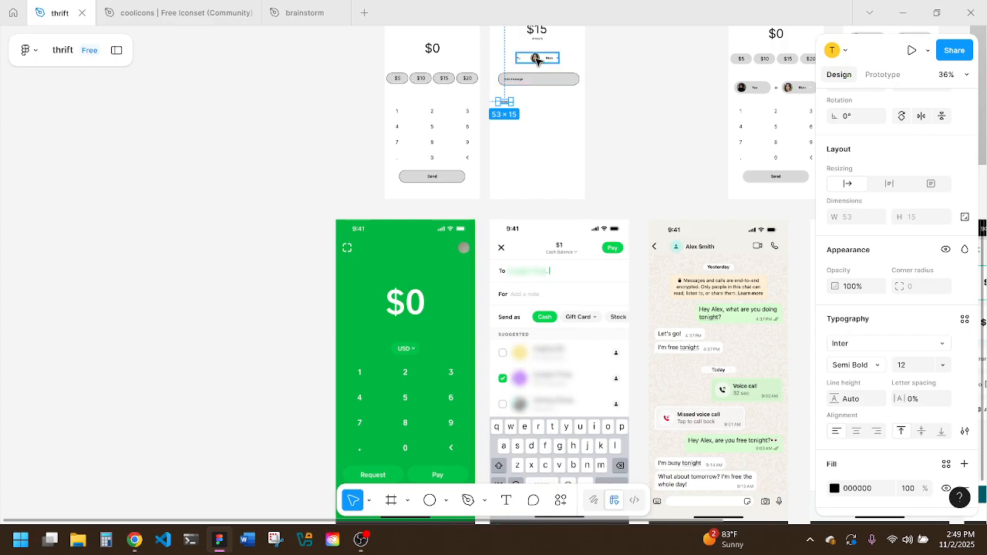
key("Escape")
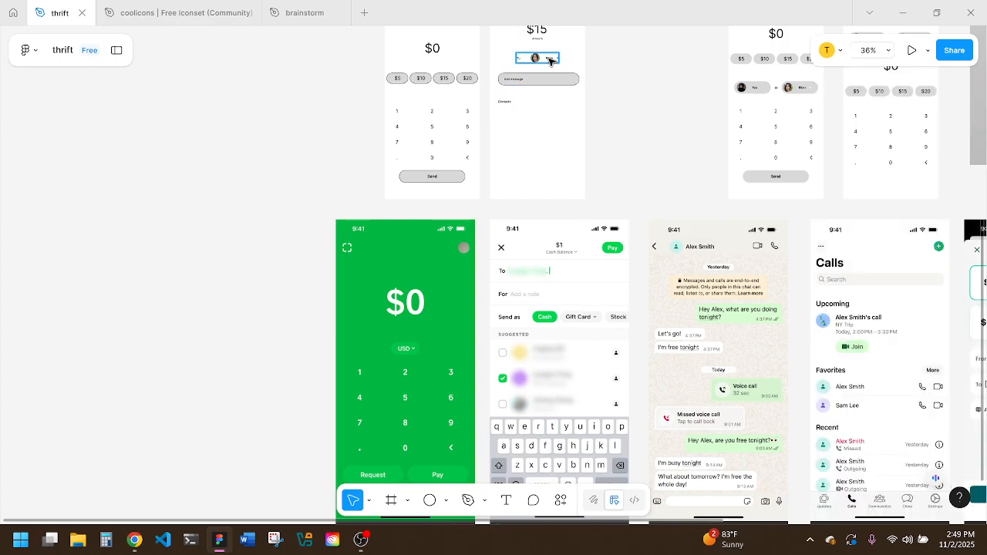
left_click(551, 61)
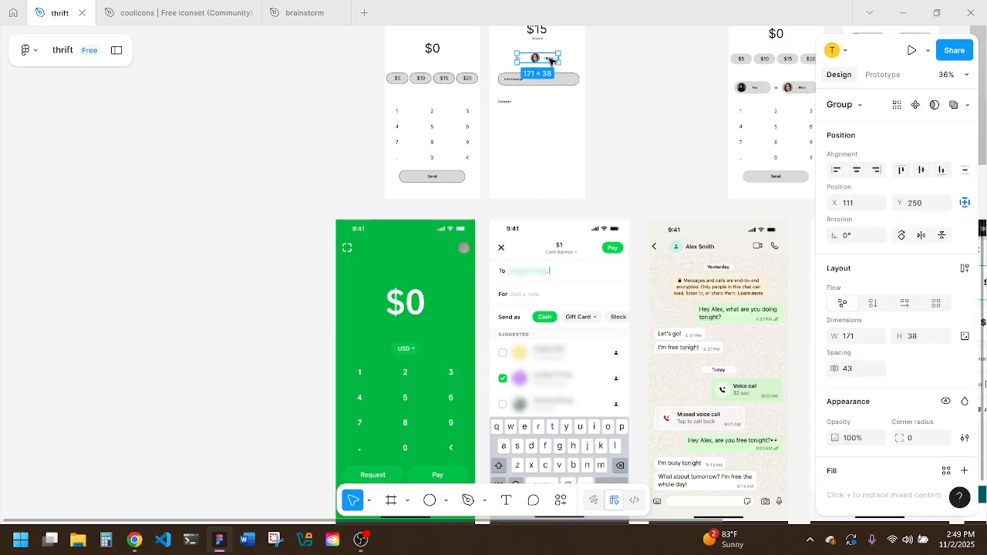
left_click_drag(551, 61, 529, 128)
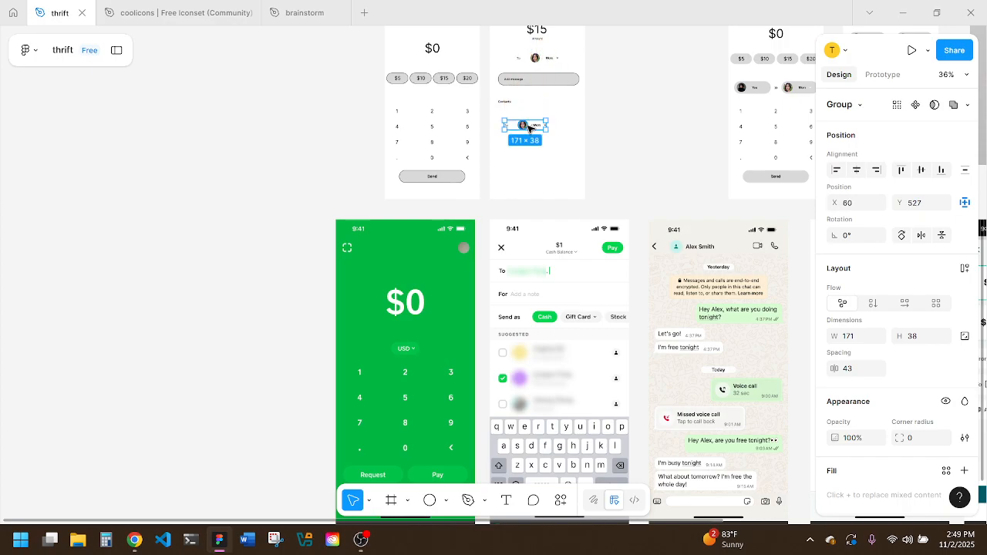
key("Escape")
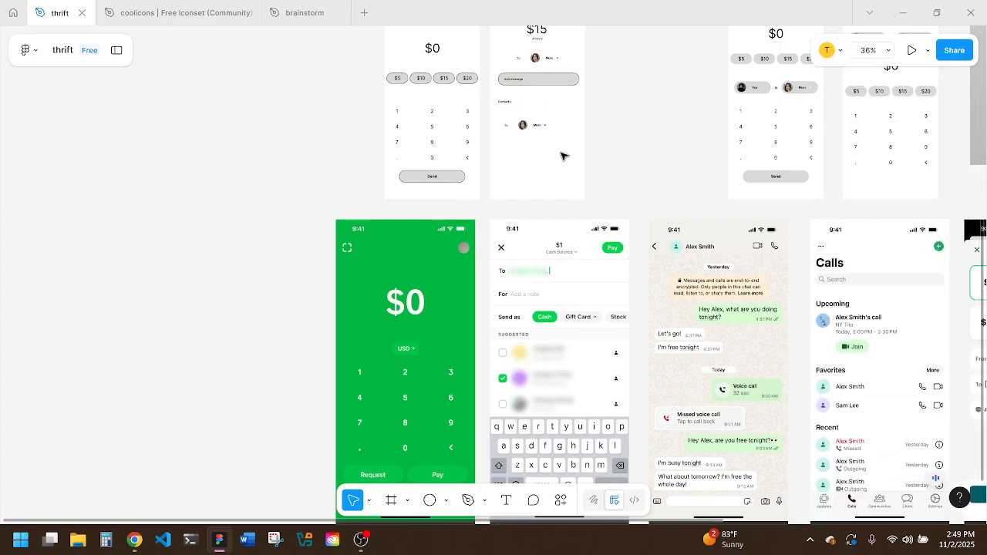
Step: Remove the To label from the copied row under Contacts and shift the Mom group slightly left
left_click(525, 128)
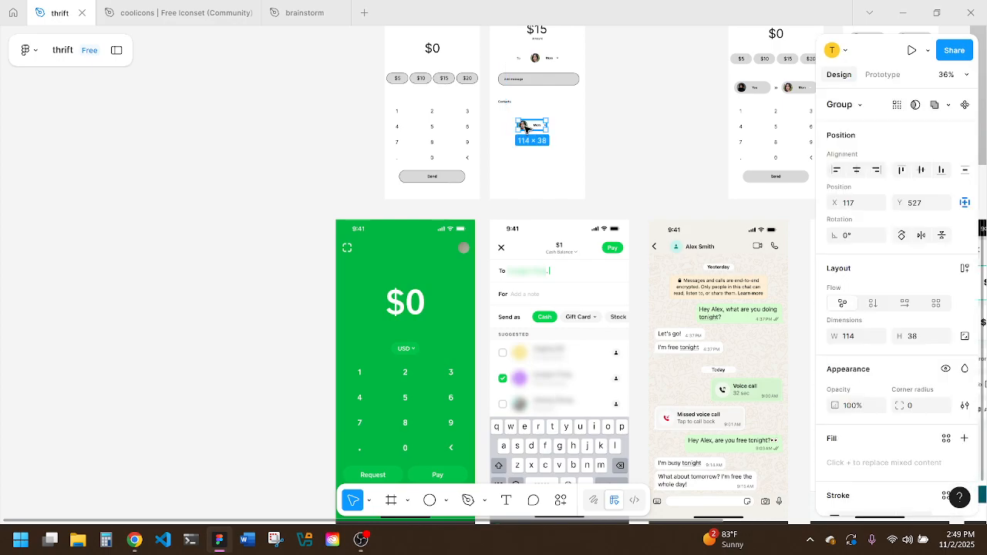
left_click_drag(527, 129, 518, 129)
left_click(571, 147)
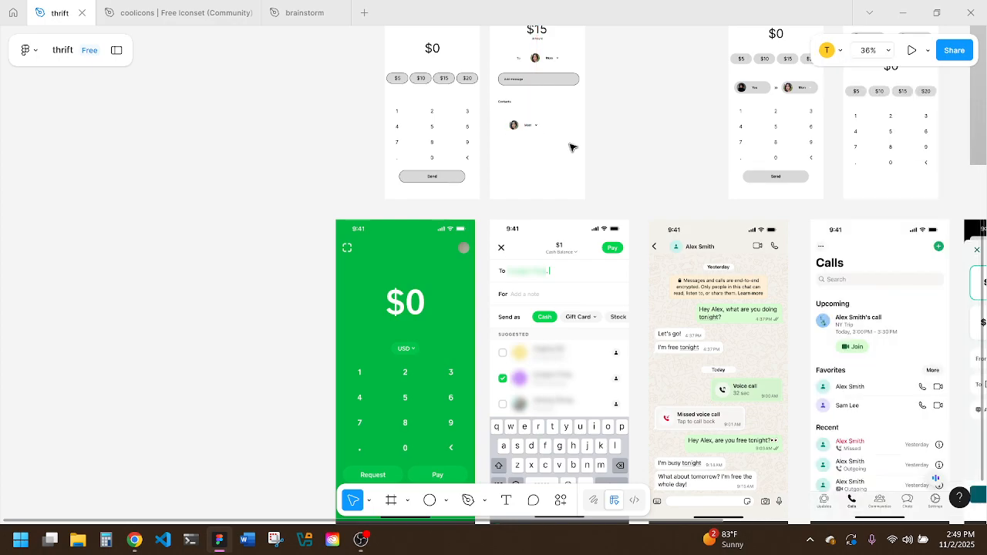
Step: Draw a small square of about 11 × 11 to the left of Mom's photo under Contacts
scroll(571, 148, "right", 1)
scroll(570, 148, "up", 5)
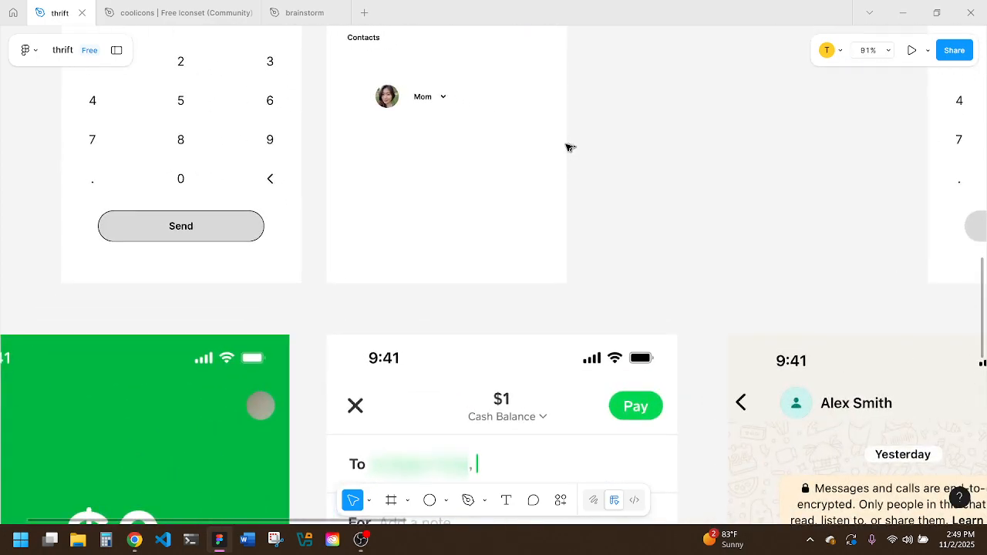
scroll(571, 147, "up", 3)
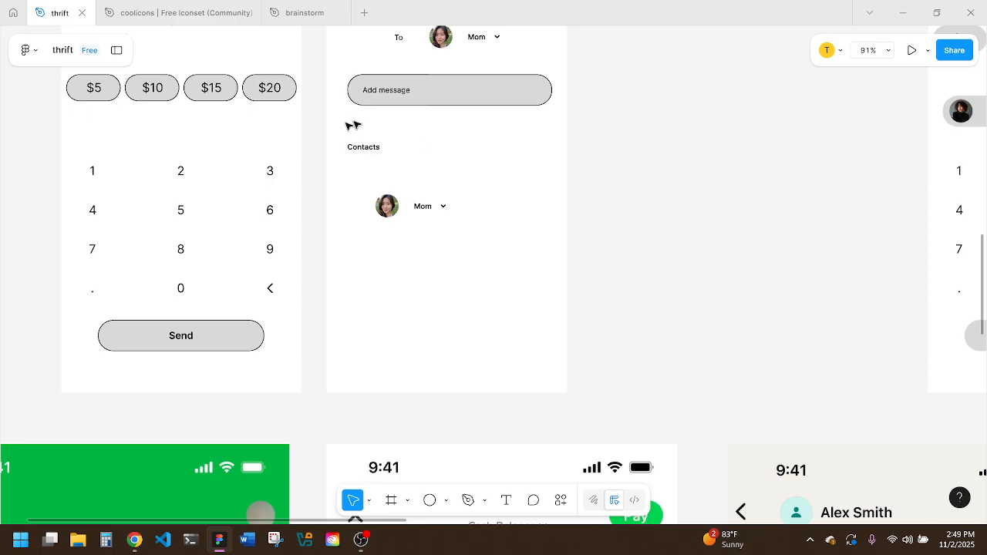
left_click(410, 504)
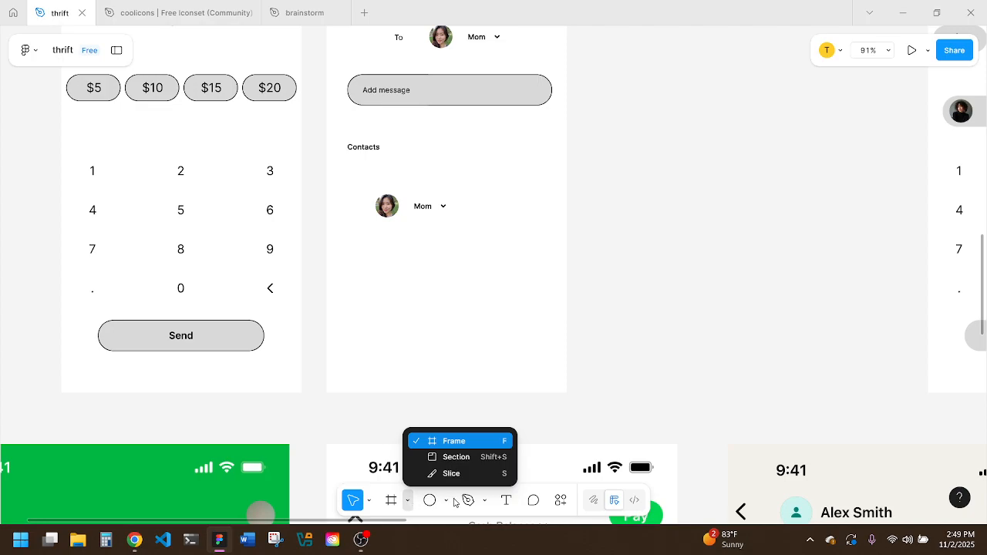
left_click(440, 500)
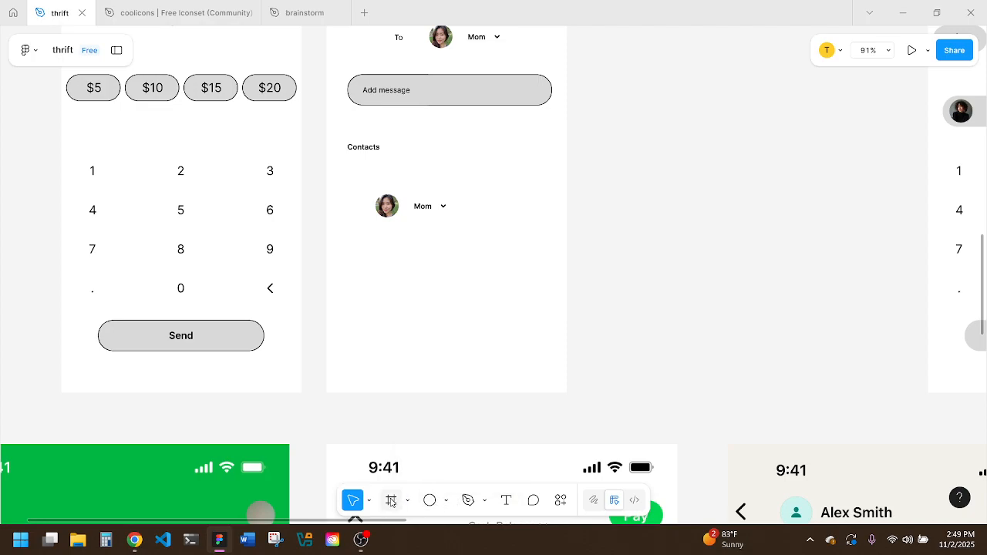
left_click(430, 501)
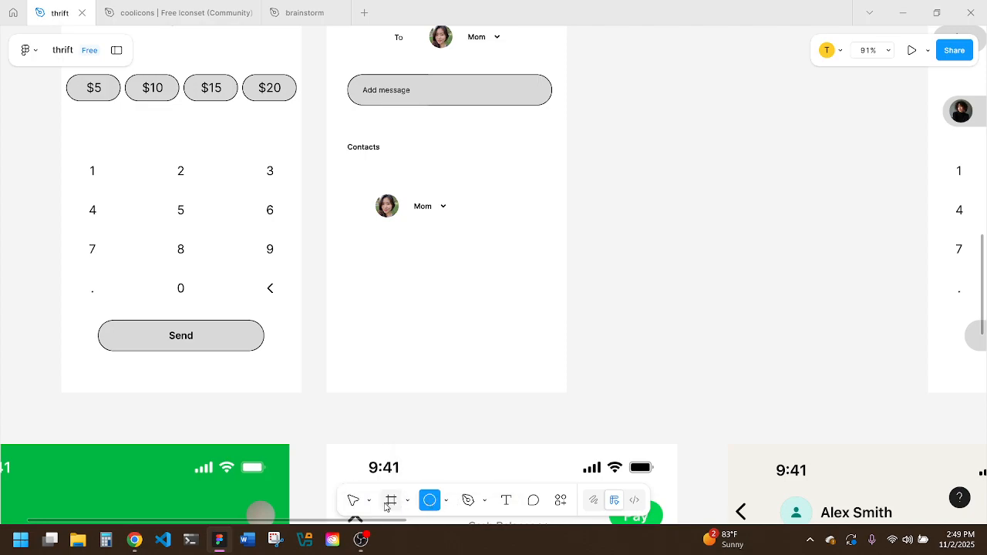
left_click(447, 503)
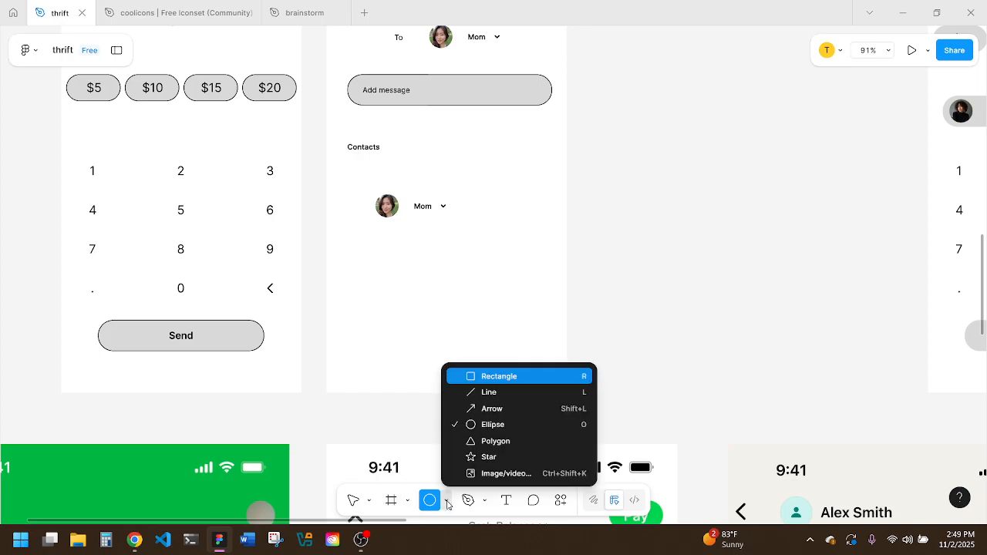
left_click(477, 377)
left_click_drag(356, 206, 363, 217)
key("Delete")
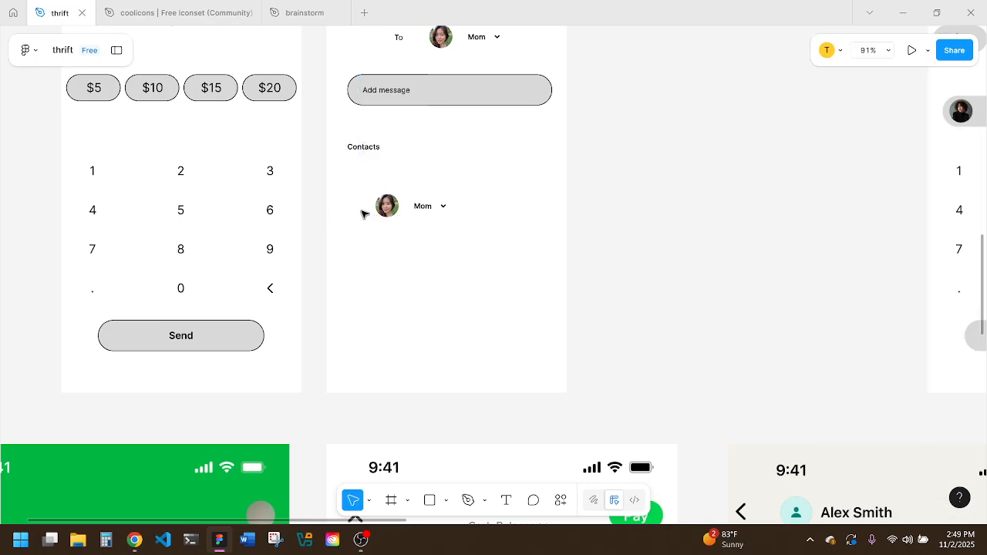
left_click(430, 500)
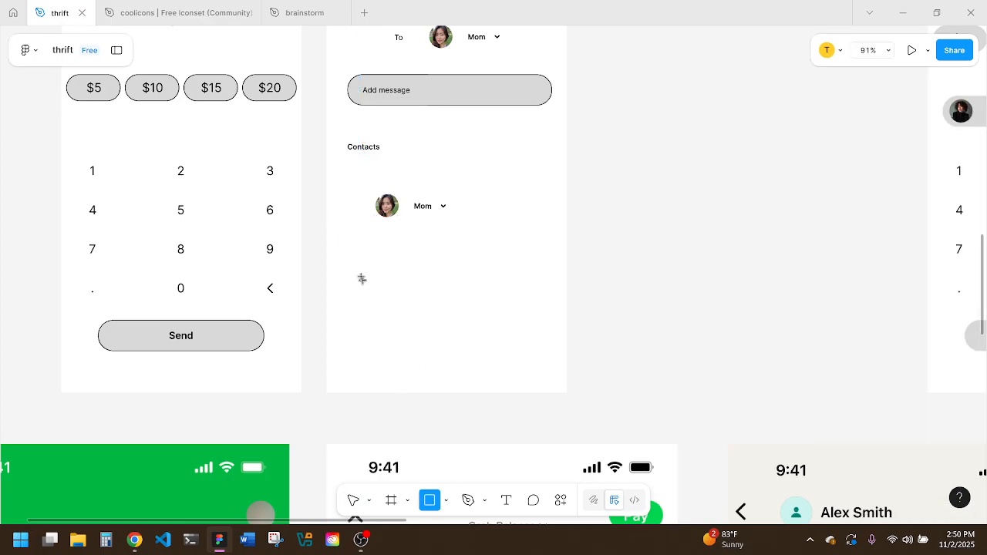
left_click_drag(349, 204, 355, 210)
left_click(429, 255)
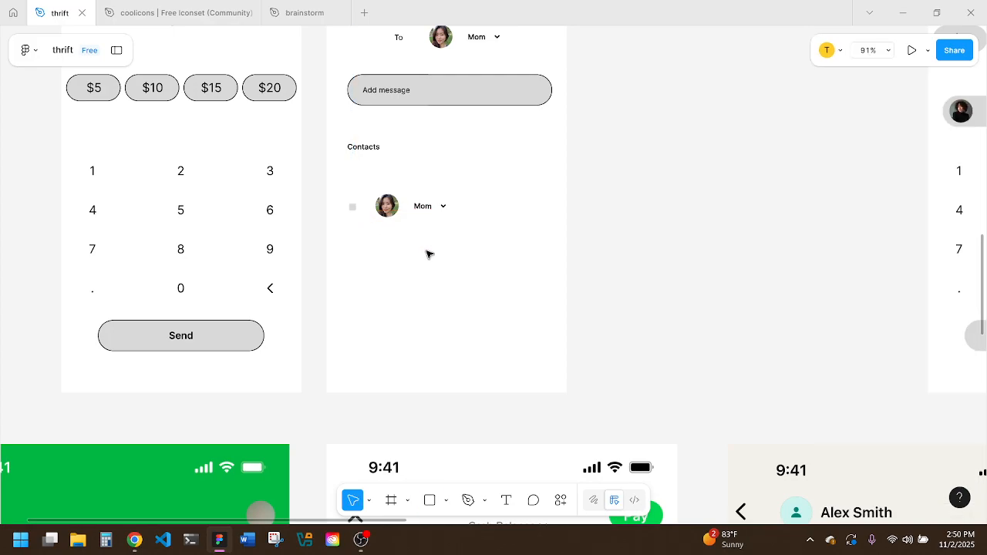
Step: Delete the small square beside Mom's photo under Contacts
left_click(352, 204)
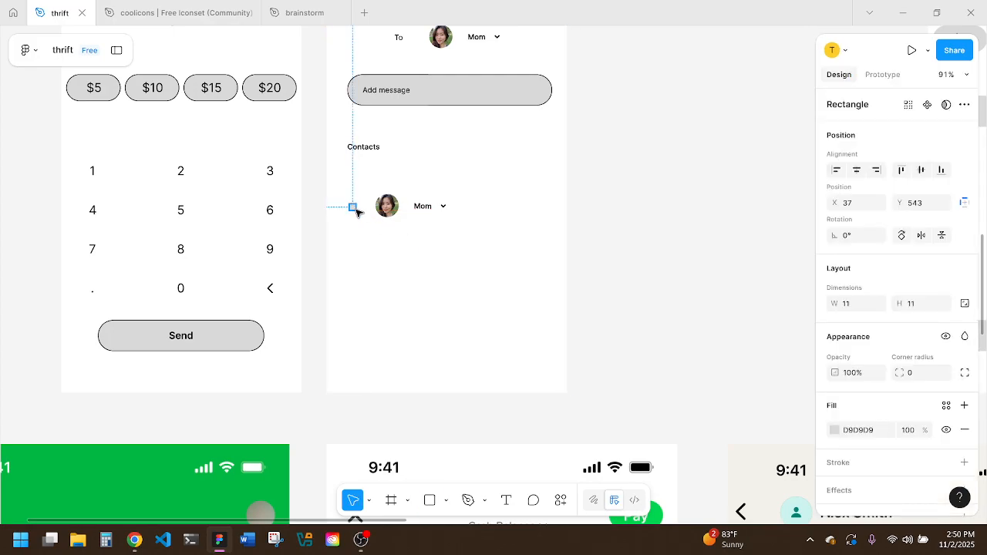
double_click(355, 209)
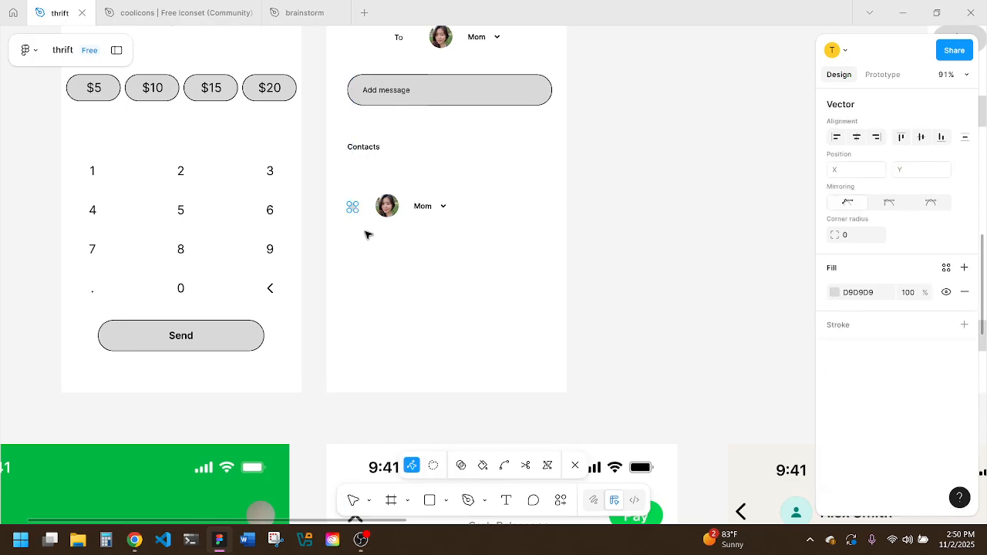
key("Escape")
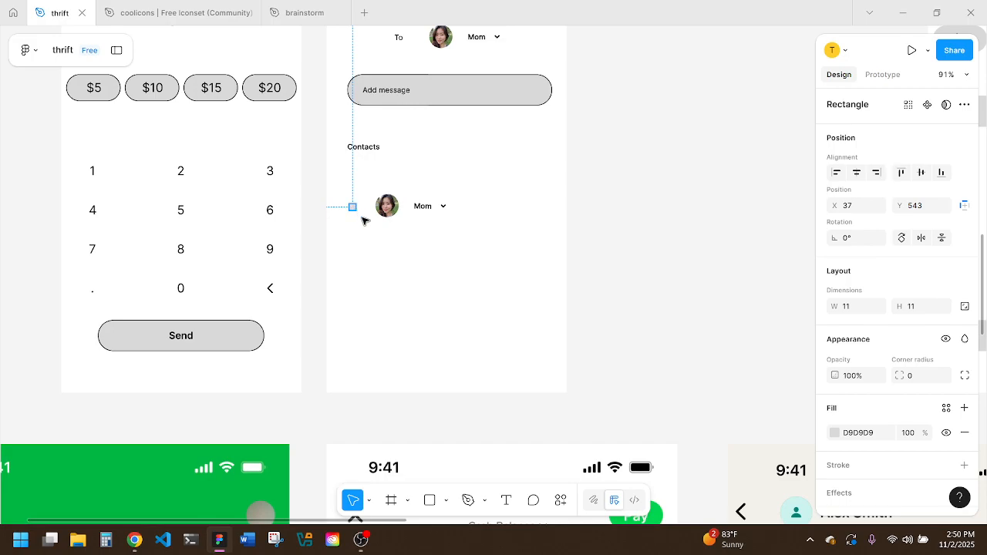
key("Delete")
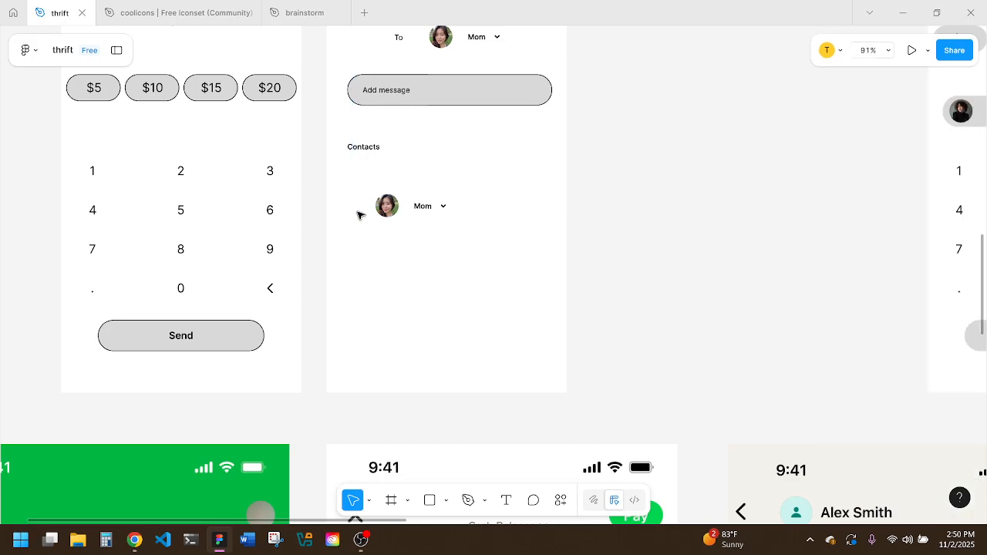
Step: Draw a square of about 15 × 15 beside Mom's photo under Contacts and align it vertically centred with the Mom group
left_click(429, 499)
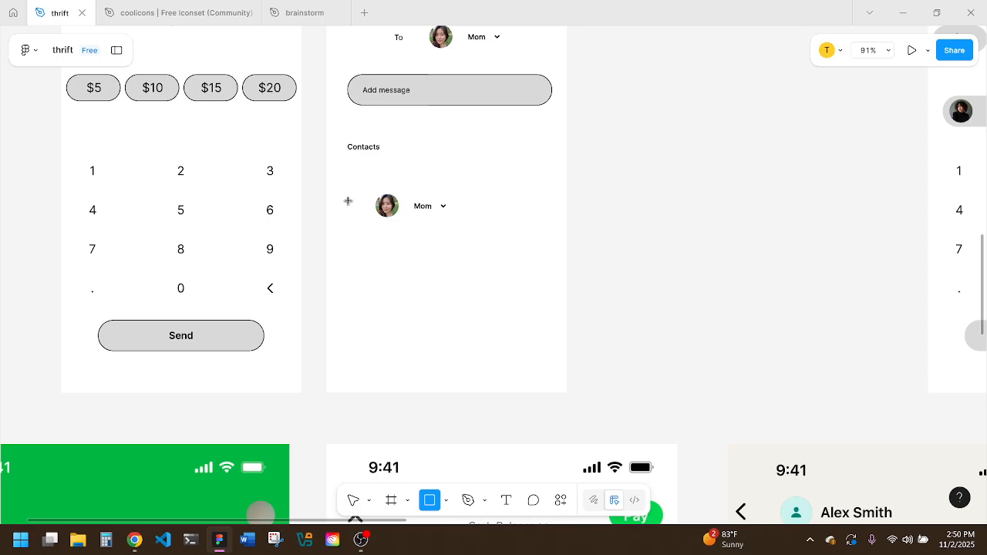
left_click_drag(346, 200, 357, 210)
left_click(429, 211, "shift")
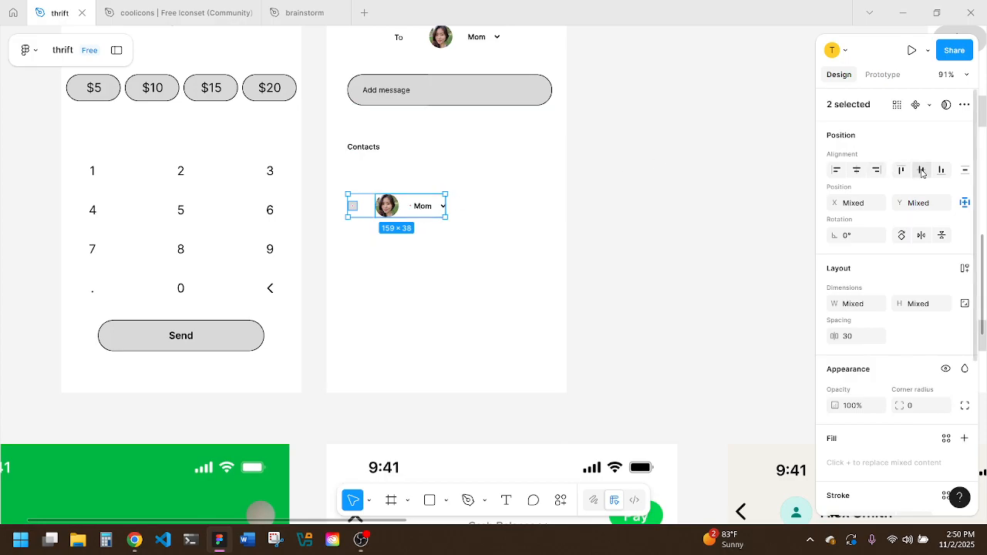
left_click(470, 227)
Step: Move the Mom group under Contacts away from the square to X 111, Y 527
left_click(386, 204)
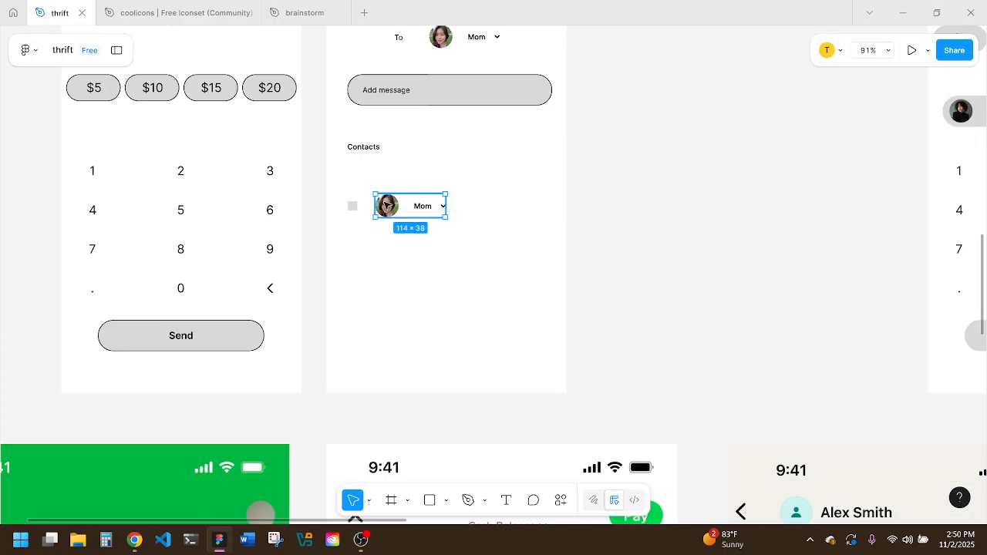
left_click_drag(386, 205, 405, 205)
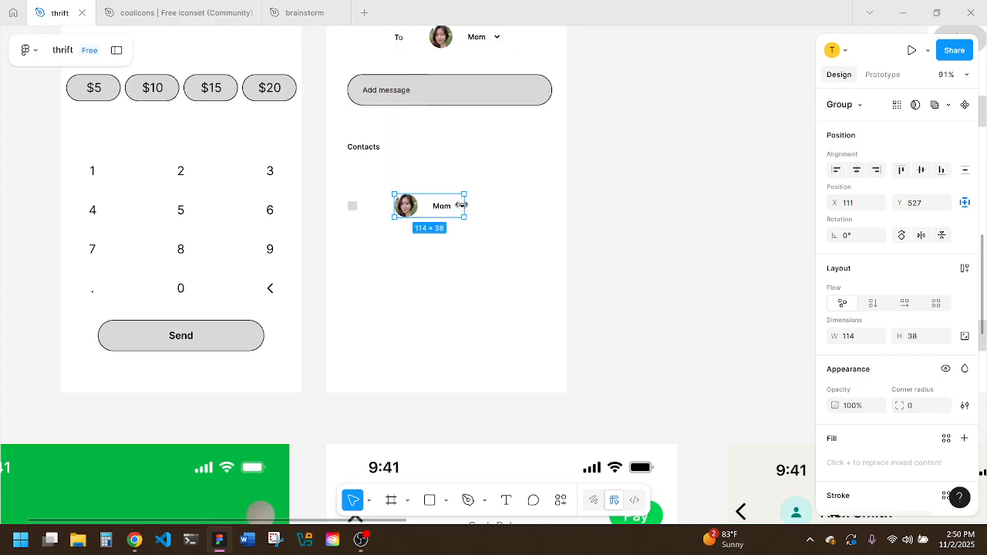
left_click(474, 207)
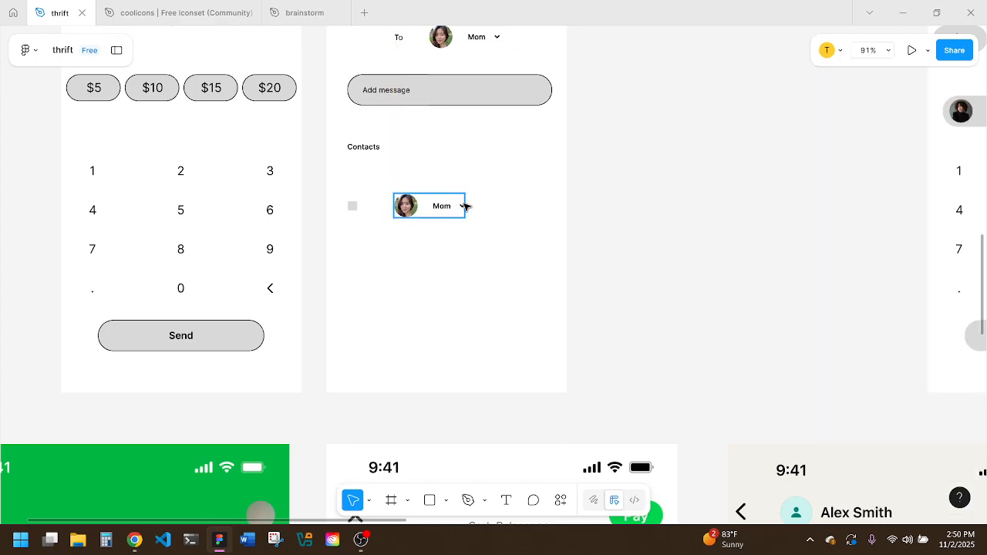
Step: Ungroup the Mom row under Contacts and remove its dropdown arrow
left_click(465, 206)
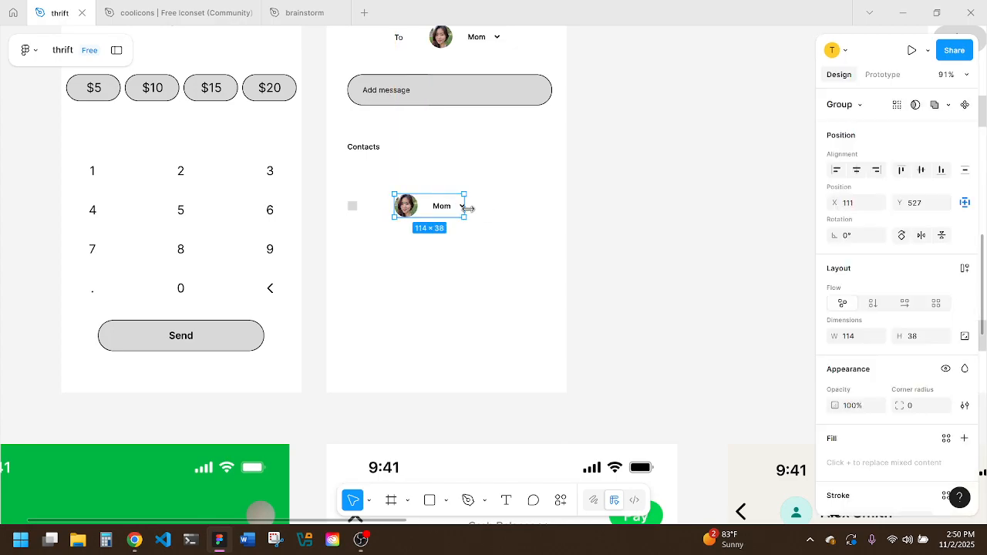
left_click(483, 216)
left_click(467, 206)
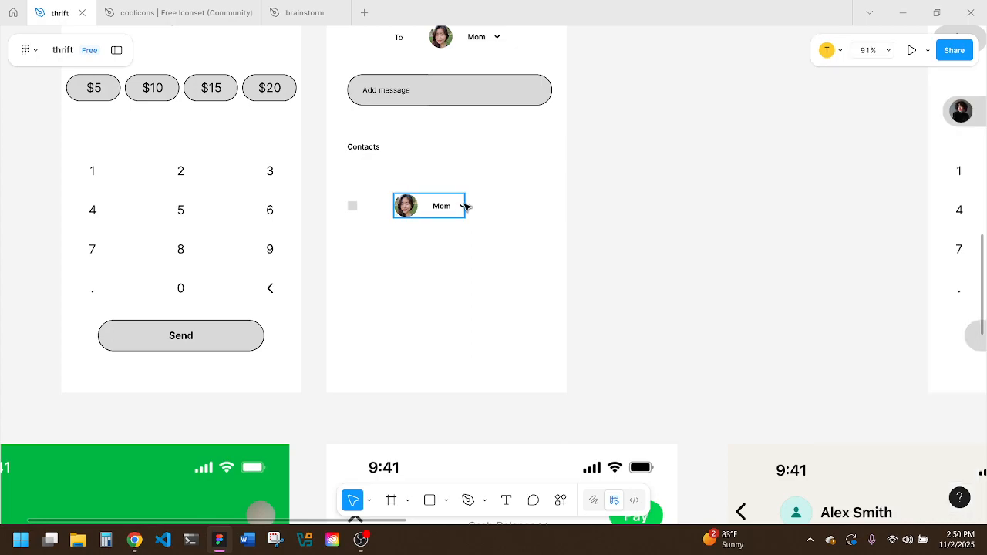
key("ctrl+shift+g")
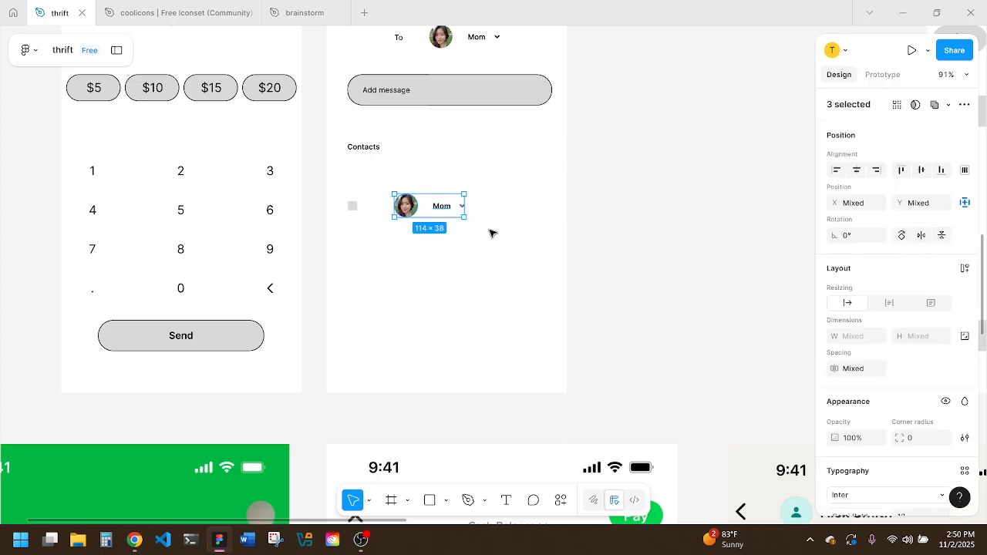
left_click(494, 231)
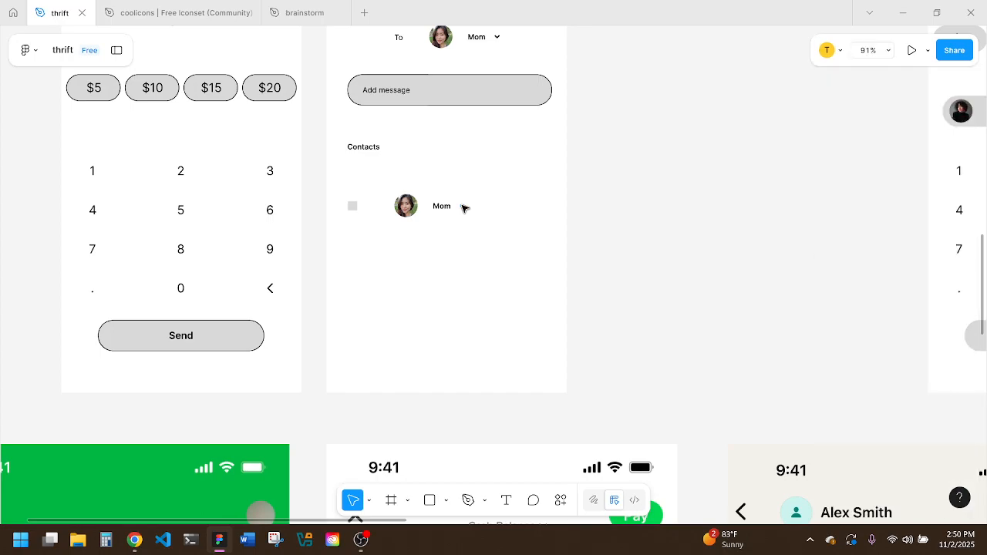
Step: Shift Mom's photo and name under Contacts together horizontally, farther from the square
left_click(446, 207)
left_click(403, 205, "shift")
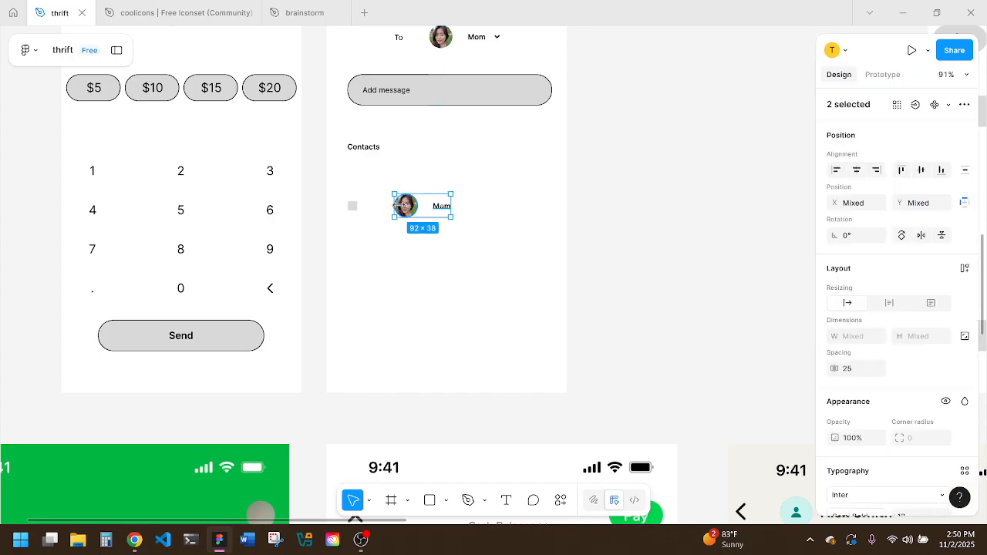
left_click_drag(406, 204, 444, 207)
left_click(469, 275)
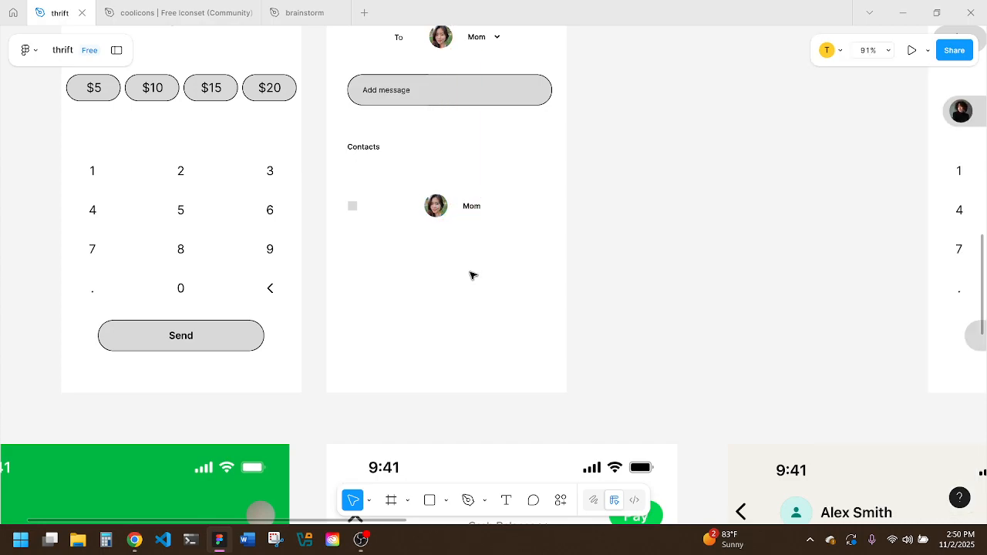
Step: Move Mom's photo and name closer to the square and add a placeholder phone number below the name at X 172, Y 547
scroll(473, 276, "down", 3)
scroll(473, 275, "down", 3)
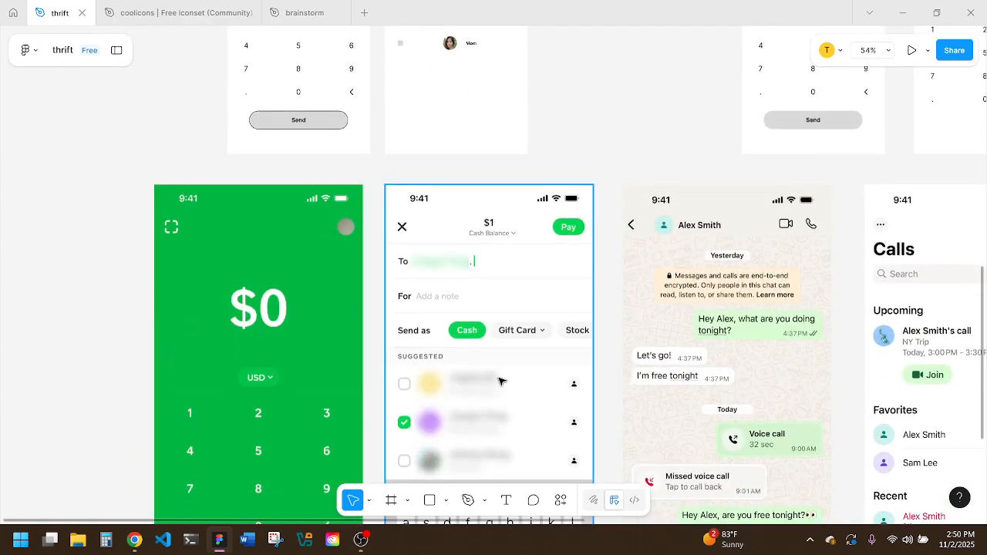
scroll(483, 183, "up", 1)
left_click(450, 97)
mouse_move(450, 97)
left_mouse_down()
mouse_move(434, 98)
mouse_move(454, 96)
mouse_move(453, 104)
left_mouse_up()
left_click(464, 98)
double_click(453, 101)
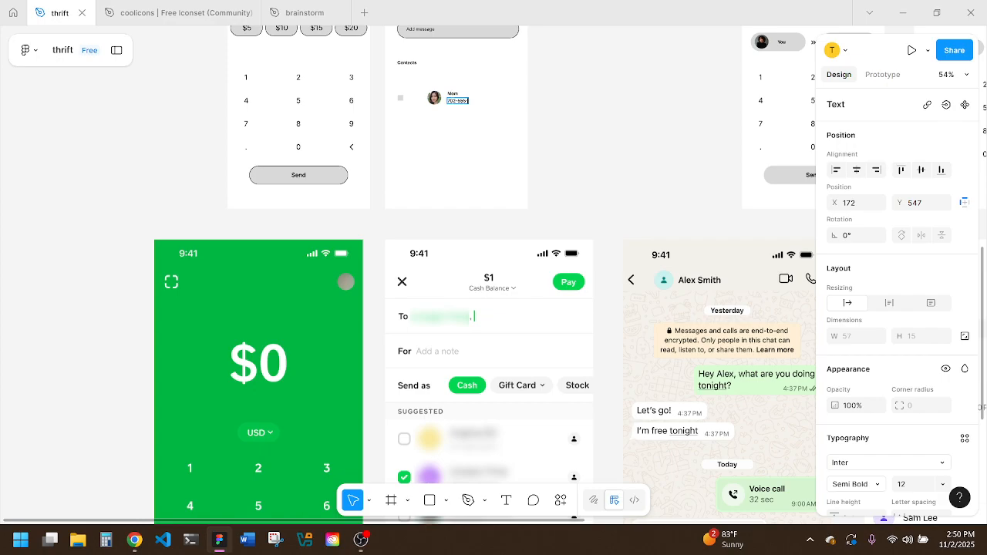
key("Escape")
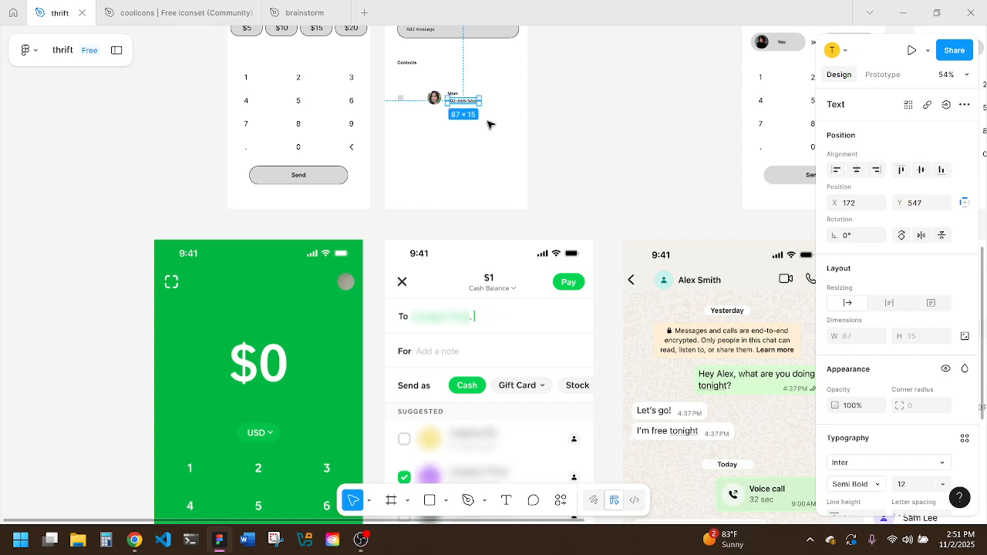
key("Escape")
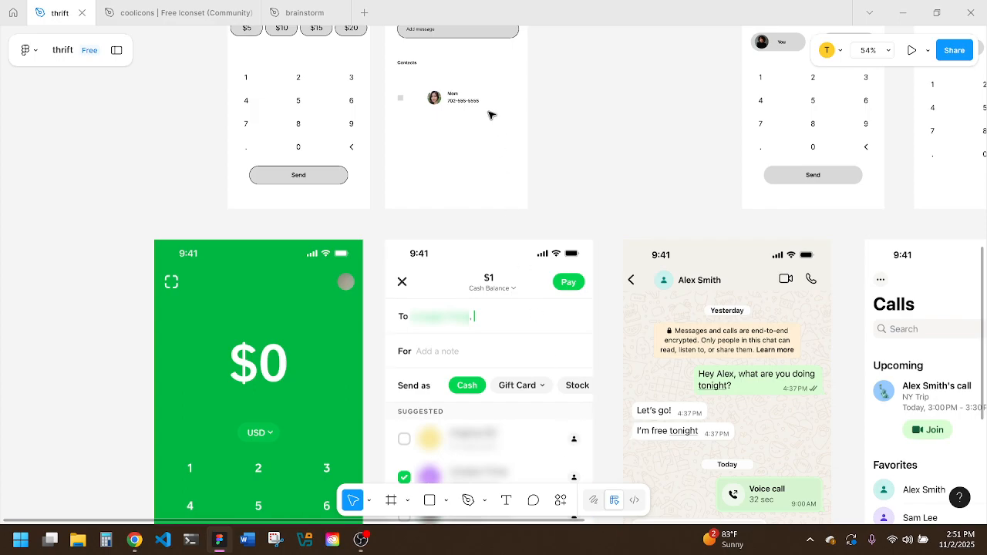
Step: Duplicate the complete contact row, including its square, three times below the original at even spacing
left_click_drag(494, 116, 429, 91)
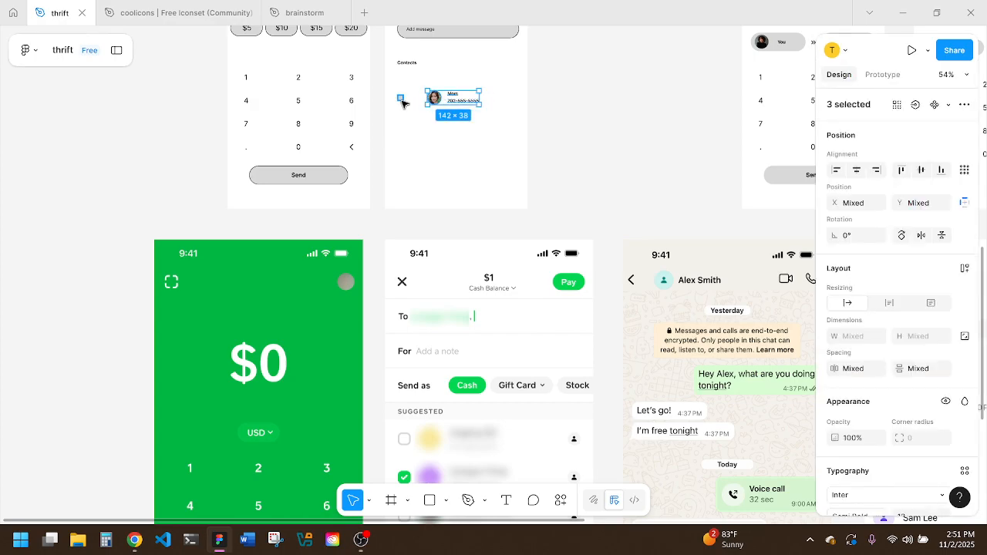
left_click(402, 100)
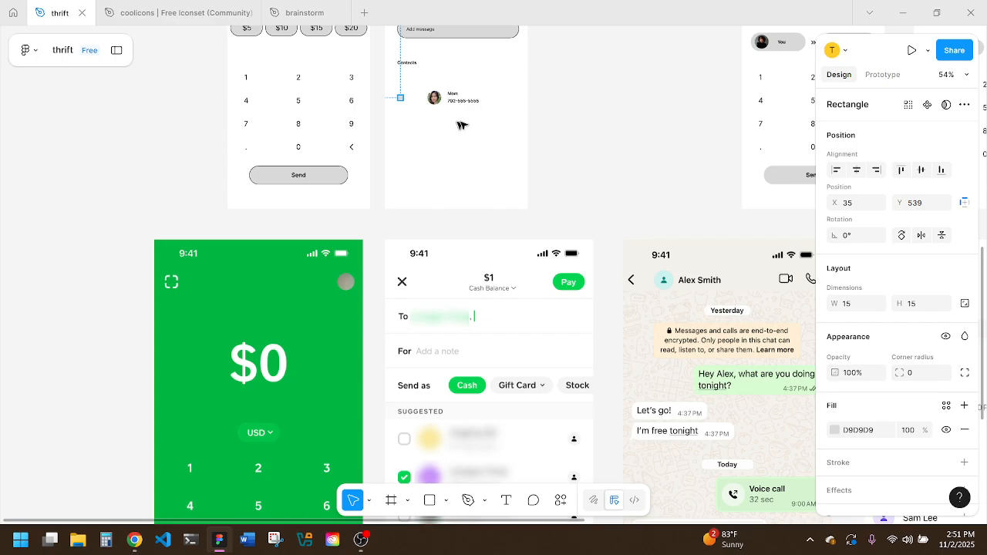
left_click_drag(512, 116, 442, 180)
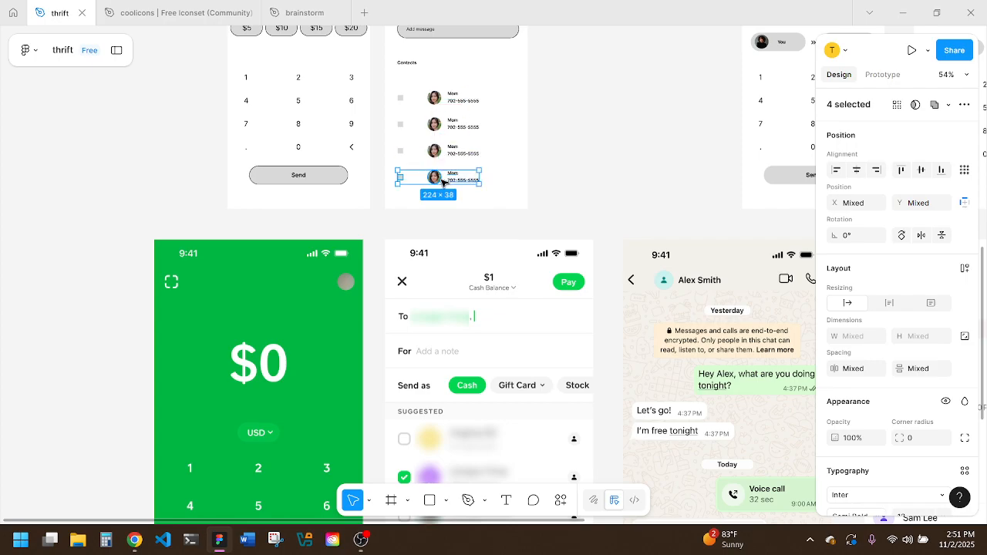
left_click(517, 164)
Step: Shift the names and phone numbers in all four contact rows about 20 px farther from the photos
left_click(462, 100)
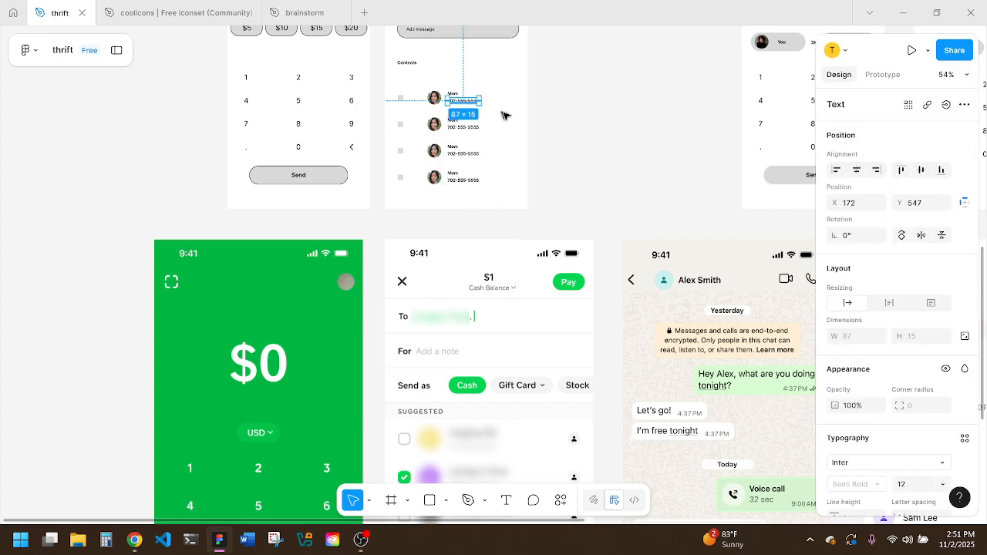
left_click(509, 118)
left_click_drag(491, 190, 456, 93)
left_click(520, 108)
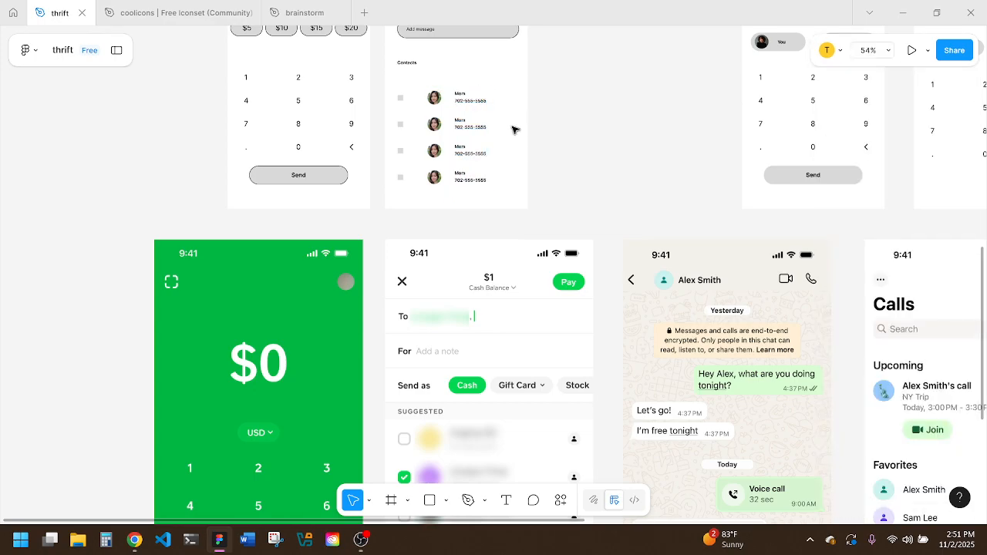
Step: Nudge the four contact rows slightly left and move their photos, names and phone numbers closer to the squares
left_click_drag(502, 204, 437, 103)
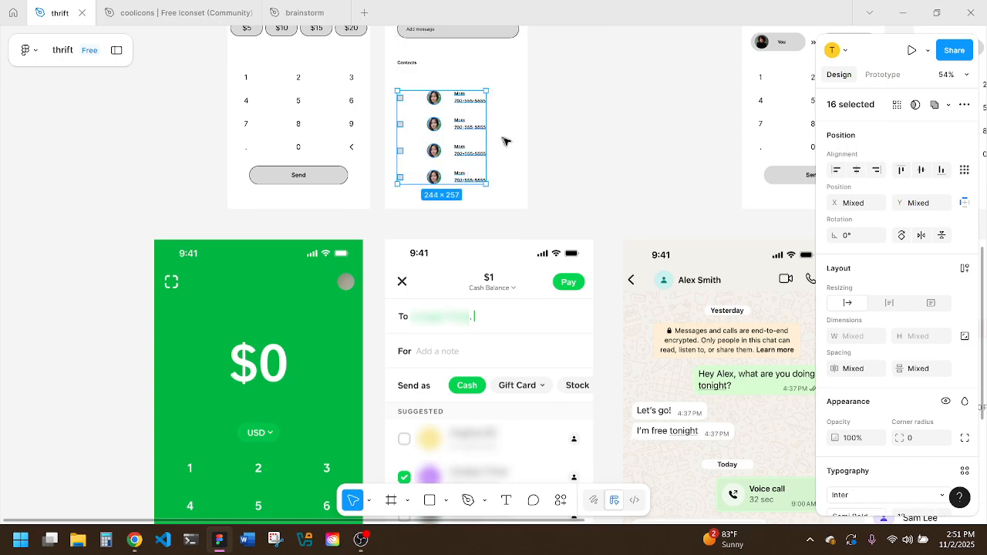
left_click(513, 146)
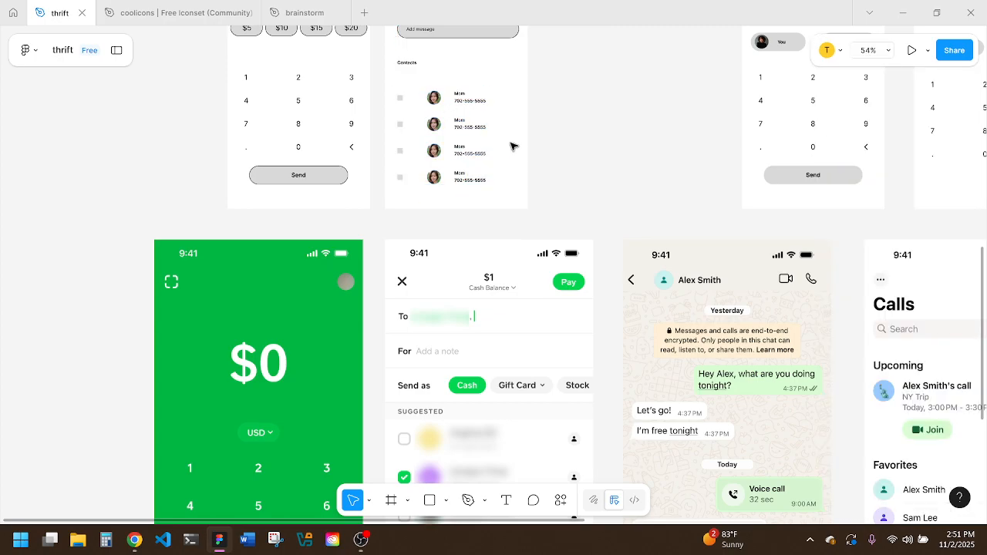
scroll(513, 147, "down", 1)
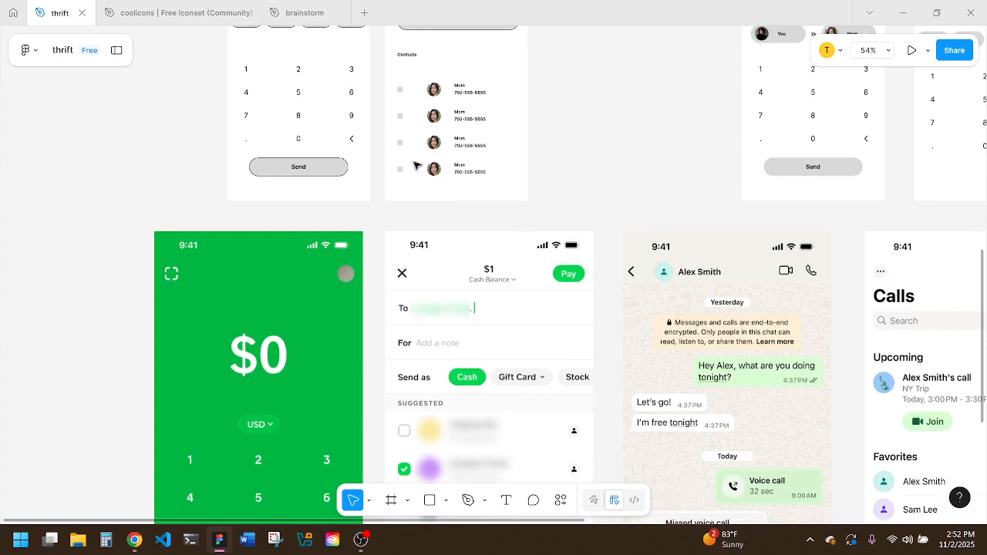
left_click_drag(399, 184, 500, 177)
left_click(419, 82)
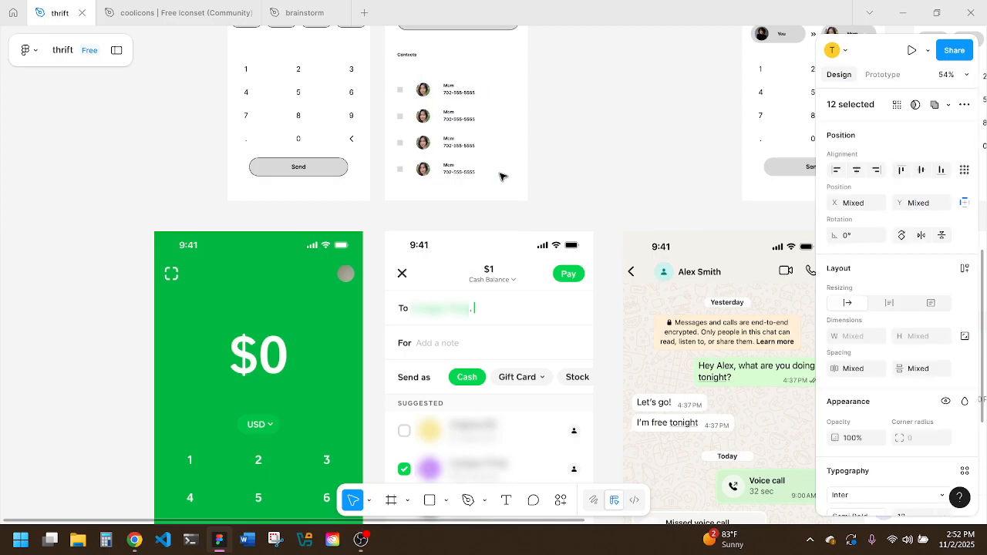
left_click(511, 172)
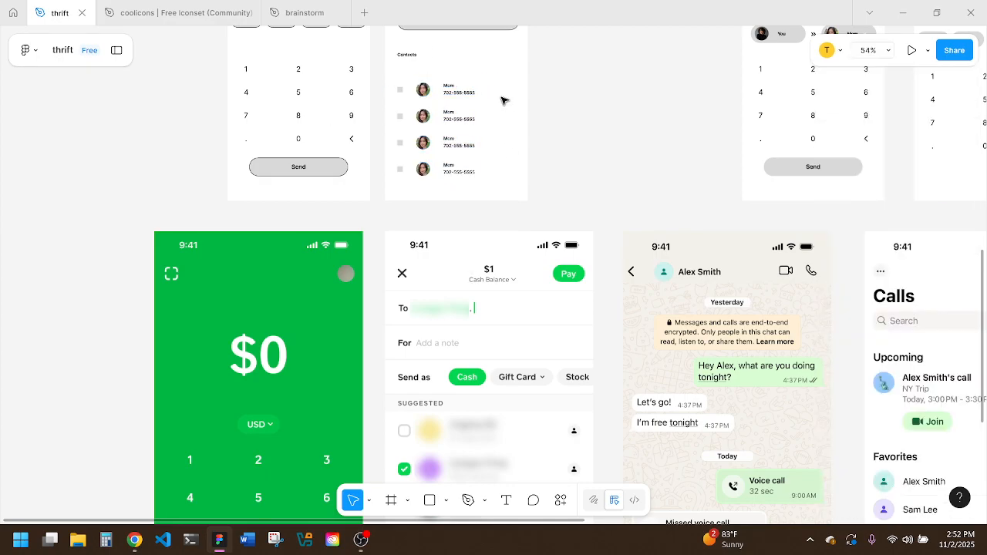
Step: Examine the reference payment screen's suggested contacts and browse the coolicons file's Communication, Navigation and Arrow icon sections for a matching icon
scroll(518, 232, "down", 1)
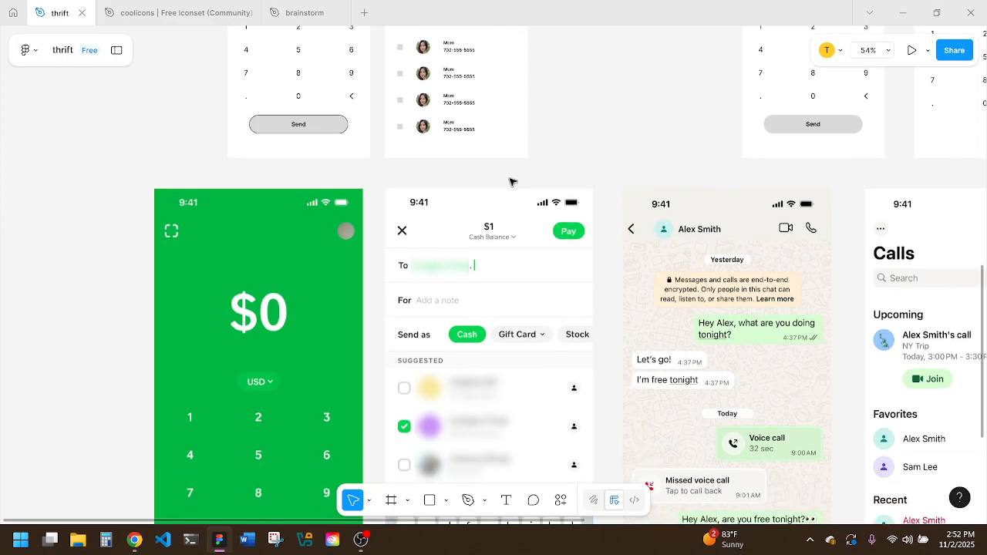
scroll(574, 335, "down", 2)
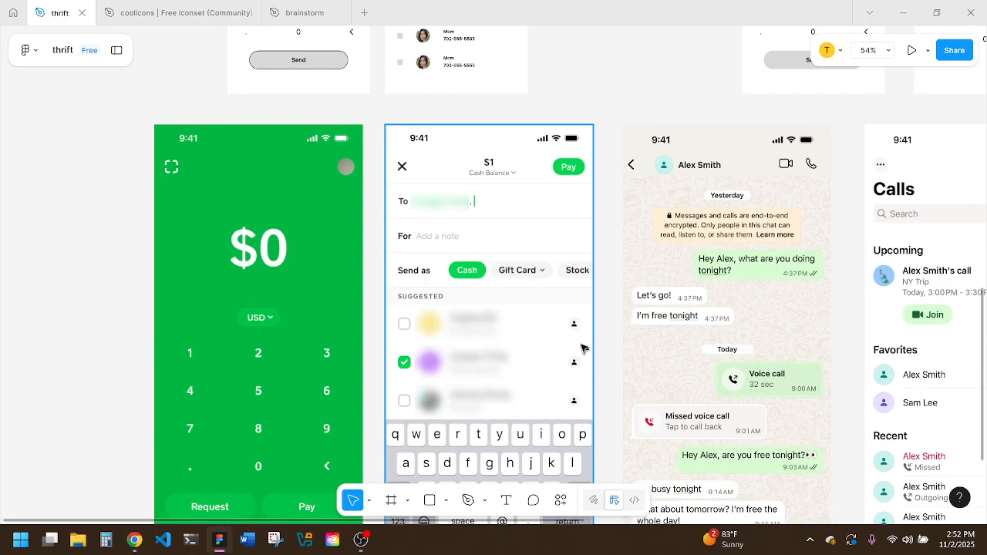
scroll(507, 165, "up", 3)
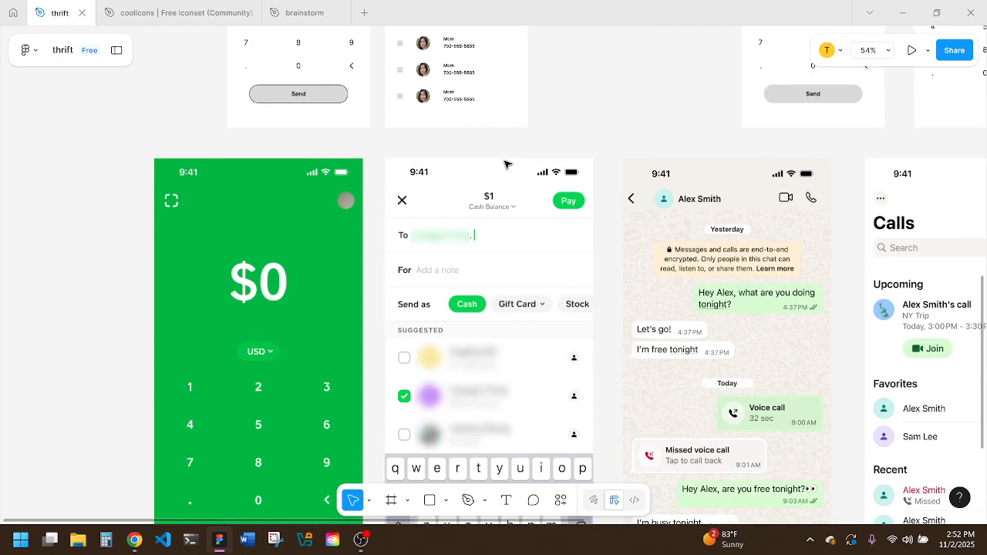
left_click(169, 13)
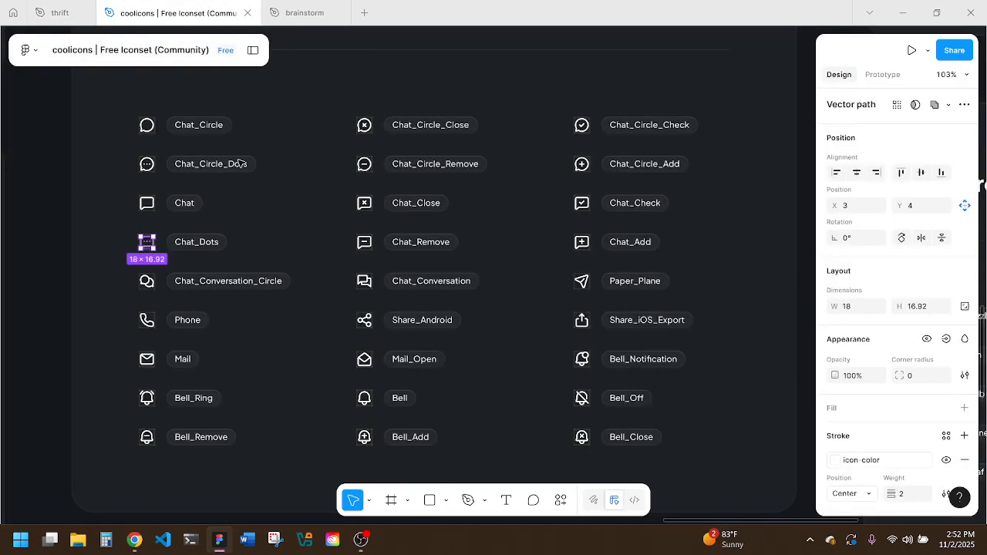
scroll(280, 196, "down", 6)
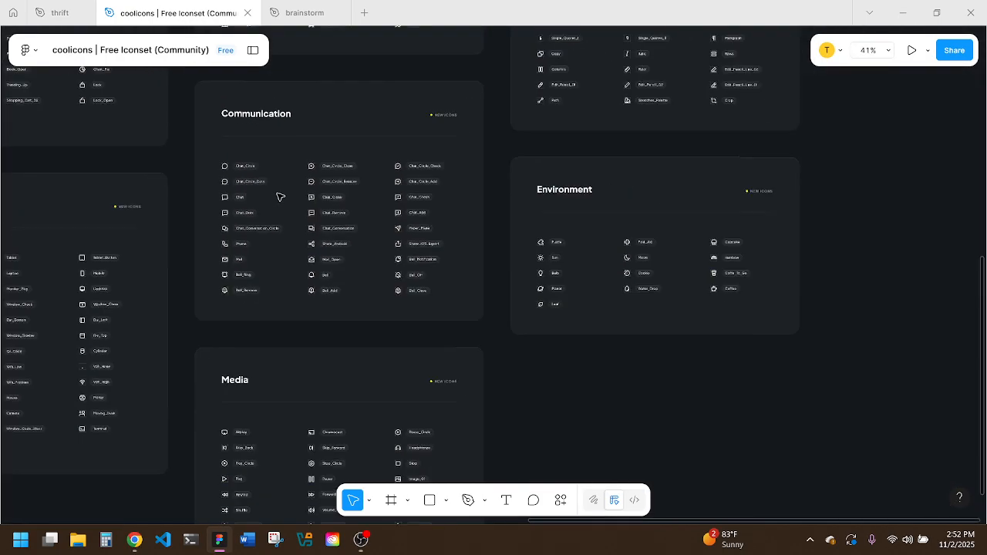
scroll(280, 197, "left", 5)
scroll(280, 197, "up", 2)
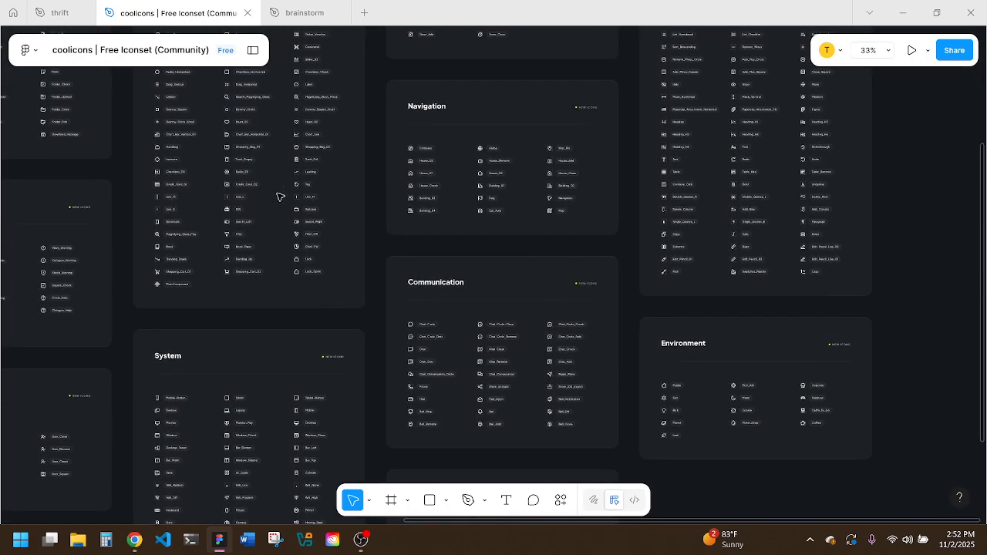
scroll(280, 197, "up", 3)
scroll(280, 197, "left", 4)
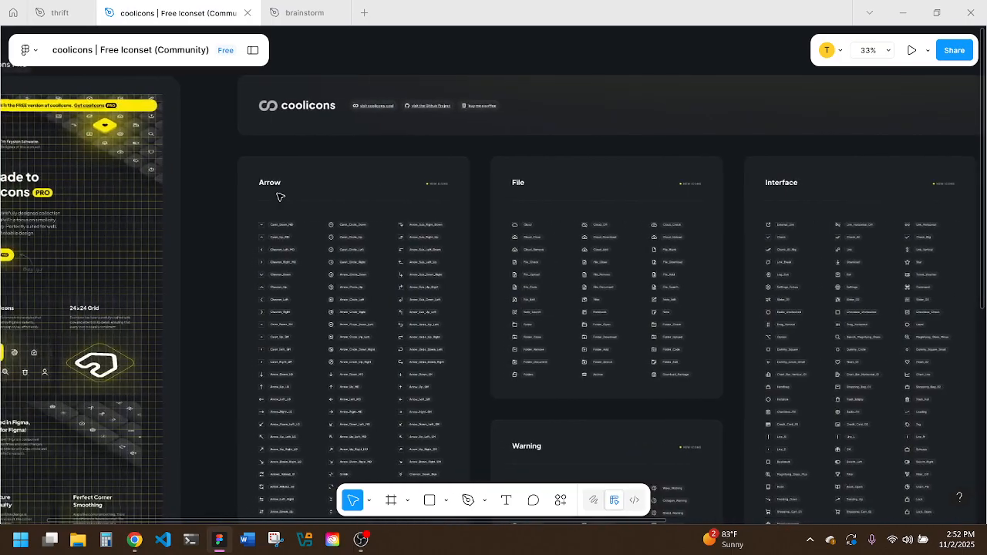
scroll(305, 263, "up", 4)
scroll(306, 263, "down", 10)
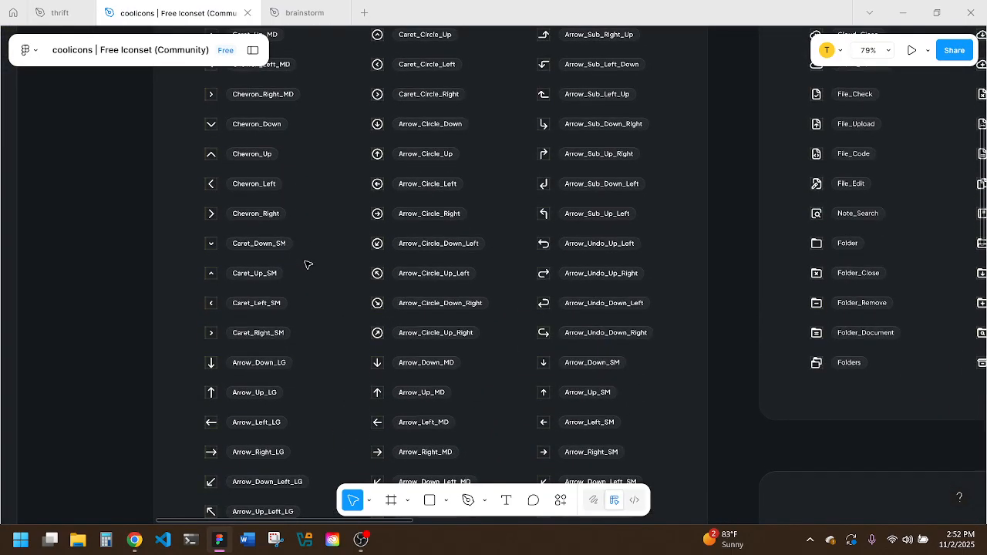
scroll(306, 265, "down", 1)
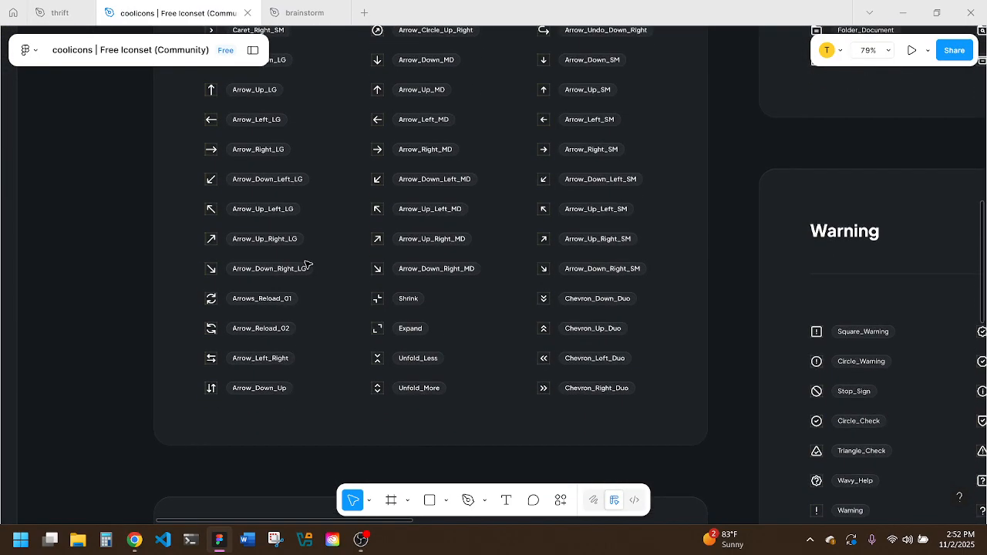
scroll(306, 265, "up", 2)
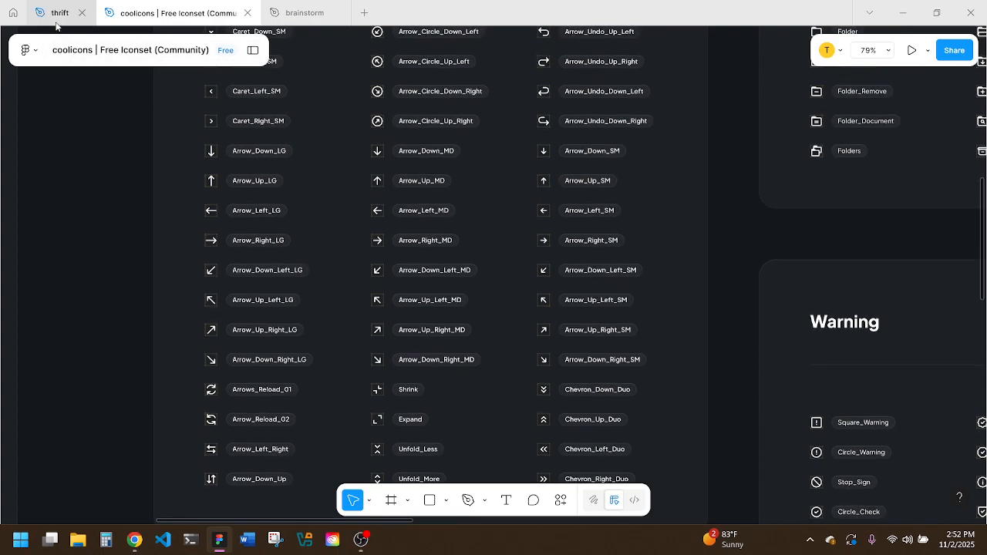
left_click(56, 20)
mouse_move(140, 19)
scroll(249, 154, "down", 2)
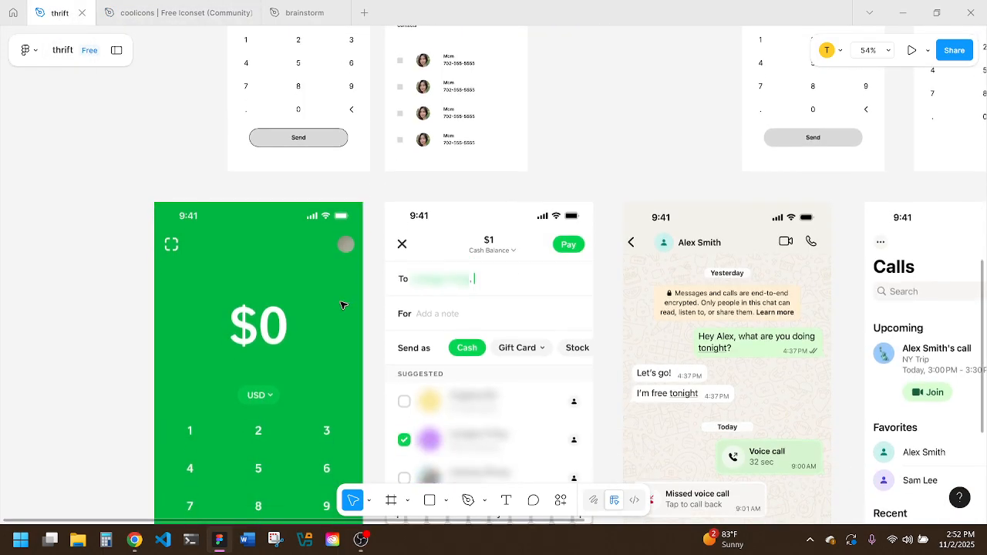
Step: Find the Checkbox_Check icon in the Interface section of the coolicons file and copy its vector
left_click(194, 13)
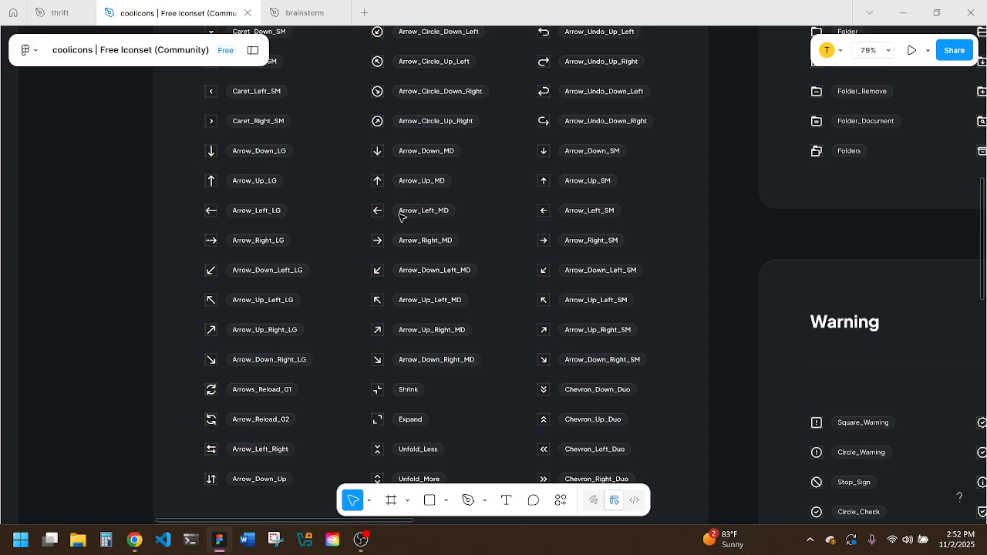
scroll(401, 217, "down", 5)
scroll(401, 217, "right", 9)
scroll(401, 218, "right", 1)
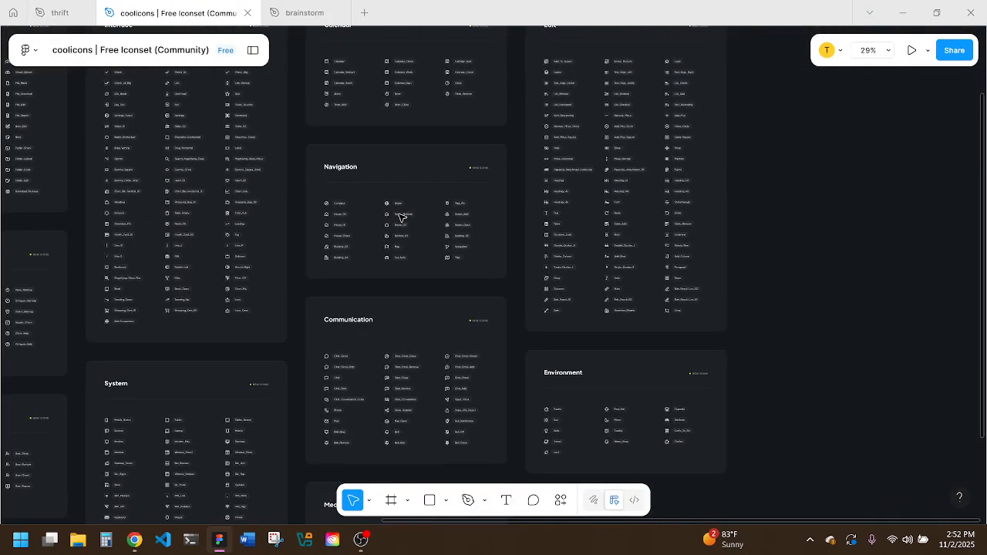
scroll(401, 218, "left", 3)
scroll(375, 132, "up", 5)
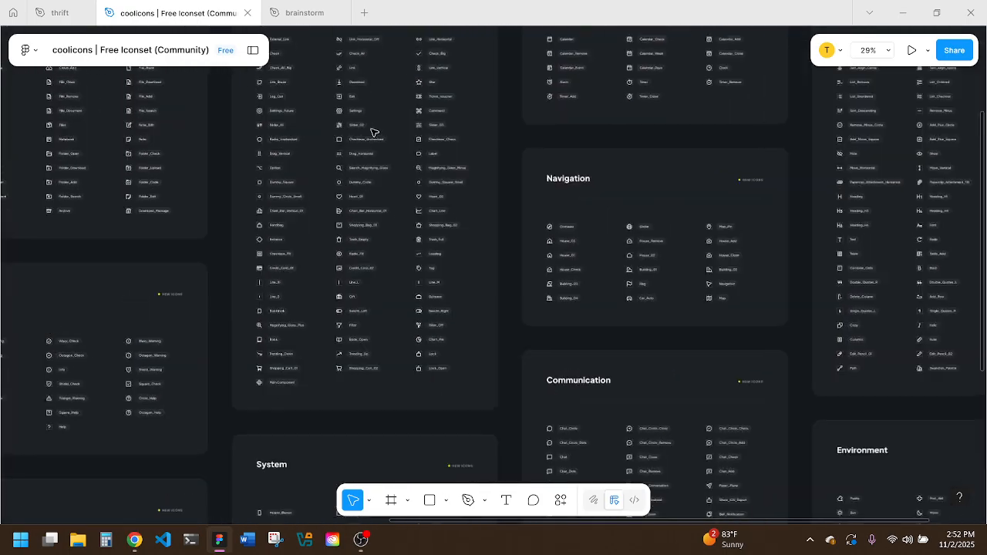
scroll(375, 132, "up", 4)
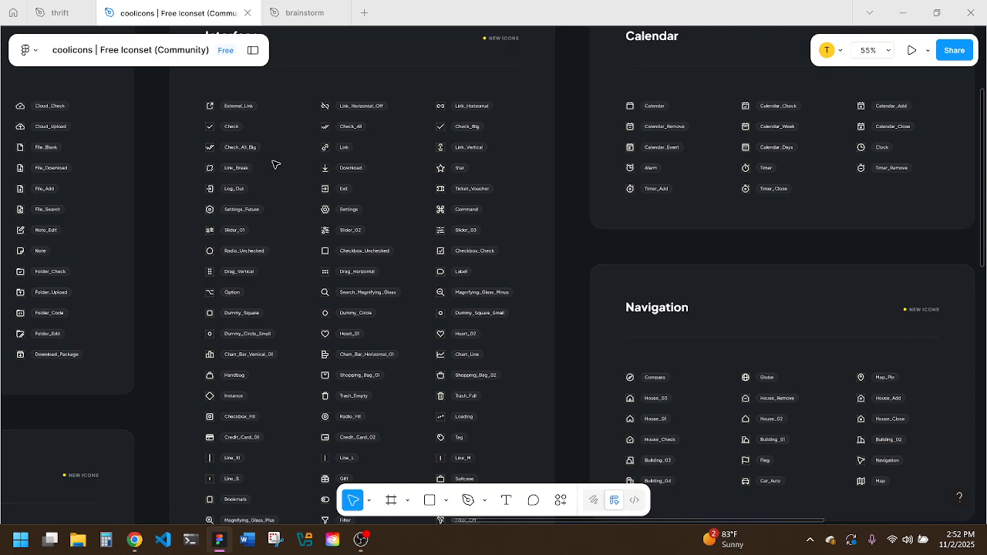
scroll(275, 164, "up", 5)
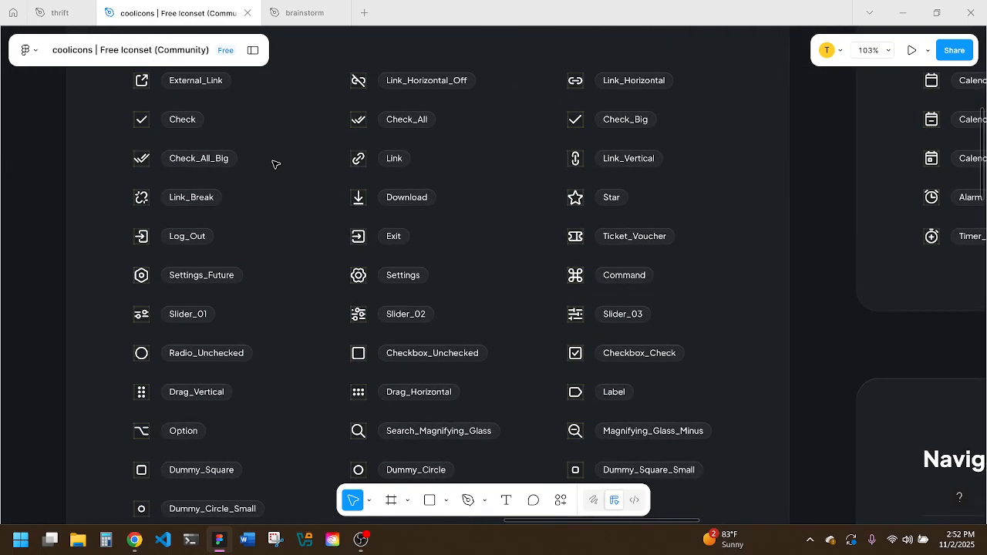
left_click(577, 353)
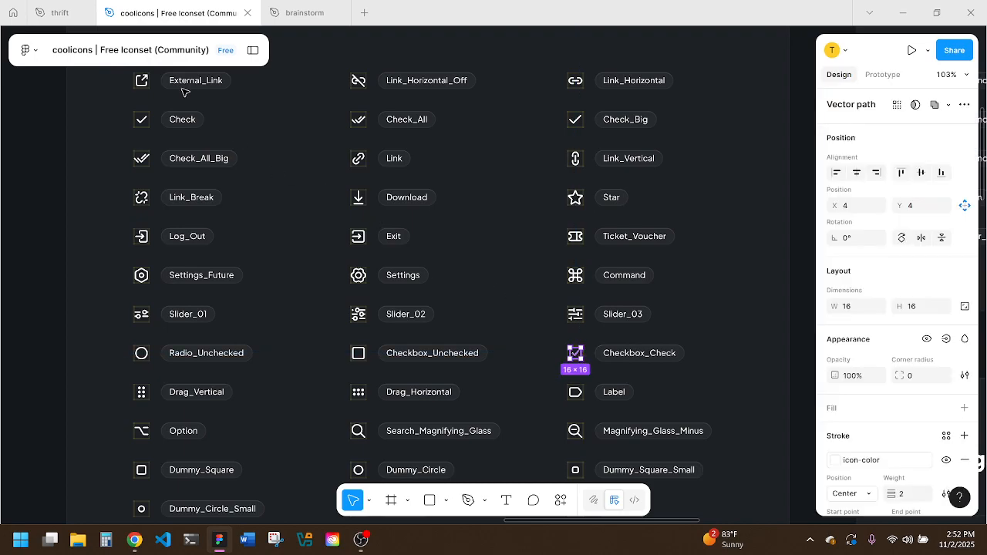
Step: Paste the checkbox icon into the thrift file and place it over the first contact row's square at X 34, Y 538
left_click(60, 12)
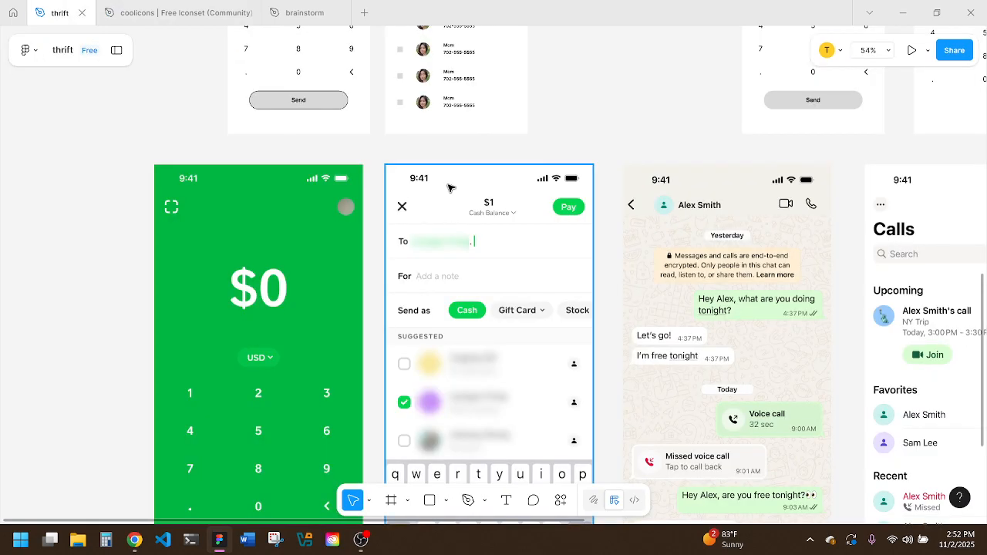
scroll(448, 189, "up", 3)
scroll(400, 166, "up", 5)
left_click(400, 151)
key("ctrl+v")
left_click_drag(494, 274, 399, 155)
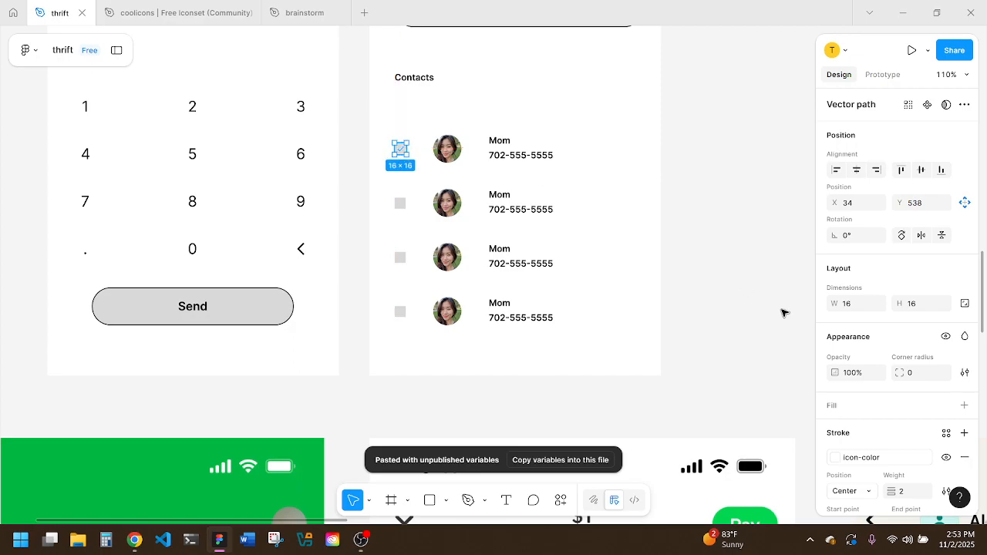
Step: Add a 000000 stroke at 100% opacity to the checkbox icon and delete the gray square behind it
left_click(964, 434)
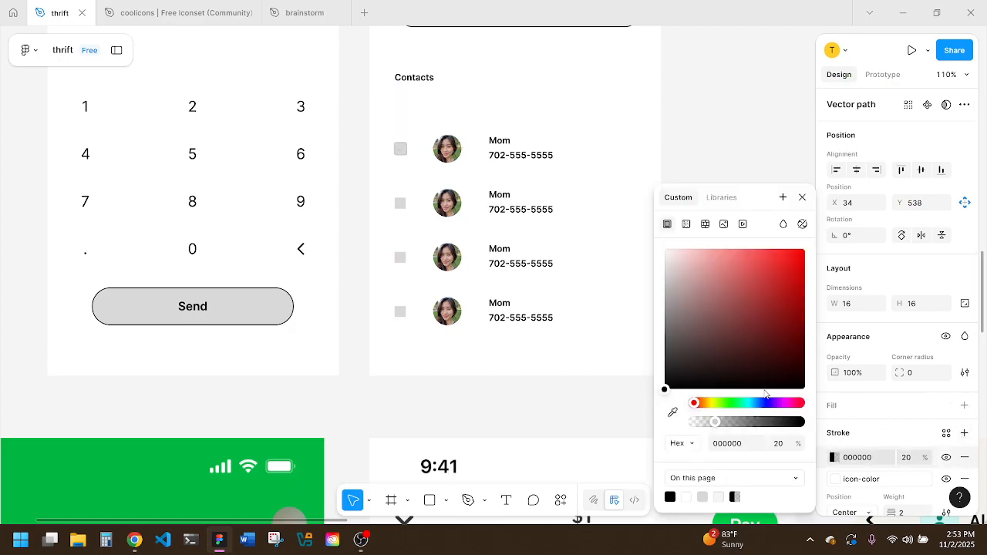
left_click_drag(716, 422, 816, 423)
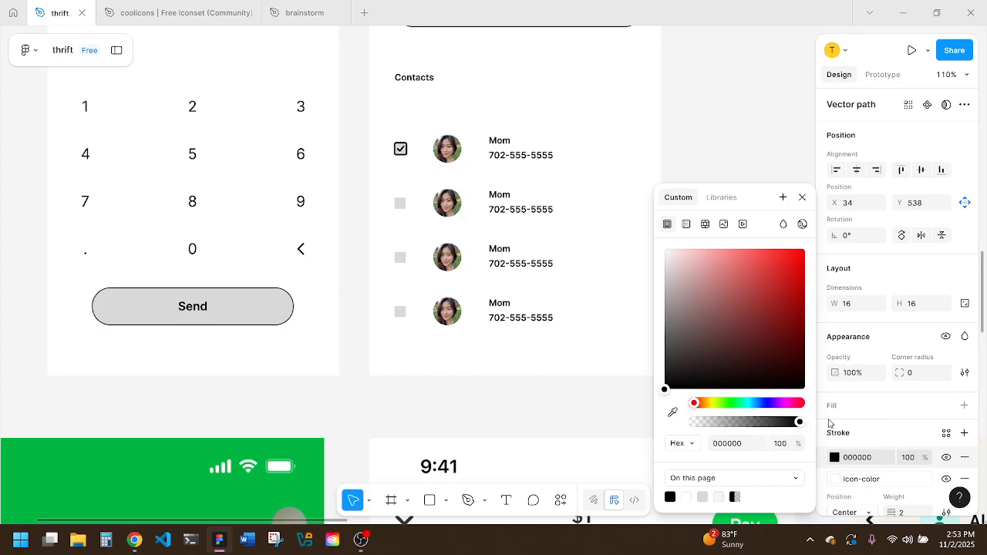
left_click(403, 151)
key("Delete")
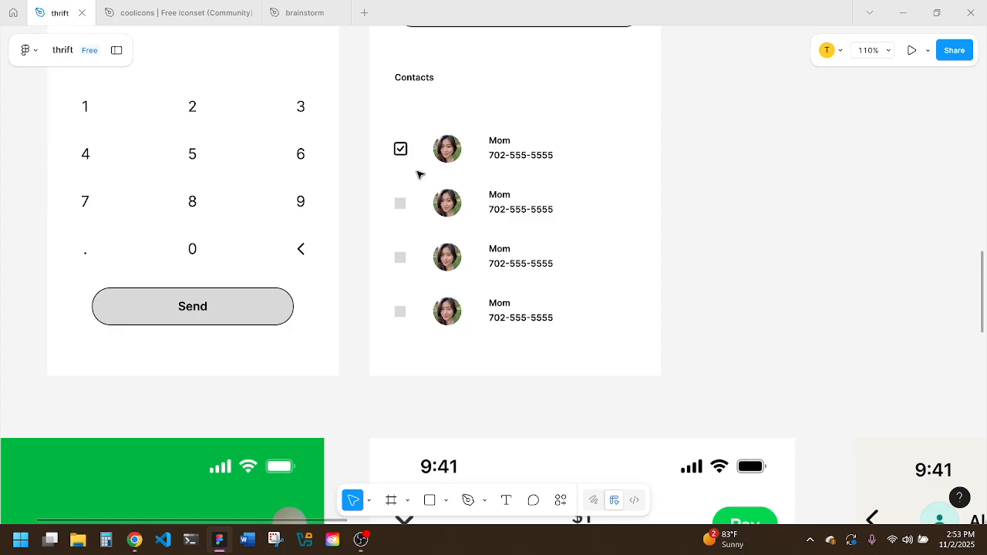
Step: Compare the reference screen's suggested contacts list with the Contacts rows and select the square in the first contact row
scroll(481, 317, "down", 8)
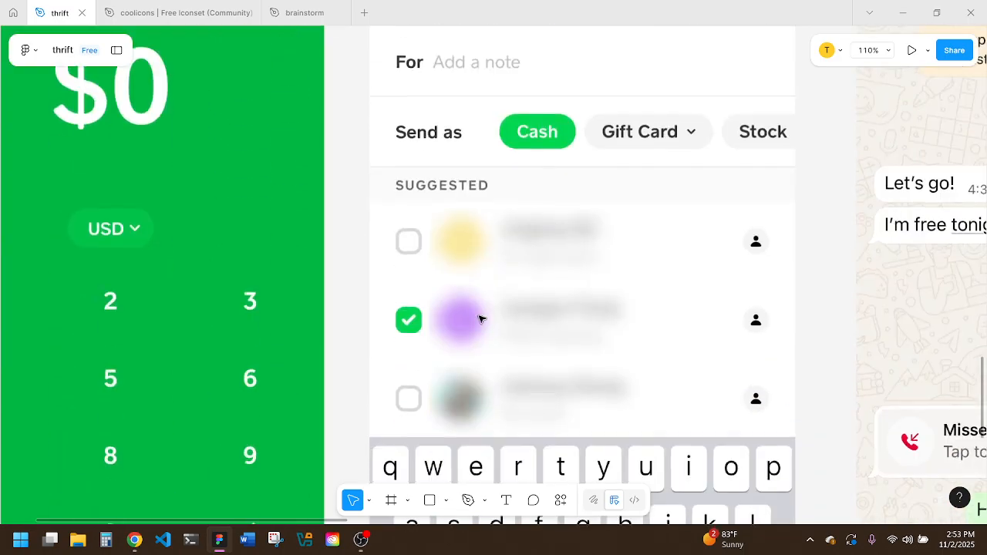
scroll(481, 317, "up", 1)
scroll(452, 311, "down", 2)
scroll(450, 314, "up", 3)
scroll(450, 314, "up", 2)
left_click(369, 231)
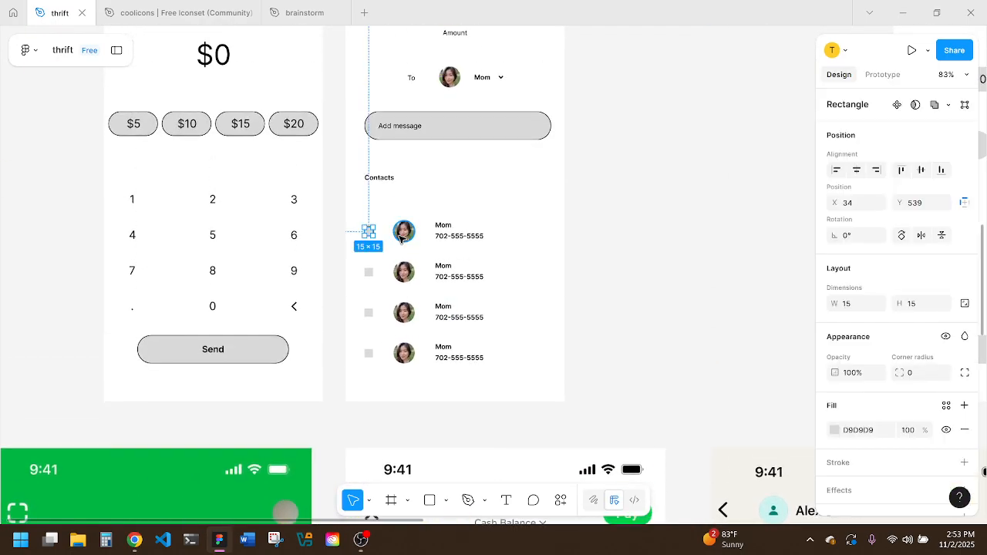
Step: Turn the grey square beside the first contact on the send money pt2 screen into an outlined checkbox with a checkmark
left_click(383, 244)
left_click(371, 235)
left_click(398, 261)
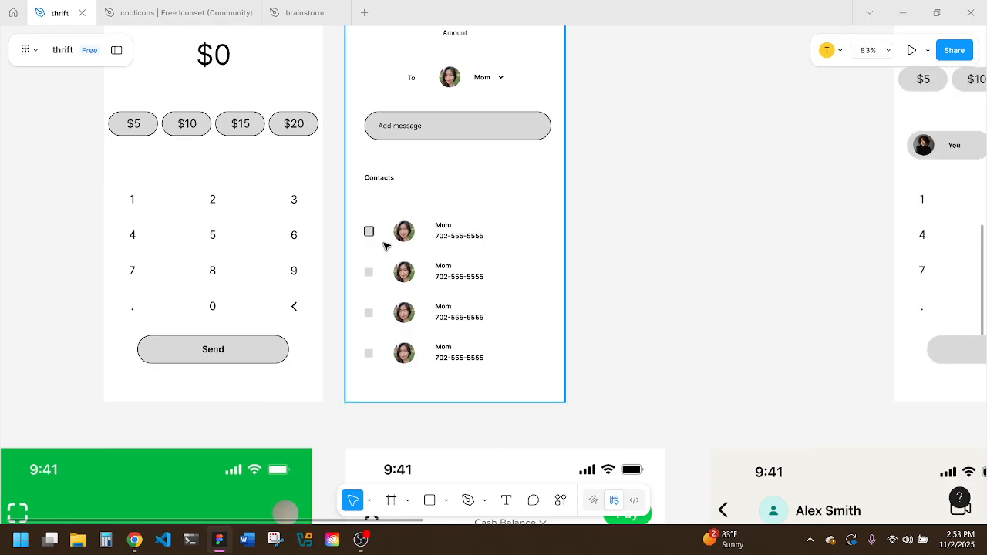
left_click(371, 234)
left_click(386, 245)
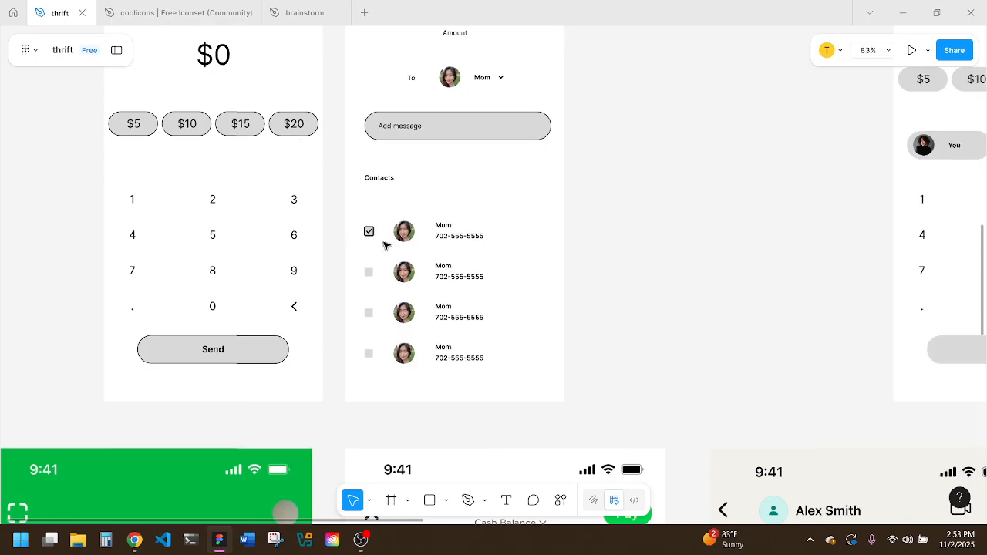
Step: Compare the send money pt2 layout with the Cash App payment reference screen below it
scroll(386, 245, "down", 3)
scroll(494, 291, "down", 3)
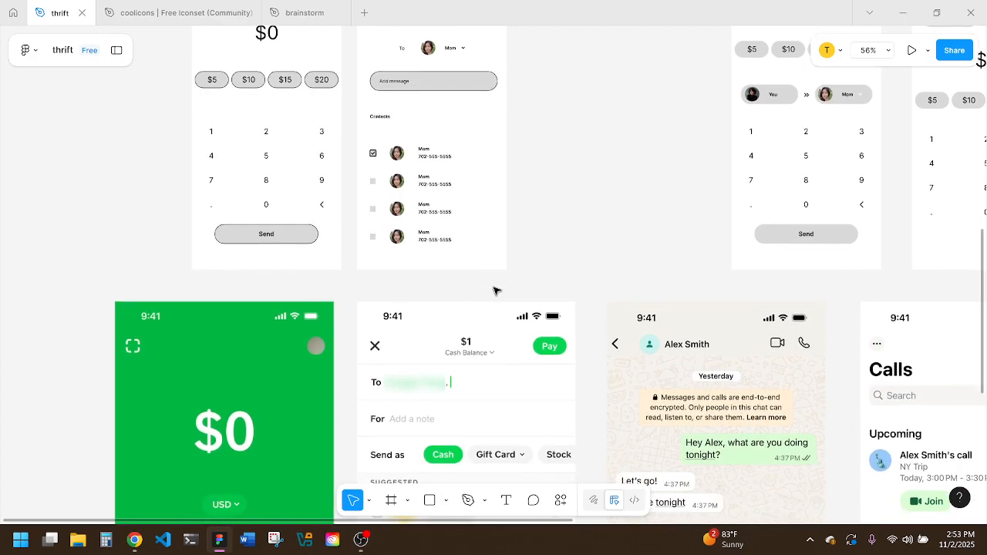
scroll(494, 290, "down", 3)
scroll(494, 291, "up", 1)
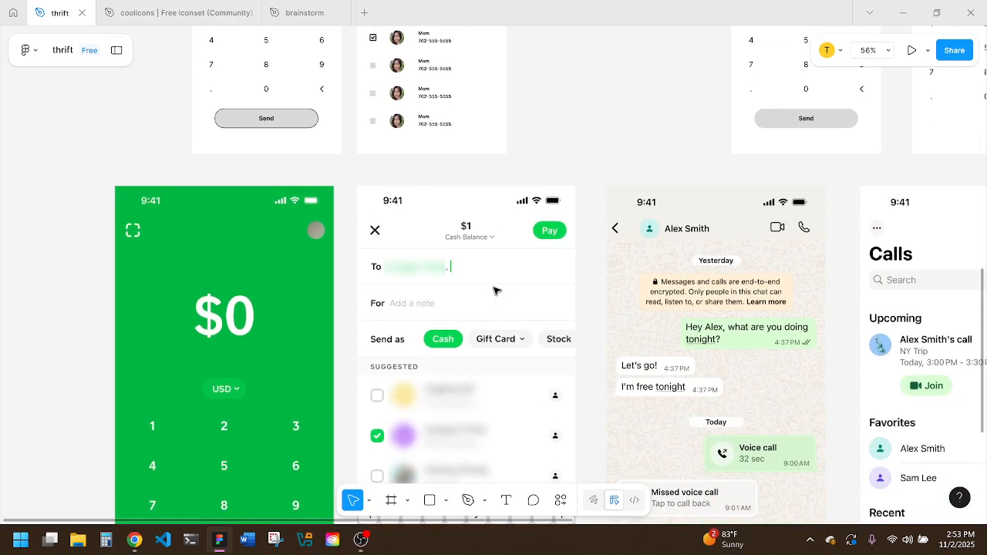
scroll(493, 291, "up", 1)
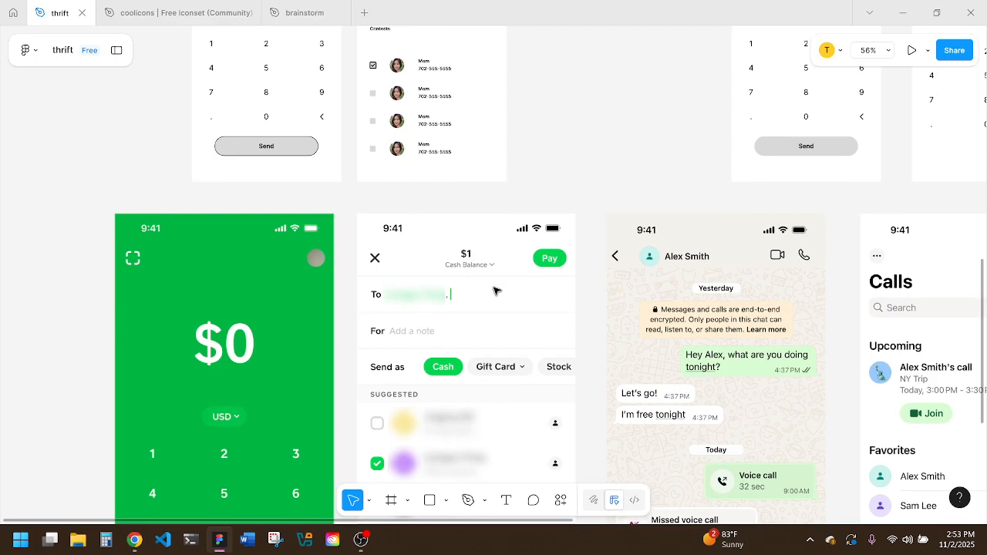
scroll(494, 291, "down", 3)
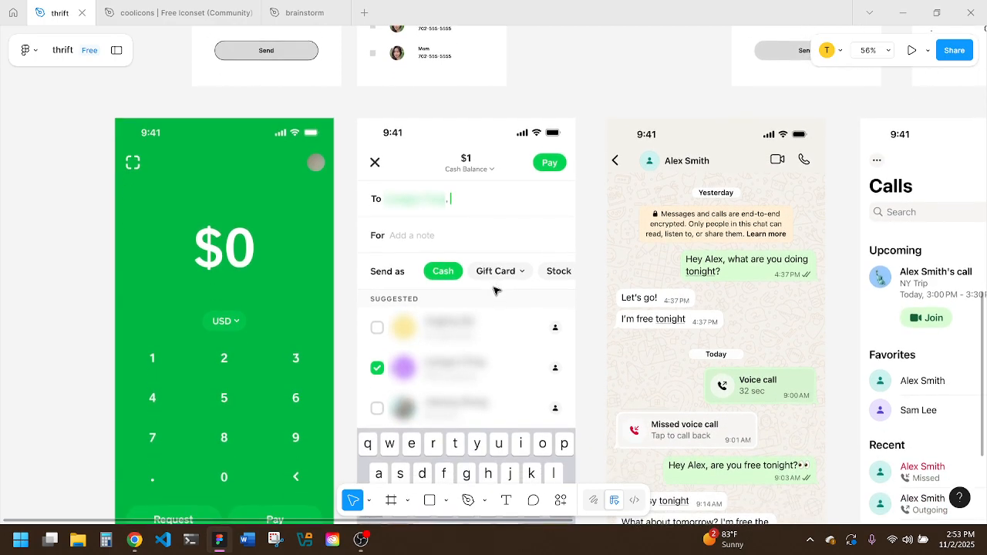
scroll(496, 291, "up", 5)
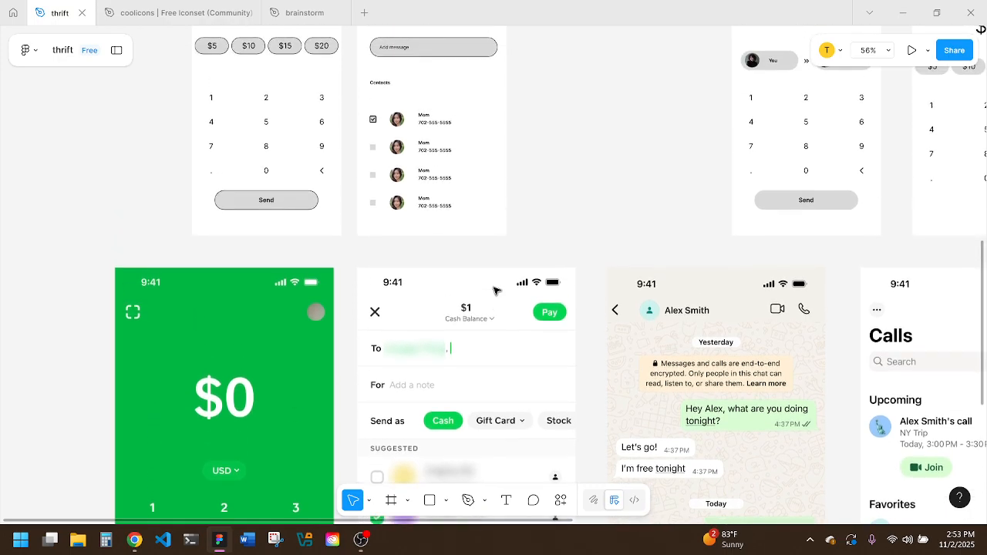
scroll(495, 291, "up", 3)
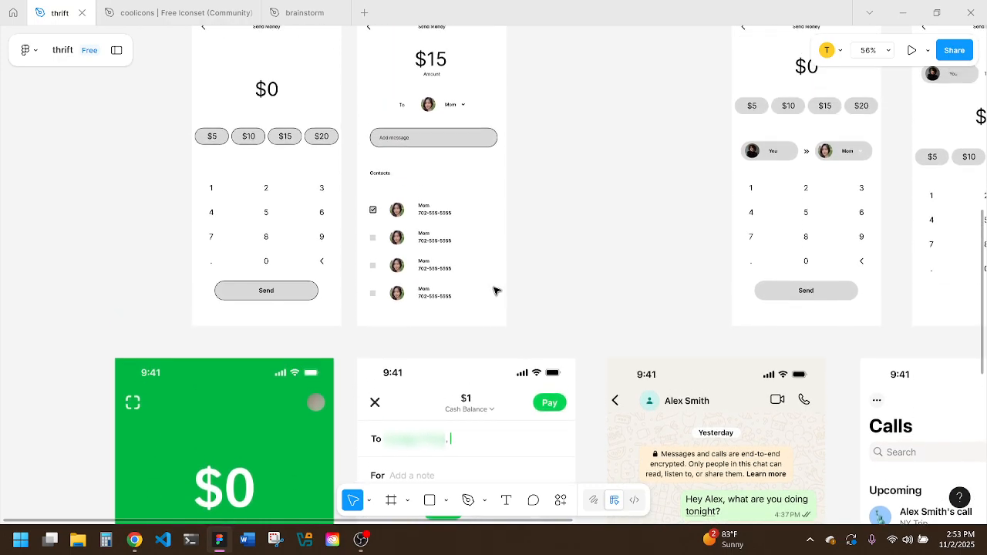
scroll(495, 291, "down", 7)
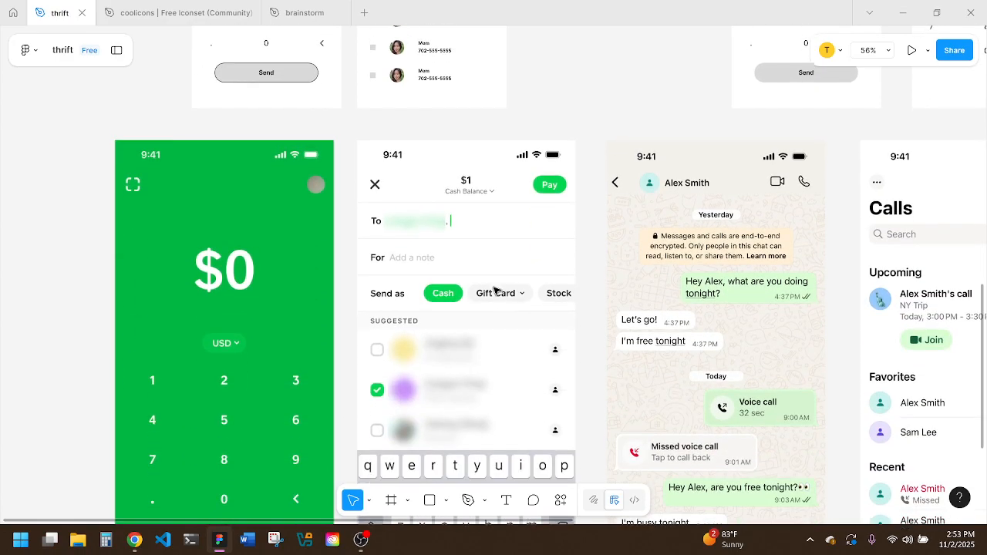
scroll(495, 291, "up", 7)
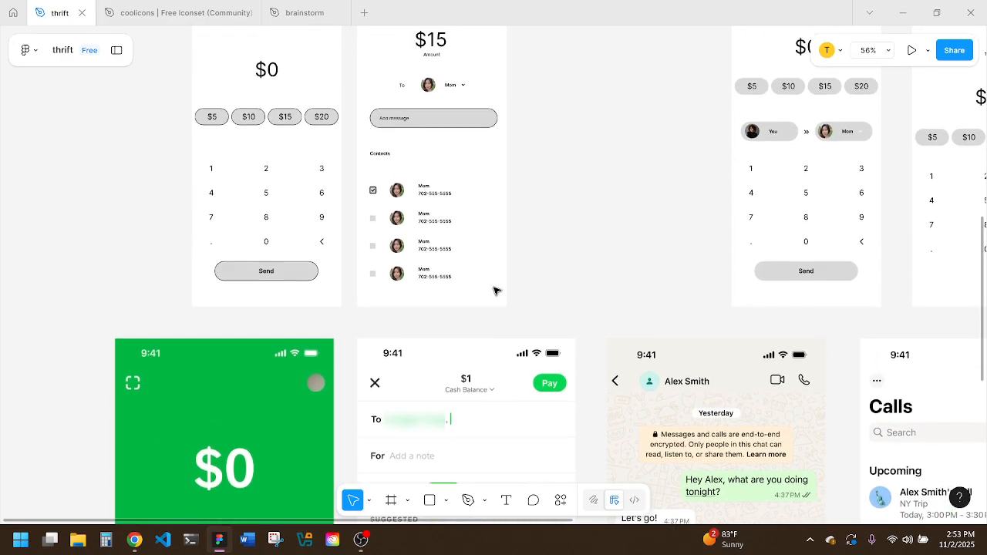
scroll(495, 291, "up", 2)
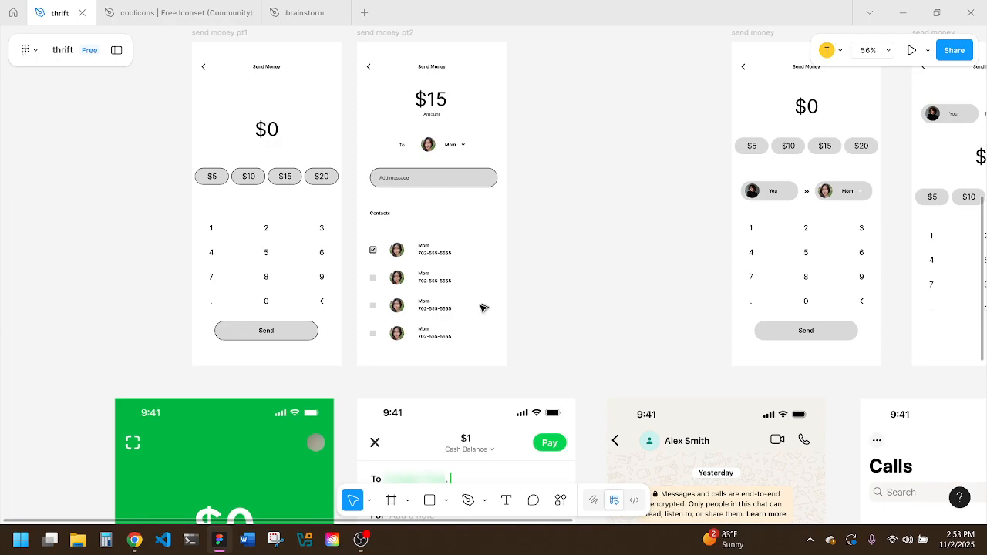
Step: Widen the Add message field on send money pt2 to 342 by extending its left edge to X 27
left_click(450, 190)
left_click_drag(370, 178, 369, 178)
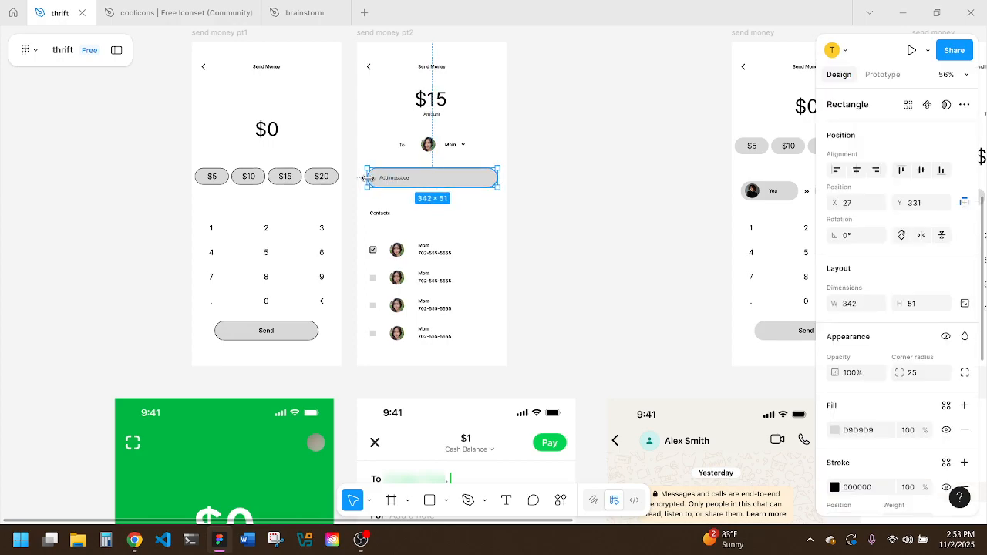
double_click(385, 216)
key("Escape")
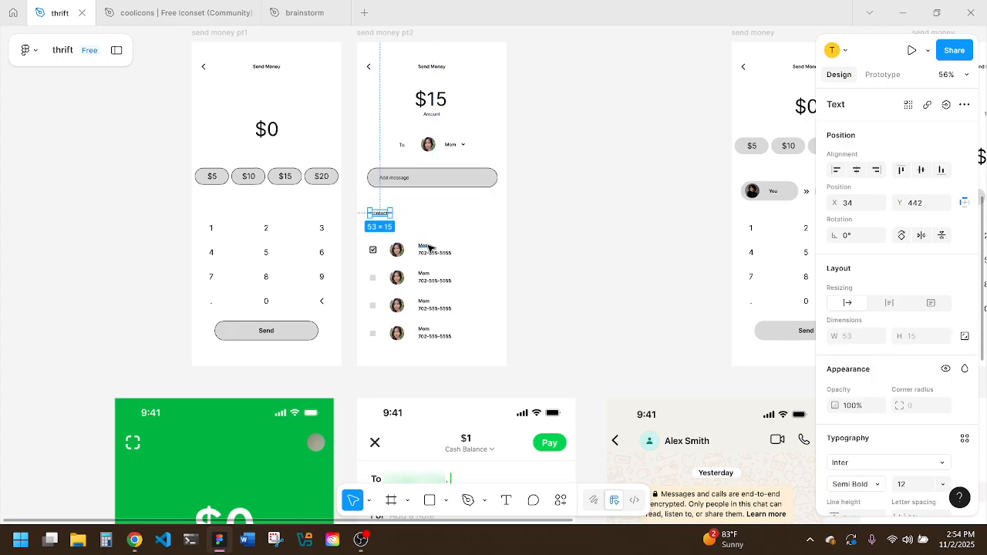
left_click(469, 351)
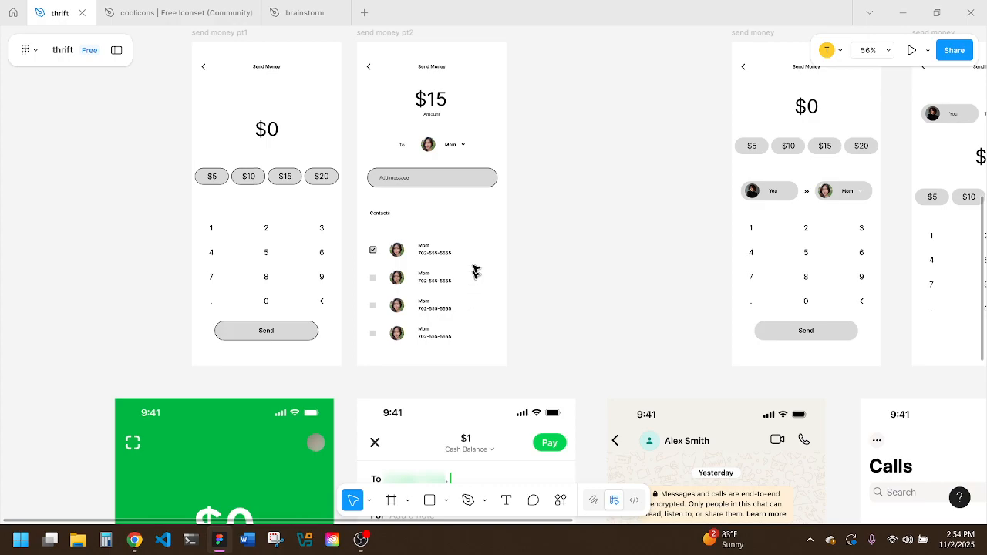
Step: Delete the dropdown arrow next to Mom in the To row of send money pt2
left_click(432, 102)
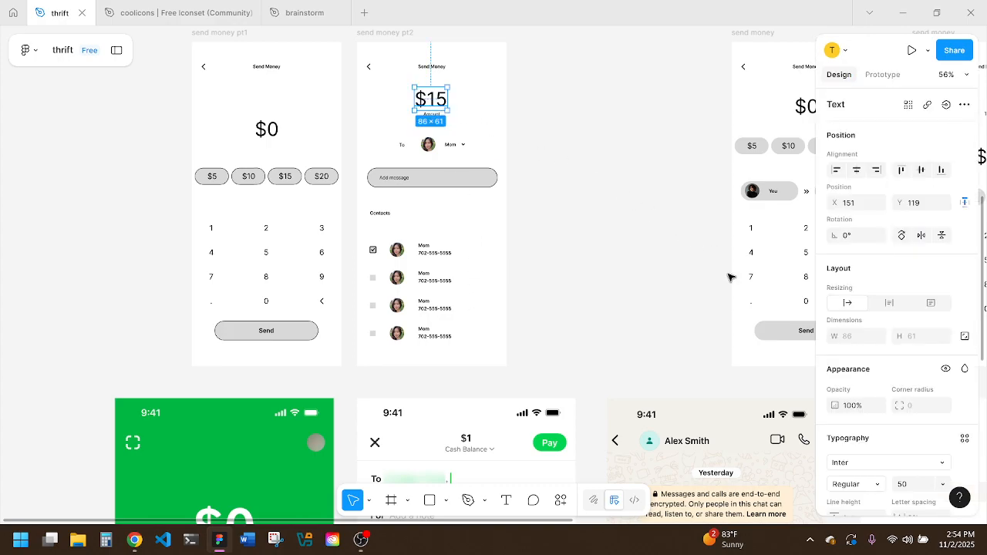
scroll(897, 408, "down", 2)
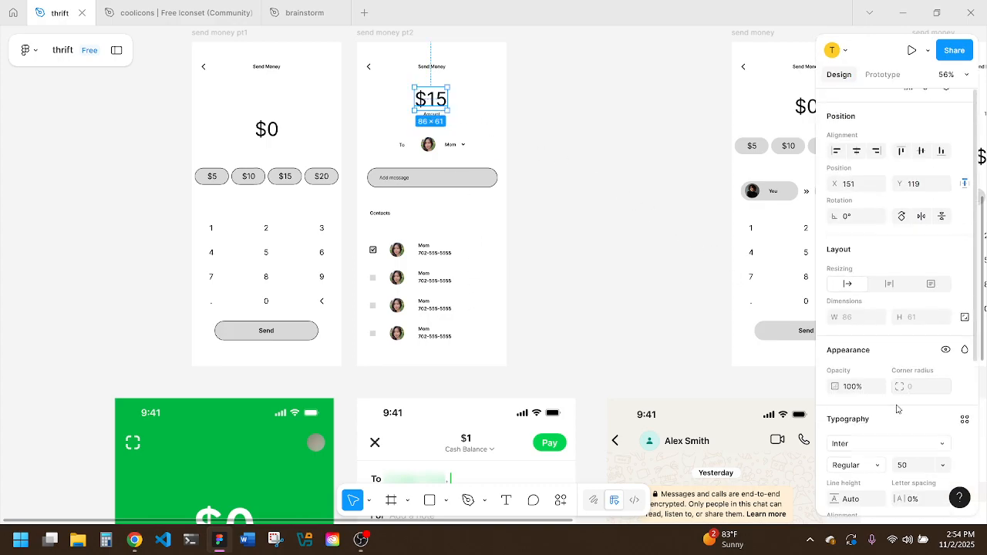
left_click(494, 137)
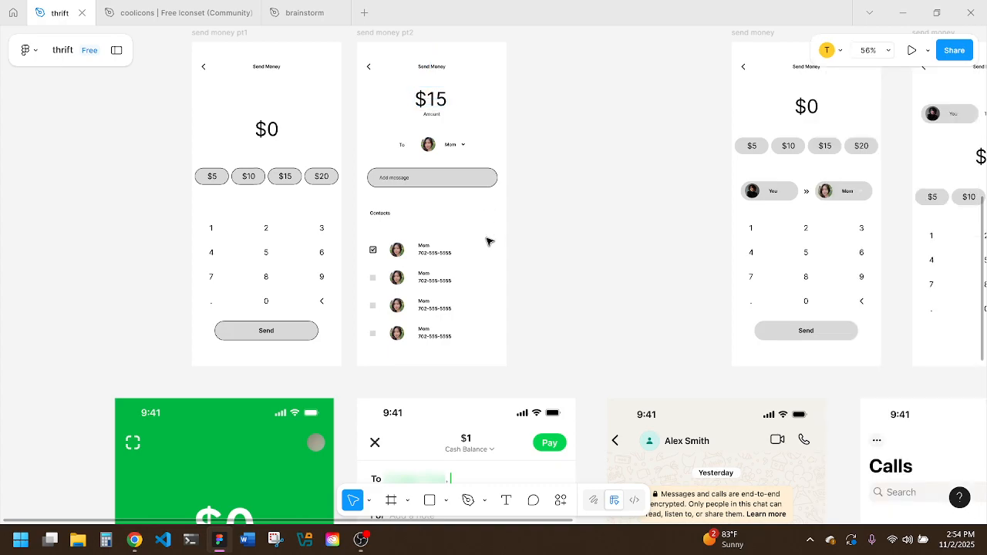
double_click(464, 145)
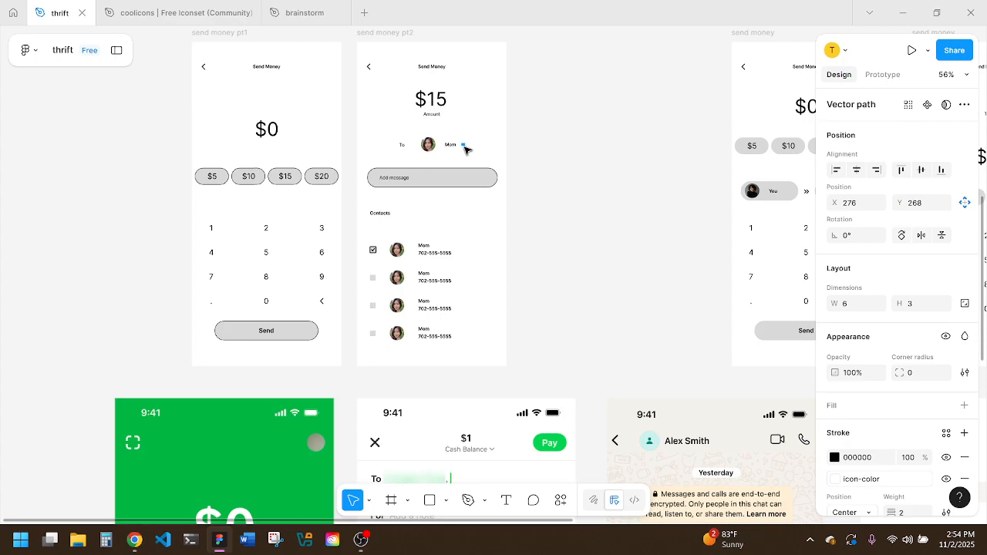
key("Delete")
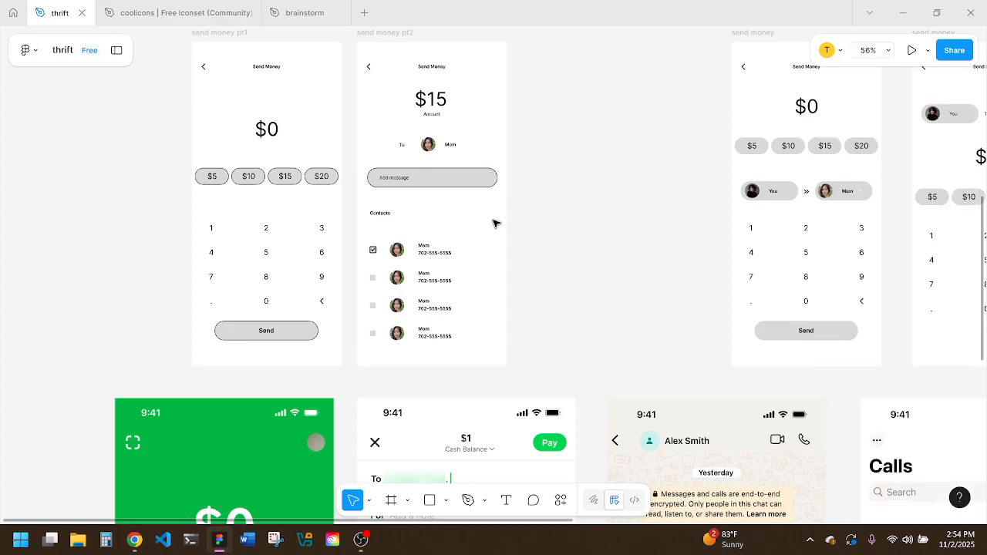
Step: Move the To recipient group left to X 34, in line with the Contacts heading
scroll(480, 215, "down", 5)
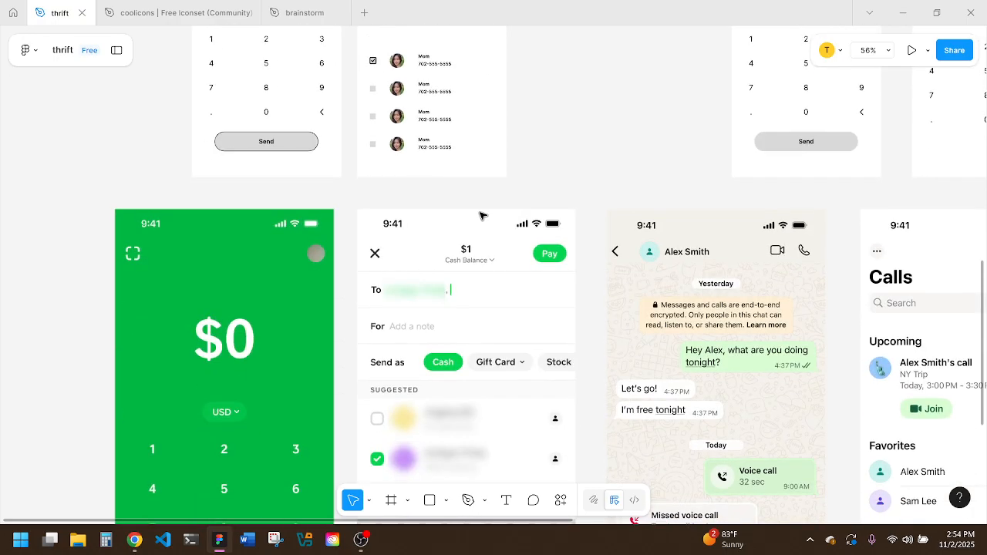
scroll(480, 215, "down", 5)
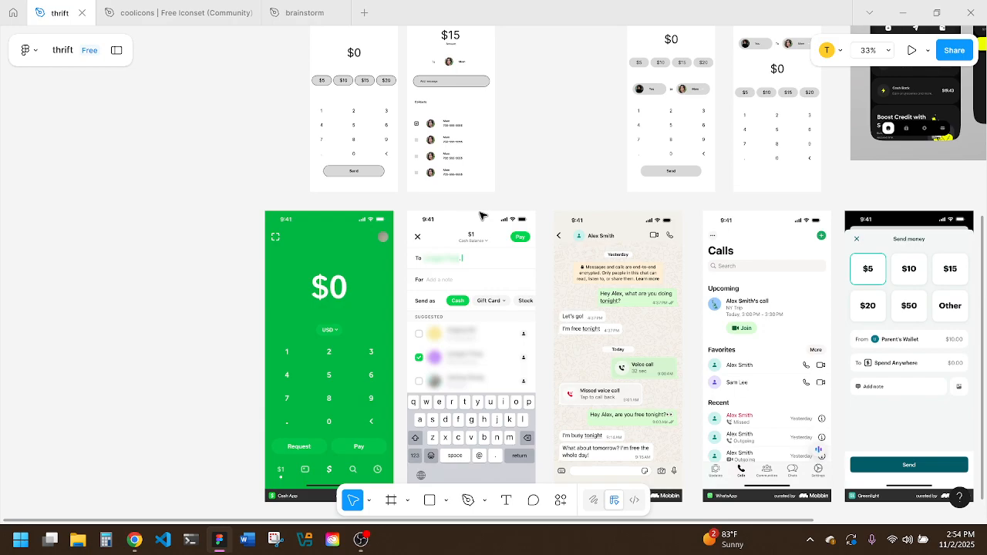
scroll(482, 214, "up", 3)
scroll(456, 137, "up", 2)
scroll(456, 138, "up", 5)
scroll(452, 131, "up", 1)
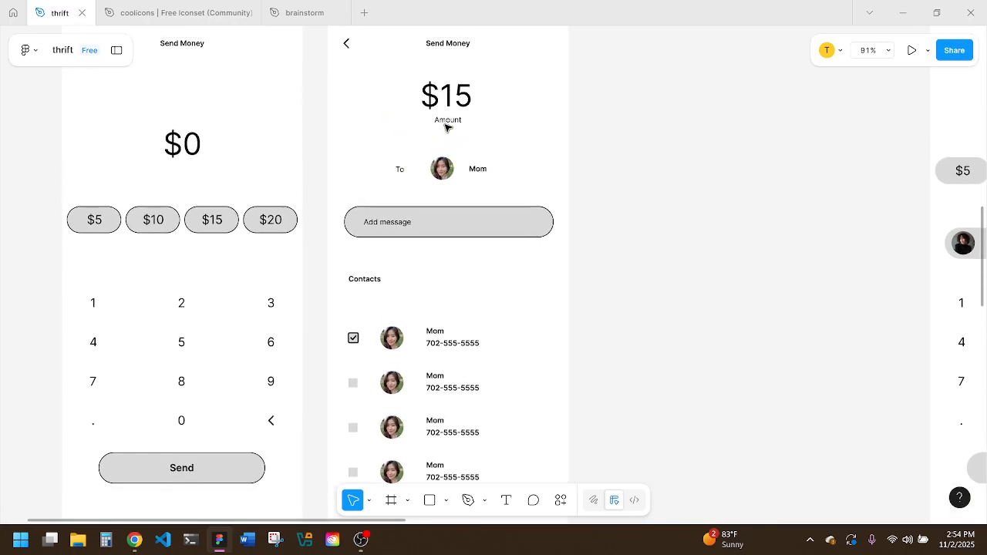
left_click(445, 165)
left_click_drag(446, 165, 400, 166)
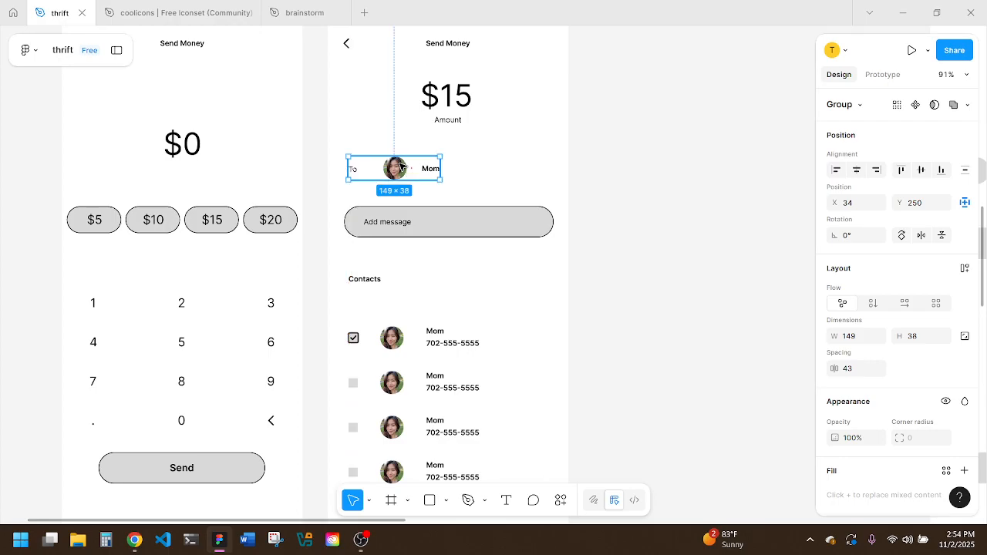
Step: Change the To label's font weight to Semi Bold
double_click(360, 171)
scroll(879, 428, "down", 2)
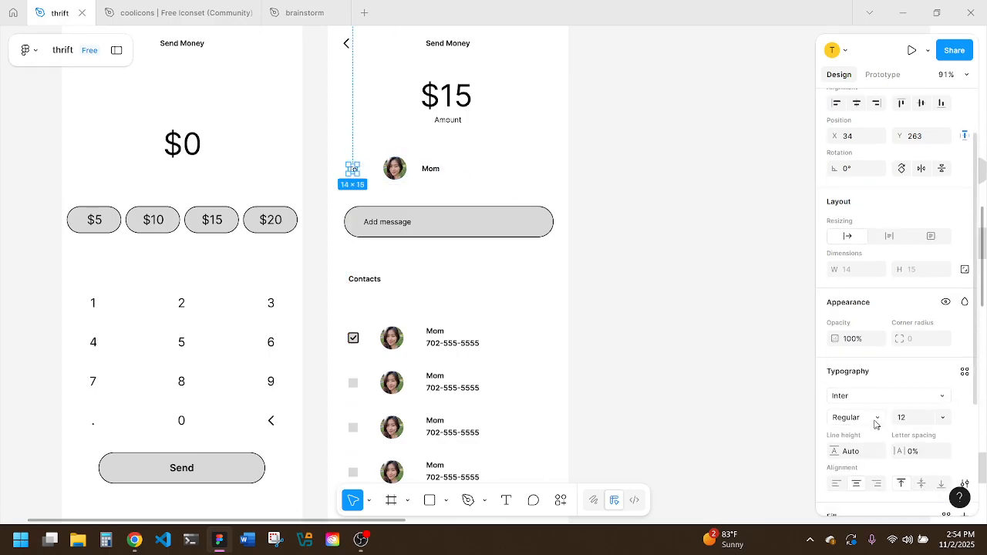
left_click(876, 424)
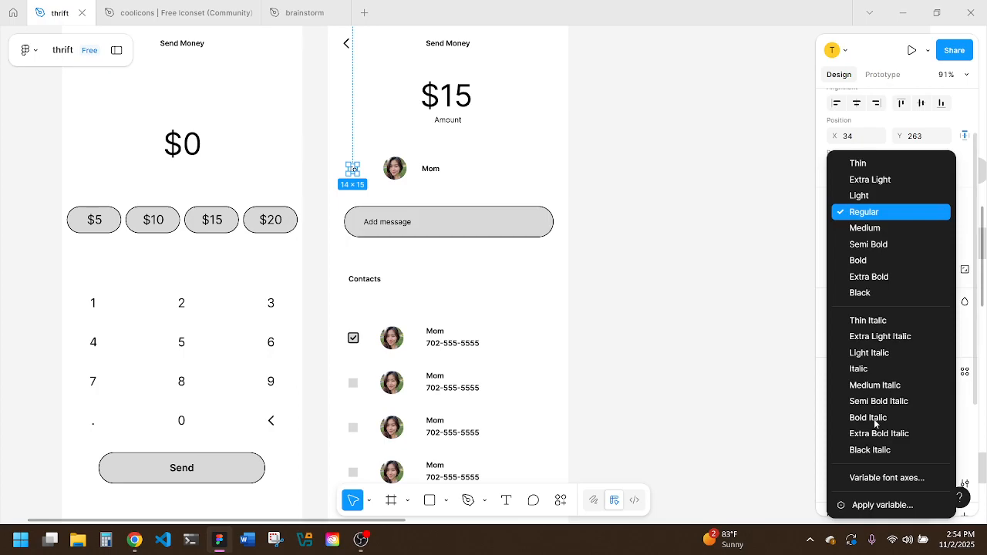
left_click(860, 243)
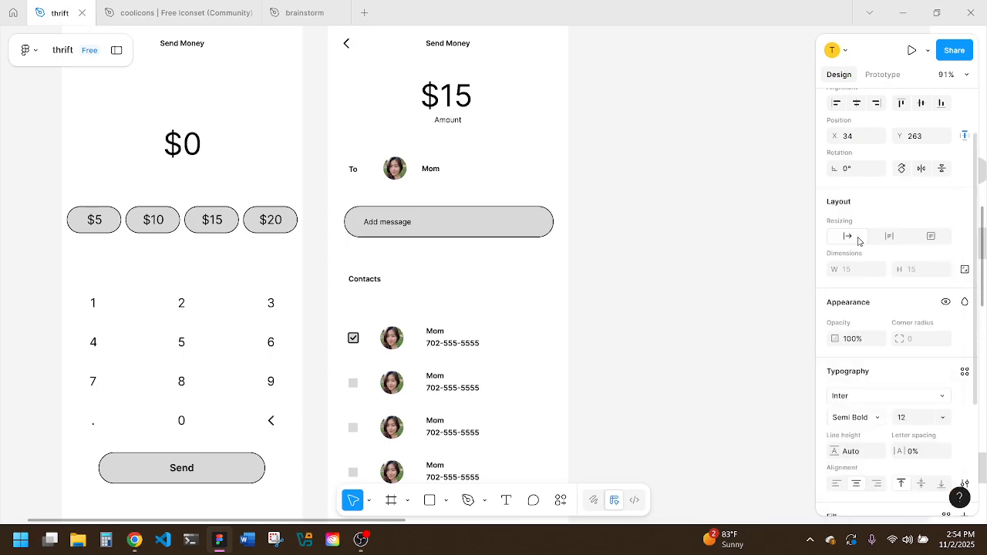
left_click(576, 193)
Step: Duplicate the Mom label in the To row just after the original and replace the copy's text with a comma
scroll(576, 193, "down", 4, "ctrl")
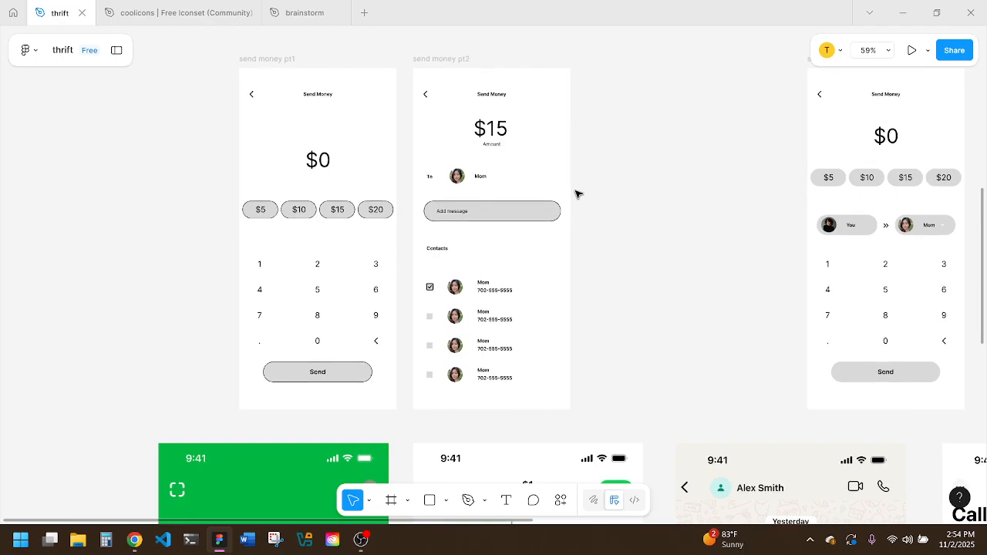
scroll(576, 193, "down", 1)
scroll(576, 193, "down", 2)
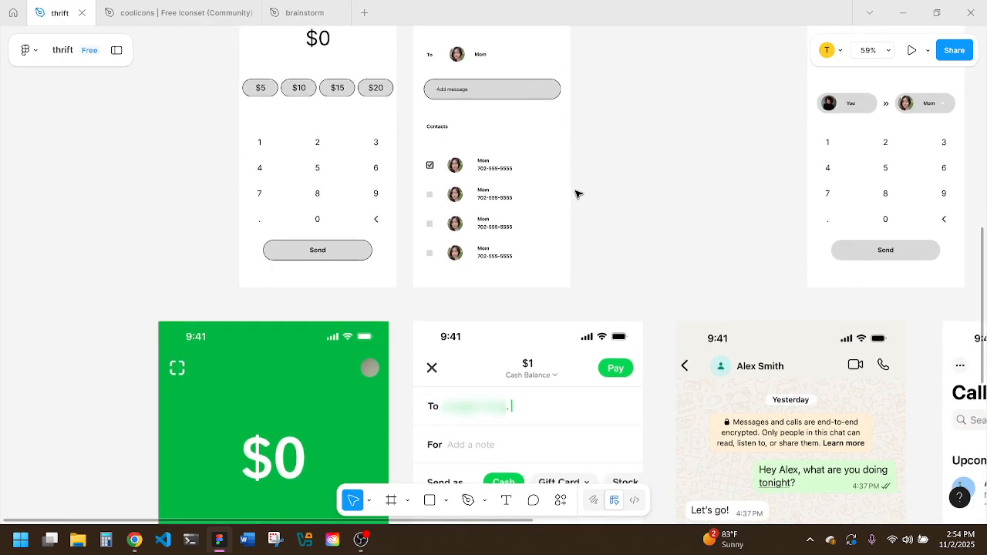
scroll(577, 194, "up", 3)
scroll(509, 148, "up", 8, "ctrl")
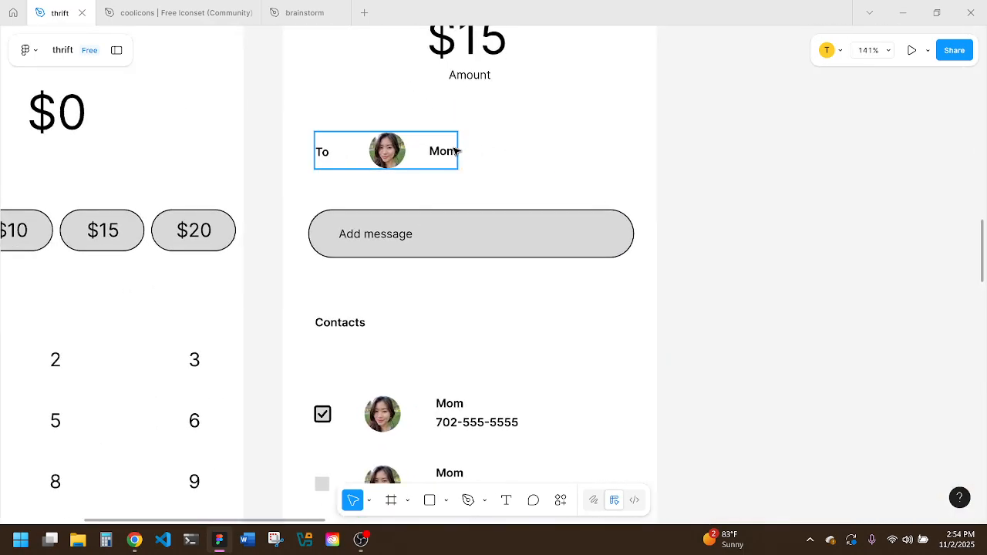
left_click(487, 149)
double_click(452, 152)
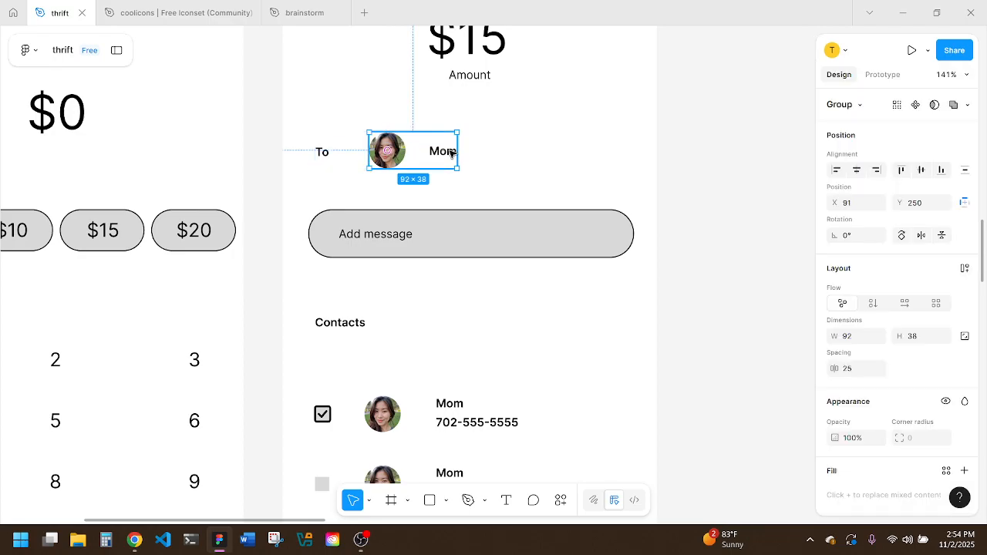
double_click(452, 152)
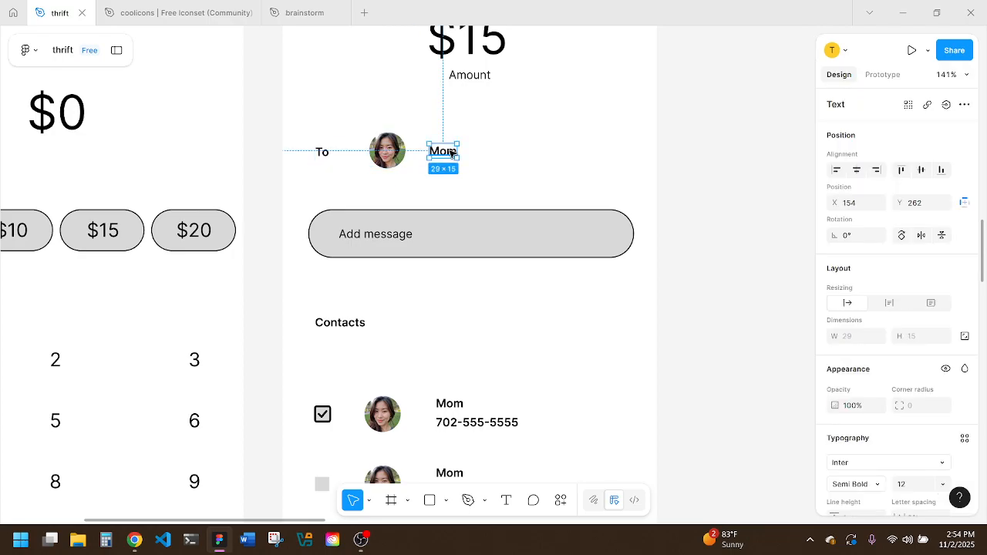
left_click_drag(452, 152, 486, 153, "alt")
double_click(486, 153)
key("BackSpace")
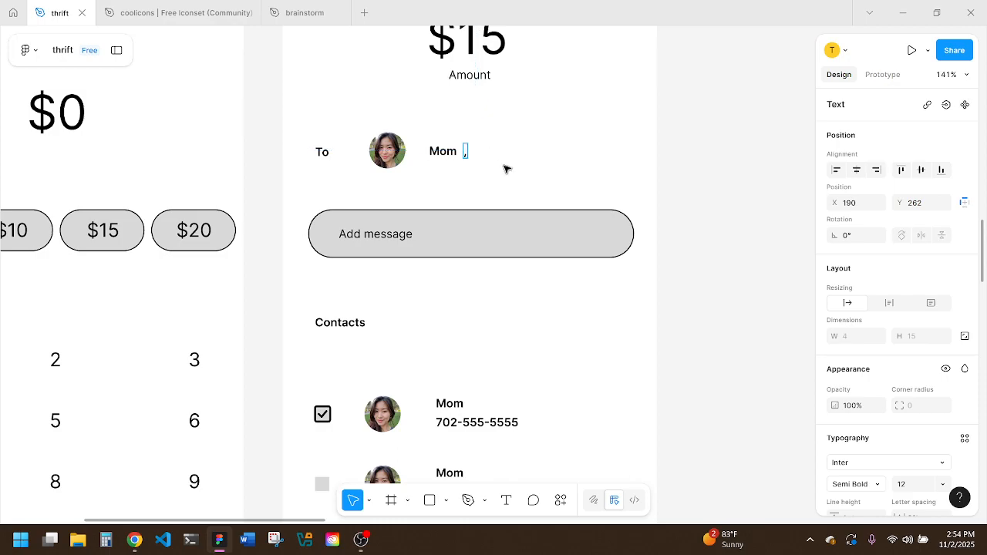
key("Left")
key("Left")
key("Escape")
scroll(531, 172, "down", 5)
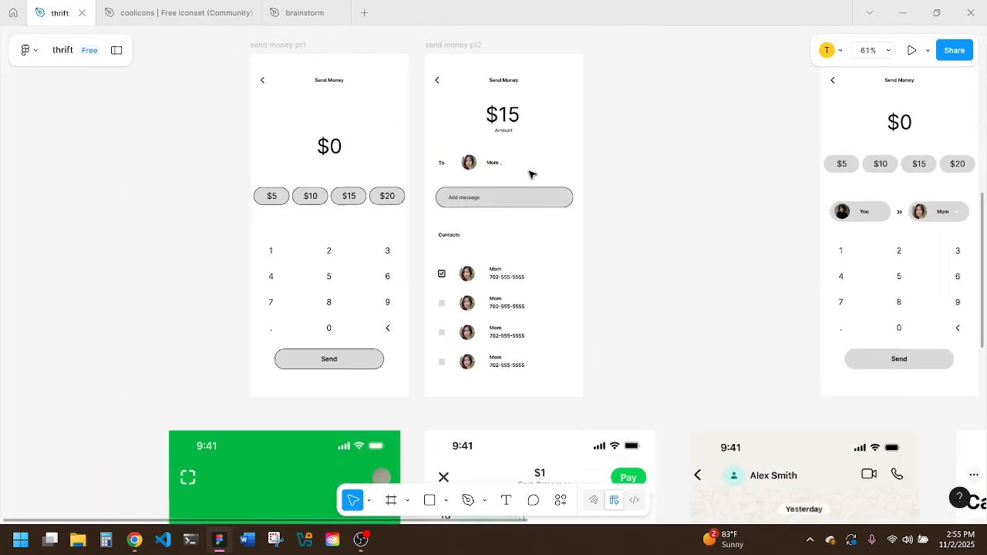
scroll(615, 235, "down", 1)
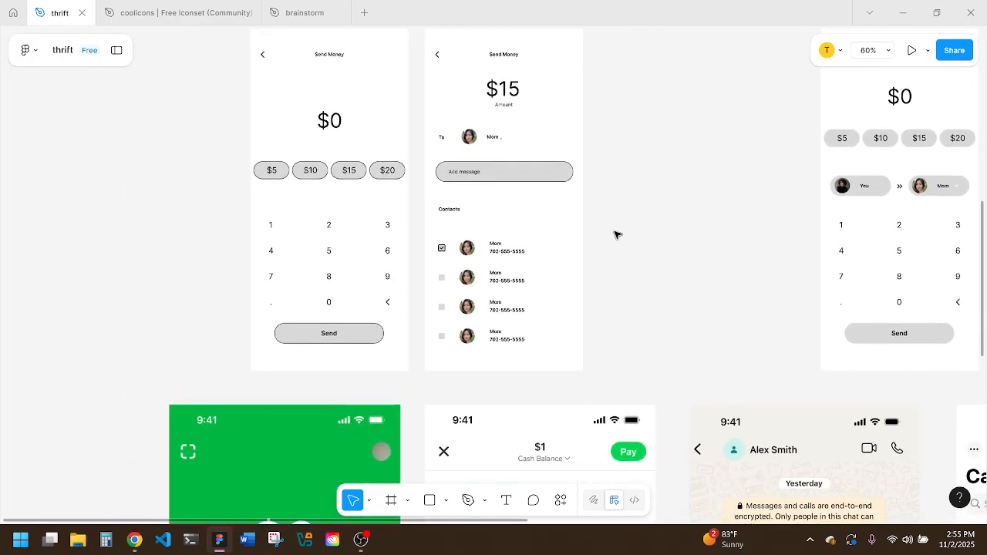
scroll(620, 220, "down", 4)
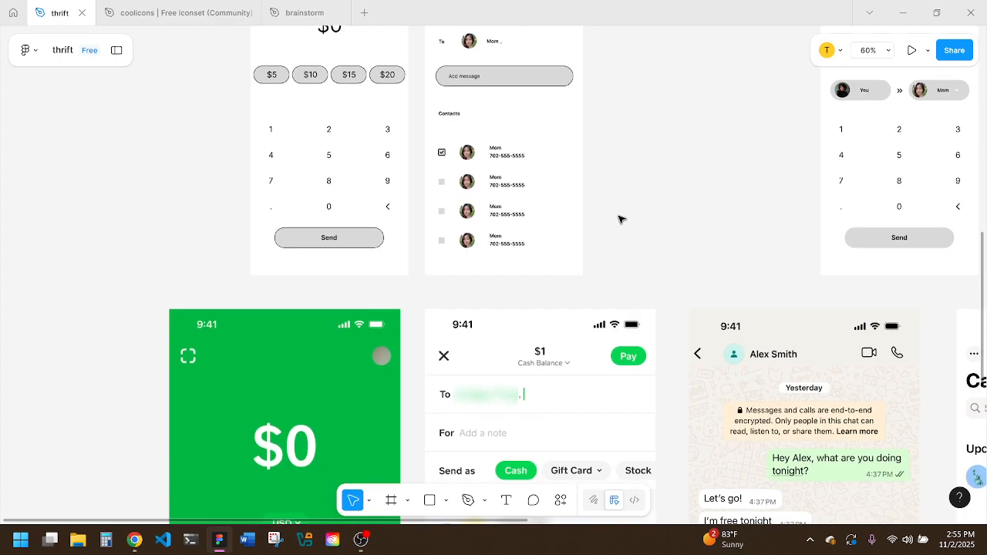
Step: Switch to Chrome and look through the Greenlight iOS app screens on Mobbin for send-money design references
scroll(621, 219, "up", 1)
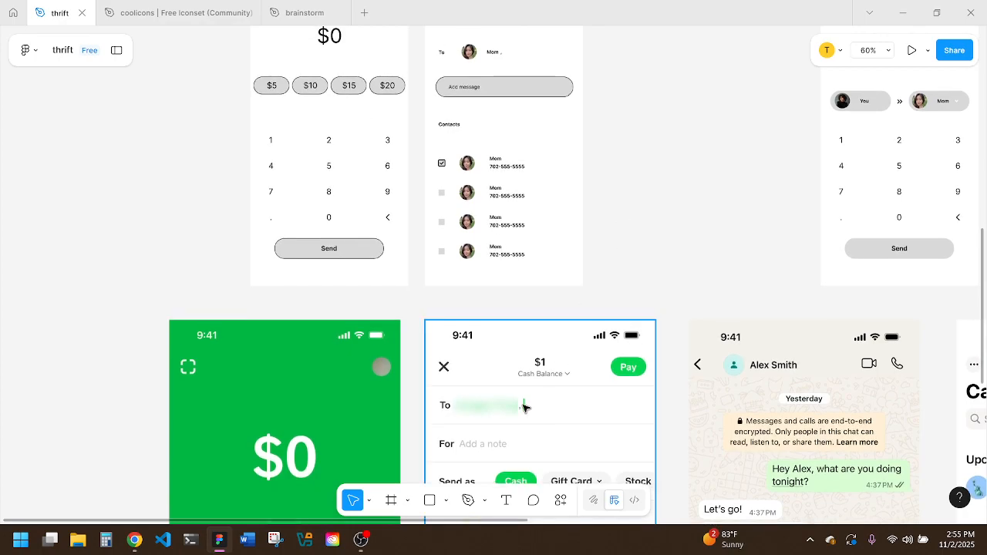
scroll(603, 210, "up", 4)
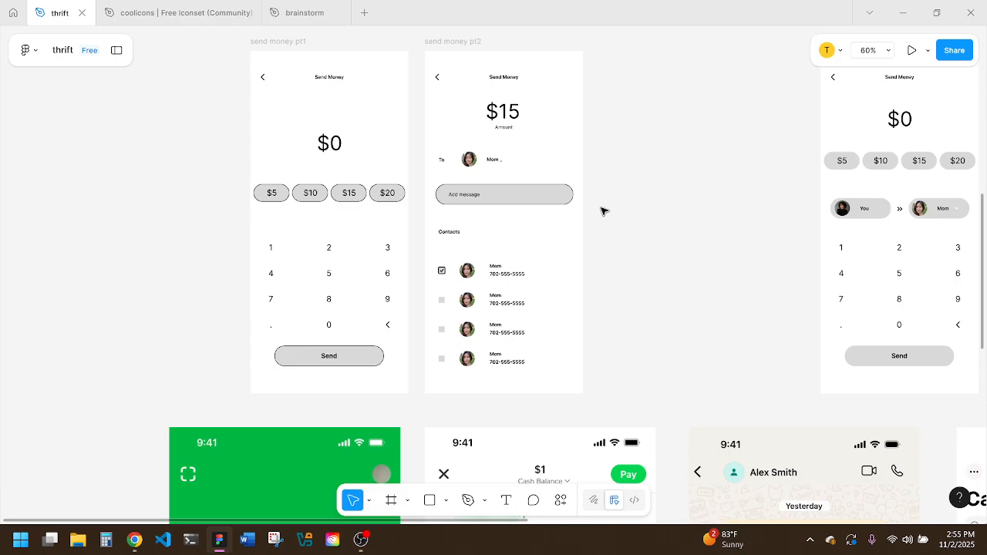
left_click(134, 540)
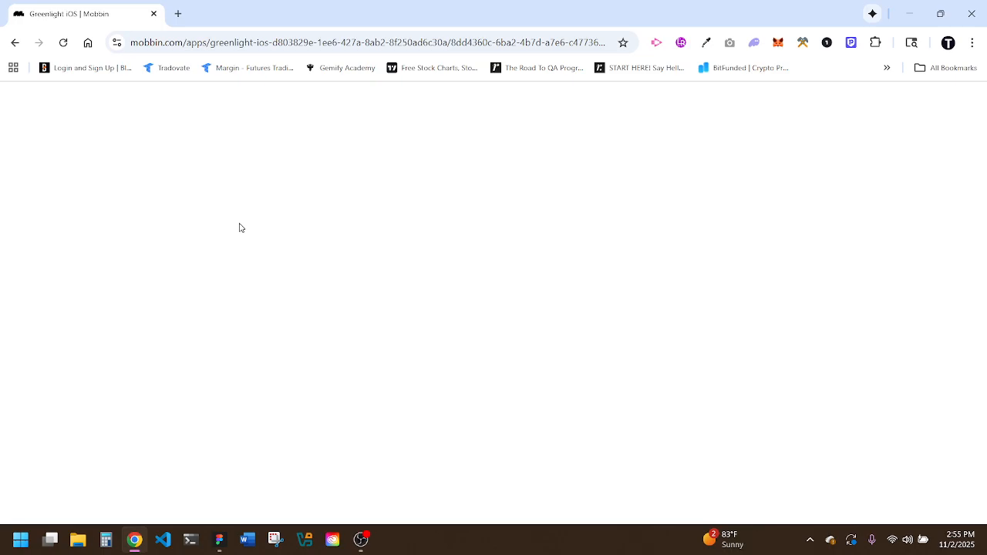
scroll(524, 287, "down", 2)
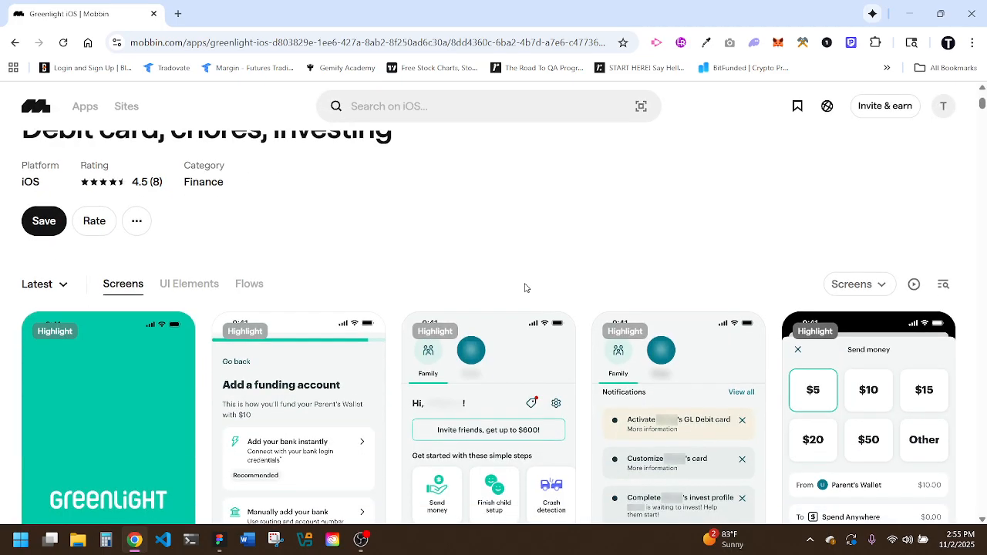
scroll(524, 288, "down", 1)
scroll(525, 288, "down", 1)
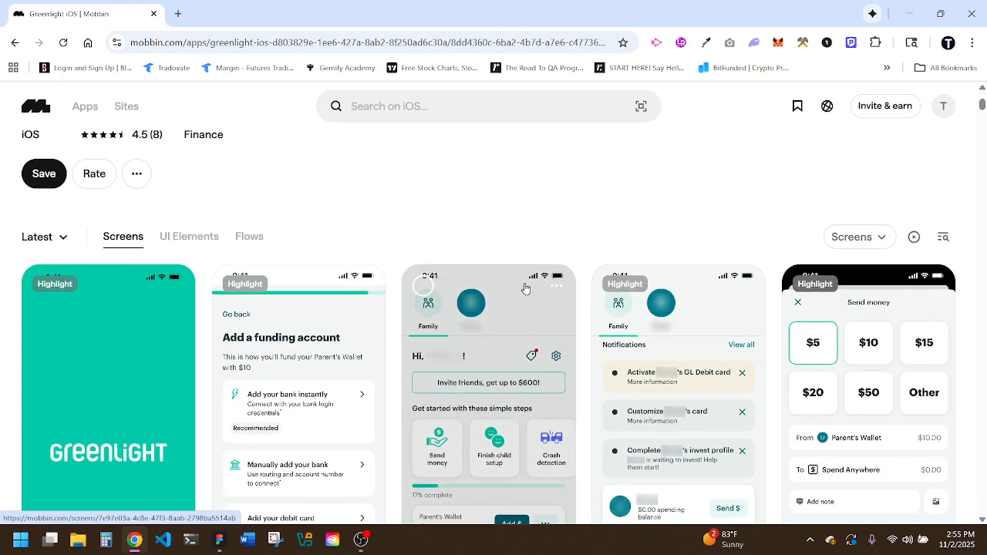
scroll(986, 342, "down", 1)
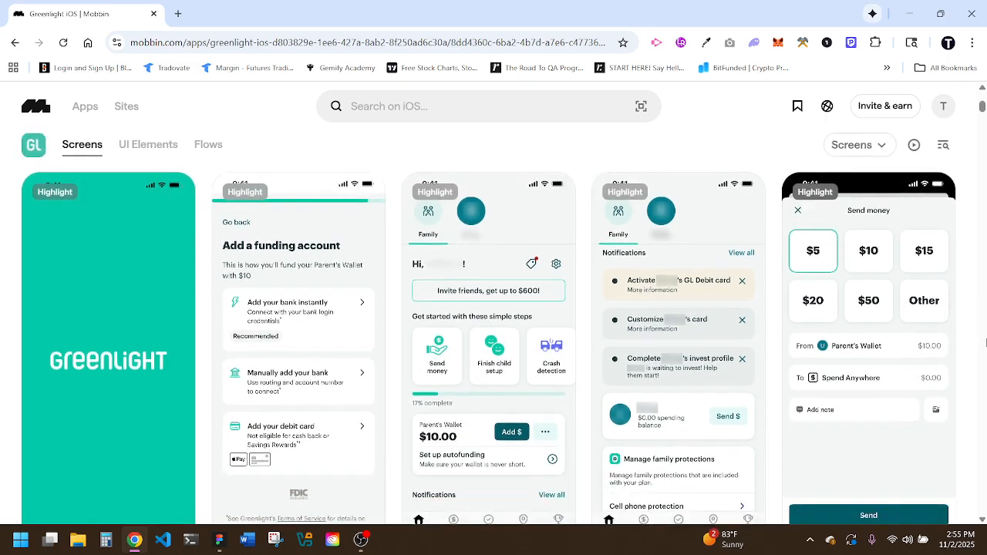
scroll(986, 341, "down", 4)
scroll(986, 342, "down", 1)
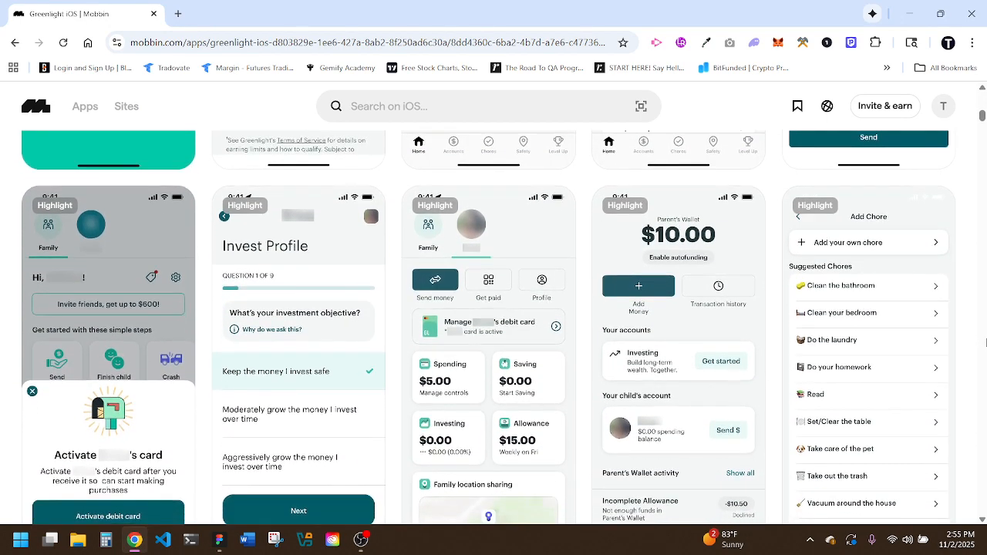
scroll(985, 341, "down", 1)
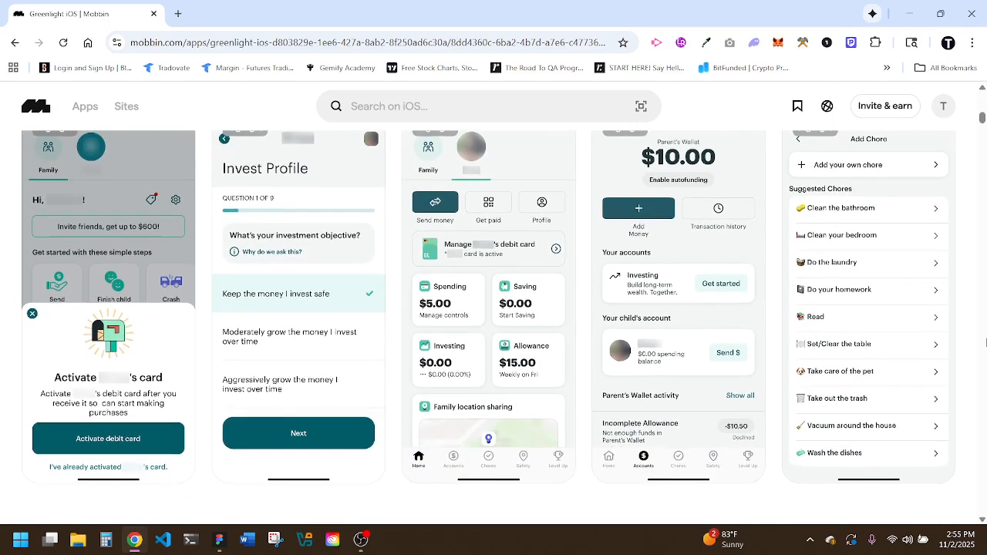
scroll(986, 342, "down", 5)
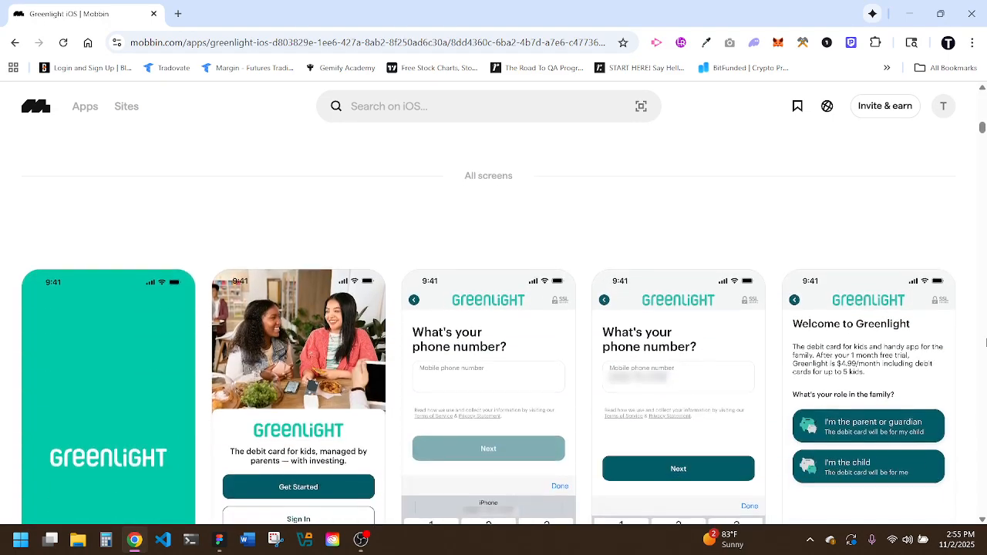
scroll(986, 342, "down", 1)
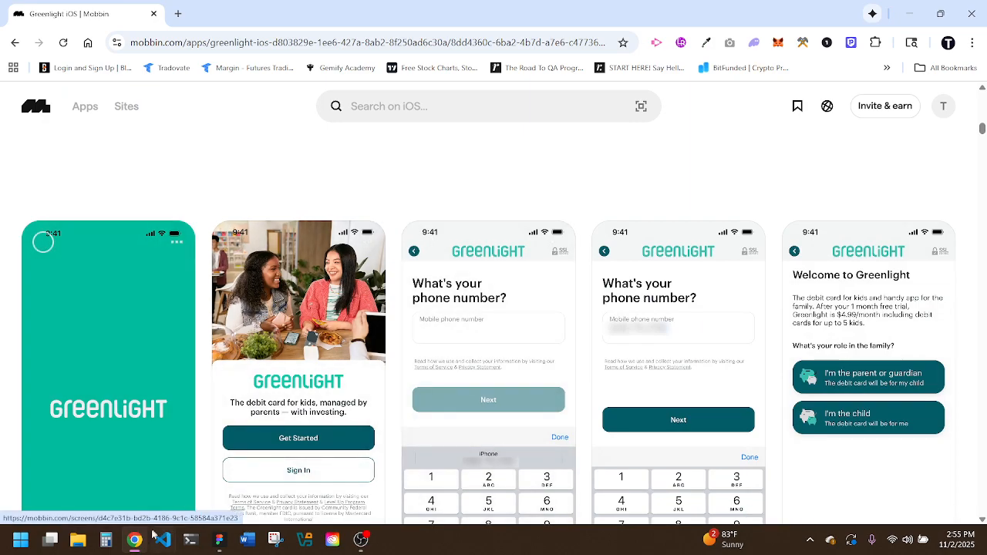
Step: Switch back to Figma and set the corner radius of the three unchecked contact checkboxes in send money pt2 to 5
left_click(219, 539)
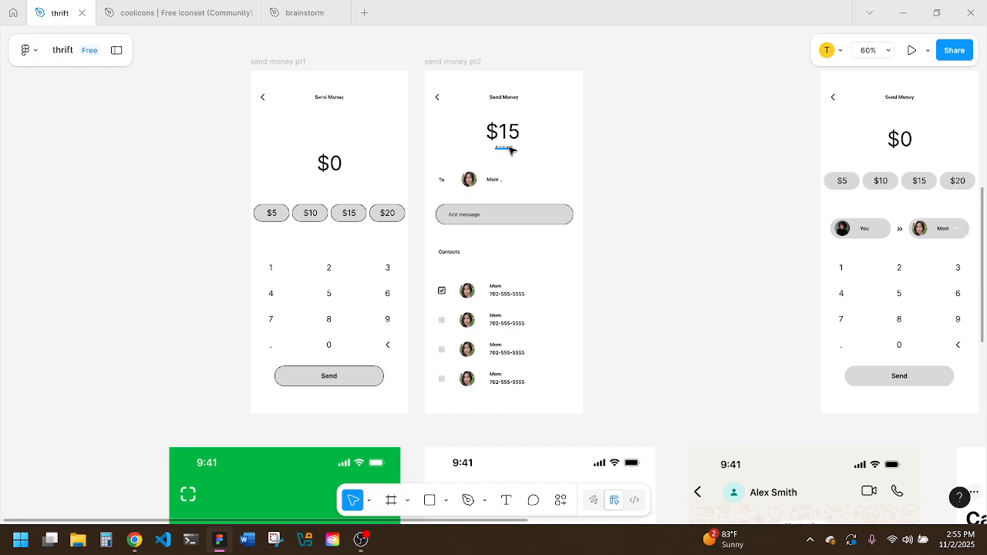
right_click(503, 347)
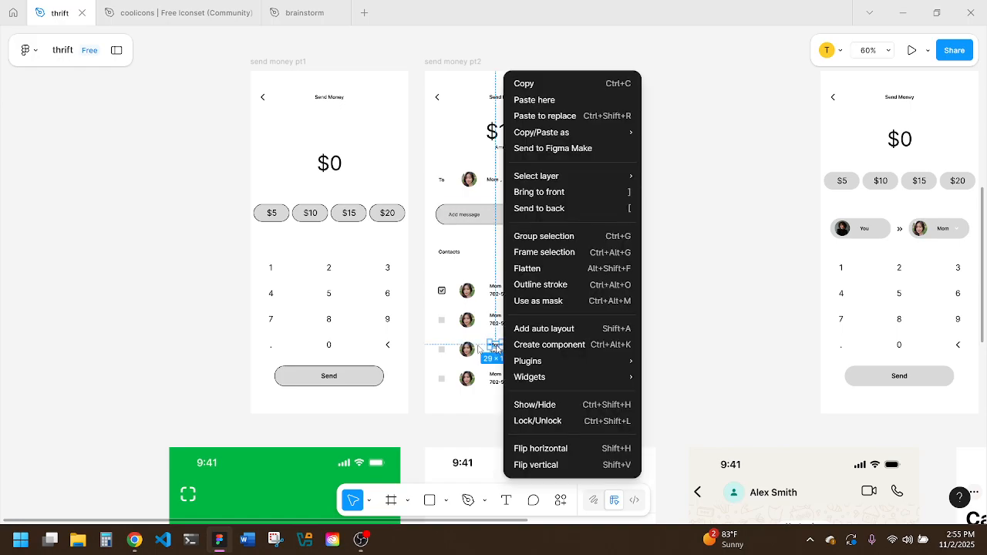
left_click(442, 347)
scroll(441, 346, "up", 1)
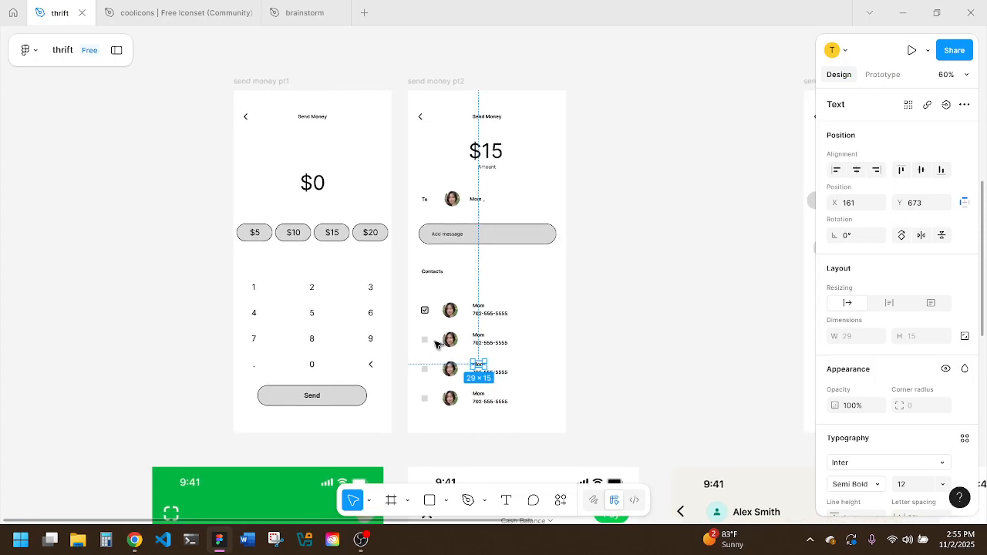
left_click(426, 341)
left_click_drag(438, 419, 423, 324)
left_click(925, 410)
type("5")
key("Return")
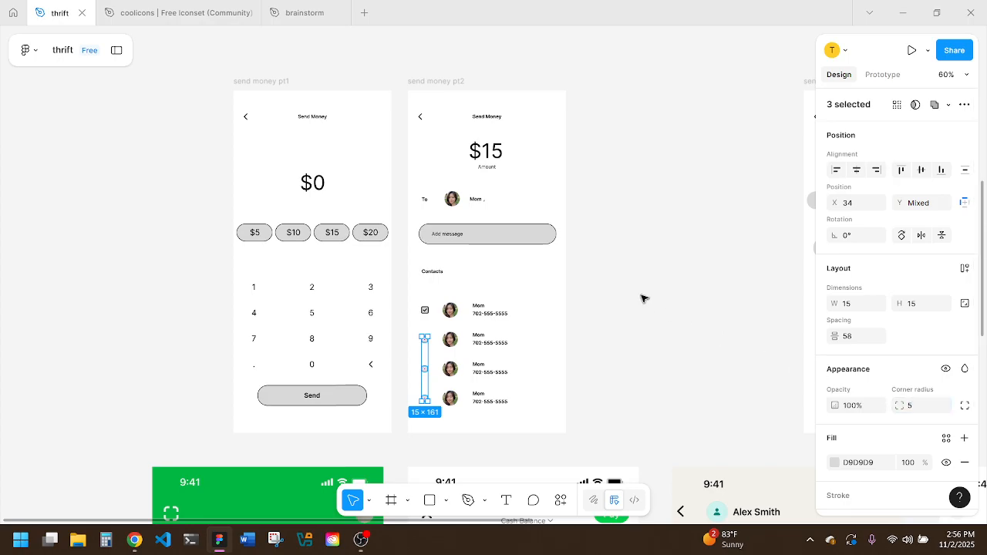
left_click(548, 325)
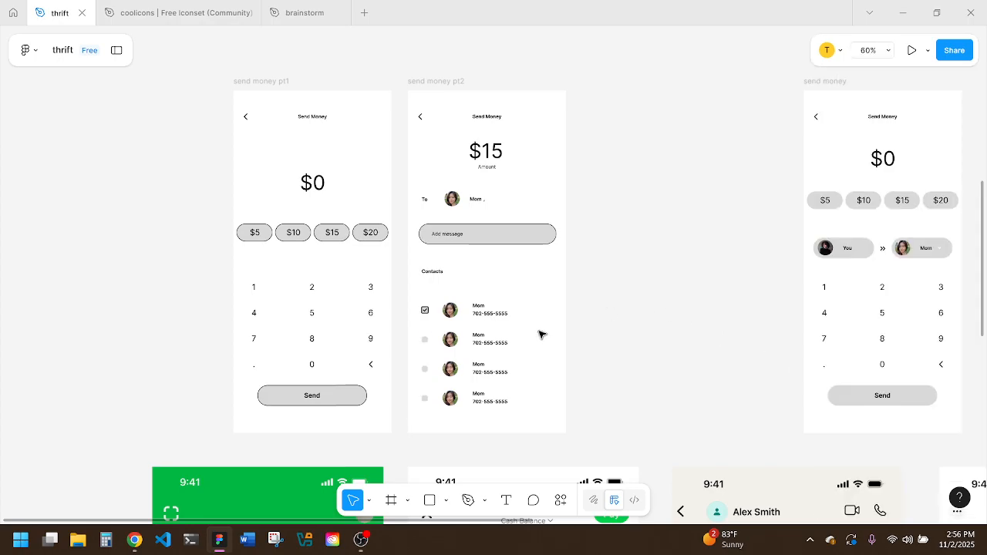
Step: Set the corner radius of the first contact's checked checkbox to 5
left_click(425, 311)
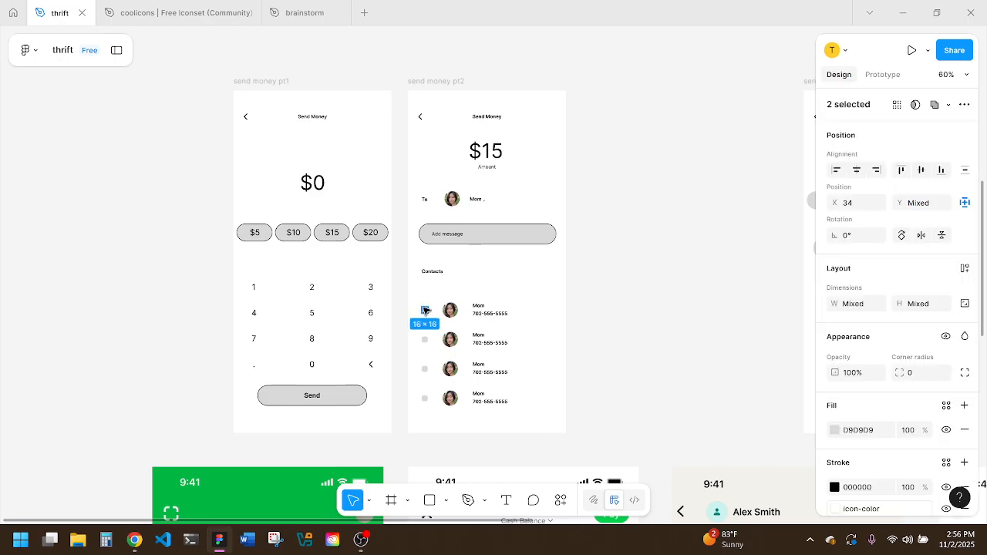
left_click(920, 375)
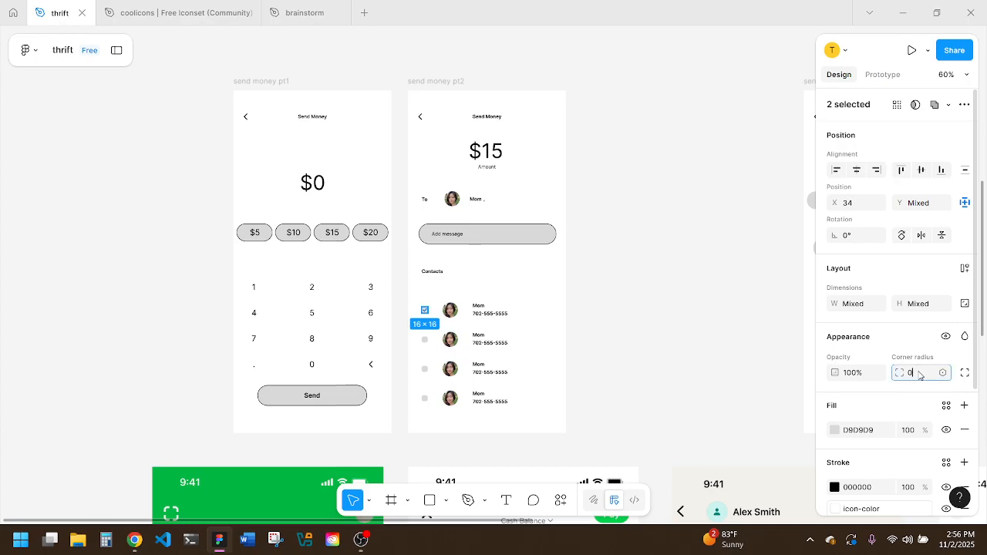
type("5")
key("Return")
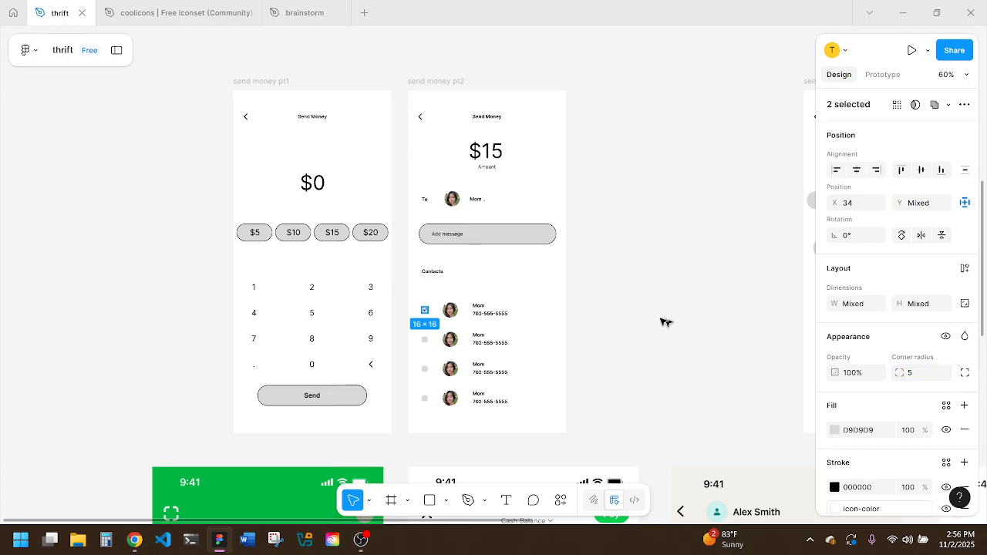
left_click(522, 285)
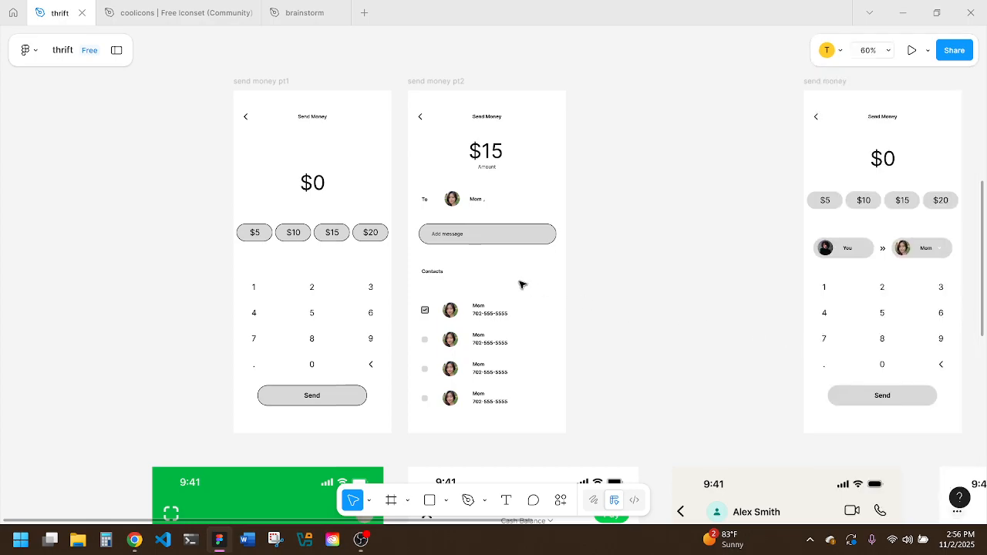
Step: Preview the prototype starting from the send money pt1 frame, view the send money screens, and close the preview
scroll(521, 285, "down", 1)
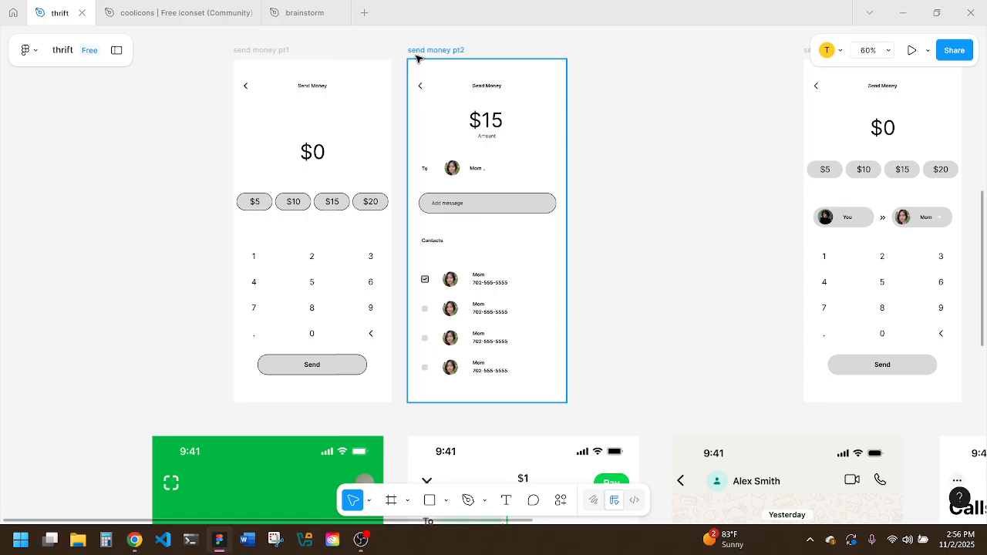
left_click(280, 48)
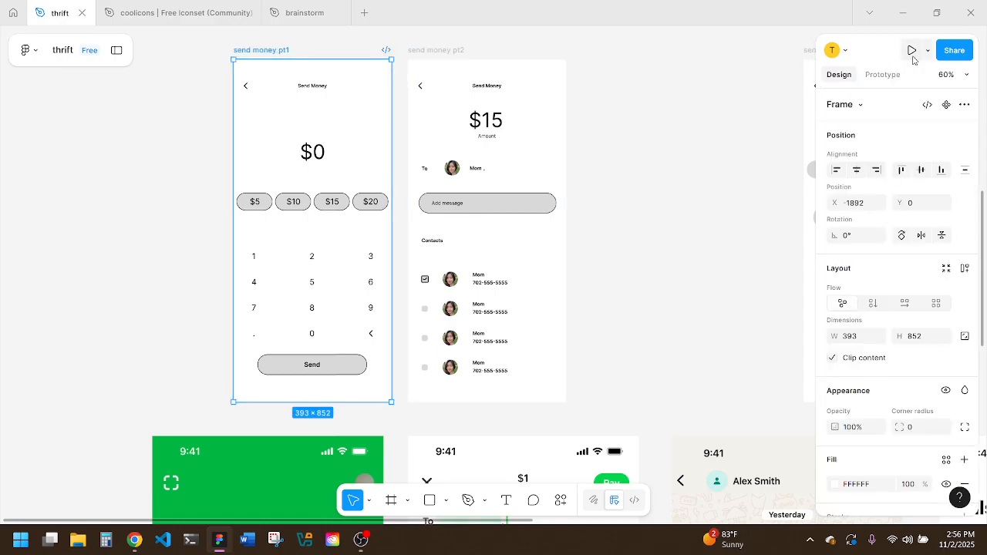
left_click(913, 53)
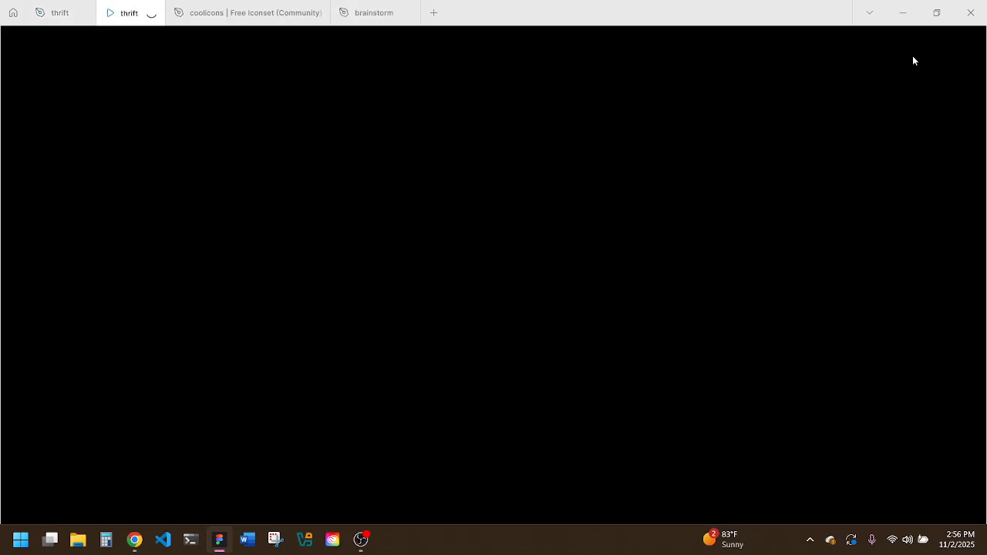
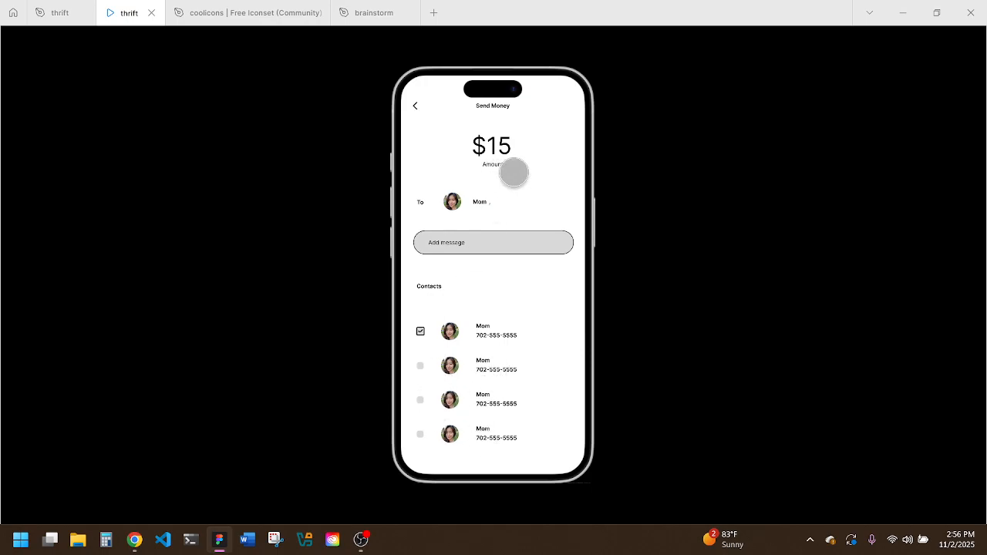
left_click(153, 13)
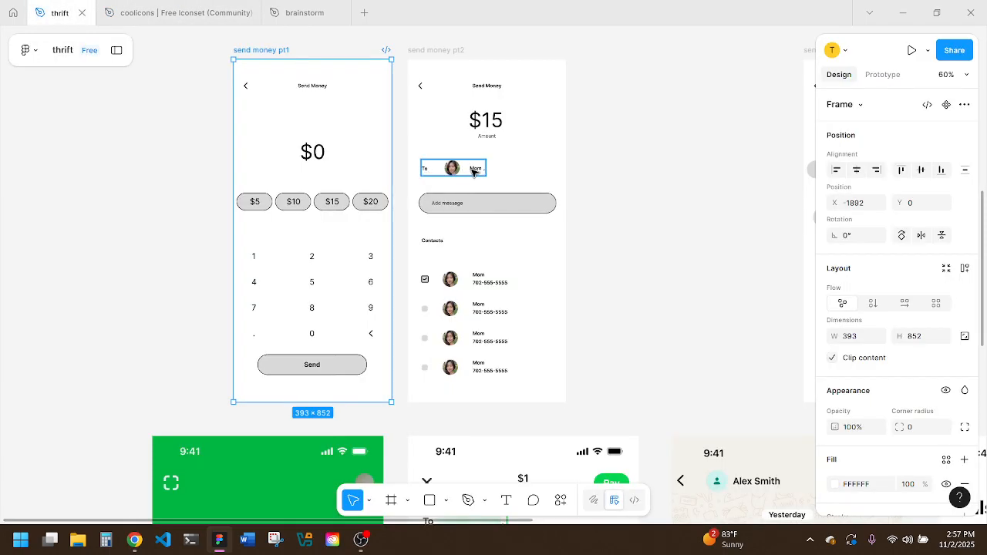
Step: Nudge the Mom label in the To row of send money pt2 slightly left, closer to the profile photo
double_click(473, 173)
double_click(479, 171)
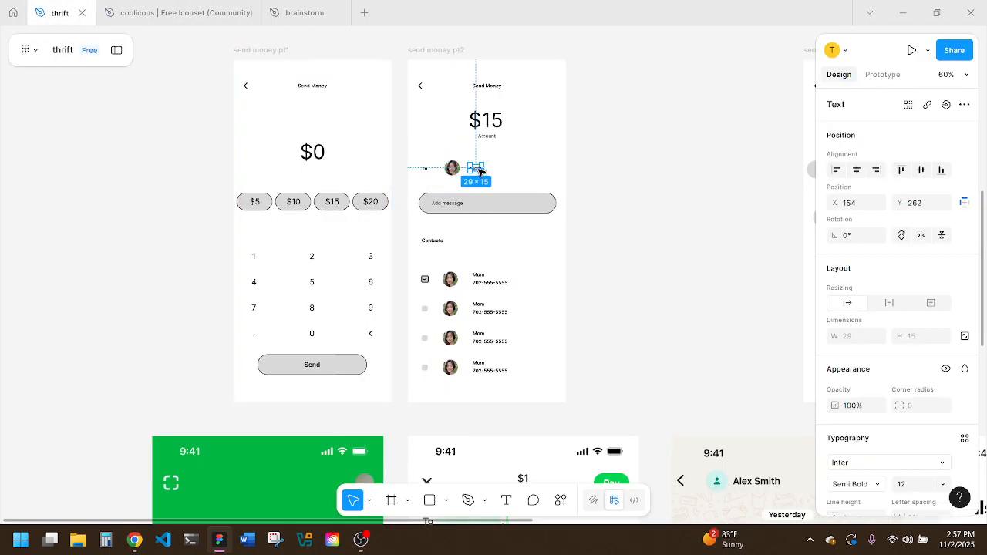
key("Left")
key("Left")
key("Left")
key("Left")
left_click(511, 174)
Step: Nudge the comma after Mom in the To row left to X 183
left_click(486, 173)
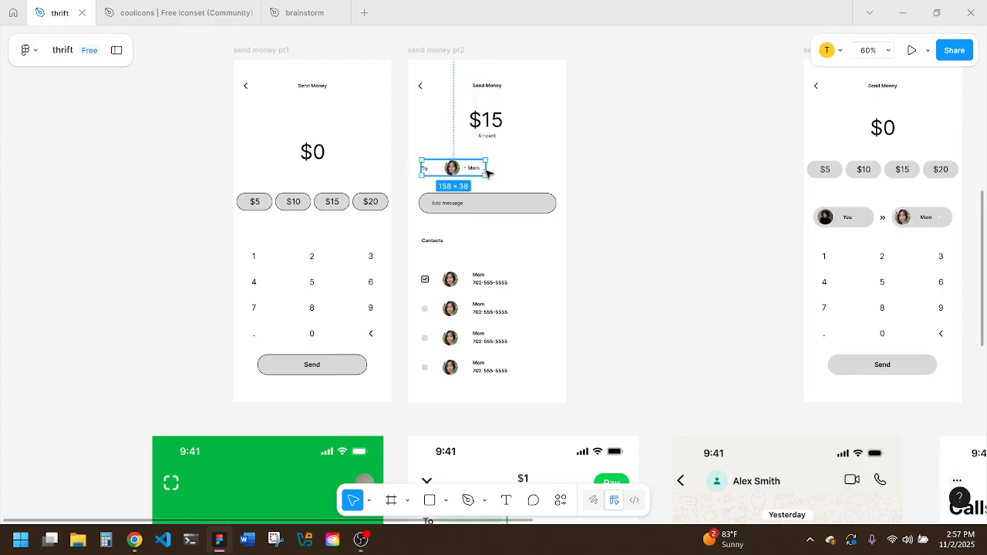
double_click(484, 171)
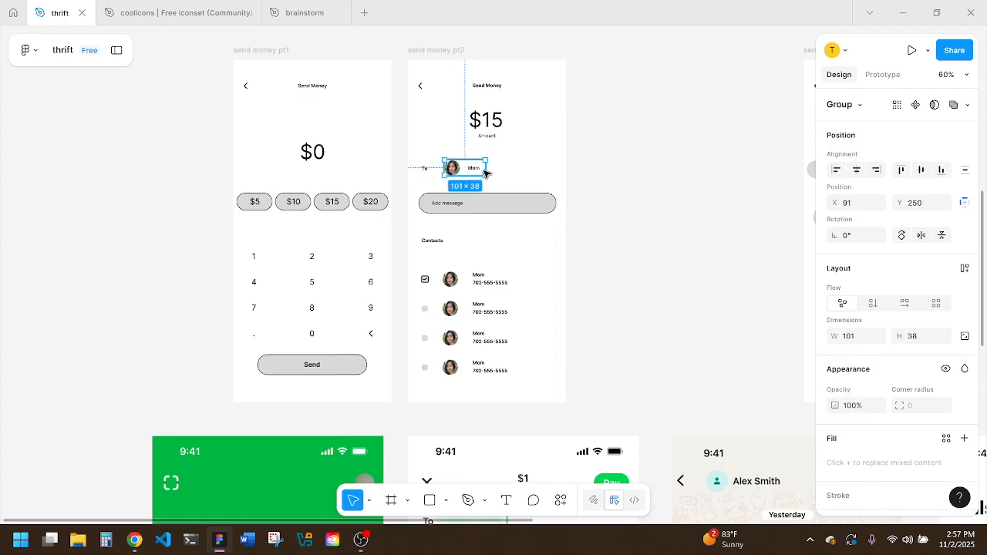
double_click(485, 173)
key("Left")
key("Left")
key("Left")
key("Left")
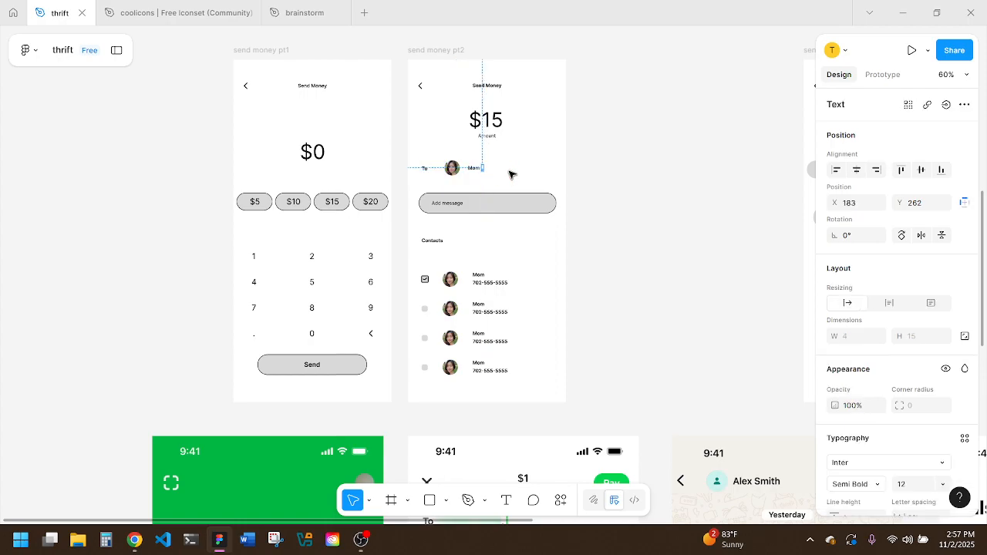
left_click(510, 174)
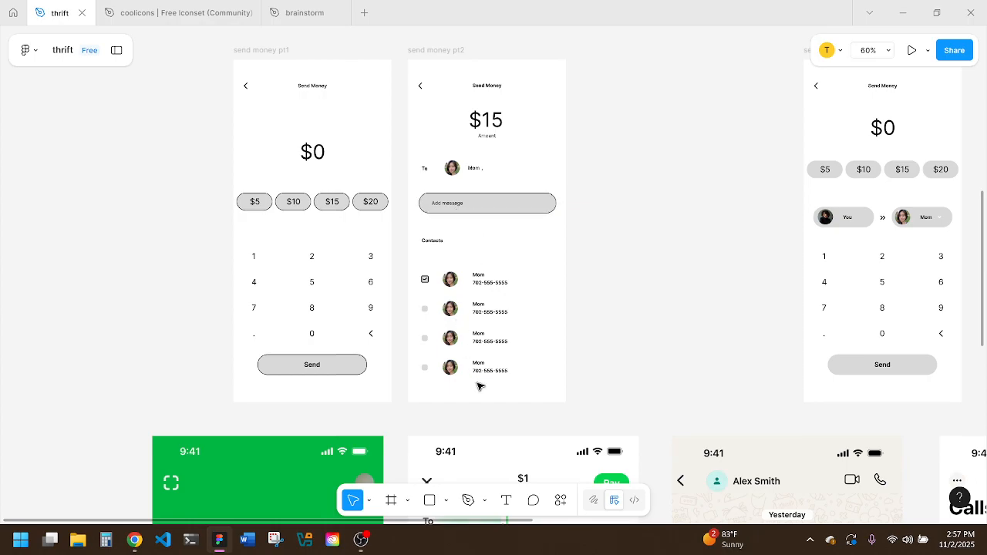
Step: Compare the Cash App payment reference screen with the recipient row and contact list of send money pt2
scroll(627, 318, "down", 3)
scroll(627, 317, "down", 5)
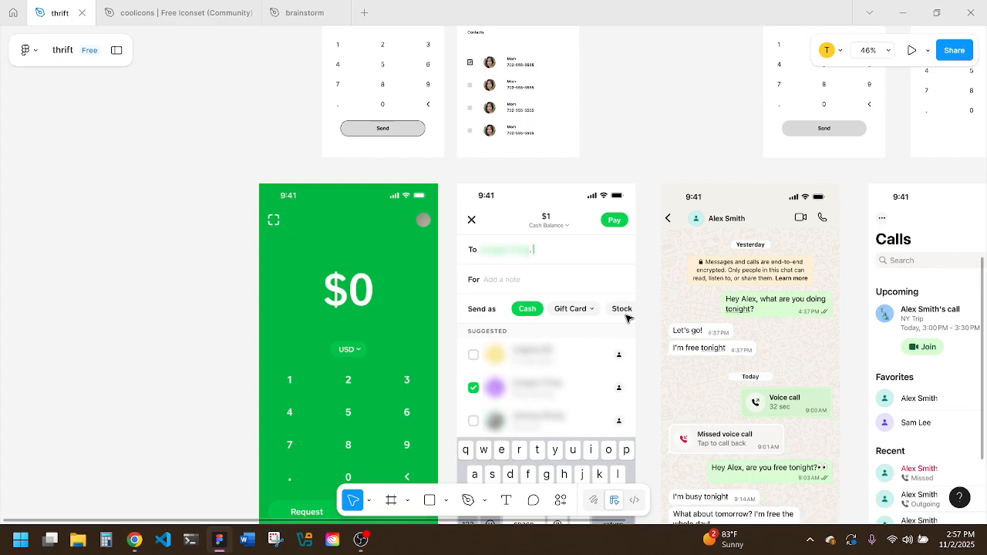
scroll(640, 353, "down", 3)
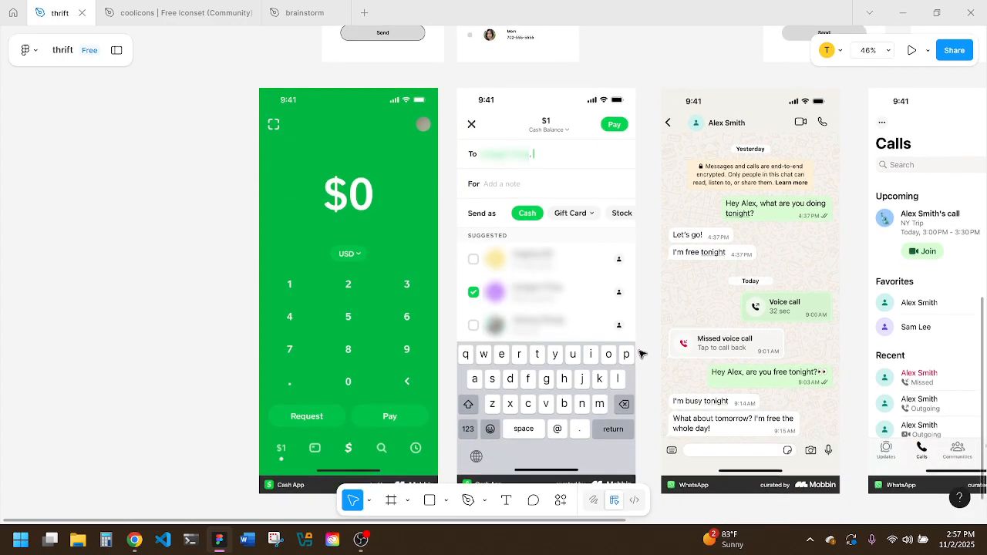
scroll(641, 354, "up", 4)
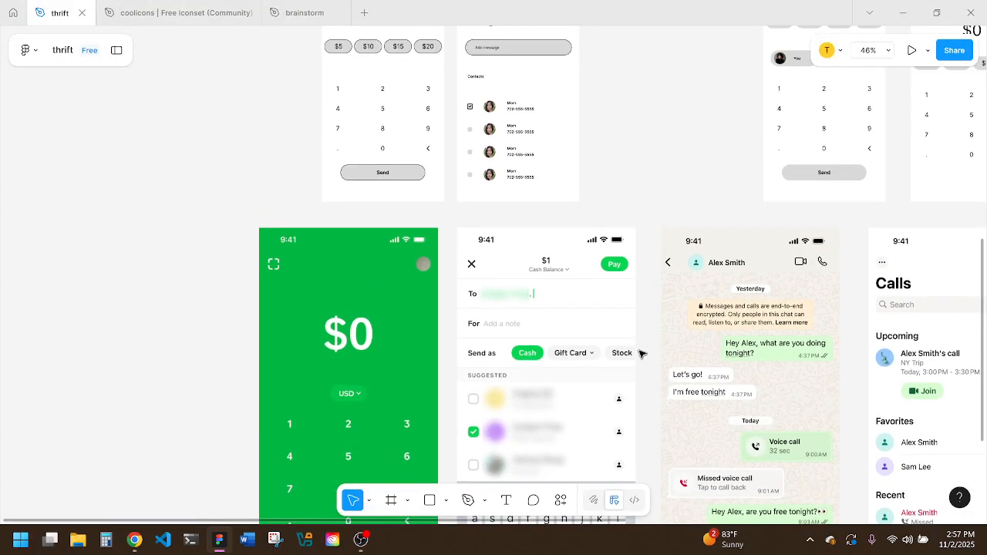
scroll(640, 354, "up", 1)
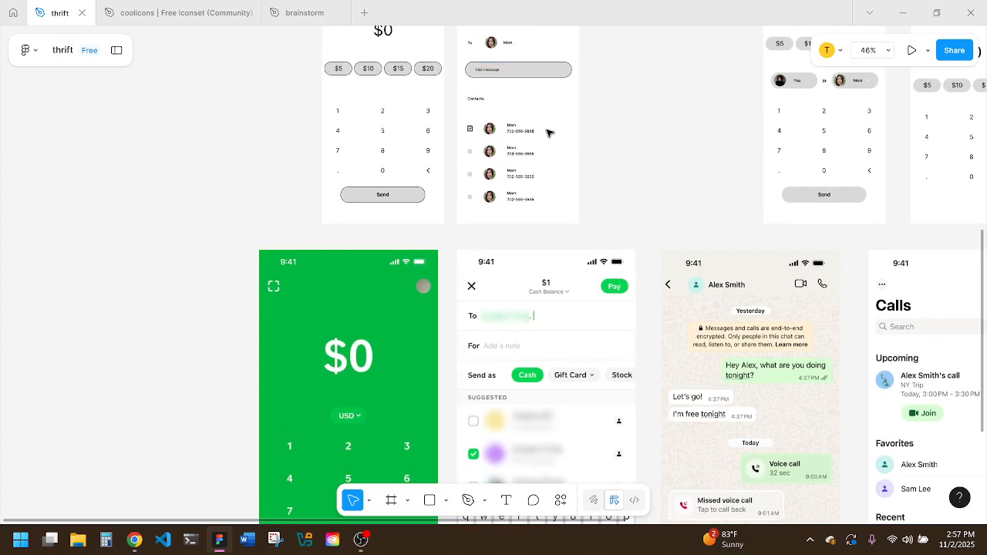
scroll(549, 132, "up", 5)
scroll(632, 247, "down", 3)
scroll(633, 247, "down", 1)
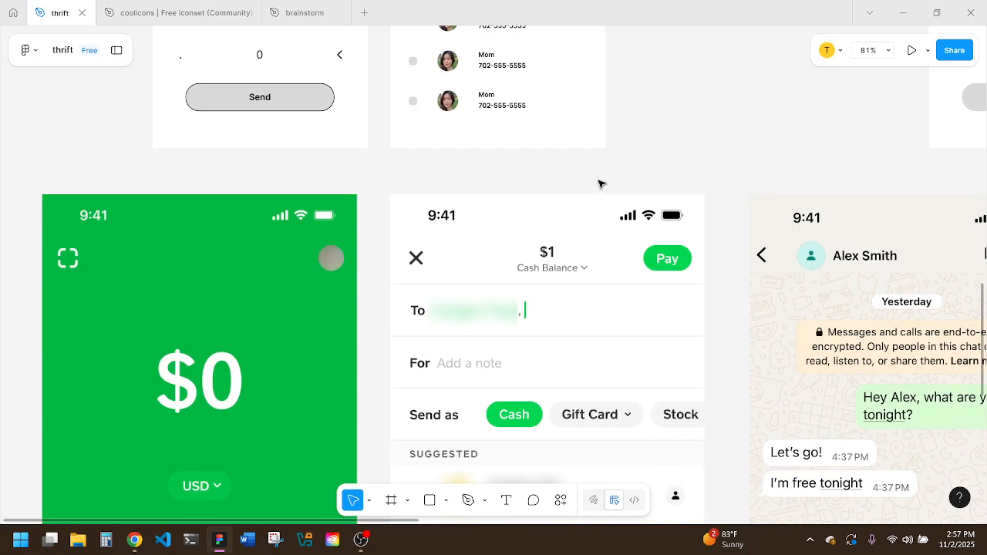
scroll(613, 129, "up", 3)
scroll(612, 130, "up", 5)
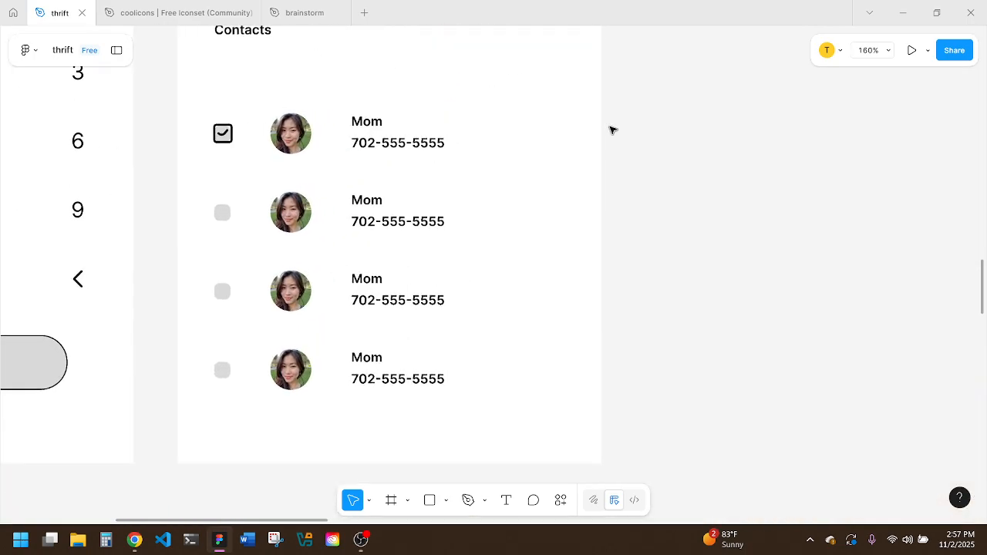
Step: Switch to the coolicons file, copy the Radio_Unchecked circle from the Interface icons, and look over the Shape icons
left_click(188, 21)
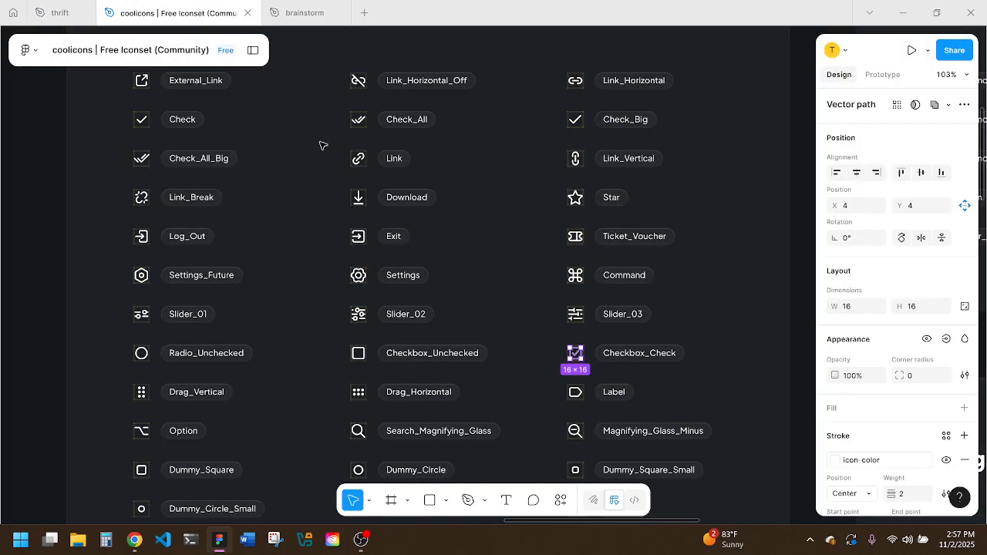
scroll(345, 195, "down", 3)
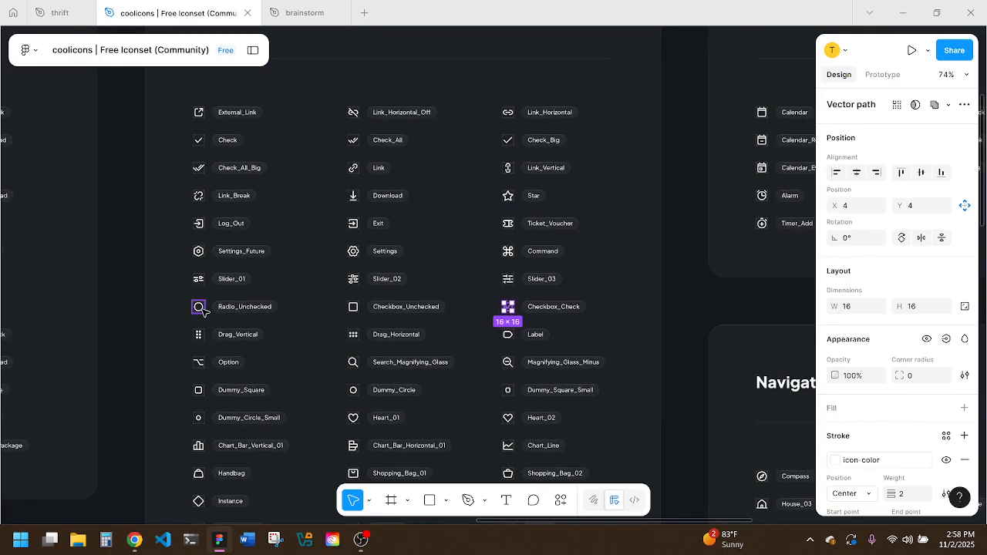
double_click(200, 307)
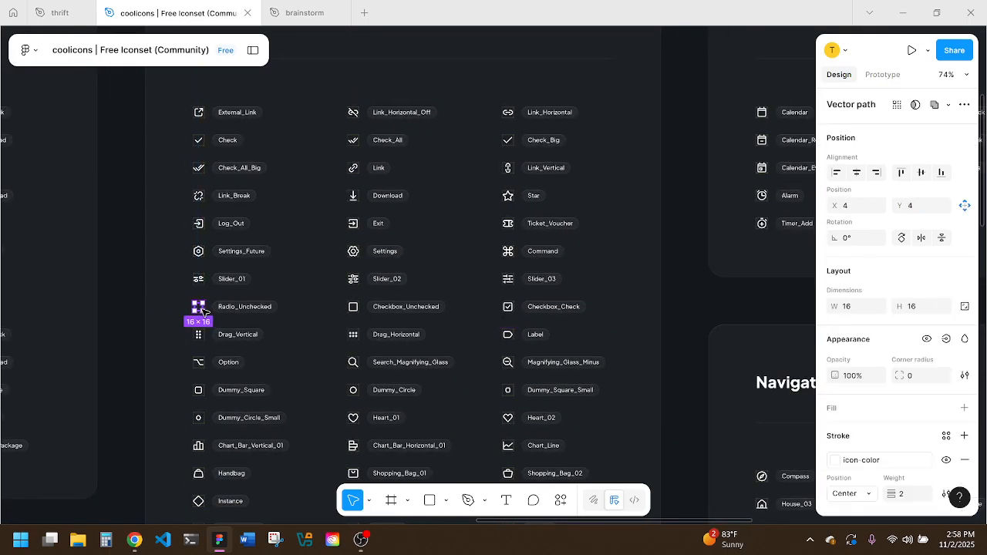
key("Escape")
scroll(497, 299, "down", 5)
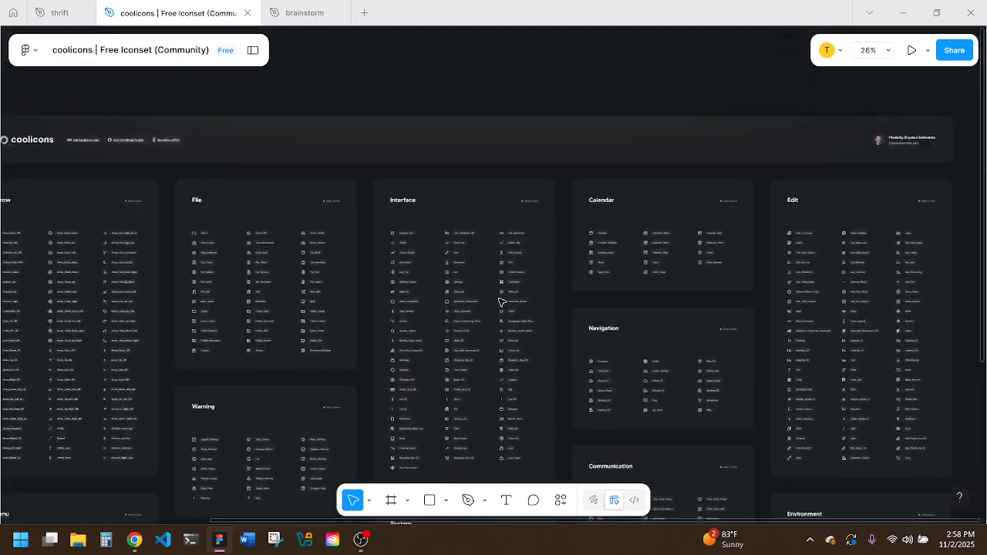
scroll(497, 300, "down", 5)
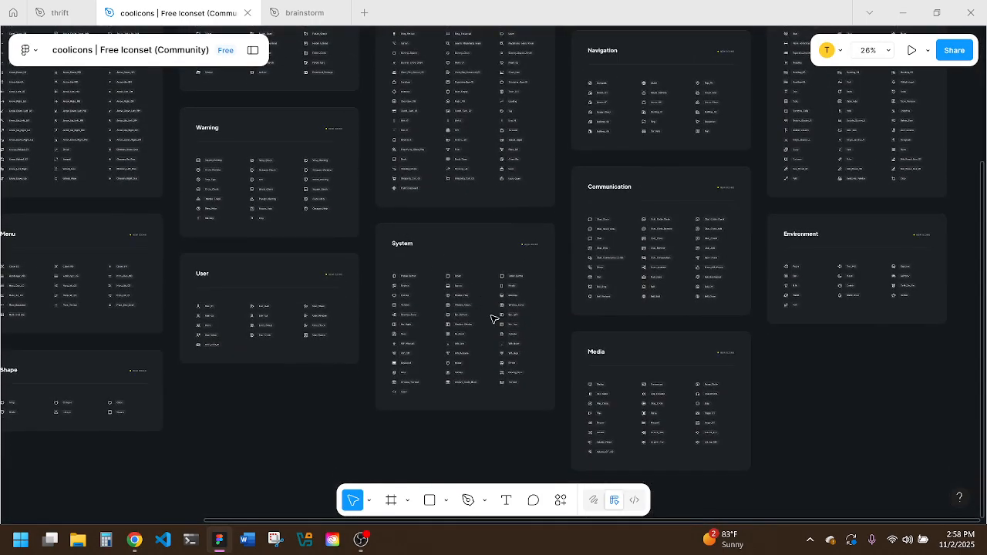
scroll(324, 368, "left", 5)
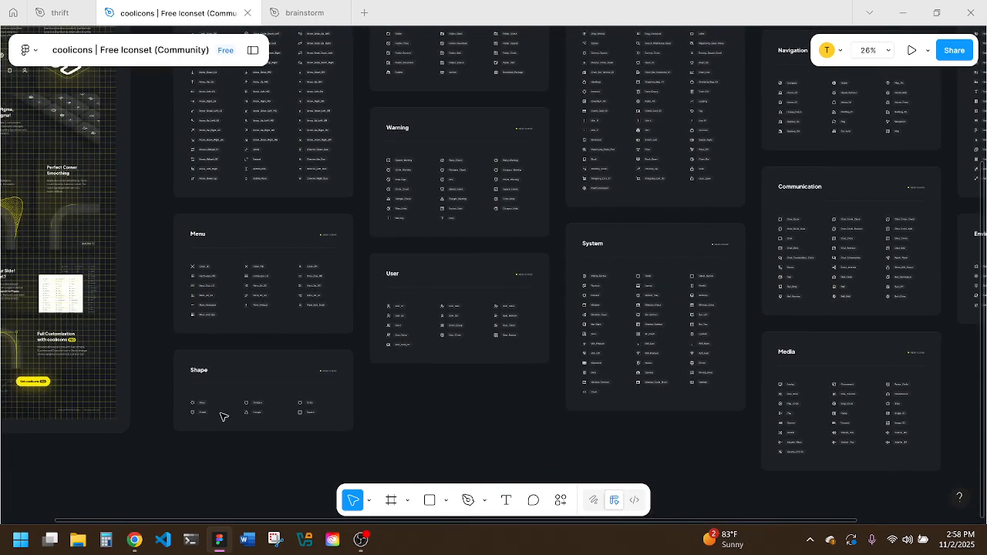
scroll(223, 417, "up", 5)
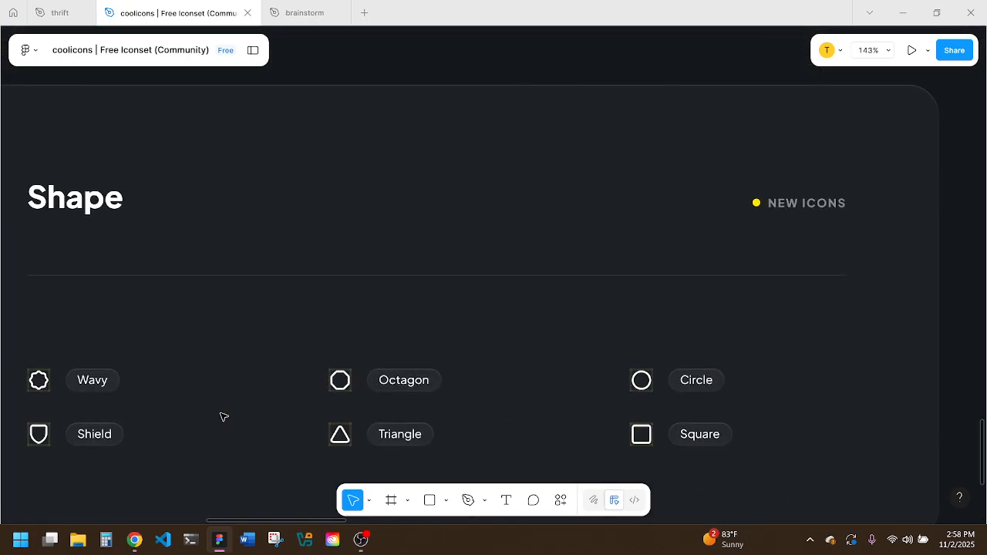
Step: Return to the thrift file and paste the circle at the far end of the first contact row, at X 334, Y 538
left_click(57, 17)
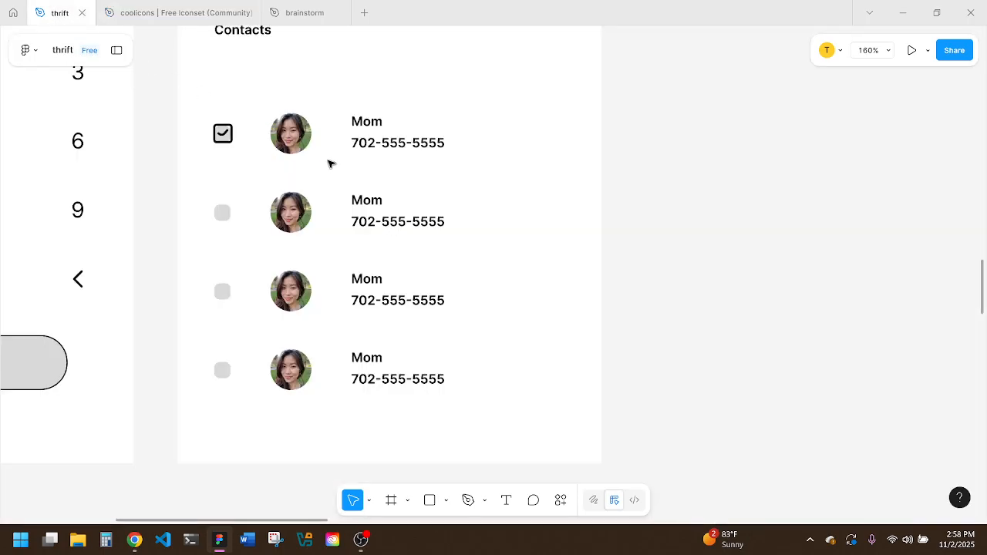
key("ctrl+v")
left_click_drag(494, 277, 546, 138)
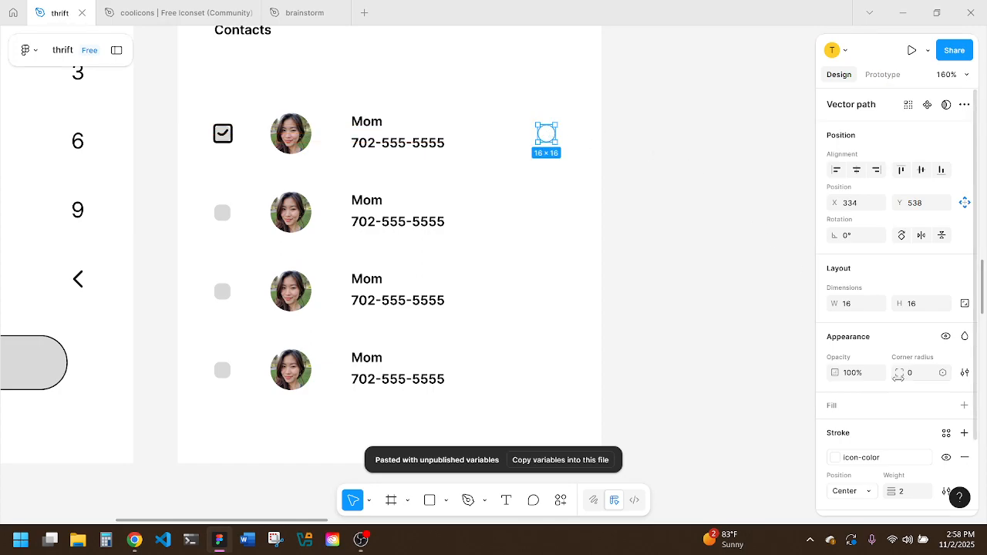
Step: Add a 000000 stroke to the pasted circle and set its opacity to 100%
left_click(964, 432)
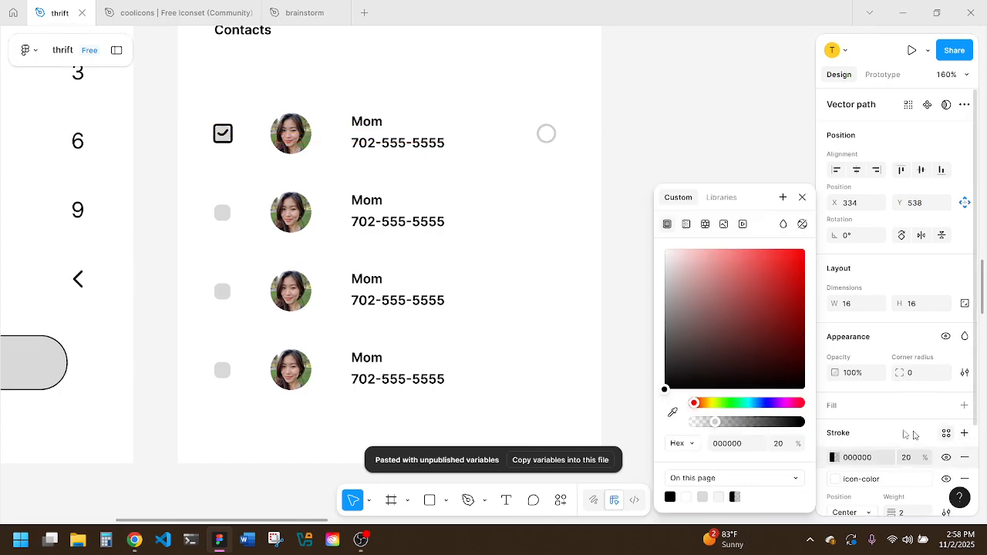
left_click_drag(762, 422, 803, 422)
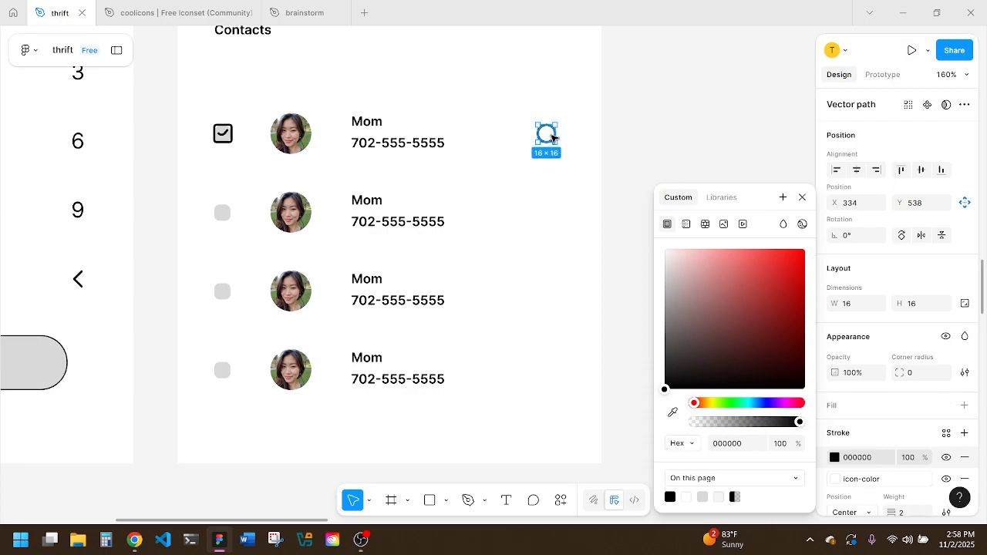
left_click(552, 137)
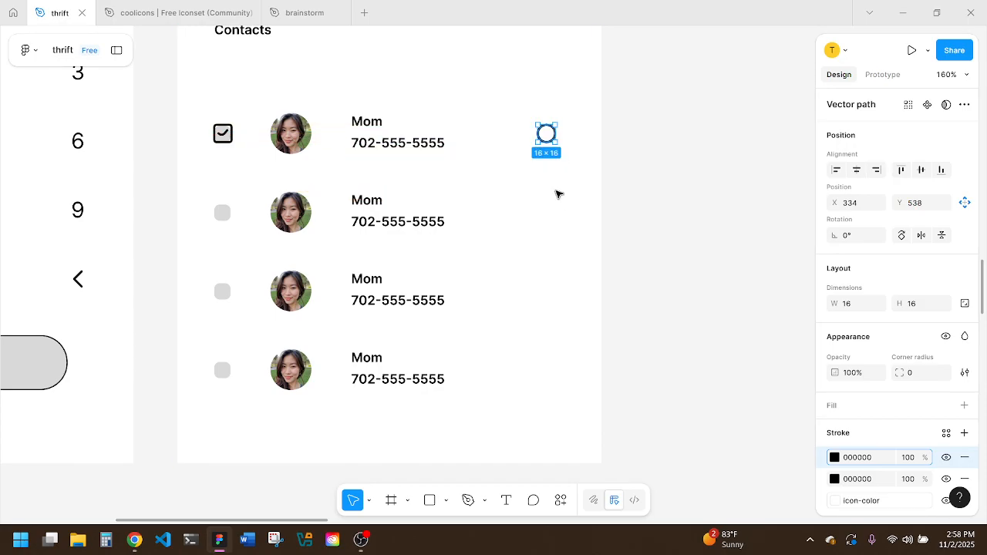
key("ctrl+v")
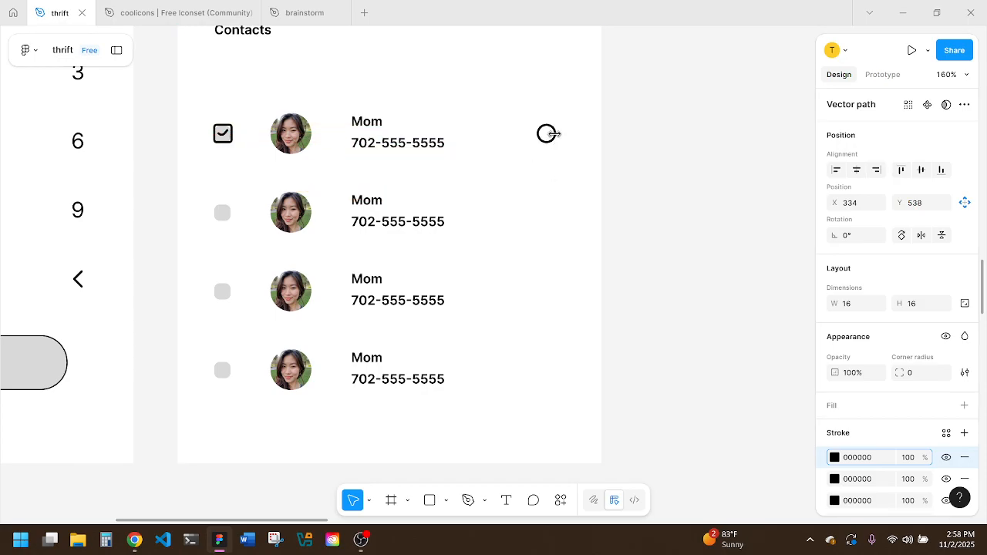
left_click_drag(546, 146, 549, 181)
key("ctrl+z")
key("ctrl+z")
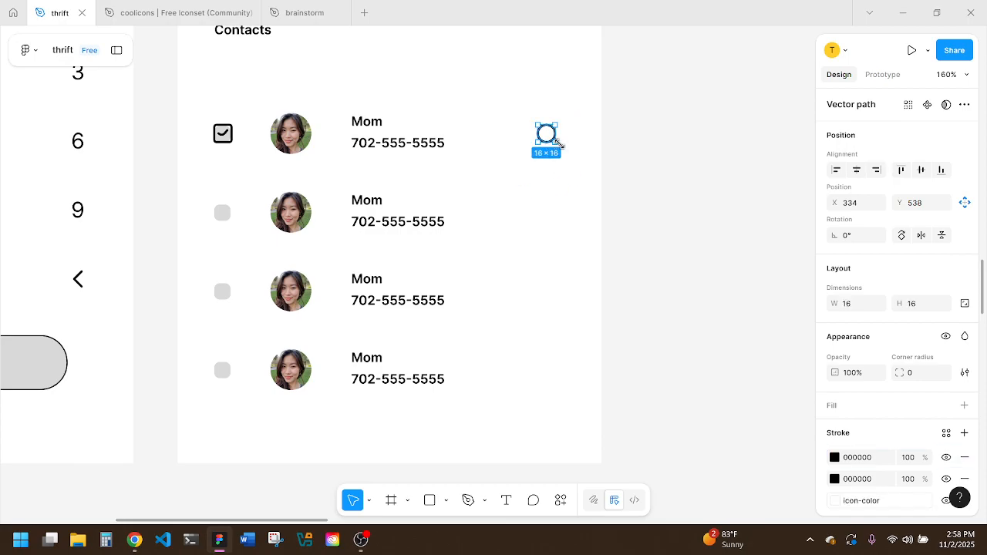
key("ctrl+z")
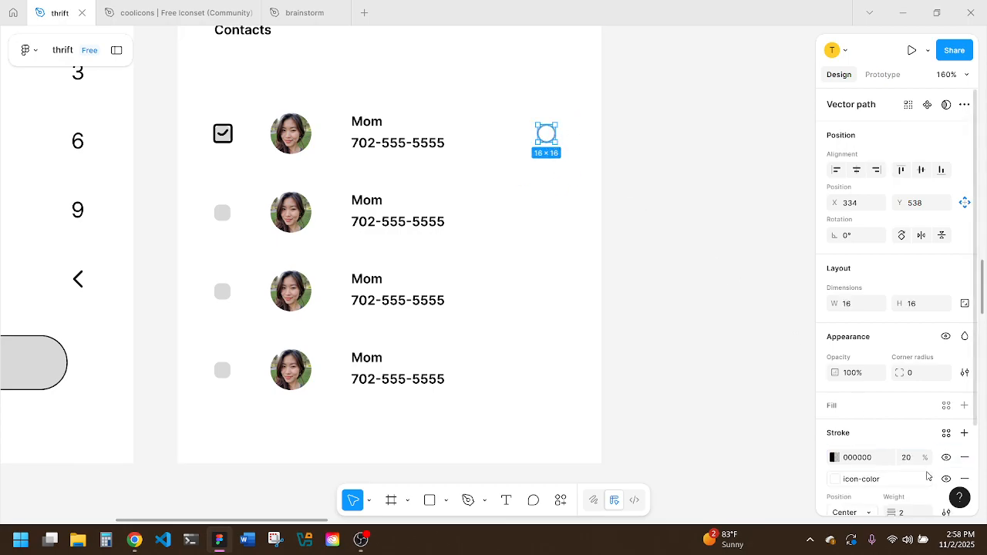
Step: Raise the circle's 000000 stroke to 100% opacity and shrink the circle to 10 × 10
left_click(836, 459)
left_click(760, 422)
left_click_drag(772, 423, 825, 423)
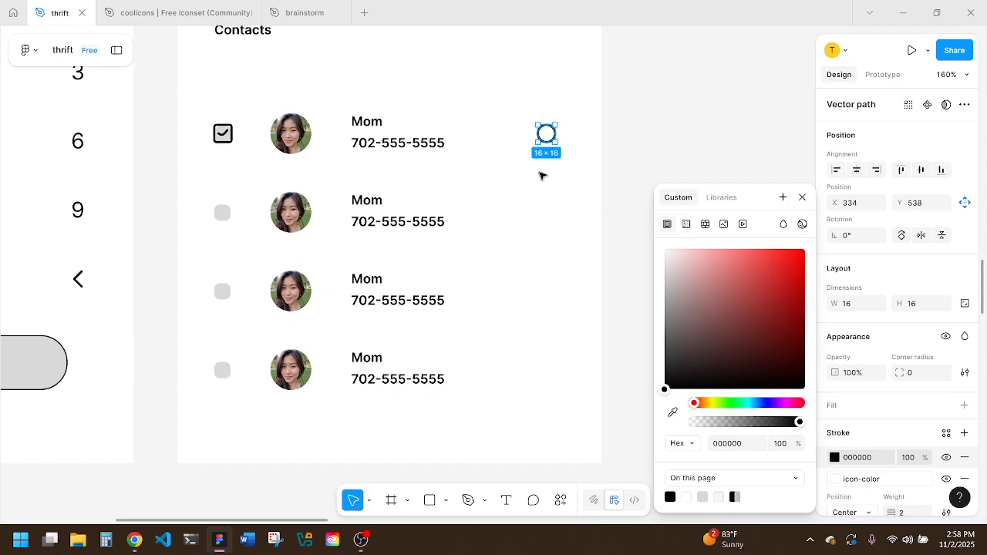
left_click(540, 174)
left_click(551, 139)
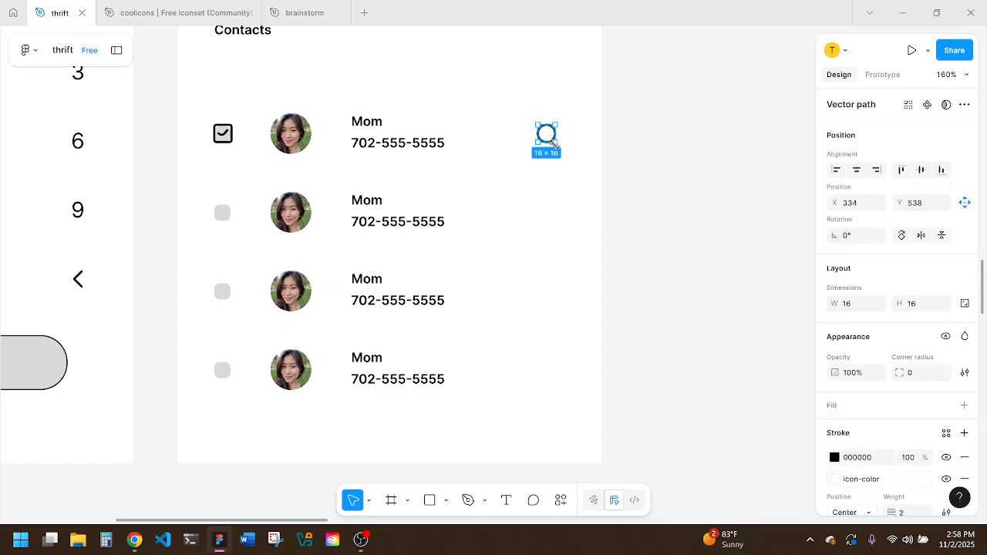
left_click_drag(548, 136, 547, 136)
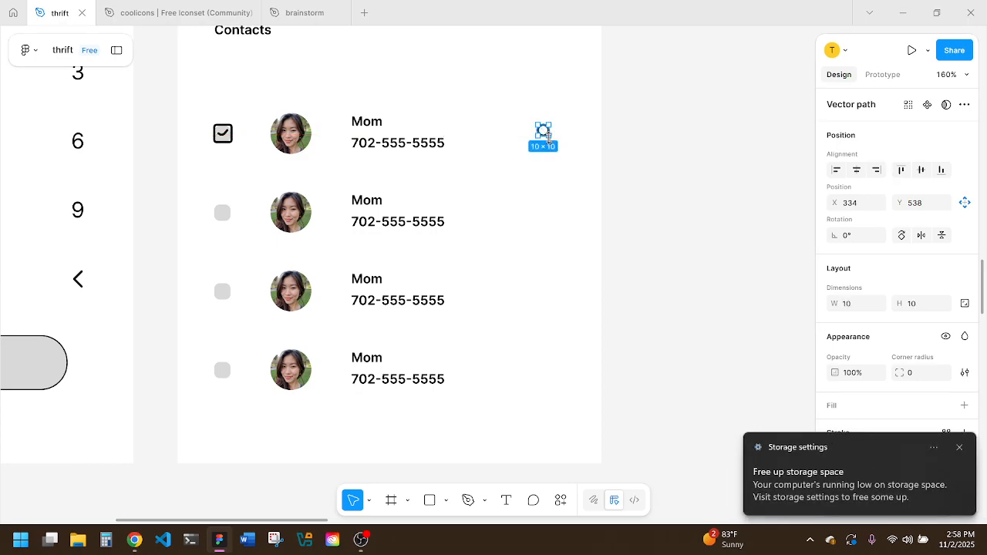
Step: Duplicate the circle and move the copy straight down to the second contact row, at Y 612
key("ctrl+d")
key("shift+Down")
key("shift+Down")
key("shift+Down")
key("shift+Down")
key("shift+Down")
key("shift+Down")
key("shift+Down")
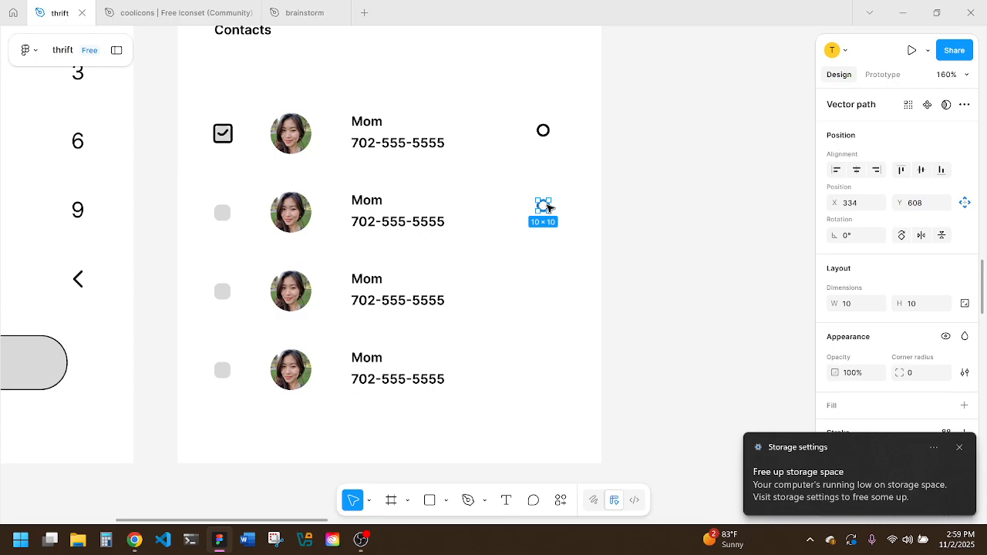
left_click_drag(547, 208, 548, 210)
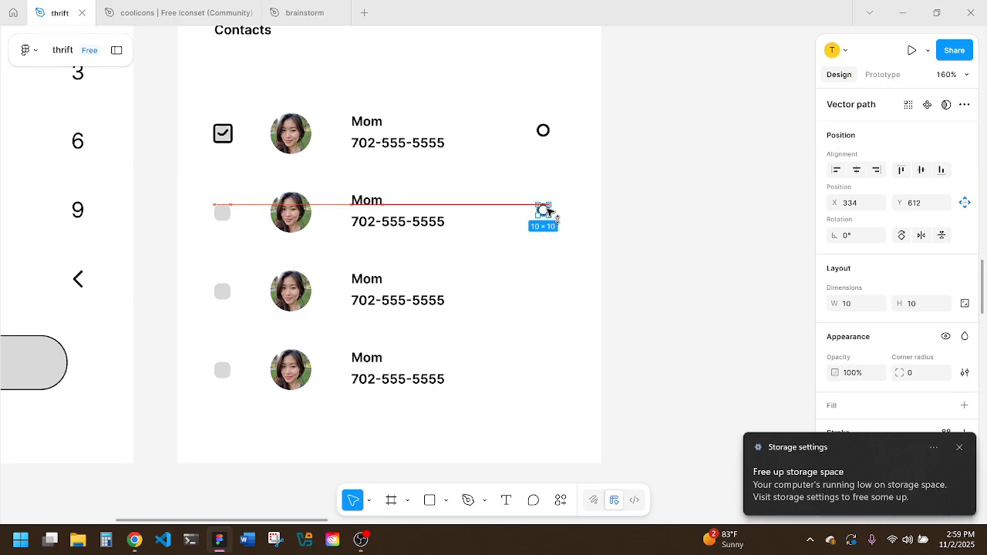
Step: Dismiss the storage notification and recolor the first contact's circle stroke to the pinkish red F23C6D
left_click(544, 131)
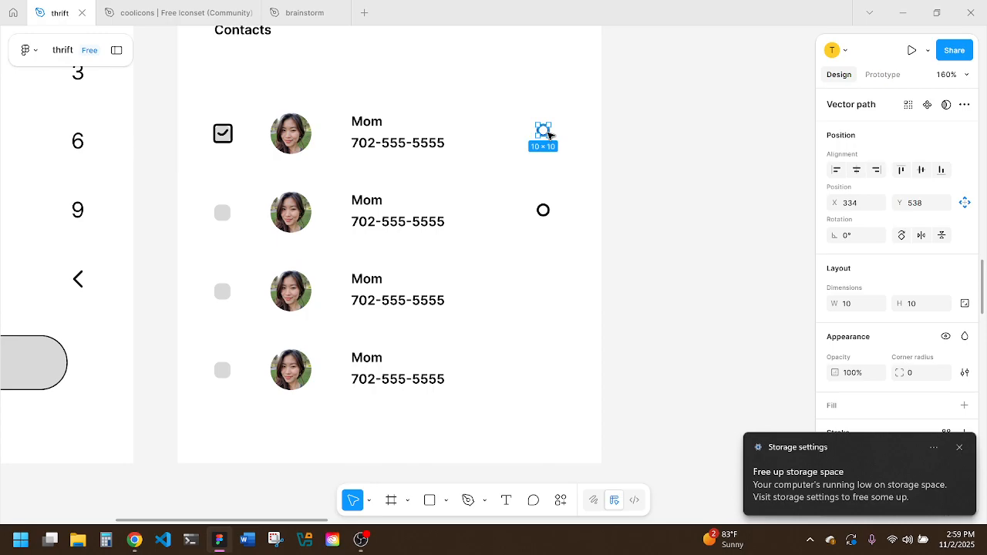
left_click(960, 447)
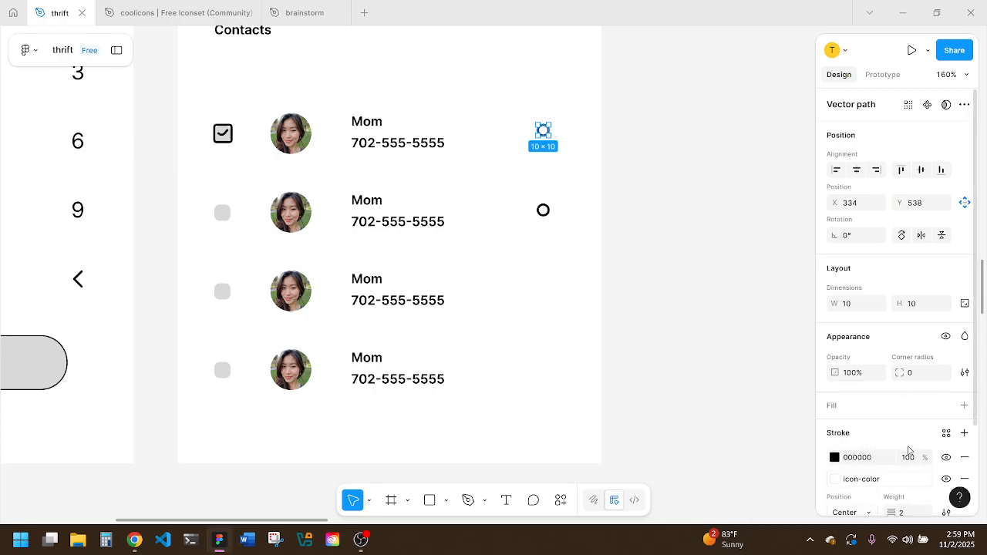
left_click(835, 458)
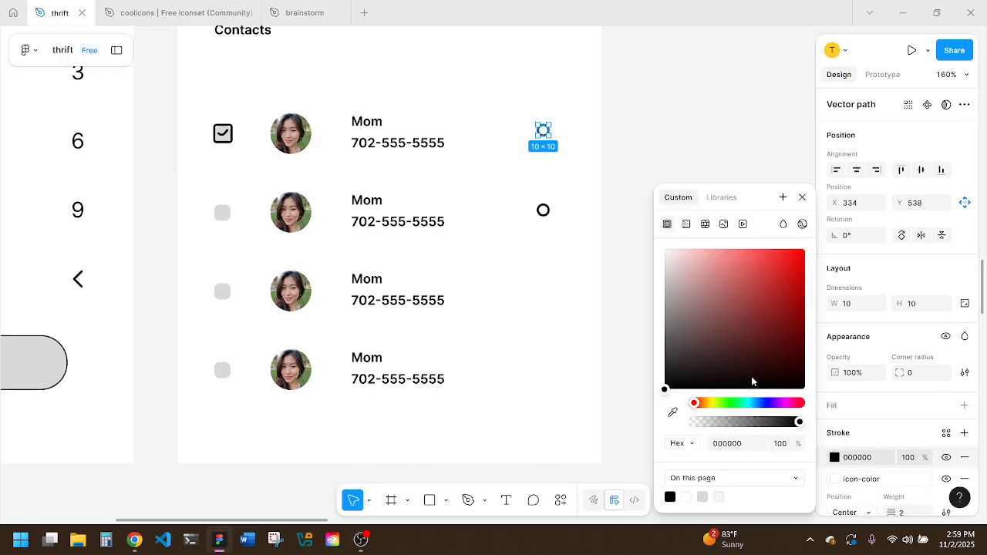
left_click(748, 403)
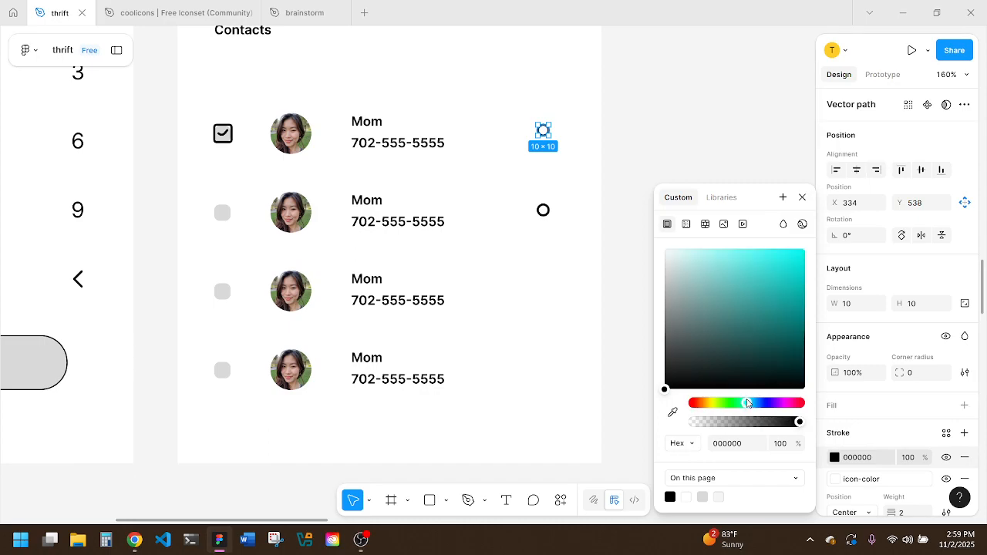
left_click(770, 257)
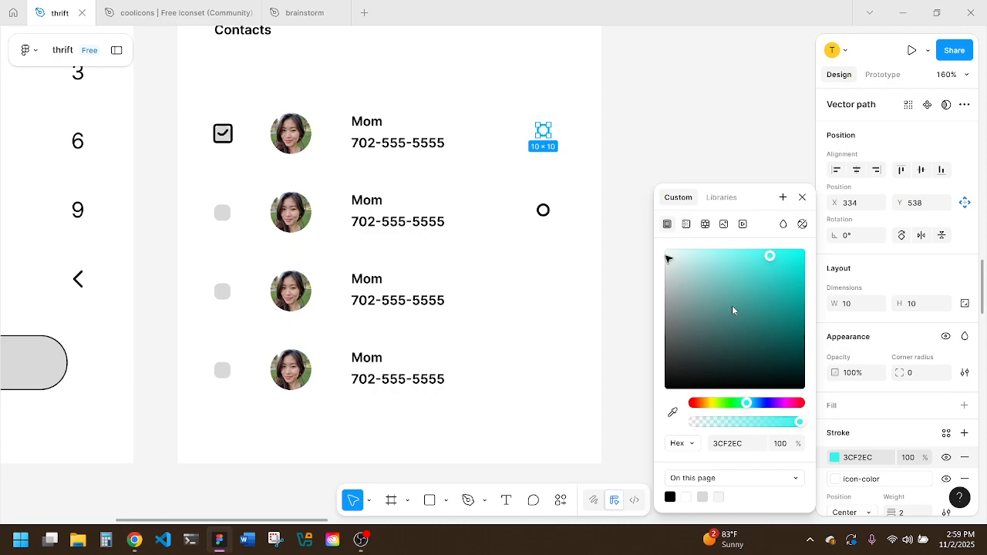
left_click(797, 403)
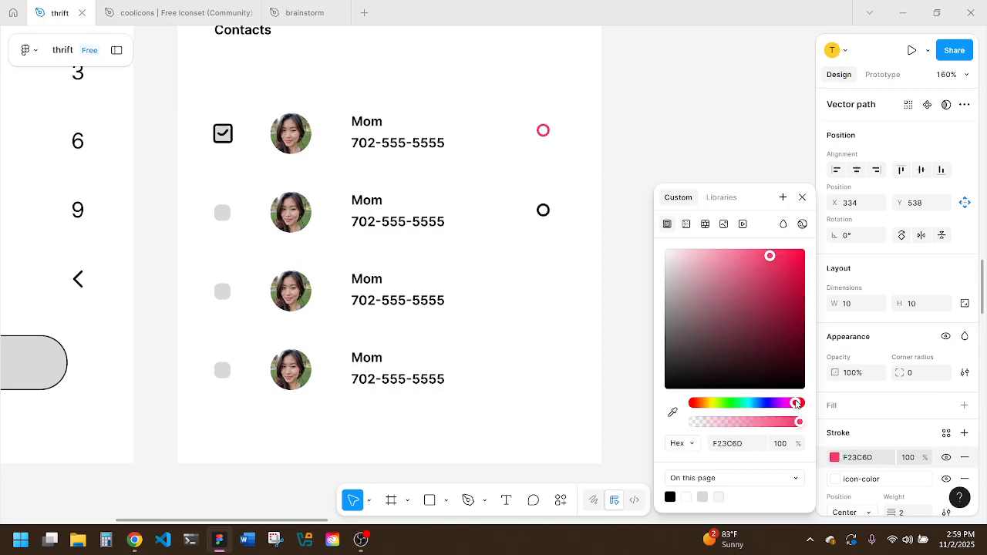
Step: Recolor the second contact's circle stroke to the blue 453CF2
left_click(544, 211)
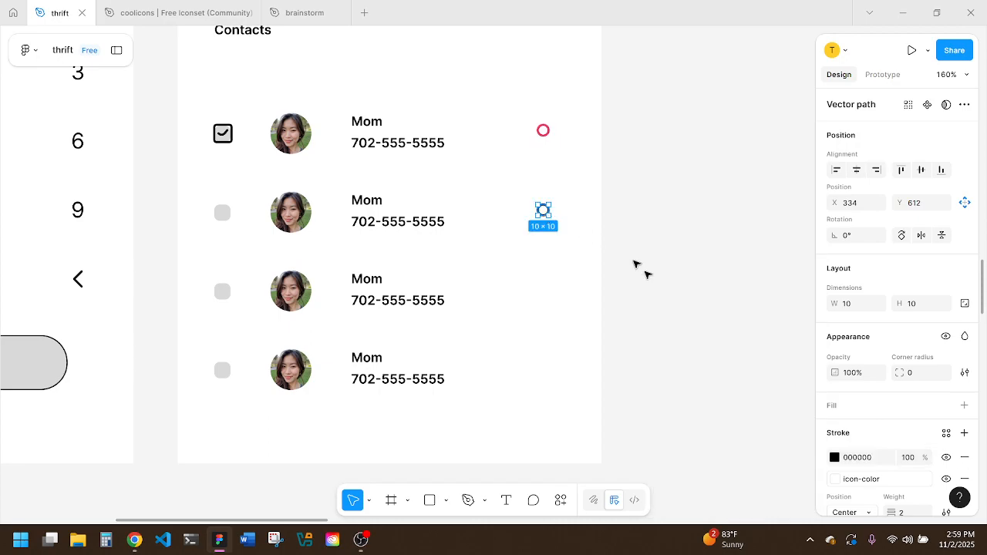
left_click(835, 459)
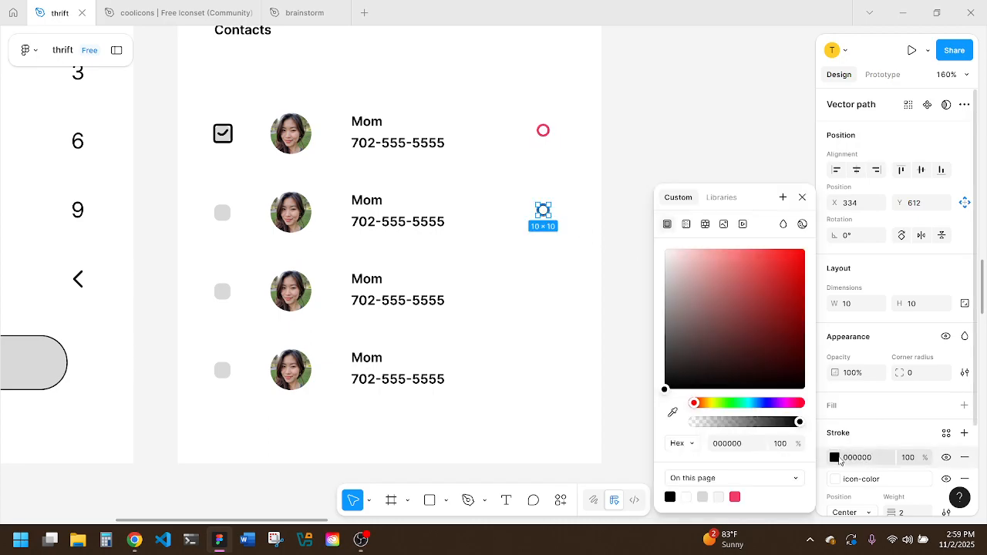
left_click(736, 496)
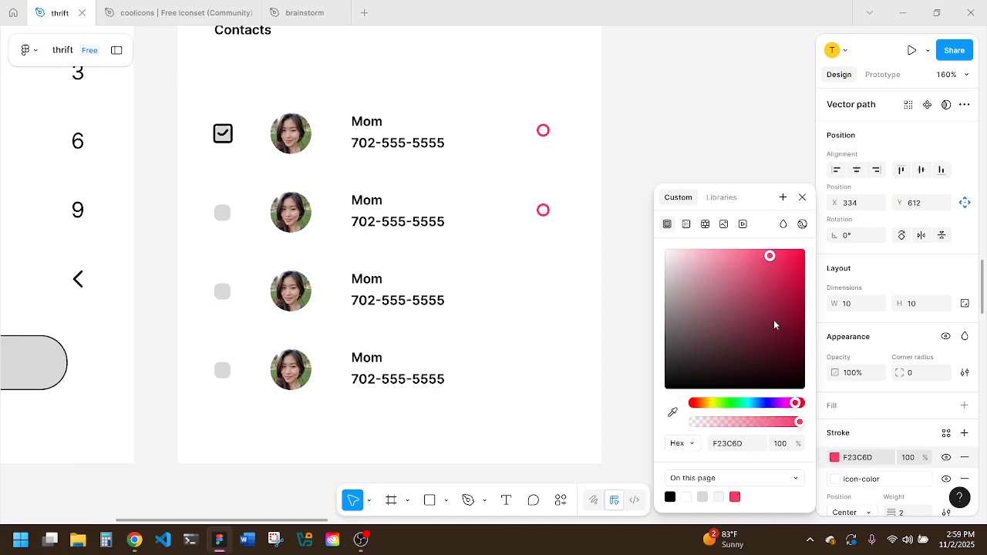
left_click(761, 405)
mouse_move(758, 405)
left_mouse_down()
mouse_move(727, 405)
mouse_move(766, 404)
left_mouse_up()
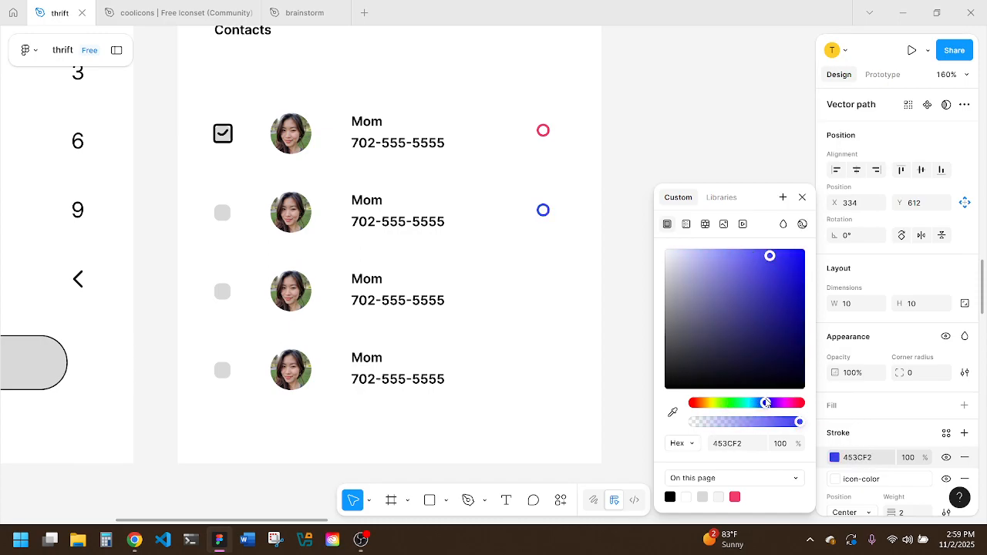
left_click(563, 268)
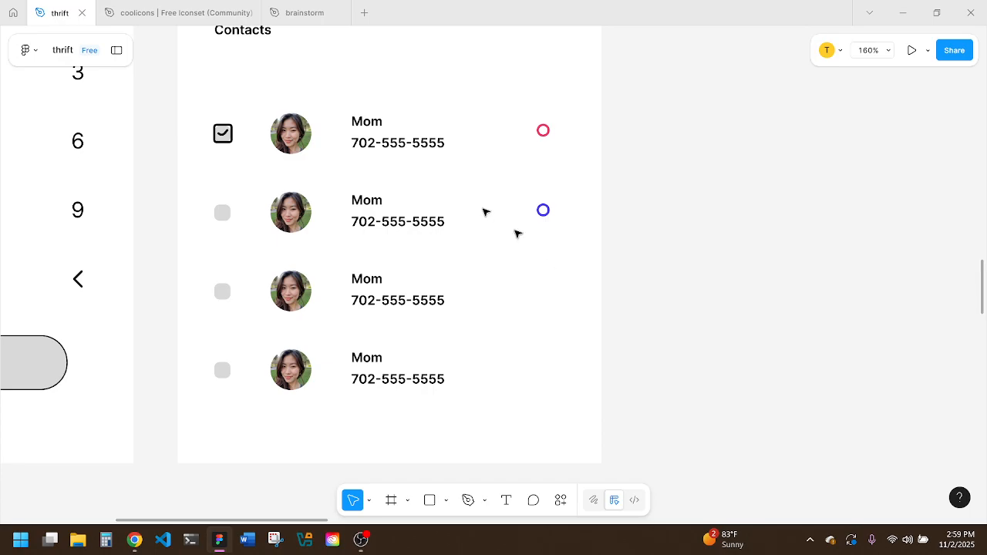
Step: Rename the second and third contacts to Friend and the fourth contact to Family
double_click(376, 199)
type("Fri")
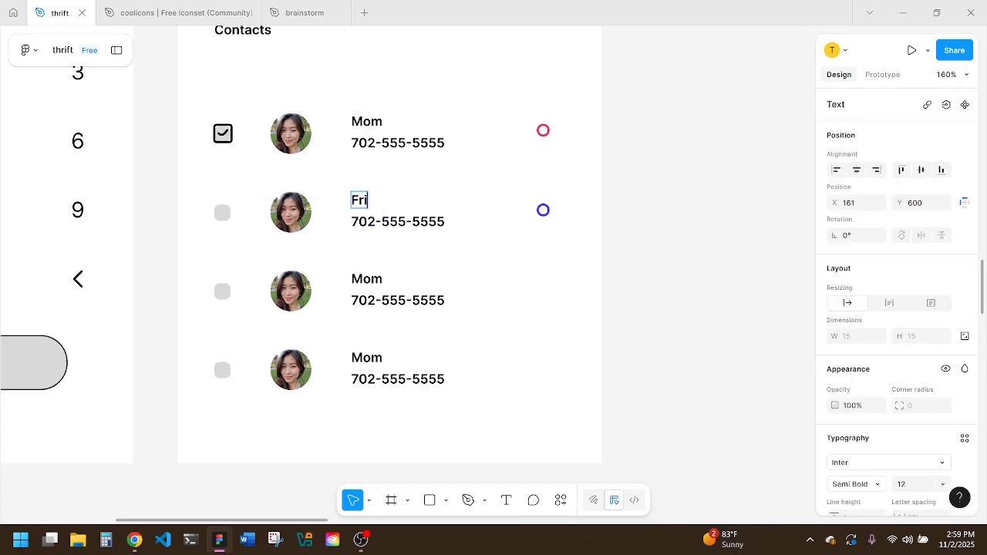
type("end")
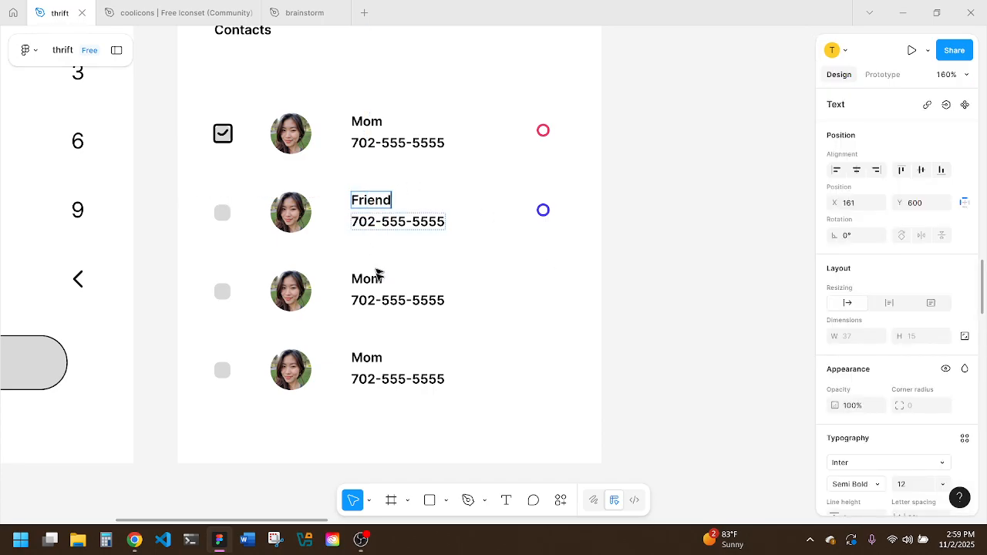
double_click(378, 279)
type("Friend")
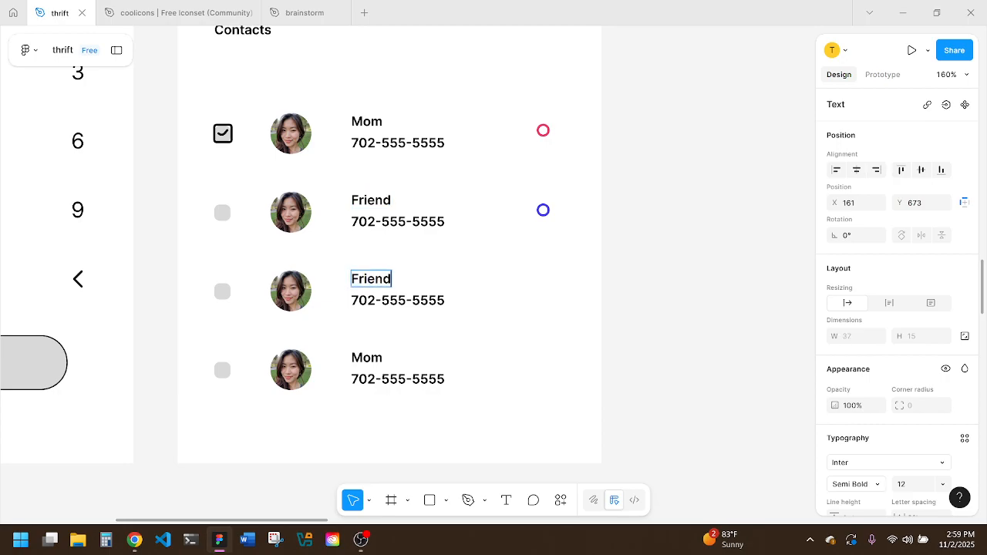
double_click(368, 357)
type("Fa")
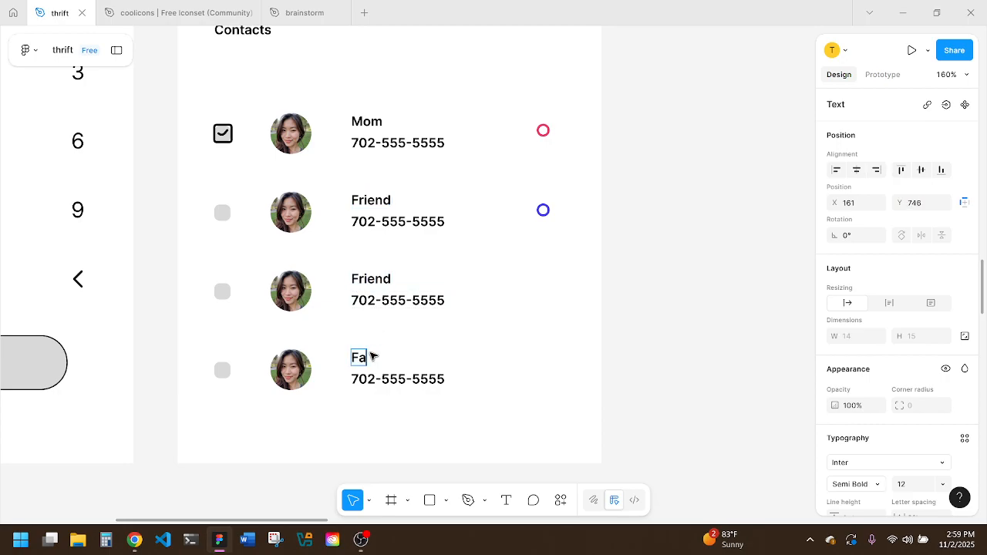
type("mily")
key("Escape")
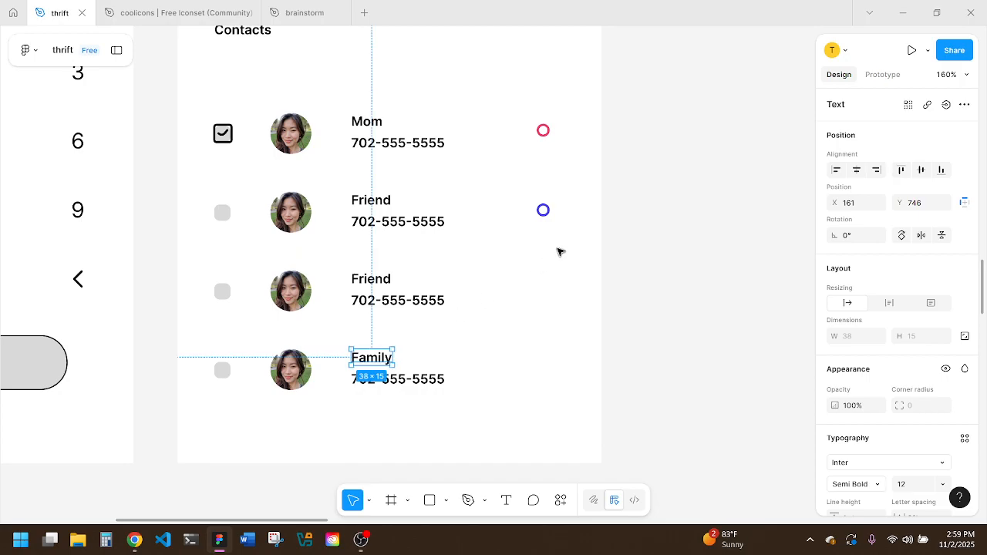
Step: Duplicate the second contact's blue circle straight down onto the third and fourth contact rows, with the lowest copy at Y 754
left_click(544, 212)
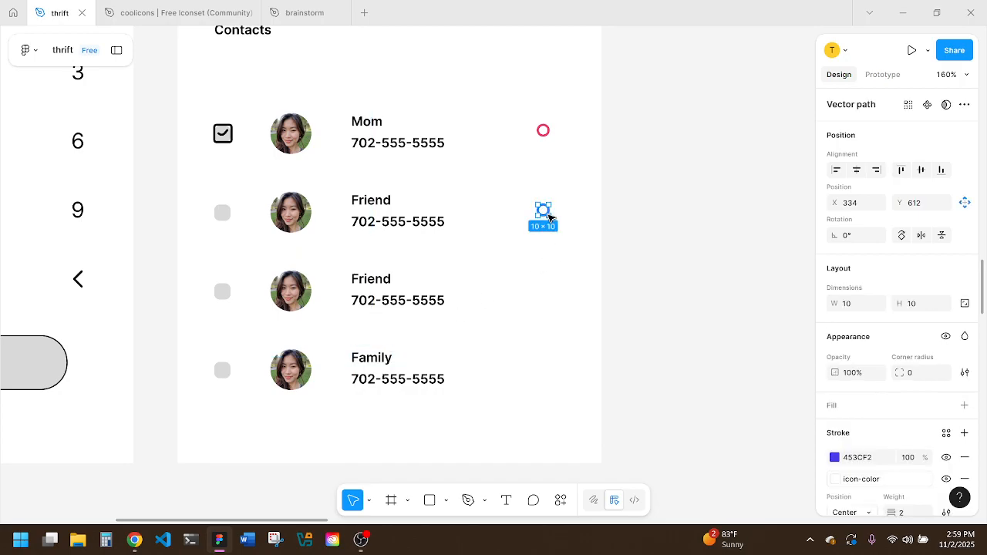
left_click_drag(549, 217, 548, 364)
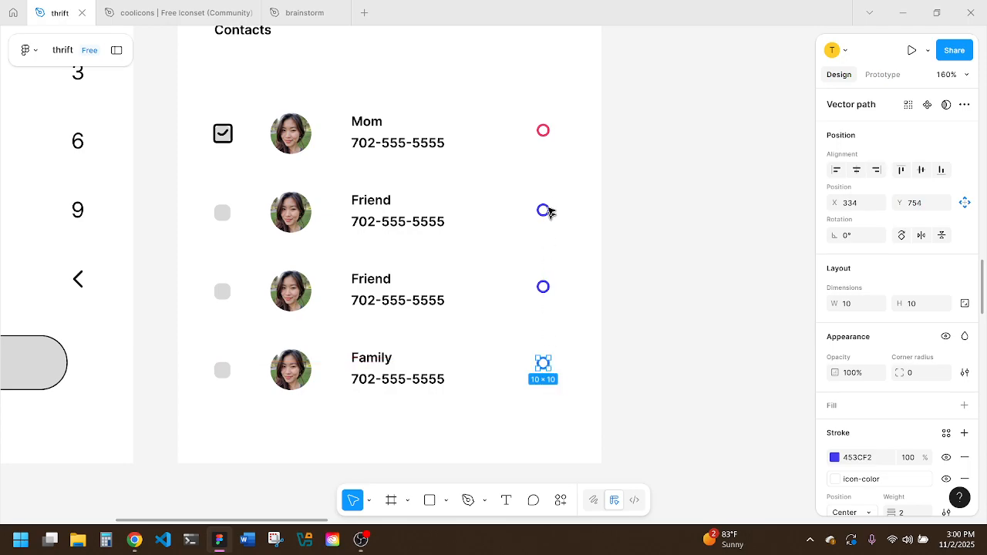
Step: Shift the first contact's pinkish red circle slightly down to center it on its row
left_click(545, 133)
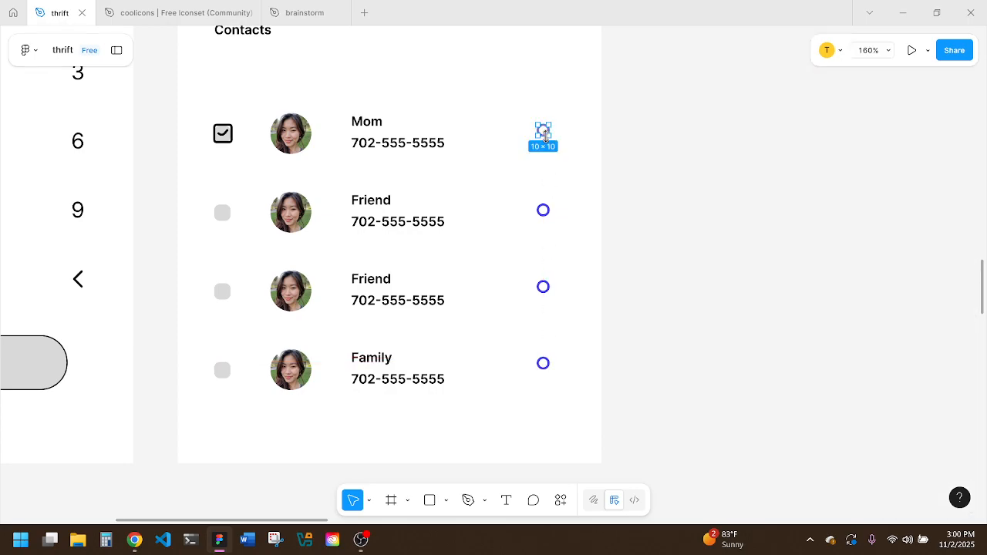
double_click(545, 133)
key("Escape")
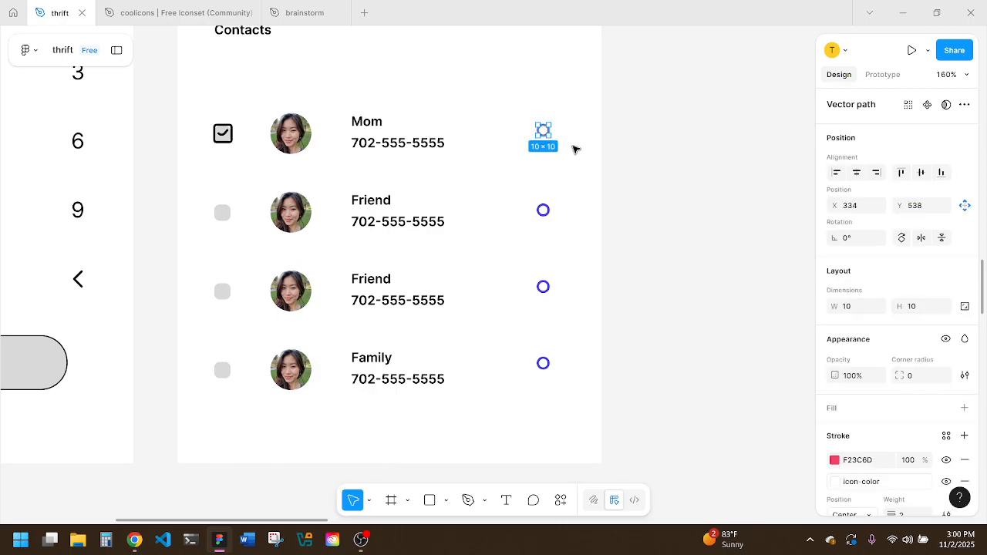
left_click(571, 147)
left_click(544, 132)
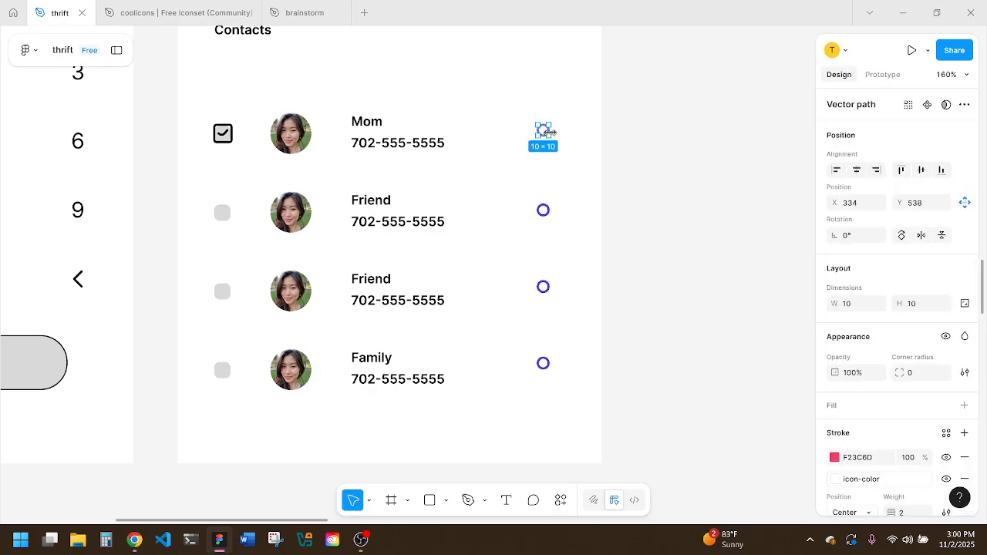
left_click_drag(549, 139, 550, 136)
Step: Recolor the Family contact's circle stroke to the pinkish red F23C6D already used on the page
left_click(543, 363)
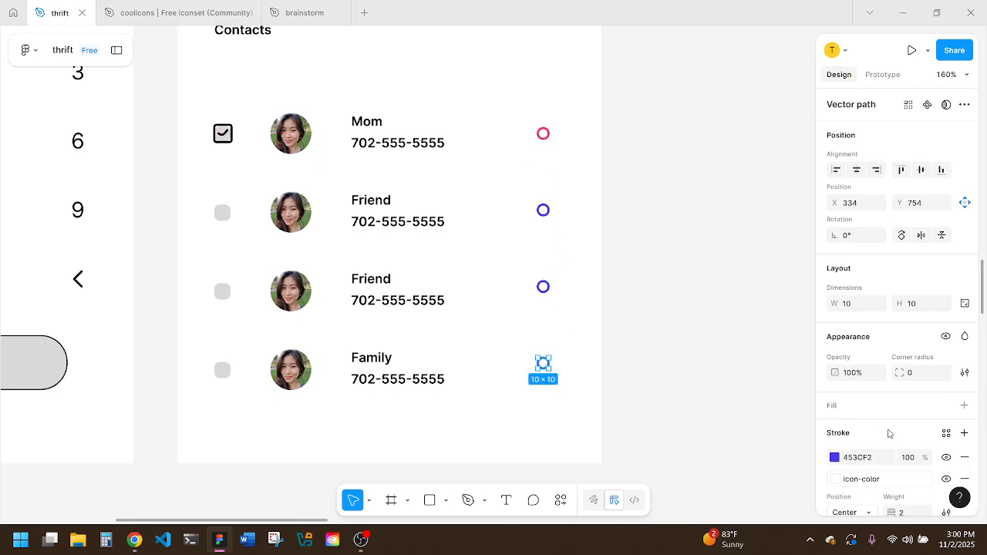
left_click(835, 458)
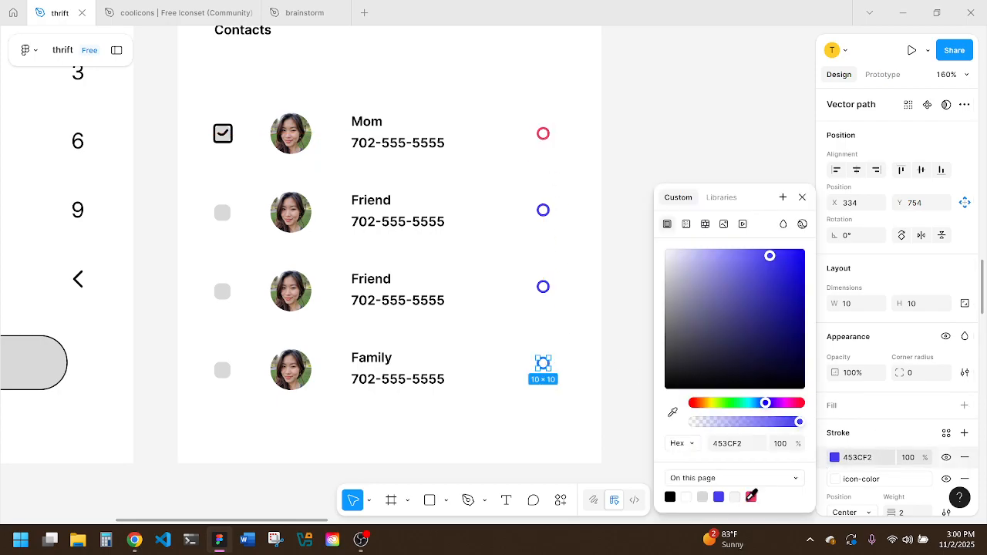
left_click(751, 496)
left_click(555, 430)
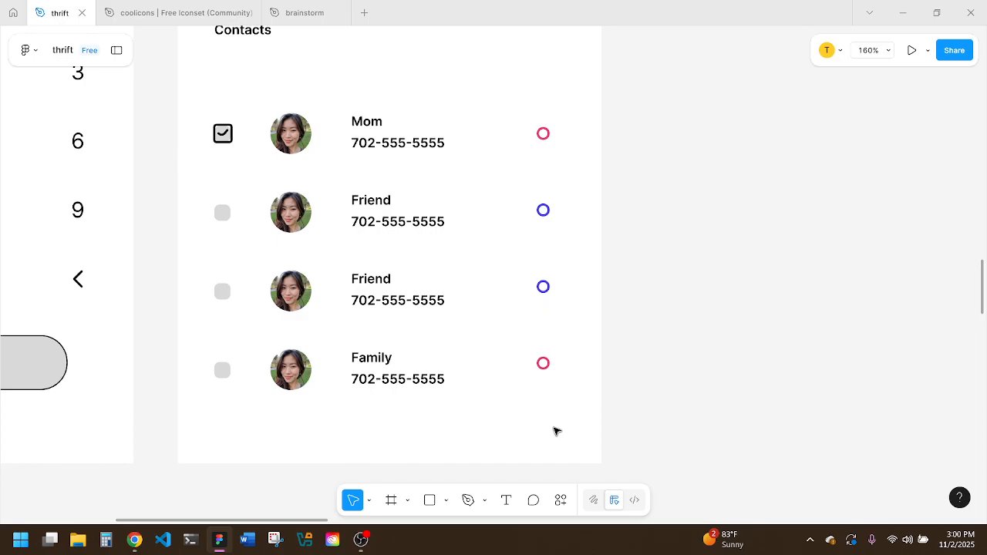
Step: Switch to Chrome and open figma.com in a new browser tab
scroll(607, 307, "down", 5)
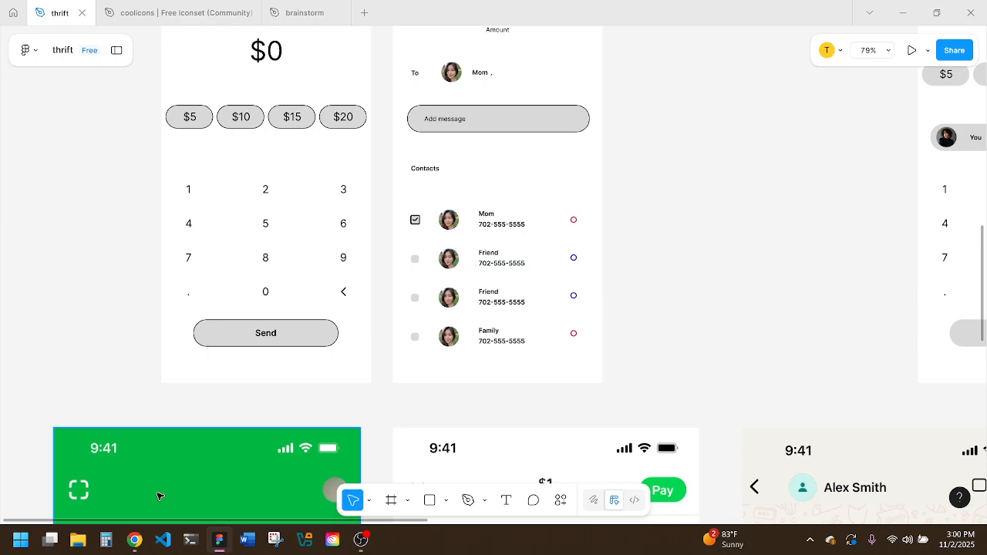
left_click(134, 540)
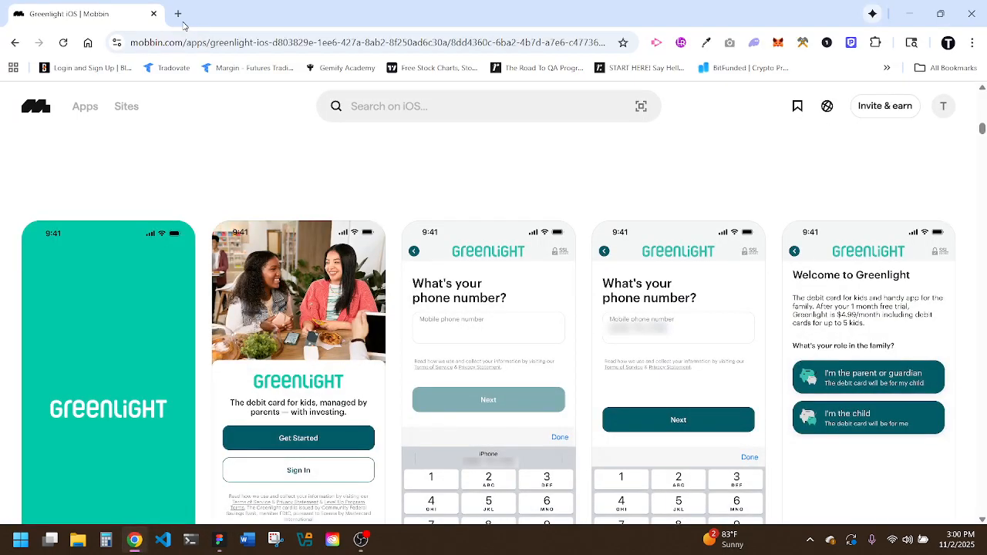
left_click(178, 14)
type("Fig")
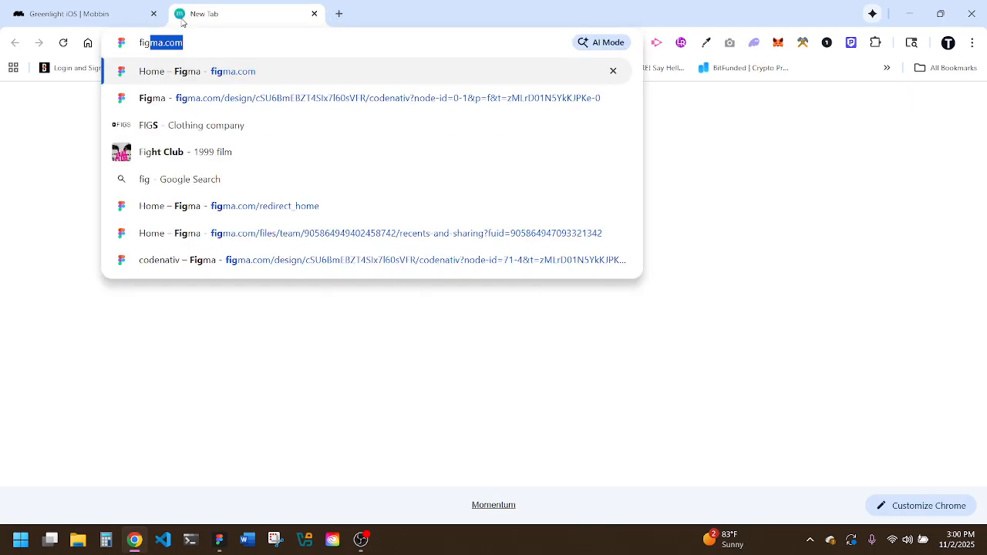
key("Return")
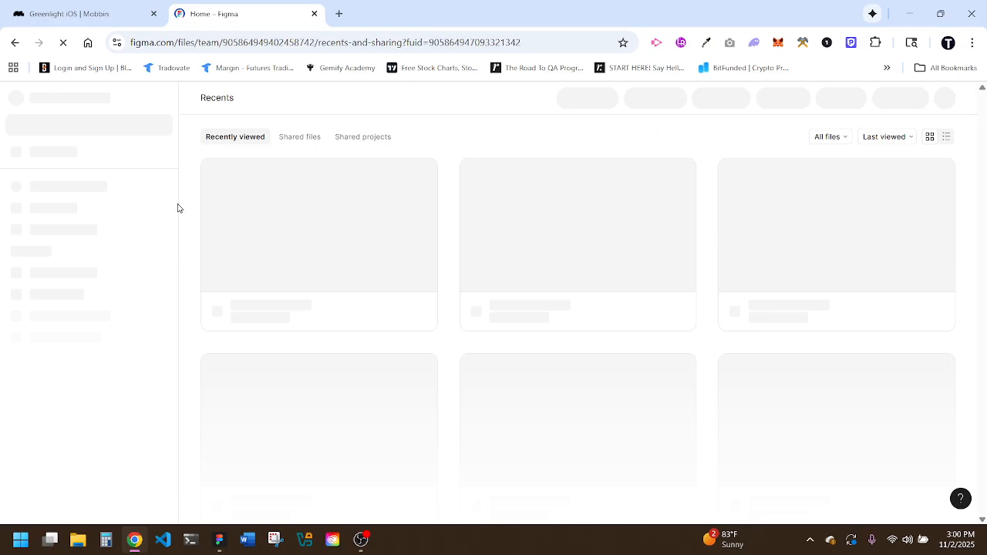
Step: Open the UI Faces – Free AI avatars plugin from the saved Community resources in the thrift file and run it
left_click(64, 181)
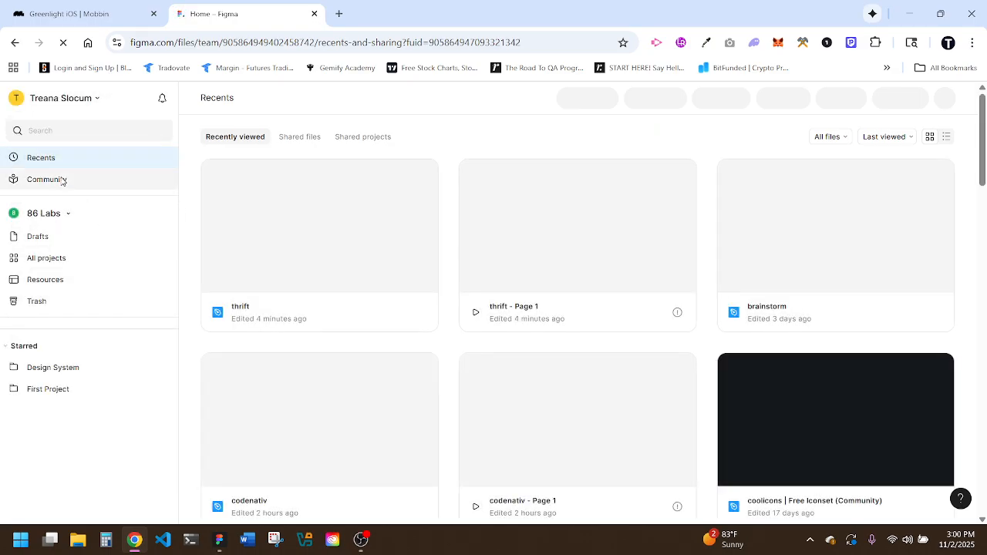
left_click(239, 261)
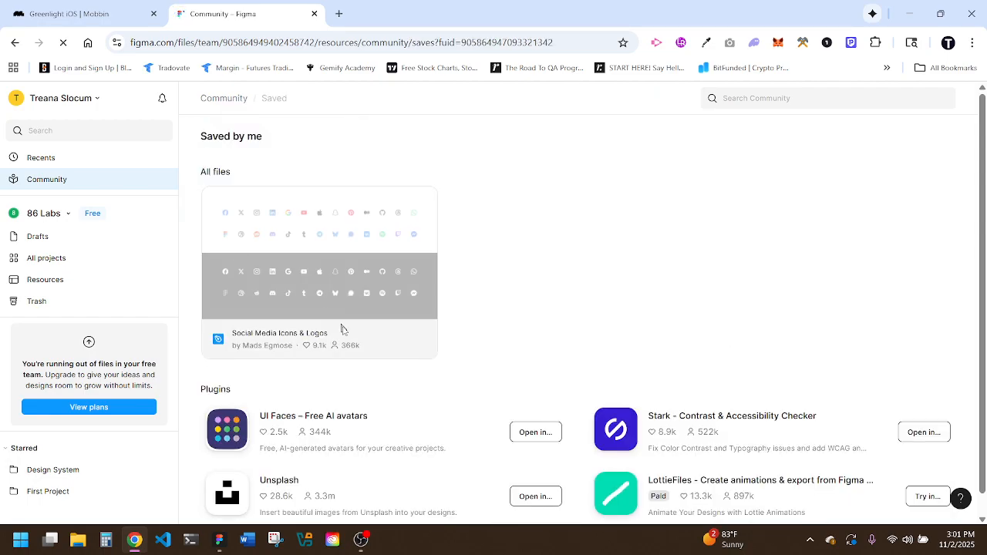
left_click(535, 439)
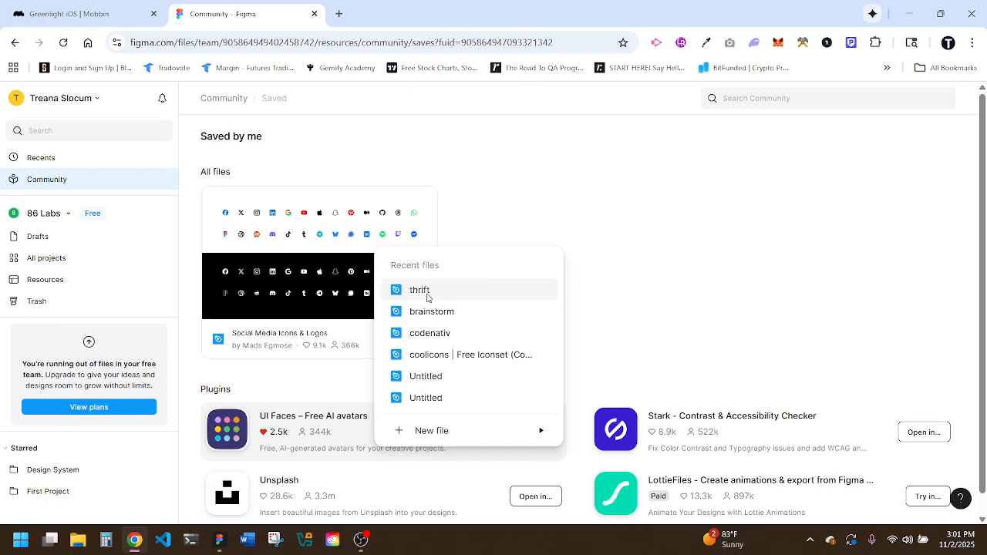
left_click(427, 293)
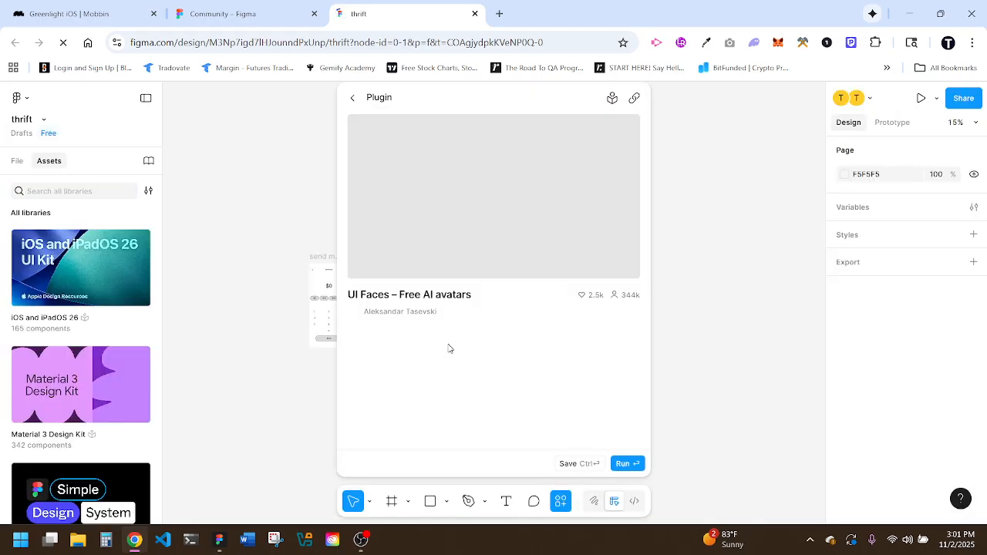
left_click(625, 463)
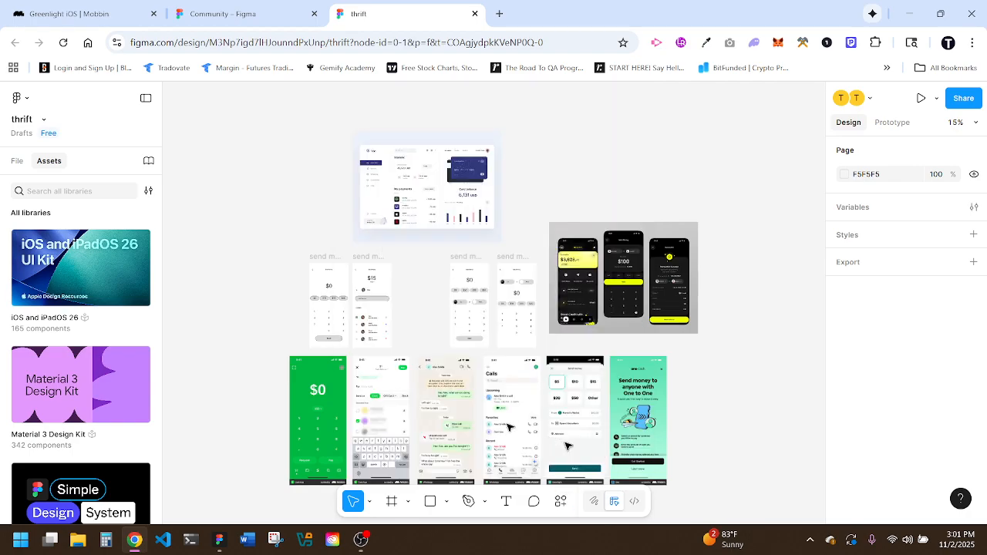
Step: Replace the second contact's avatar with the long-haired woman resting her head and the third's with the bearded man in glasses and a brown blazer
scroll(333, 311, "up", 3)
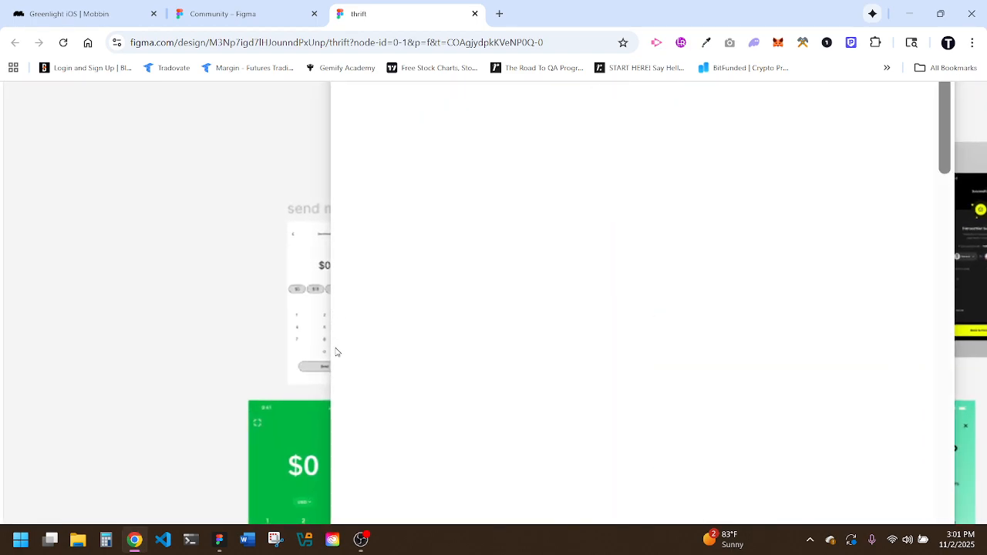
scroll(337, 352, "up", 3)
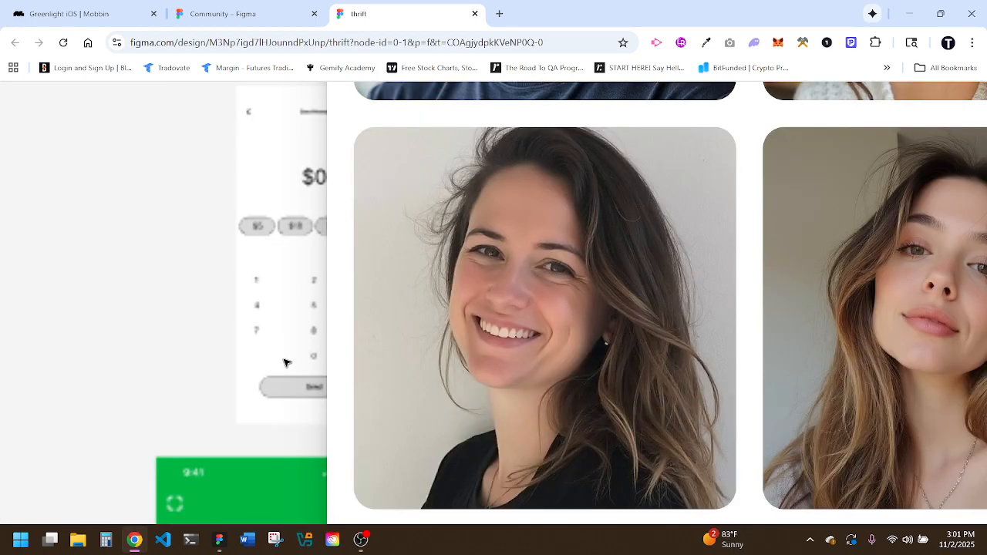
scroll(346, 372, "down", 5)
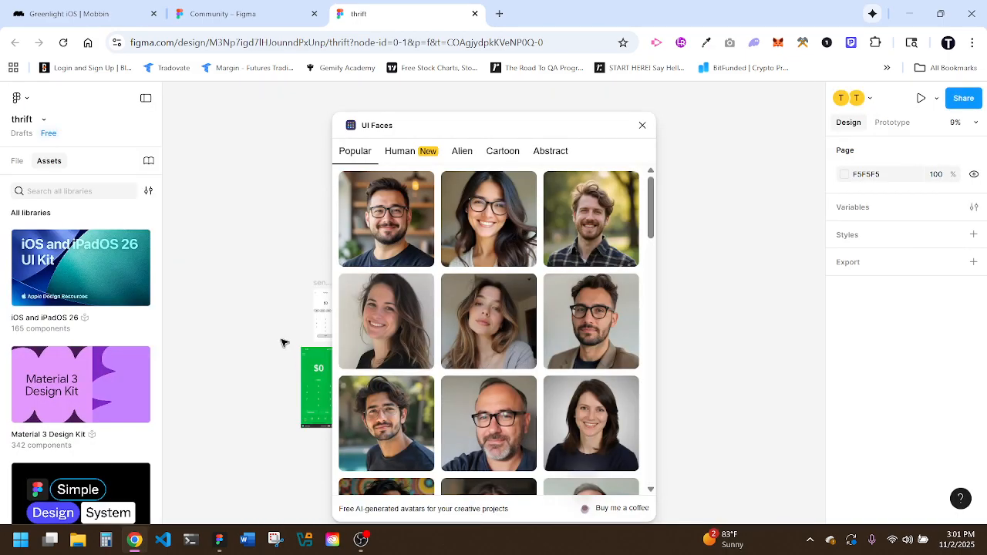
scroll(282, 341, "right", 3)
scroll(221, 321, "up", 8)
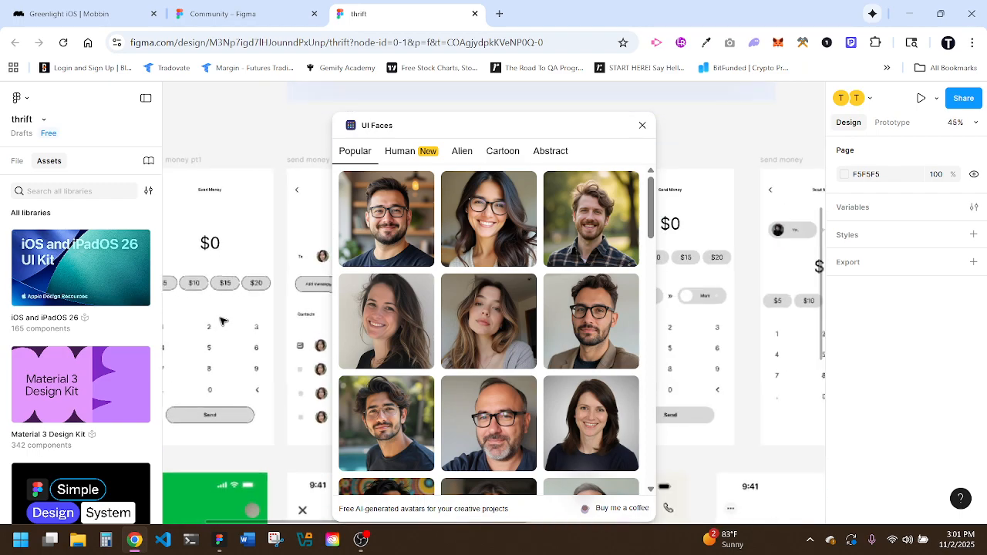
scroll(221, 321, "down", 6)
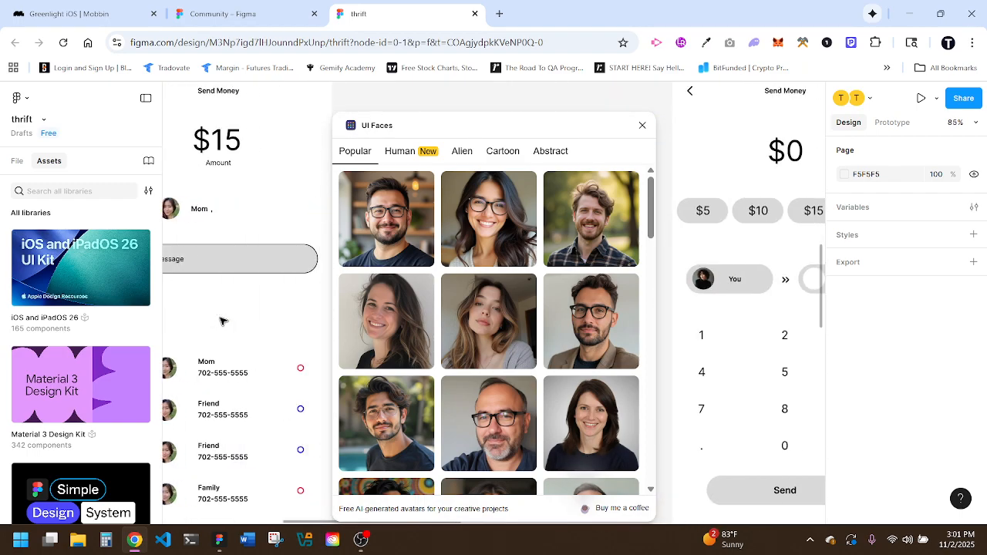
scroll(221, 320, "up", 2)
left_click(226, 313)
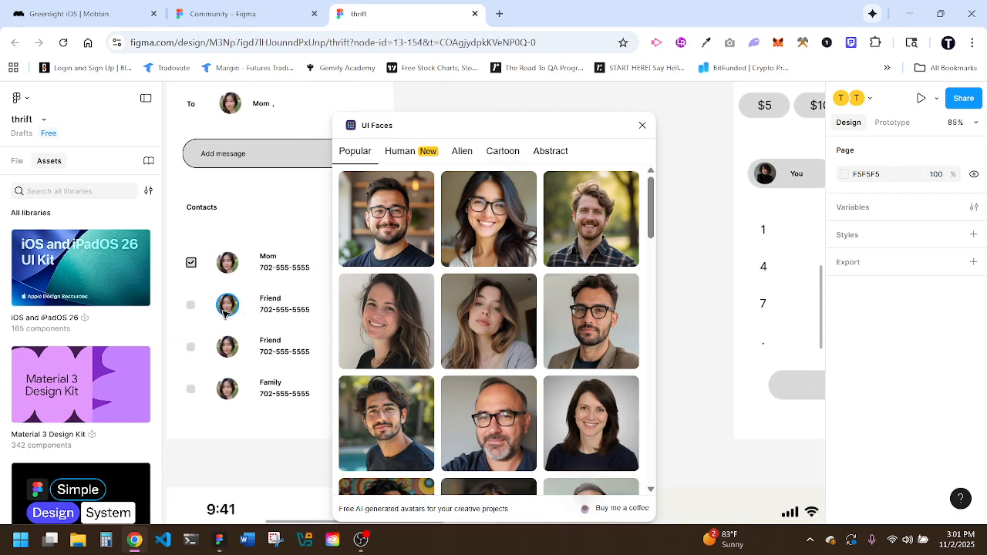
left_click(482, 318)
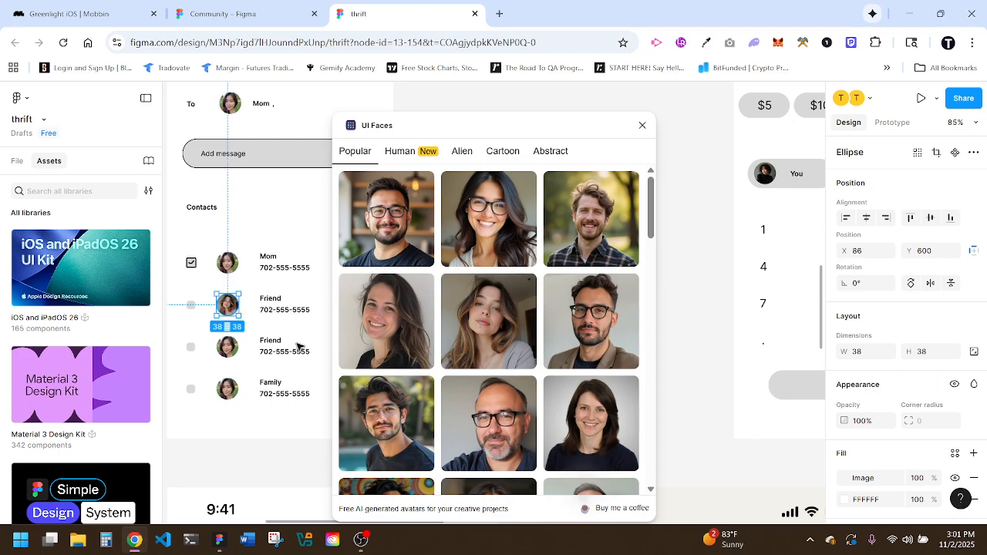
left_click(232, 350)
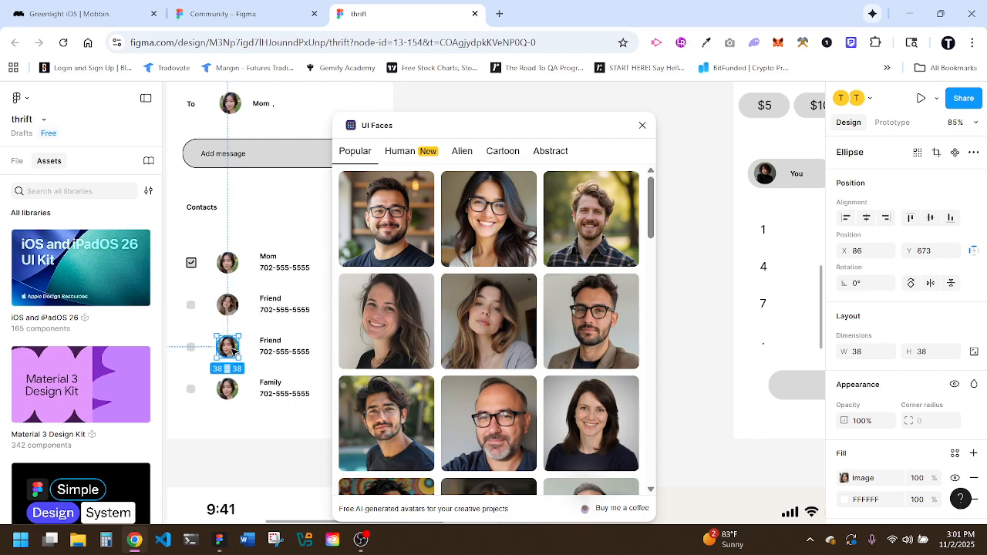
left_click(598, 340)
Step: Replace the Family contact's avatar with the UI Faces photo of the dark-haired woman in a denim jacket
left_click(228, 389)
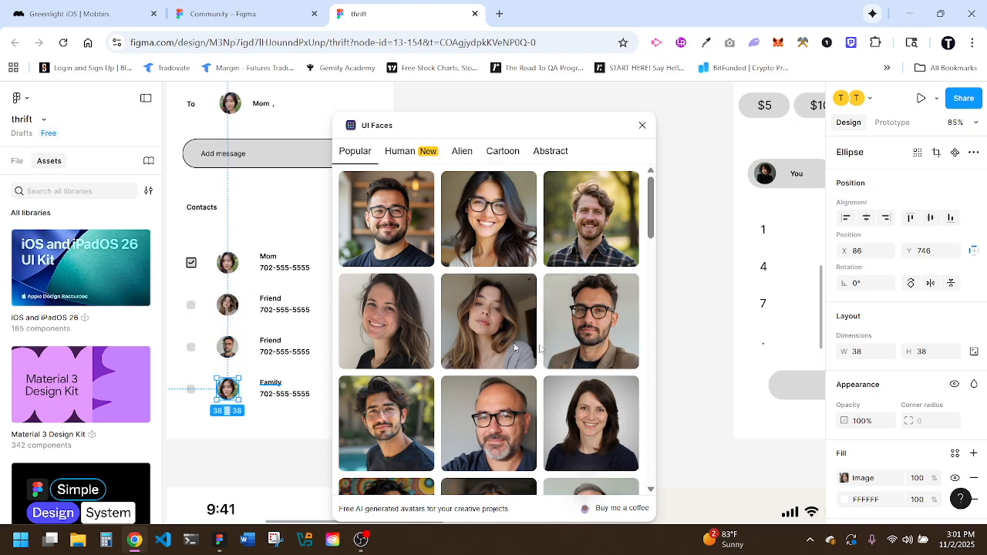
scroll(569, 353, "down", 2)
scroll(570, 353, "down", 2)
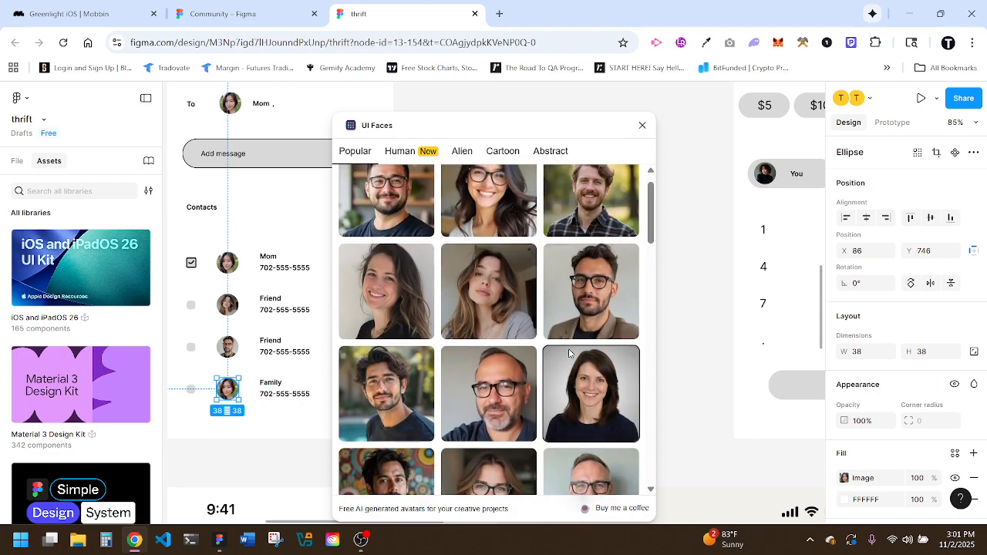
scroll(569, 353, "down", 1)
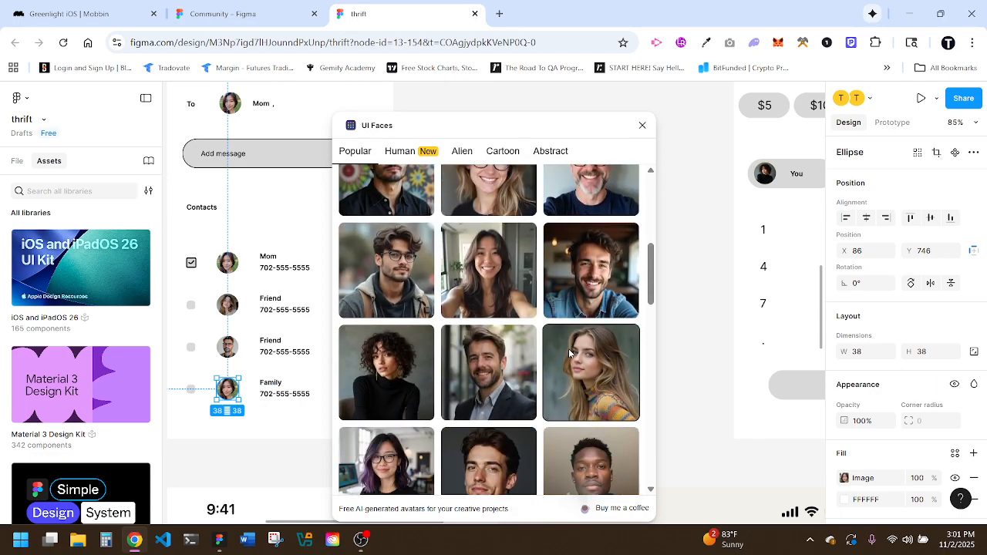
scroll(570, 353, "down", 2)
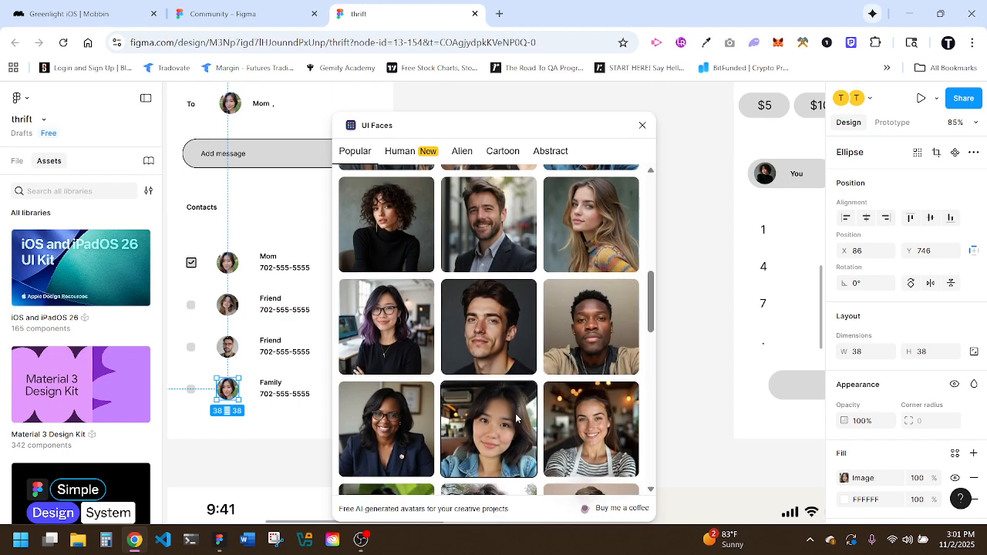
left_click(272, 418)
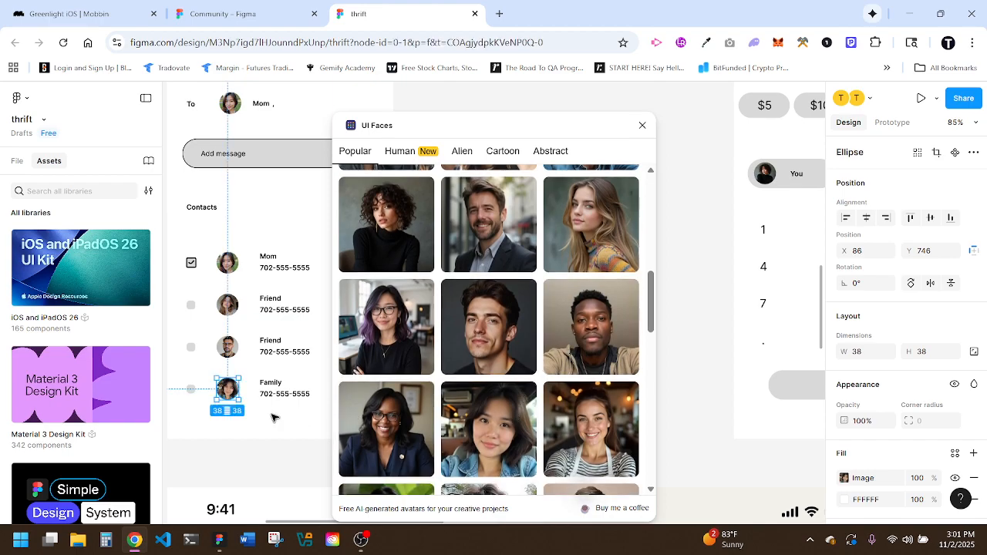
Step: Close the UI Faces plugin and the thrift and Community browser tabs, and switch back to the thrift file in the Figma desktop app
scroll(271, 418, "left", 3)
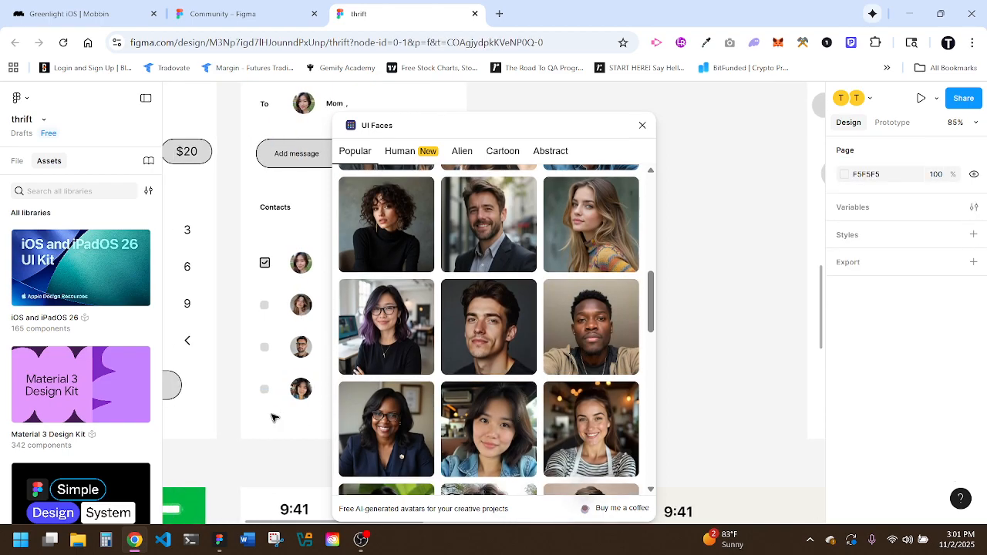
left_click(642, 125)
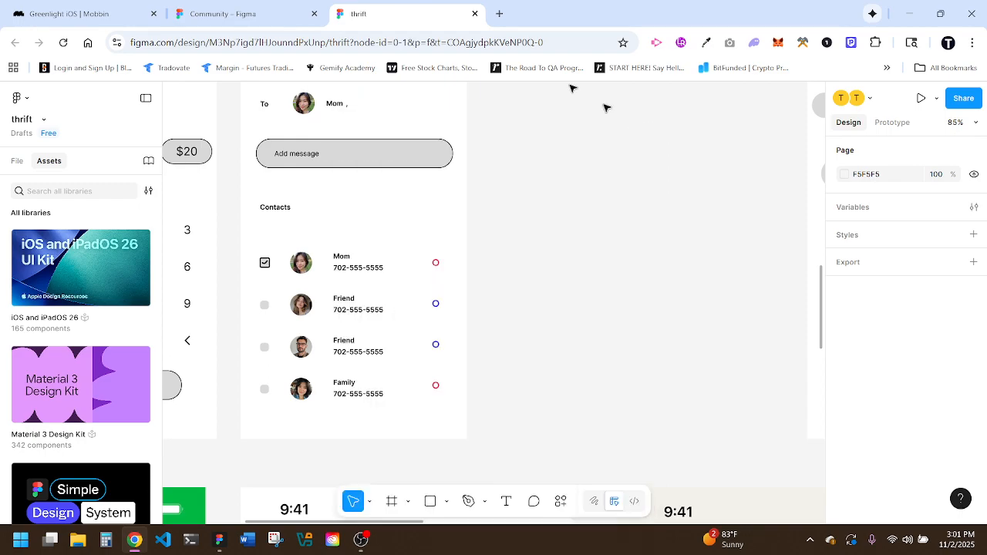
left_click(475, 14)
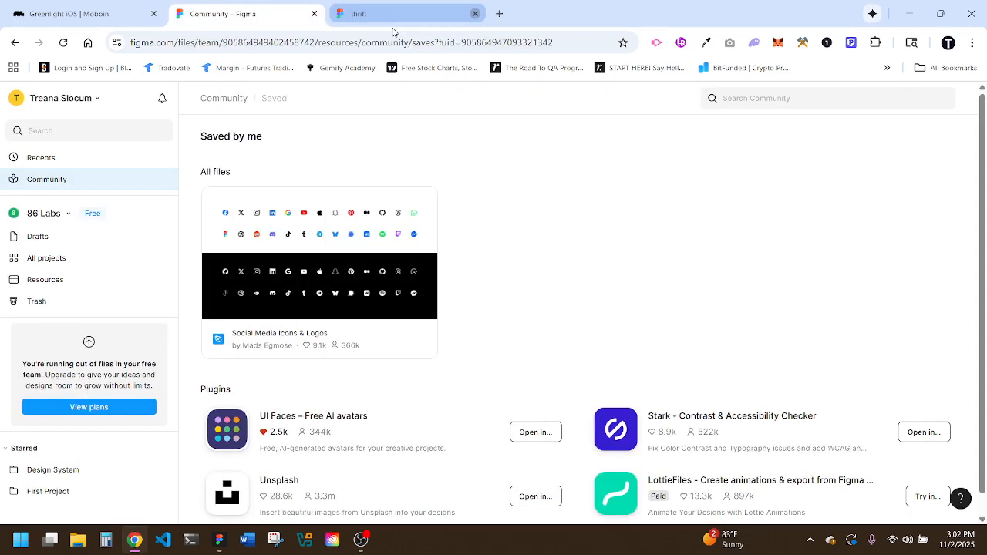
left_click(314, 14)
left_click(910, 13)
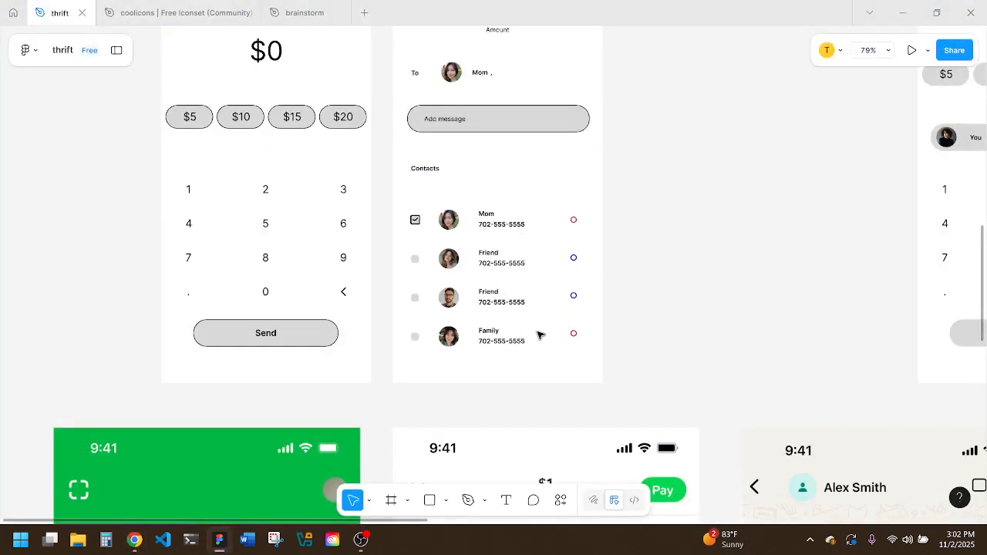
Step: Compare the send money wireframes with the dark Send Money and Transaction Success reference screens
scroll(591, 266, "up", 5)
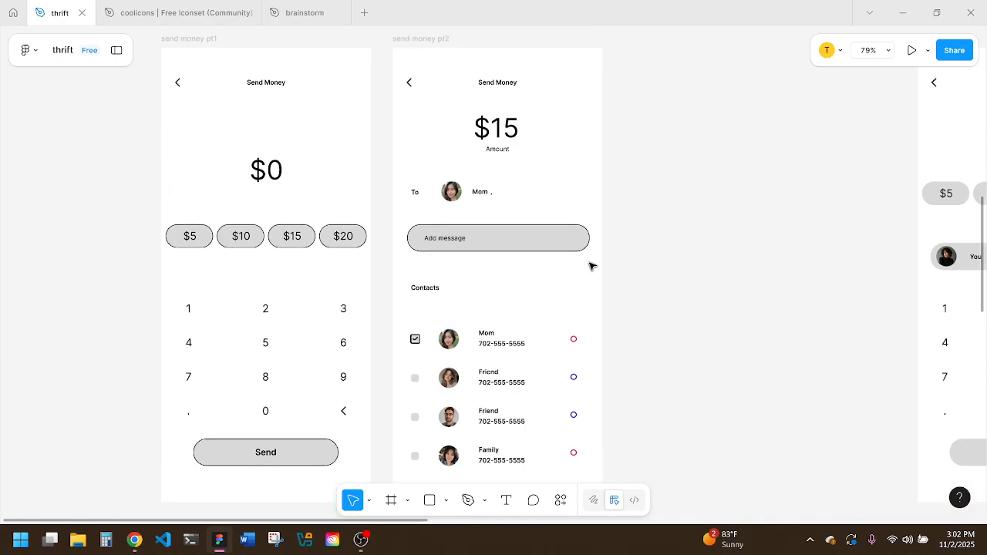
scroll(590, 267, "down", 5)
scroll(590, 267, "right", 3)
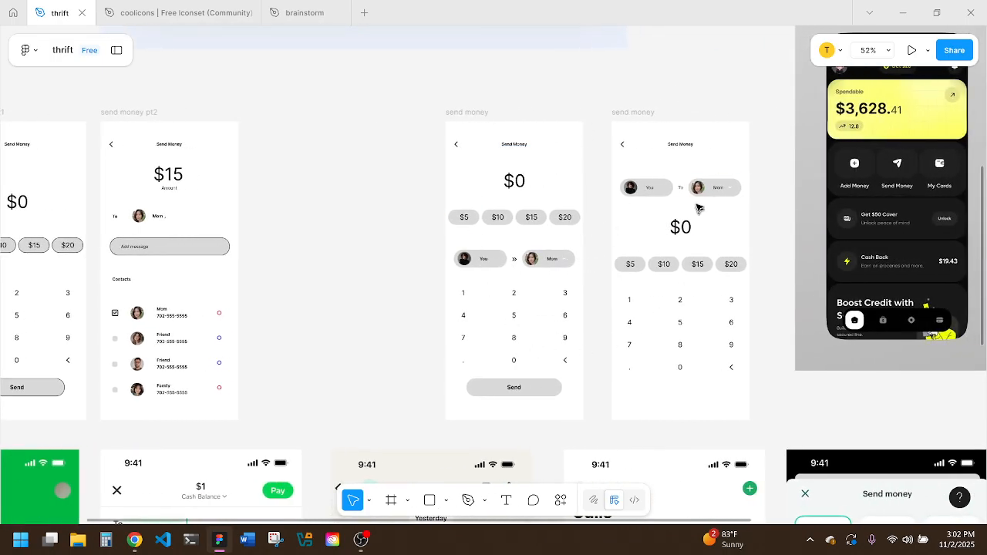
scroll(623, 298, "right", 8)
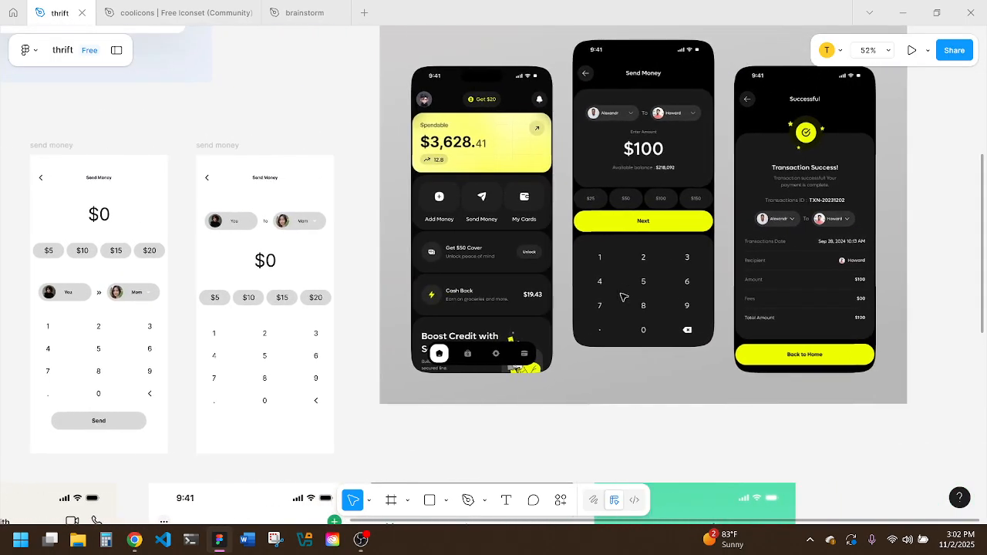
scroll(624, 298, "left", 2)
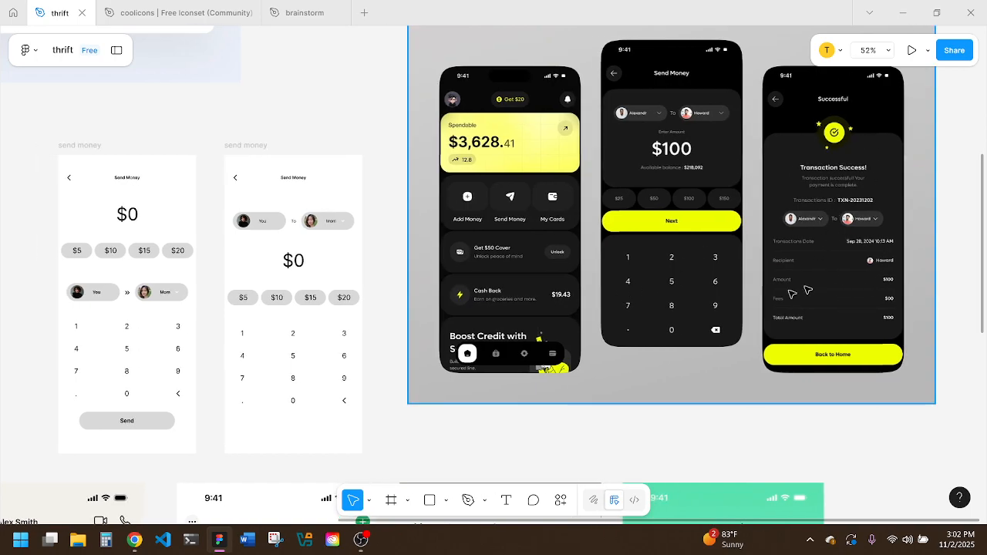
scroll(602, 325, "left", 3)
scroll(603, 325, "left", 10)
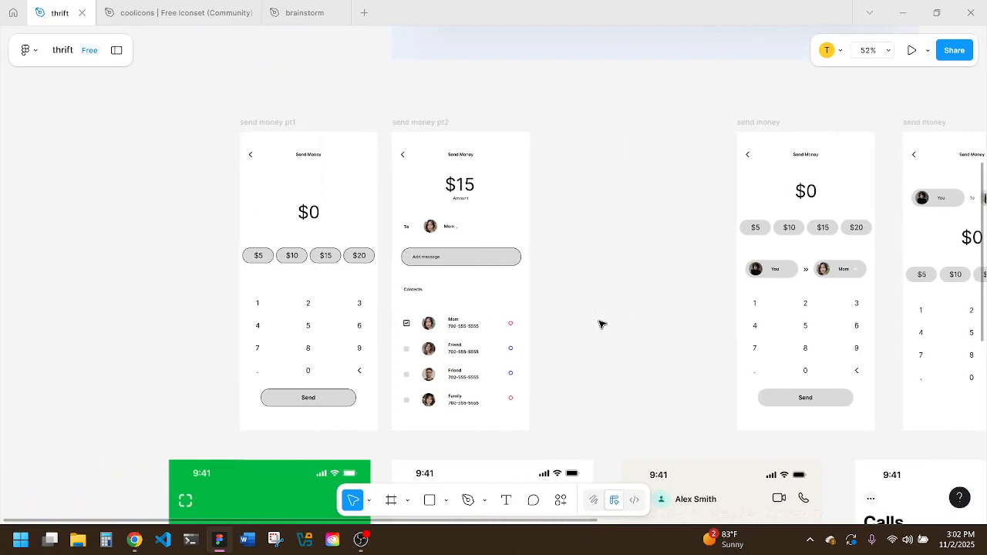
Step: Examine the send money pt1 and pt2 wireframes against the Cash App, WhatsApp and Greenlight reference screens below them
scroll(603, 324, "down", 3)
scroll(600, 324, "down", 6)
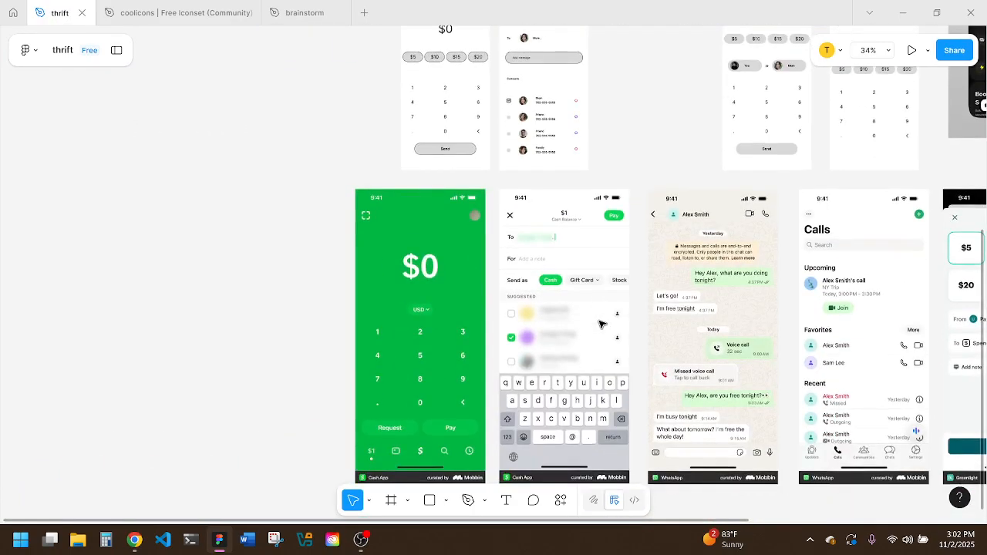
scroll(460, 287, "up", 1)
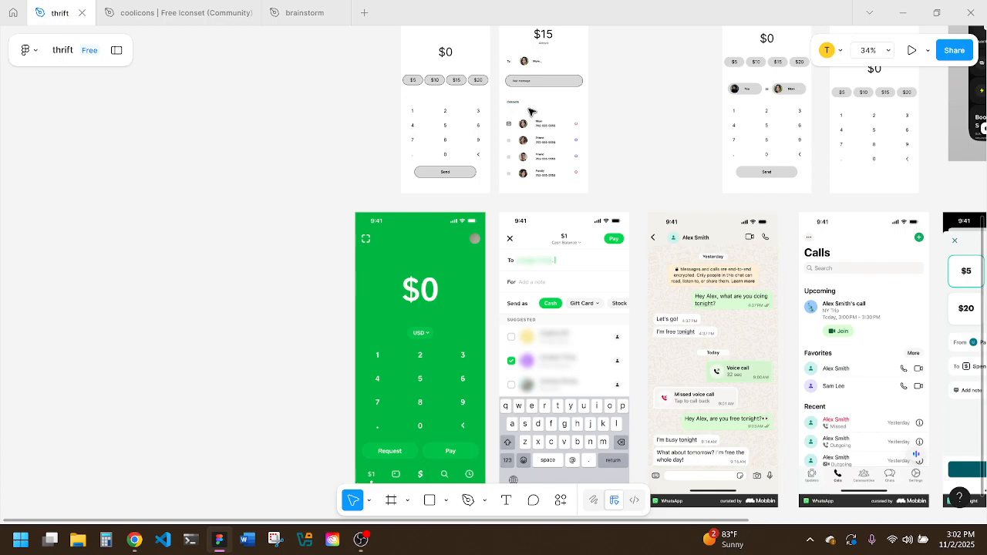
scroll(530, 111, "up", 3)
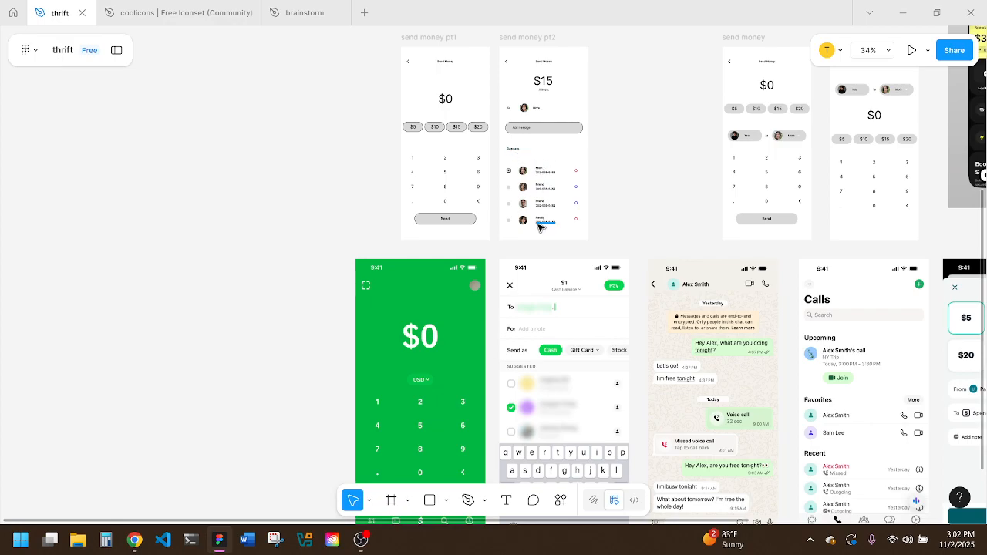
scroll(552, 391, "down", 1)
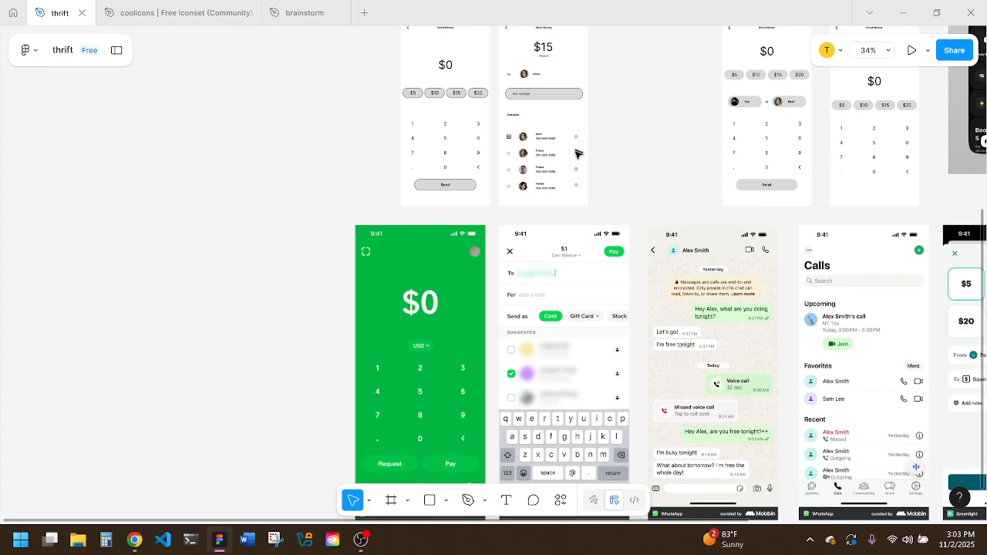
scroll(609, 142, "up", 2)
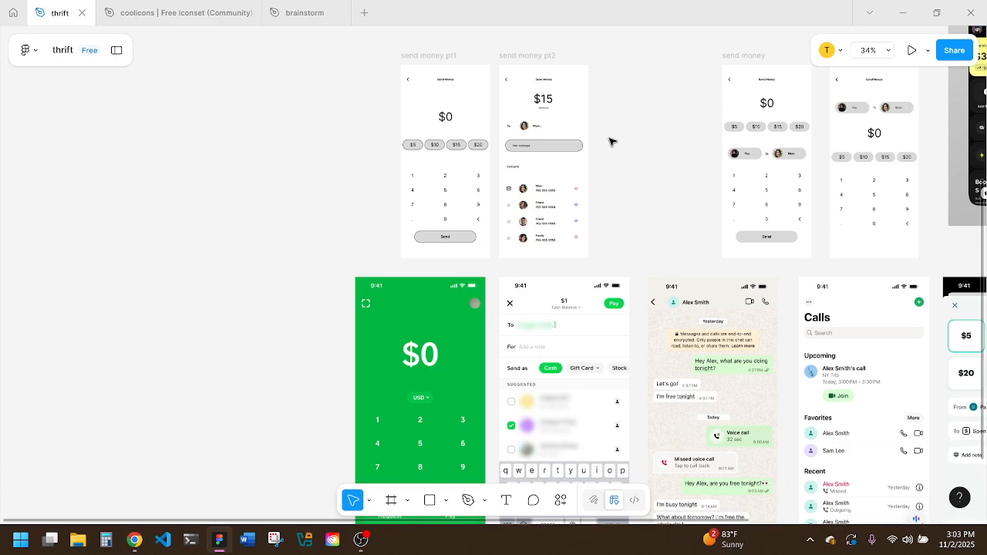
scroll(610, 141, "up", 5)
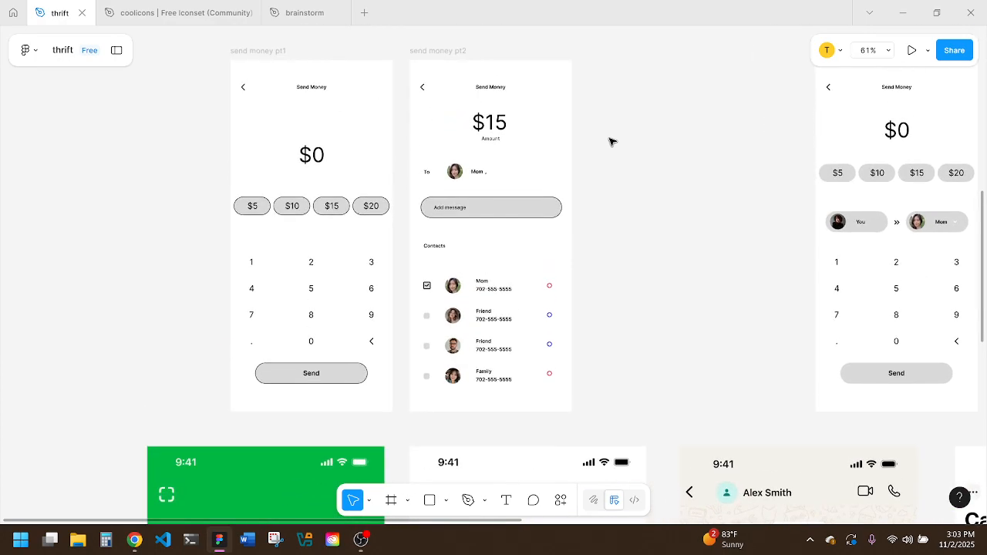
scroll(609, 141, "left", 2)
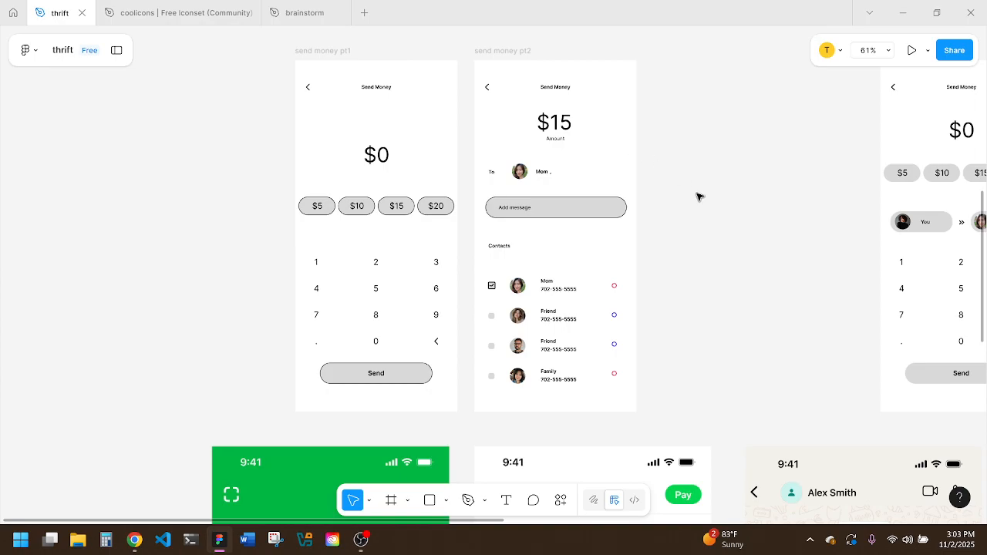
scroll(698, 197, "down", 3)
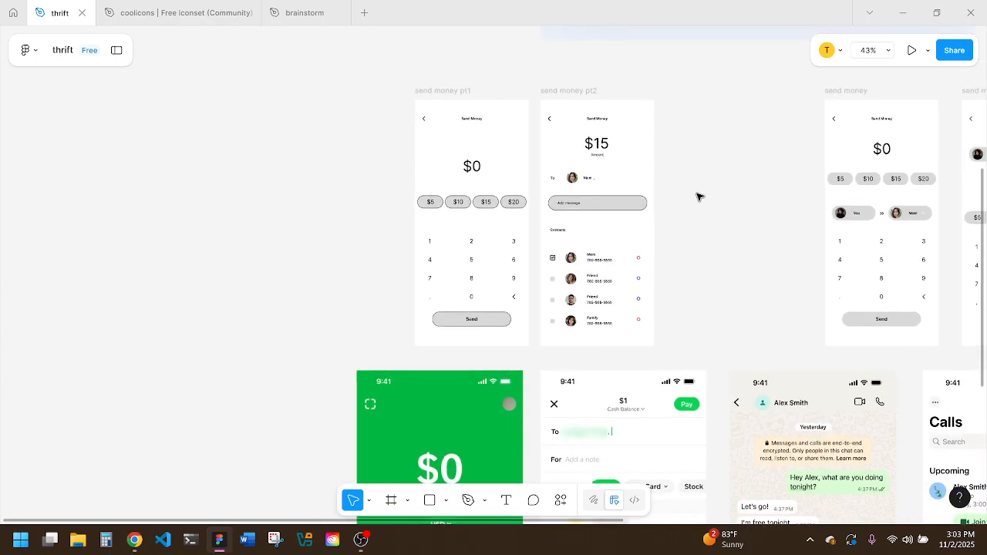
scroll(698, 197, "down", 5)
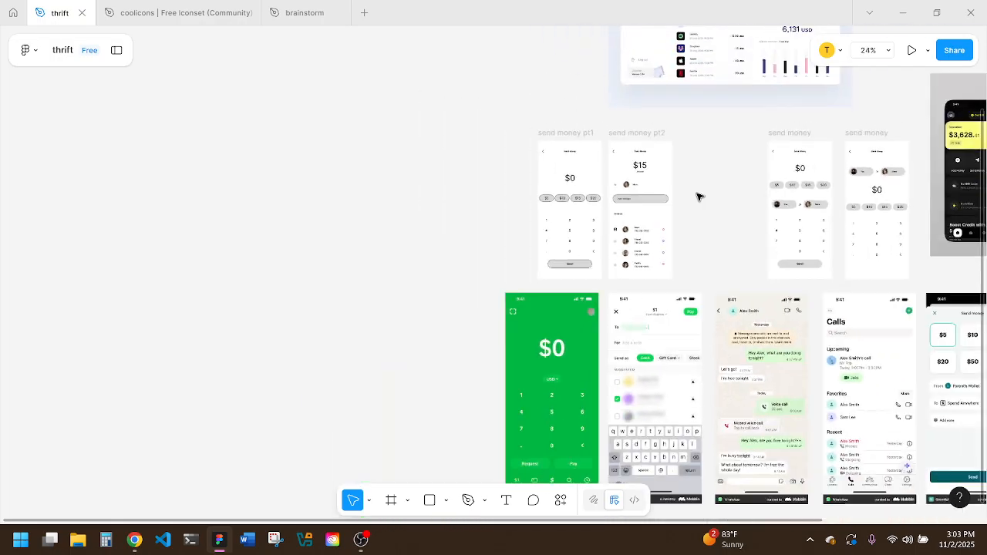
scroll(698, 197, "left", 5)
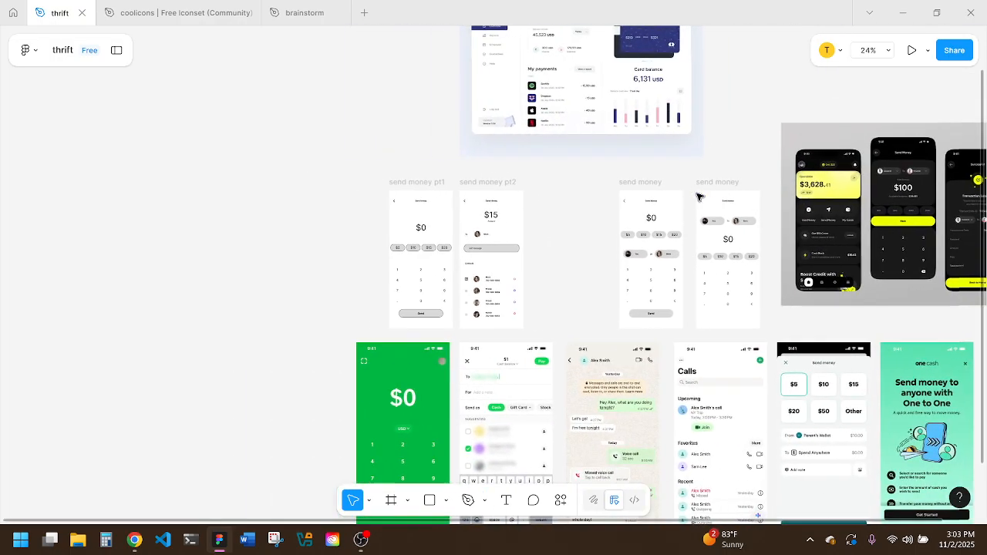
scroll(474, 267, "up", 4)
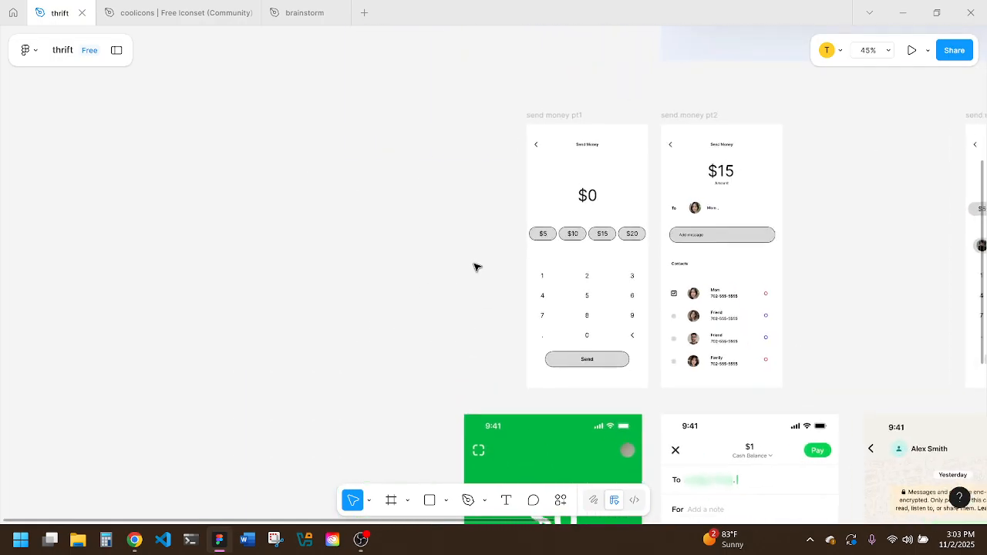
scroll(474, 267, "down", 2)
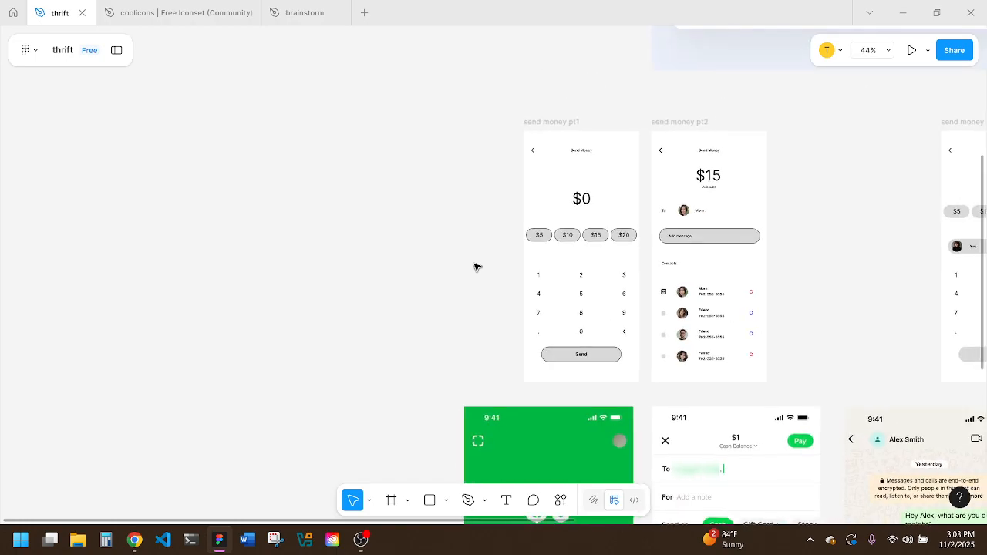
scroll(457, 313, "down", 3)
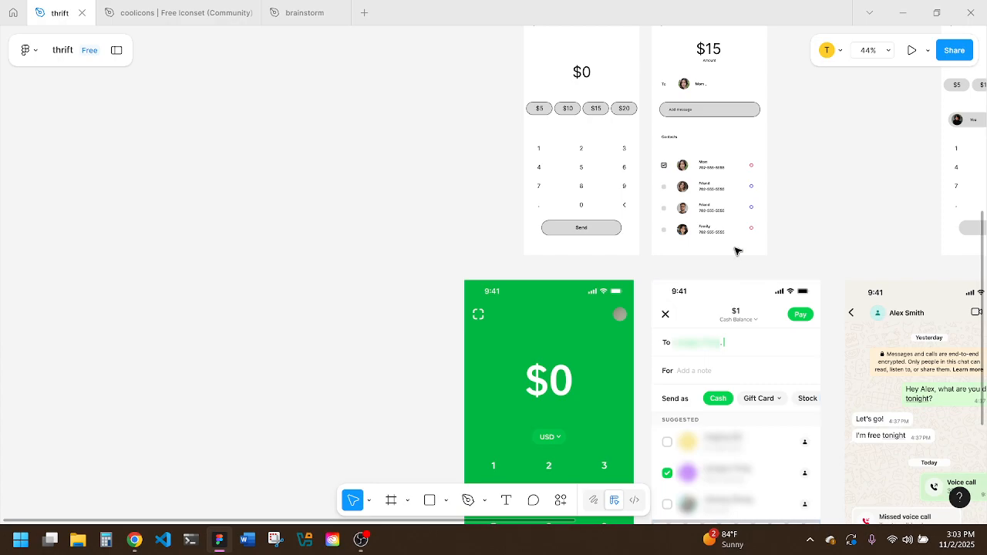
scroll(467, 207, "up", 2)
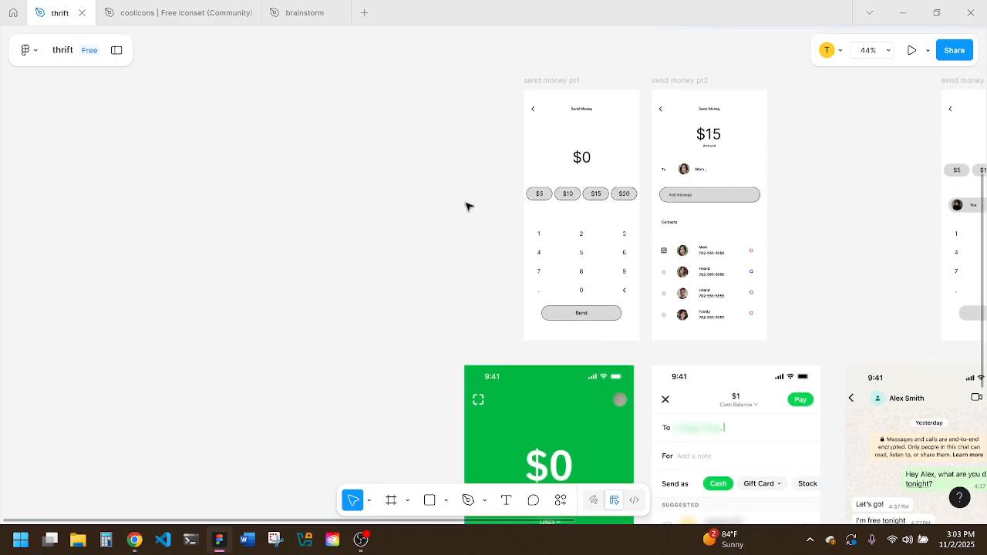
Step: Fill the send money pt1 frame with the green sampled from the Cash App screen and lighten it to 61E491
left_click(559, 89)
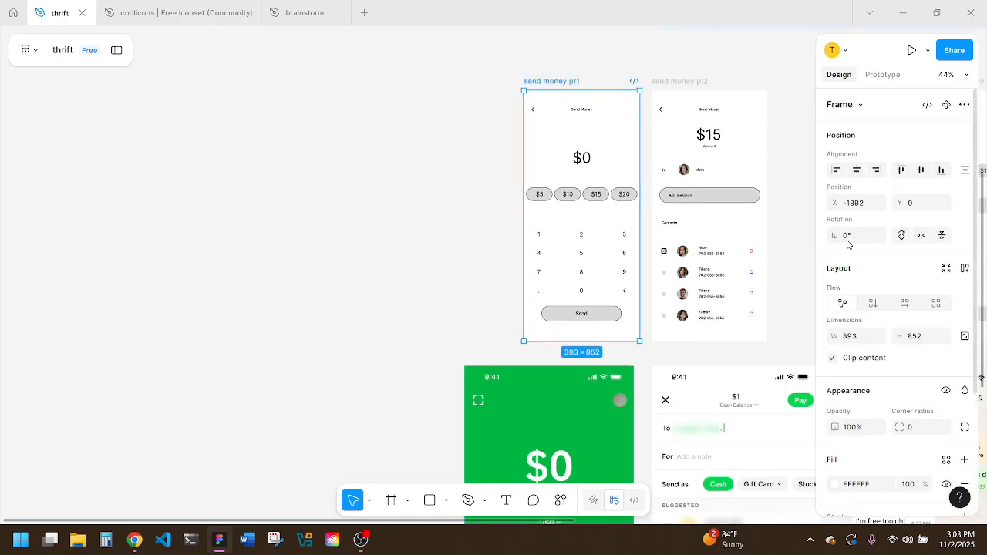
scroll(907, 376, "down", 1)
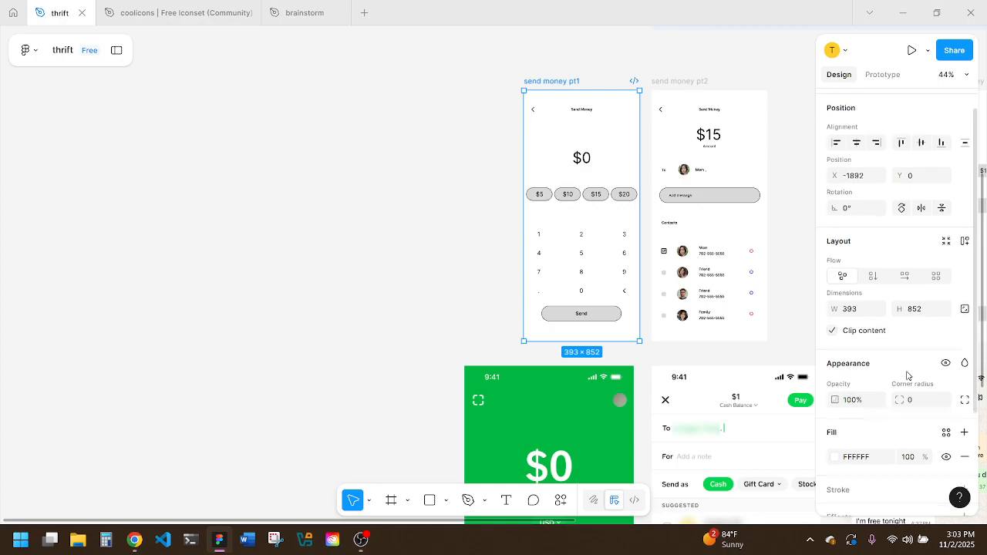
left_click(837, 456)
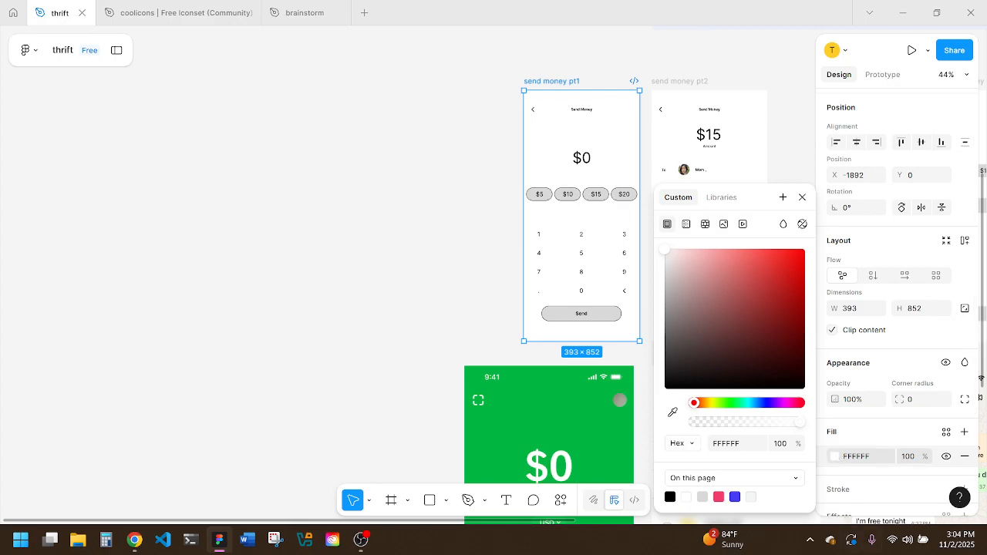
left_click(673, 414)
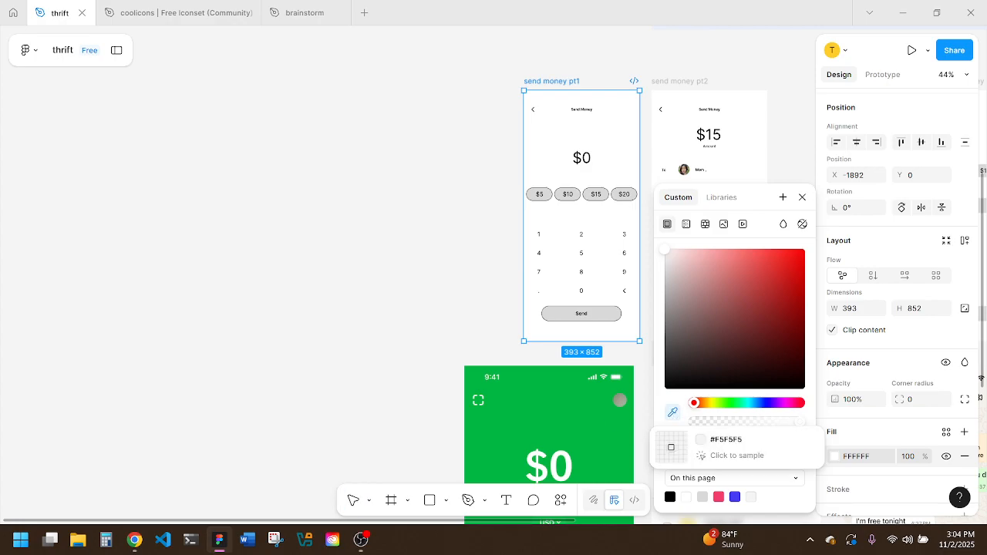
left_click(609, 426)
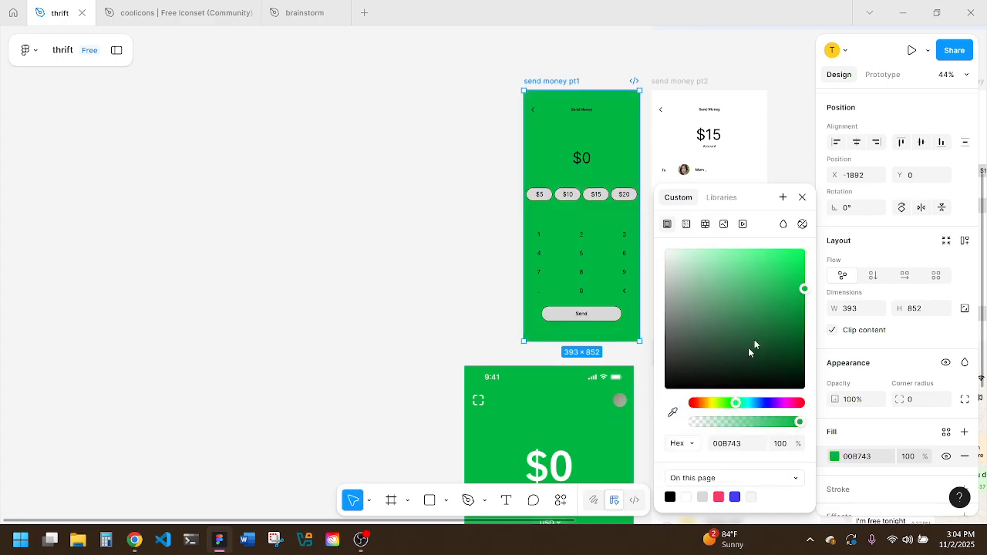
left_click(765, 276)
left_click_drag(766, 284, 746, 271)
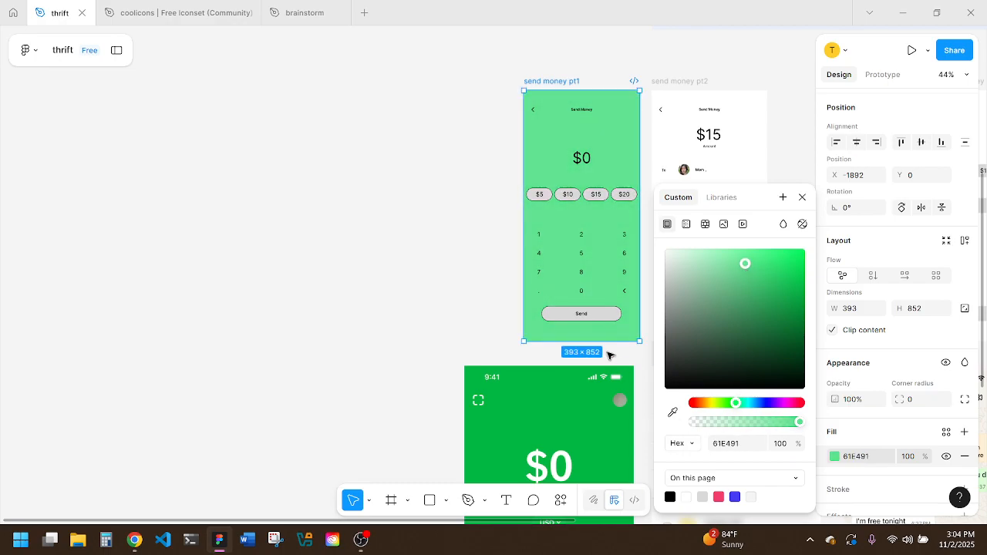
left_click(498, 259)
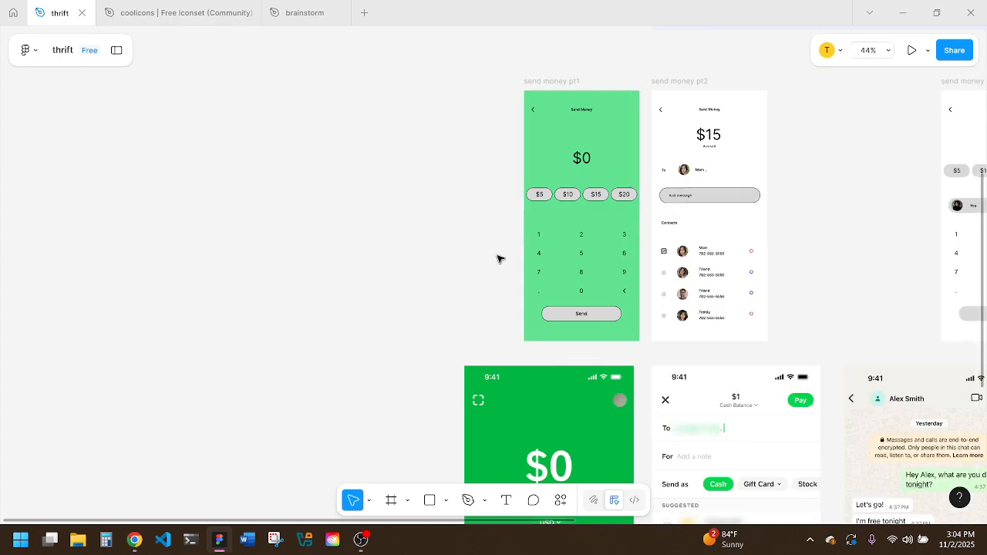
left_click(542, 198)
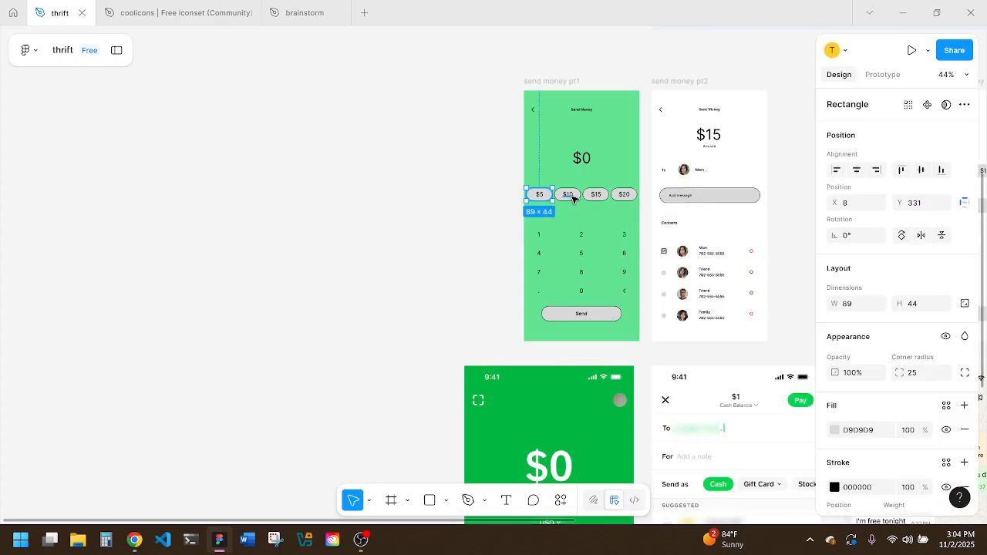
key("f")
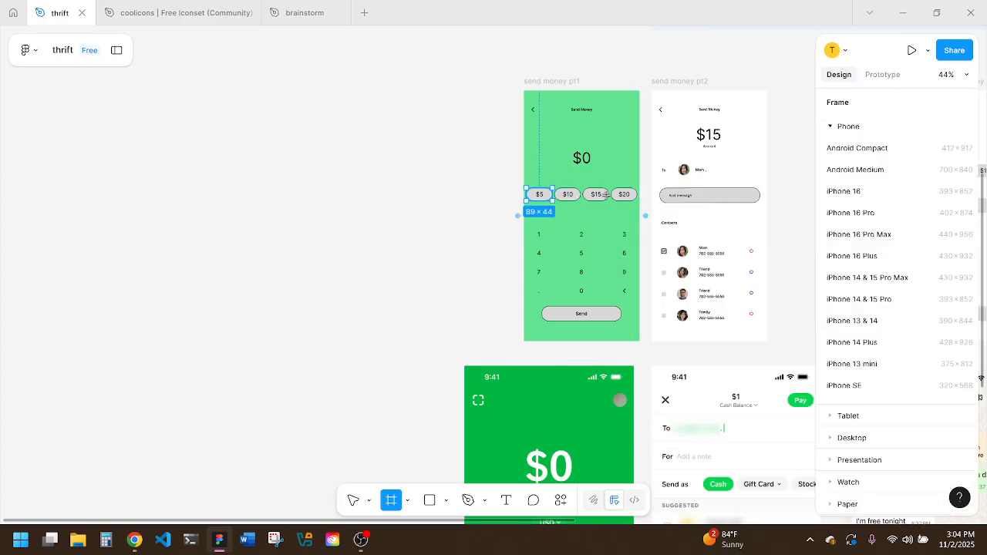
left_click(477, 229)
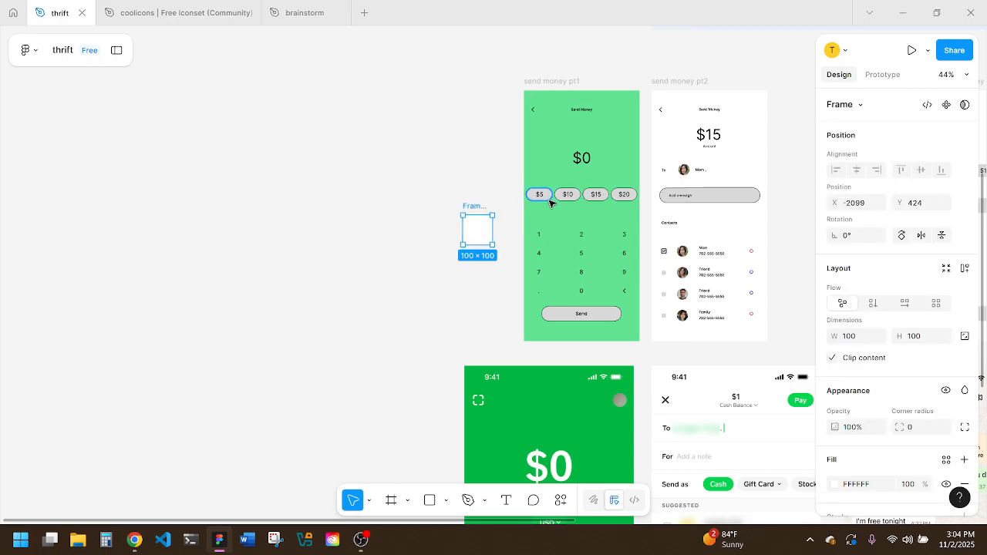
key("Delete")
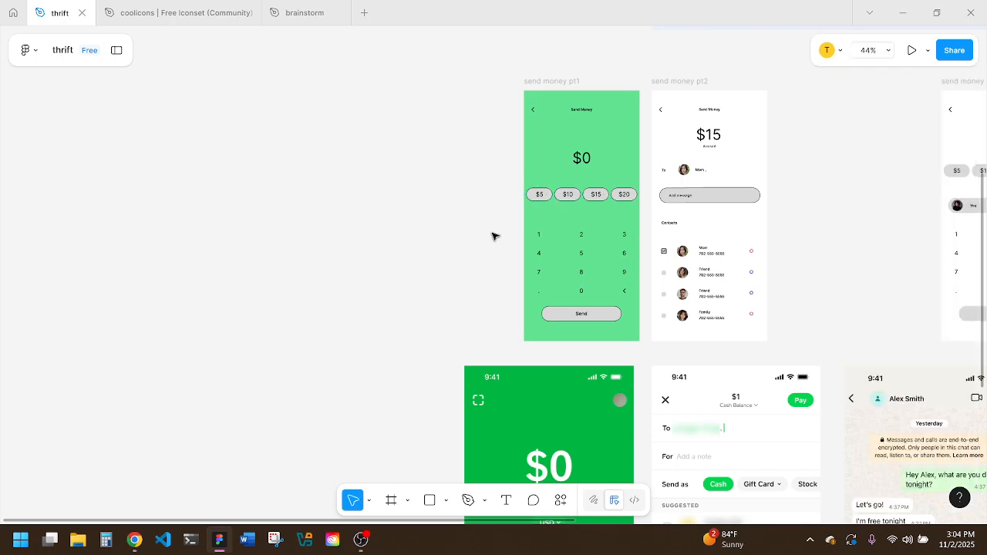
Step: Select the $5, $10, $15 and $20 pill shapes in send money pt1 and try a grey 838080 fill at 68% opacity
left_click(544, 195)
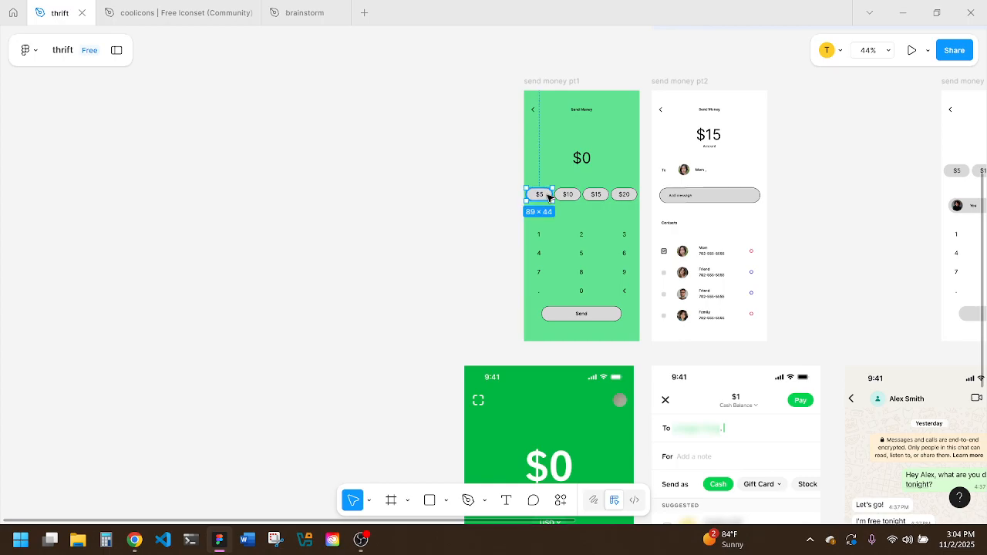
key("f")
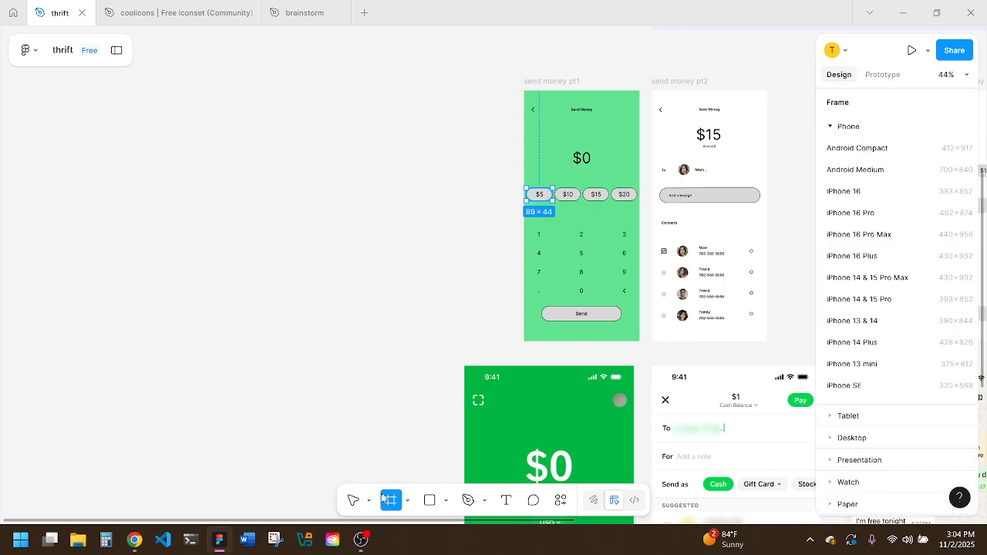
left_click(354, 500)
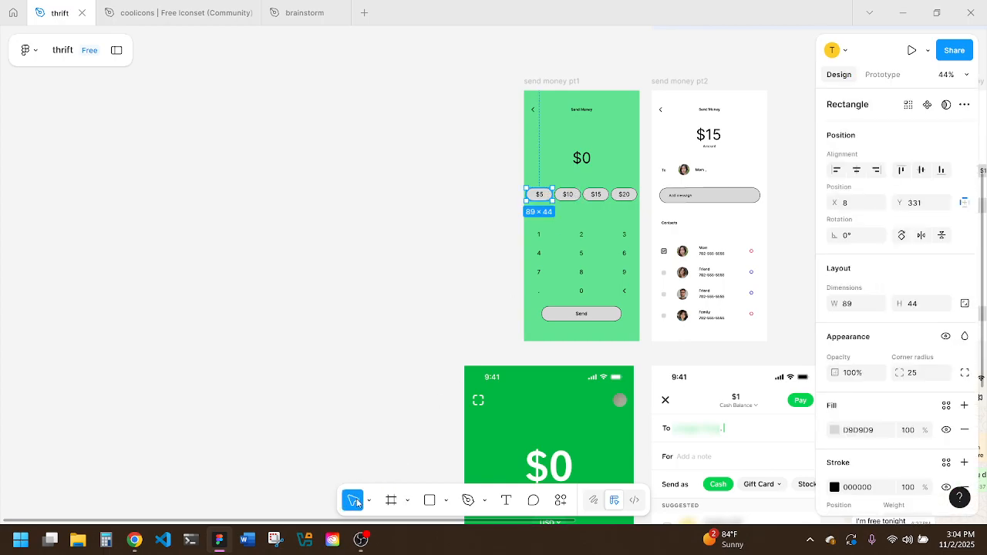
left_click(578, 195, "shift")
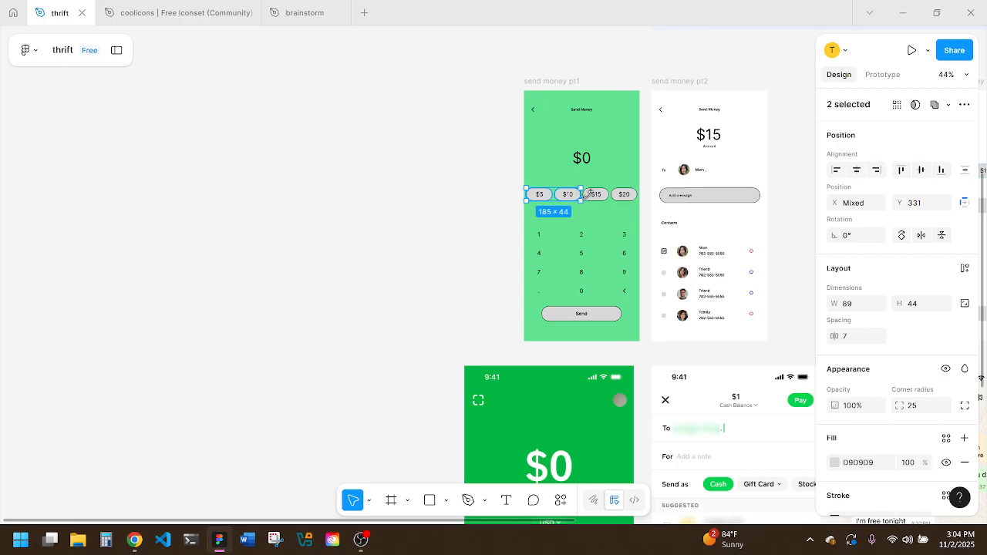
left_click(605, 195, "shift")
left_click(634, 194, "shift")
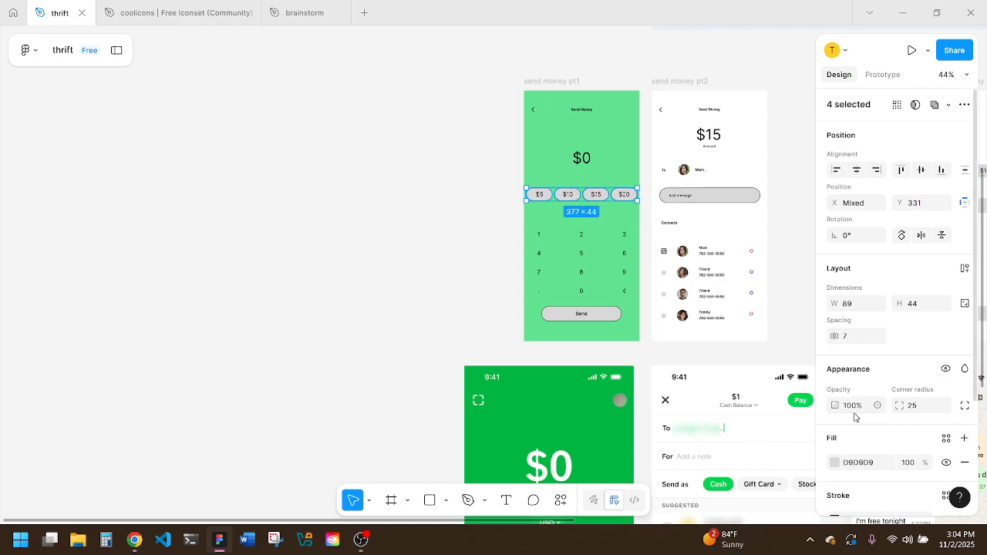
left_click(836, 463)
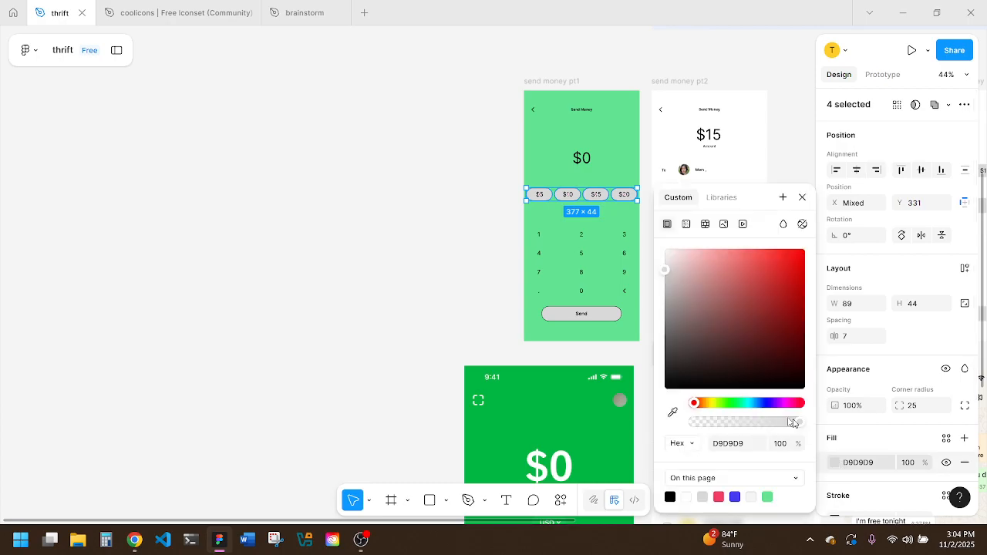
left_click(746, 422)
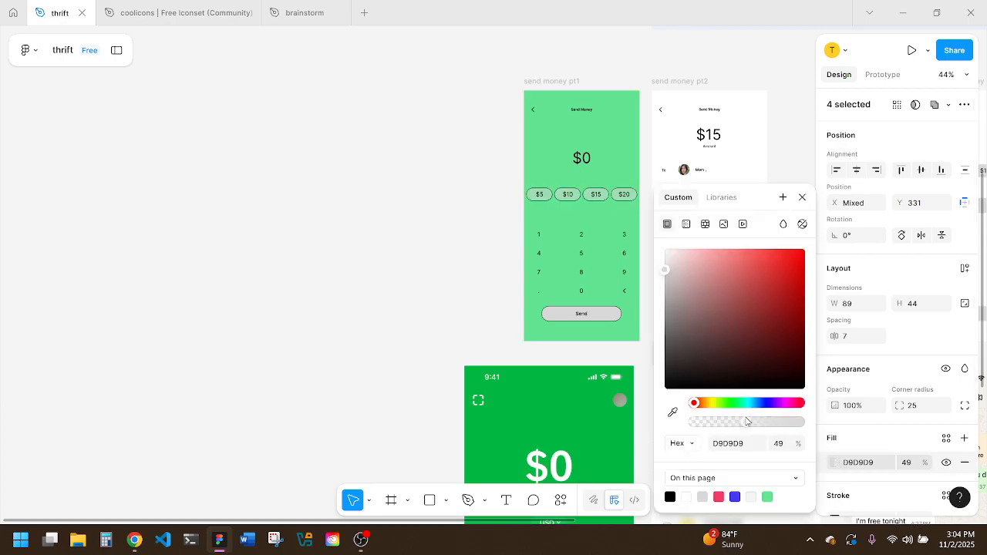
left_click_drag(747, 421, 766, 415)
left_click_drag(668, 290, 668, 324)
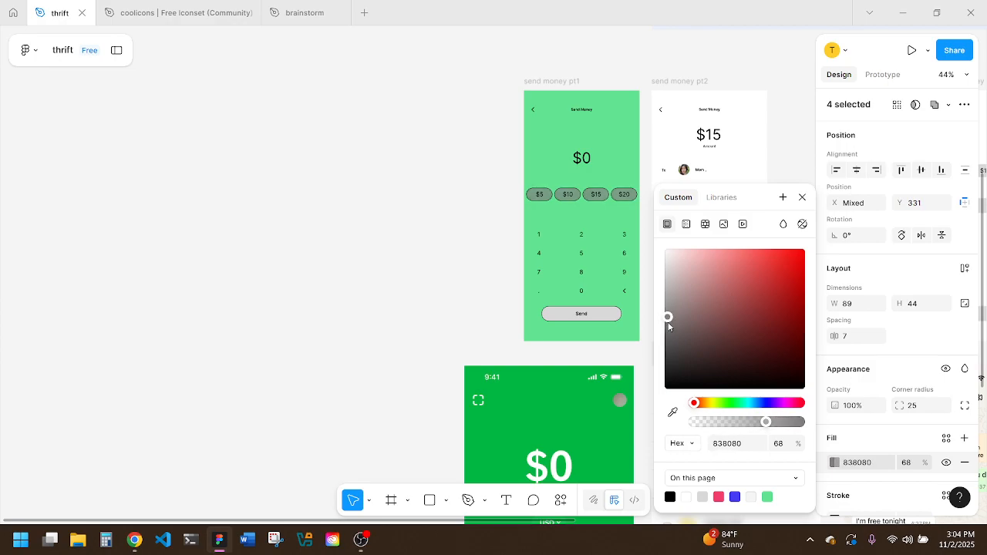
Step: Fill the four amount pills with the pt1 background green, then shift it to 55ECA8 at 100% opacity
left_click(672, 413)
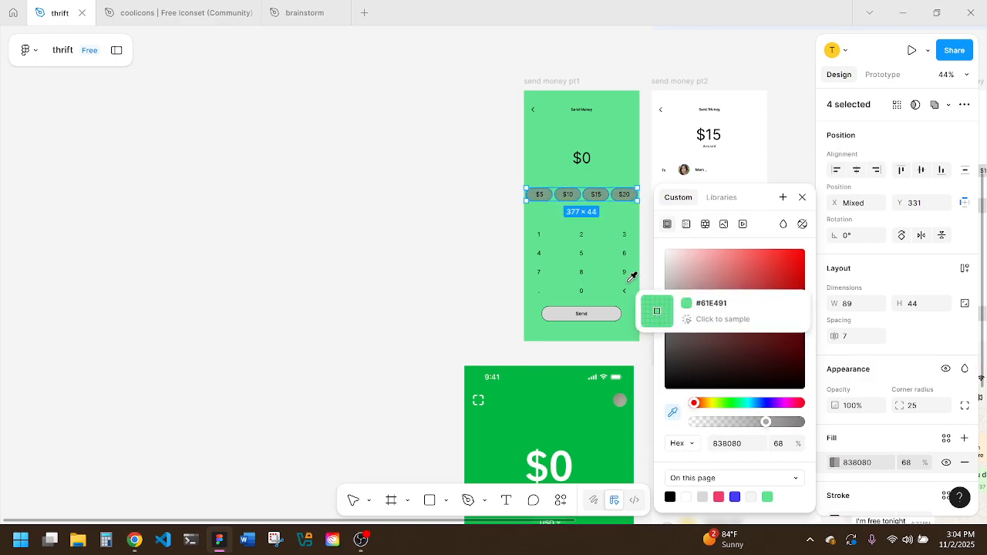
left_click(607, 221)
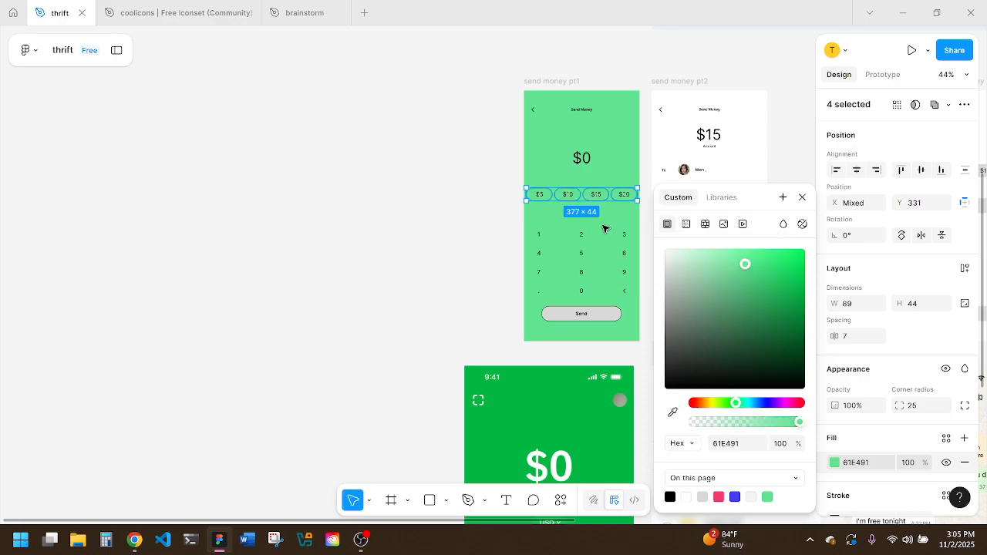
left_click(749, 284)
mouse_move(749, 286)
left_mouse_down()
mouse_move(749, 295)
mouse_move(745, 256)
mouse_move(760, 263)
mouse_move(748, 269)
left_mouse_up()
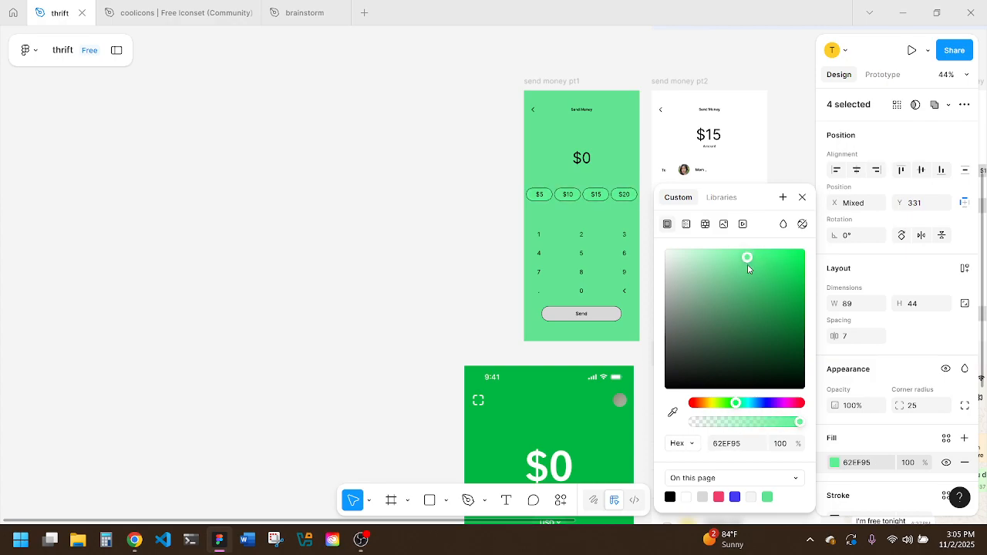
left_click_drag(739, 403, 743, 405)
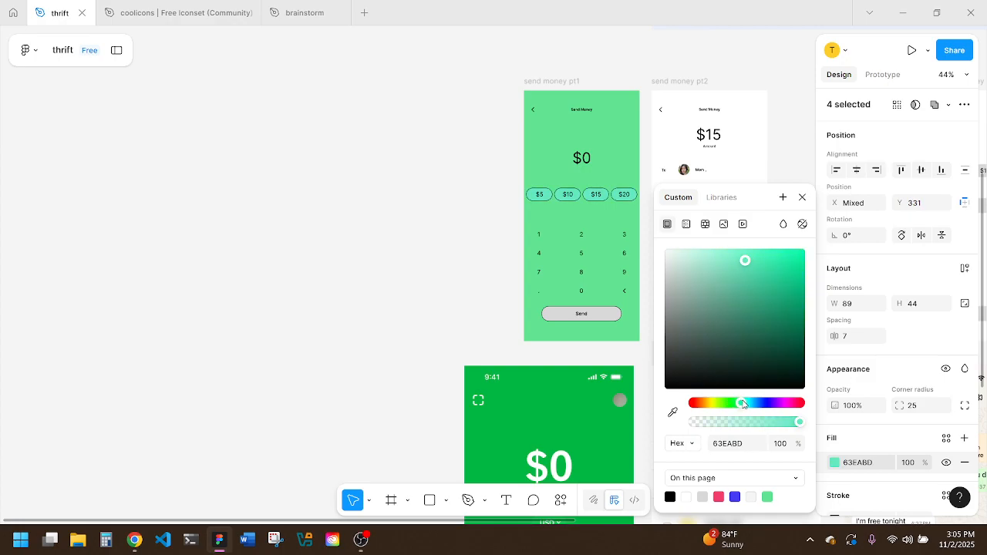
mouse_move(746, 404)
left_mouse_down()
mouse_move(697, 404)
mouse_move(787, 400)
mouse_move(740, 402)
left_mouse_up()
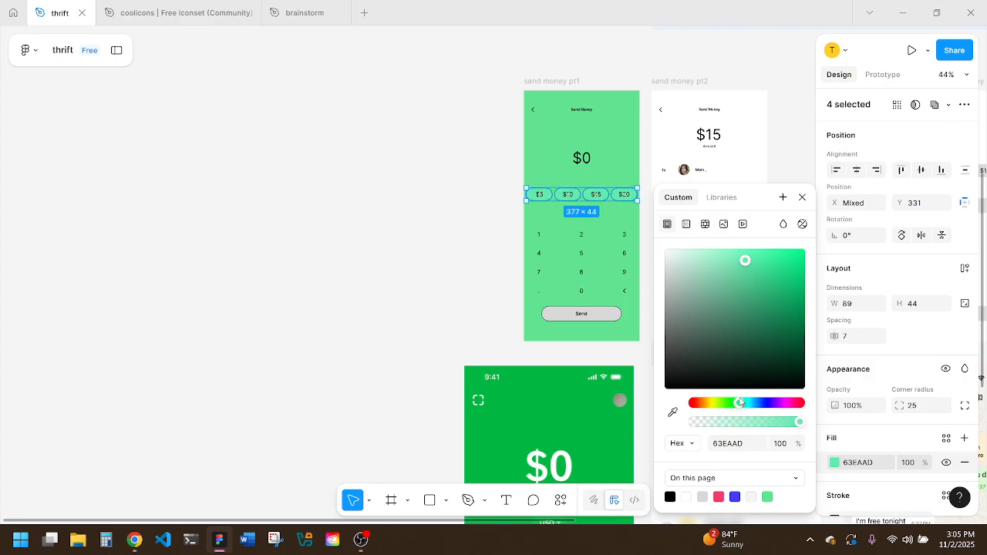
left_click_drag(748, 261, 756, 269)
left_click(775, 421)
left_click_drag(777, 422, 810, 421)
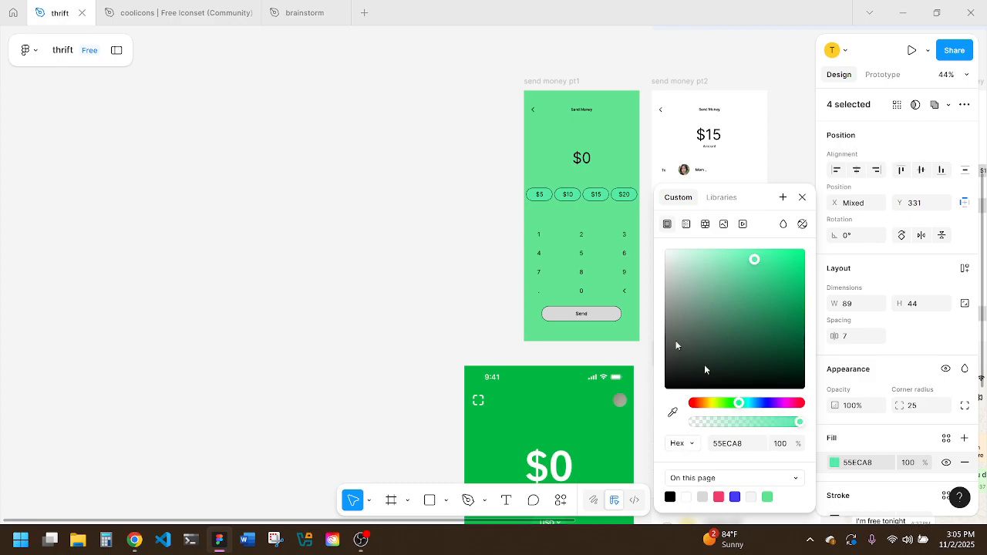
Step: Fill the Send button in send money pt1 with the green 54ECA8 sampled from the $20 pill
left_click(618, 318)
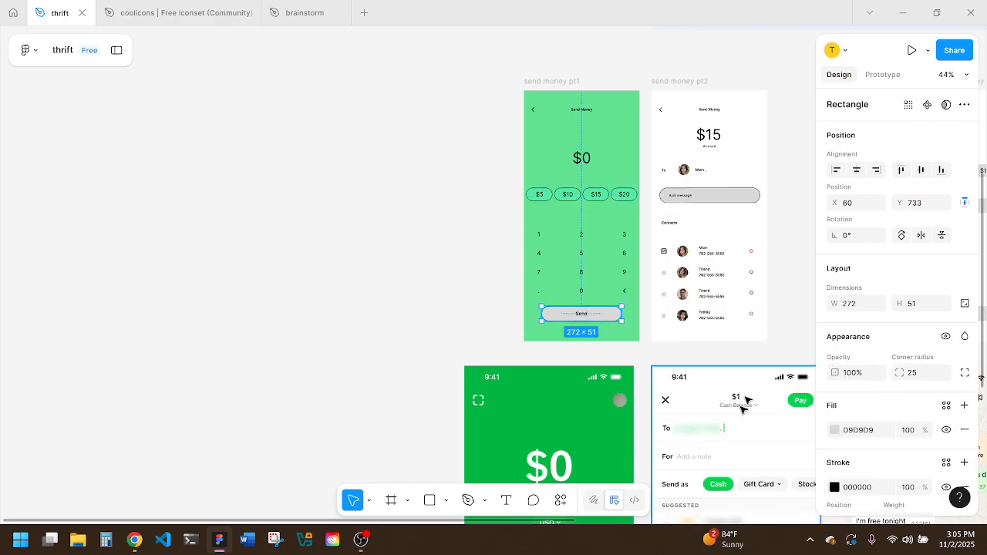
left_click(835, 430)
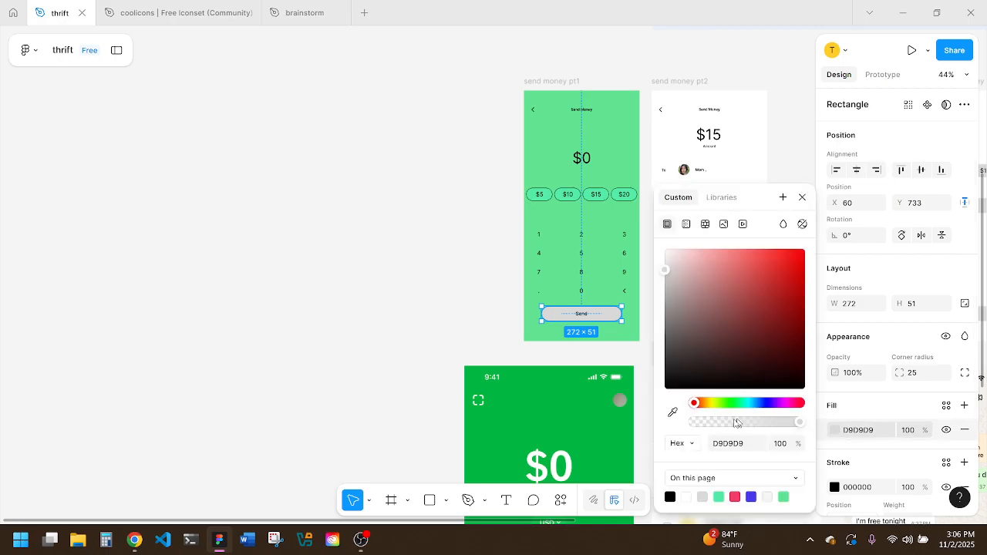
left_click(673, 414)
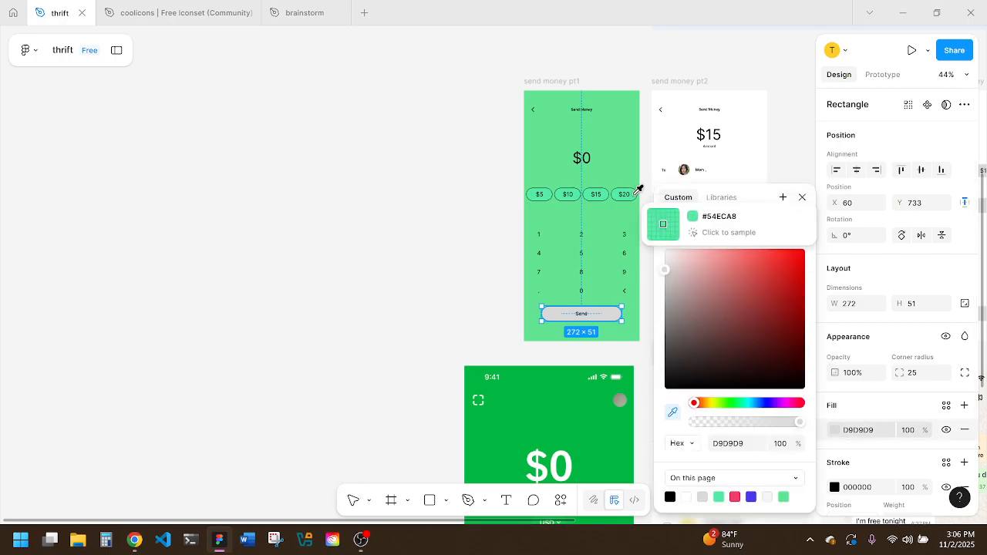
left_click(639, 188)
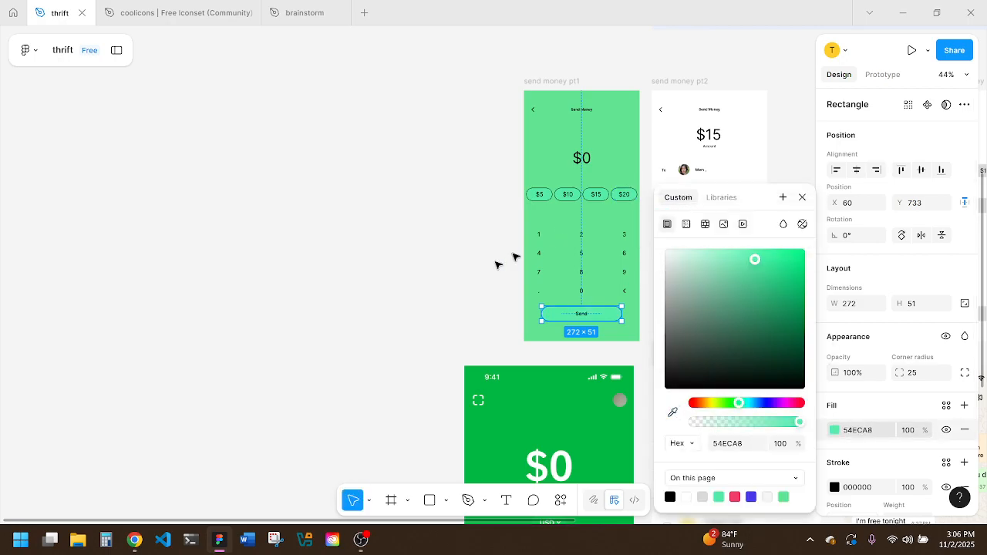
left_click(486, 267)
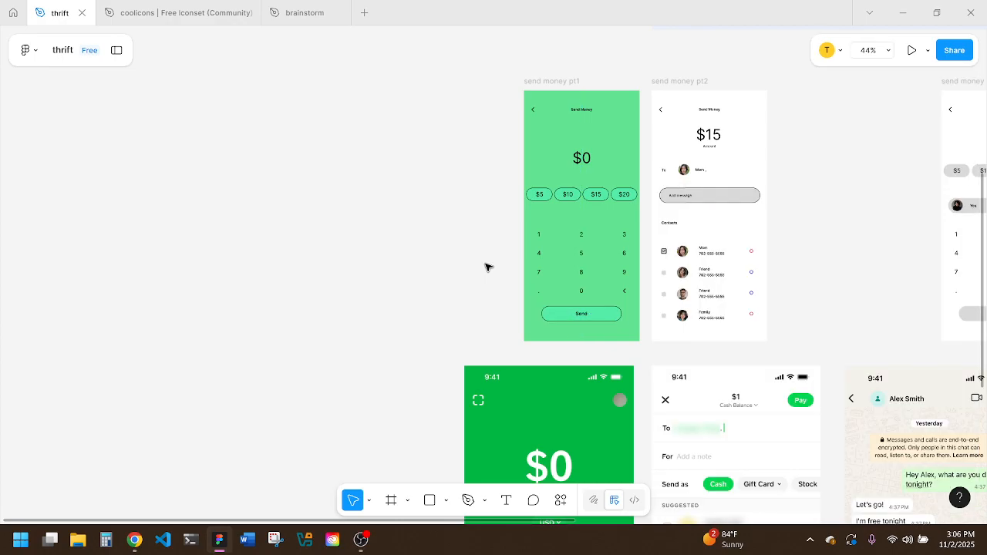
Step: Fill the Add message box in send money pt2 with the green sampled from pt1's Send button
left_click(722, 194)
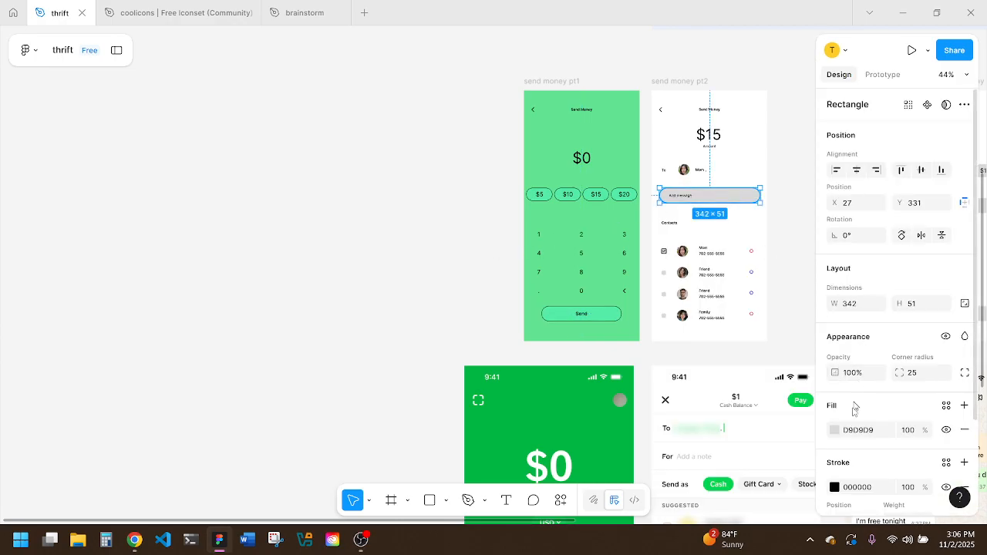
left_click(835, 430)
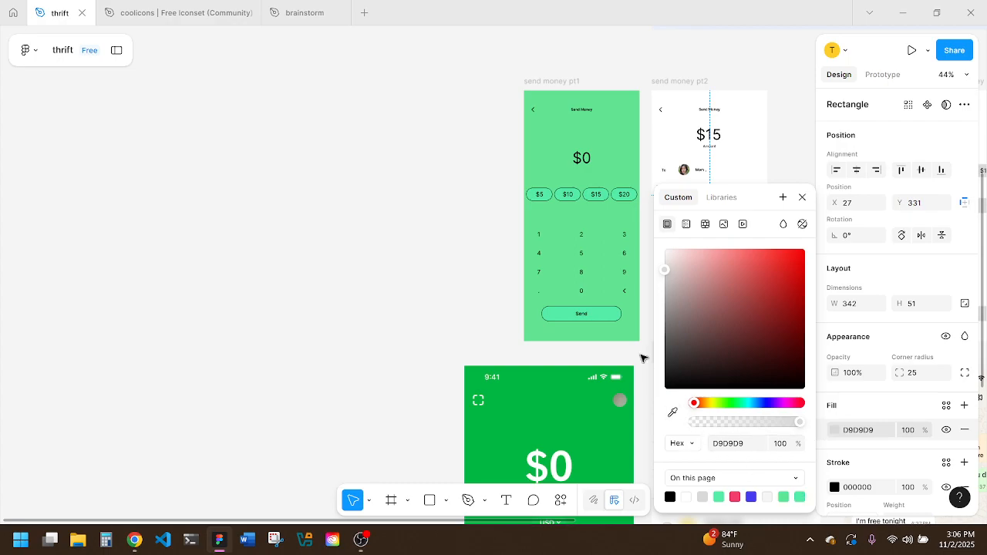
left_click(673, 412)
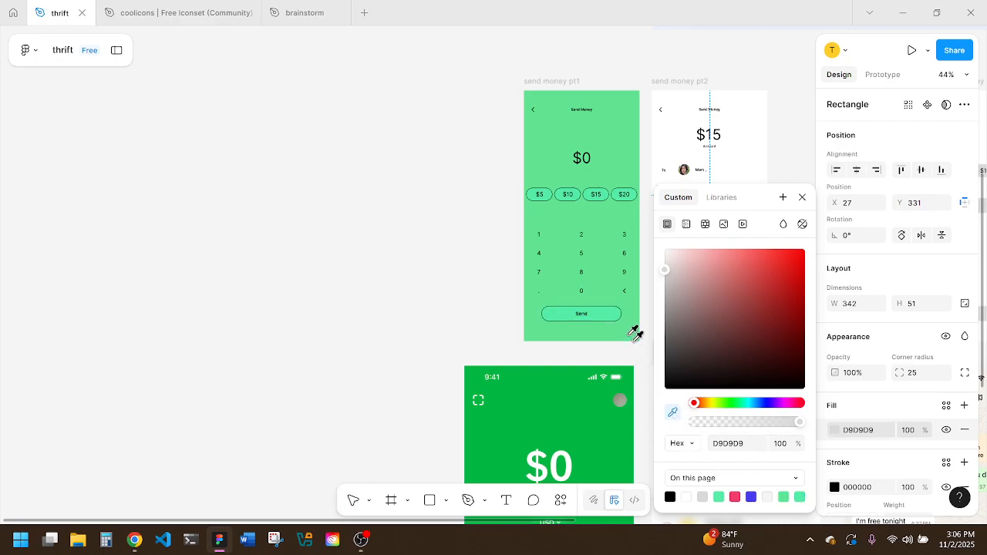
left_click(611, 311)
left_click(484, 306)
scroll(485, 306, "down", 3)
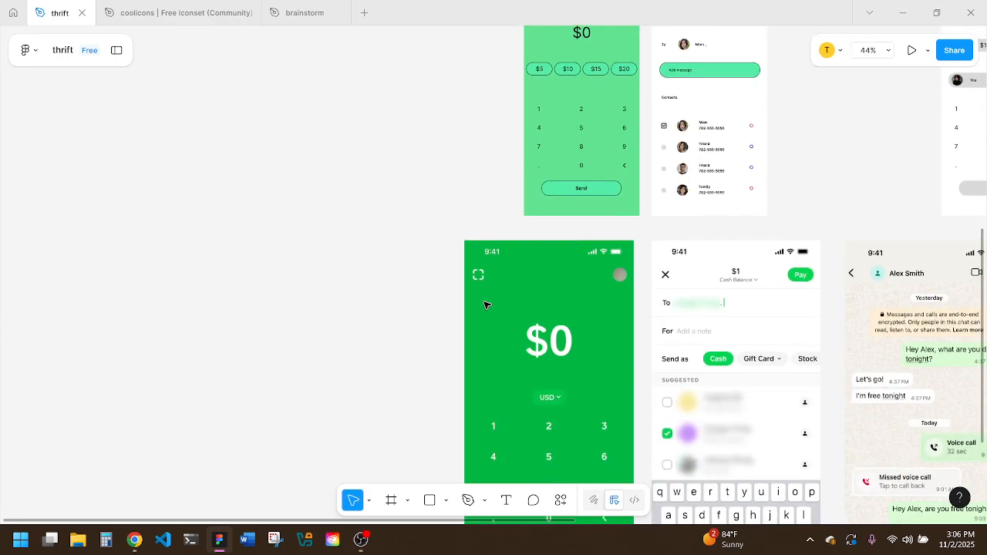
scroll(484, 306, "down", 3, "ctrl")
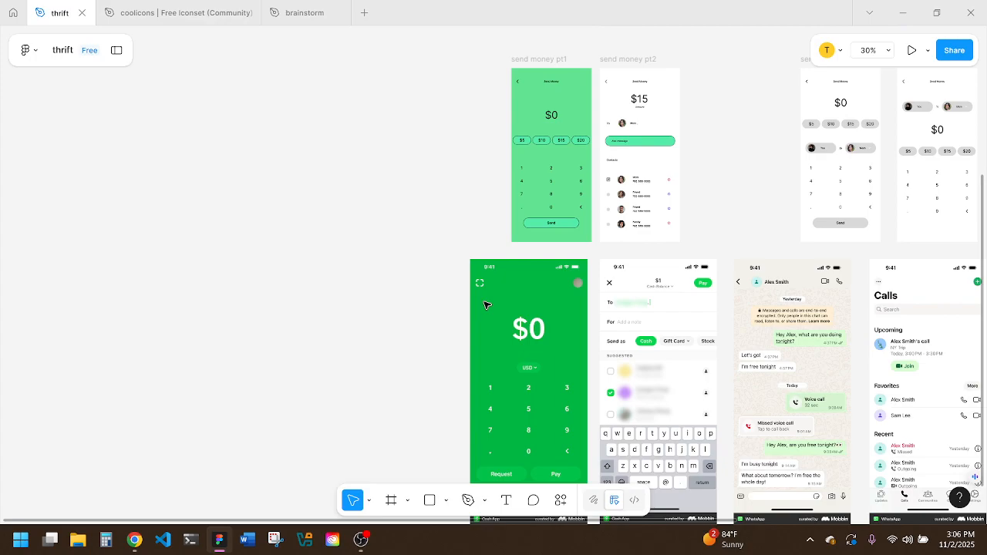
scroll(484, 305, "up", 1)
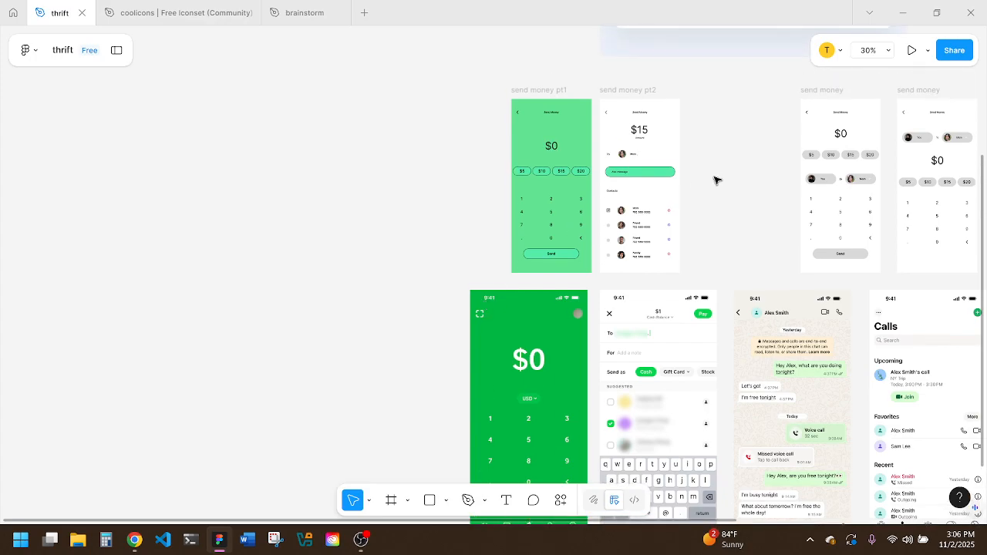
scroll(715, 181, "up", 5, "ctrl")
left_click(444, 176)
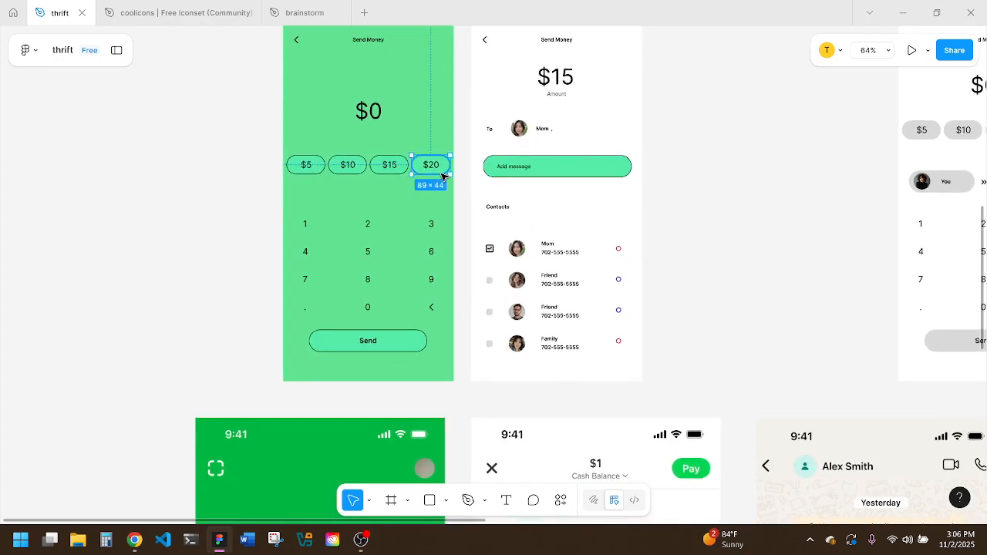
left_click_drag(401, 168, 262, 162)
left_click(421, 168, "shift")
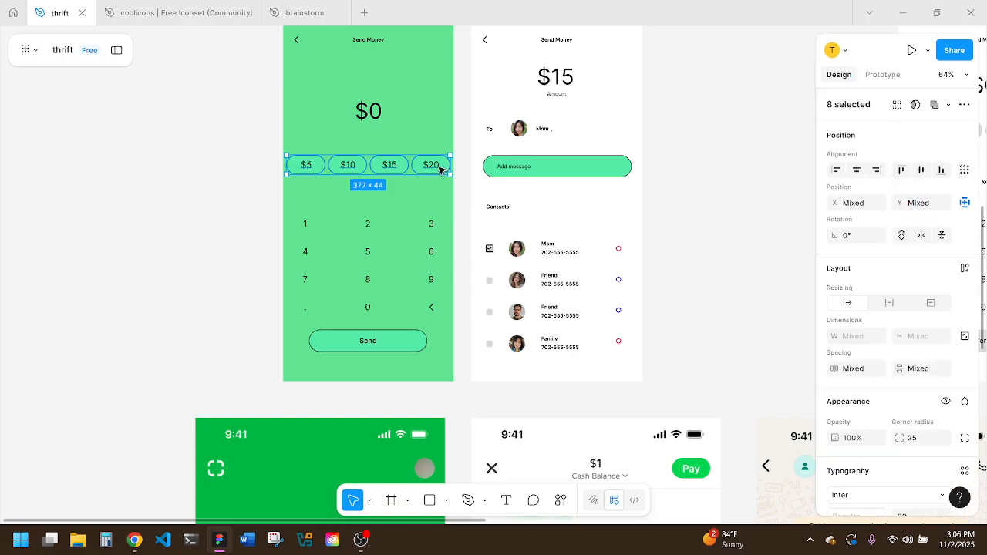
left_click(394, 167, "shift")
left_click(350, 165, "shift")
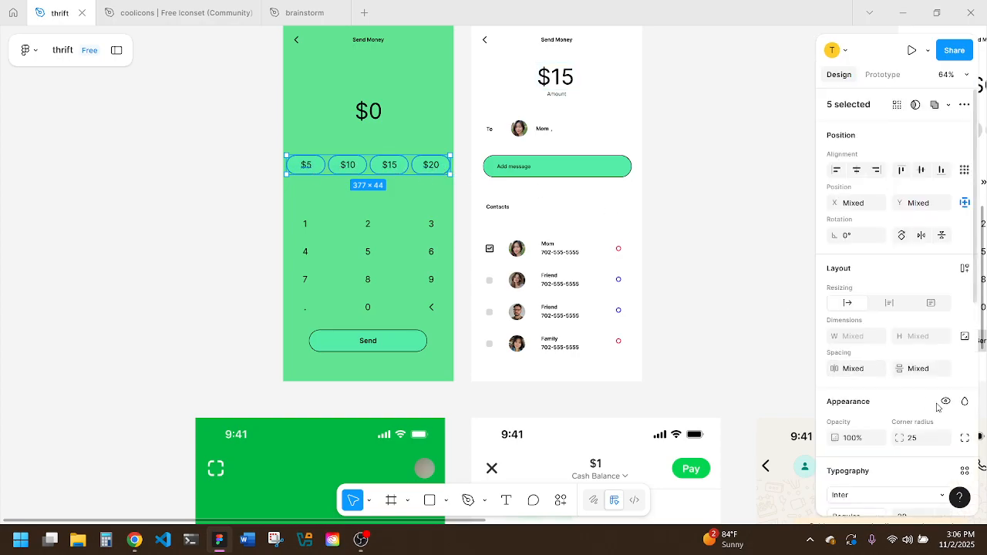
scroll(938, 408, "down", 3)
scroll(938, 407, "down", 5)
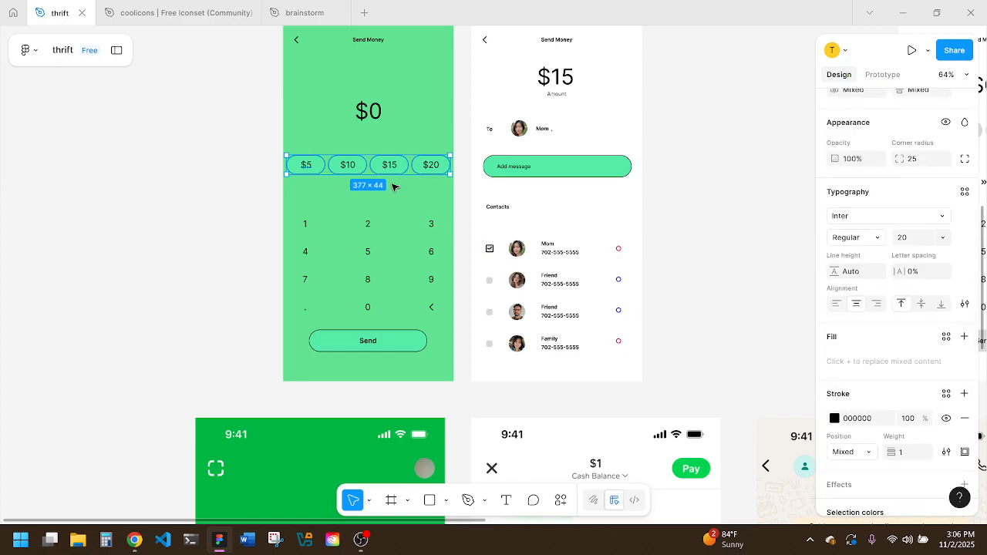
left_click(243, 182)
left_click_drag(243, 183, 382, 160)
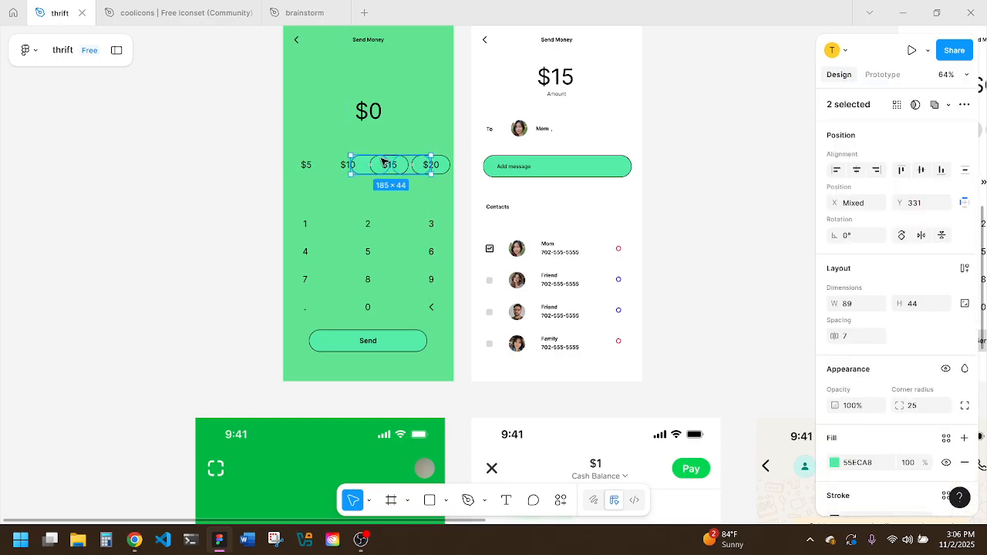
key("ctrl+z")
Step: Hide the black stroke on the $5, $10, $15 and $20 pills in send money pt1
left_click(379, 165, "shift")
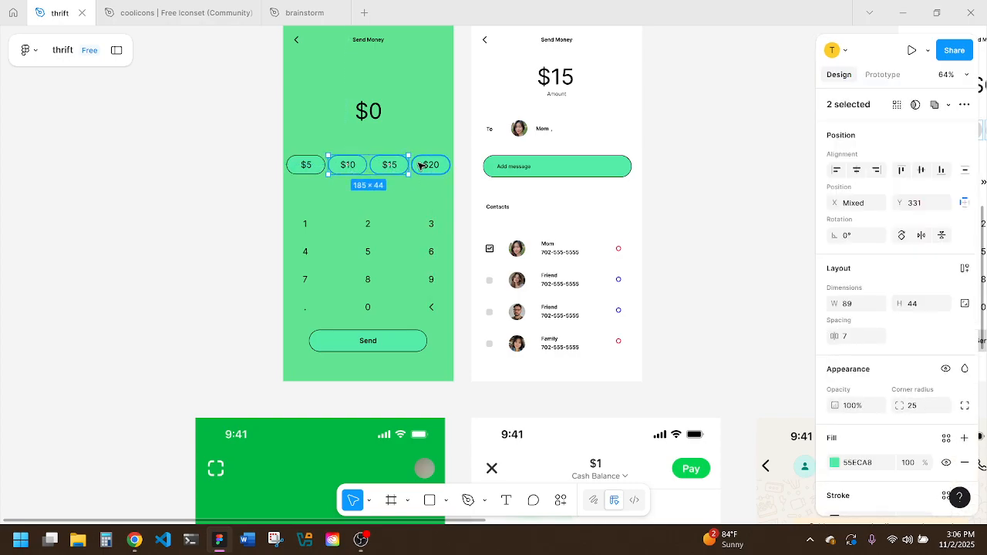
left_click(432, 165, "shift")
left_click(320, 166, "shift")
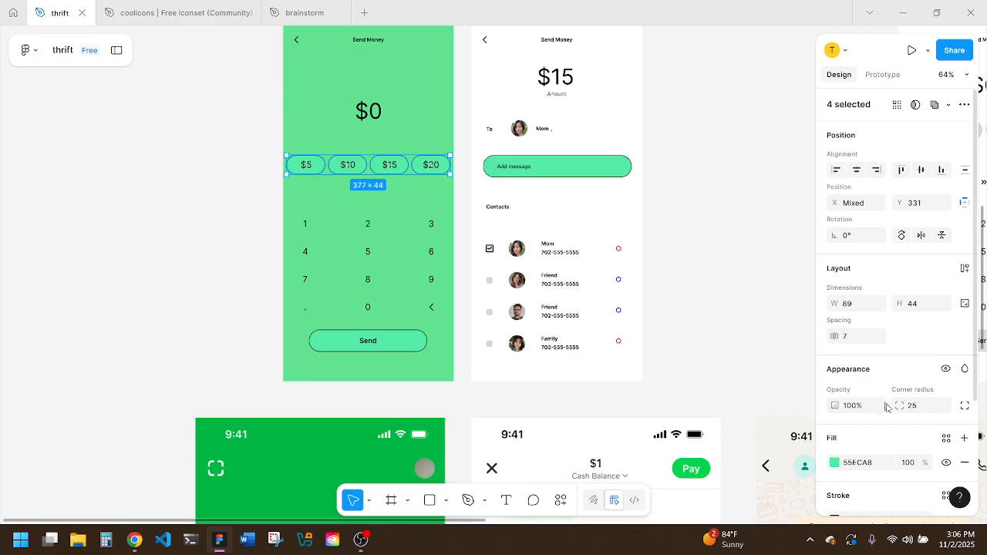
scroll(887, 405, "down", 3)
left_click(947, 419)
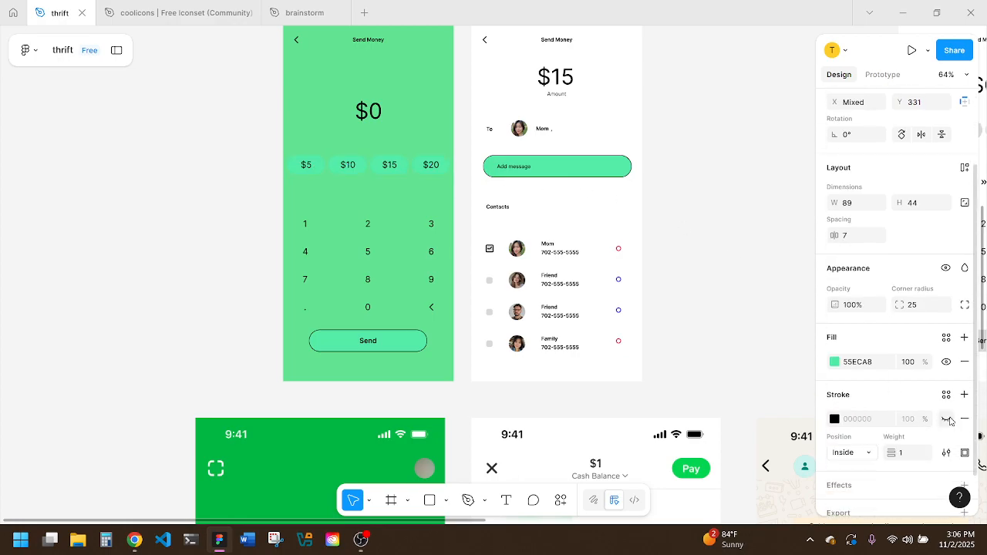
Step: Hide the black stroke on the Send button in send money pt1
left_click(382, 342)
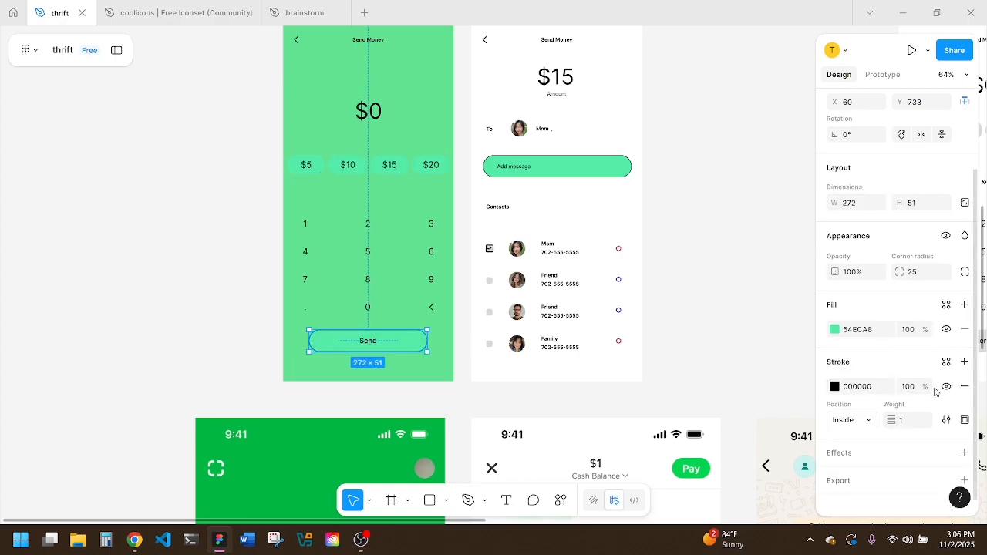
left_click(947, 387)
left_click(709, 322)
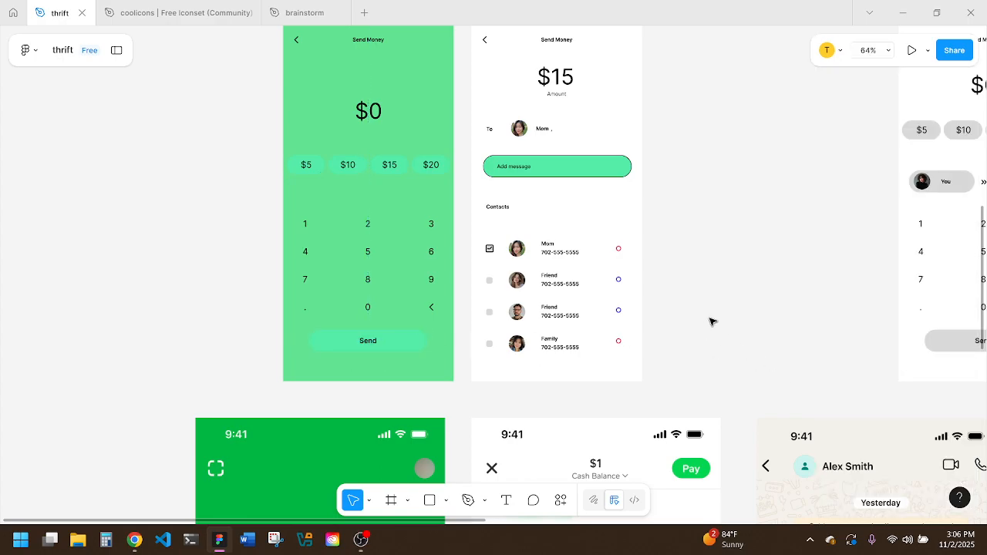
scroll(710, 322, "down", 3)
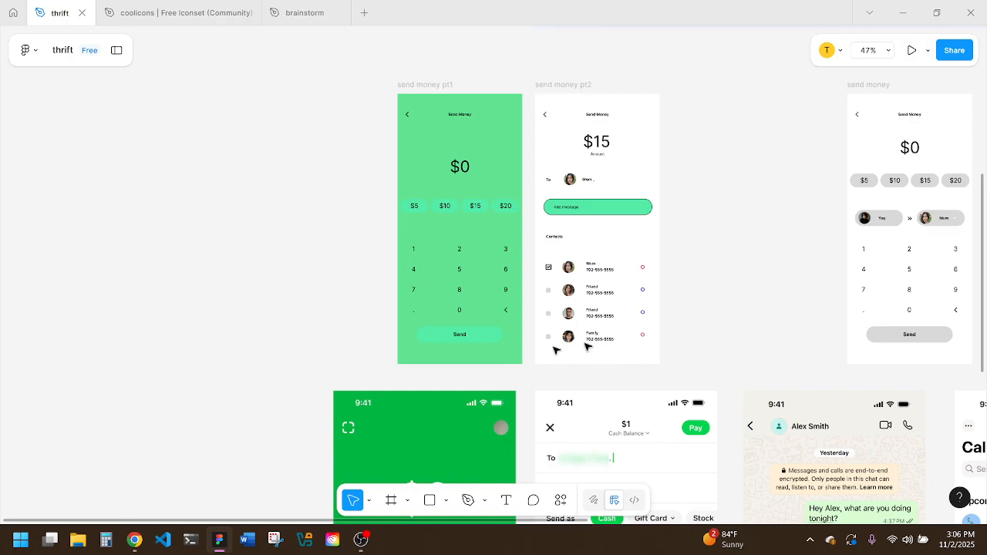
left_click(476, 340)
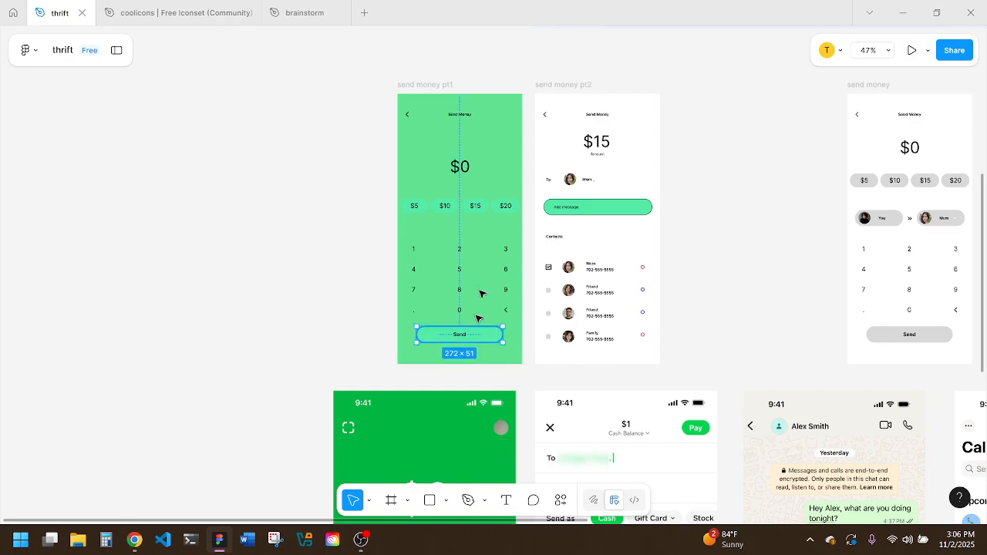
left_click(510, 206, "shift")
left_click(465, 206, "shift")
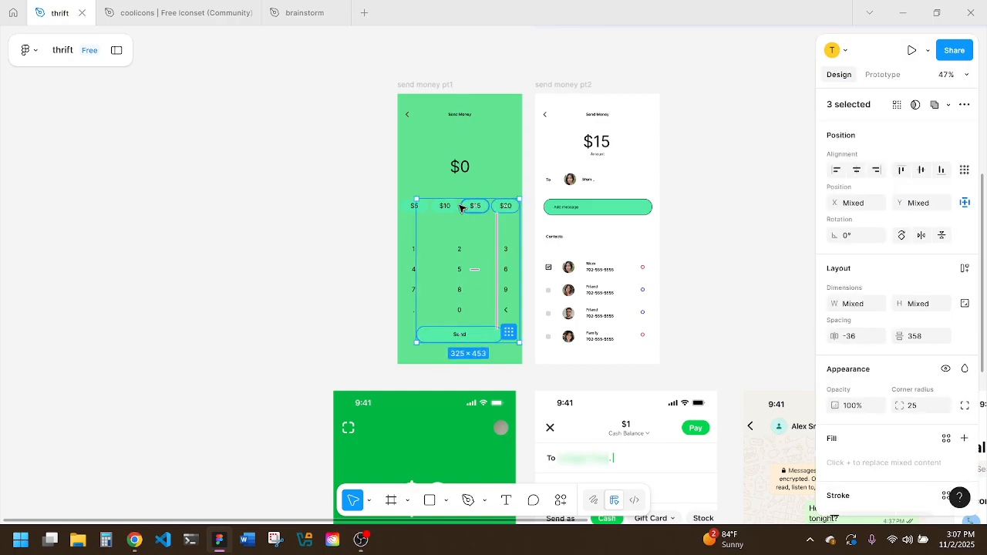
left_click(441, 206, "shift")
left_click(424, 206, "shift")
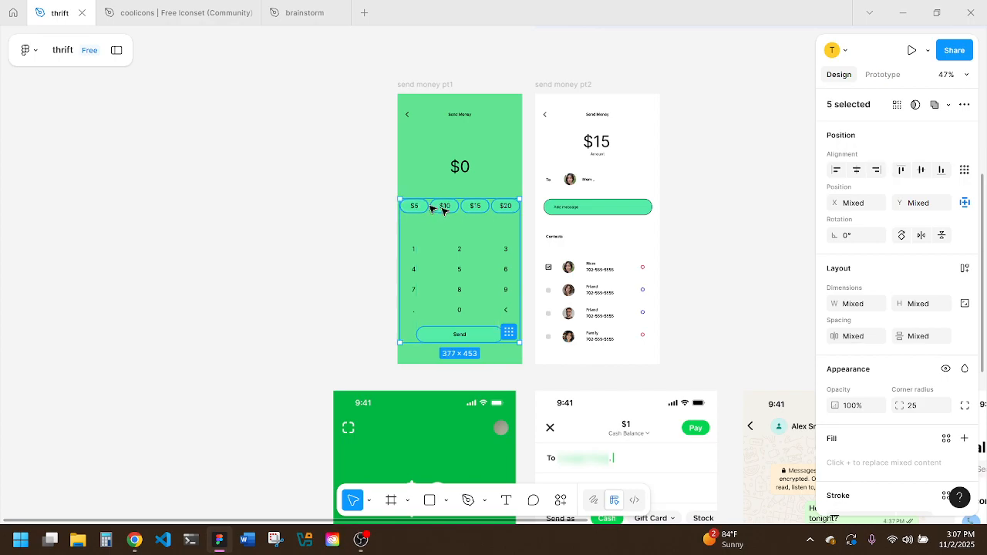
scroll(900, 397, "down", 3)
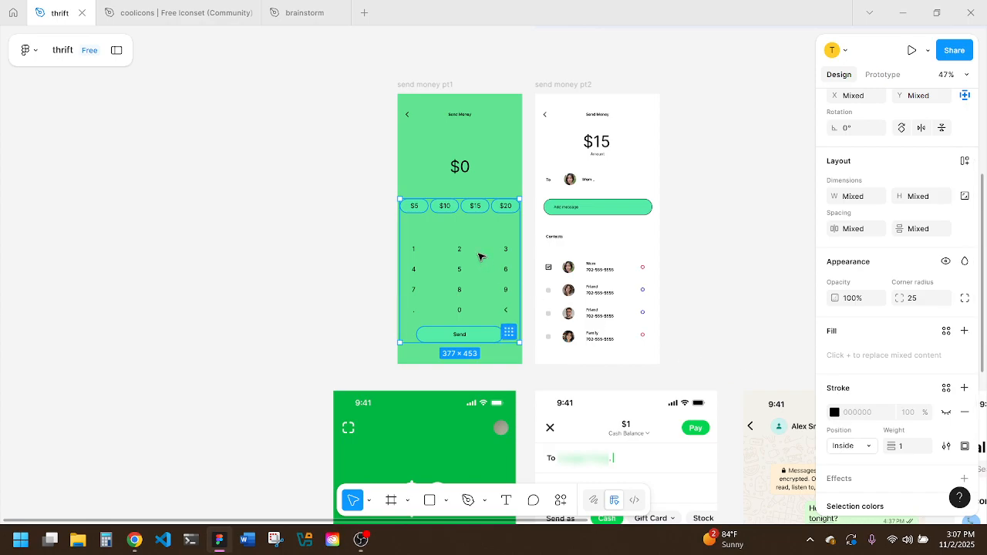
scroll(479, 251, "up", 5, "ctrl")
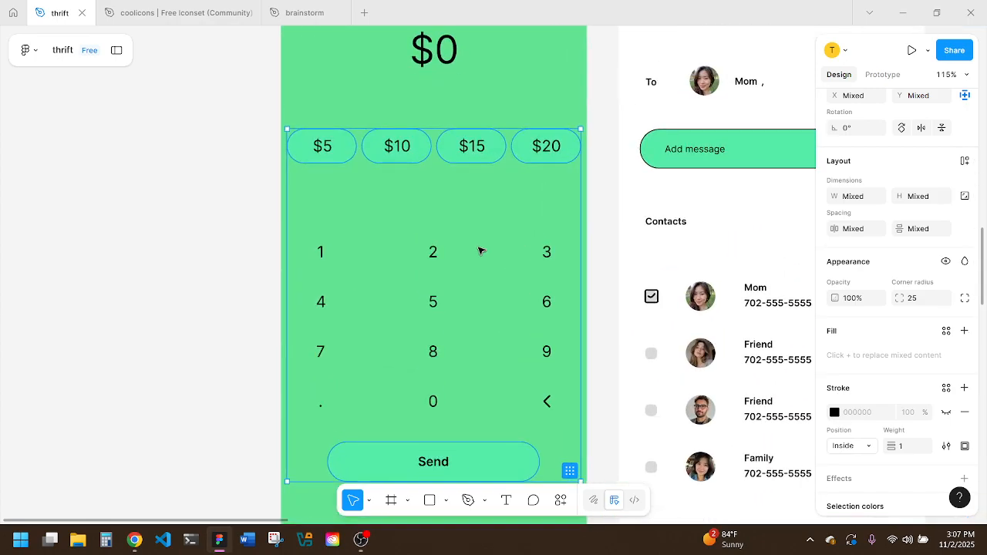
left_click(247, 203)
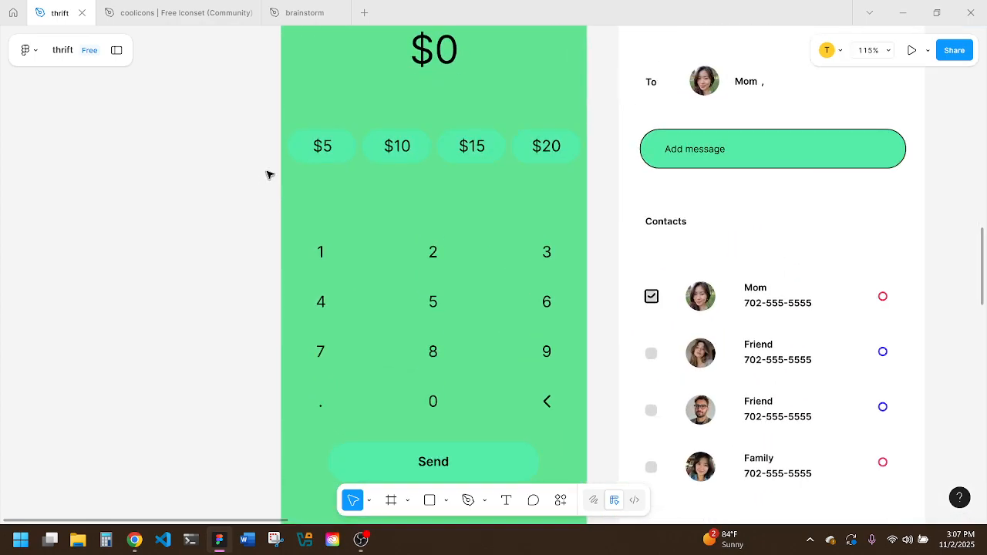
Step: Select the $5, $10, $15 and $20 pills together with the Send button in send money pt1 and shift them slightly down
left_click_drag(271, 165, 573, 161)
scroll(538, 257, "down", 2)
scroll(538, 262, "down", 1)
left_click(514, 412, "shift")
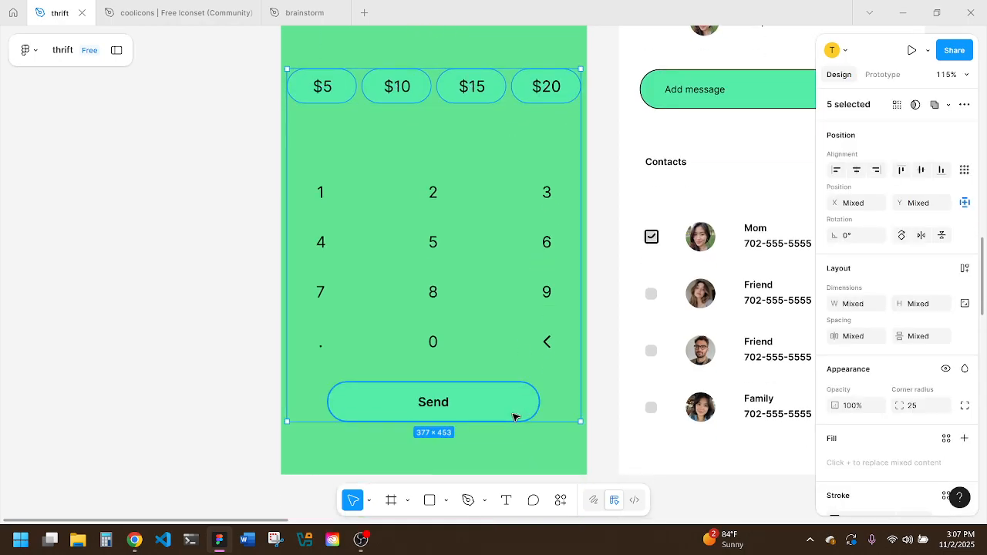
scroll(907, 421, "down", 3)
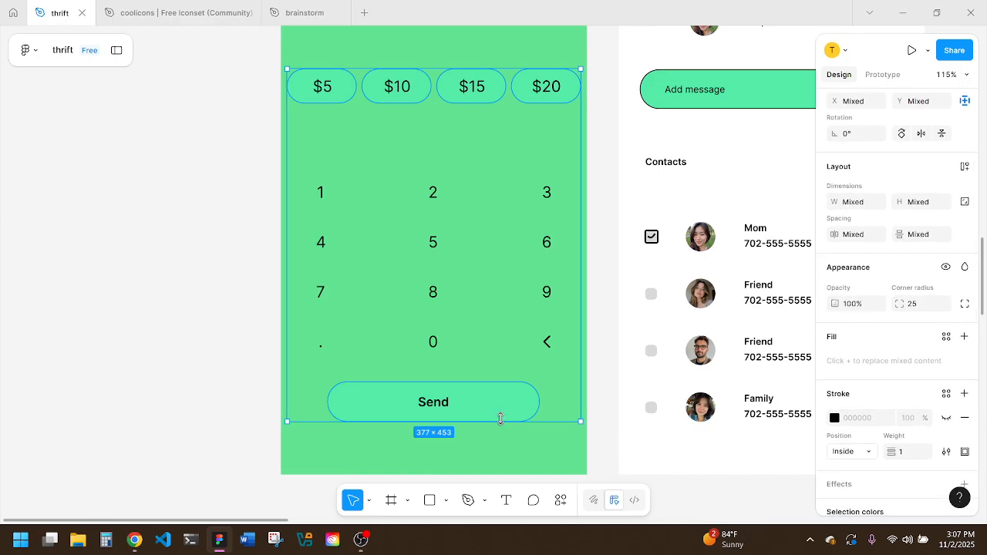
left_click_drag(504, 402, 504, 403)
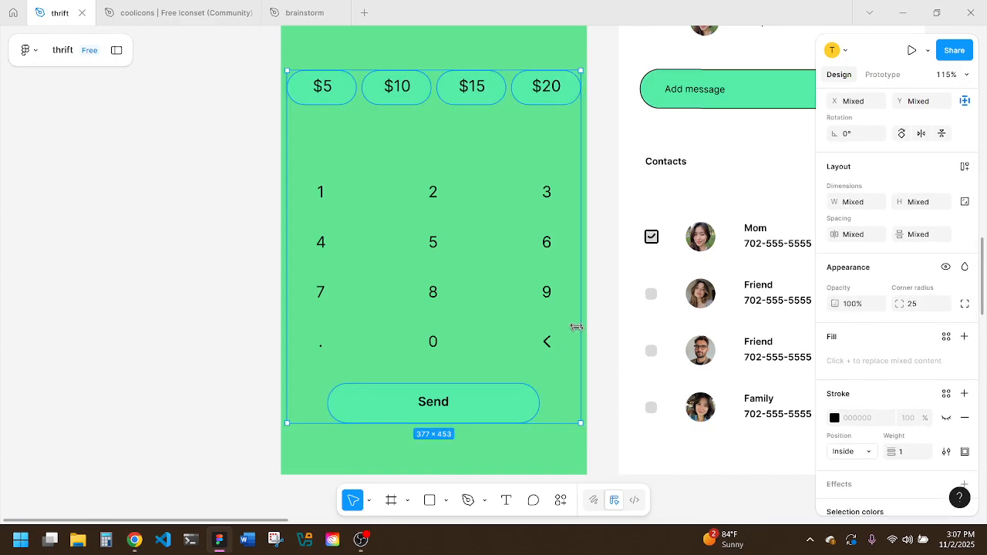
Step: Fill the four amount pills in send money pt1 with the green 61E491 sampled from the frame's background
left_click(604, 148)
left_click_drag(599, 128, 328, 103)
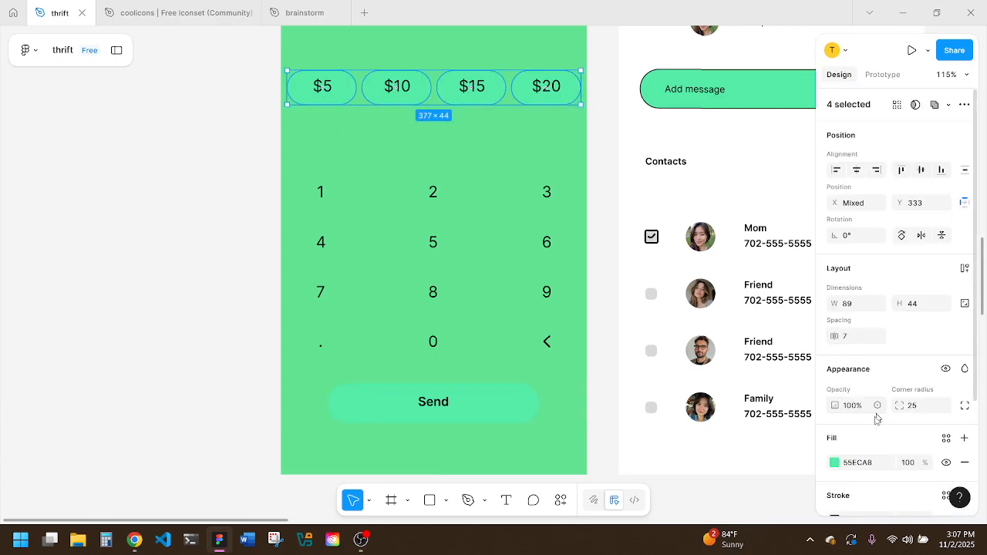
left_click(834, 463)
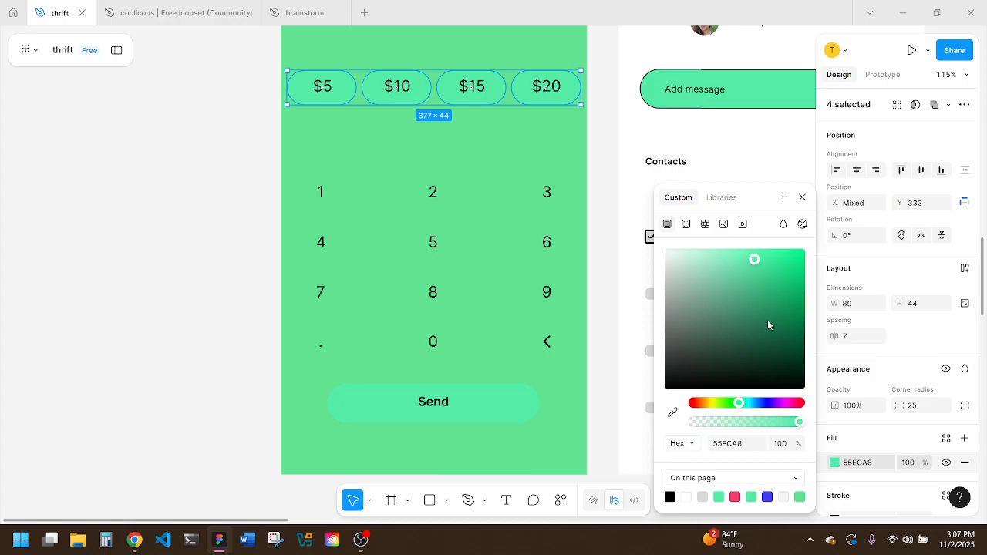
left_click_drag(757, 425, 756, 424)
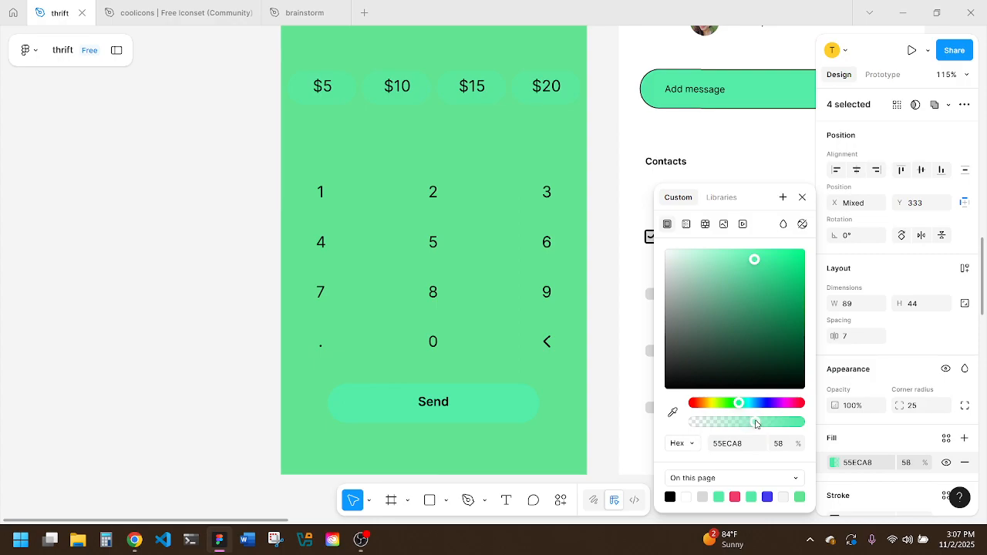
left_click(673, 412)
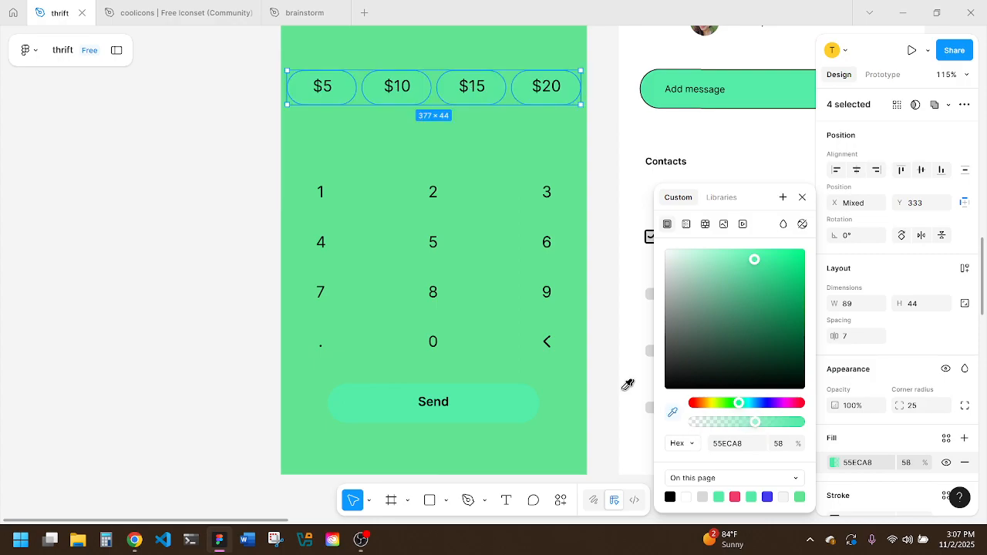
left_click(578, 380)
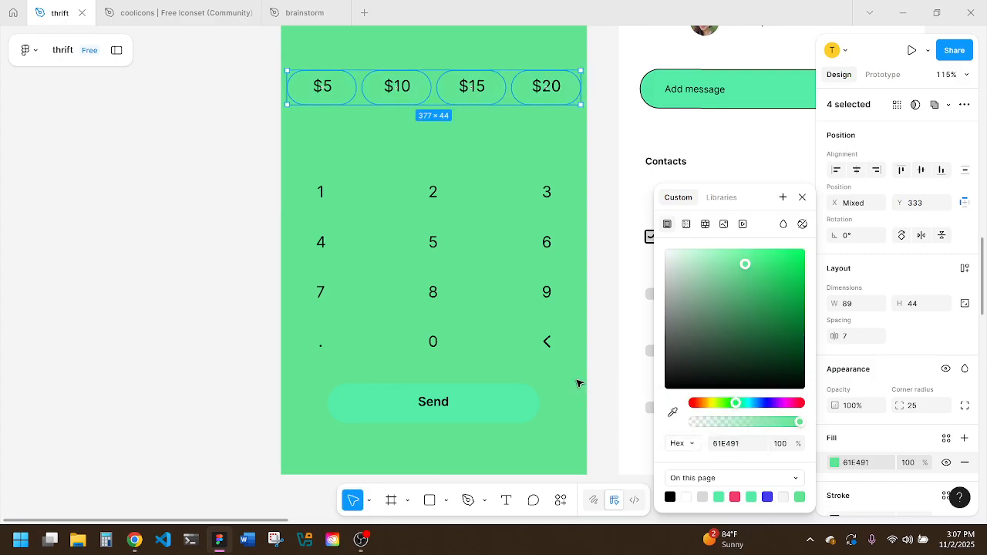
Step: Darken the fill of the four amount pills to the green 4DD780 at 100% opacity
left_click(739, 287)
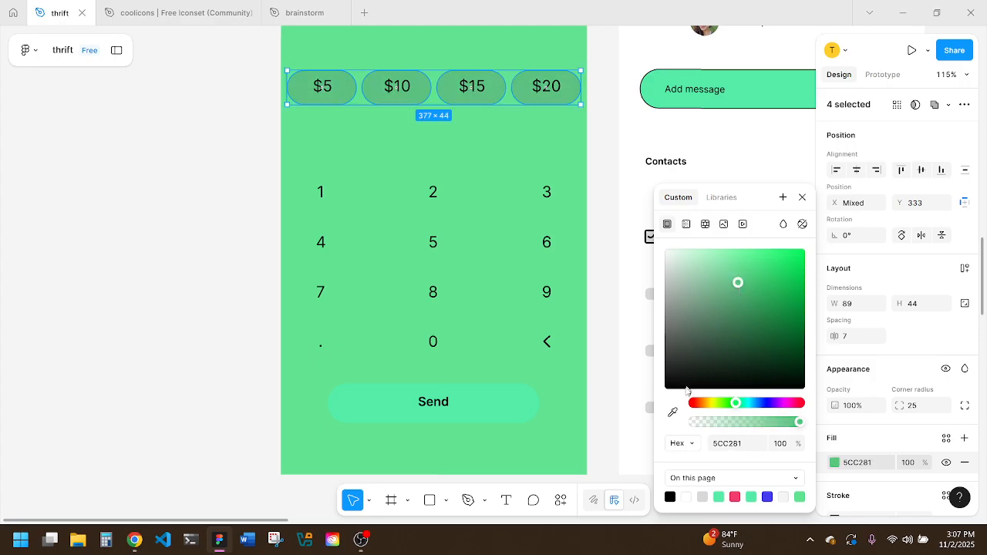
key("ctrl+z")
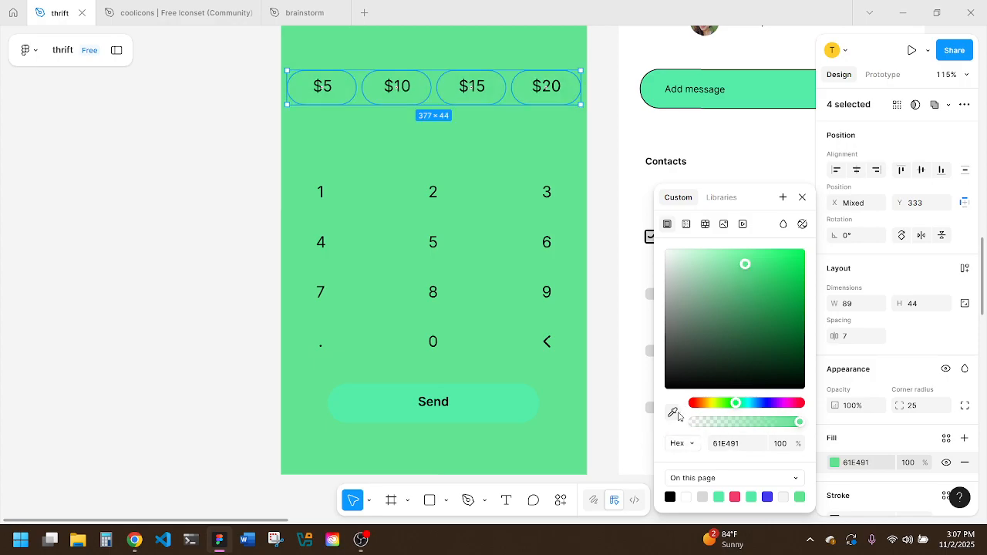
left_click_drag(769, 427, 830, 422)
mouse_move(742, 267)
left_mouse_down()
mouse_move(763, 264)
mouse_move(755, 276)
left_mouse_up()
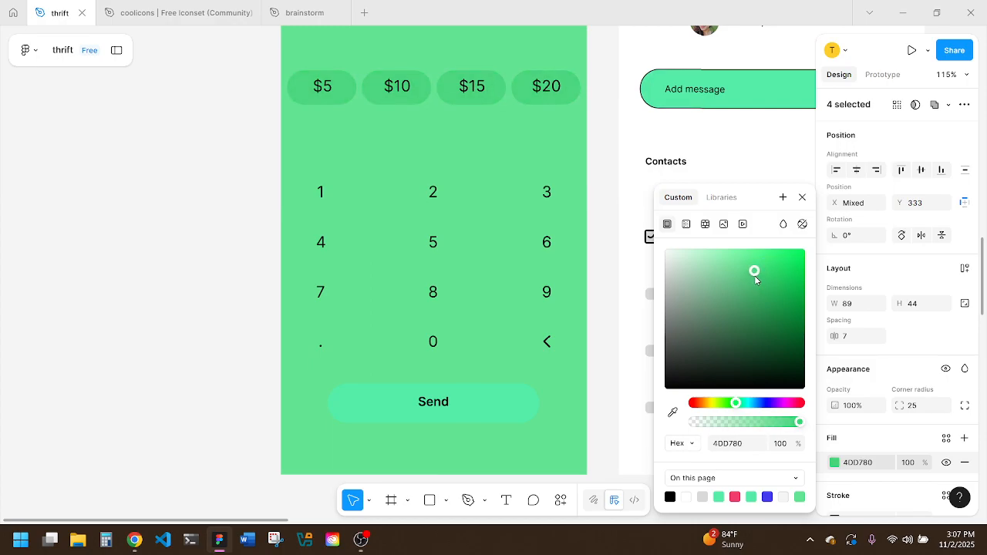
Step: Compare the green pills of send money pt1 with the buttons in the Cash App reference screens
scroll(509, 240, "down", 3)
scroll(509, 240, "down", 2)
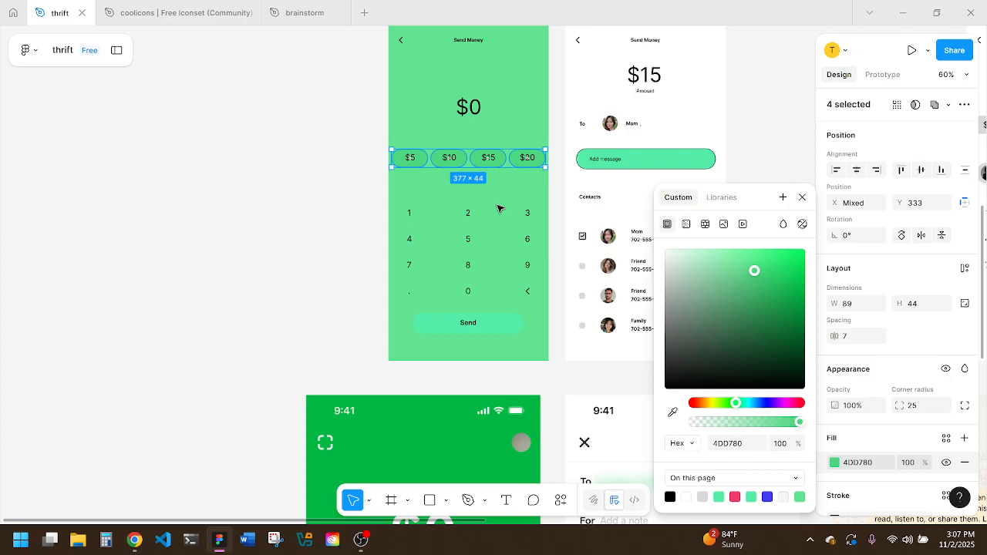
scroll(502, 209, "down", 1)
scroll(498, 208, "down", 1)
scroll(497, 209, "down", 5)
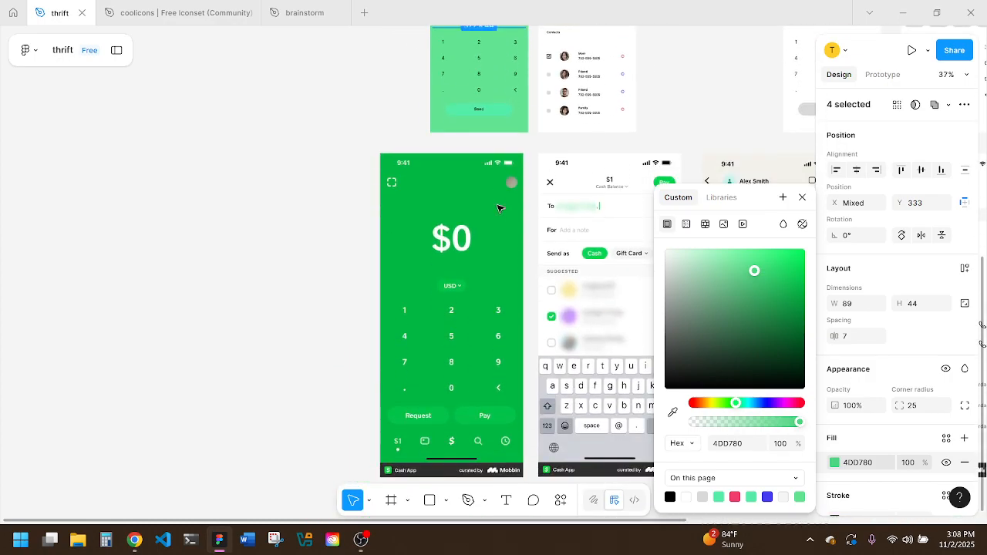
scroll(498, 208, "up", 5)
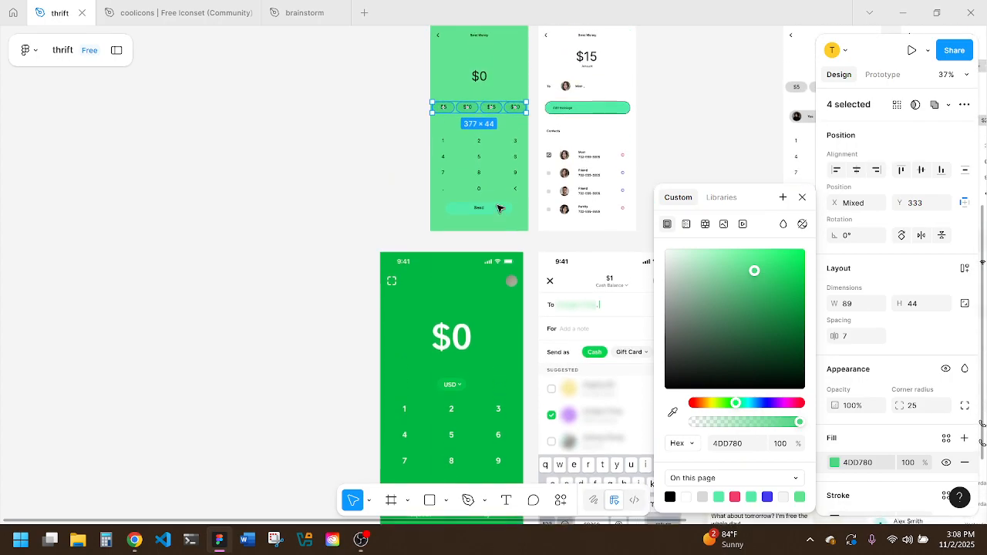
scroll(497, 206, "up", 2)
left_click(505, 123)
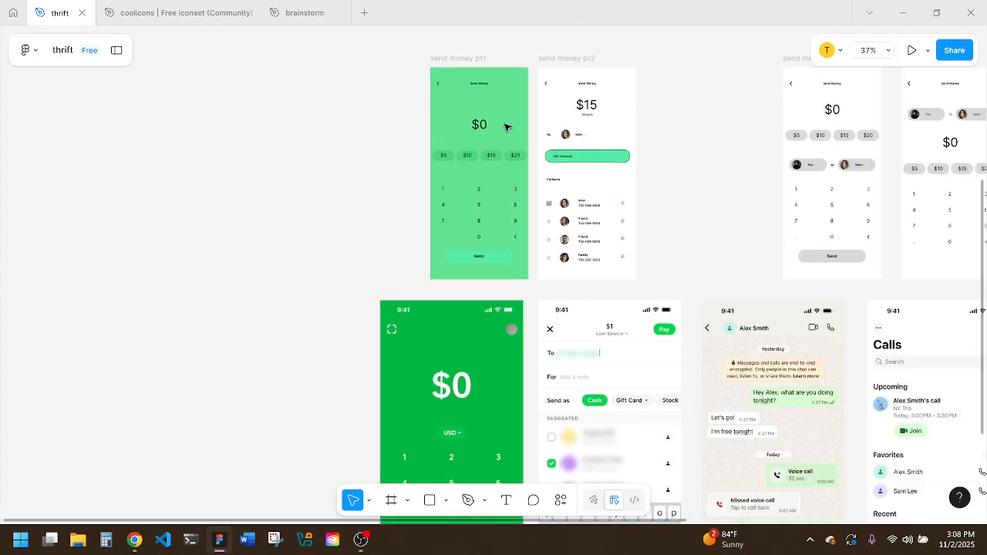
Step: Change the background fill of the send money pt1 frame to the blue-violet 6252ED
left_click(465, 61)
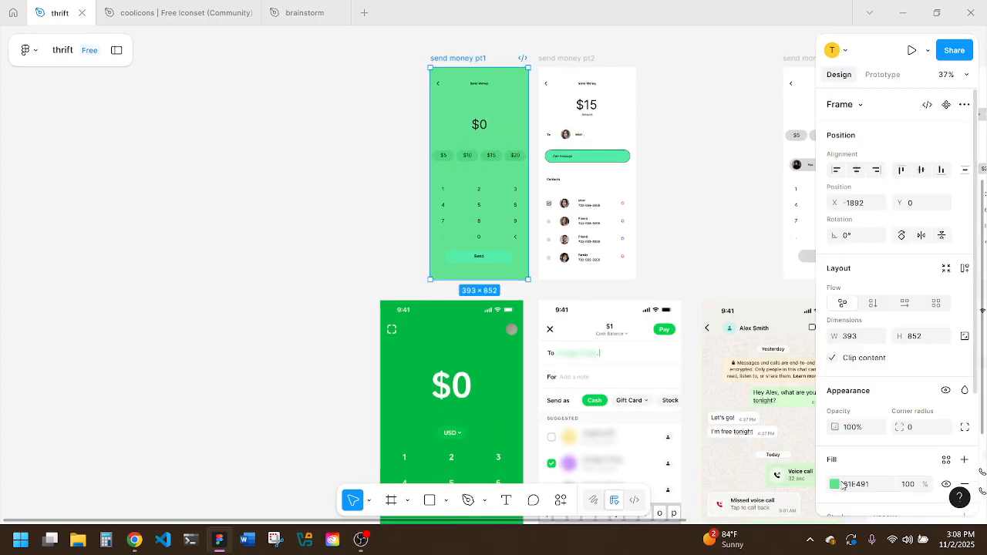
left_click(835, 485)
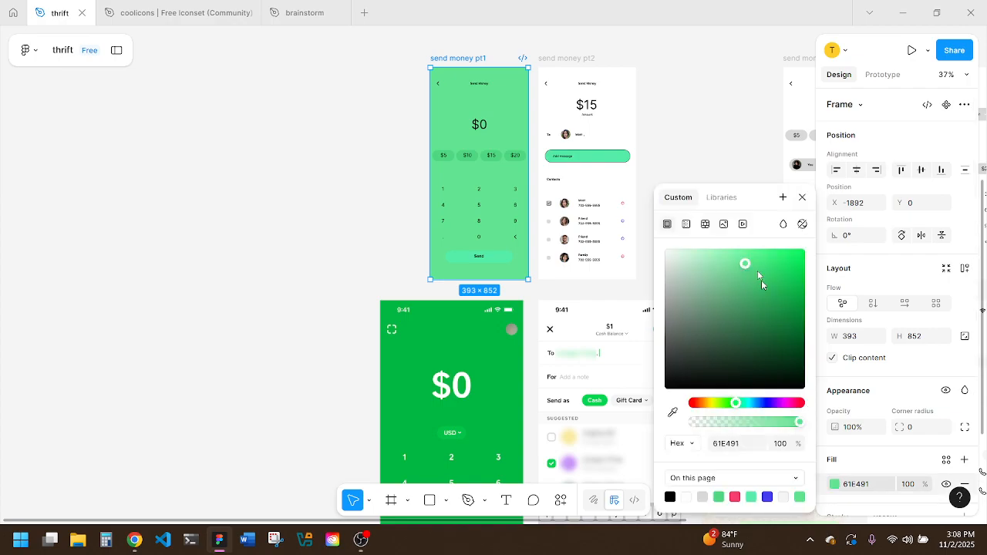
mouse_move(754, 271)
left_mouse_down()
mouse_move(758, 284)
mouse_move(769, 270)
mouse_move(771, 281)
mouse_move(761, 279)
left_mouse_up()
left_click_drag(768, 404, 768, 403)
left_click_drag(760, 274, 756, 264)
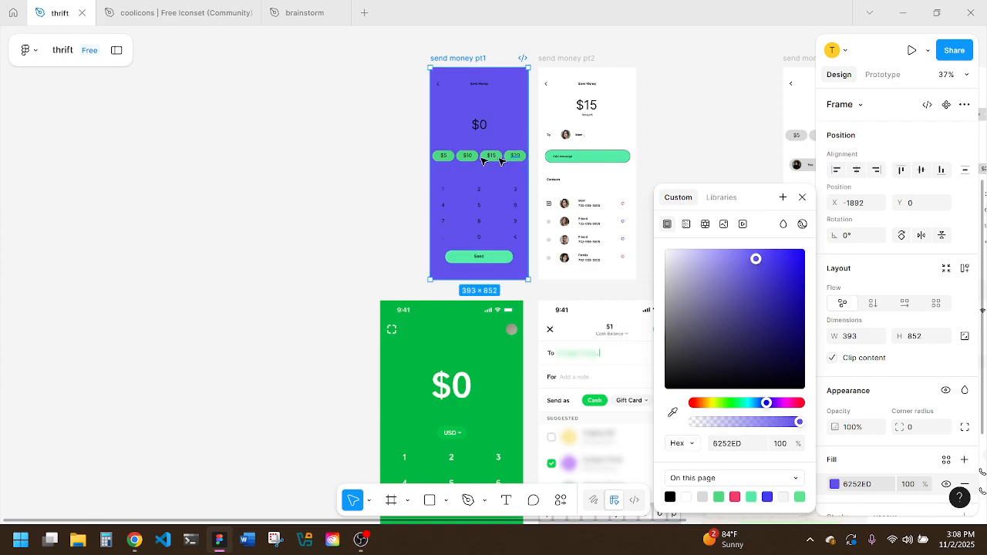
Step: Change the fill of the $5, $10, $15 and $20 pills in send money pt1 to the blue 4D60D7
left_click(450, 157)
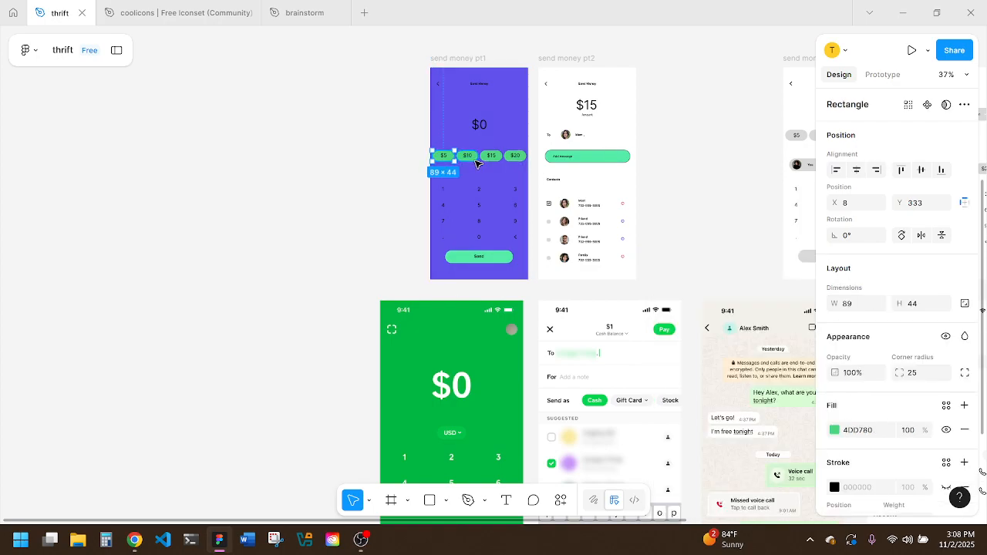
left_click(475, 159, "shift")
key("ctrl+z")
left_click(474, 157, "shift")
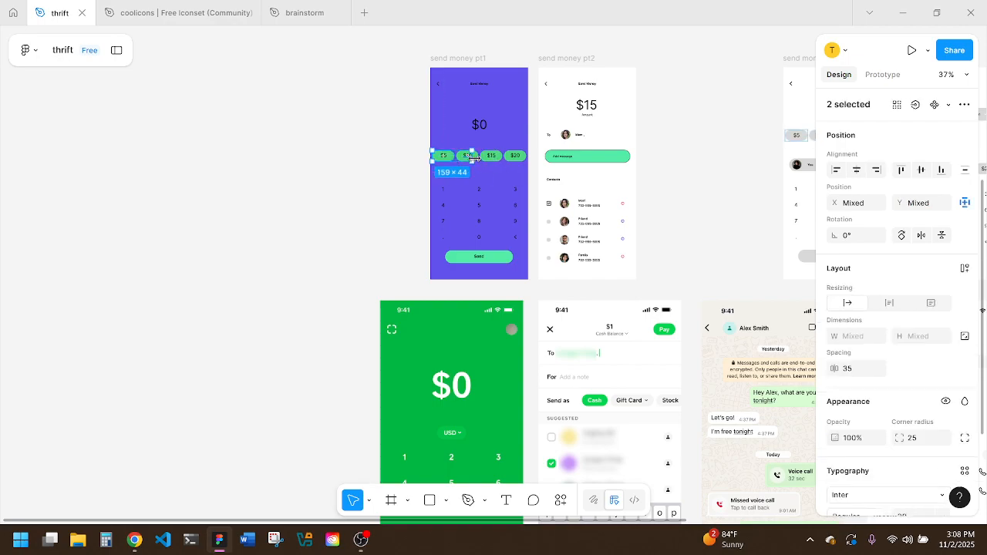
key("ctrl+z")
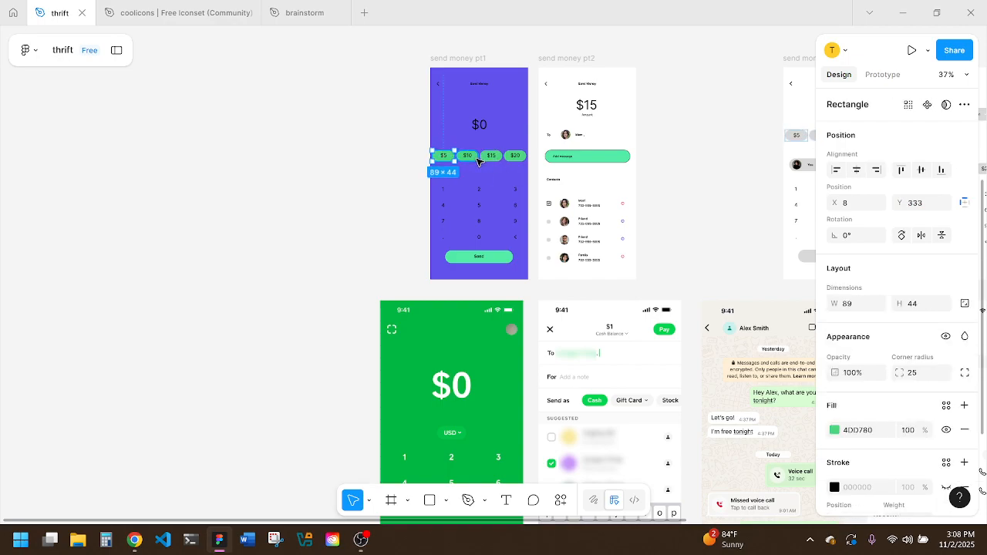
left_click(478, 159, "shift")
left_click(499, 159, "shift")
left_click(513, 159, "shift")
scroll(950, 441, "down", 1)
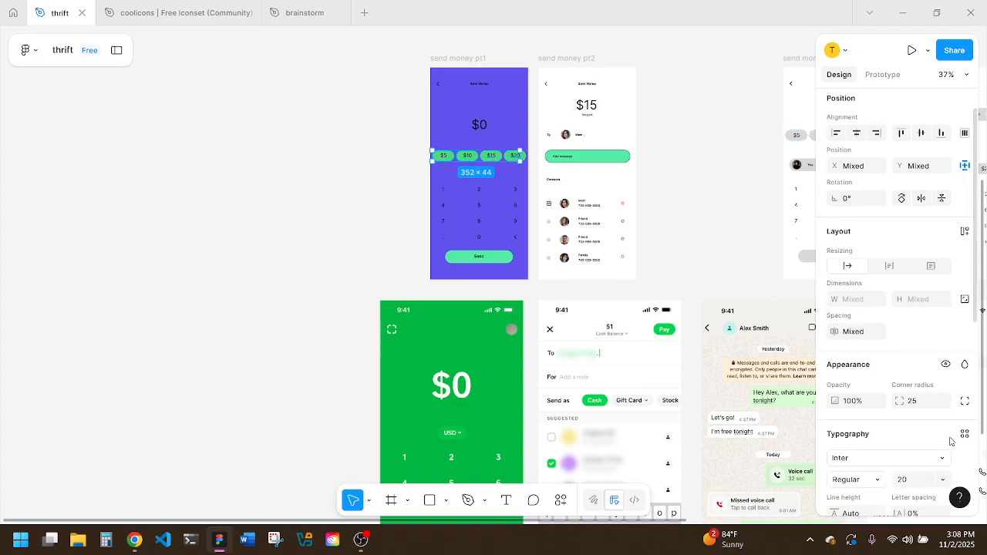
left_click(518, 157, "shift")
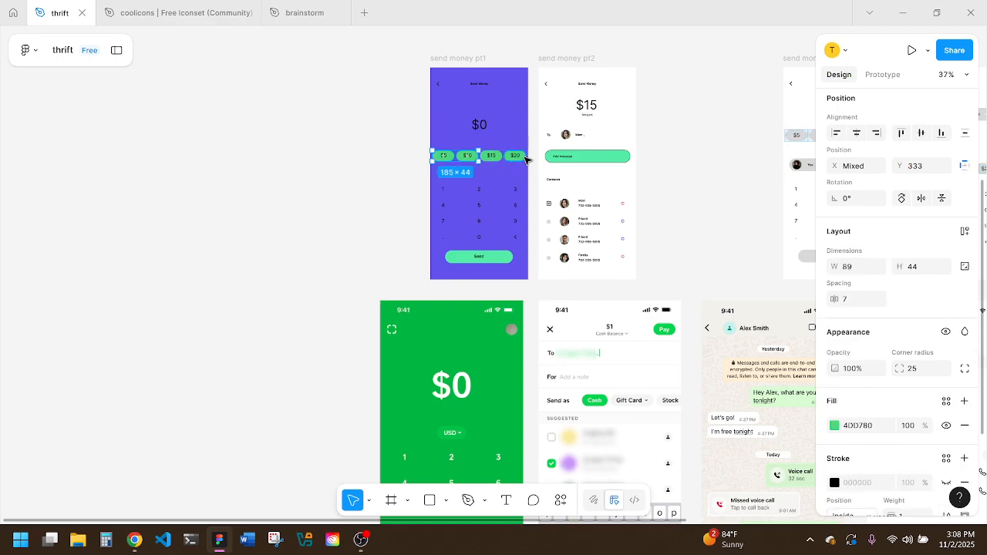
left_click(525, 158, "shift")
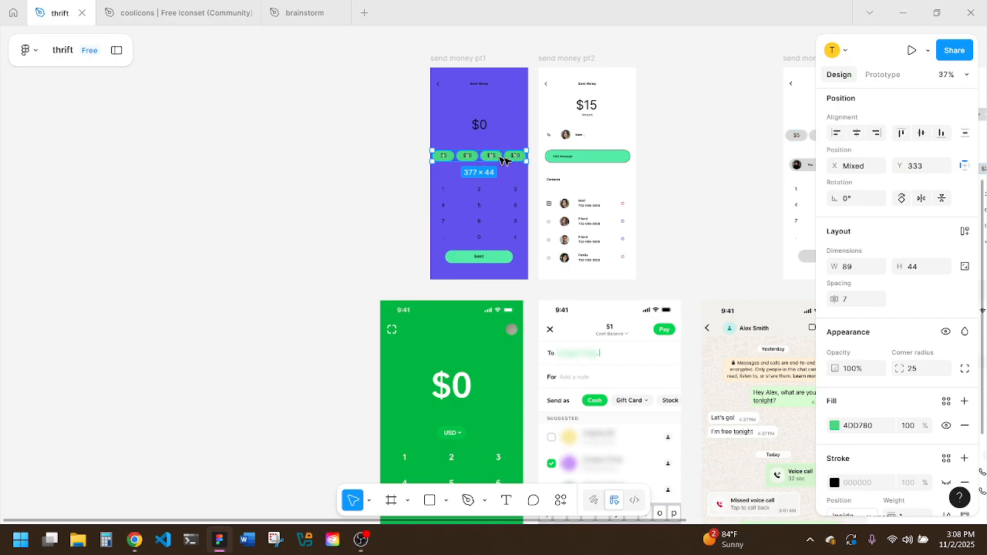
left_click(836, 425)
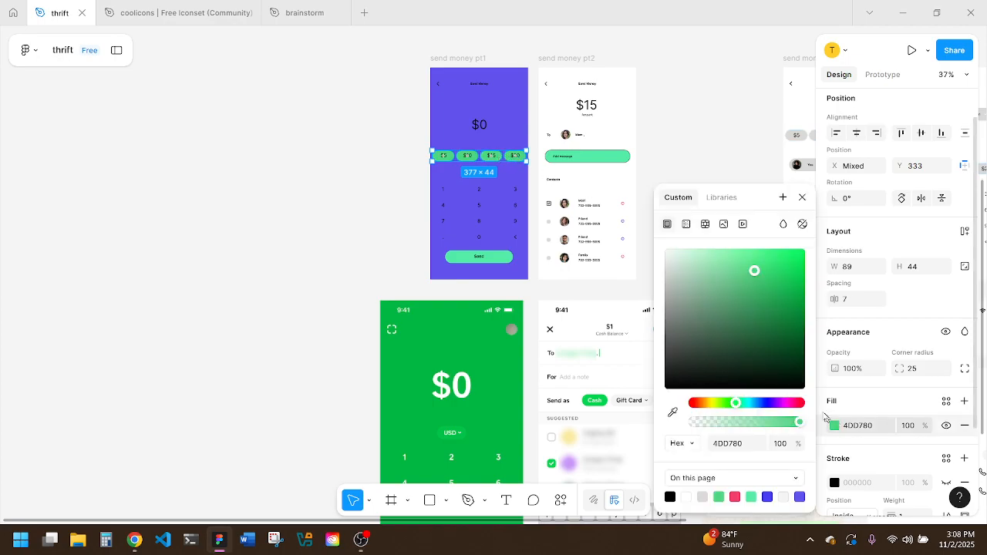
left_click(762, 403)
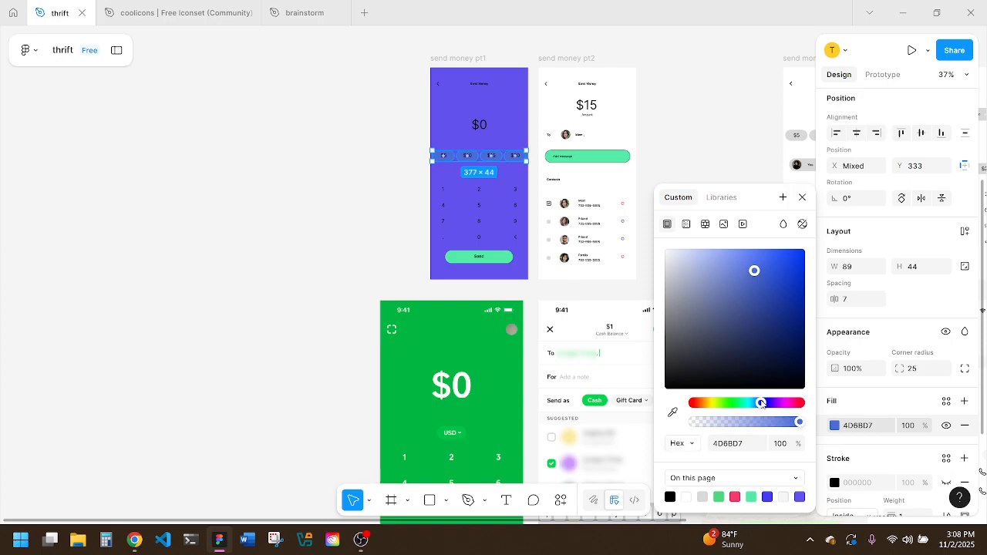
left_click_drag(762, 402, 763, 404)
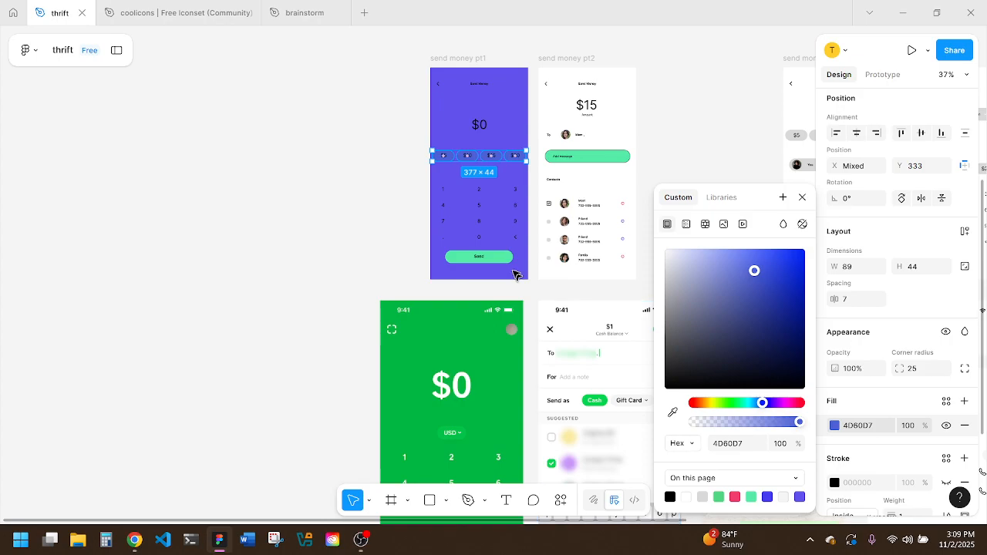
Step: Change the fill of the Send button in send money pt1 to the blue 4D60D7
left_click(505, 263)
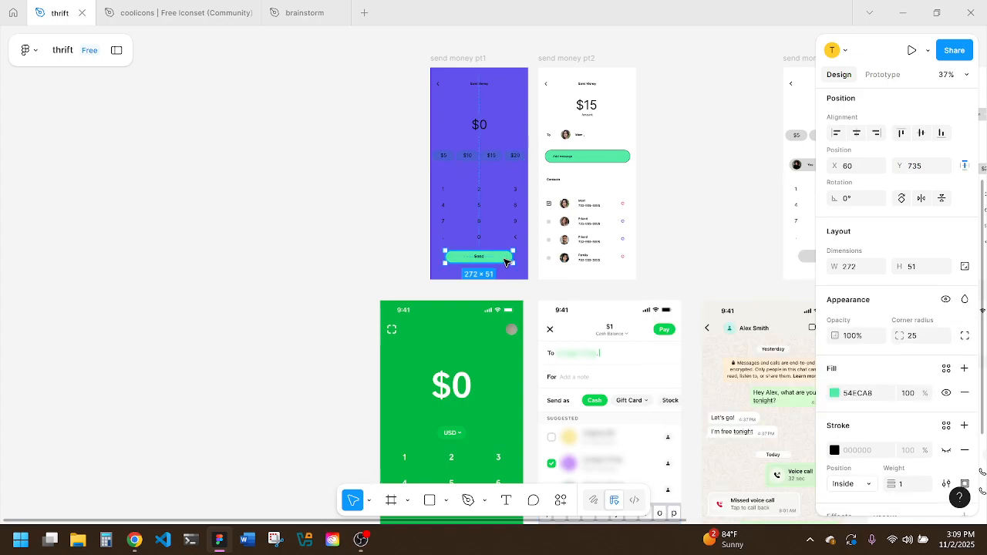
left_click(835, 395)
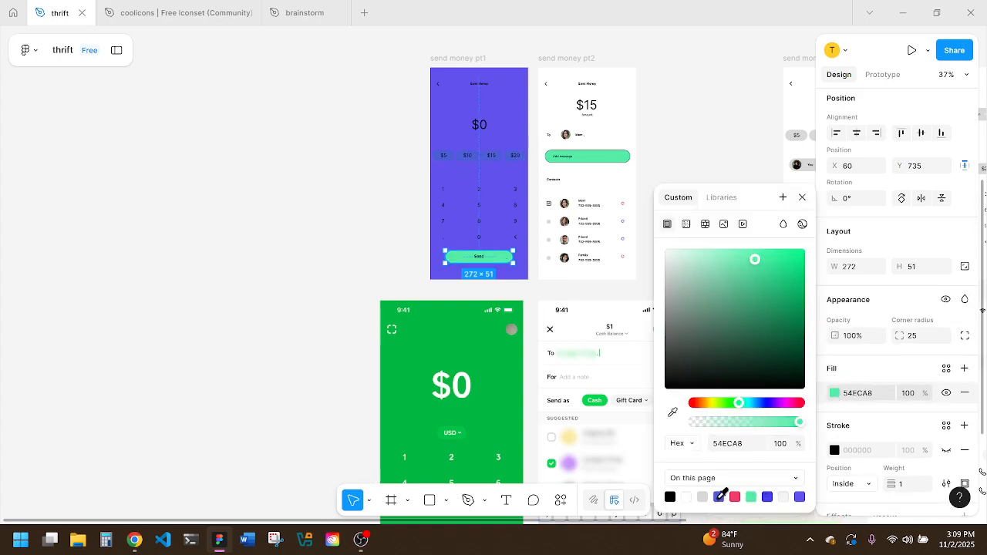
left_click(720, 497)
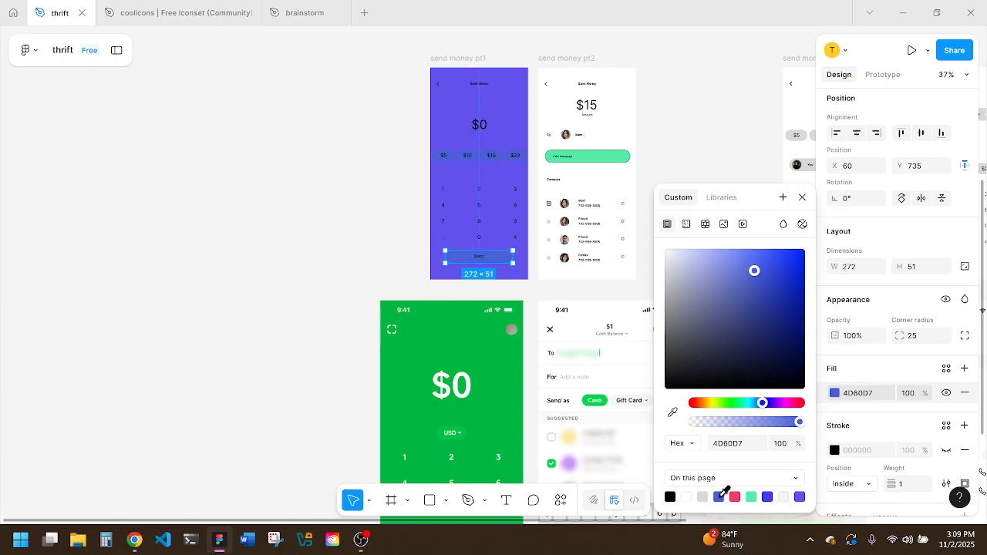
left_click(391, 219)
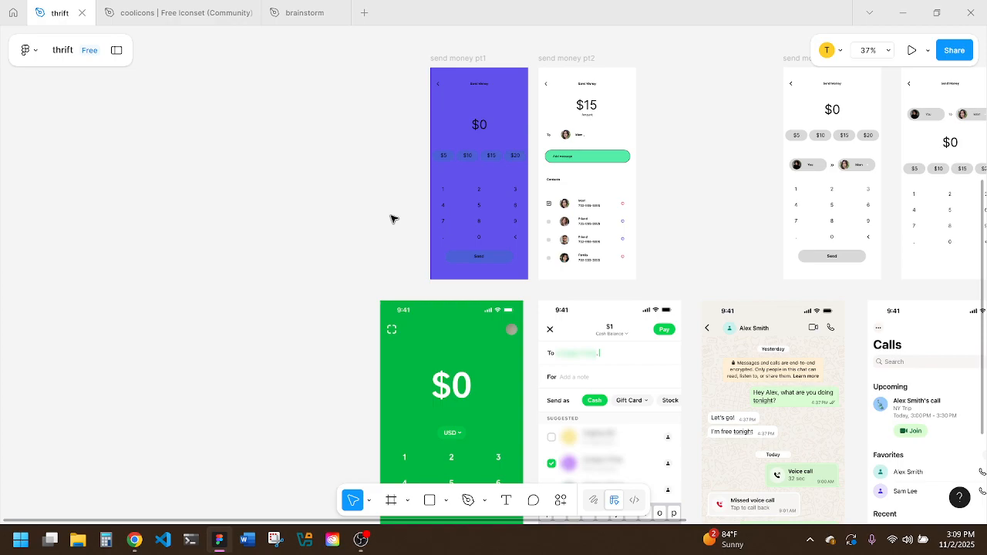
Step: Change the fill of the Add message field in send money pt2 to the blue-violet 6252ED sampled from the send money pt1 background
left_click(614, 160)
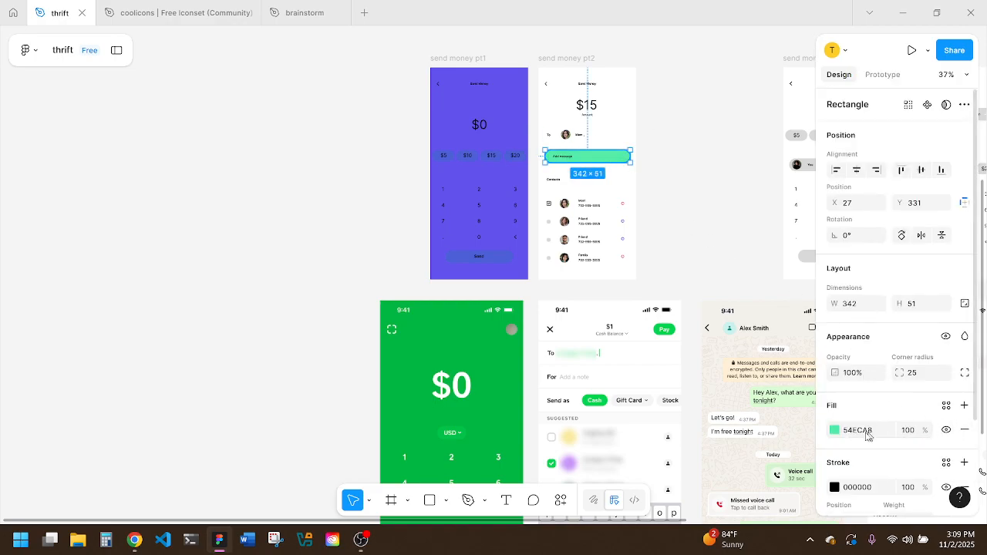
left_click(835, 431)
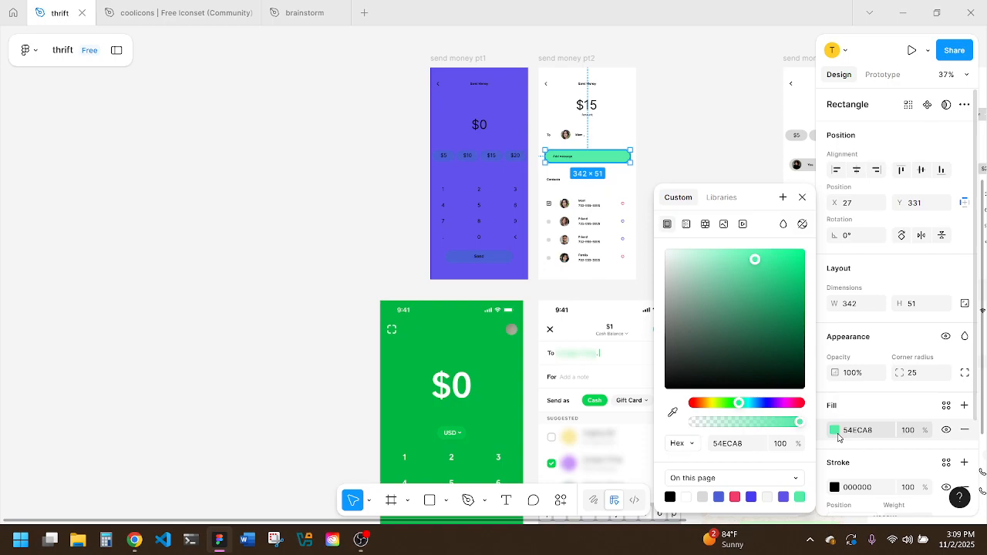
left_click(673, 412)
left_click(509, 147)
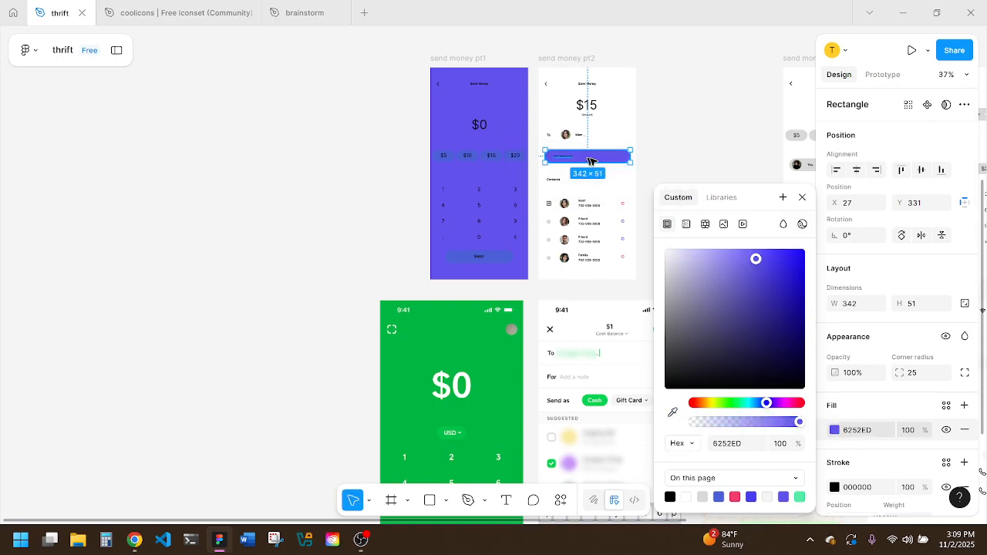
Step: Hide the Add message field's black stroke and lower its fill opacity to 13%
scroll(603, 296, "down", 1)
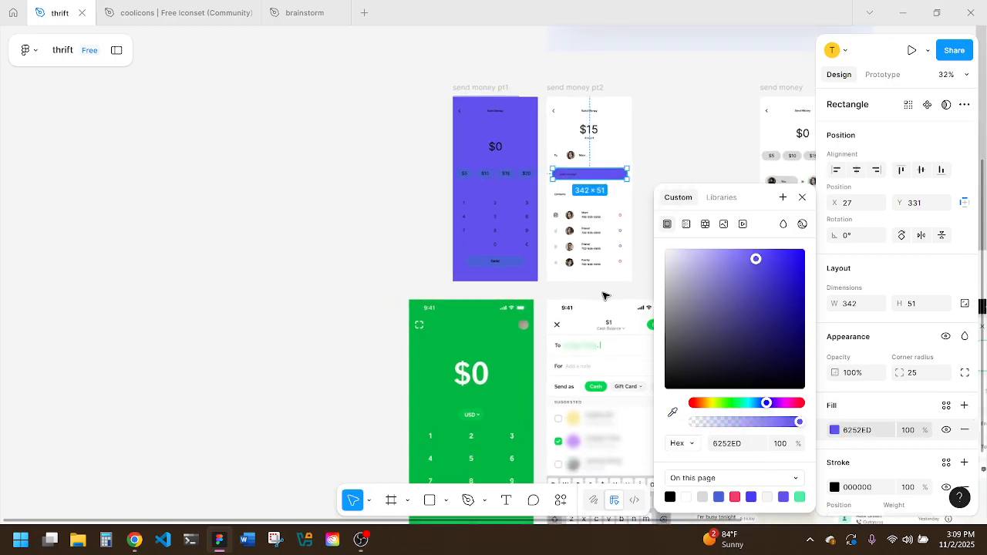
scroll(603, 295, "right", 1)
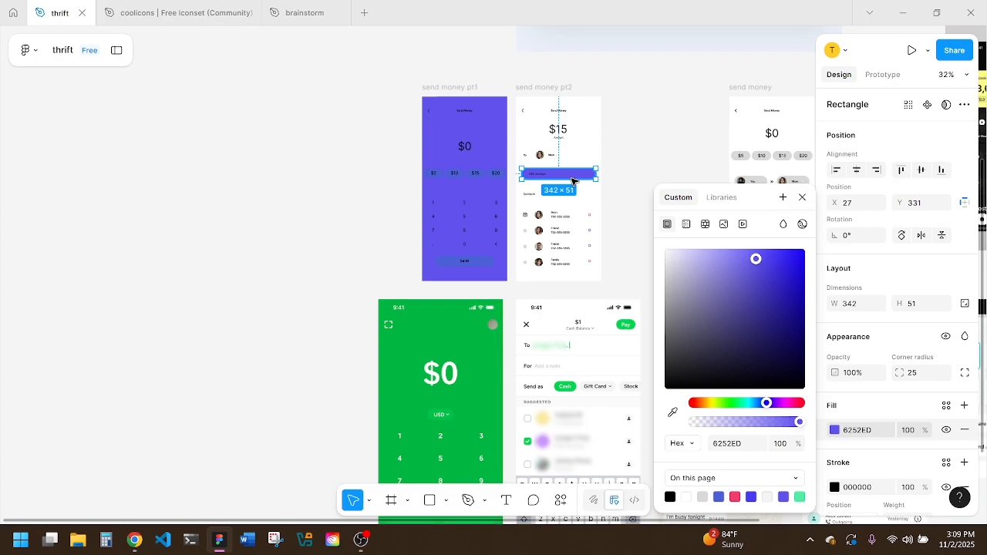
scroll(572, 181, "up", 3)
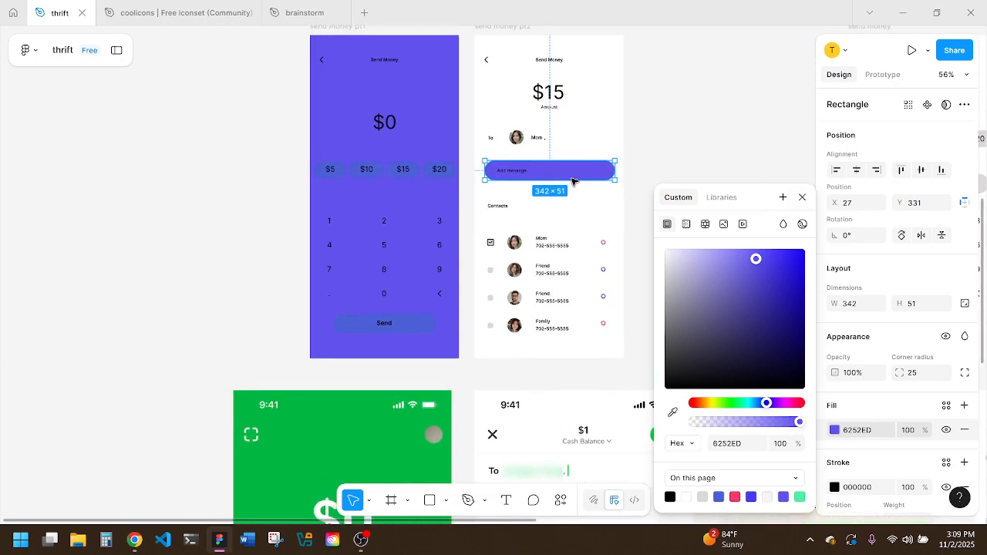
scroll(571, 179, "up", 3)
left_click_drag(771, 423, 722, 425)
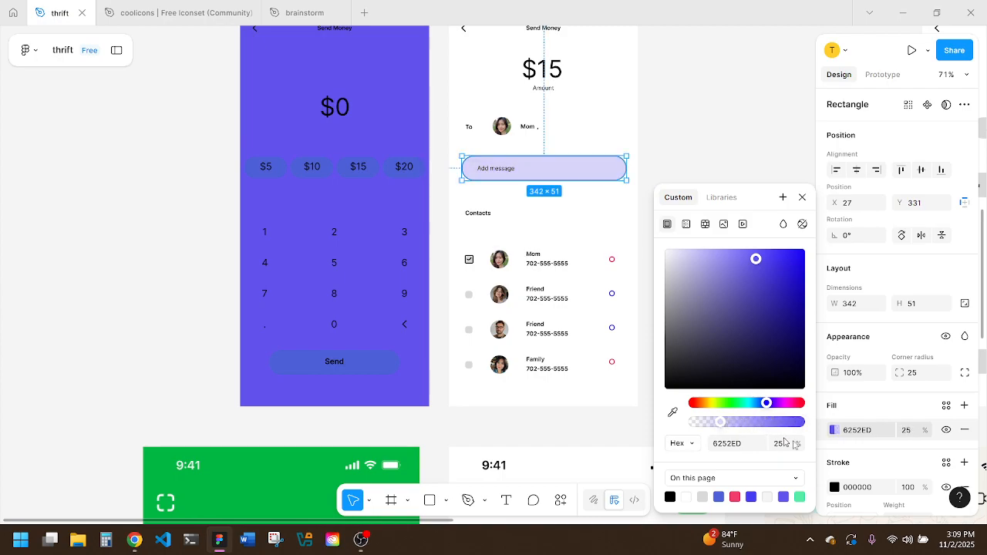
left_click(947, 486)
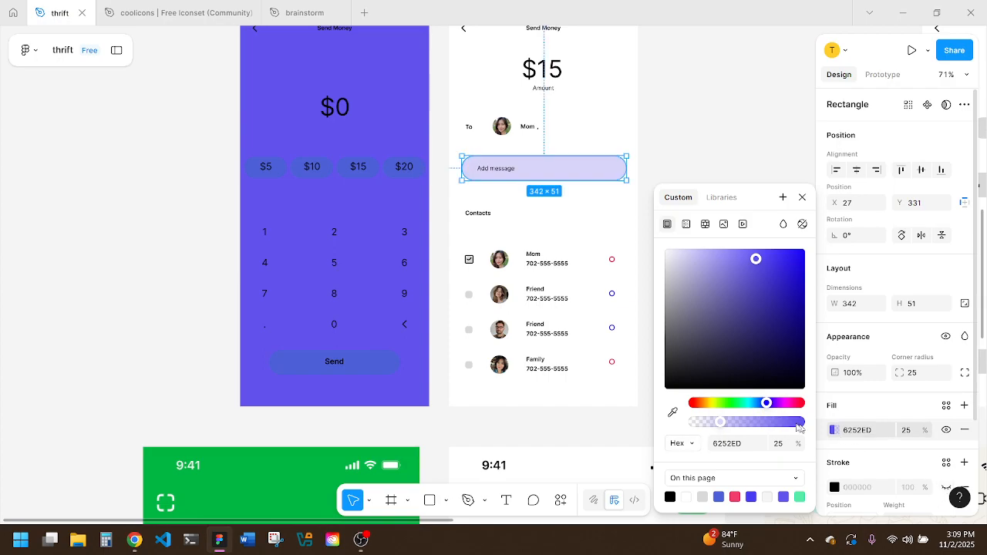
left_click_drag(716, 423, 709, 423)
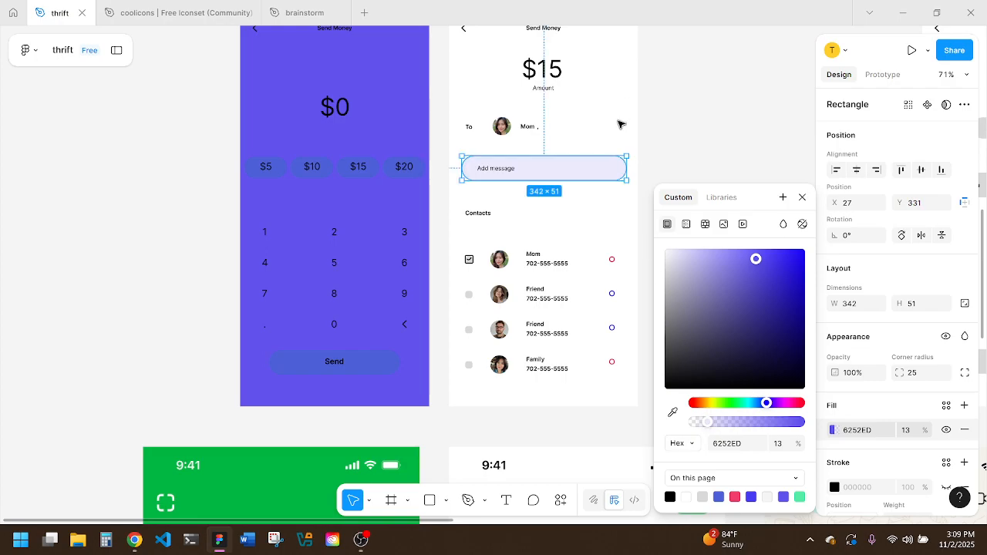
left_click(621, 124)
scroll(621, 125, "down", 5)
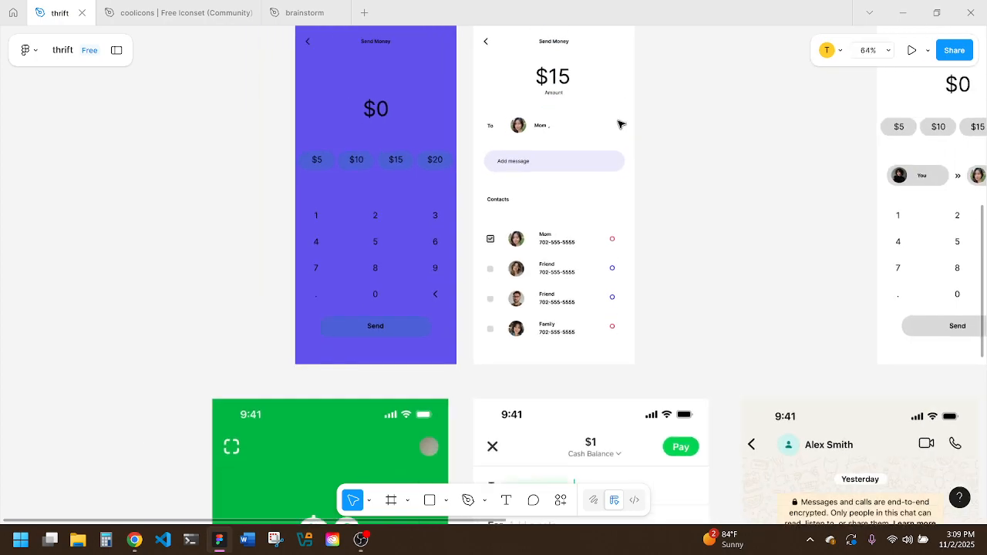
scroll(626, 97, "up", 1)
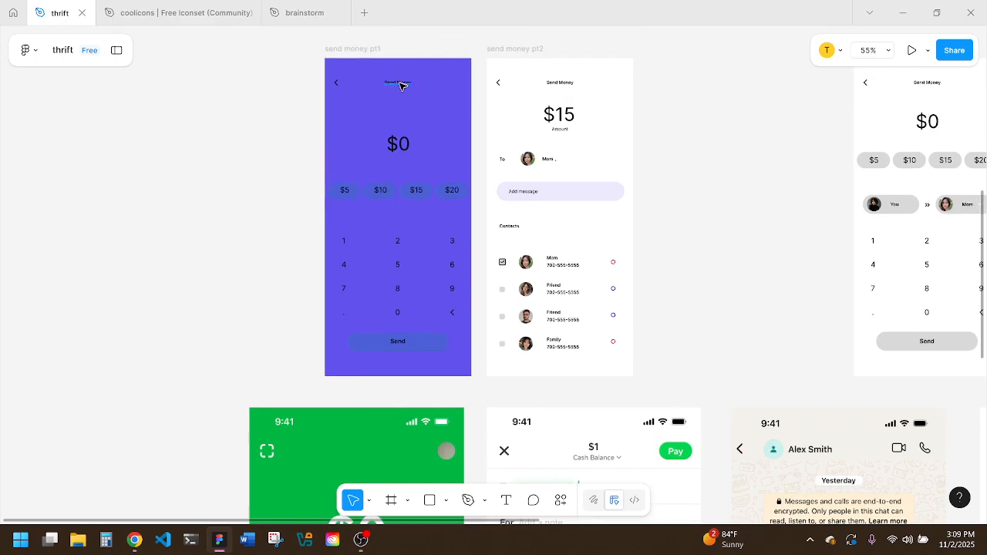
left_click(398, 88)
left_click(405, 143, "shift")
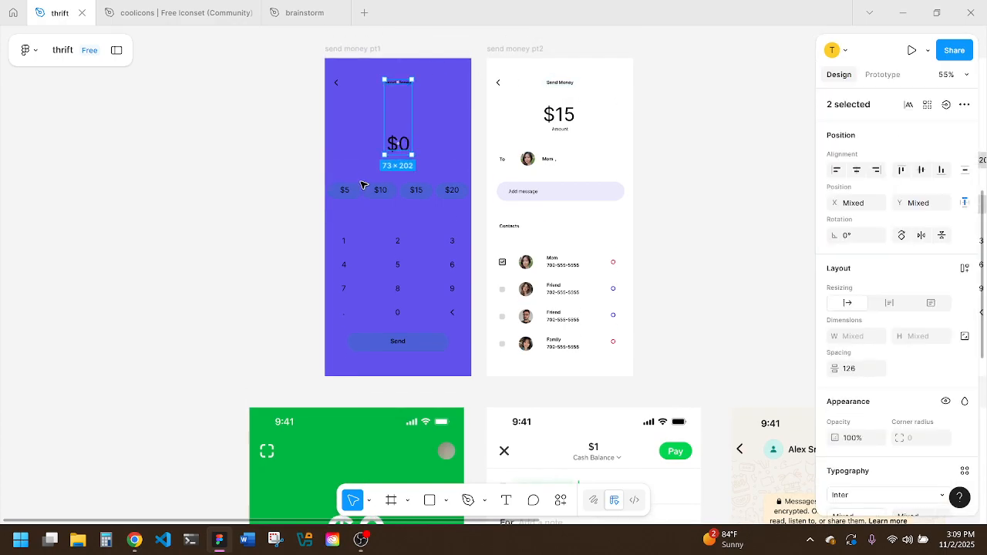
left_click(347, 193, "shift")
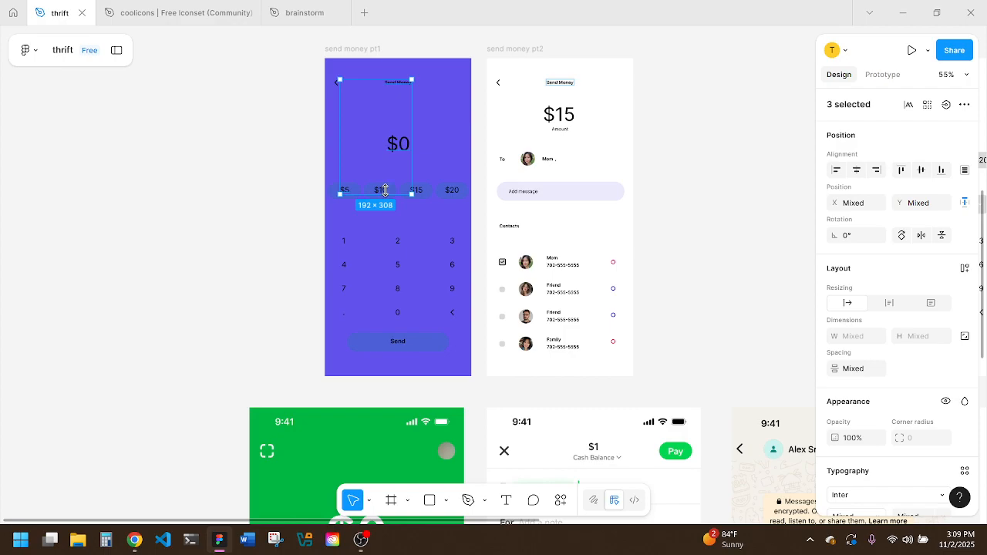
scroll(405, 213, "up", 5)
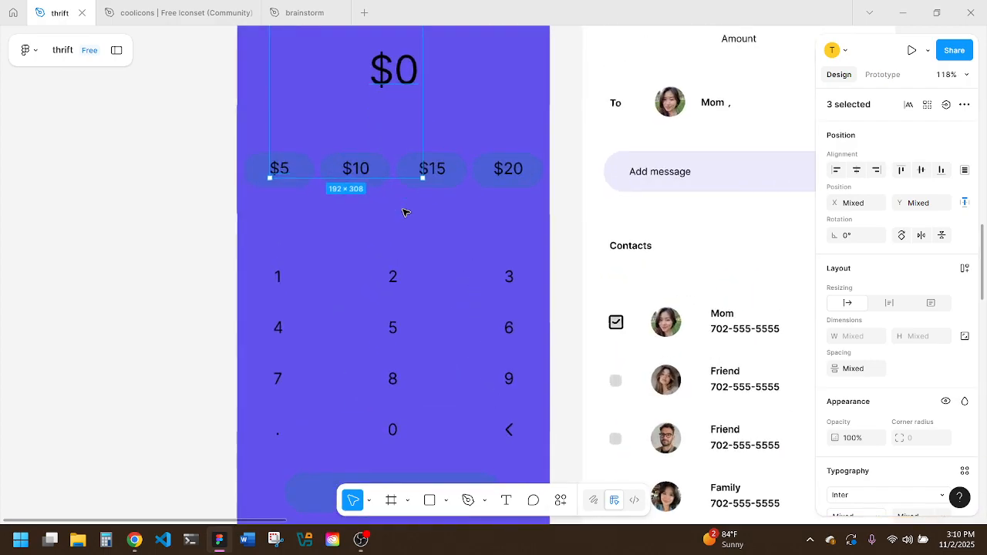
Step: Select the $5, $10, $15 and $20 labels together with the $0 amount in send money pt1
left_click(367, 169)
left_click(432, 168, "shift")
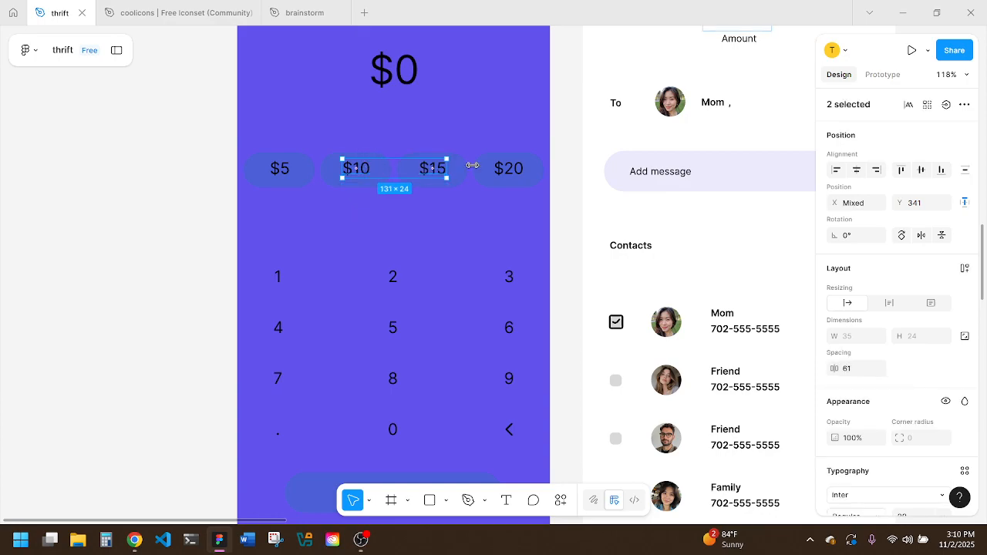
left_click(513, 168, "shift")
left_click(280, 168, "shift")
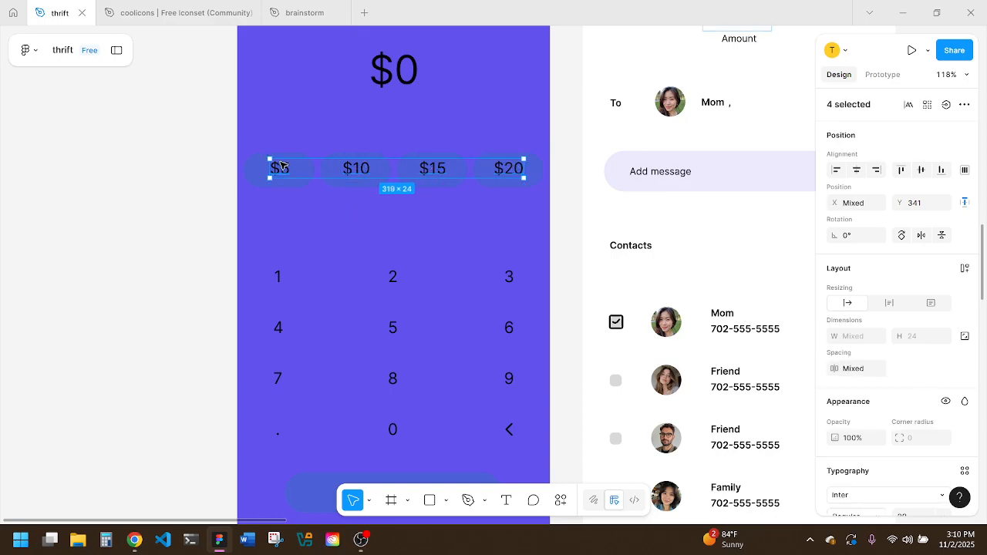
left_click(394, 74, "shift")
Step: Add the keypad's digits 0 to 9, the decimal point and the backspace arrow to the selection
left_click(509, 277, "shift")
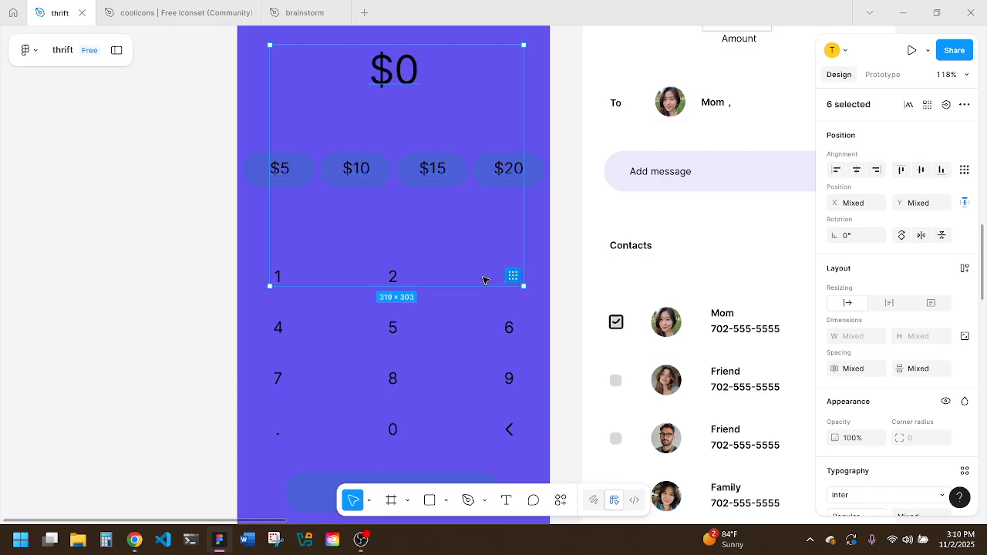
left_click(378, 277, "shift")
left_click(279, 277, "shift")
left_click(279, 330, "shift")
left_click(396, 327, "shift")
scroll(488, 321, "up", 5)
left_click(526, 335, "shift")
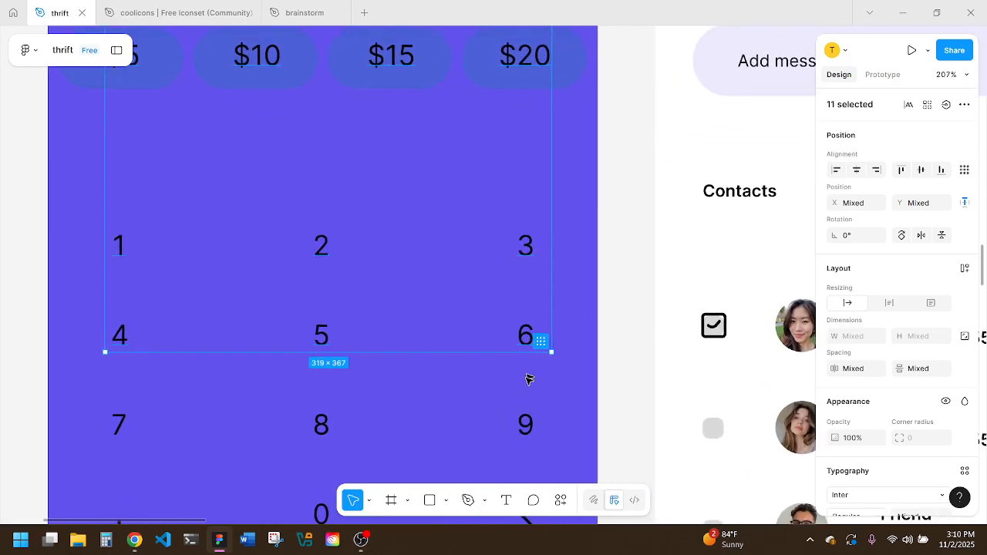
left_click(525, 432, "shift")
left_click(319, 424, "shift")
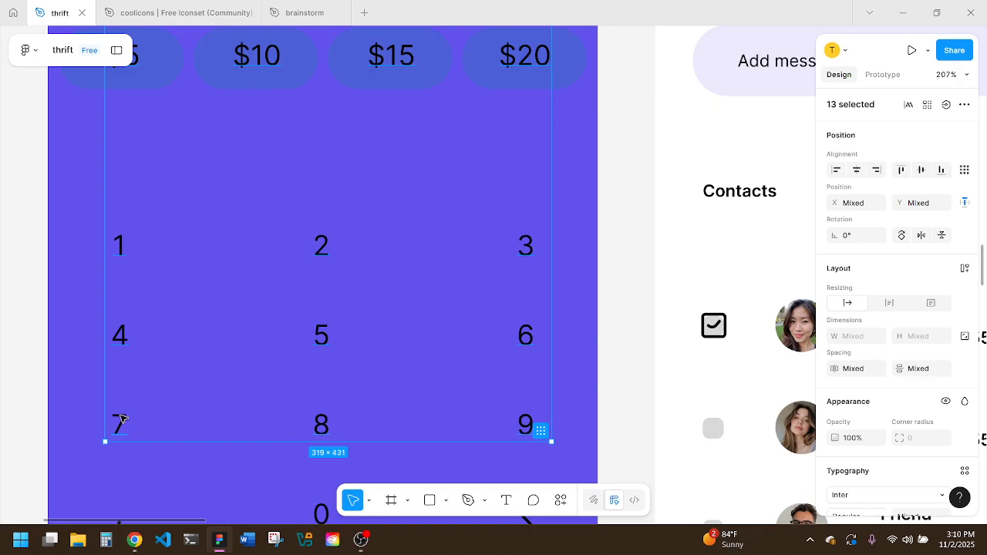
scroll(120, 419, "down", 3)
left_click(120, 359, "shift")
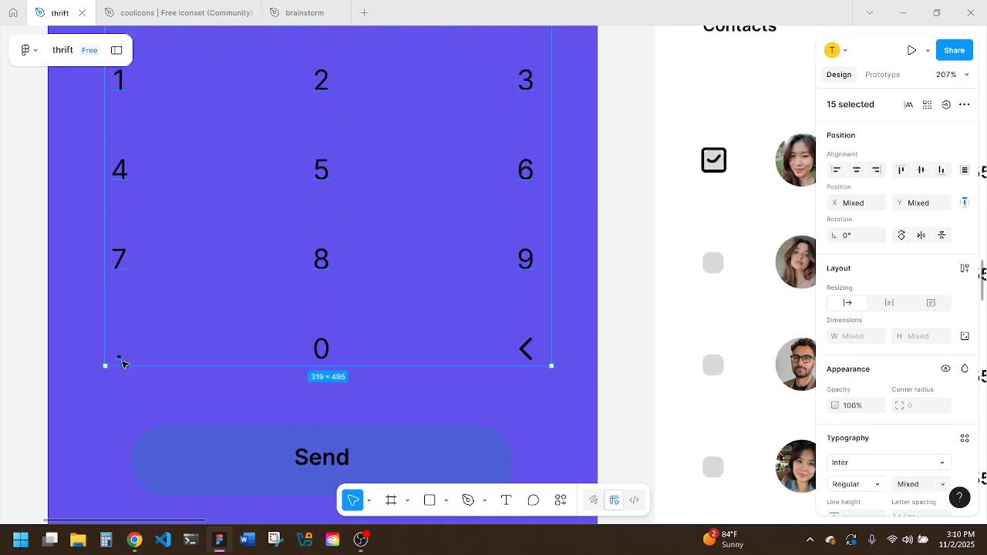
left_click(331, 348, "shift")
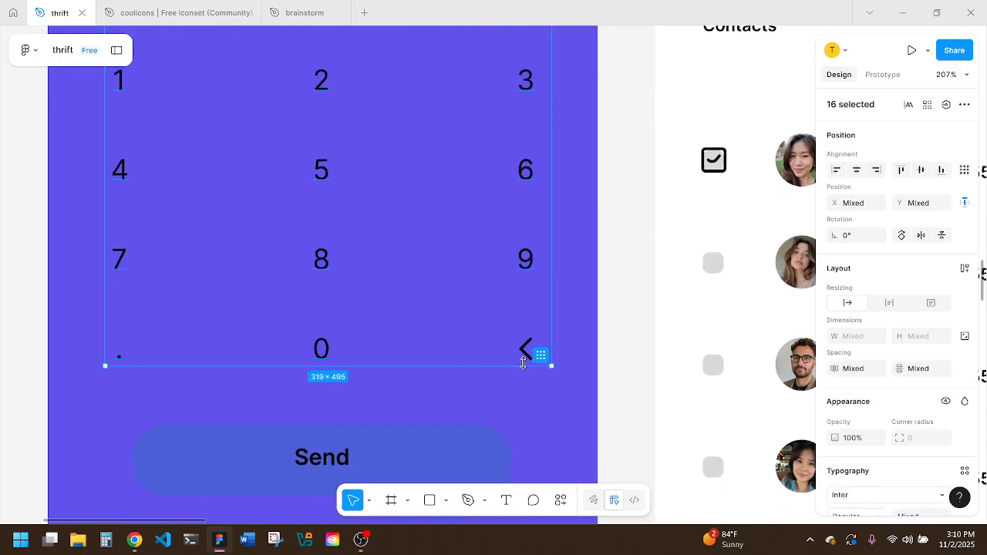
left_click(525, 351, "shift")
Step: Extend the selection with the Send label, the Send Money title and the header's back arrow
left_click(315, 461, "shift")
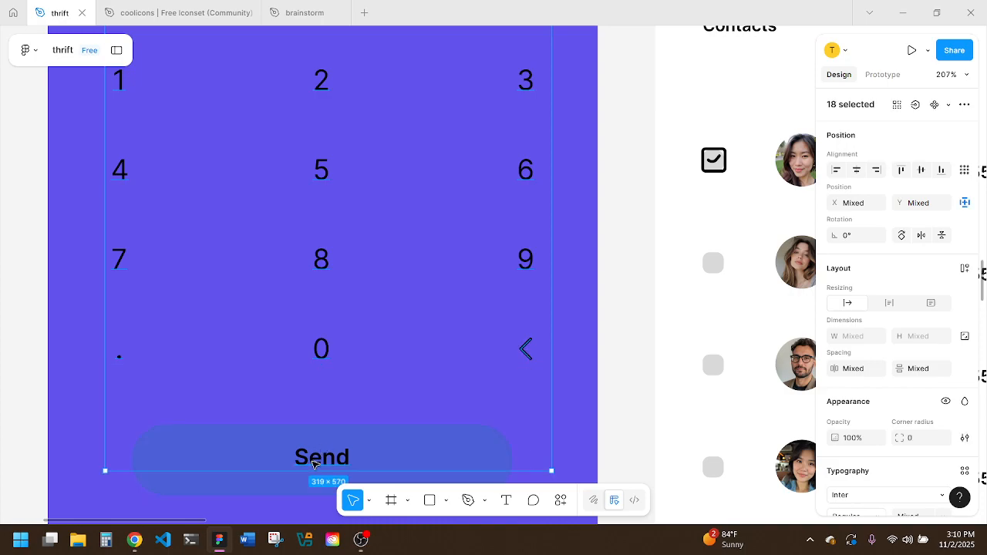
scroll(313, 461, "down", 5)
left_click(315, 148, "shift")
scroll(242, 148, "up", 3)
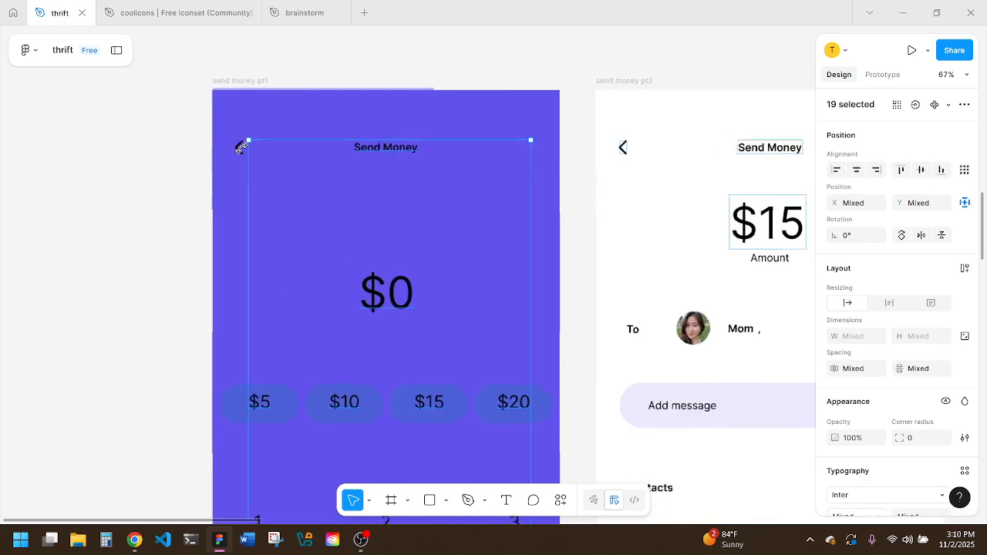
left_click(239, 148, "shift")
scroll(236, 148, "down", 3)
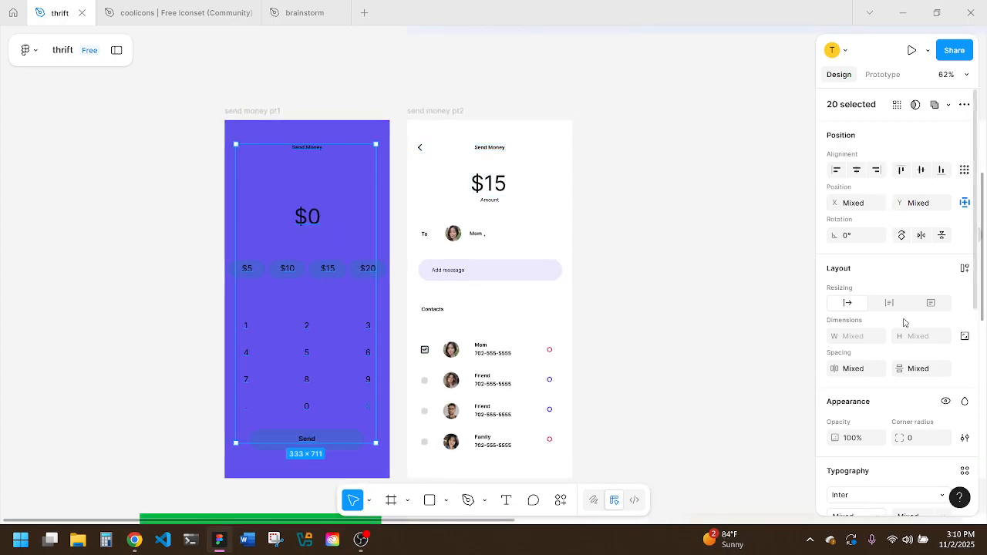
Step: Set the fill of the selected labels to the frame's background colour 6252ED as a base hue
scroll(901, 320, "down", 5)
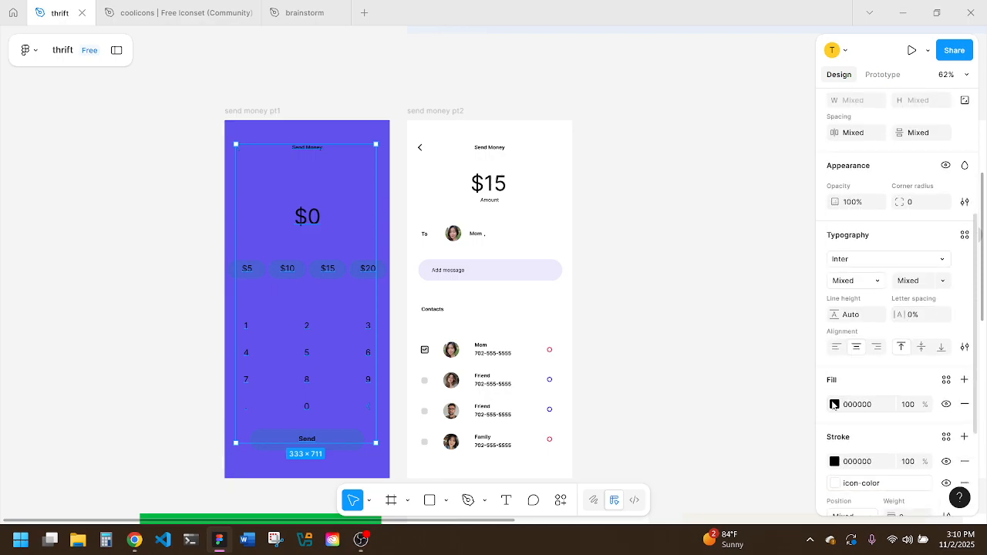
left_click(834, 405)
mouse_move(670, 386)
left_mouse_down()
mouse_move(667, 368)
mouse_move(673, 384)
left_mouse_up()
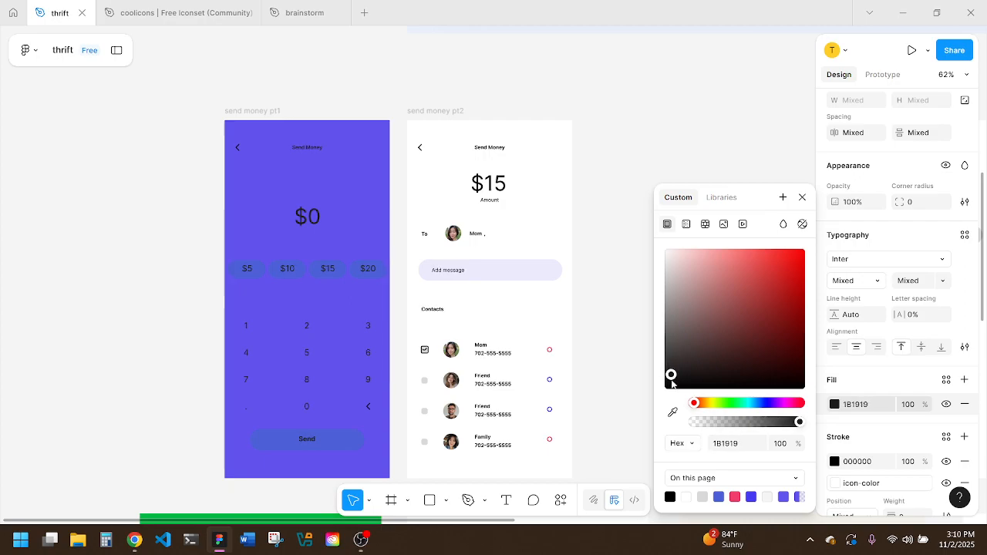
left_click(673, 412)
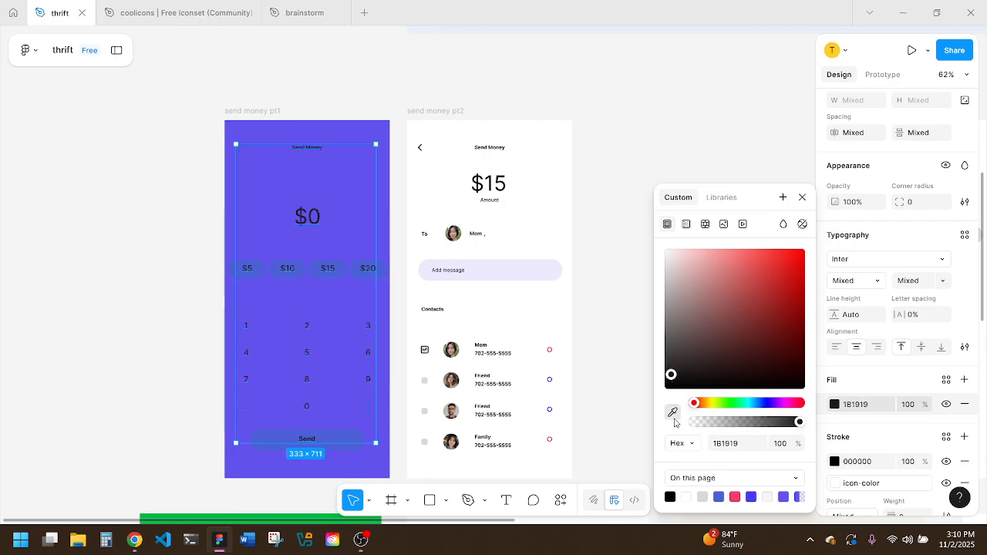
left_click(346, 311)
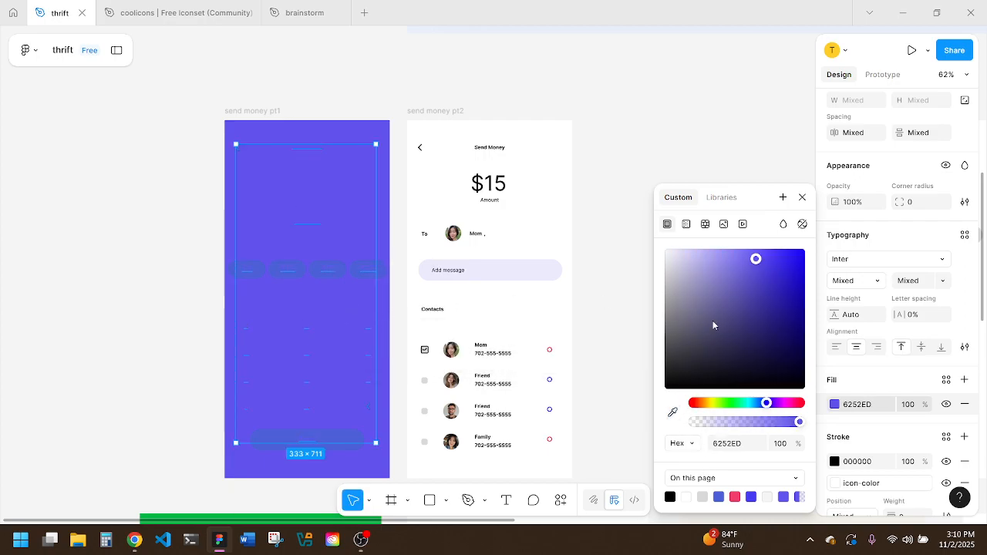
Step: Darken the fill of the selected labels in send money pt1 to the near-black violet 100D27
left_click(757, 290)
left_click(752, 312)
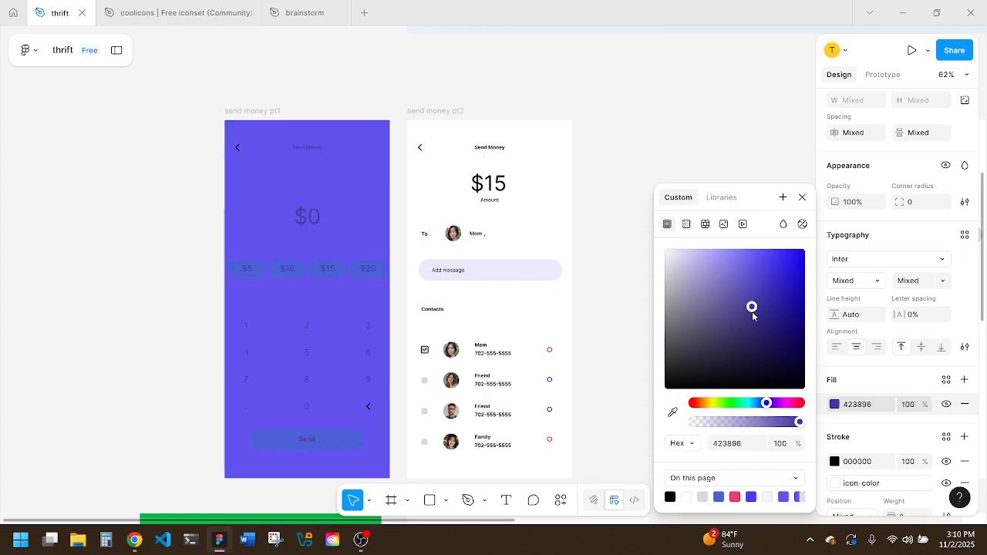
left_click(753, 317)
left_click(752, 337)
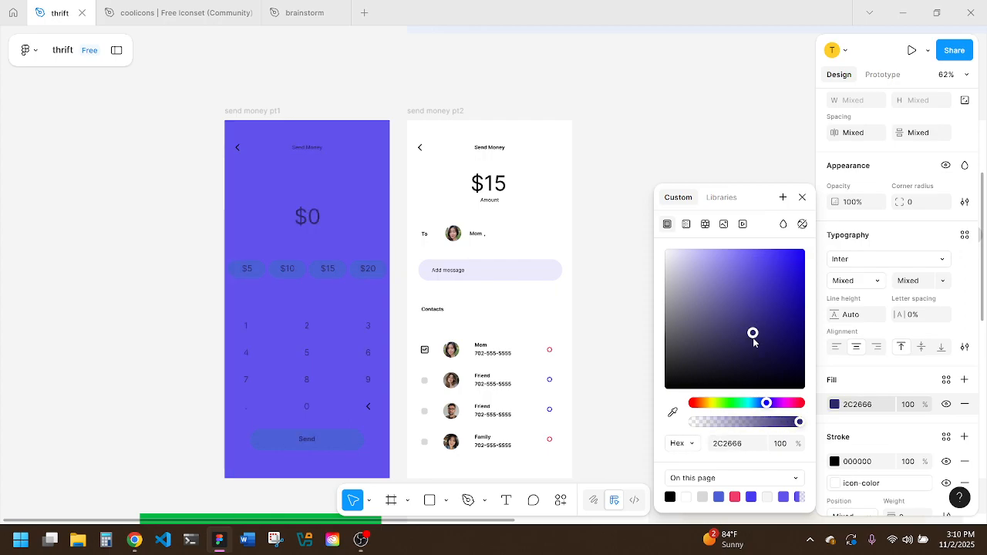
left_click(753, 351)
left_click(754, 358)
left_click(755, 361)
left_click_drag(754, 362, 758, 378)
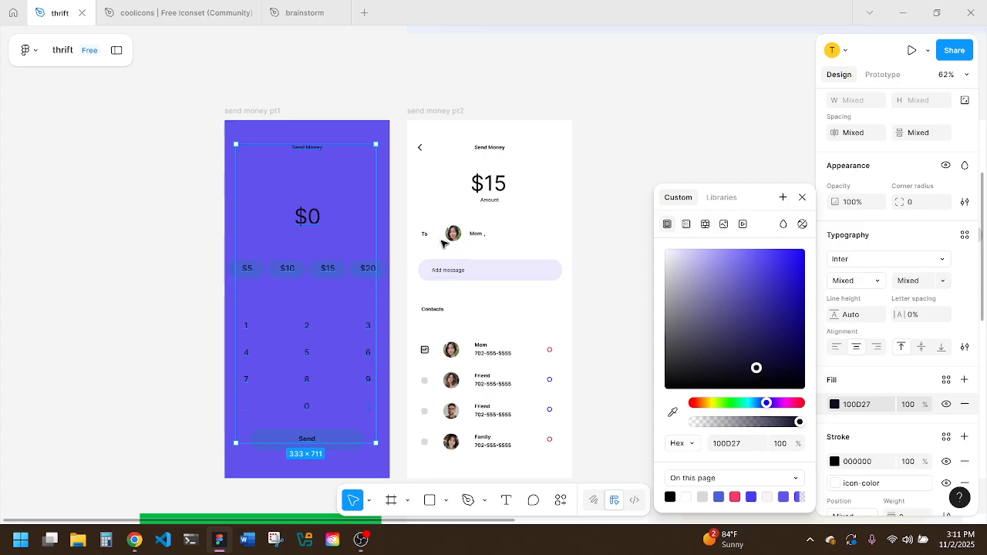
Step: Set the fill of the back arrow, Send Money title, $15 amount and Amount label in send money pt2 to 100D27
left_click(518, 211)
left_click_drag(599, 208, 419, 139)
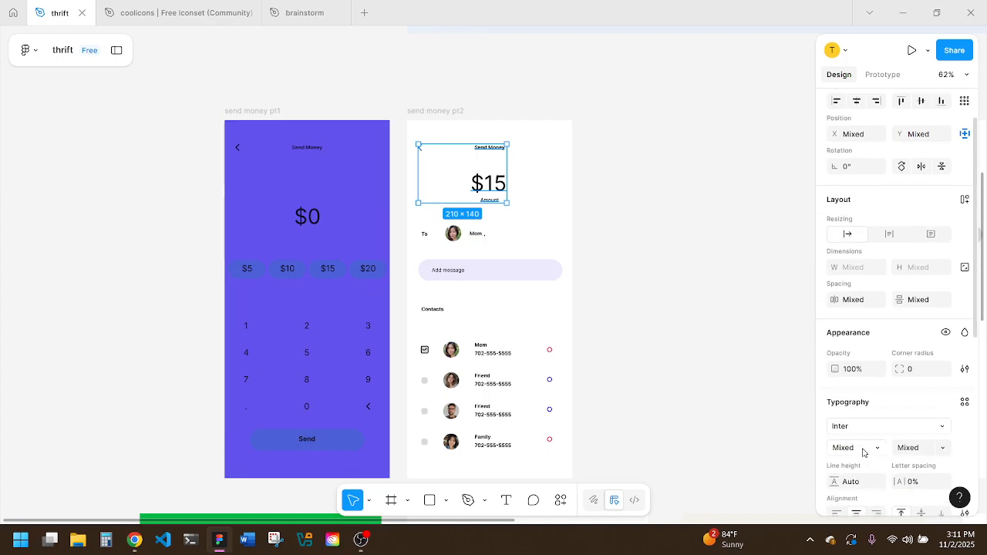
scroll(863, 453, "down", 1)
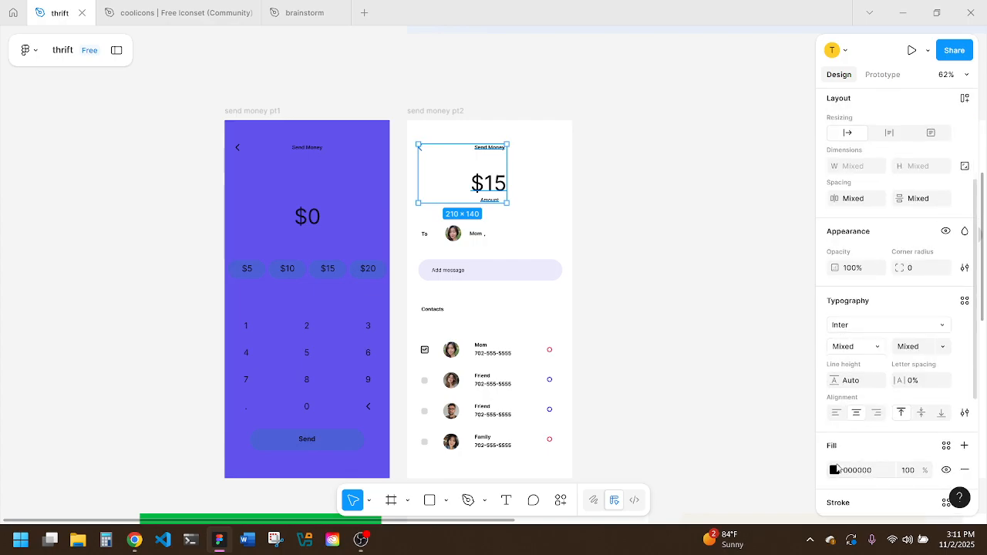
left_click(835, 471)
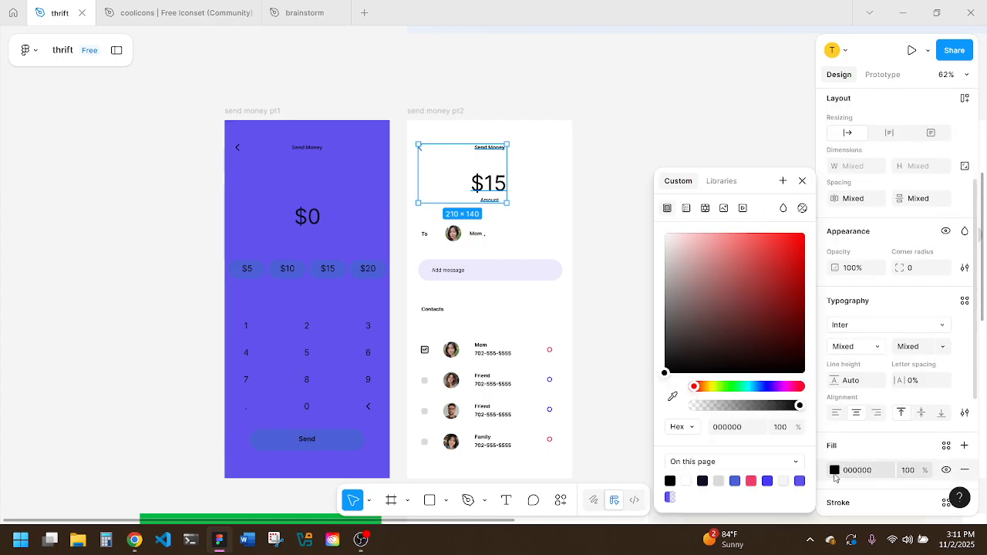
left_click(674, 479)
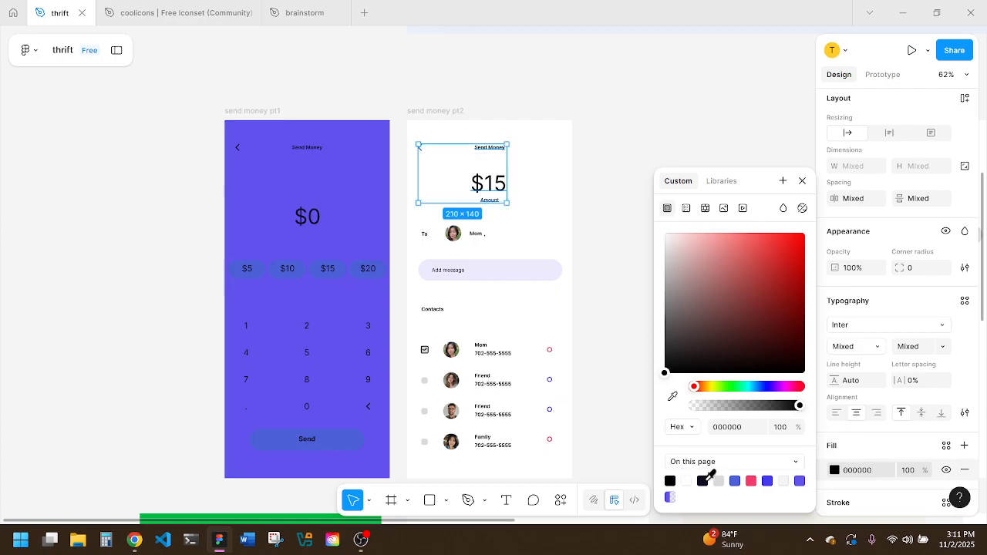
left_click(702, 481)
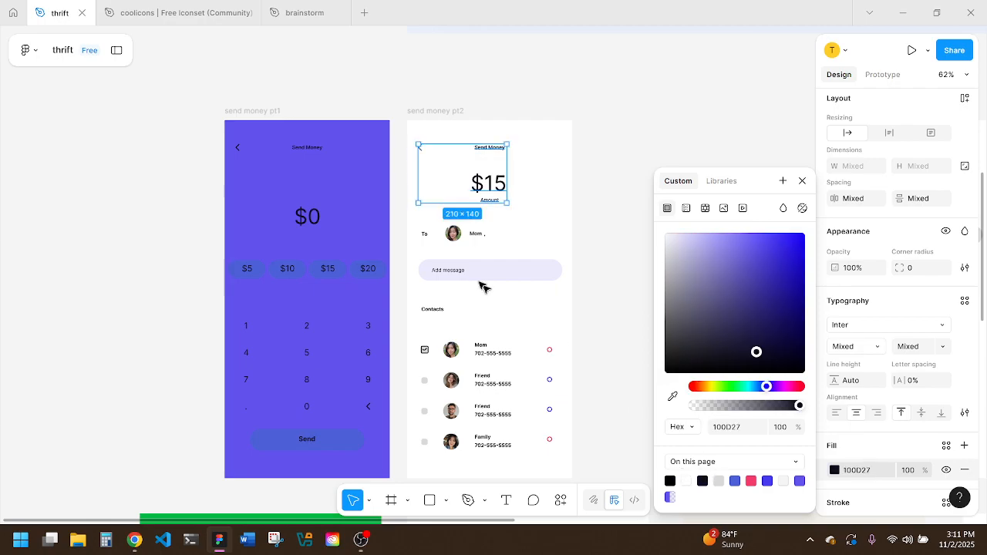
Step: Ungroup the recipient row holding the To label, profile picture and Mom label in send money pt2
left_click(491, 247)
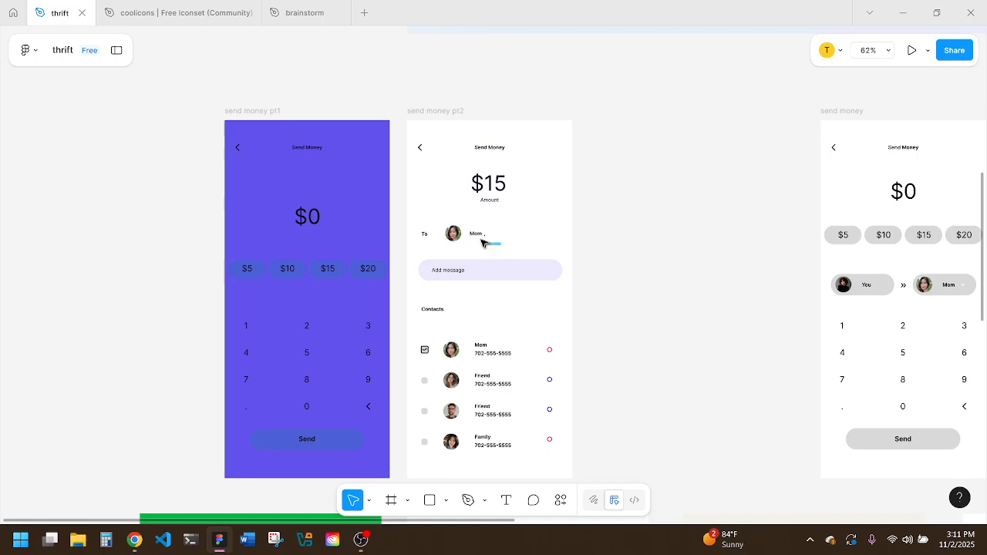
left_click(475, 234)
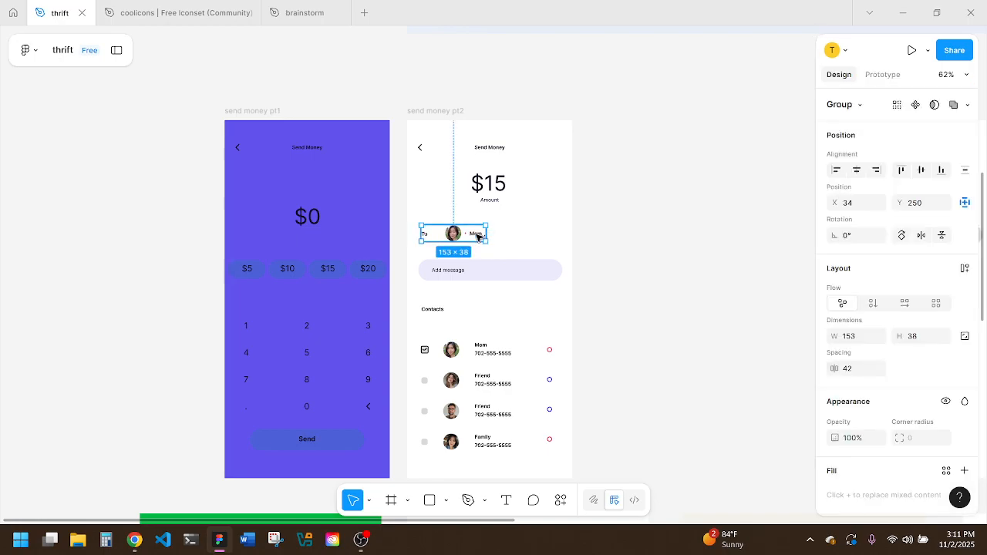
key("ctrl+shift+g")
left_click(535, 247)
left_click(475, 235)
key("ctrl+shift+g")
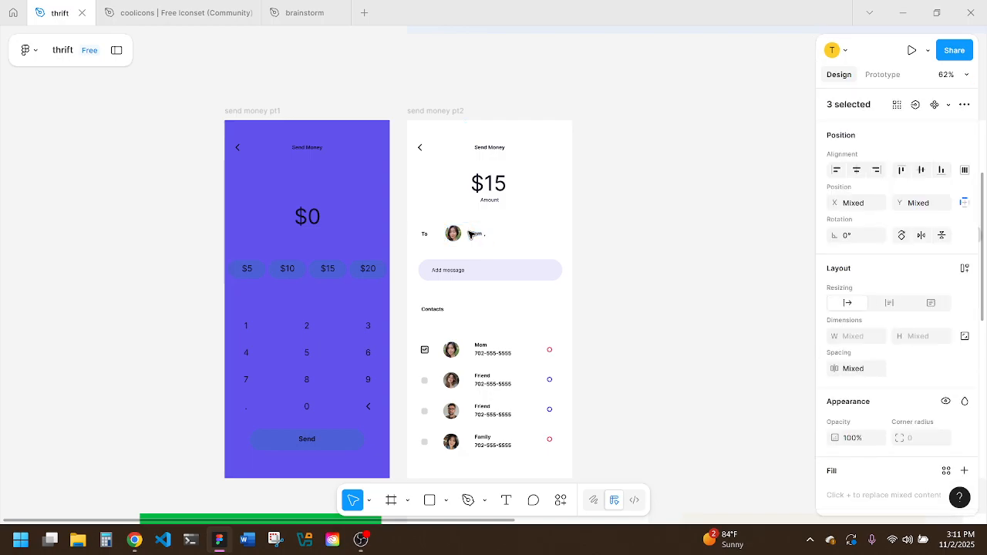
Step: Set the fill of the To and Mom labels in the recipient row to 100D27
left_click(524, 243)
left_click_drag(498, 248, 429, 238)
scroll(837, 432, "down", 3)
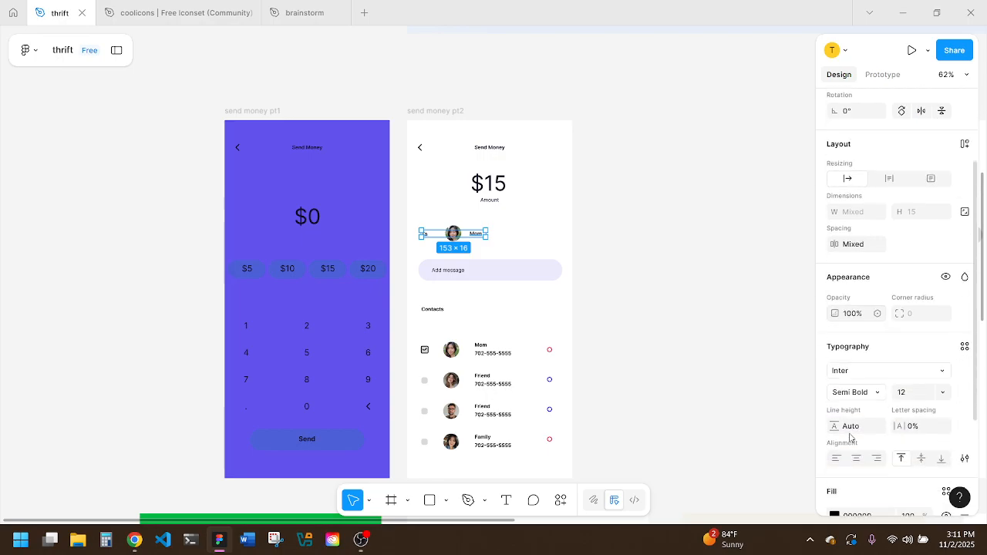
left_click(836, 483)
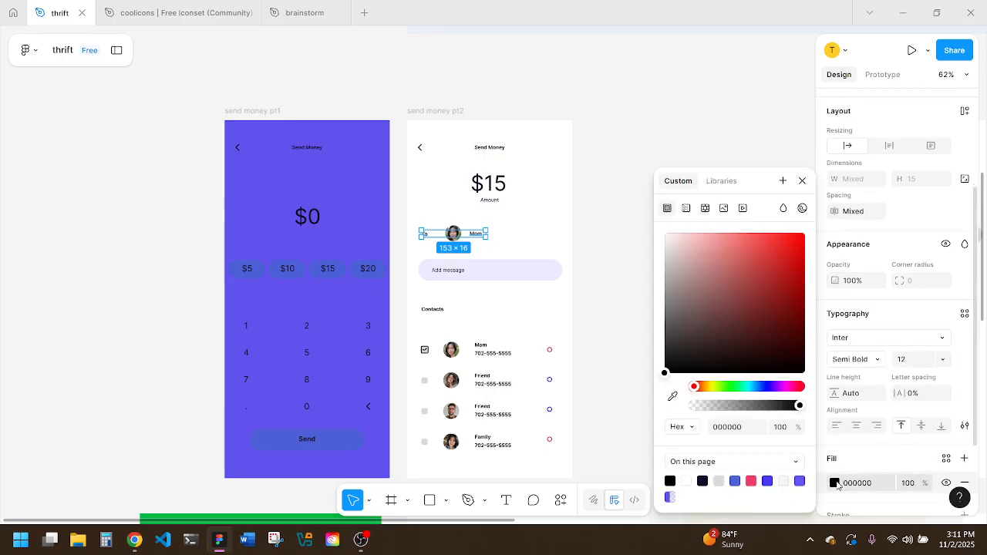
left_click(705, 479)
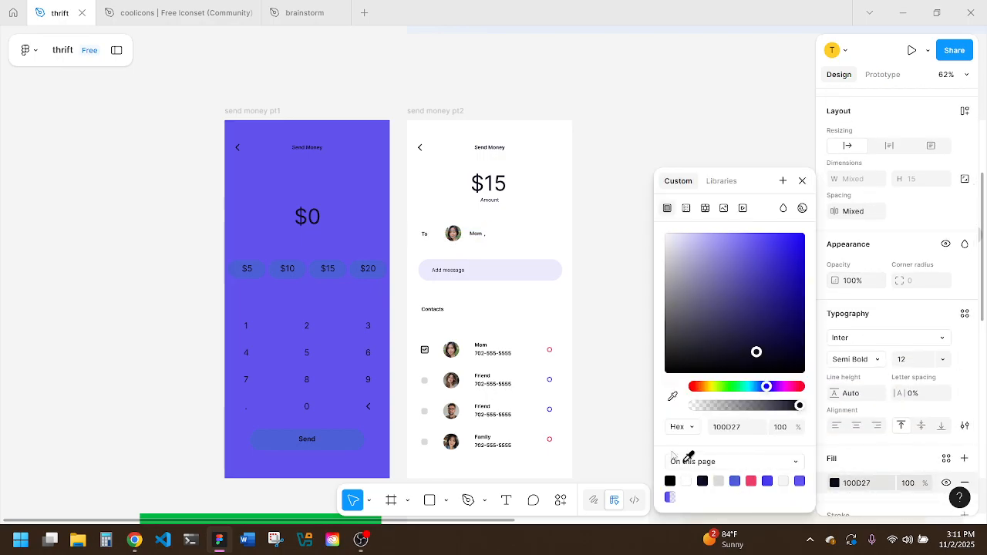
Step: Set the fill of the Add message placeholder text to 100D27
double_click(453, 276)
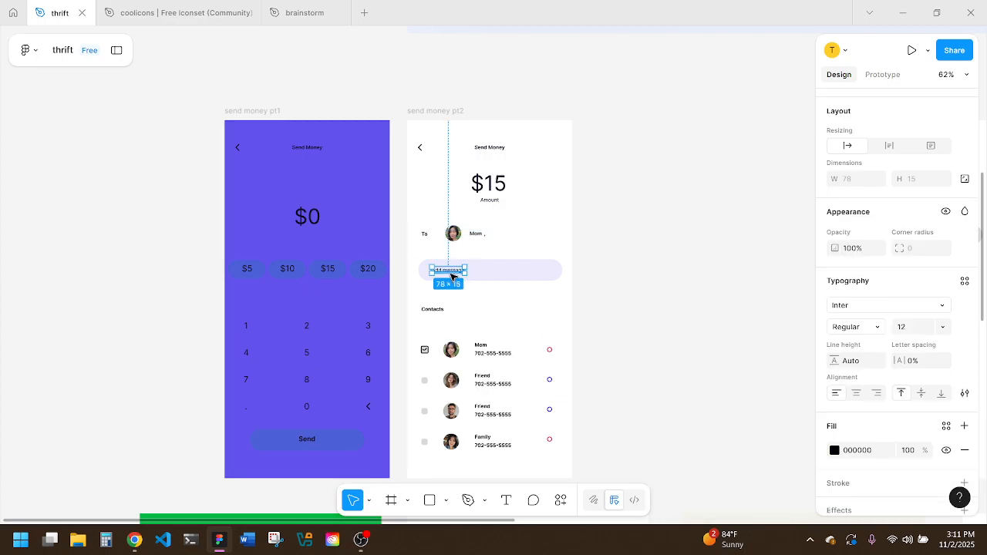
left_click(835, 450)
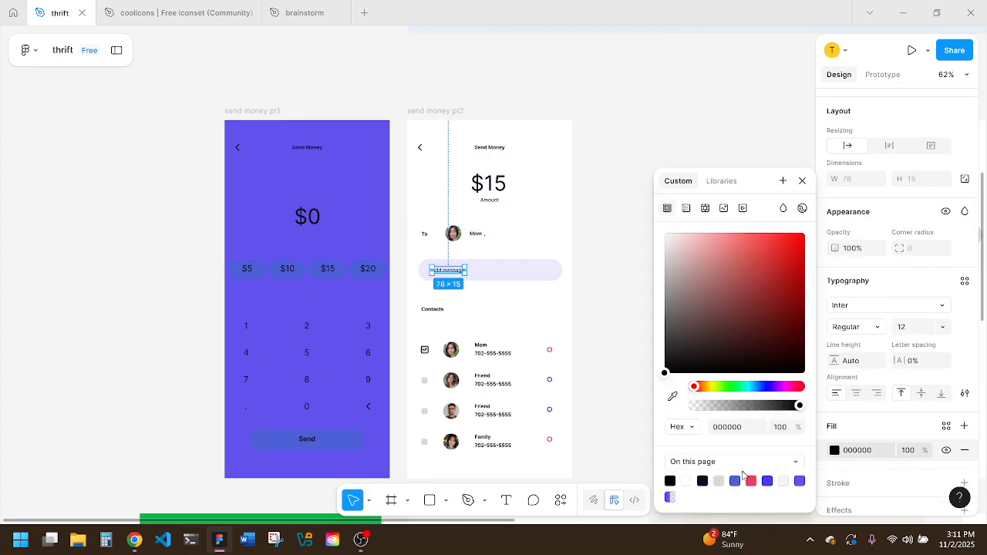
left_click(703, 480)
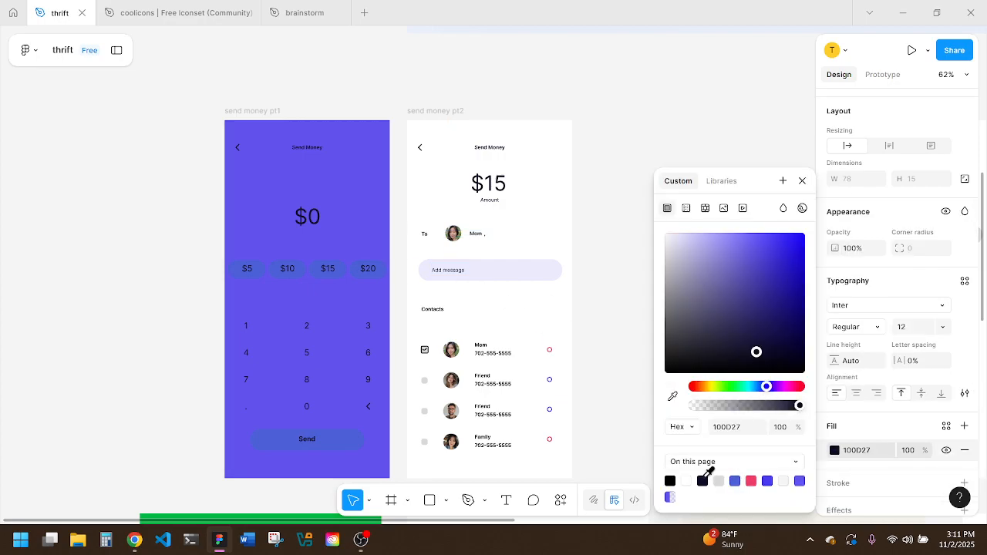
Step: Set the fill of the contacts' phone numbers and the Friend and Family labels in the contact list to 100D27
left_click(440, 311)
left_click_drag(487, 319, 510, 464)
scroll(856, 461, "down", 2)
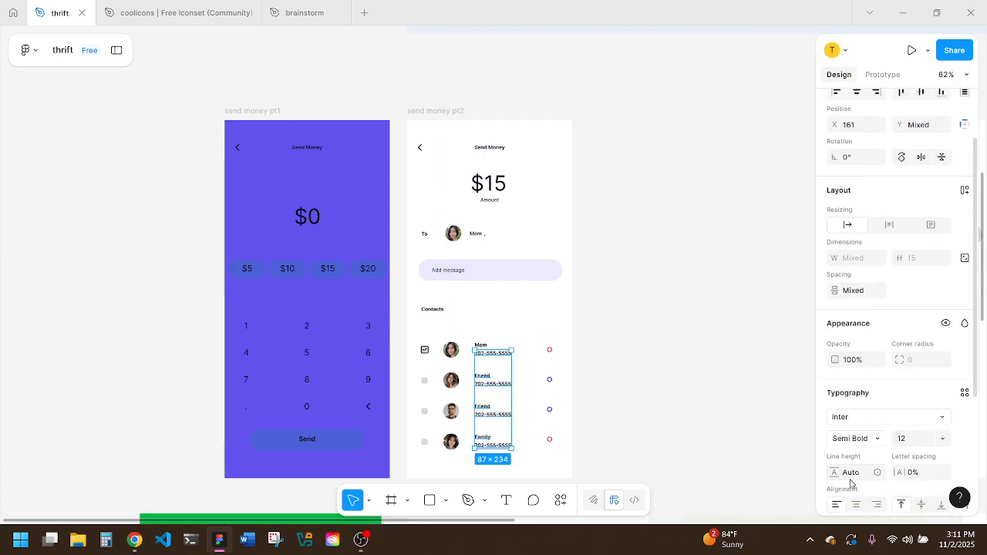
scroll(853, 485, "down", 2)
left_click(835, 459)
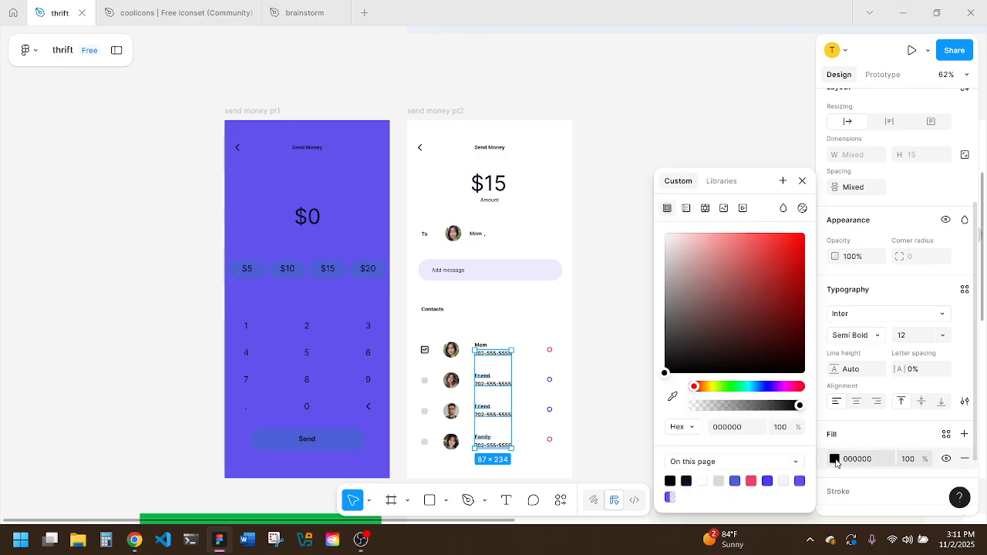
left_click(688, 480)
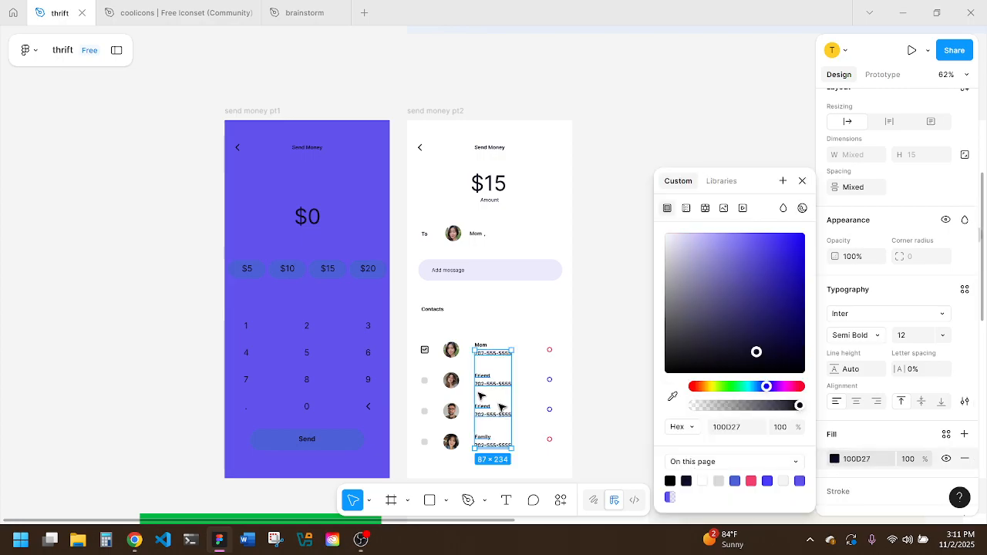
Step: Set the stroke of the checkbox icon in the Mom contact row to the blue 4D60D7
left_click(425, 351)
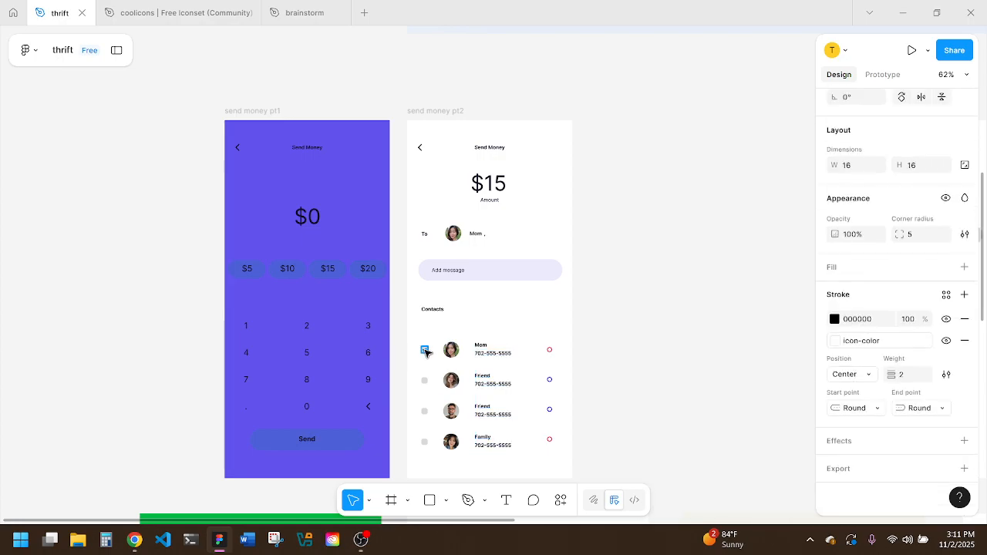
left_click(835, 320)
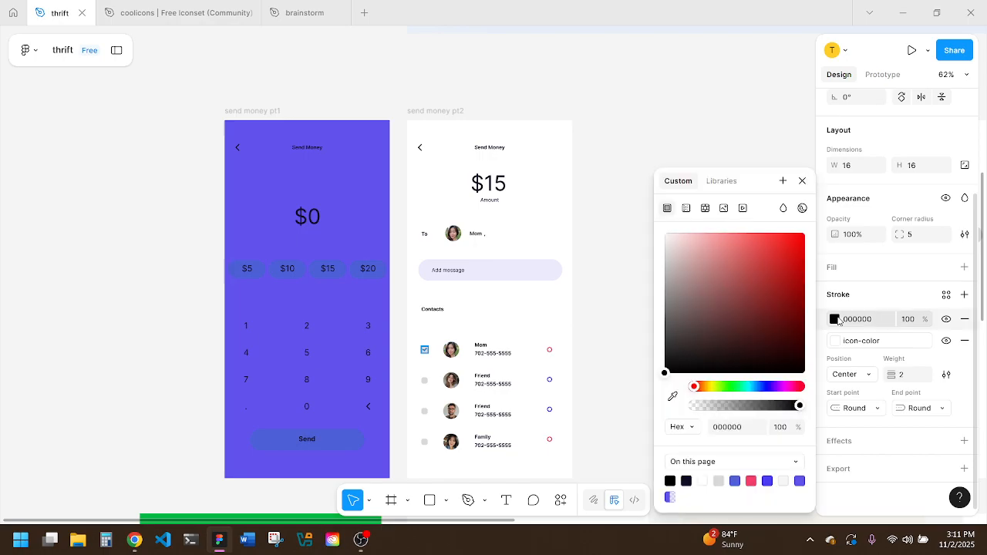
left_click(736, 479)
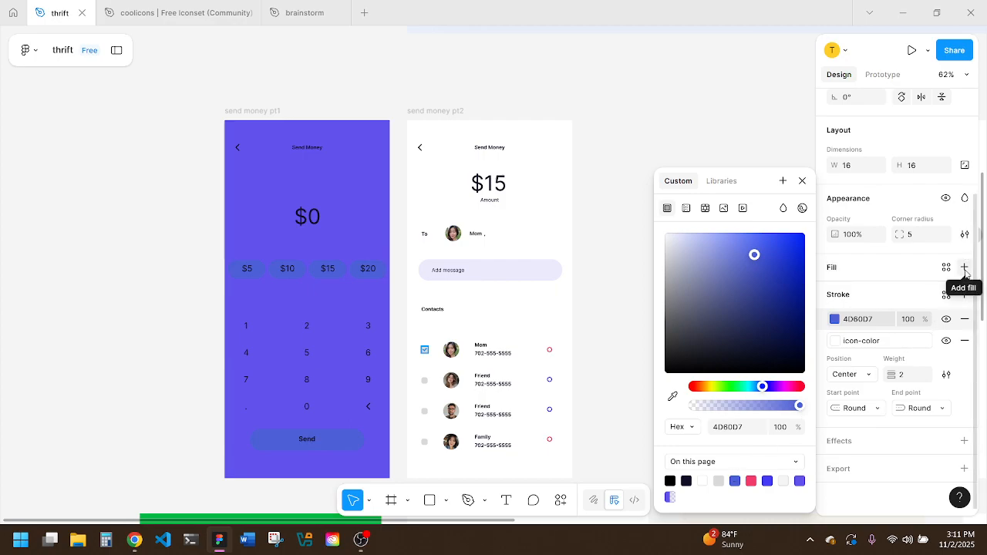
scroll(392, 379, "up", 5, "ctrl")
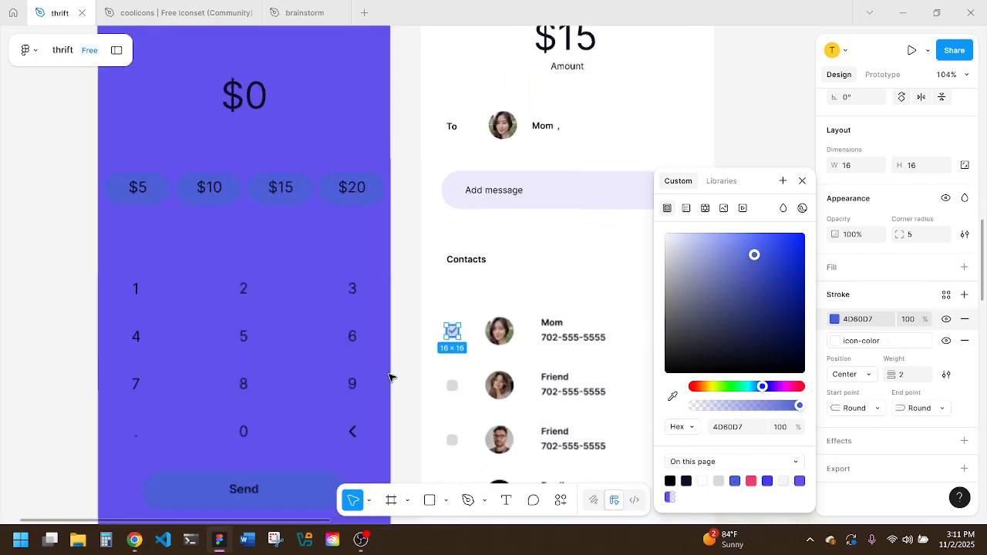
scroll(461, 346, "up", 5, "ctrl")
key("shift+backslash")
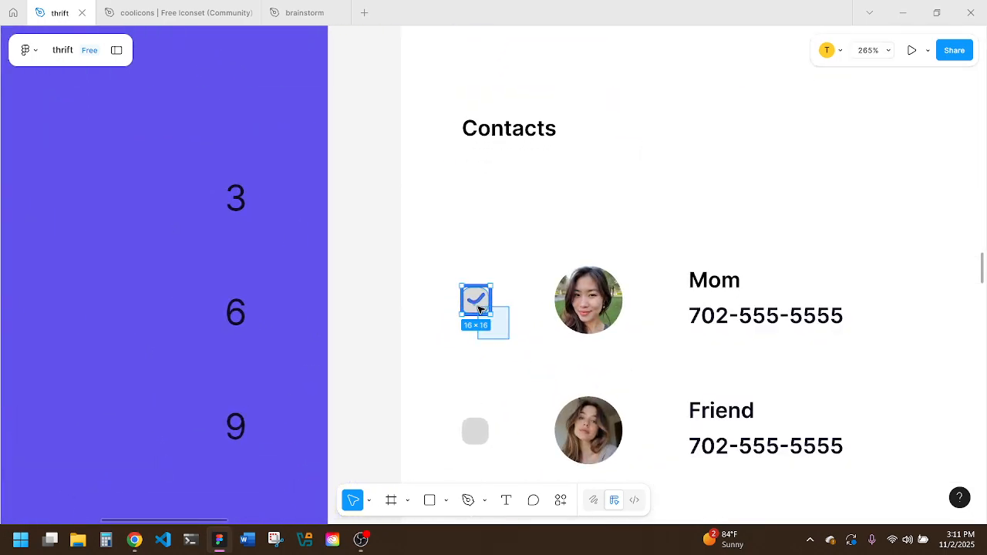
key("shift+backslash")
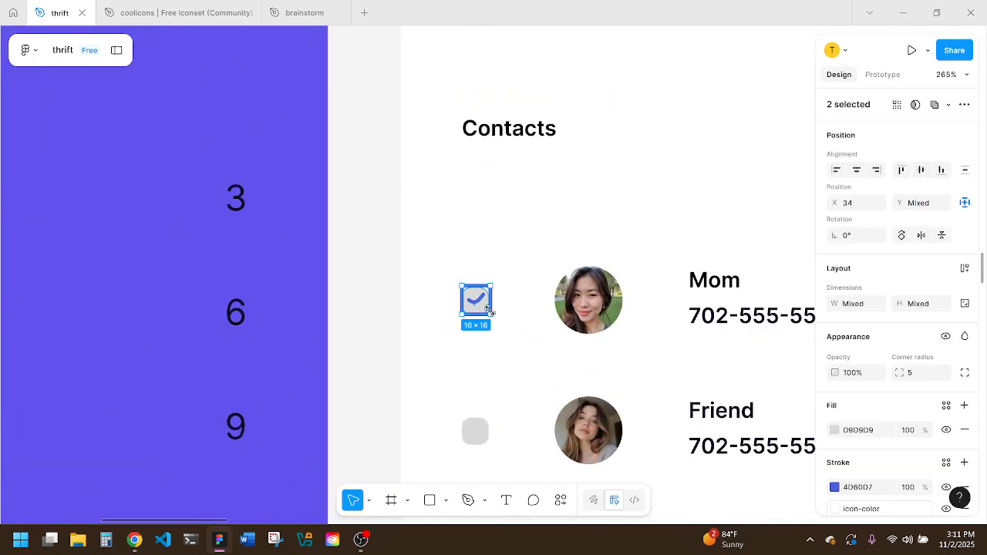
left_click_drag(491, 303, 488, 303)
key("ctrl+z")
left_click(519, 314)
Step: Send the checkbox icon in the Mom row behind its grey square and fill that square with 4D60D7
left_click(486, 303)
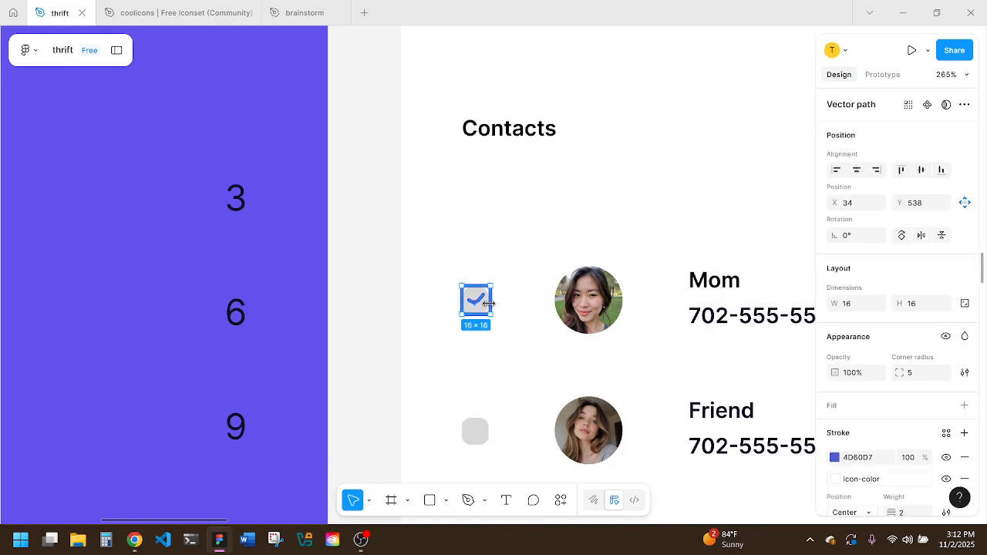
key("ctrl+[")
left_click(512, 310)
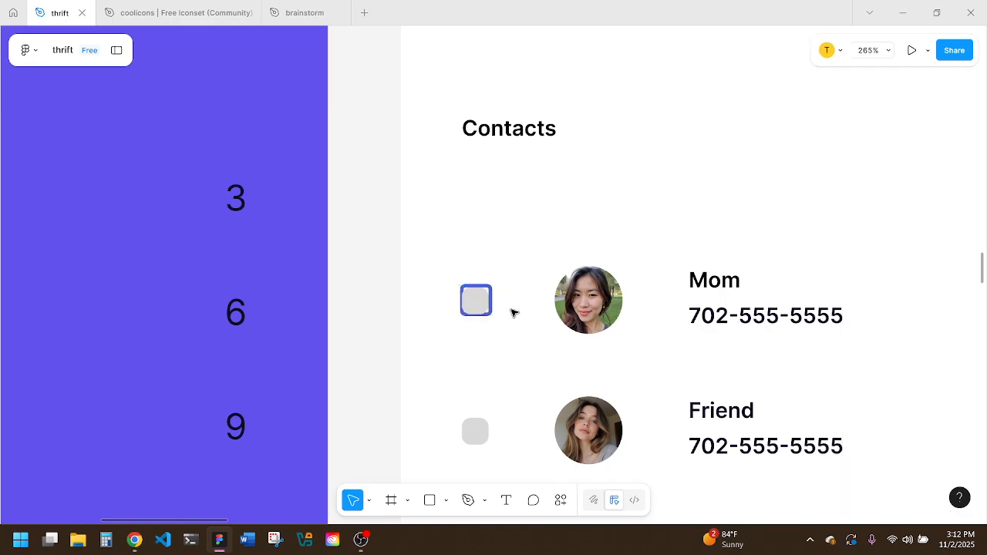
left_click(486, 305)
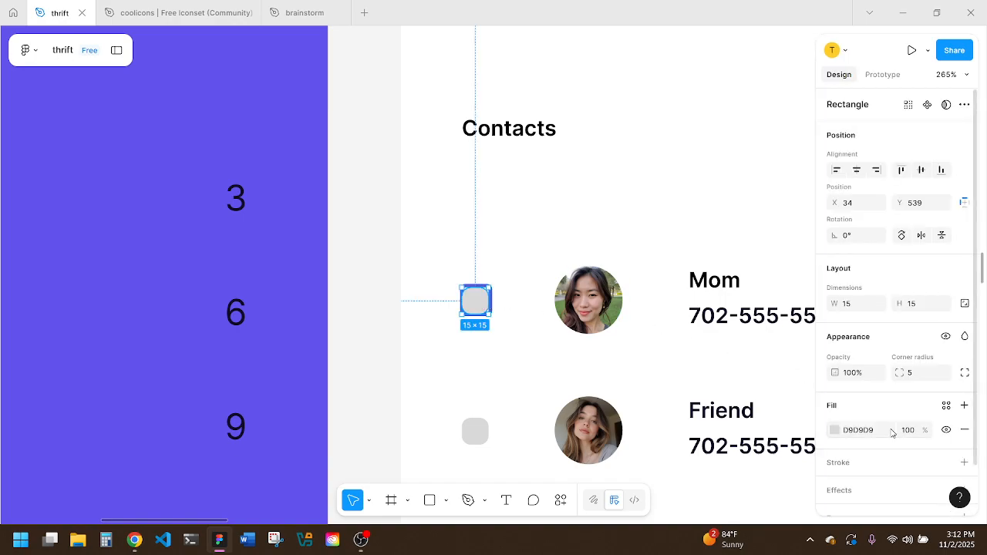
scroll(888, 429, "down", 1)
left_click(836, 400)
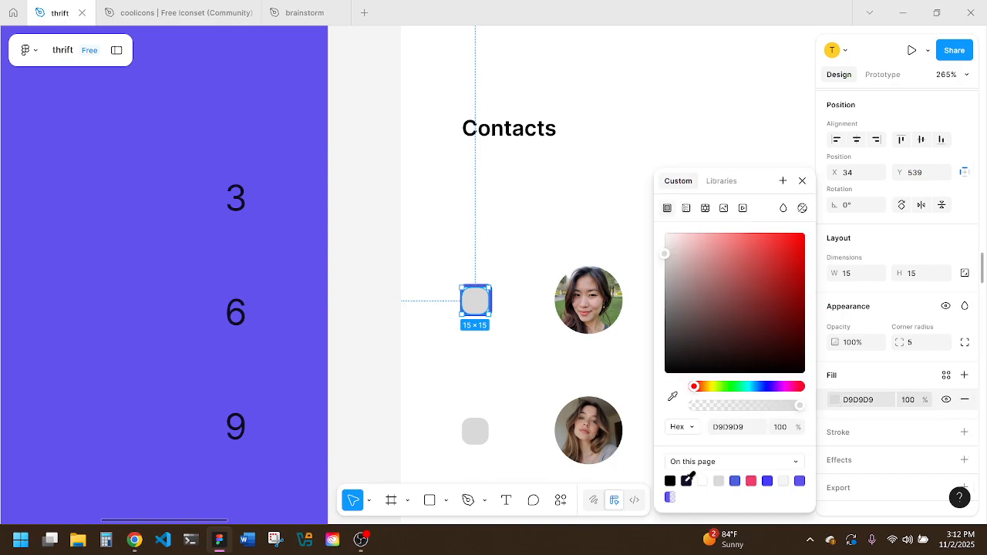
left_click(735, 480)
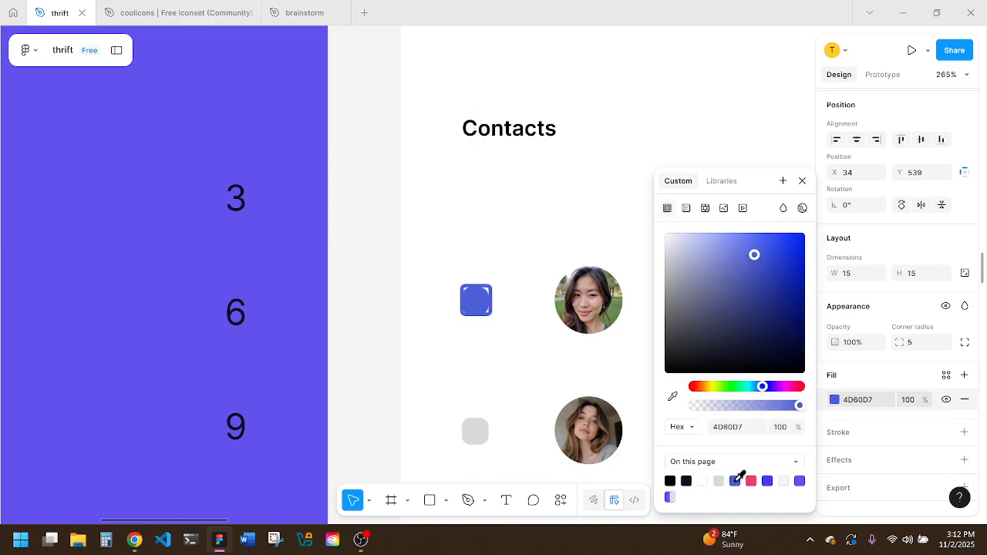
Step: Place the blue square in the Mom row behind the checkbox icon
left_click(507, 301)
left_click(492, 297)
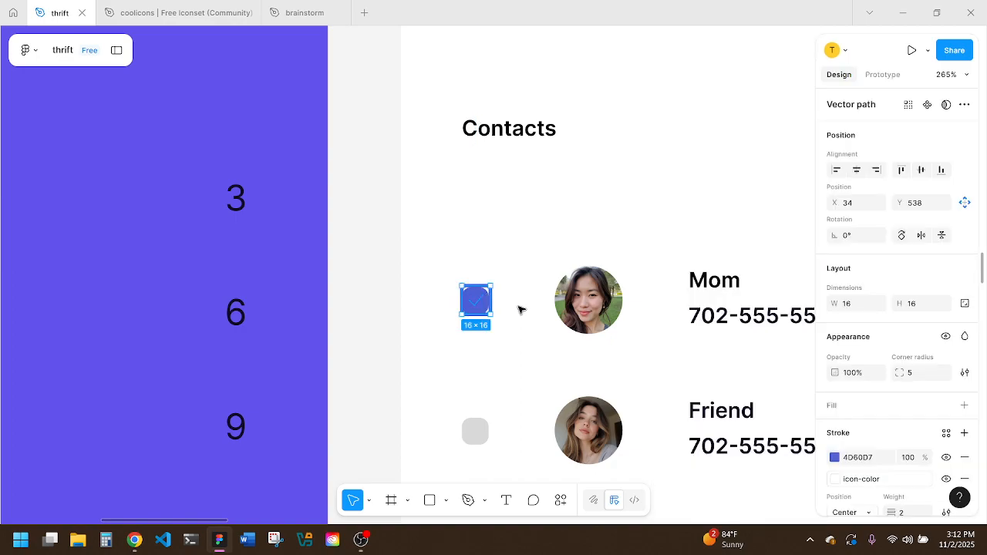
left_click(480, 298)
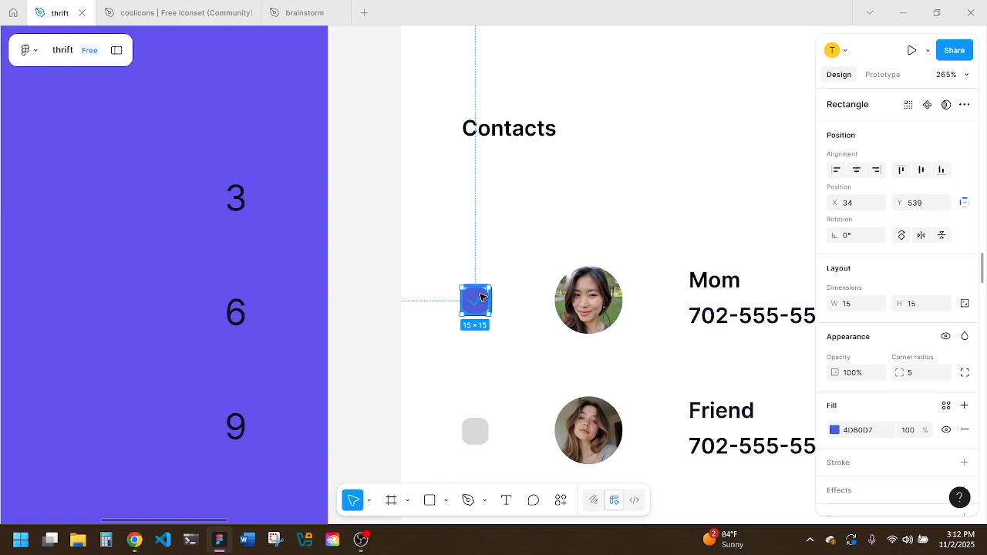
left_click(527, 311)
Step: Set the stroke of the checkbox icon vector in the Mom row to white FFFFFF
left_click(483, 302)
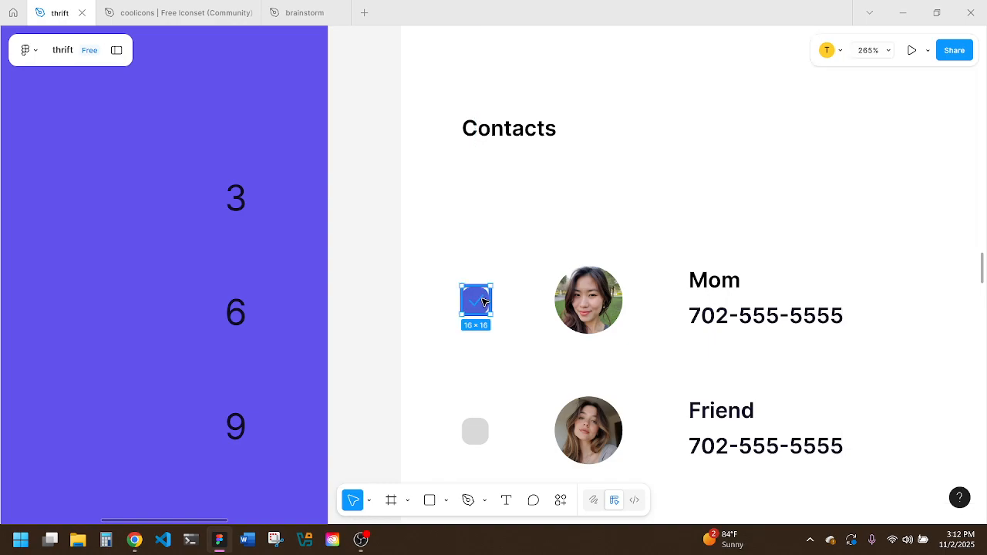
double_click(482, 302)
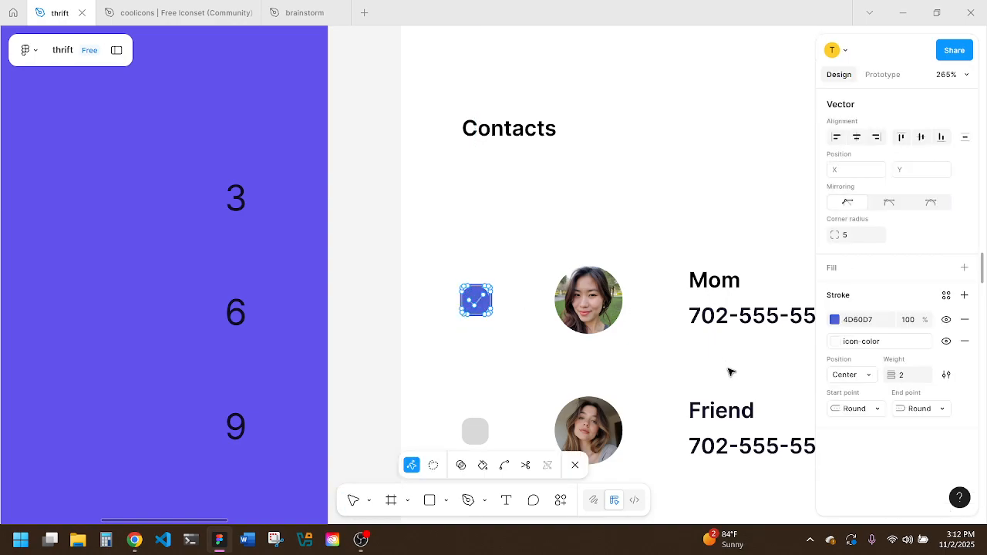
left_click(835, 320)
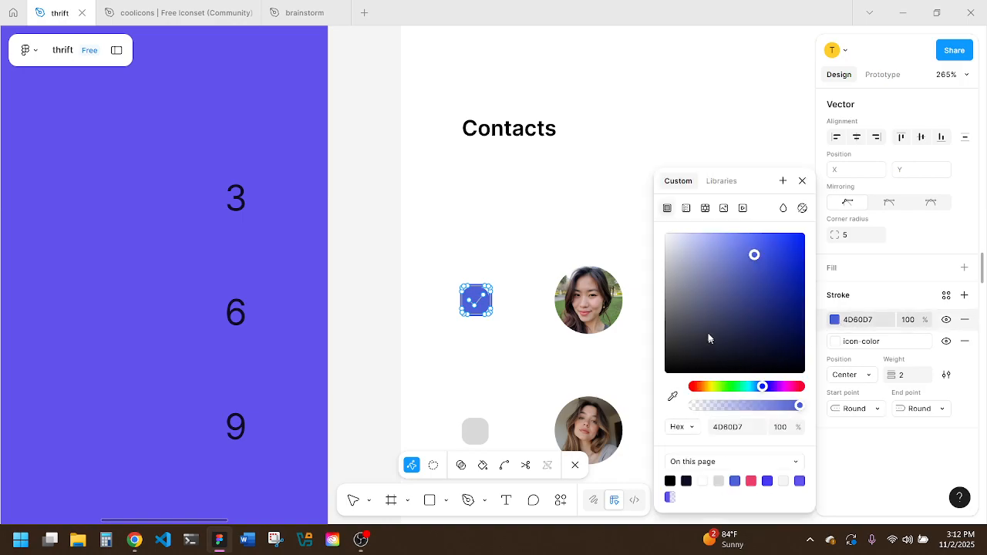
left_click_drag(719, 287, 624, 196)
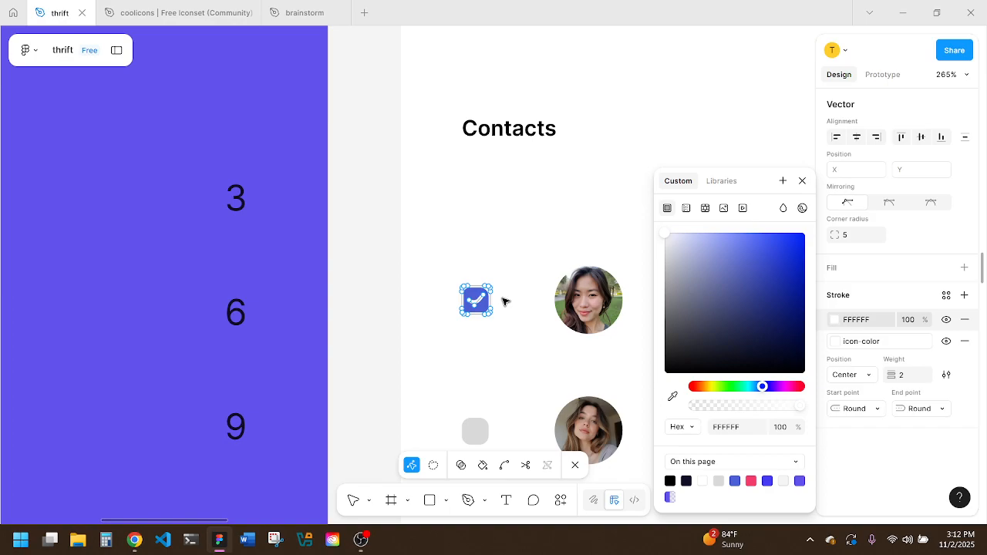
key("Escape")
scroll(509, 233, "down", 5)
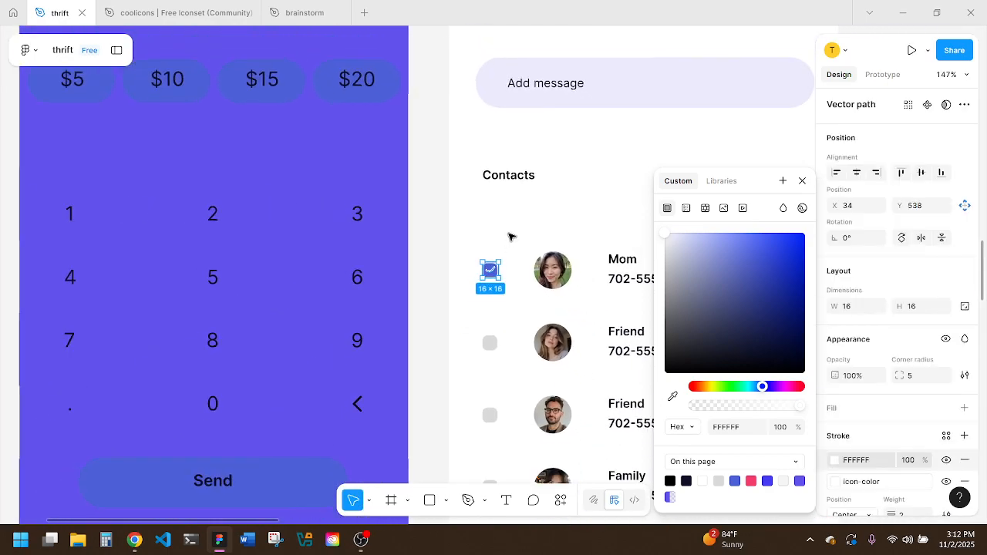
Step: Undo the recent stroke, fill and layer-order changes to the checkbox in the Mom row
key("Escape")
scroll(508, 234, "down", 2)
key("ctrl+z")
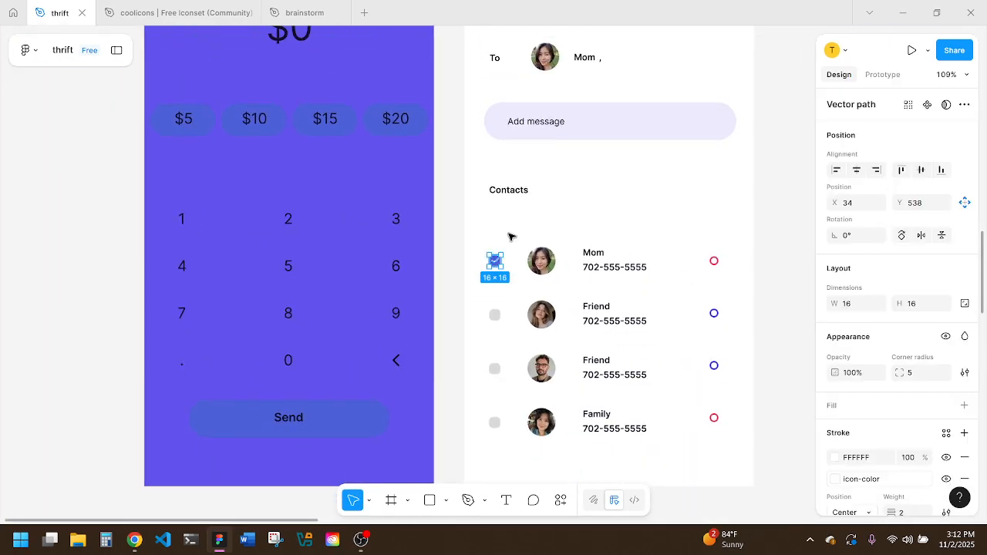
key("ctrl+z")
key("ctrl+z")
key("ctrl+z")
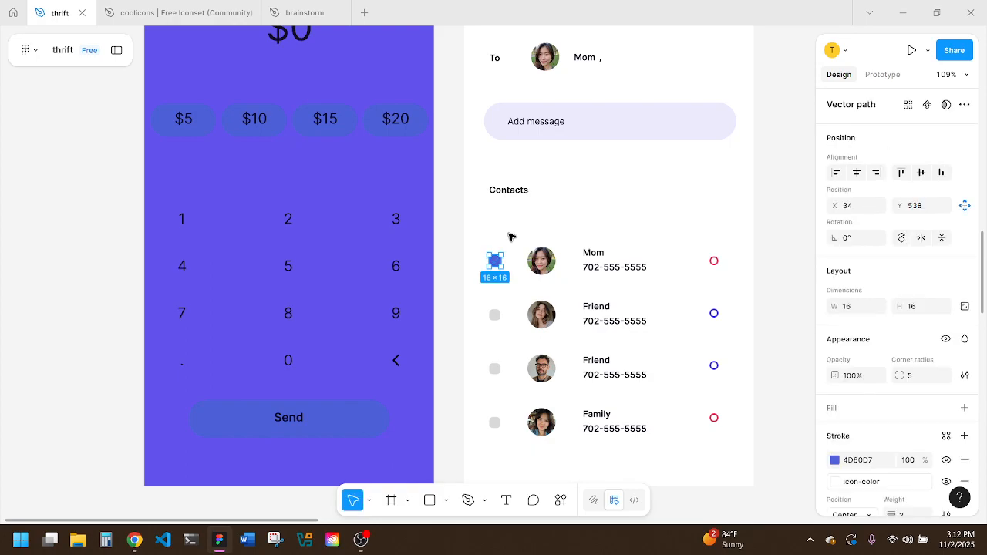
key("ctrl+z")
key("ctrl+z")
key("ctrl+z")
key("ctrl+z")
key("ctrl+z")
key("ctrl+z")
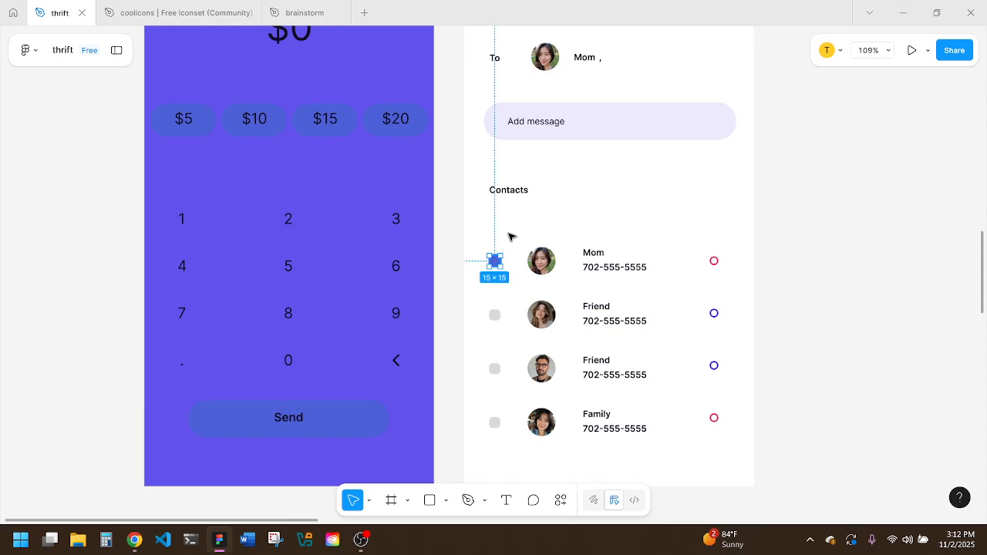
key("ctrl+z")
key("ctrl+shift+z")
key("ctrl+shift+z")
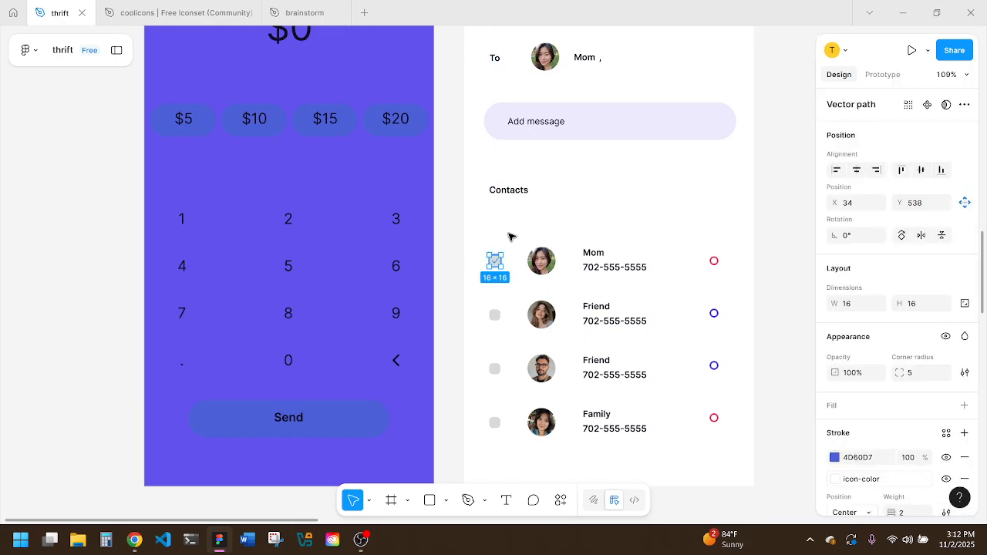
key("ctrl+z")
key("ctrl+z")
key("ctrl+z")
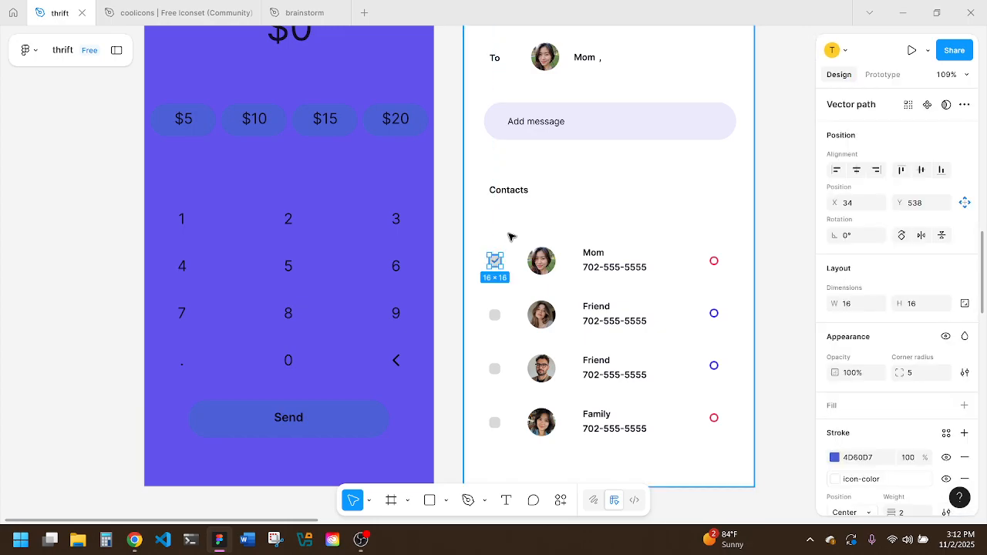
key("Escape")
Step: Set the corner radius of the grey square behind the Mom row's checkbox icon to 0 and its fill to 4D60D7
scroll(508, 237, "down", 3)
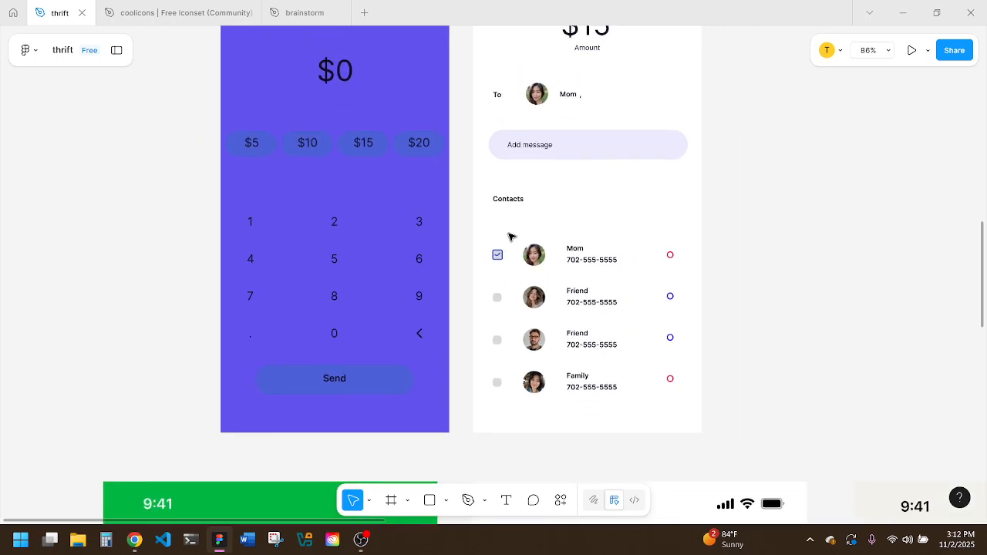
scroll(508, 237, "down", 4)
scroll(509, 237, "down", 2)
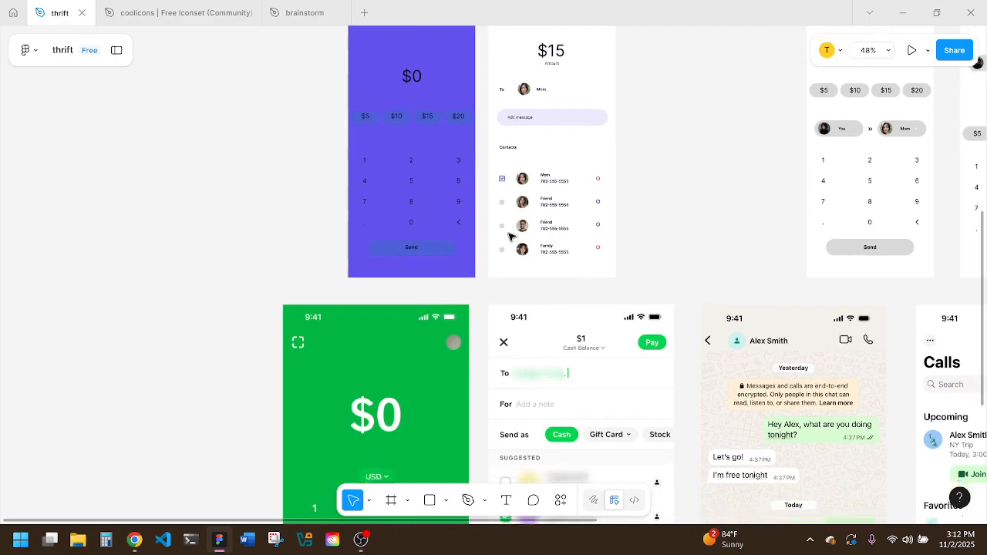
scroll(508, 236, "down", 2)
scroll(509, 237, "up", 3)
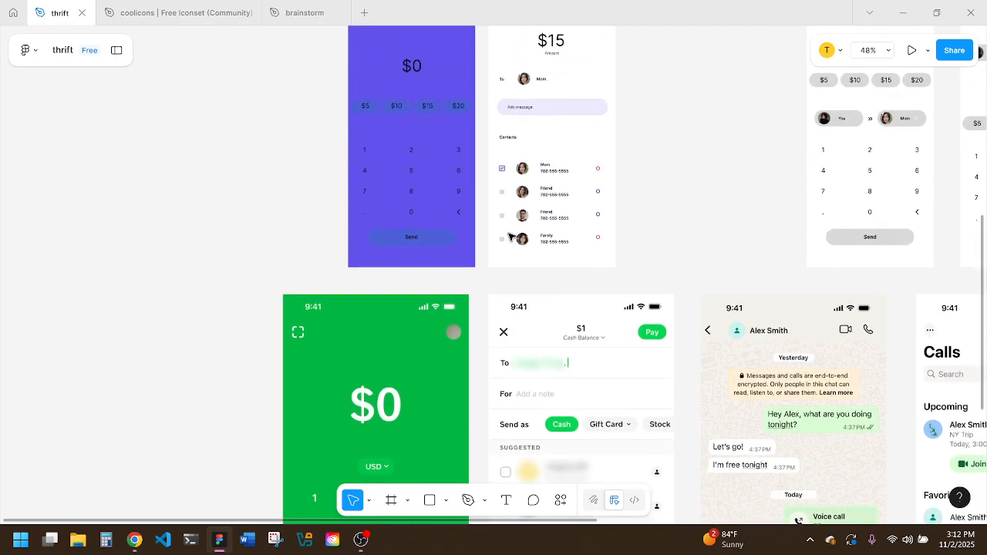
scroll(508, 169, "up", 5)
scroll(509, 171, "up", 5)
left_click(495, 169)
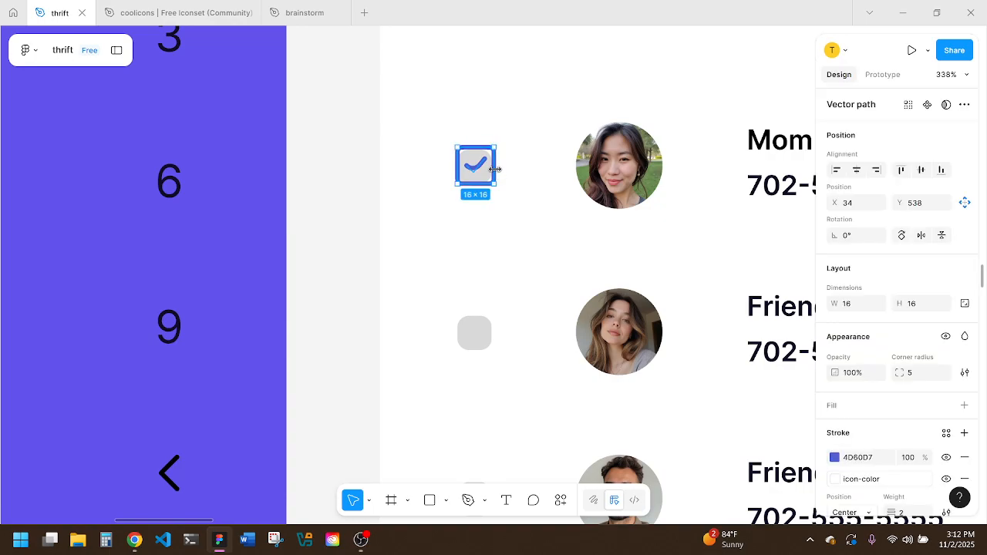
left_click(487, 170)
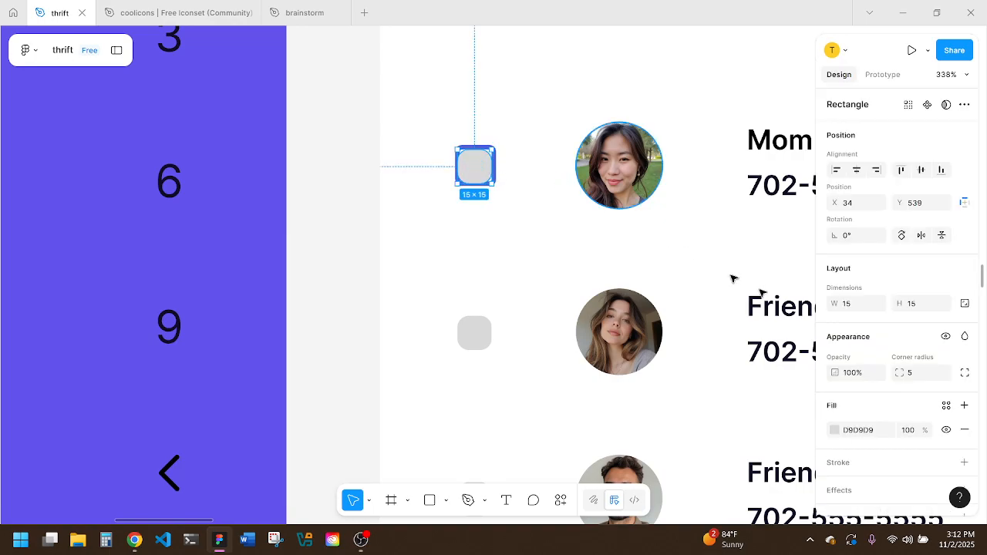
type("0")
key("Return")
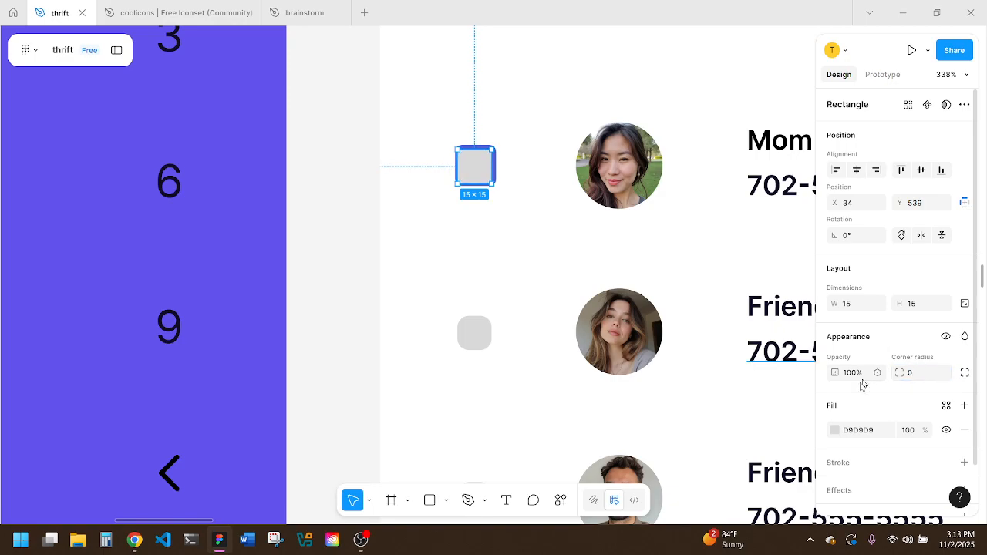
left_click(834, 429)
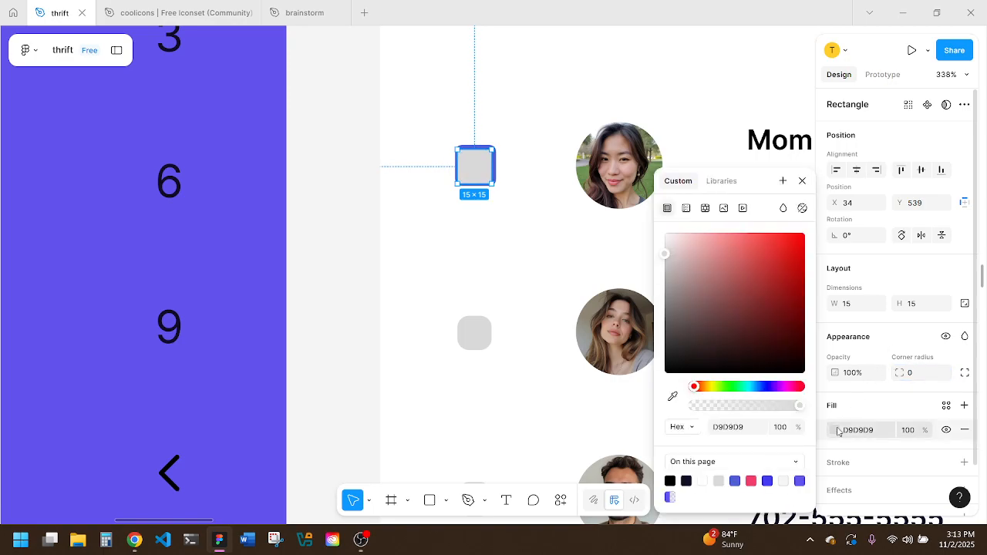
left_click(737, 479)
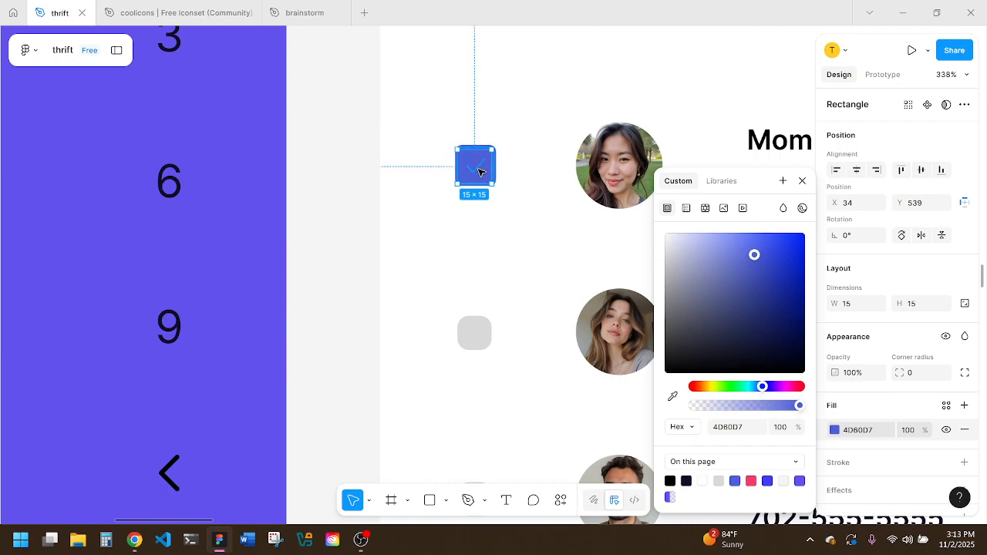
Step: Set the stroke of the checkbox icon in the Mom row to white FFFFFF
left_click(479, 171)
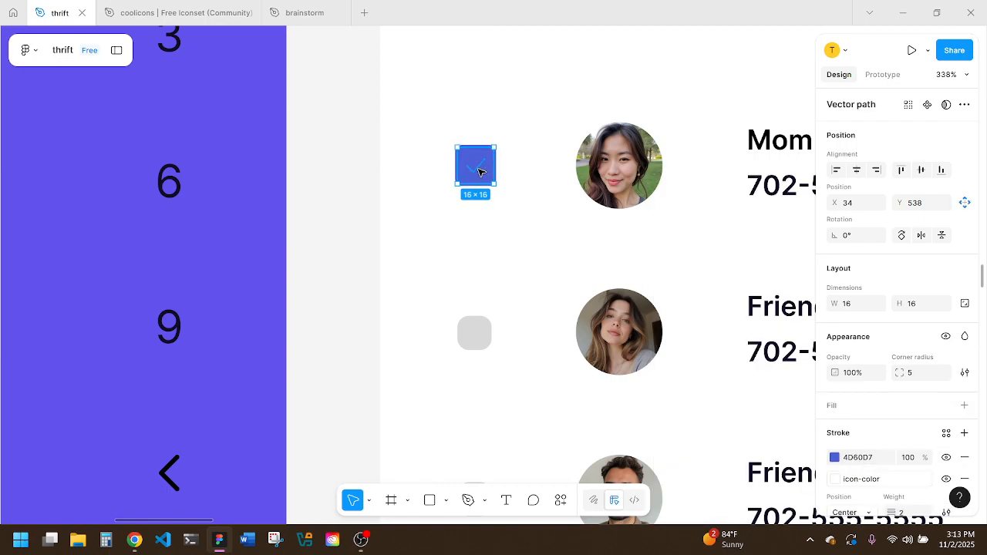
left_click(835, 458)
left_click_drag(679, 247, 653, 227)
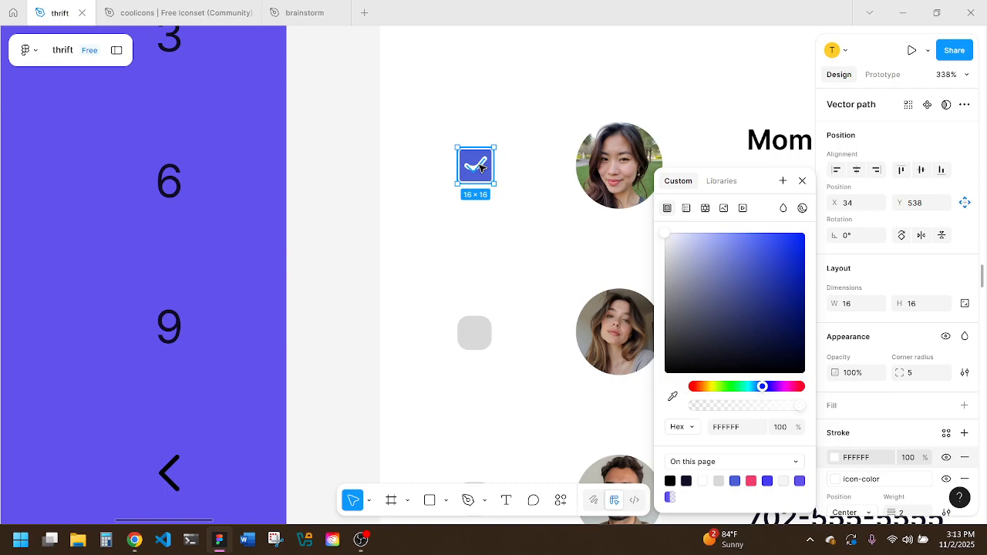
double_click(479, 167)
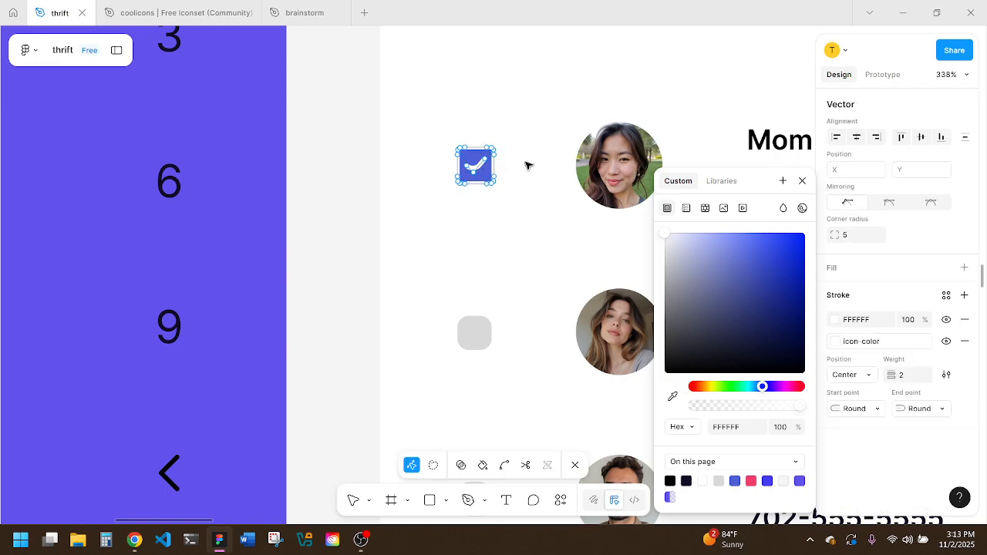
key("Escape")
key("Escape")
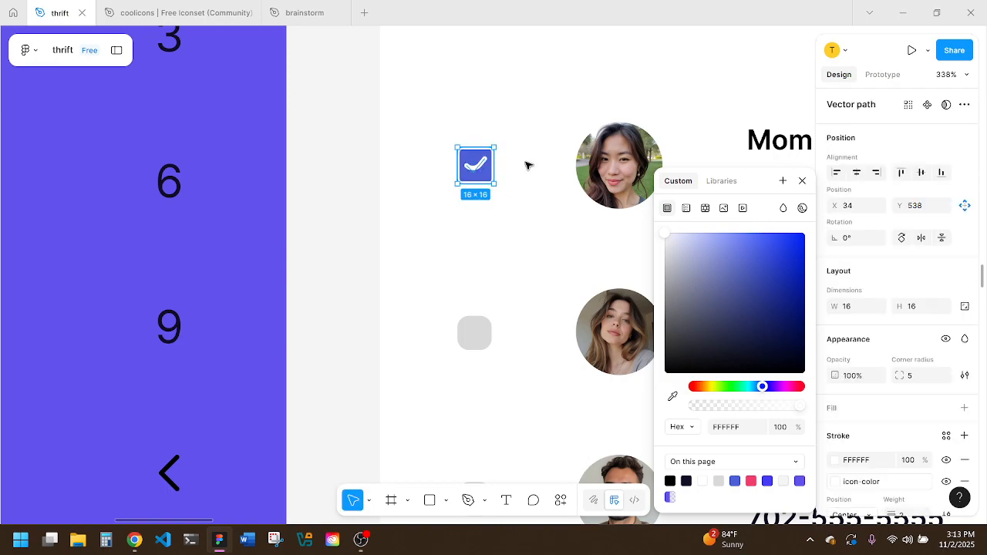
scroll(527, 165, "down", 5)
scroll(527, 165, "down", 5)
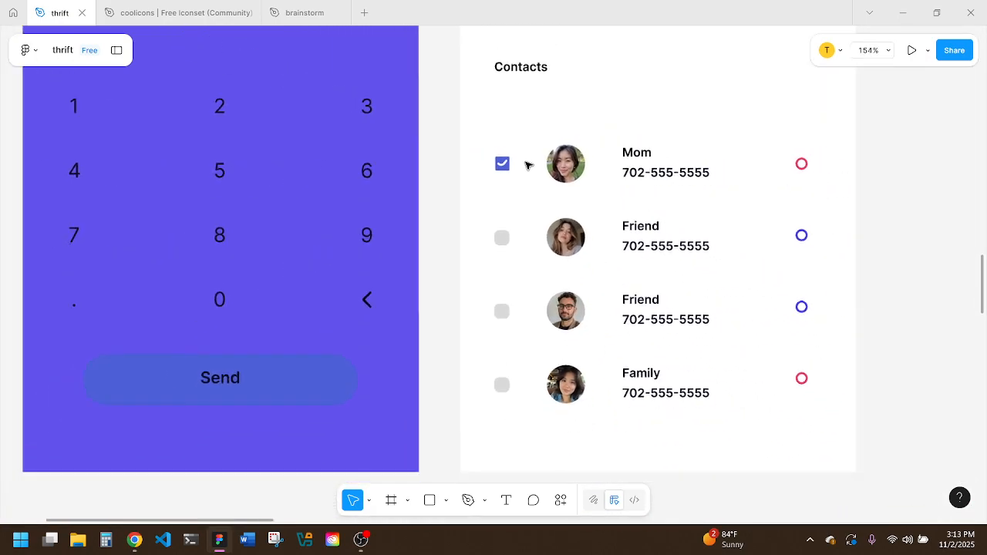
Step: Switch to the coolicons file and copy the Checkbox_Check icon from its Interface section
left_click(179, 14)
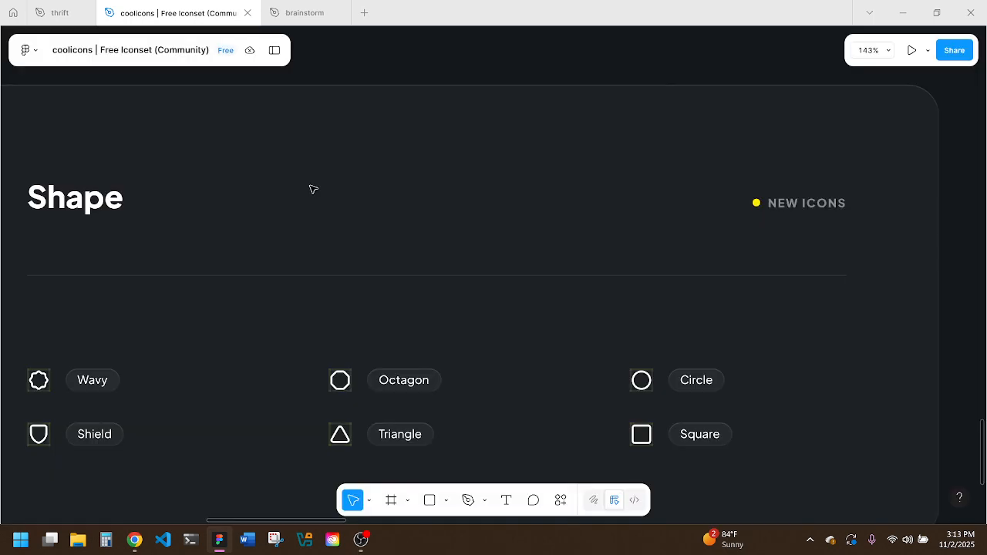
scroll(402, 301, "down", 4)
scroll(402, 301, "up", 15)
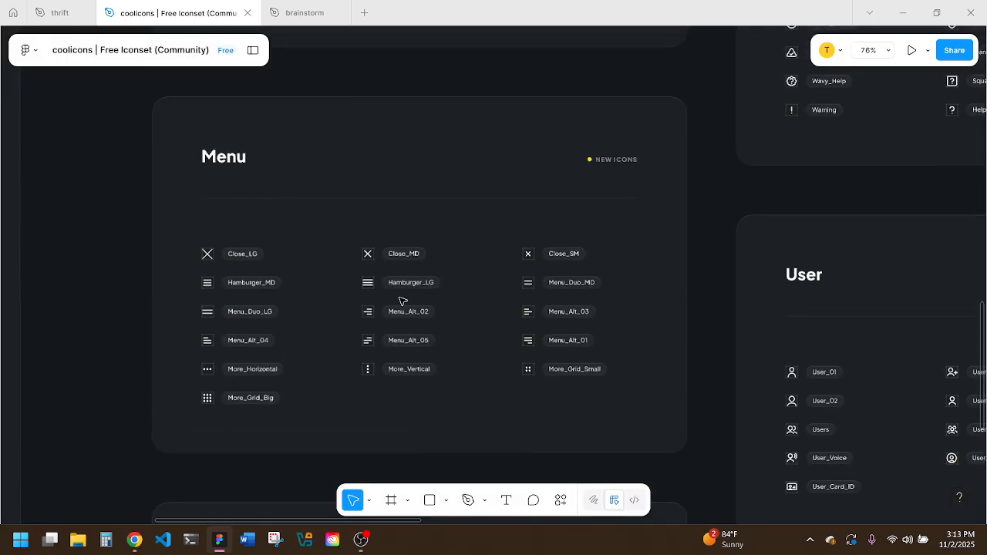
scroll(400, 301, "up", 2)
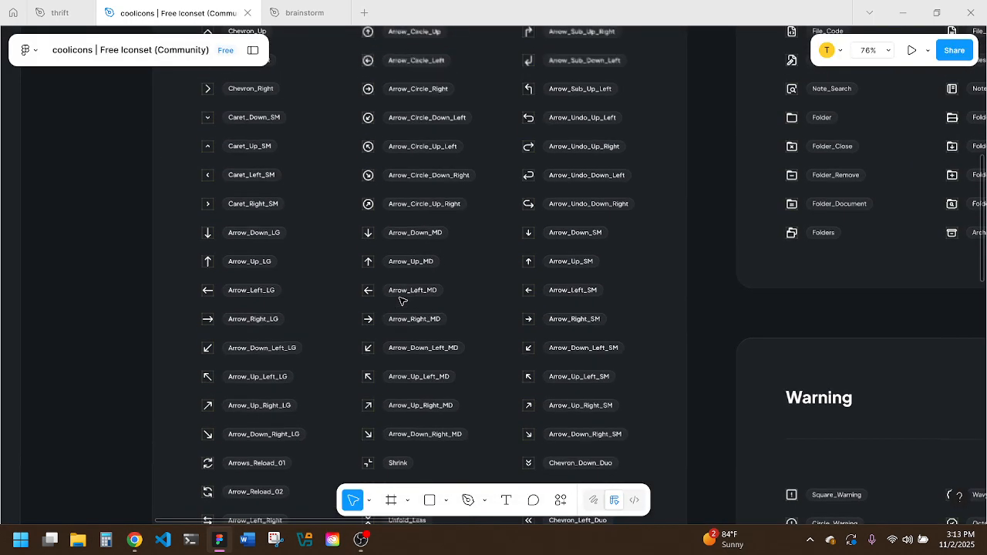
scroll(400, 300, "down", 3)
scroll(402, 301, "up", 3)
scroll(402, 301, "right", 10)
scroll(401, 301, "right", 7)
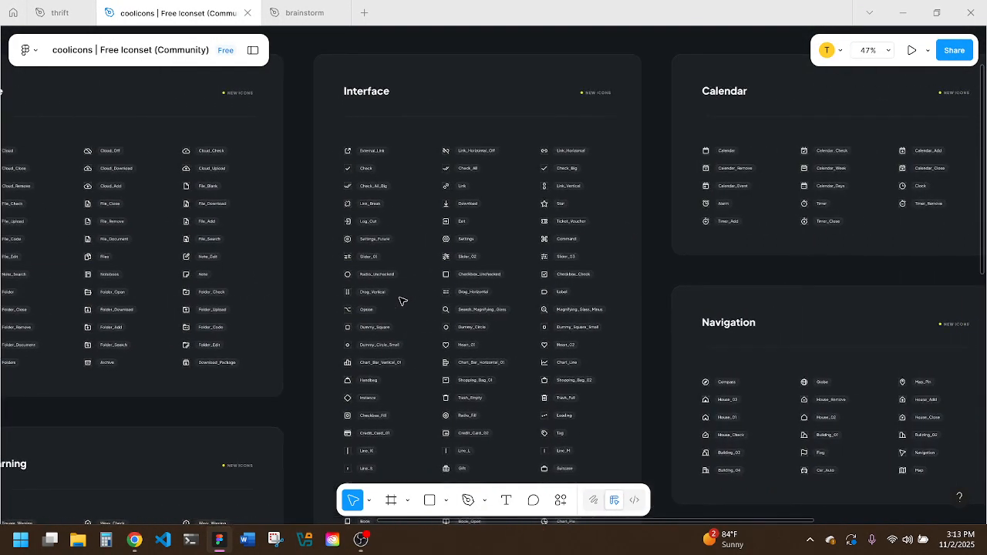
scroll(401, 301, "down", 1)
scroll(400, 301, "up", 2)
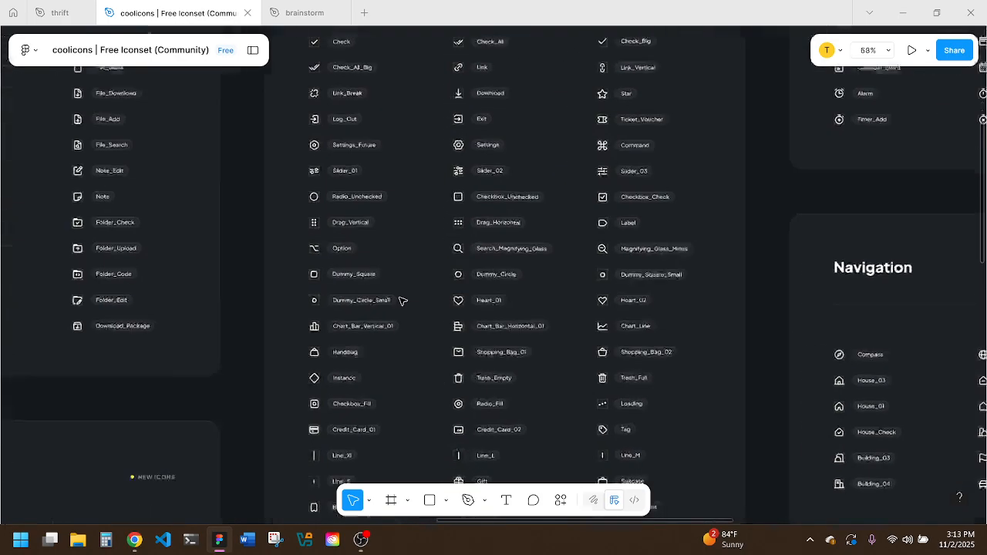
scroll(401, 301, "up", 1)
scroll(401, 301, "up", 3)
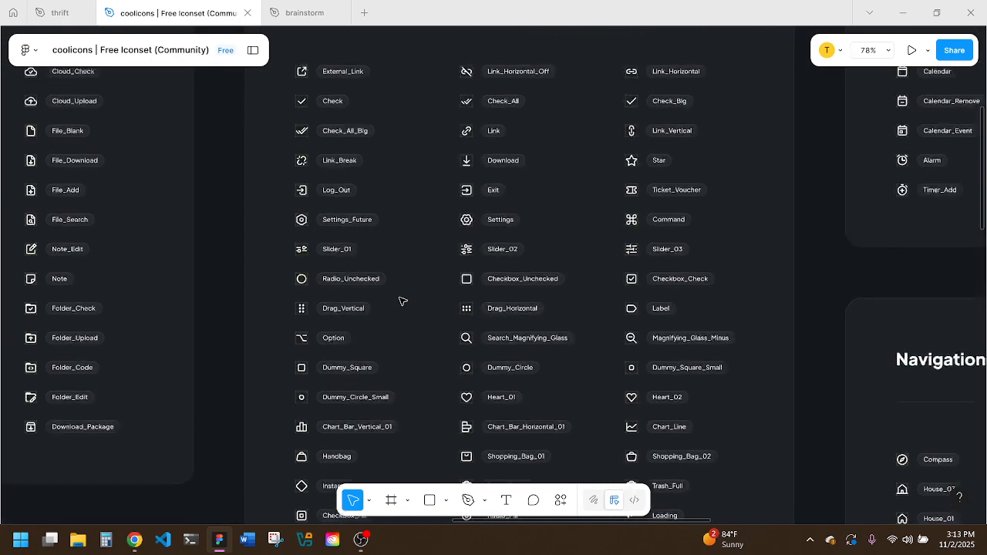
left_click(634, 283)
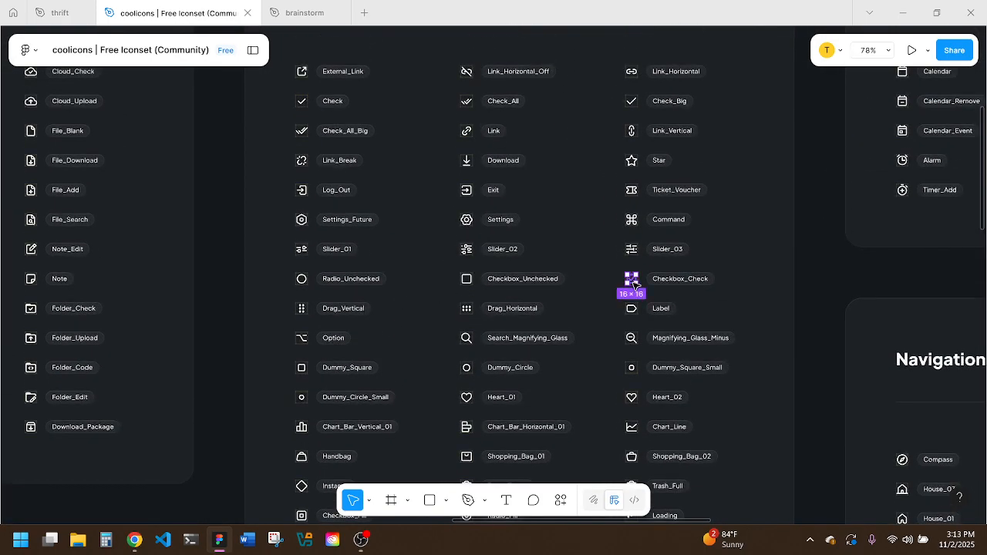
Step: Back in the thrift file, replace the Mom row's checkbox icon with the copied Checkbox_Check icon, placed over the blue square
left_click(70, 16)
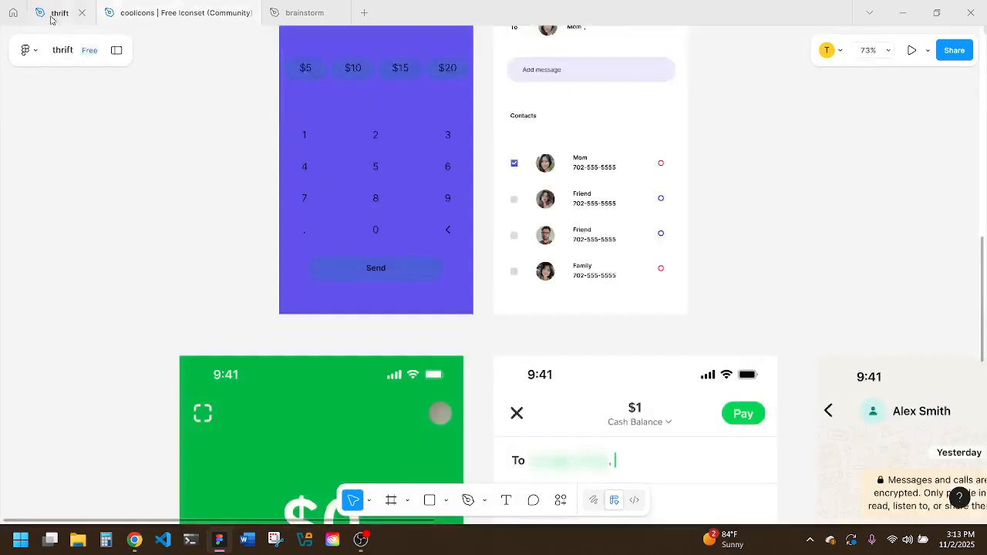
scroll(523, 168, "up", 5)
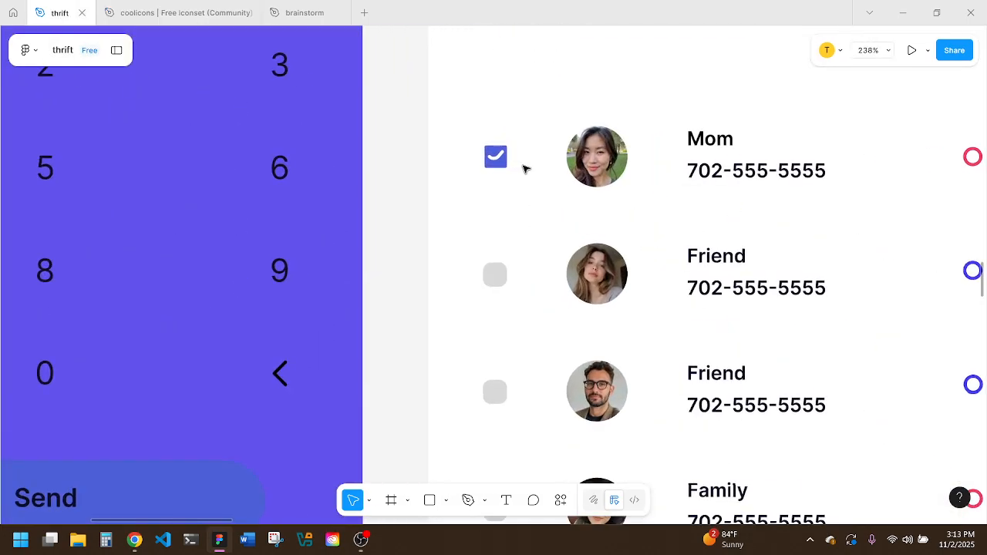
left_click(504, 160)
key("Delete")
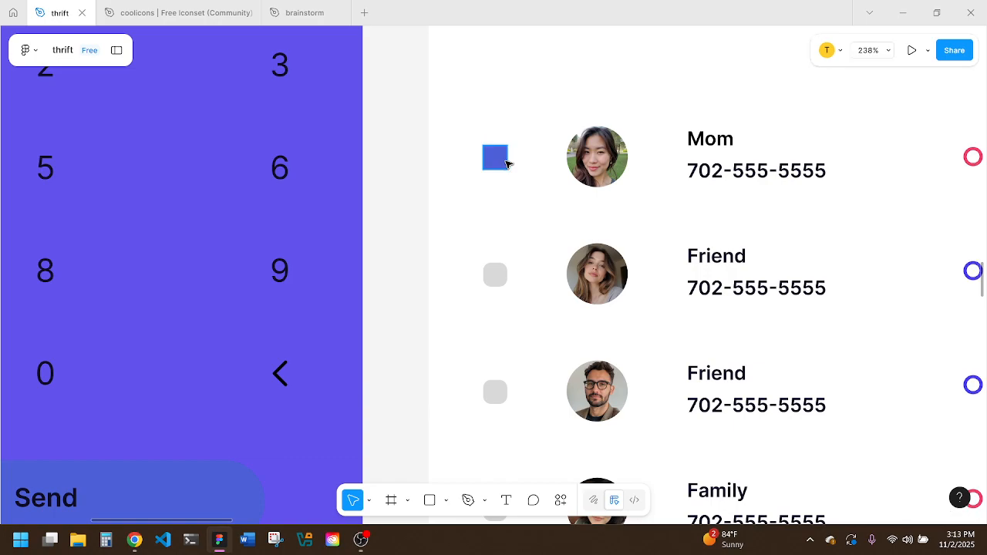
key("ctrl+v")
left_click_drag(495, 284, 500, 162)
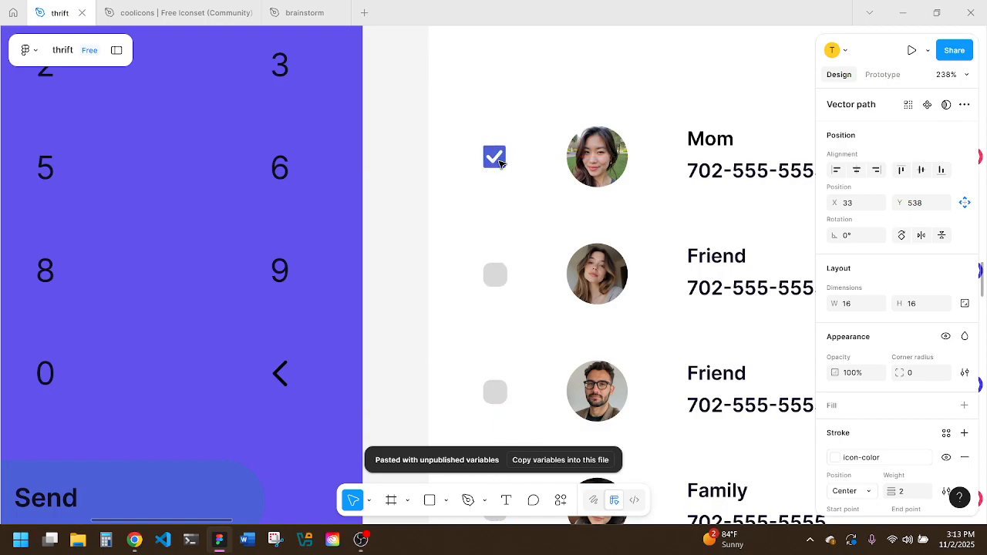
left_click(518, 194)
Step: Set the corner radius of the three grey checkboxes in the Friend and Family rows to 0
scroll(519, 194, "down", 4)
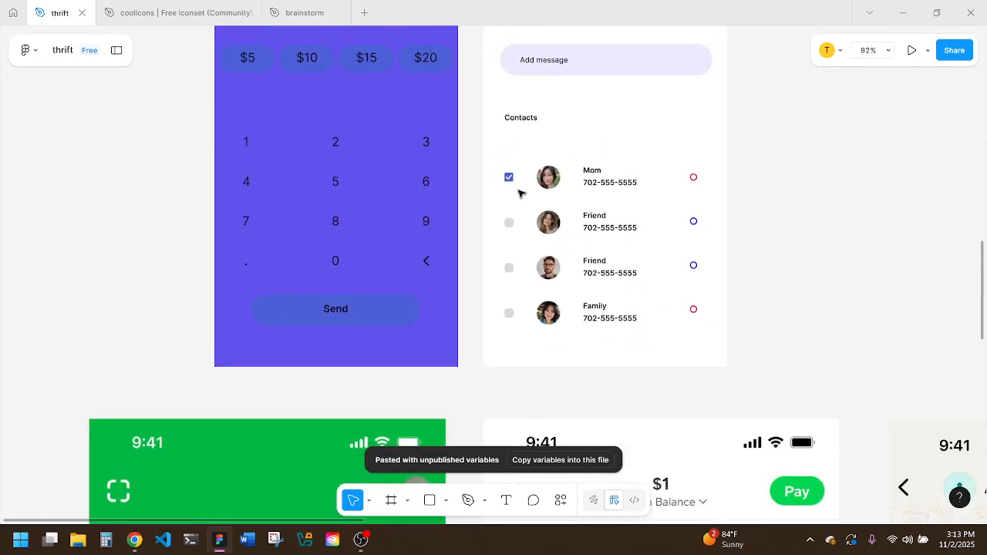
scroll(524, 219, "down", 1)
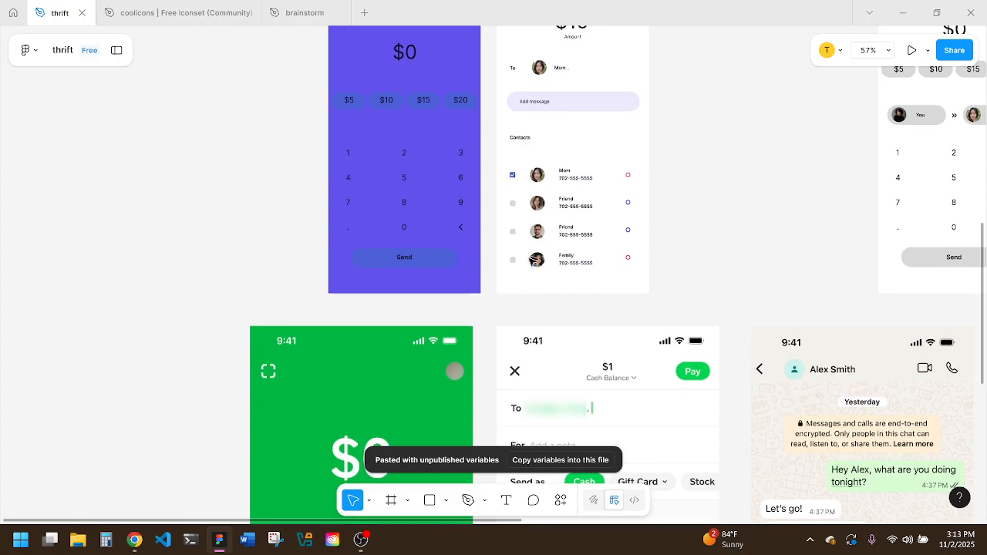
left_click_drag(515, 275, 503, 193)
left_click(925, 407)
type("0")
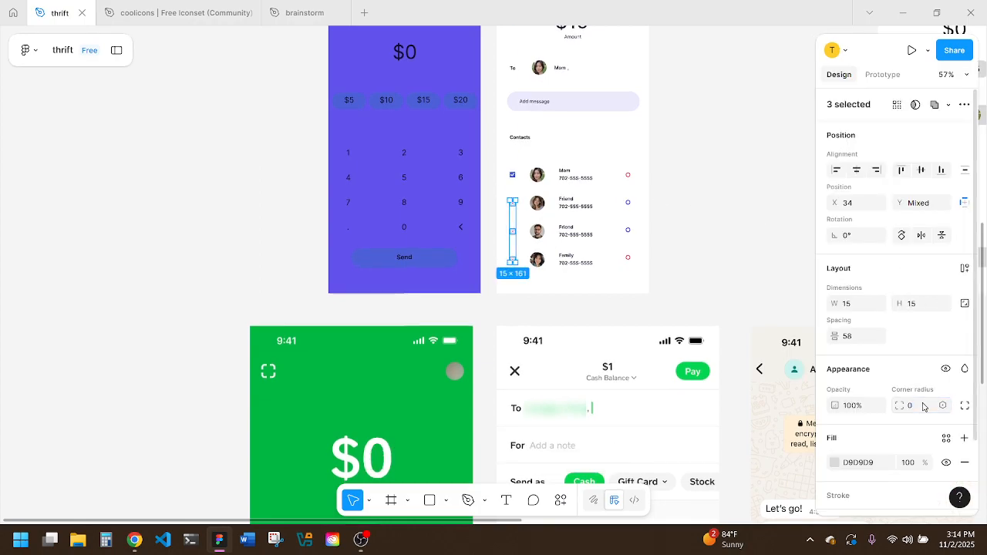
left_click(720, 208)
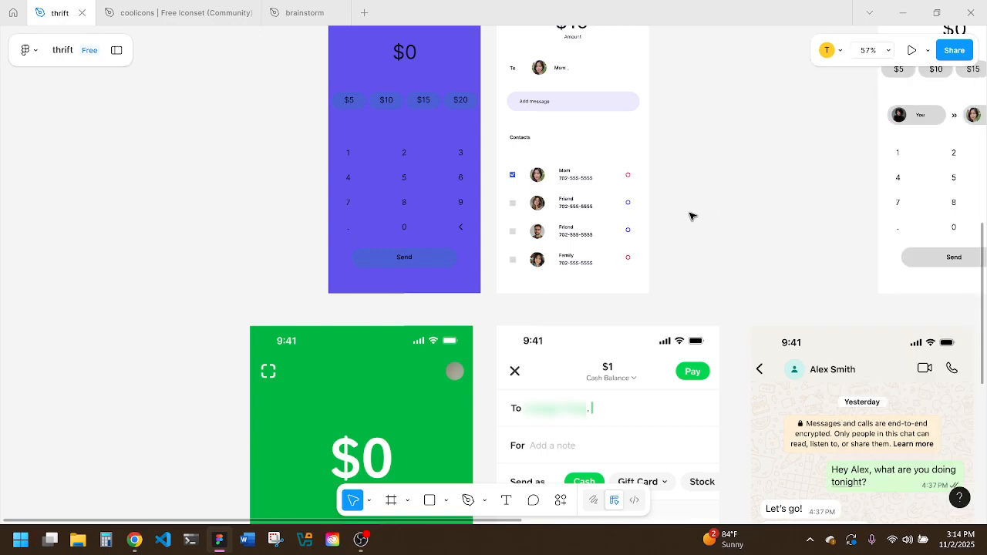
Step: Give the three grey checkboxes below the Mom row a corner radius of 2
scroll(689, 216, "down", 2)
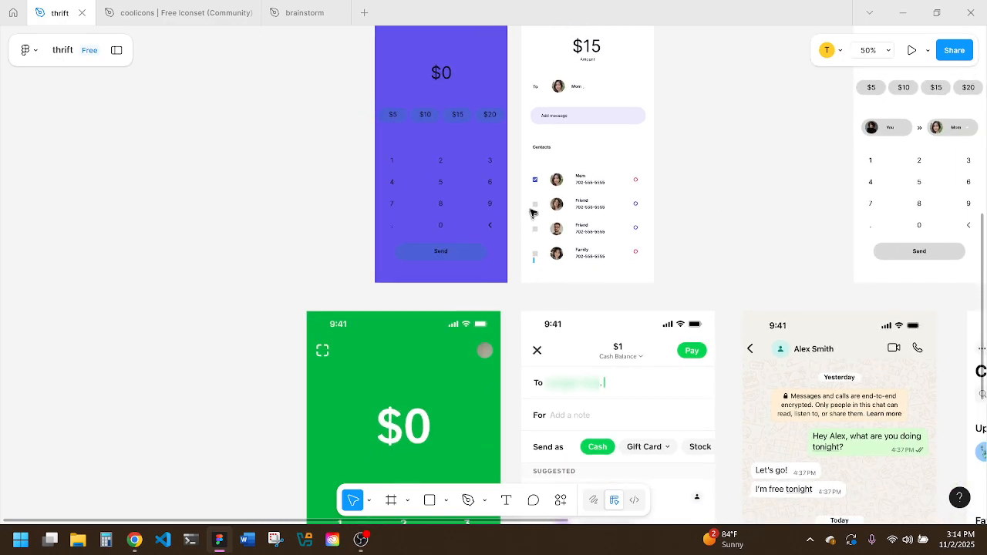
left_click_drag(531, 216, 524, 201)
left_click(916, 404)
key("Return")
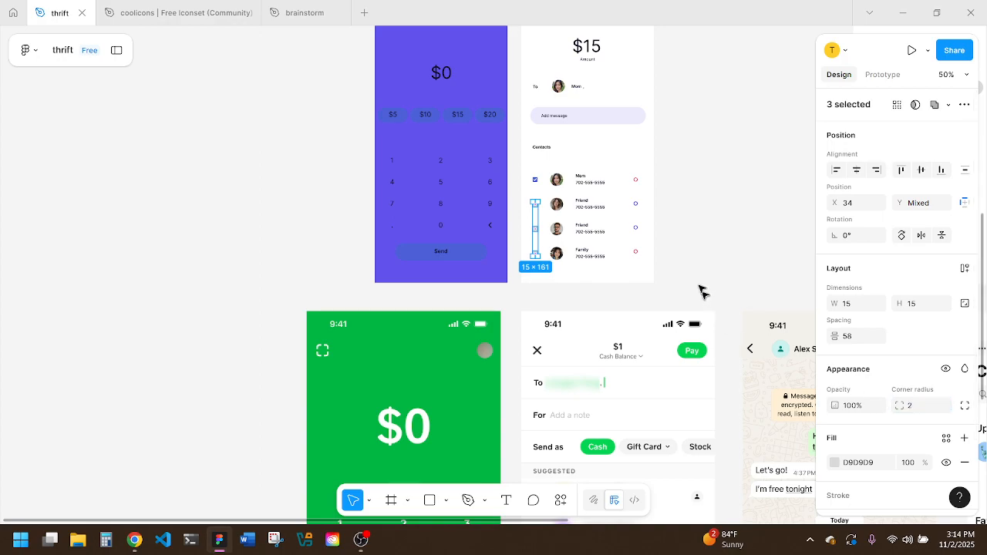
Step: Preview the send money pt2 frame as a phone prototype, and return to the thrift design file
left_click(680, 185)
scroll(680, 185, "up", 2)
left_click(540, 71)
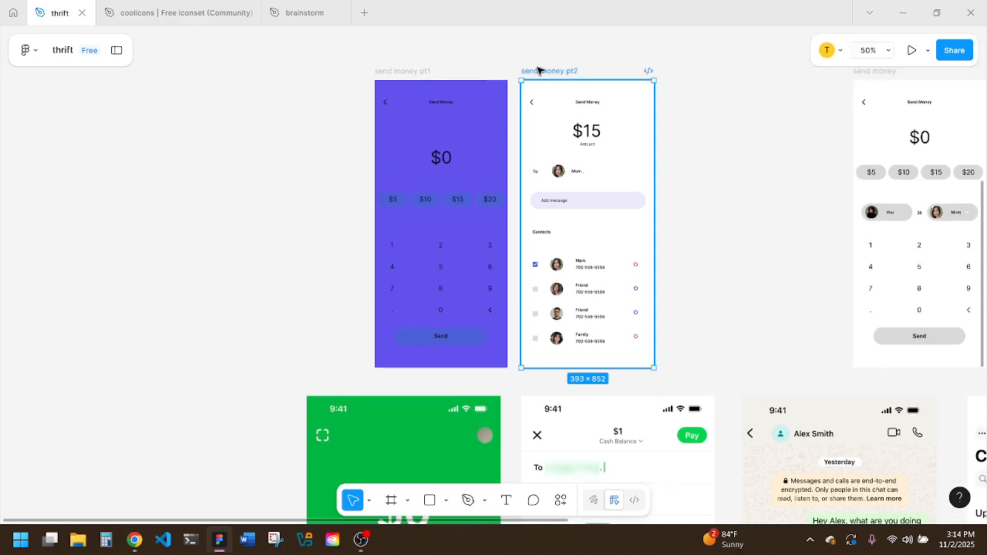
left_click(910, 50)
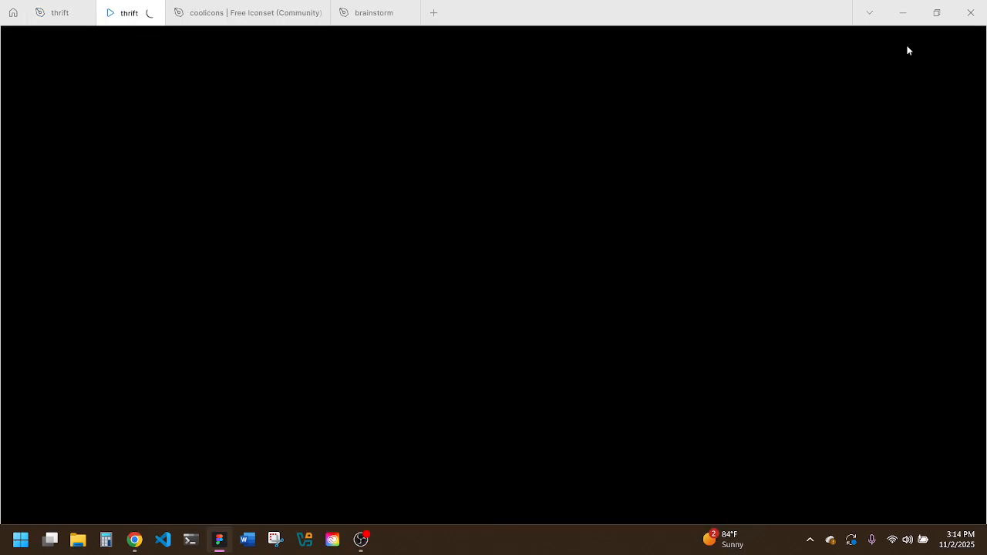
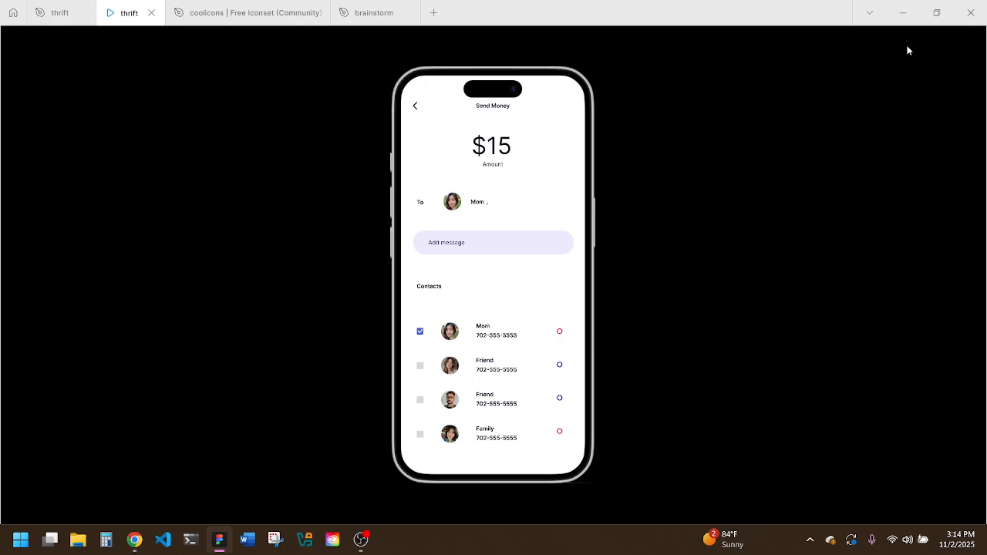
left_click(152, 16)
left_click(718, 194)
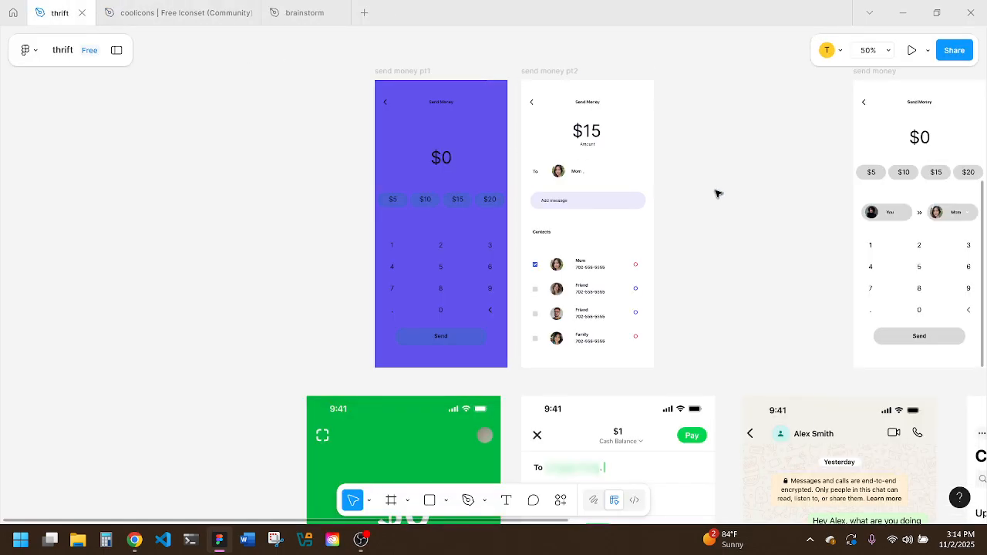
Step: Examine the Cash App and WhatsApp reference screens below the send money wireframes for comparison
scroll(718, 193, "down", 1)
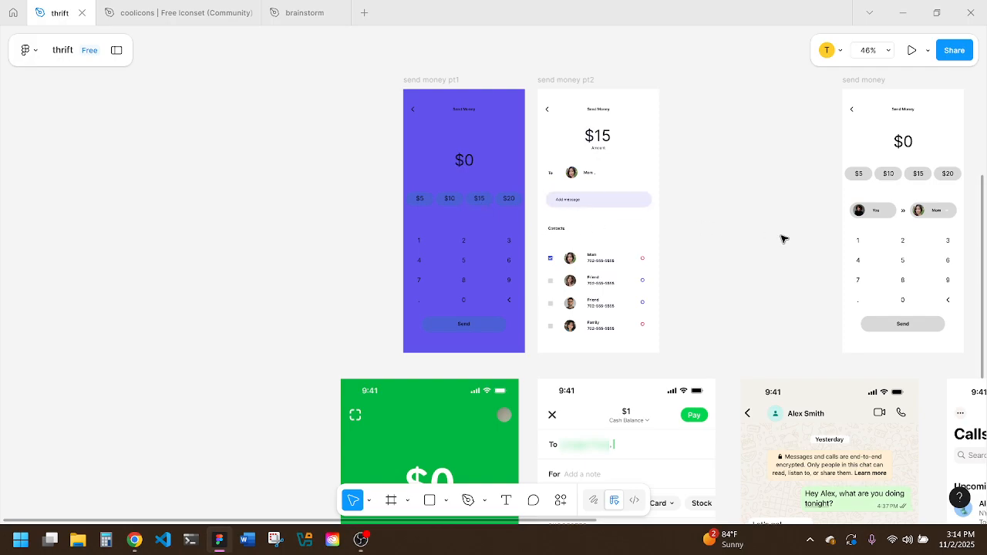
scroll(782, 239, "down", 1)
scroll(782, 239, "down", 2)
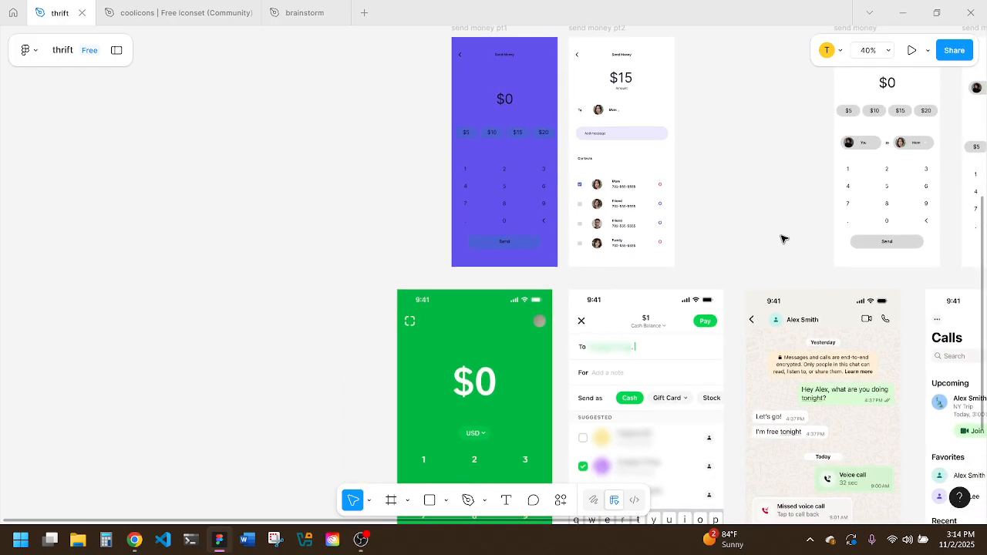
scroll(782, 239, "down", 2)
scroll(782, 239, "up", 1)
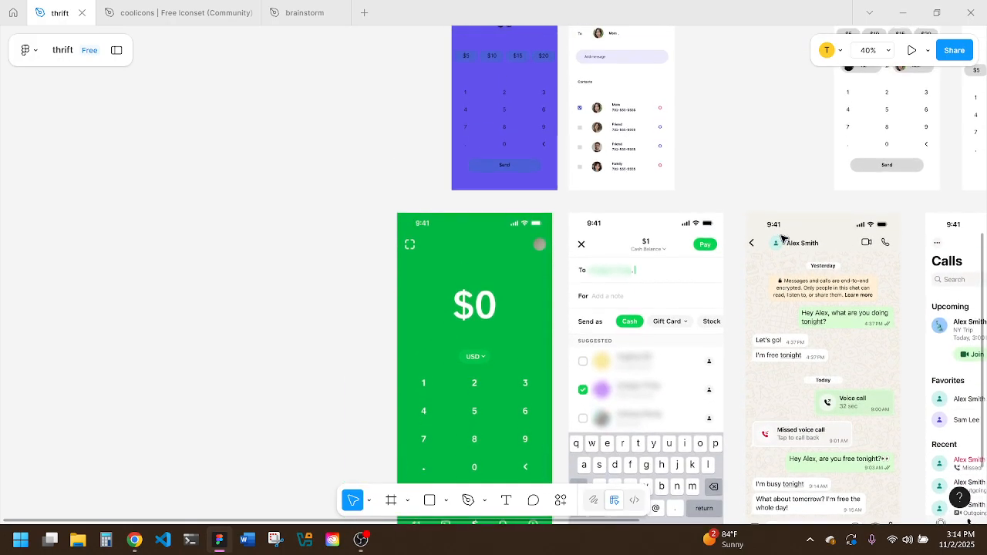
scroll(782, 239, "down", 1)
scroll(783, 240, "up", 3)
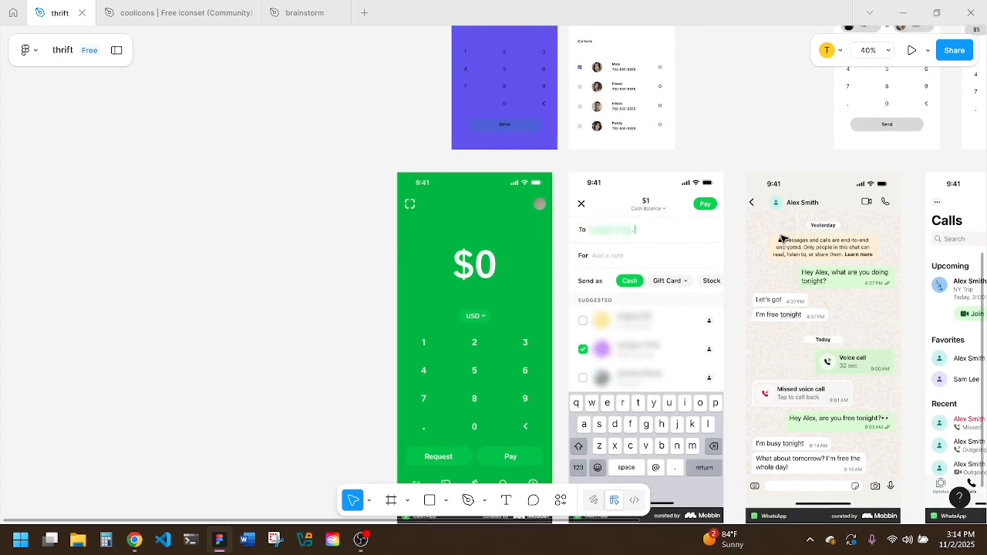
scroll(782, 239, "up", 1)
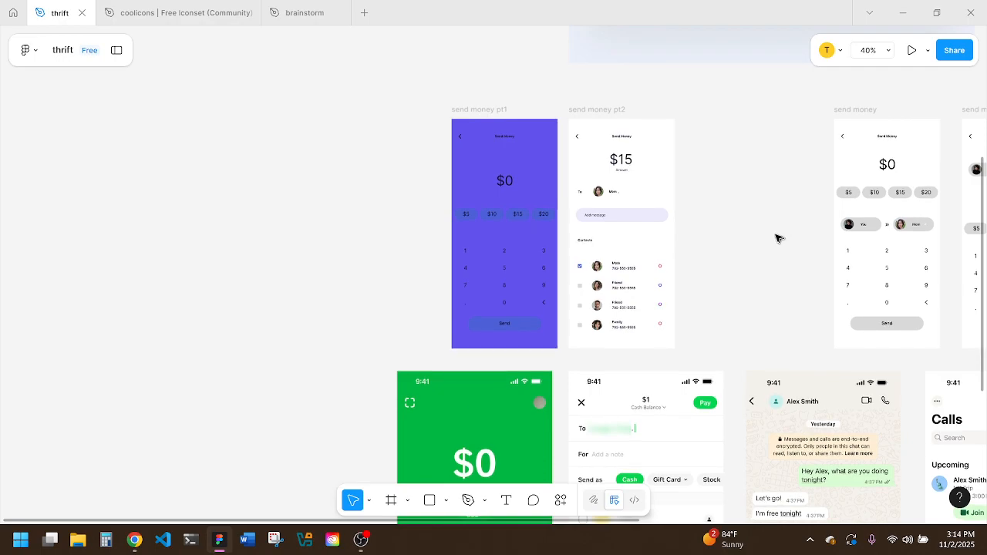
Step: Try a copy of pt1's Send button and label in pt2's header, shrunk to about 103 × 33
left_click(520, 325)
left_click(509, 327, "shift")
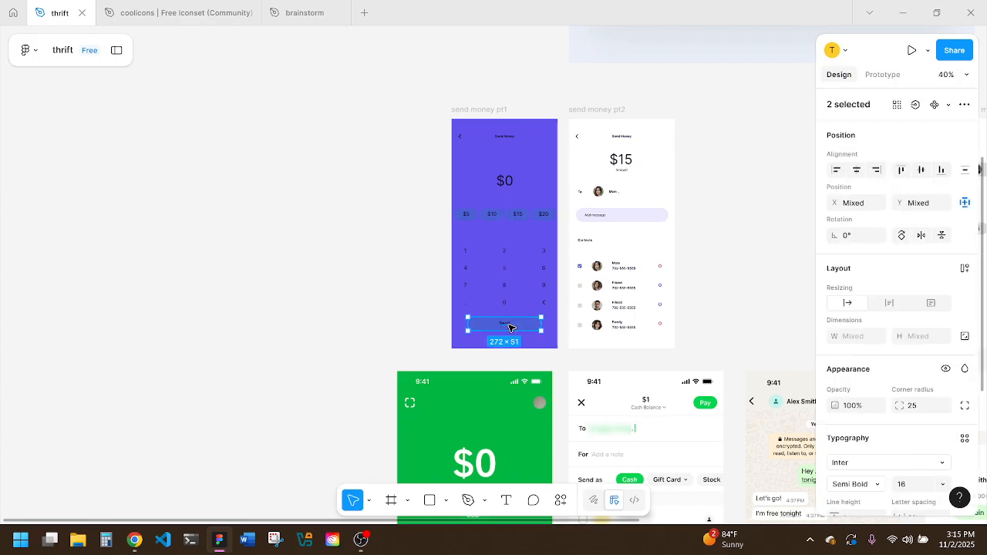
left_click_drag(509, 327, 663, 129)
scroll(665, 130, "up", 5)
scroll(674, 133, "up", 1)
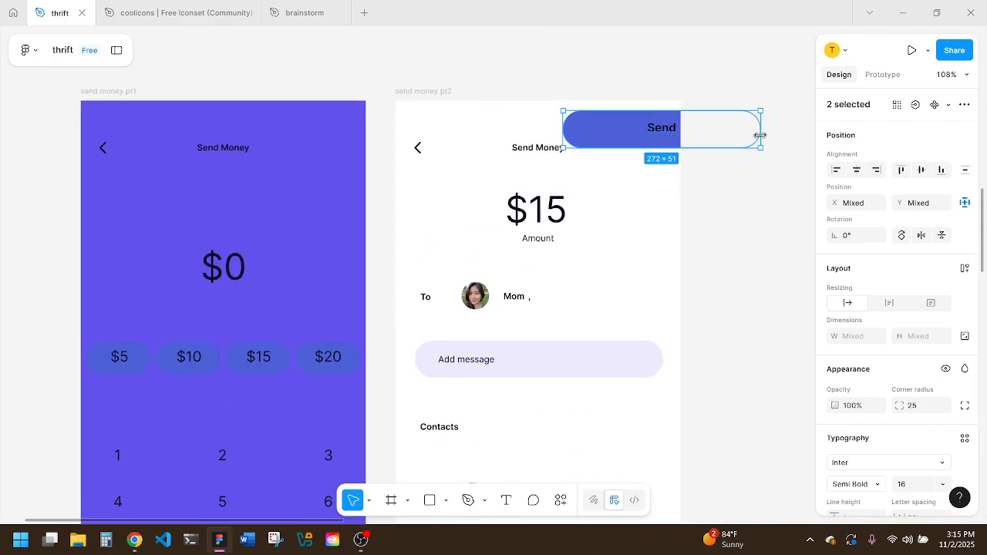
left_click_drag(762, 147, 673, 135)
key("ctrl+z")
left_click_drag(762, 148, 655, 157)
Step: Set the header Send label's font size to 12, widen its text box to about 59, and centre it vertically in the button
left_click(634, 180)
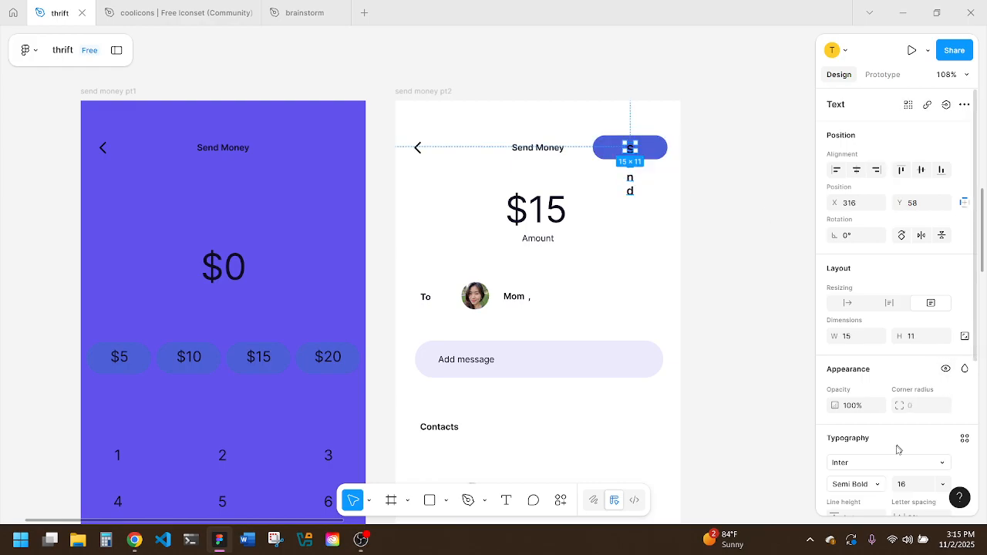
left_click(906, 486)
type("12")
key("Return")
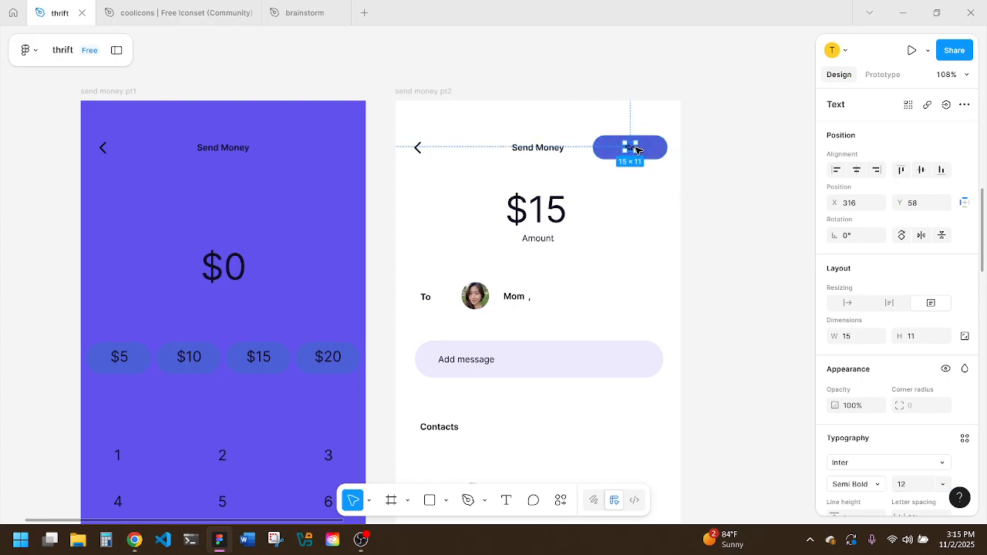
mouse_move(637, 150)
left_mouse_down()
mouse_move(668, 146)
mouse_move(640, 147)
left_mouse_up()
left_click(661, 149, "shift")
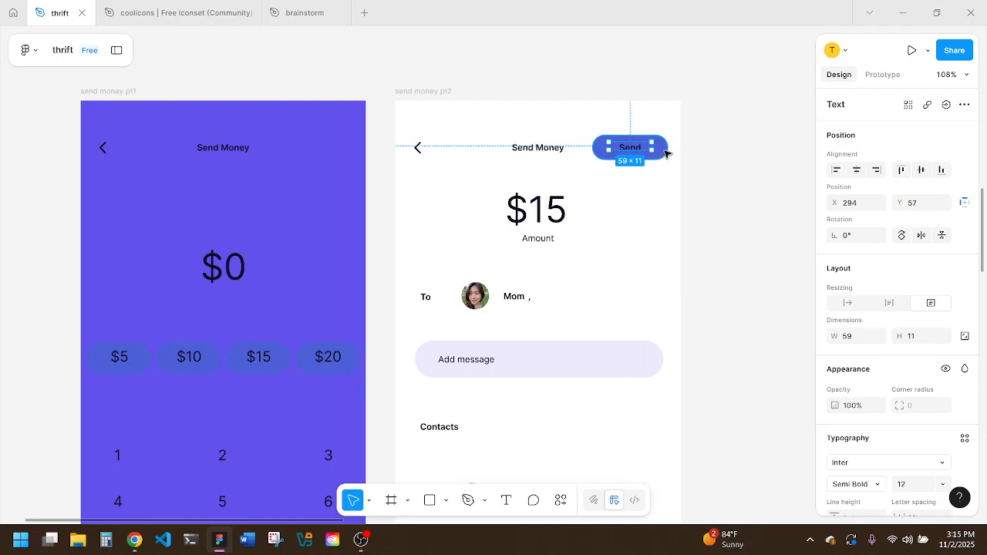
left_click(921, 170)
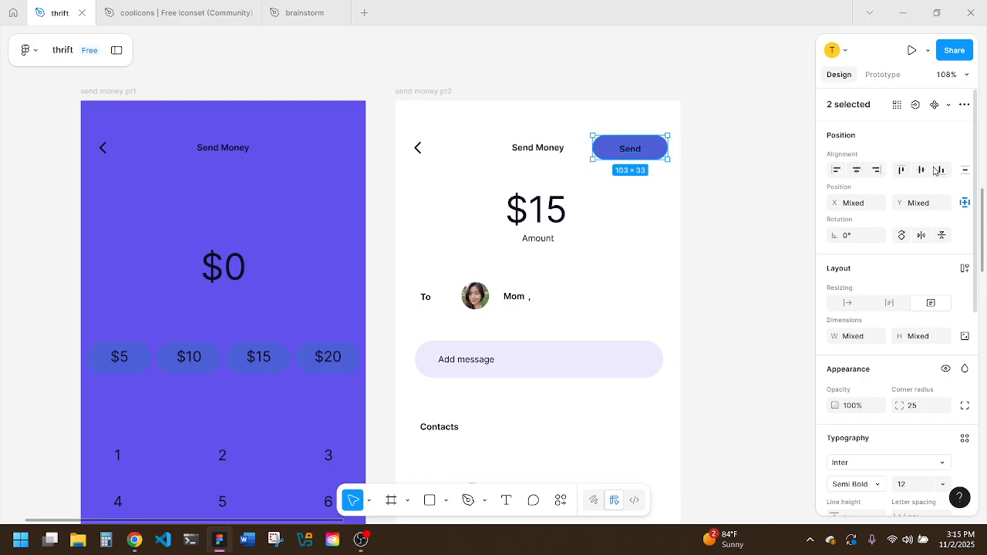
left_click(665, 178)
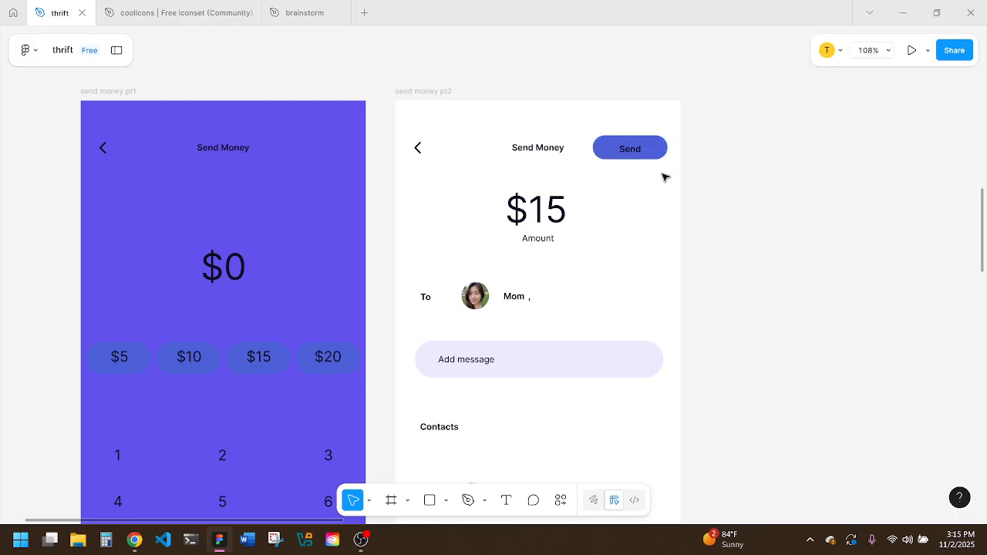
Step: Delete the header button's Send label, shrink the blue rectangle to about 72 × 30, and align its right edge with the message field
left_click(641, 150)
key("Delete")
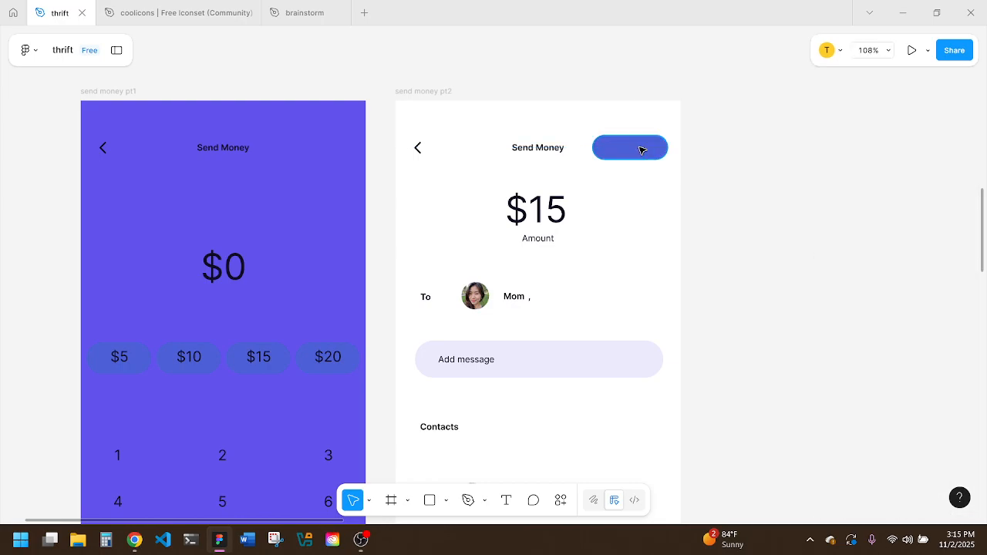
left_click(641, 151)
left_click_drag(668, 159, 645, 157)
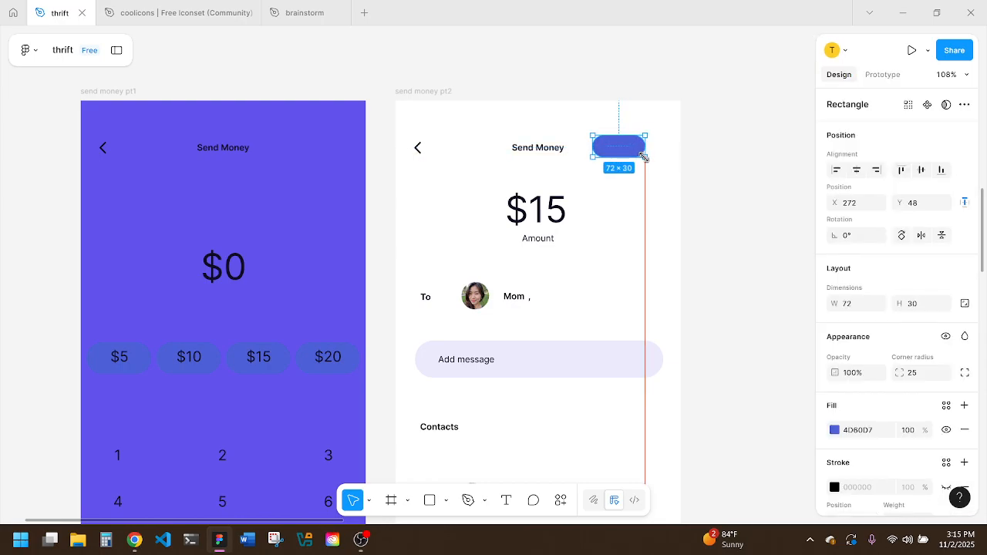
left_click_drag(640, 148, 660, 150)
left_click(662, 194)
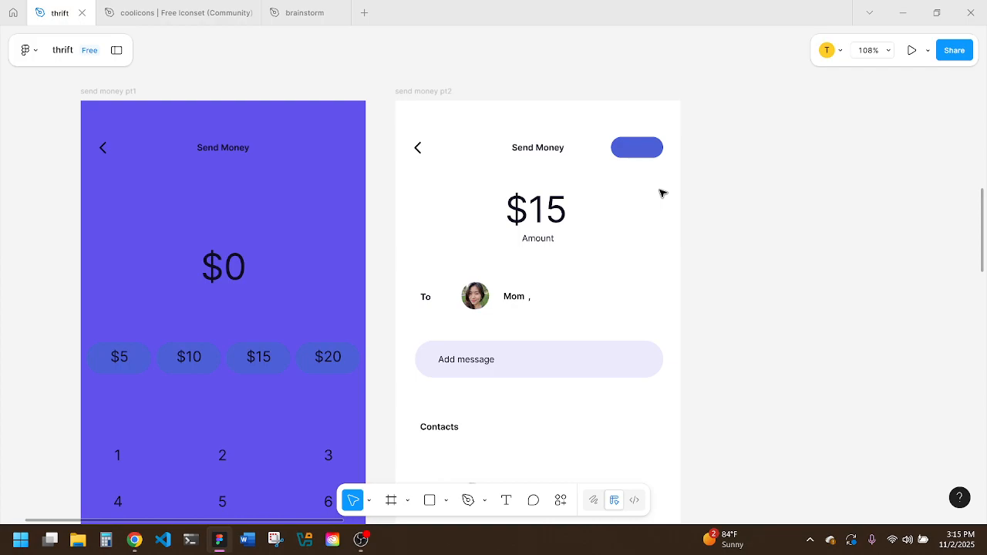
Step: Delete the blank blue button from the header of send money pt2
scroll(662, 194, "down", 2, "ctrl")
scroll(662, 194, "down", 3)
scroll(662, 193, "down", 2, "ctrl")
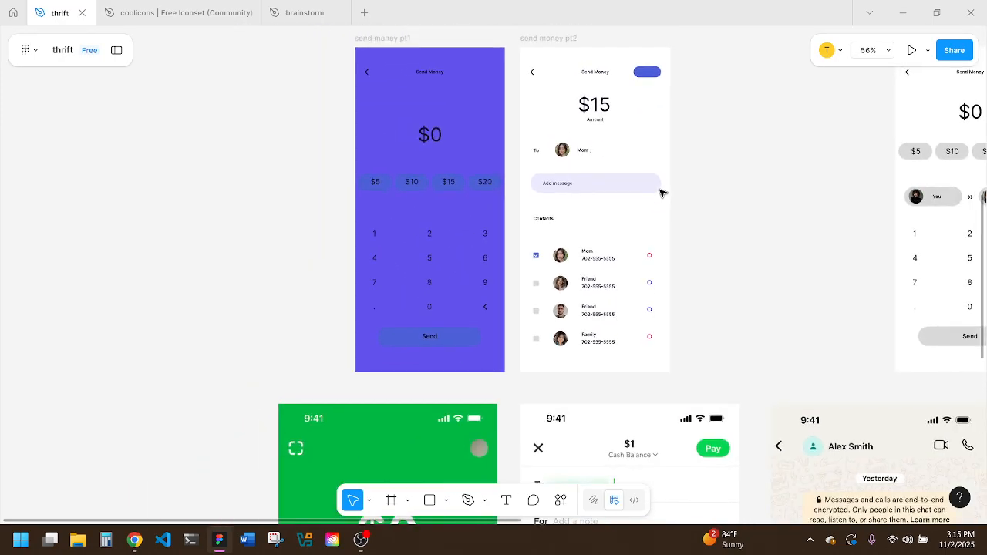
scroll(682, 206, "up", 1)
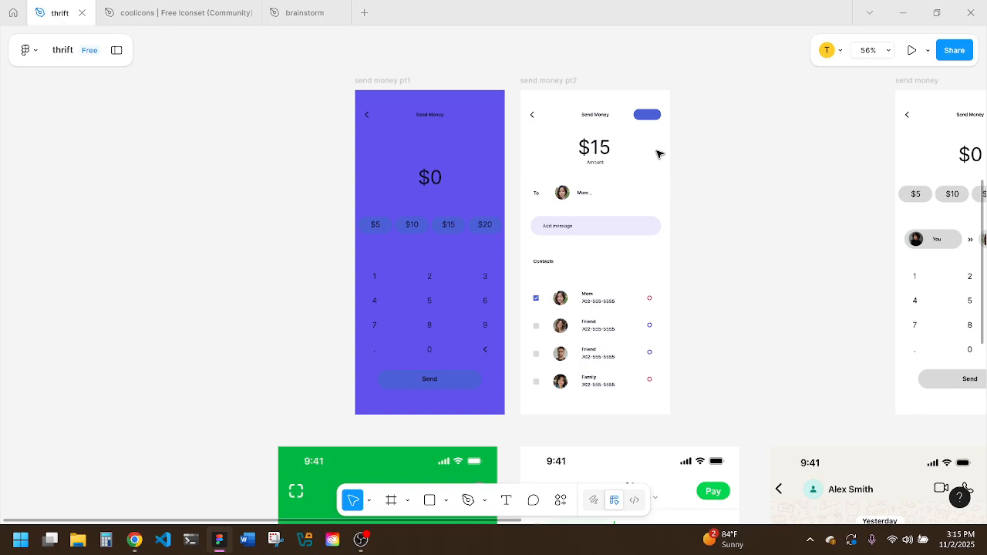
scroll(463, 445, "down", 2)
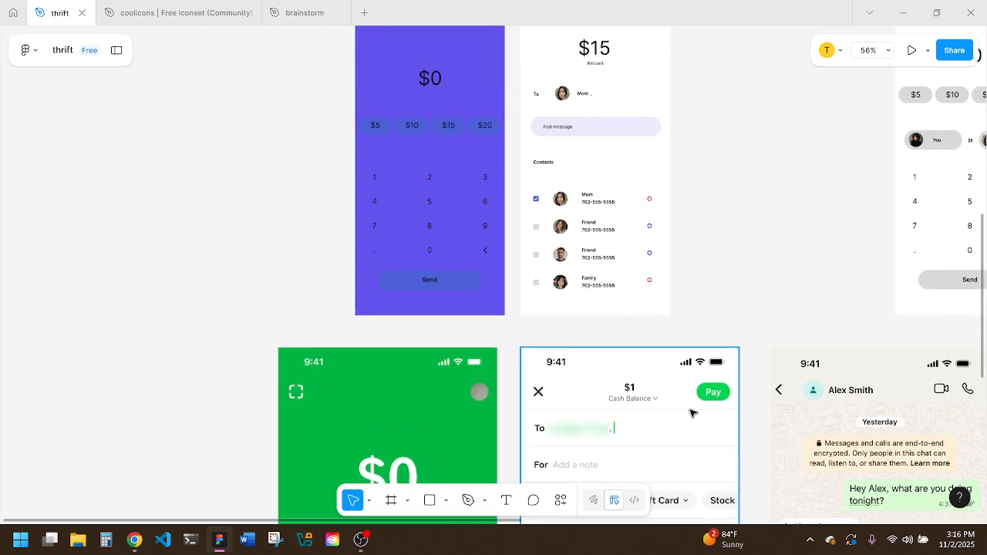
scroll(686, 192, "up", 2)
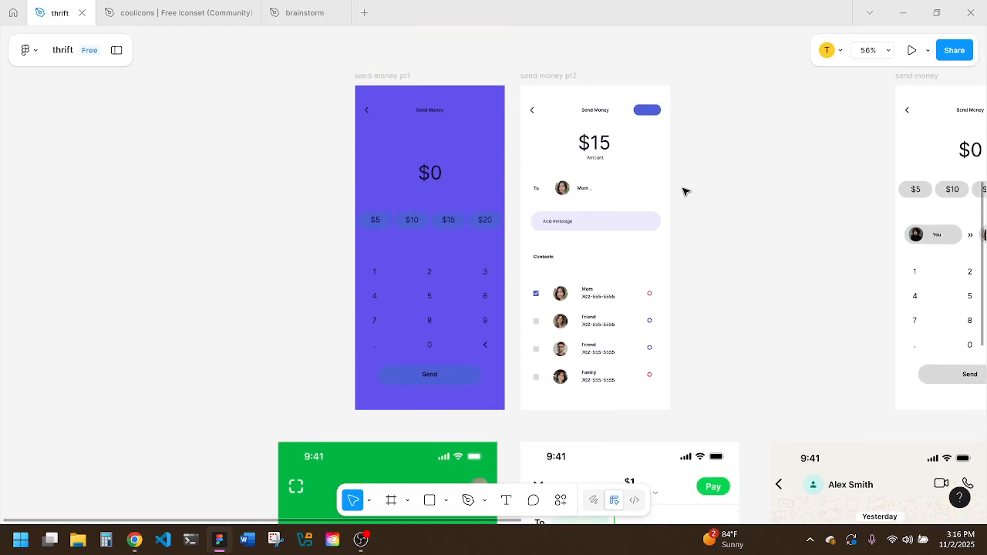
left_click(652, 111)
key("Delete")
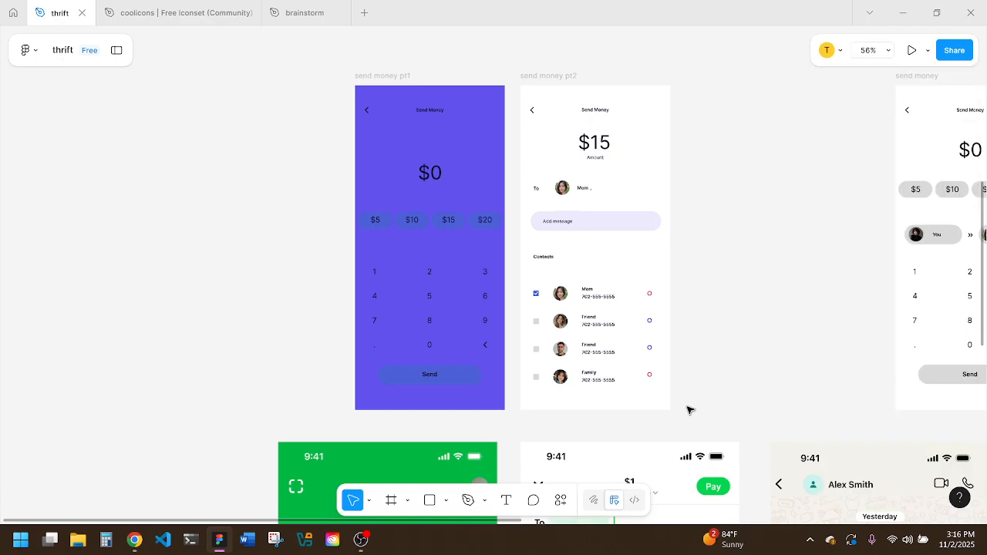
Step: Move the four contact rows in send money pt2 slightly up towards the Contacts heading
left_click_drag(686, 410, 533, 279)
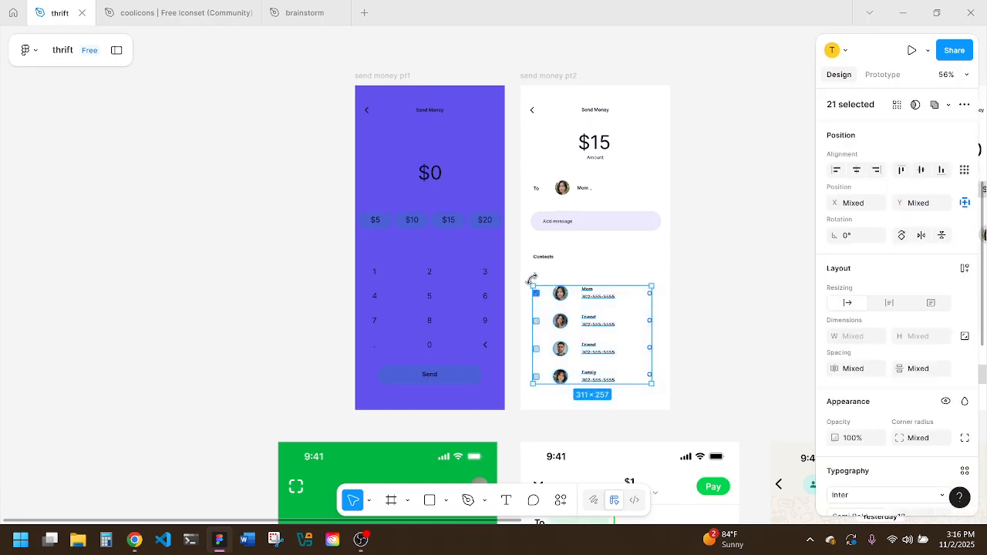
key("shift+Up")
key("shift+Up")
key("shift+Up")
key("shift+Down")
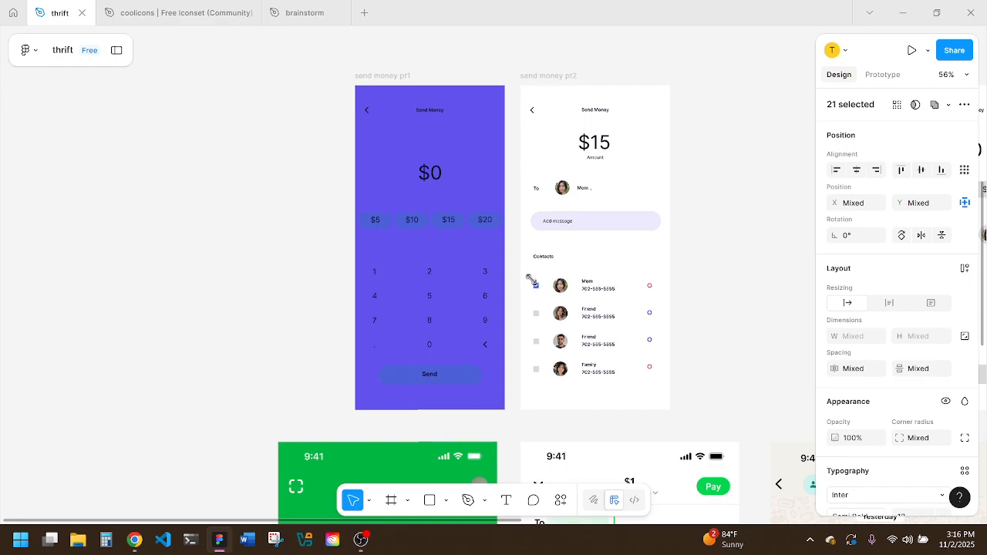
Step: Copy the Send button with its label from send money pt1 to below the contact rows in pt2
left_click(456, 379)
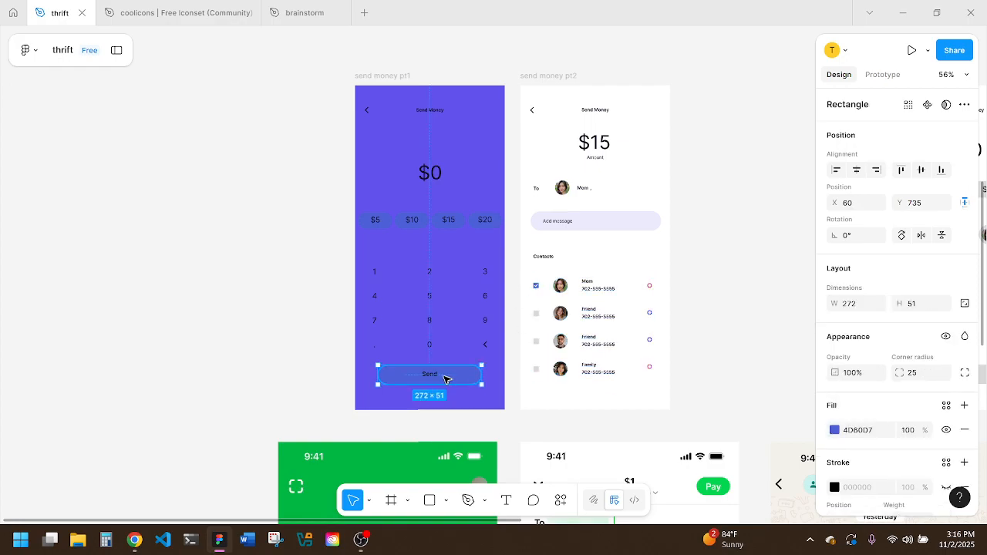
left_click(434, 377, "shift")
left_click_drag(434, 377, 602, 397)
Step: Move the Contacts heading and its four rows up together to leave more space above pt2's Send button
left_click_drag(676, 378, 528, 268)
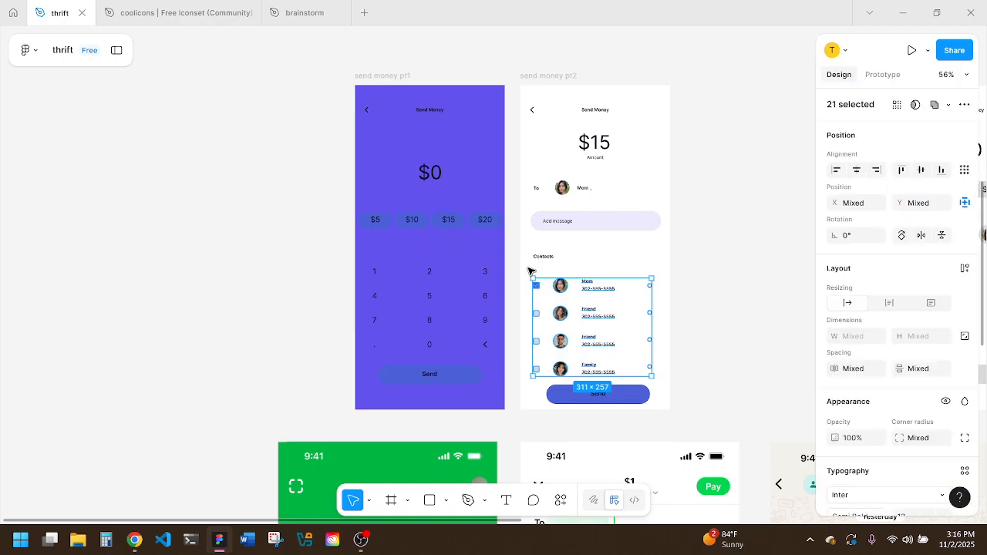
left_click(546, 255, "shift")
key("shift+Up")
key("shift+Up")
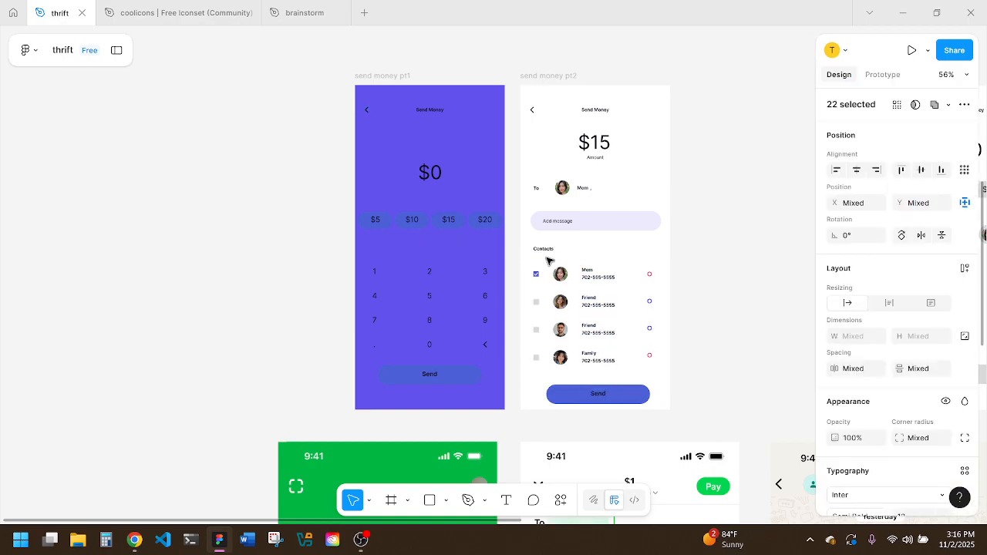
key("shift+Down")
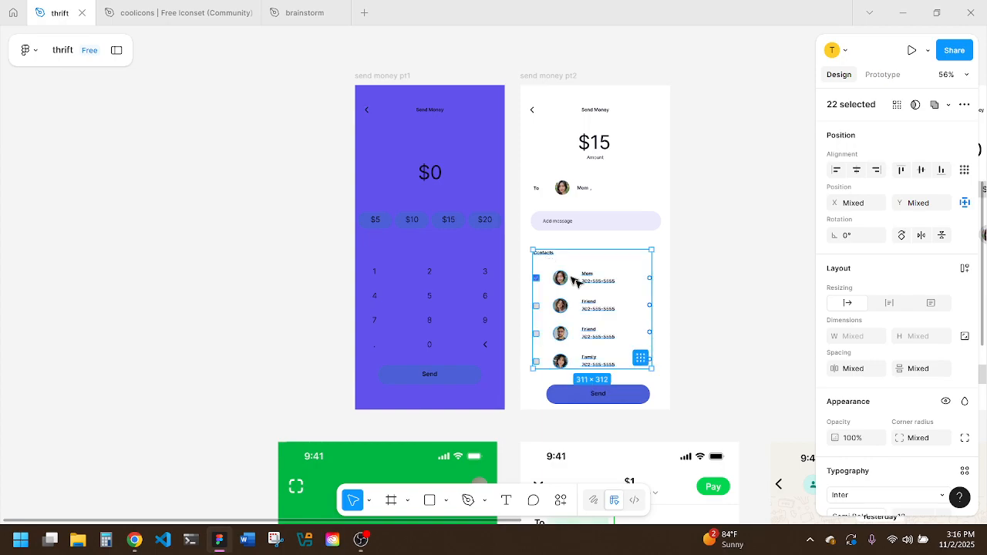
left_click(666, 338)
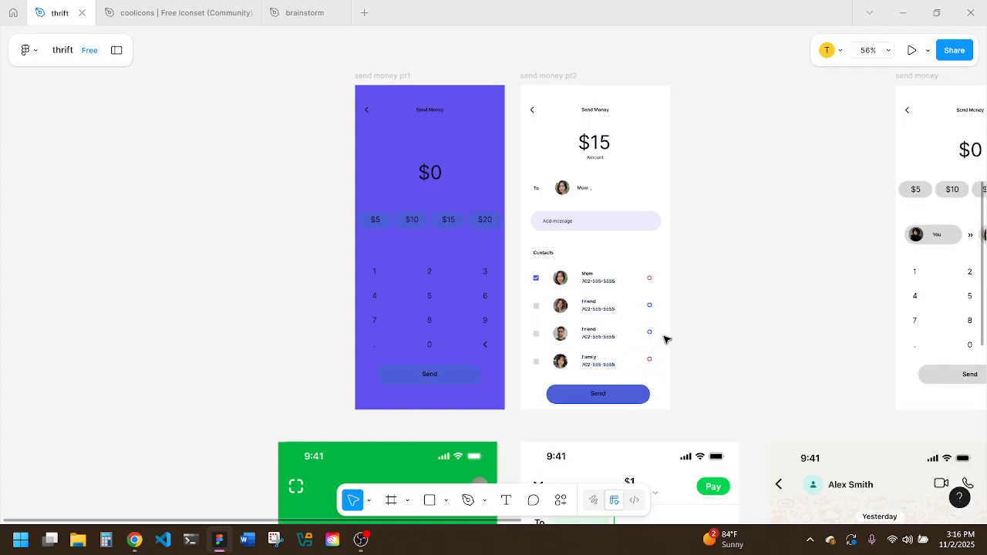
Step: Examine the Cash App, WhatsApp, Greenlight and One reference screens for their send-money layouts and button placement
scroll(666, 339, "down", 6)
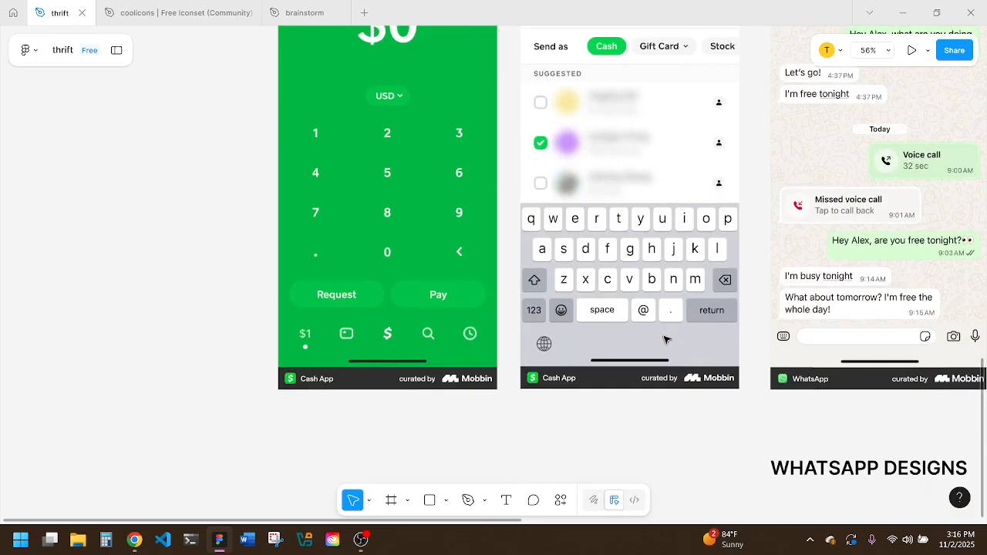
scroll(666, 340, "up", 1)
scroll(666, 338, "up", 1)
scroll(666, 338, "down", 2, "ctrl")
scroll(666, 339, "up", 2)
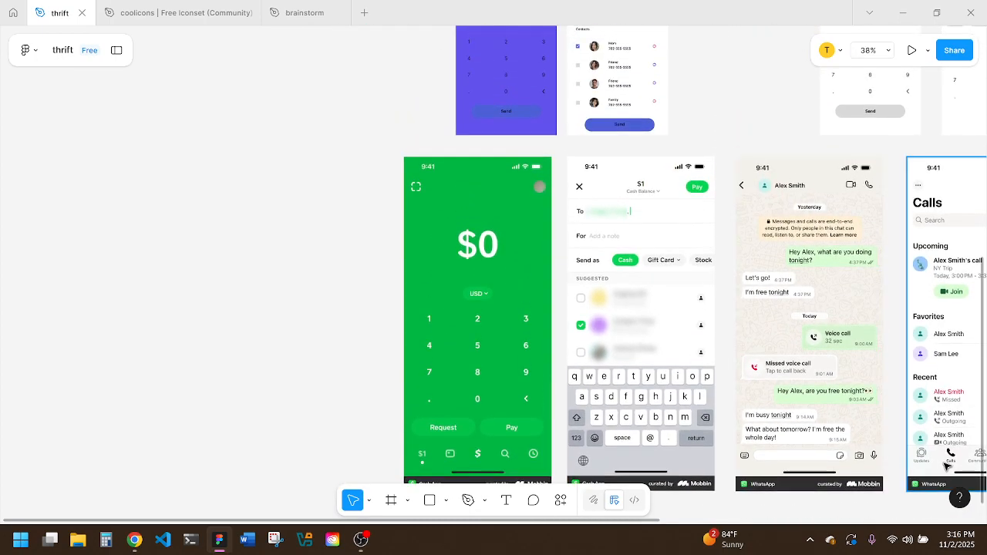
scroll(810, 351, "up", 1)
scroll(810, 351, "right", 4)
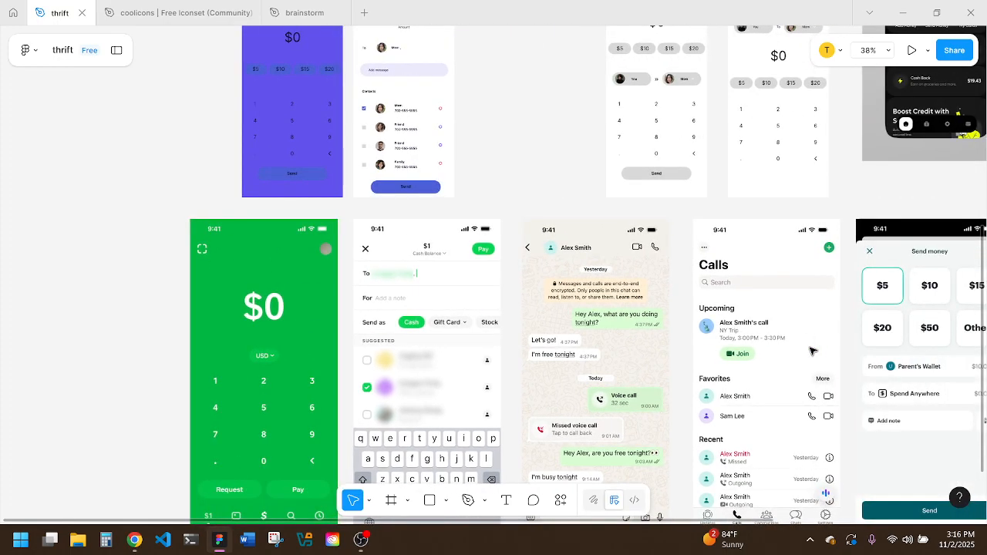
scroll(810, 351, "right", 3)
scroll(810, 351, "down", 3)
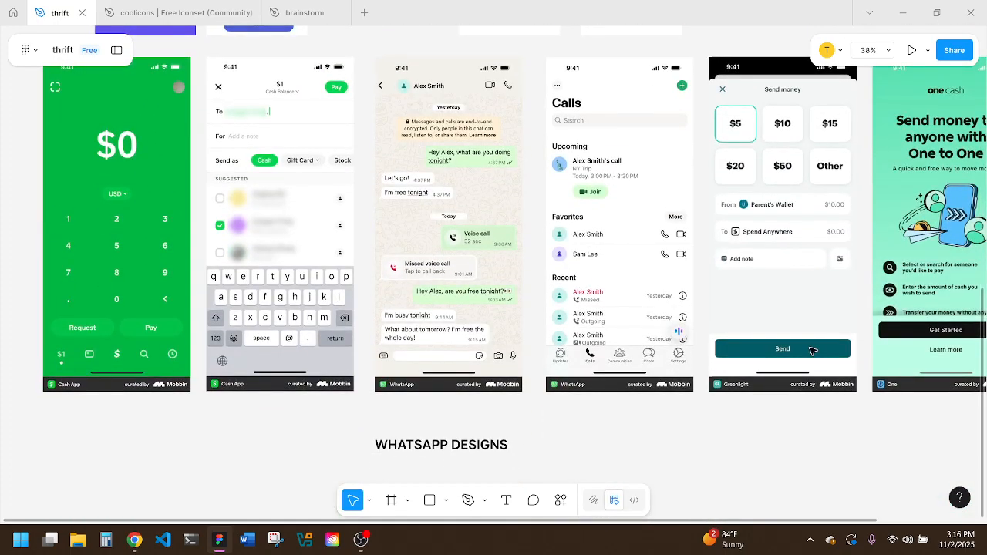
Step: Return to the send money pt2 wireframe and nudge its Send button slightly down below the contact rows
scroll(810, 351, "up", 5)
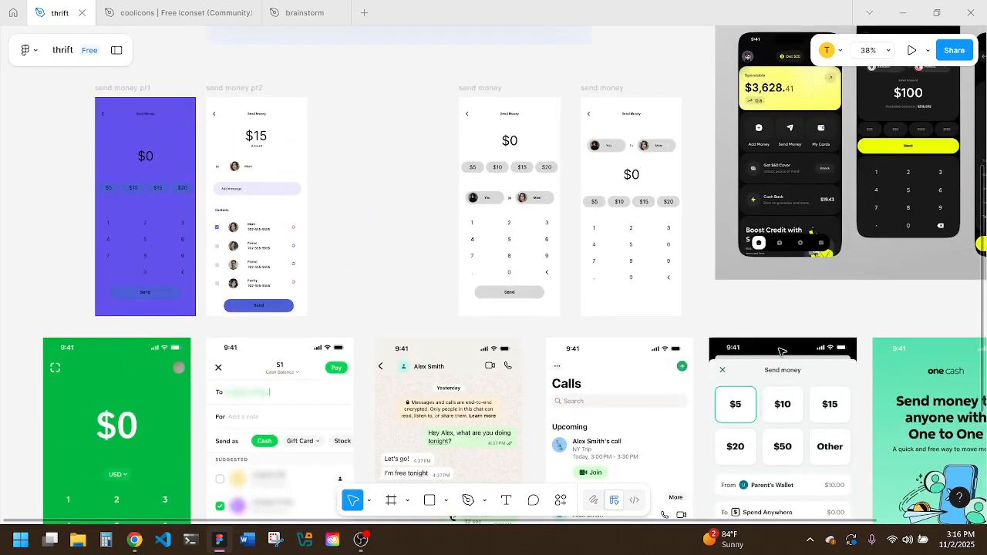
scroll(606, 360, "left", 5)
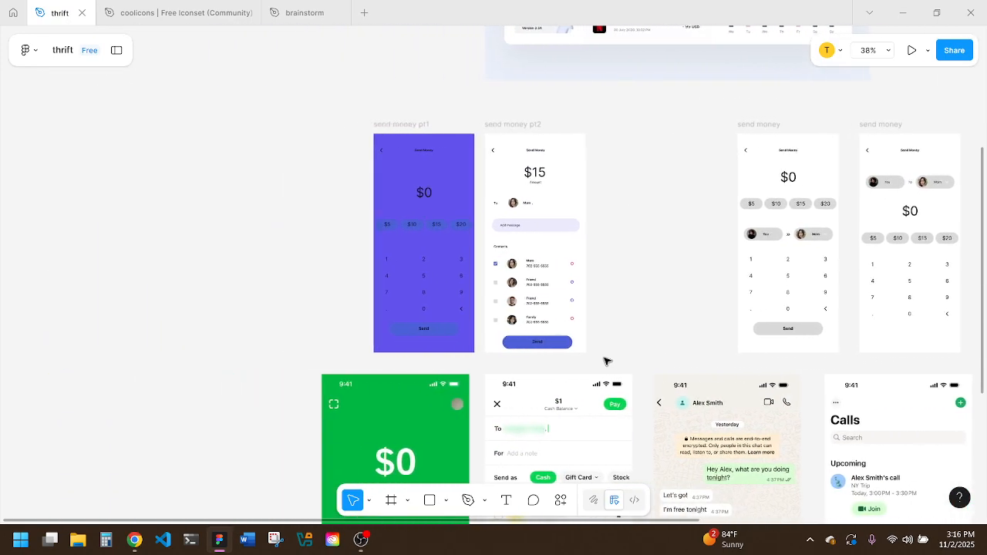
scroll(606, 332, "up", 5)
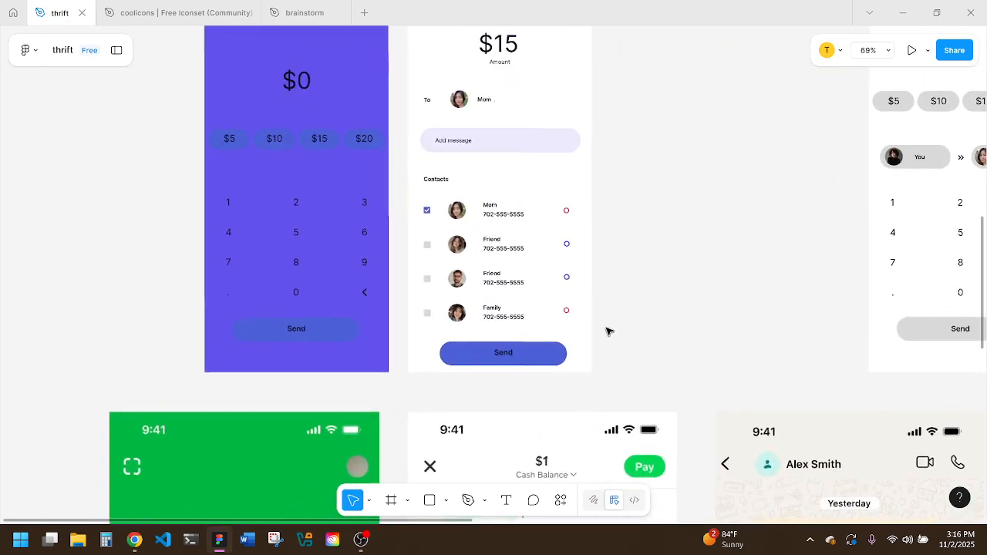
left_click(502, 353)
left_click_drag(464, 342, 465, 346)
left_click(637, 291)
Step: Open the fill colour settings of the Send button's rectangle in send money pt2
scroll(637, 291, "down", 1)
scroll(637, 293, "down", 1)
scroll(637, 293, "up", 1)
scroll(638, 293, "up", 1)
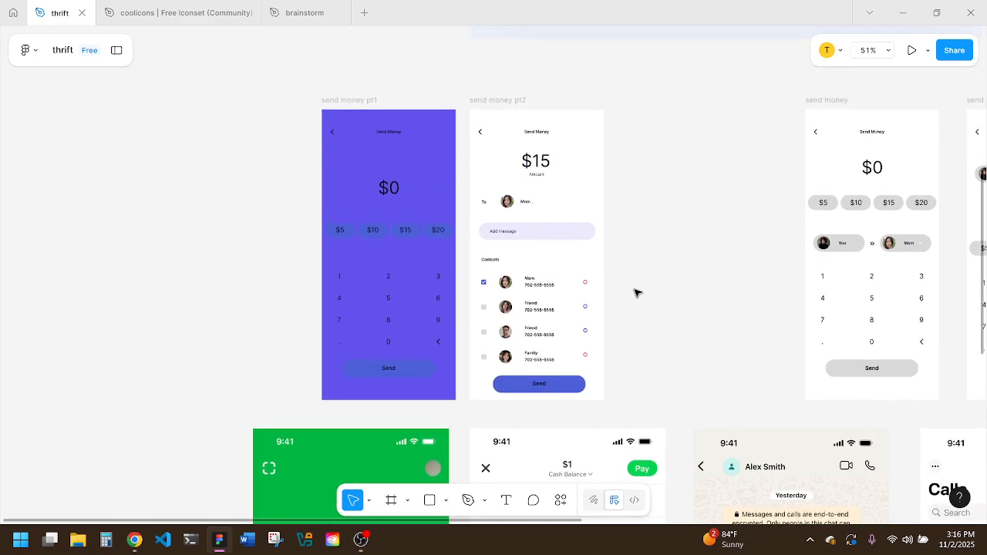
scroll(637, 291, "left", 1)
left_click(625, 391)
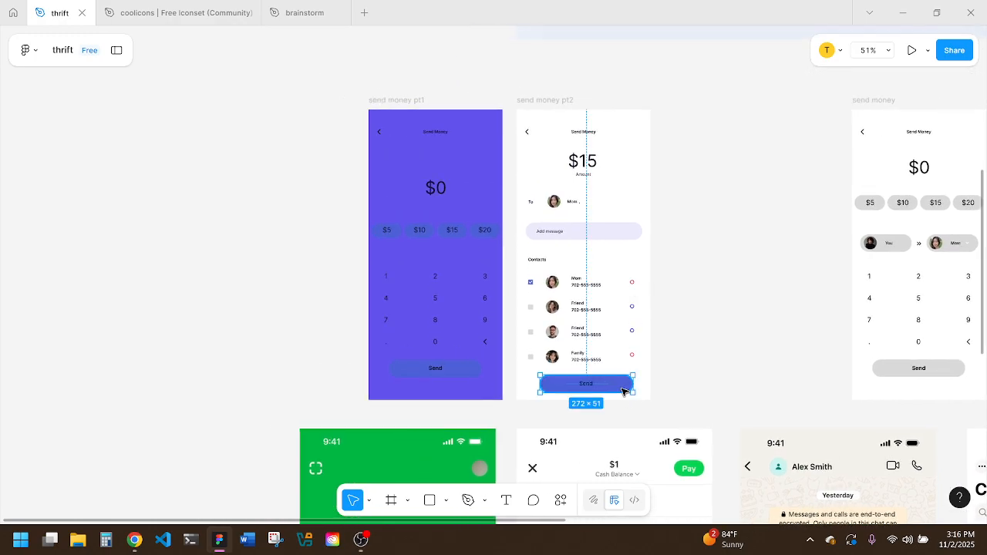
left_click(836, 430)
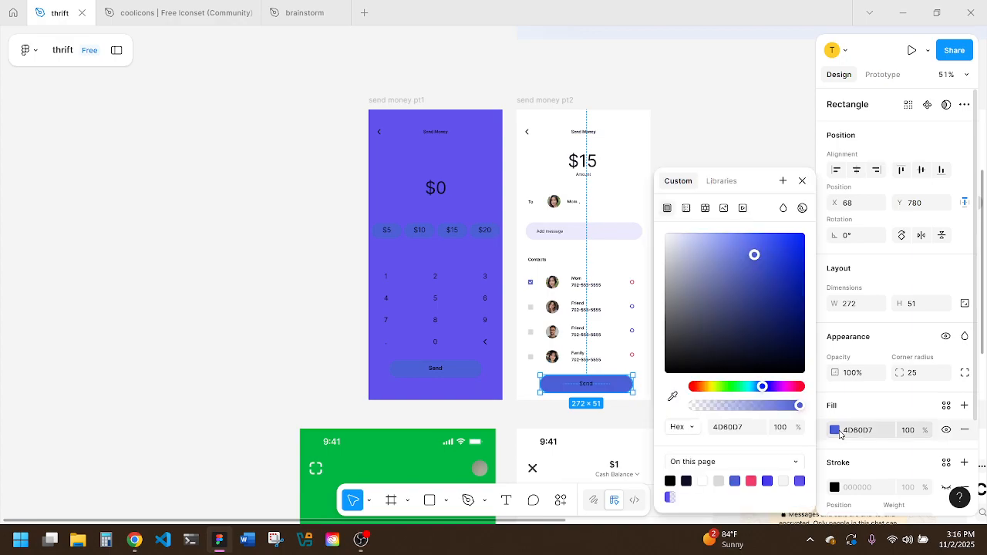